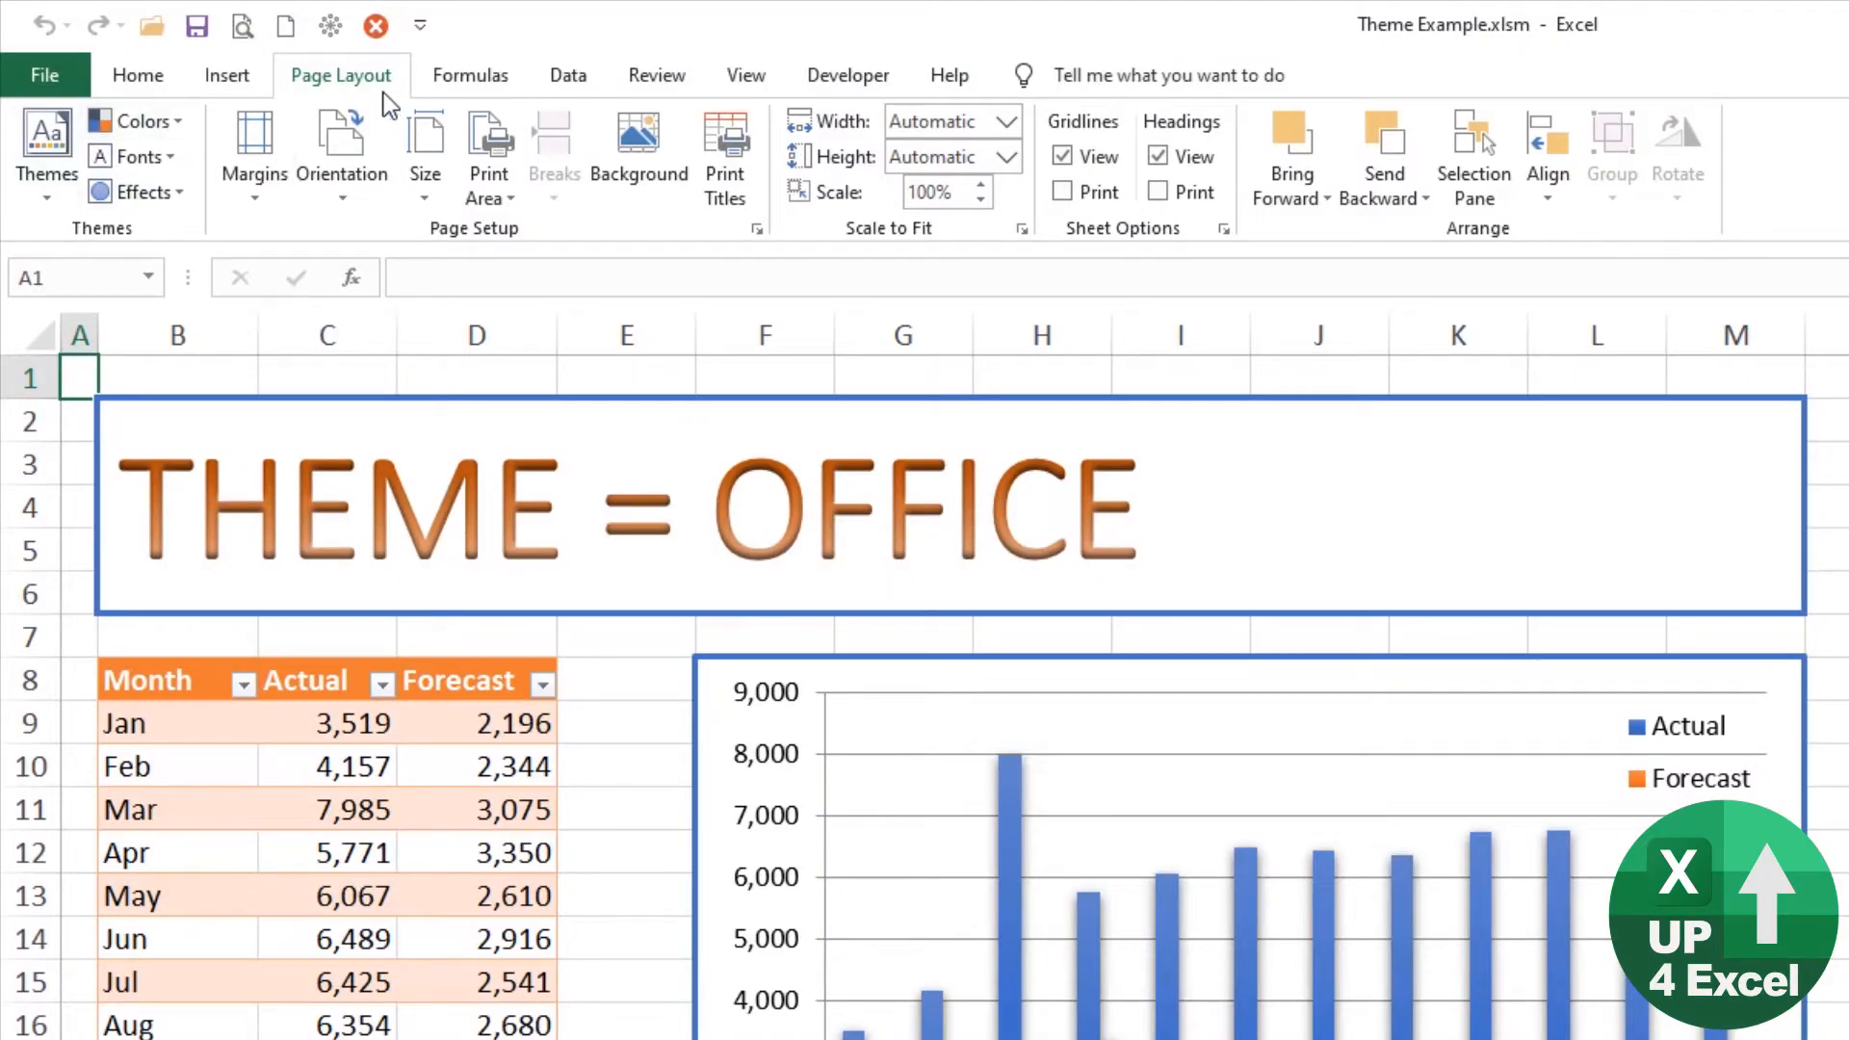
# Step: Start a new custom set of theme colors named "FROZEN II Too"
pyautogui.click(176, 126)
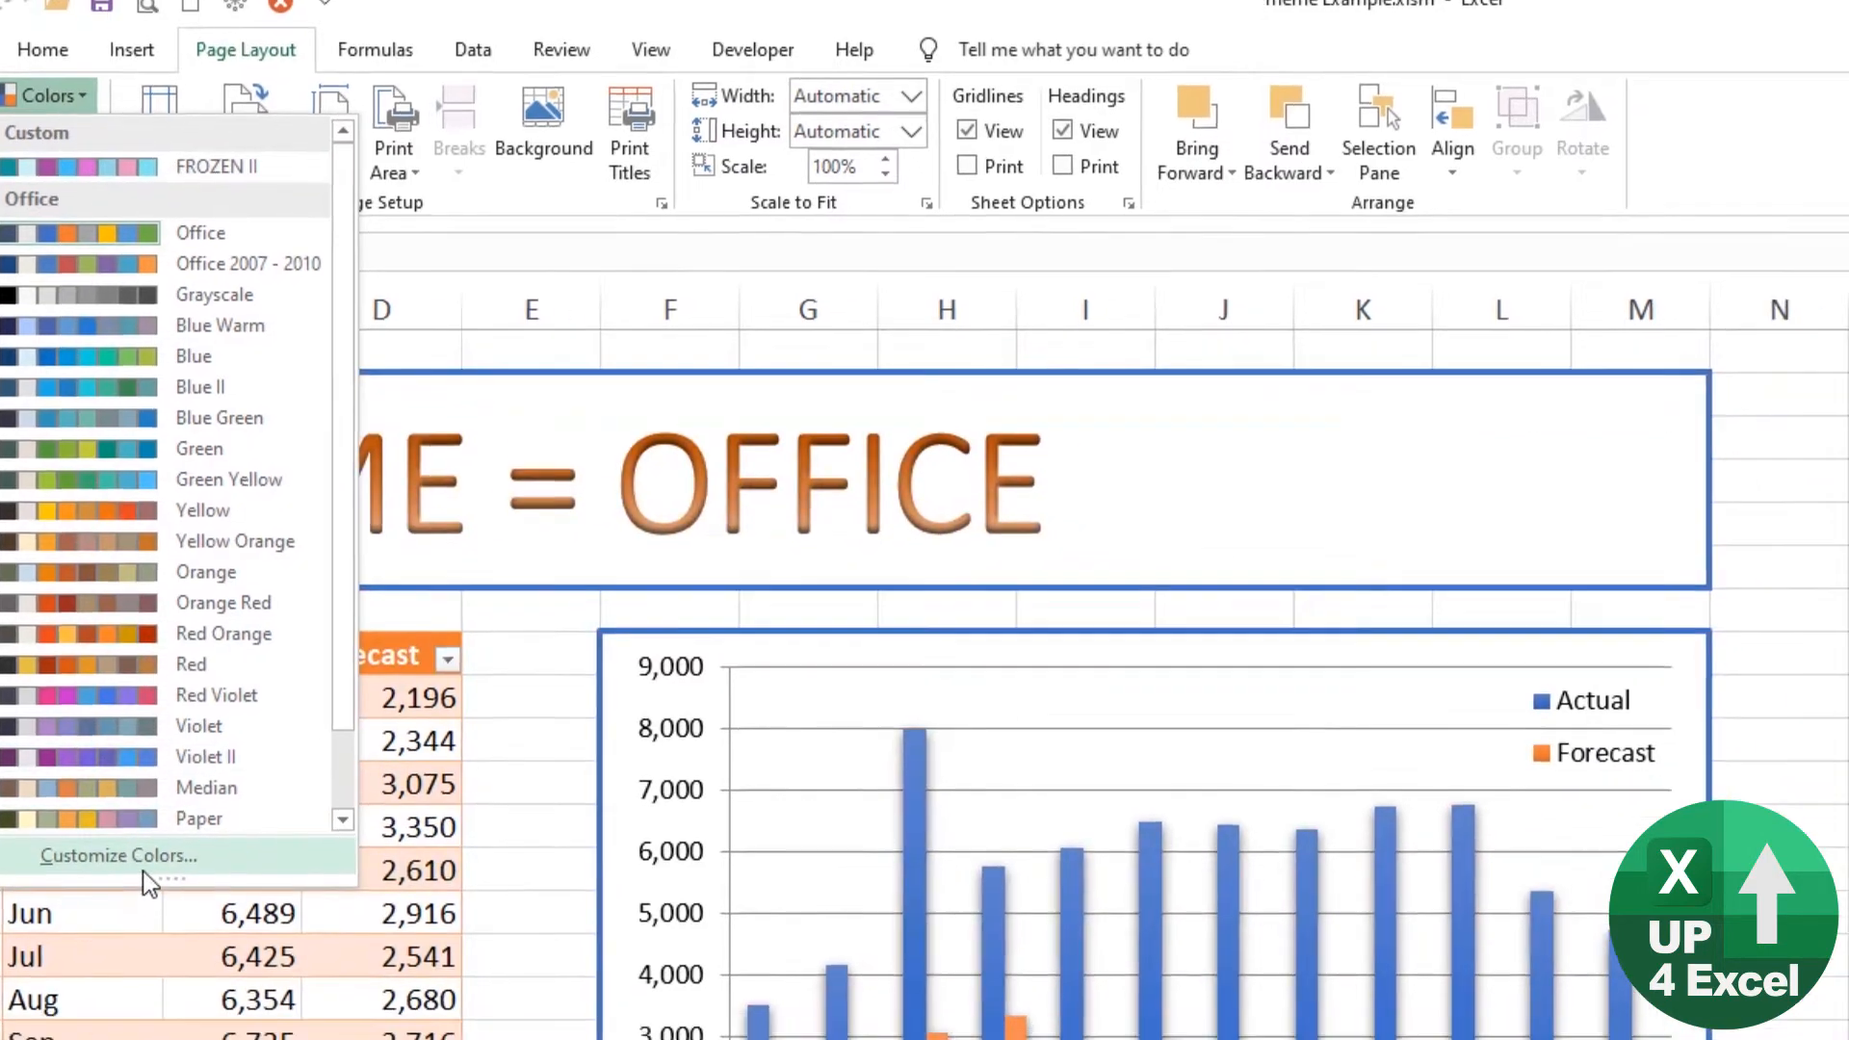
pyautogui.click(216, 879)
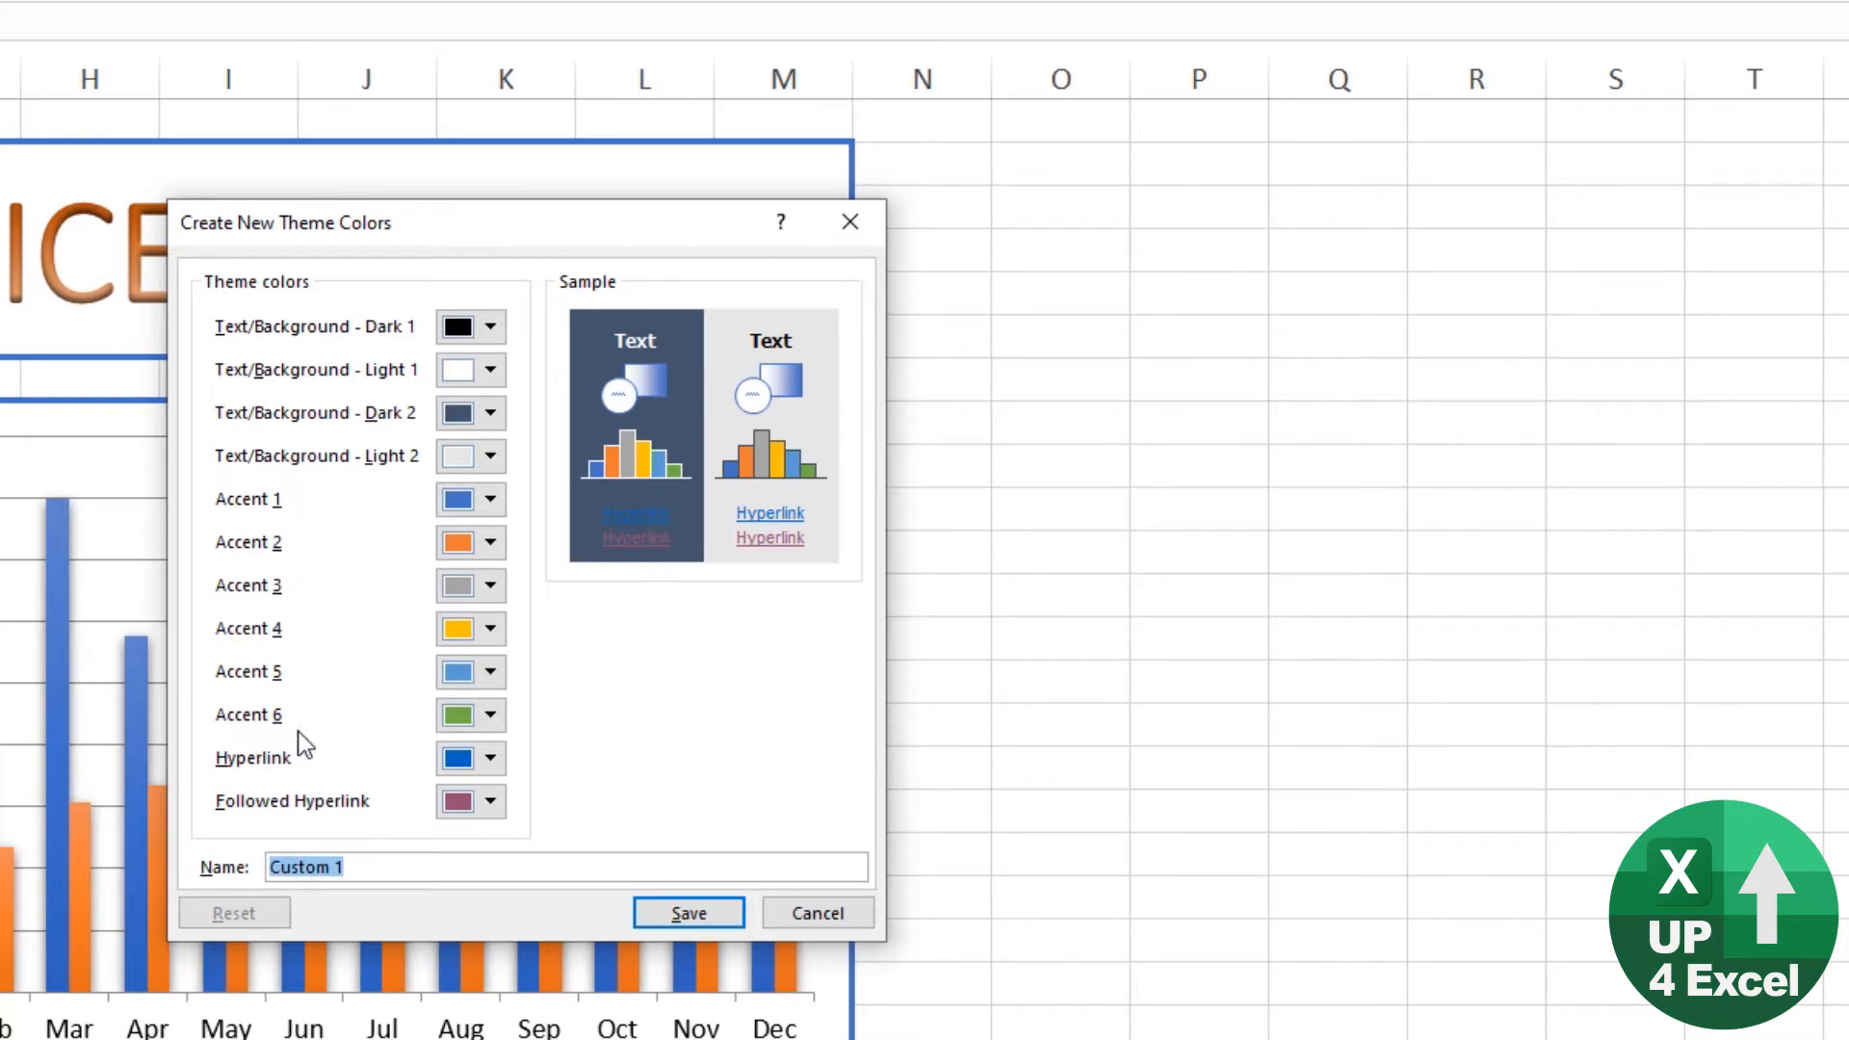
pyautogui.write('FROZEN II Too')
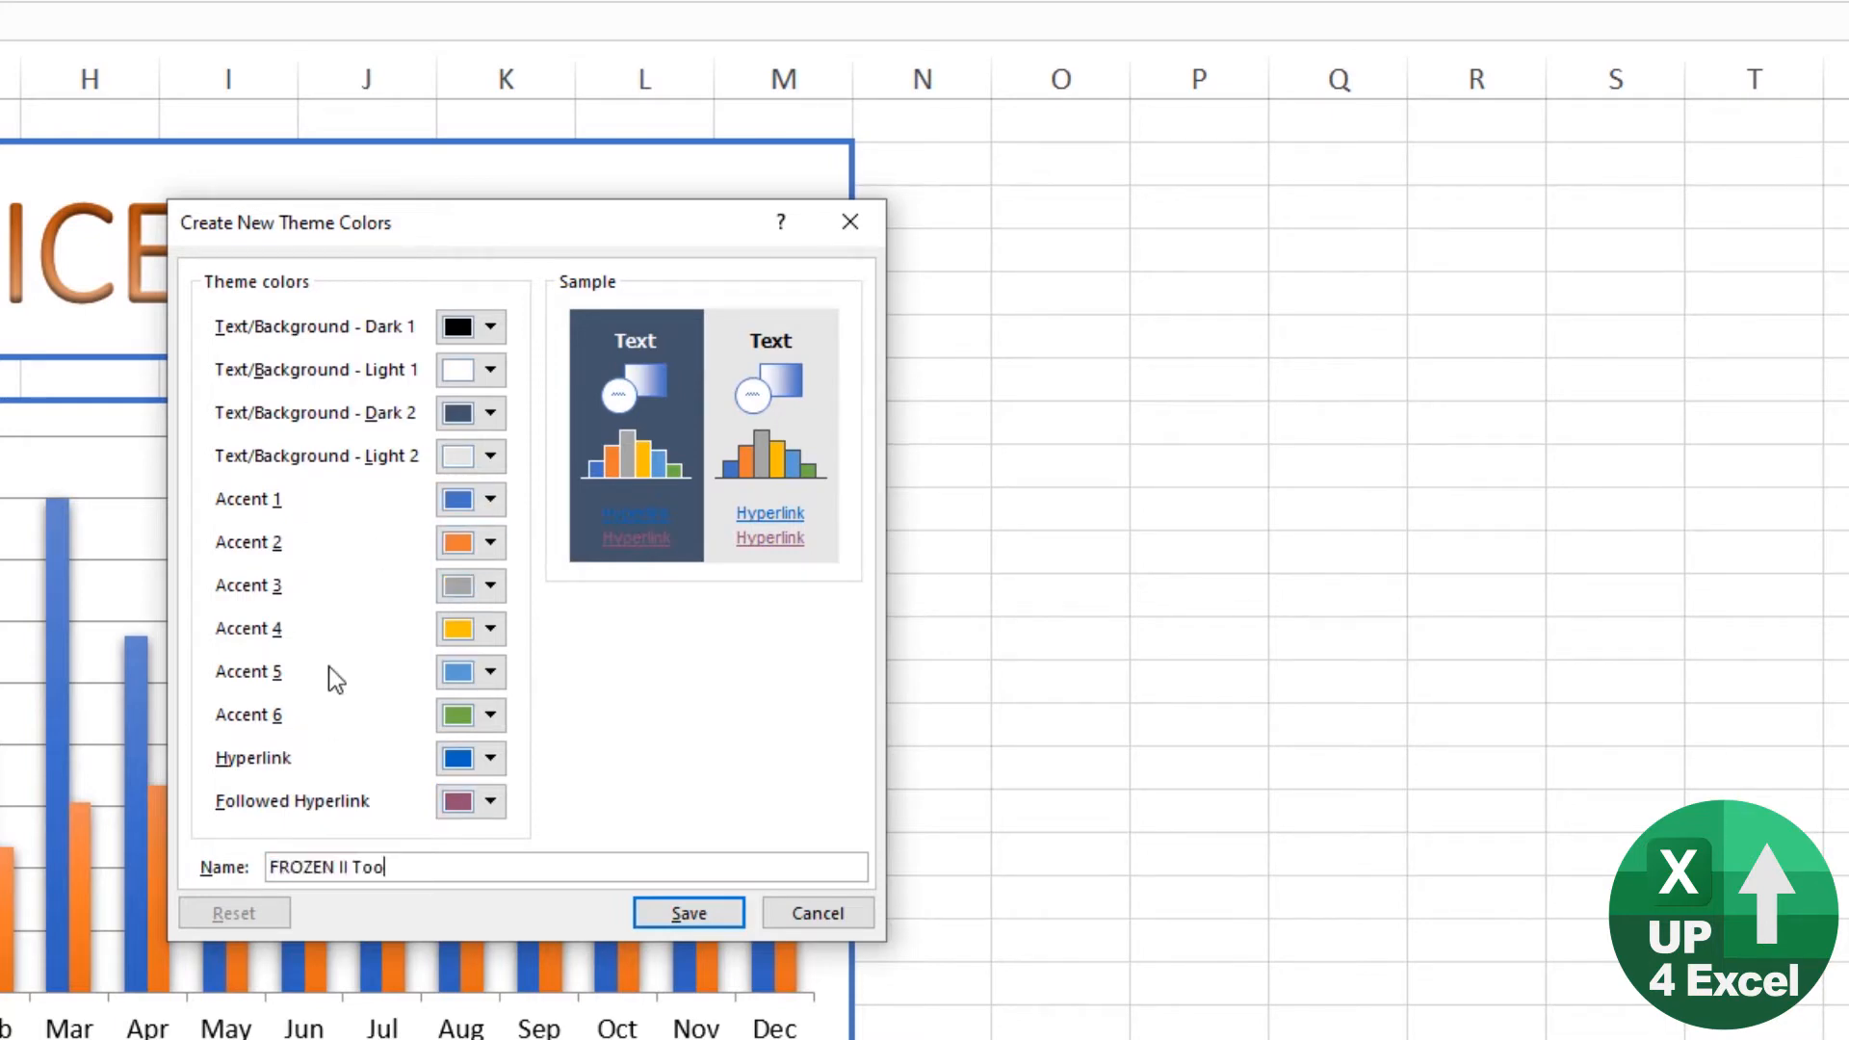
# Step: Switch to the browser, compare Frozen palettes in the image results and copy the Elsa picture with purple, pink and blue swatches
pyautogui.hotkey('alt', 'Tab')
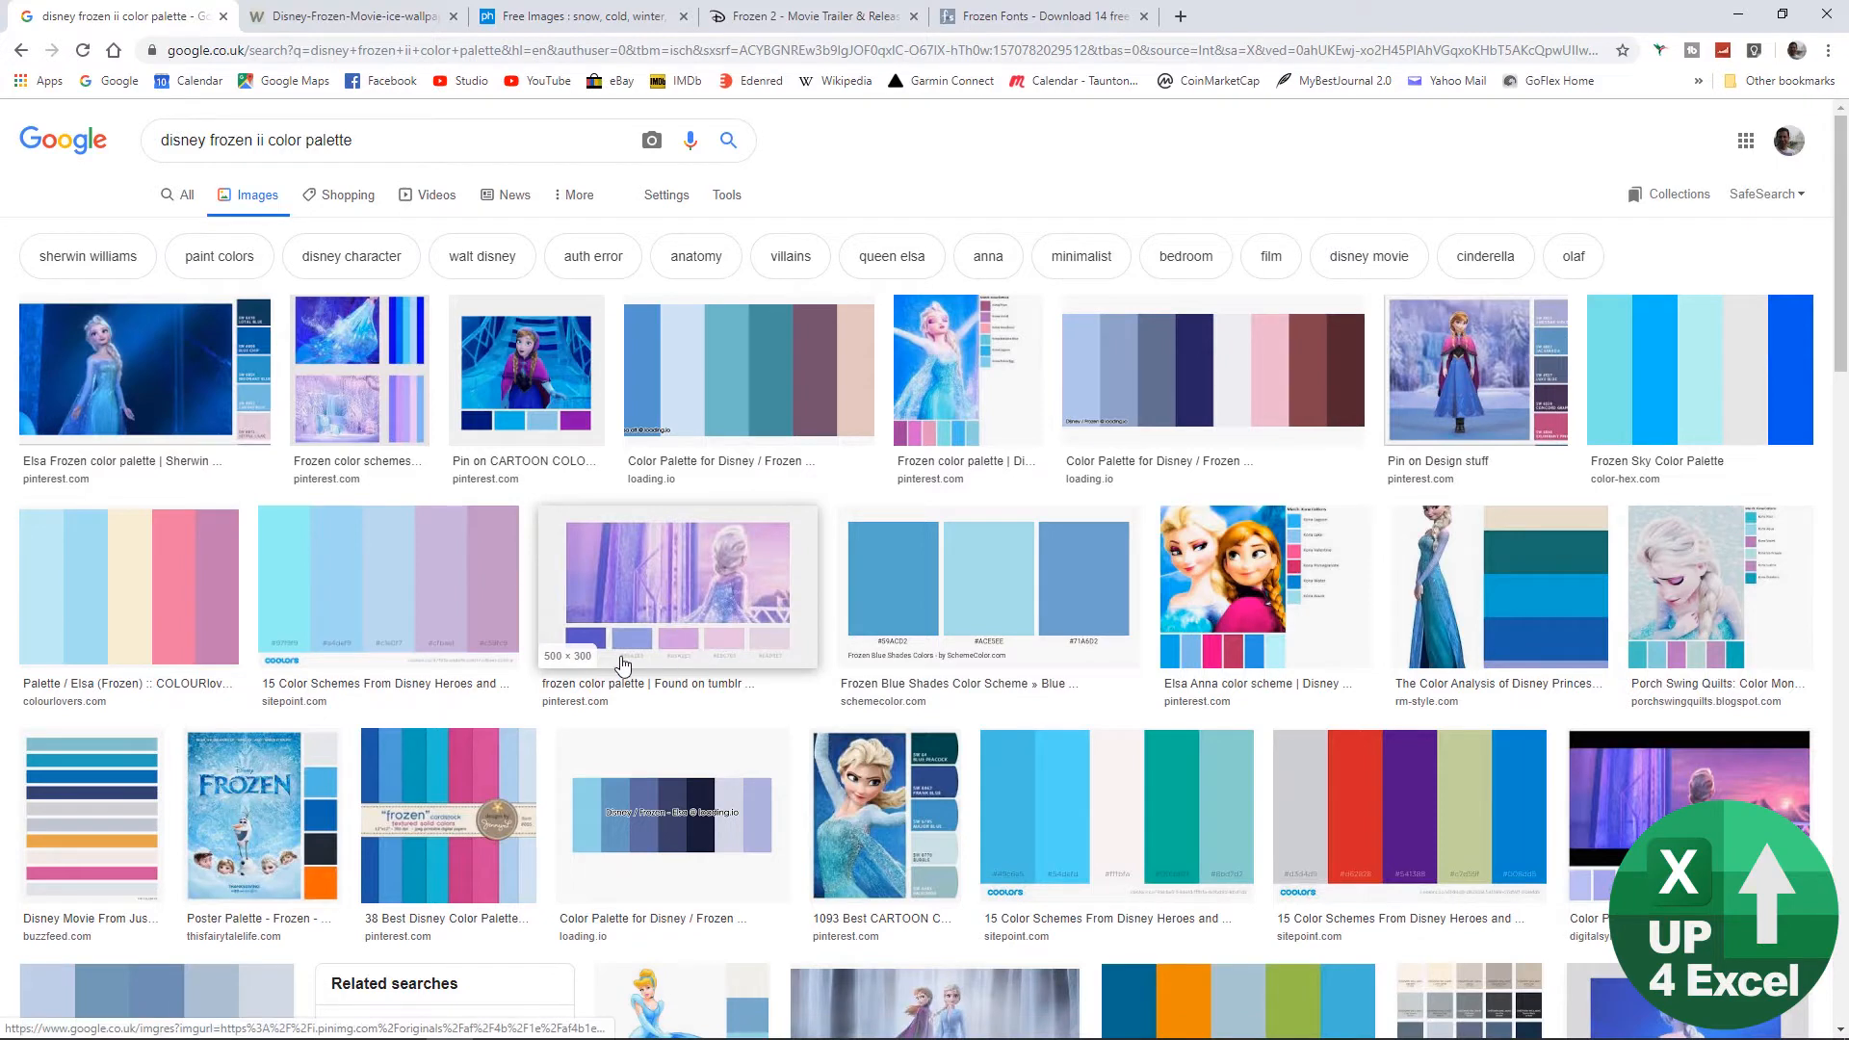
pyautogui.click(672, 655)
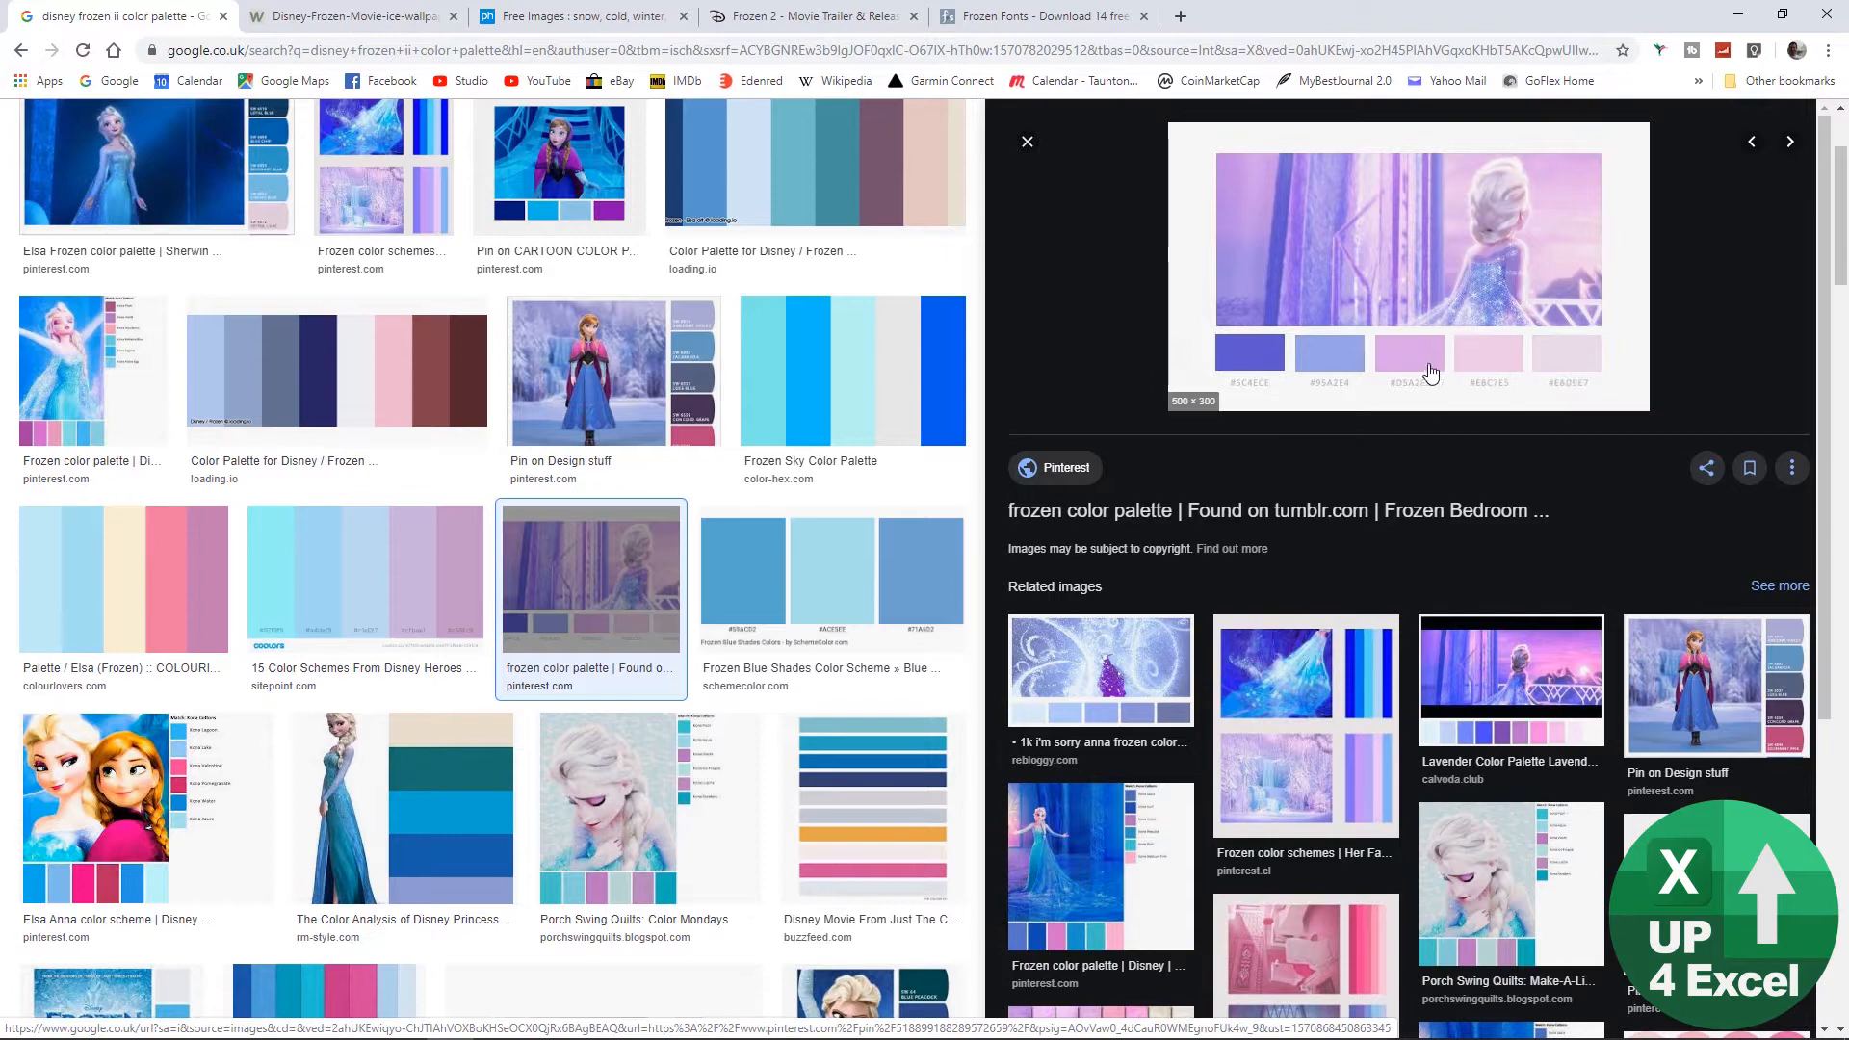
pyautogui.click(1027, 141)
pyautogui.scroll(3, 867, 578)
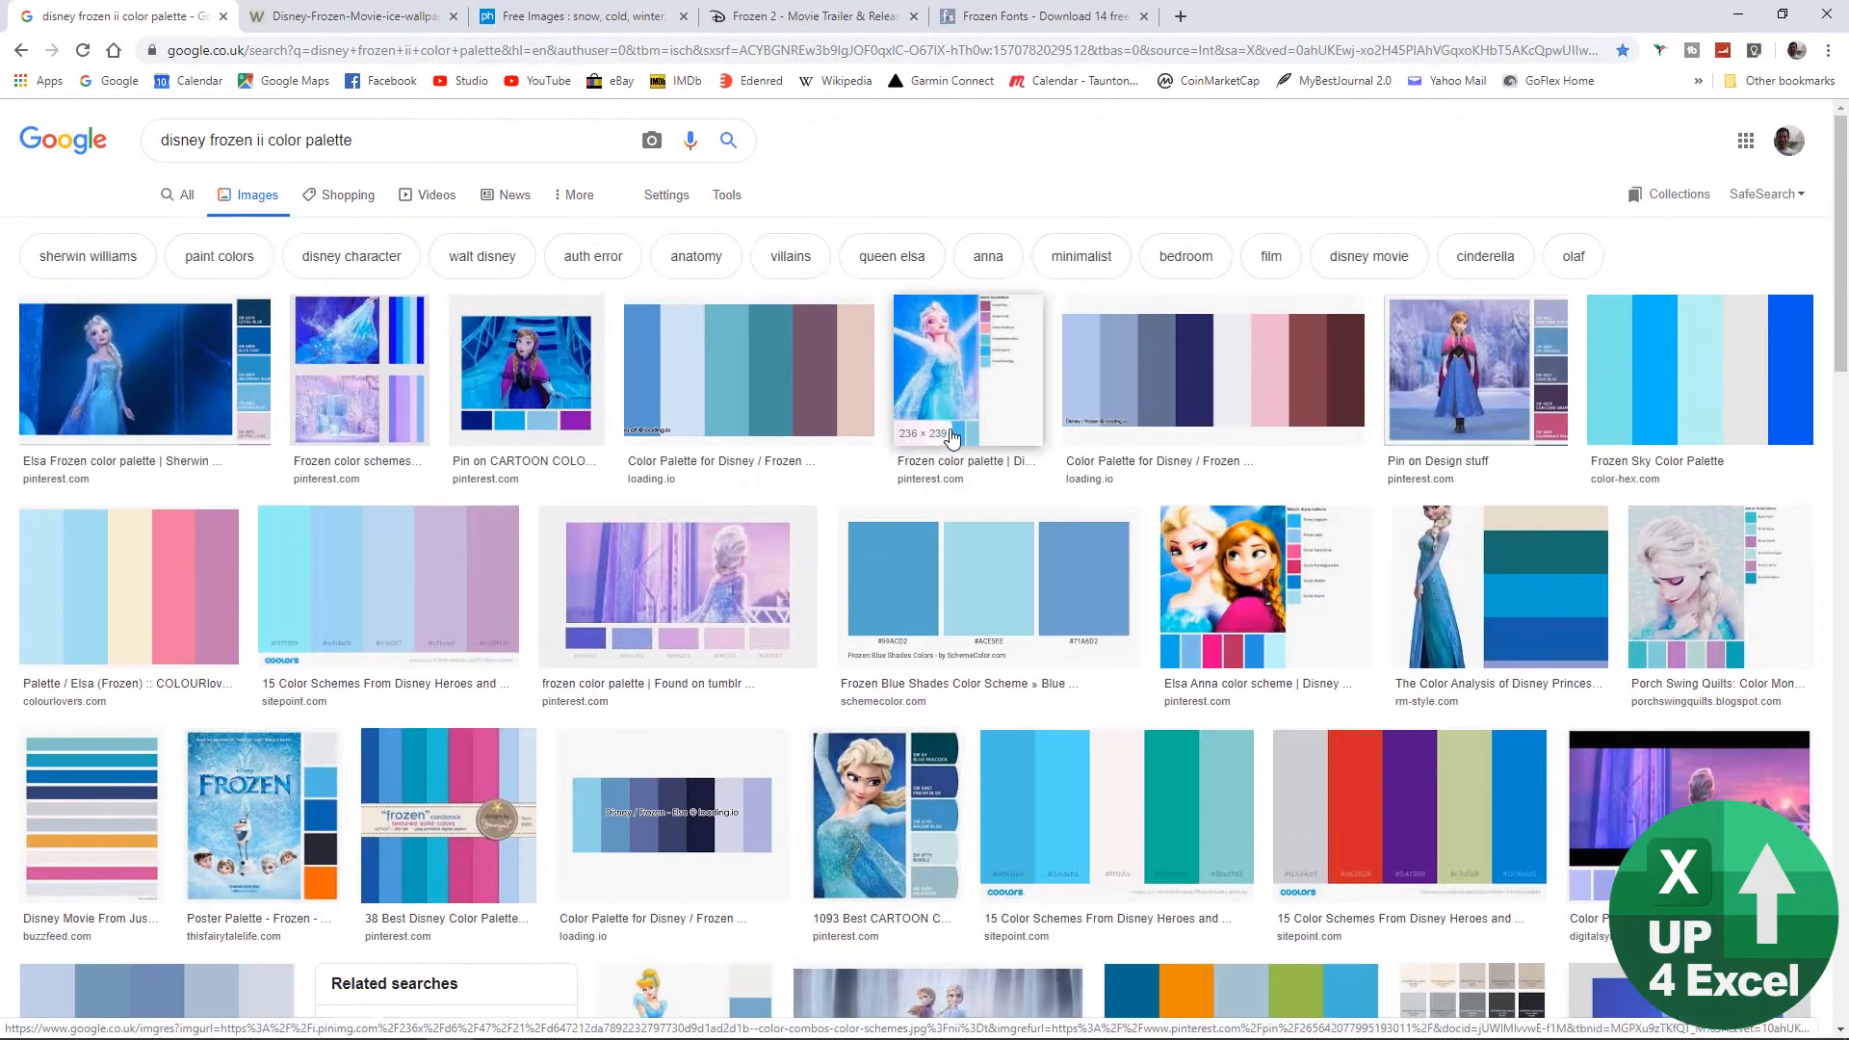
pyautogui.click(953, 376)
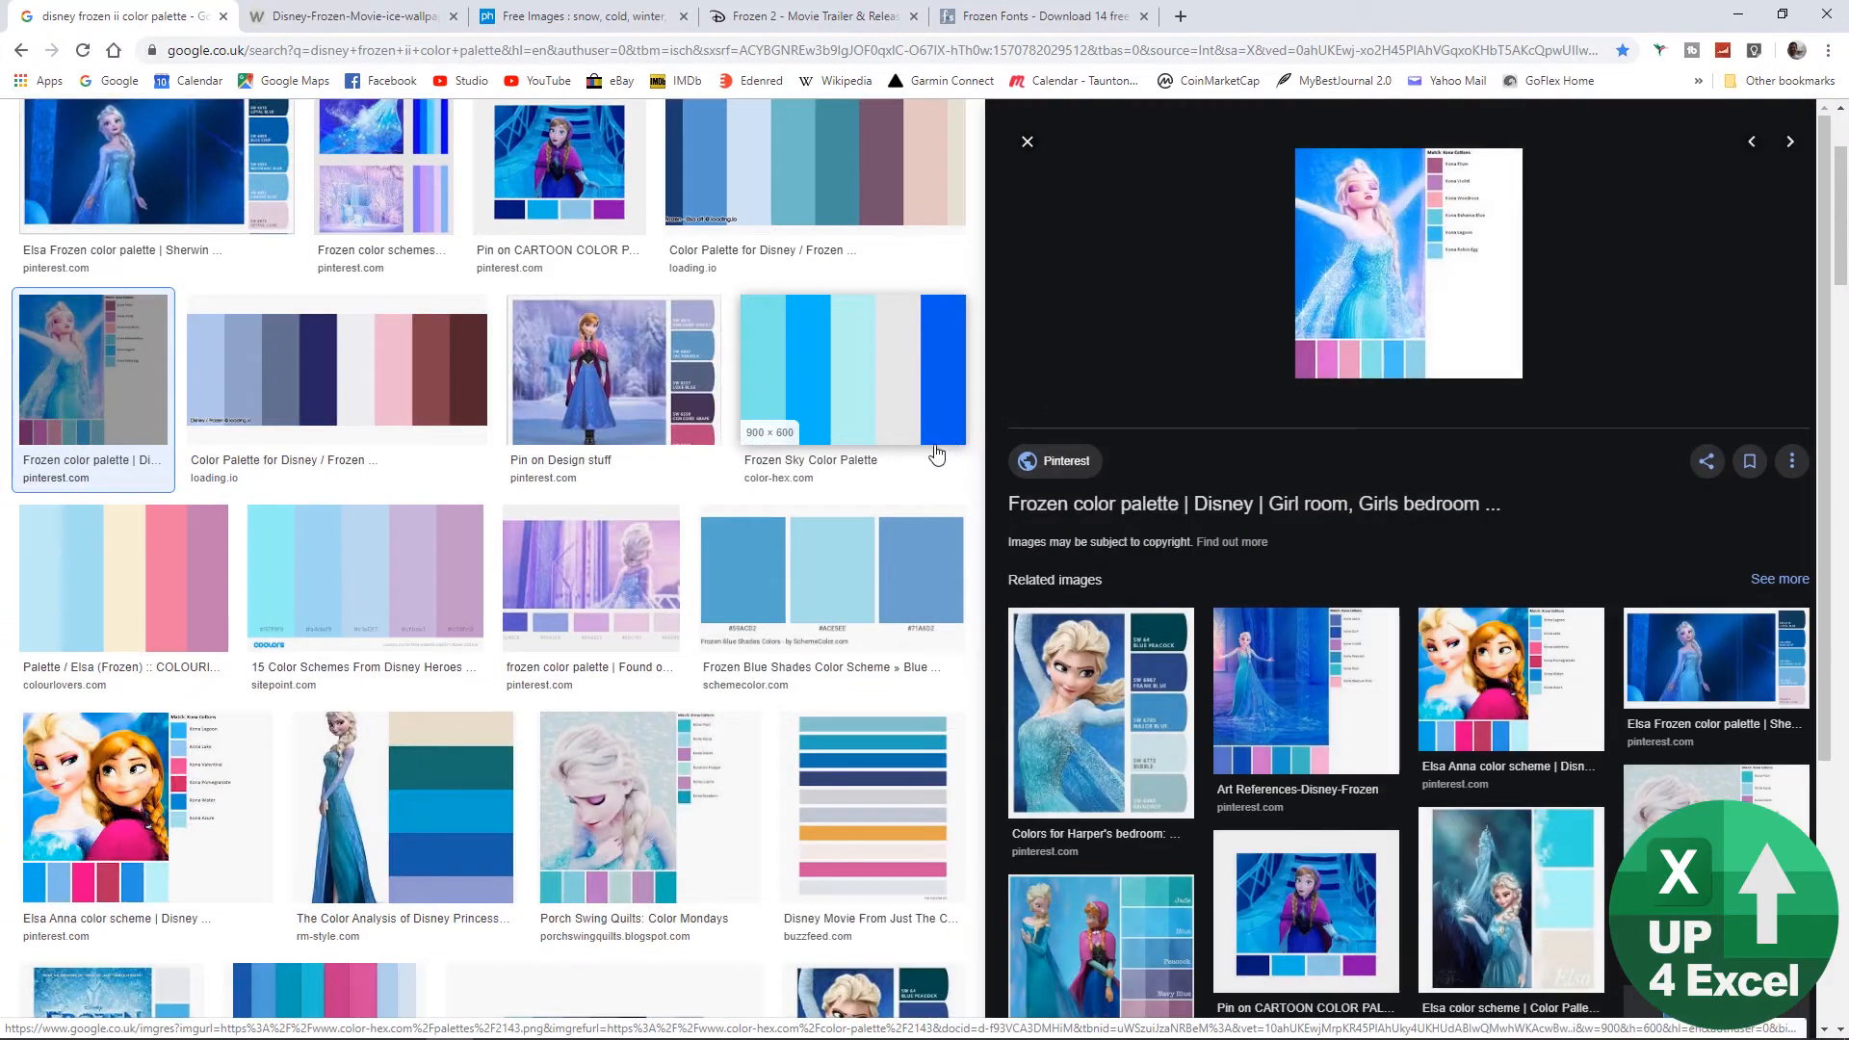
pyautogui.rightClick(1361, 265)
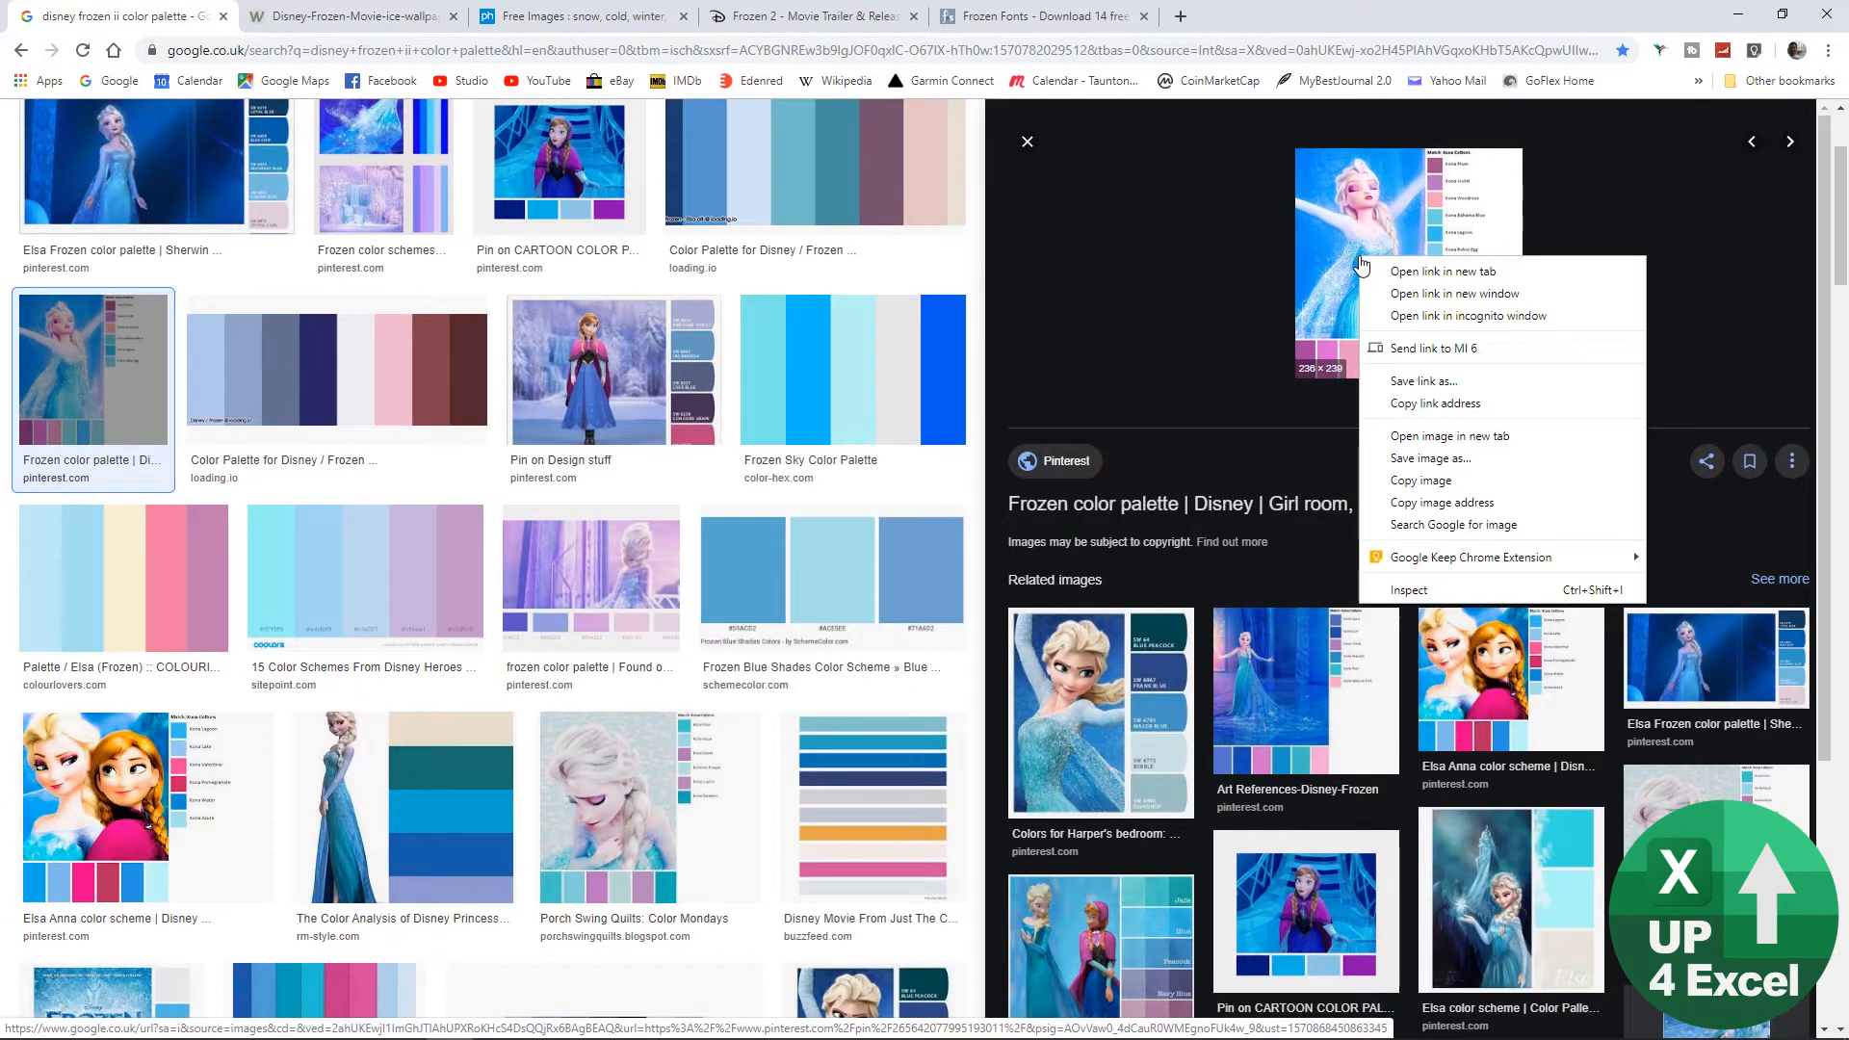
pyautogui.click(1416, 468)
# Step: Switch to PowerPoint, create a blank presentation with an empty slide layout and paste the copied palette picture onto the slide
pyautogui.moveTo(409, 1032)
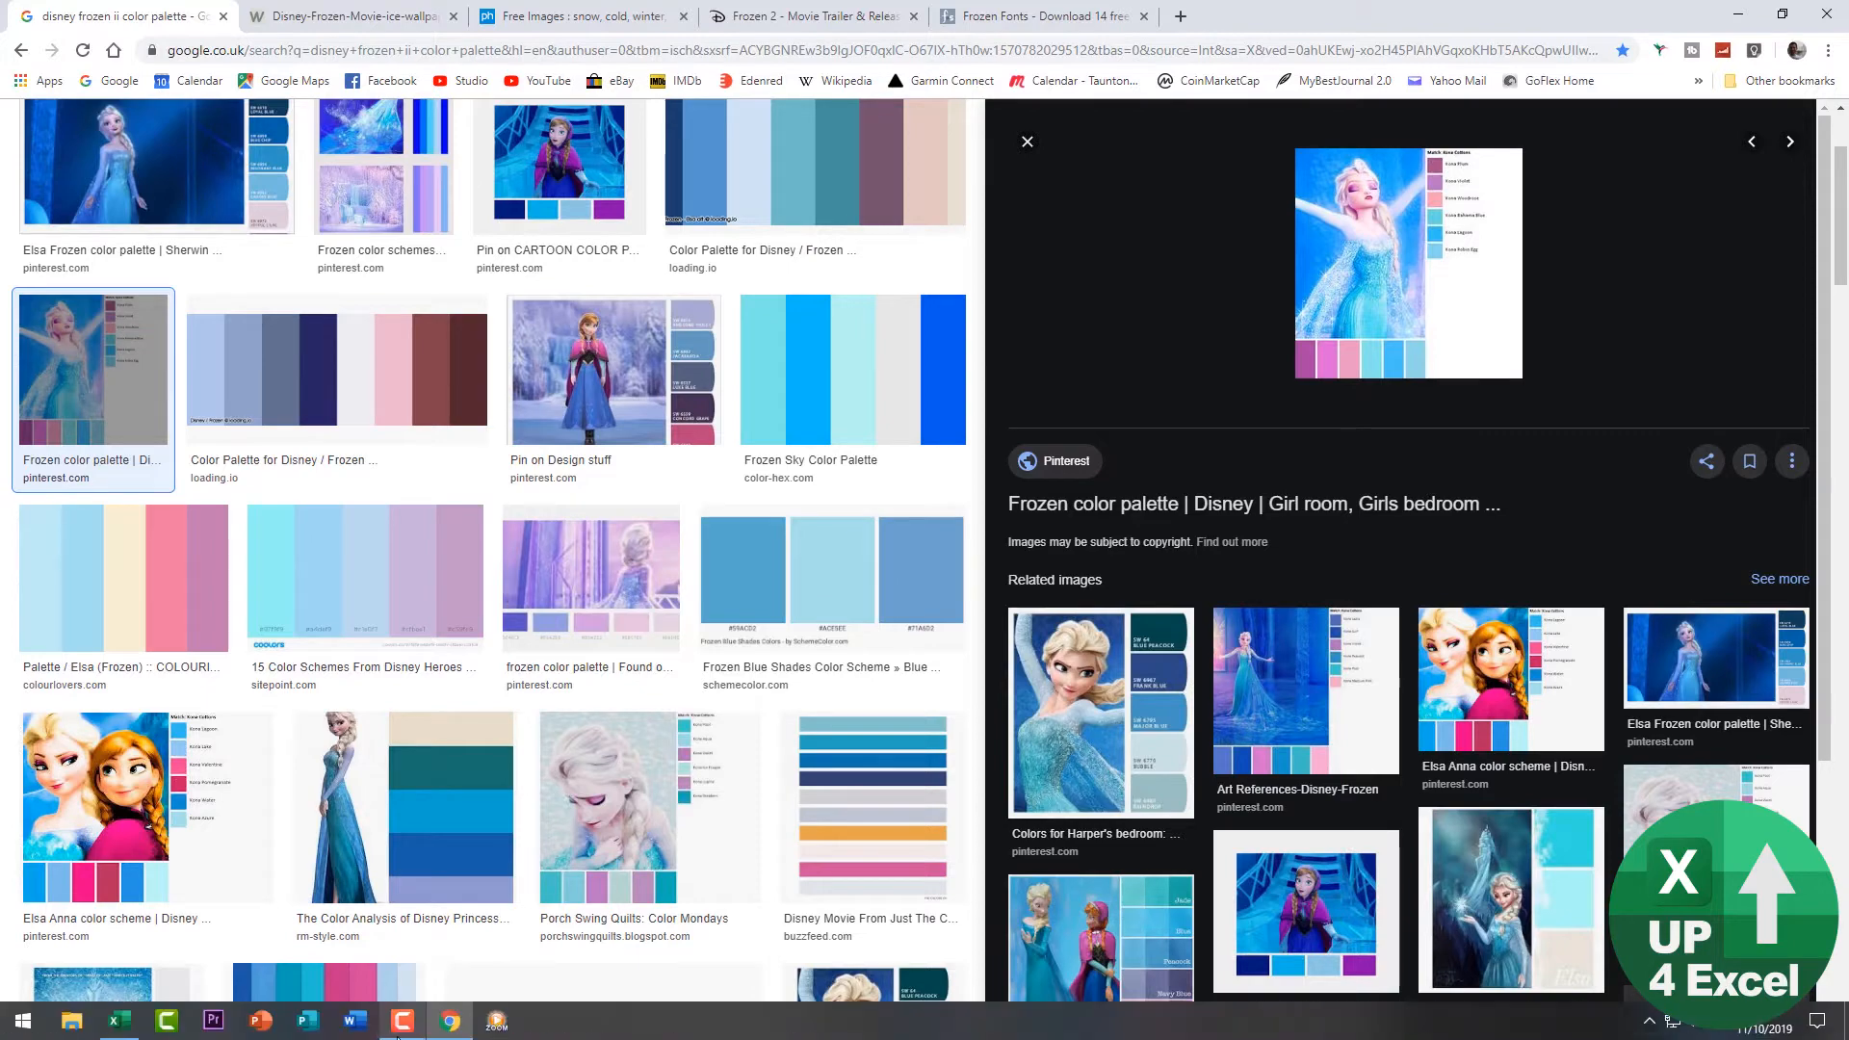
pyautogui.click(264, 1021)
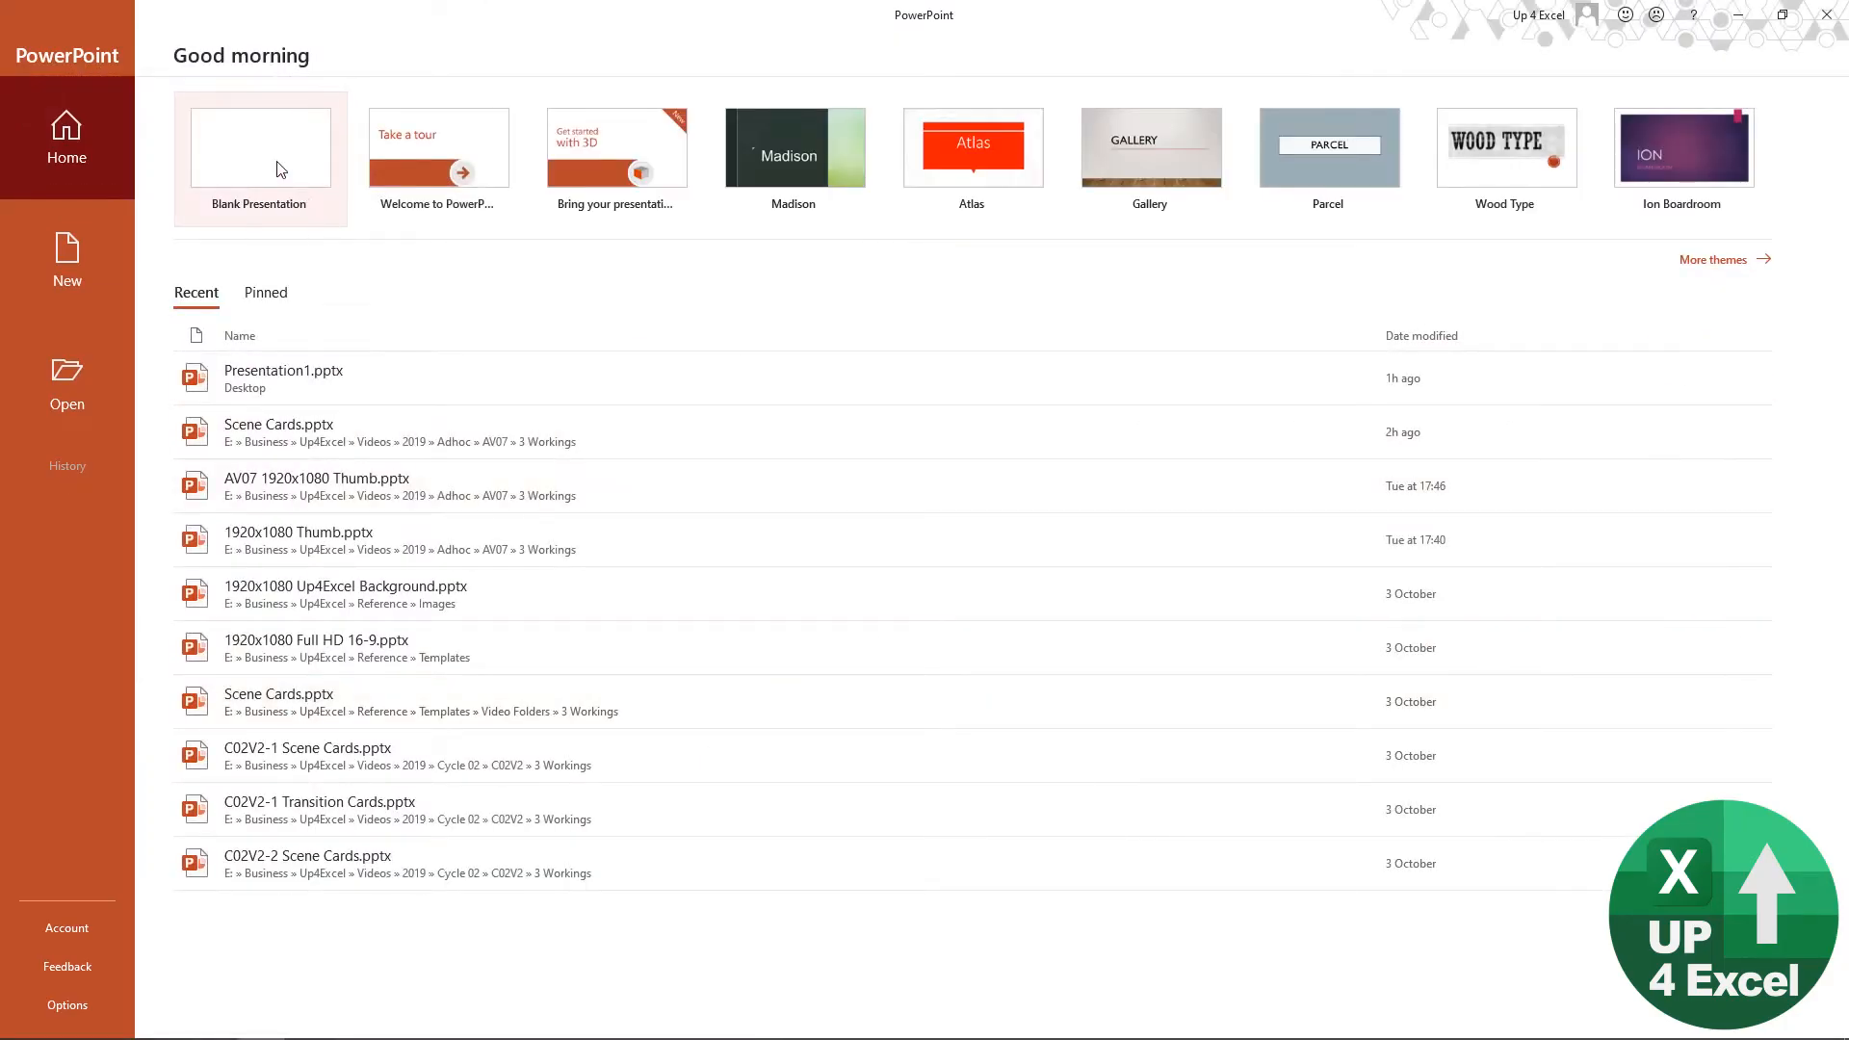
pyautogui.click(258, 162)
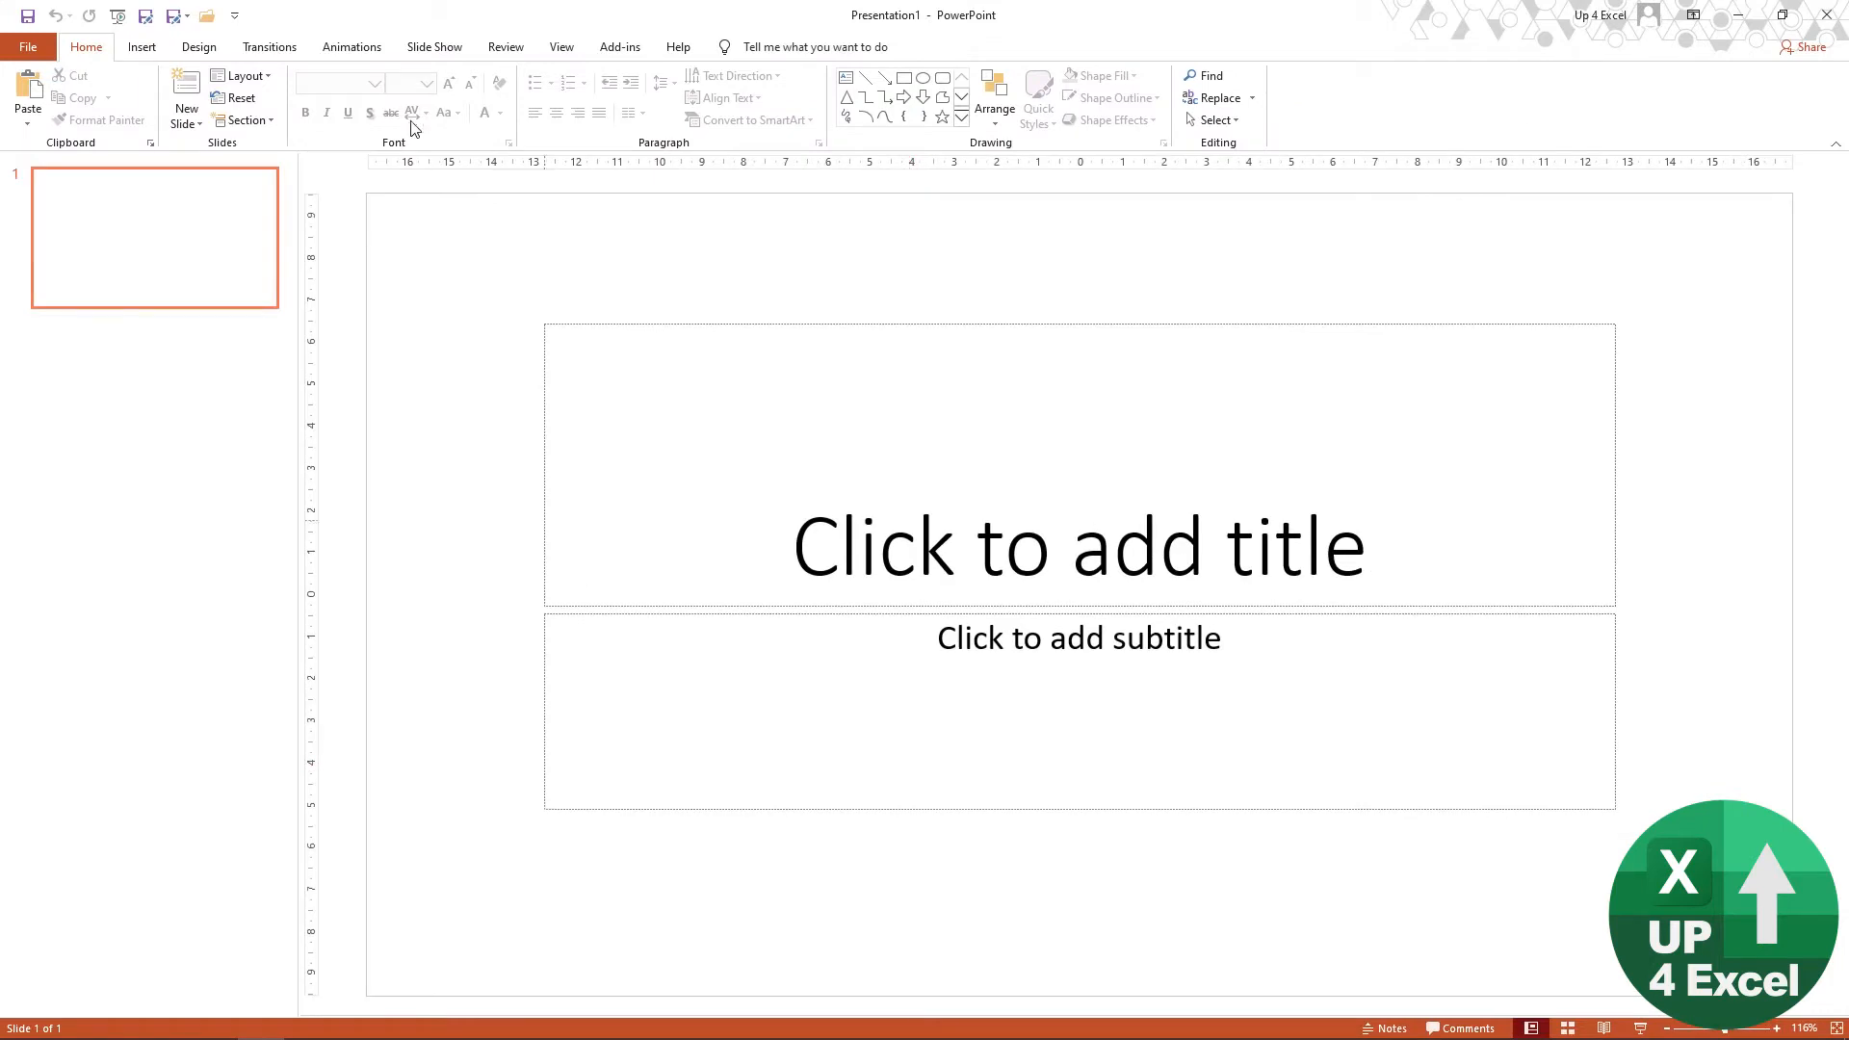
pyautogui.click(242, 75)
pyautogui.click(284, 350)
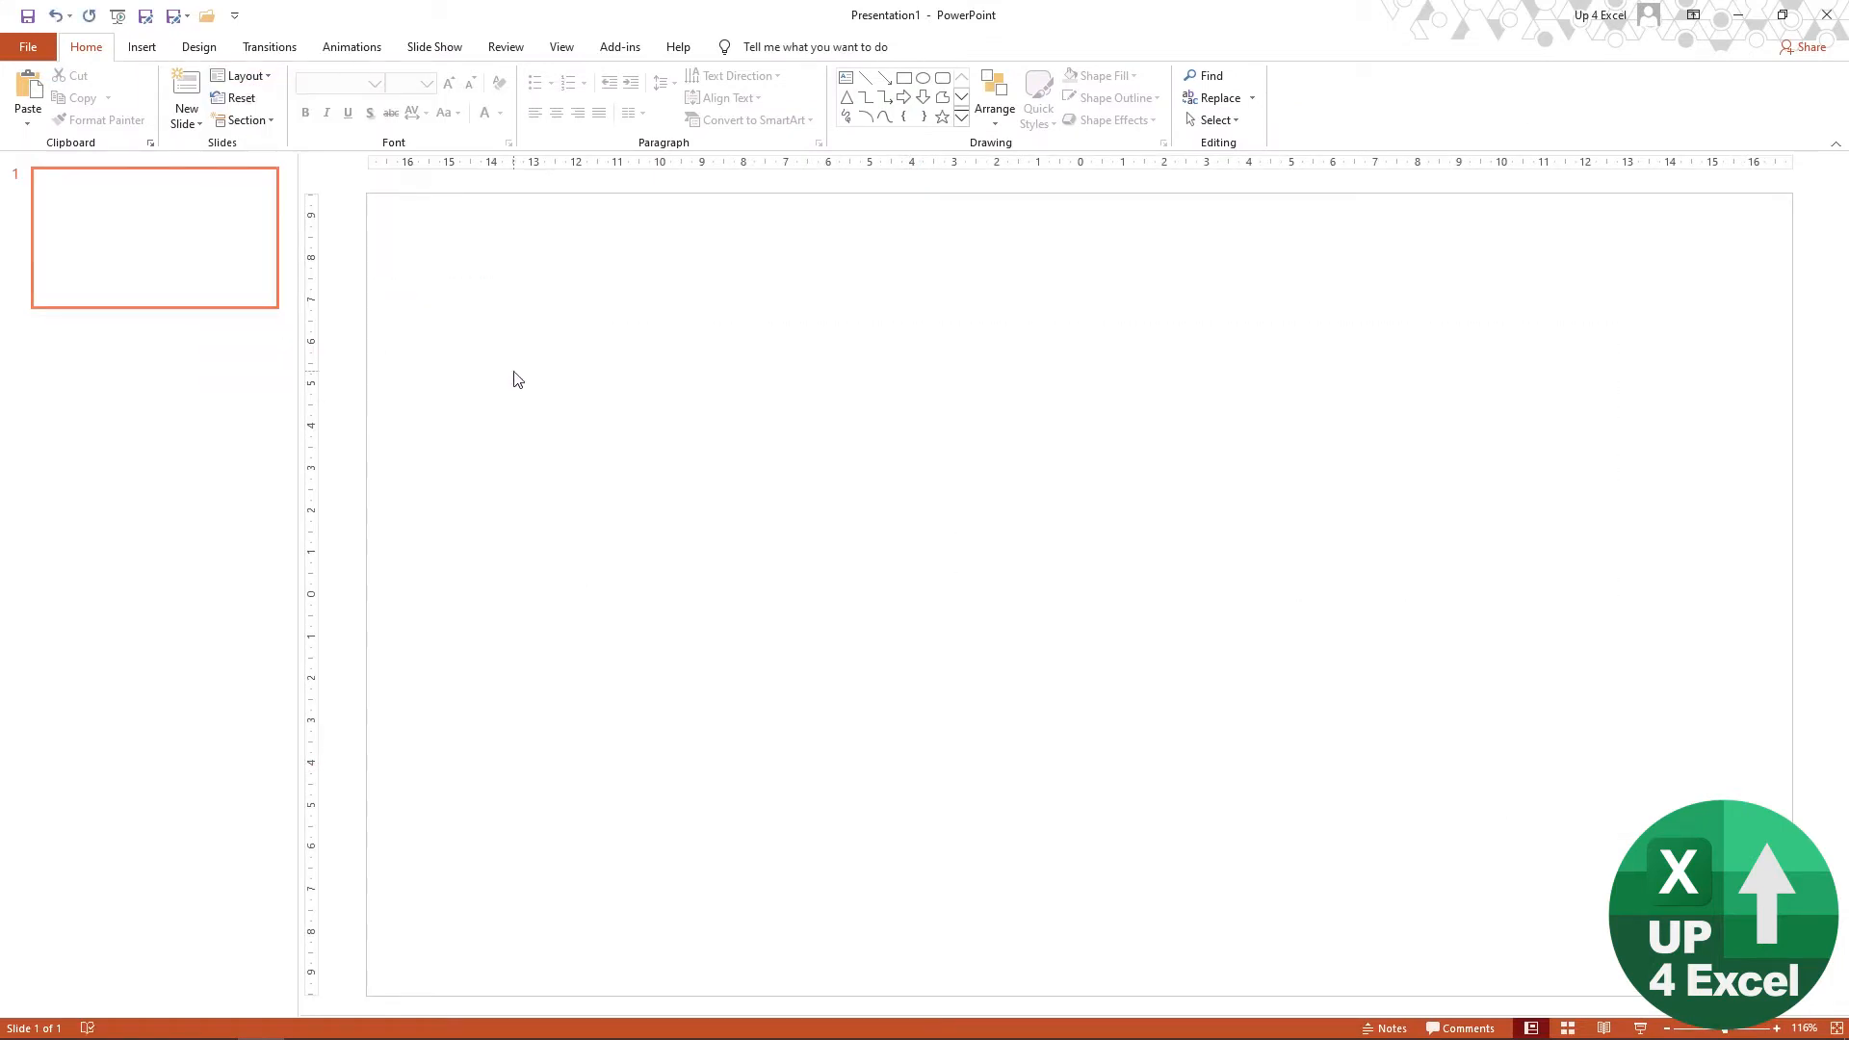
pyautogui.hotkey('ctrl', 'v')
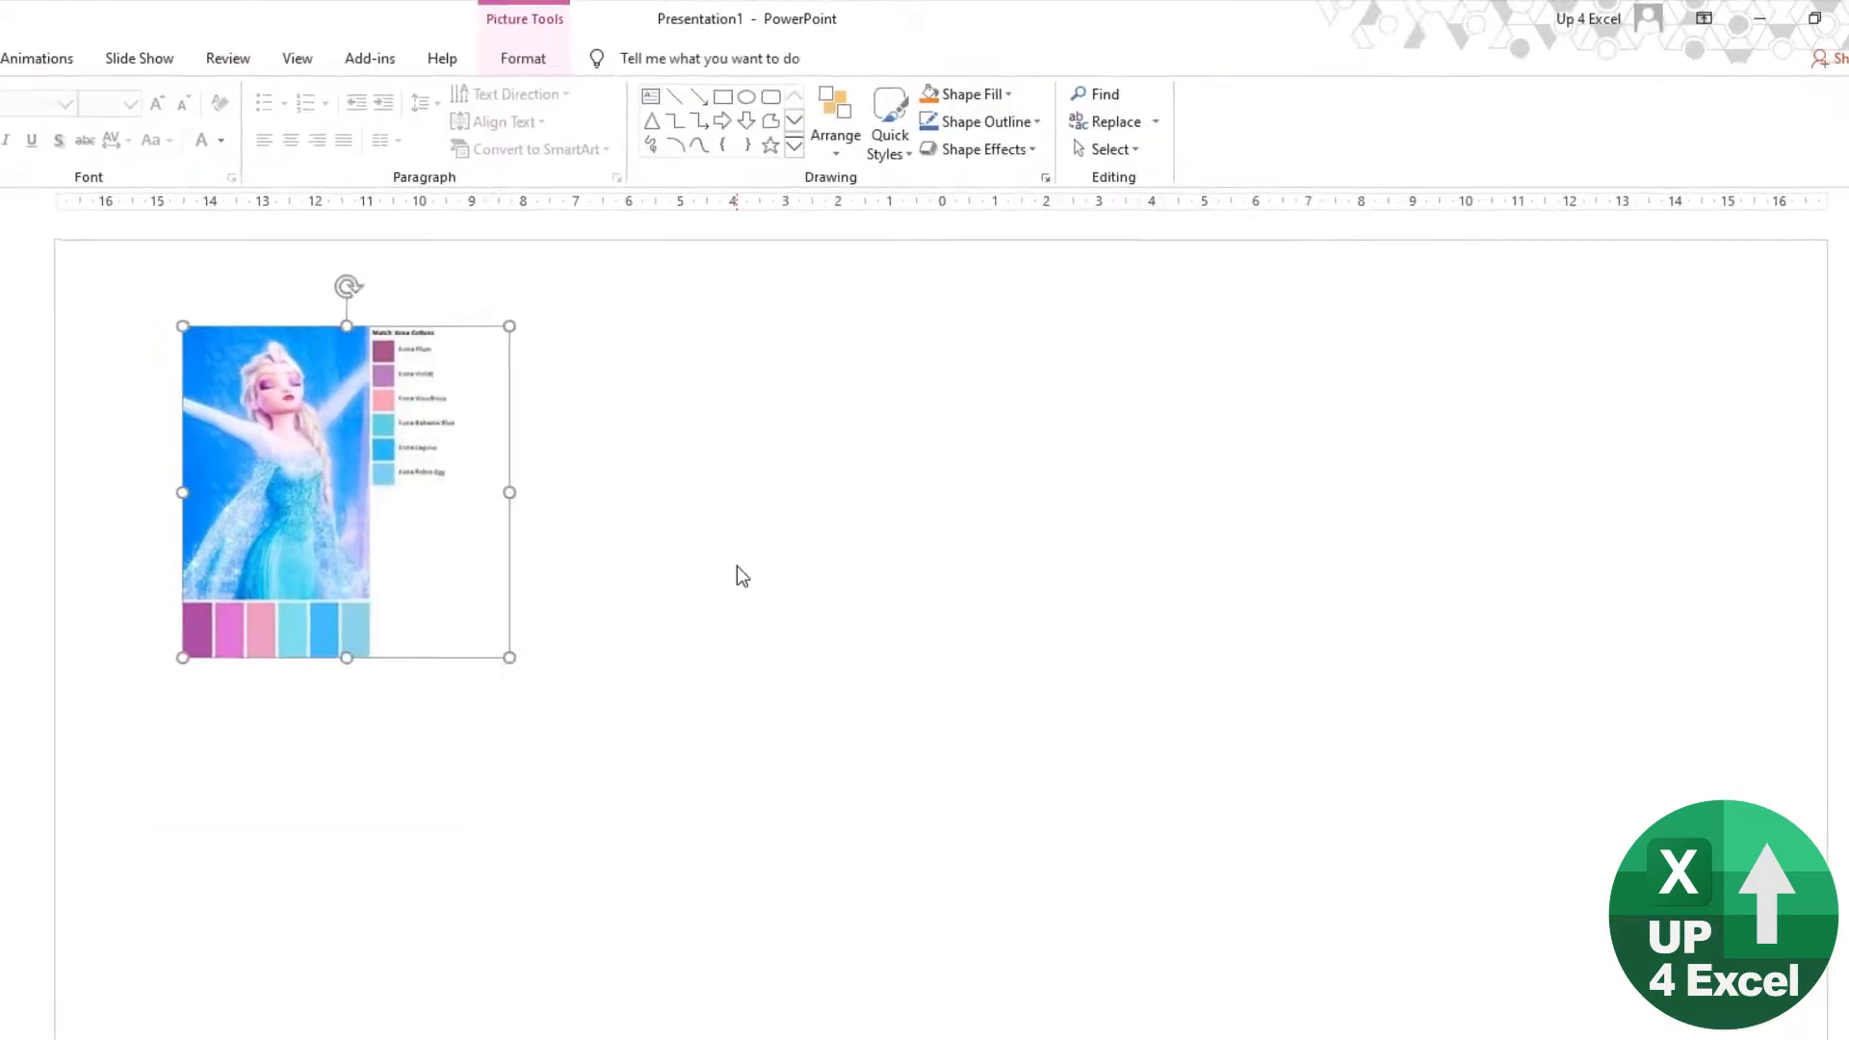
pyautogui.click(737, 565)
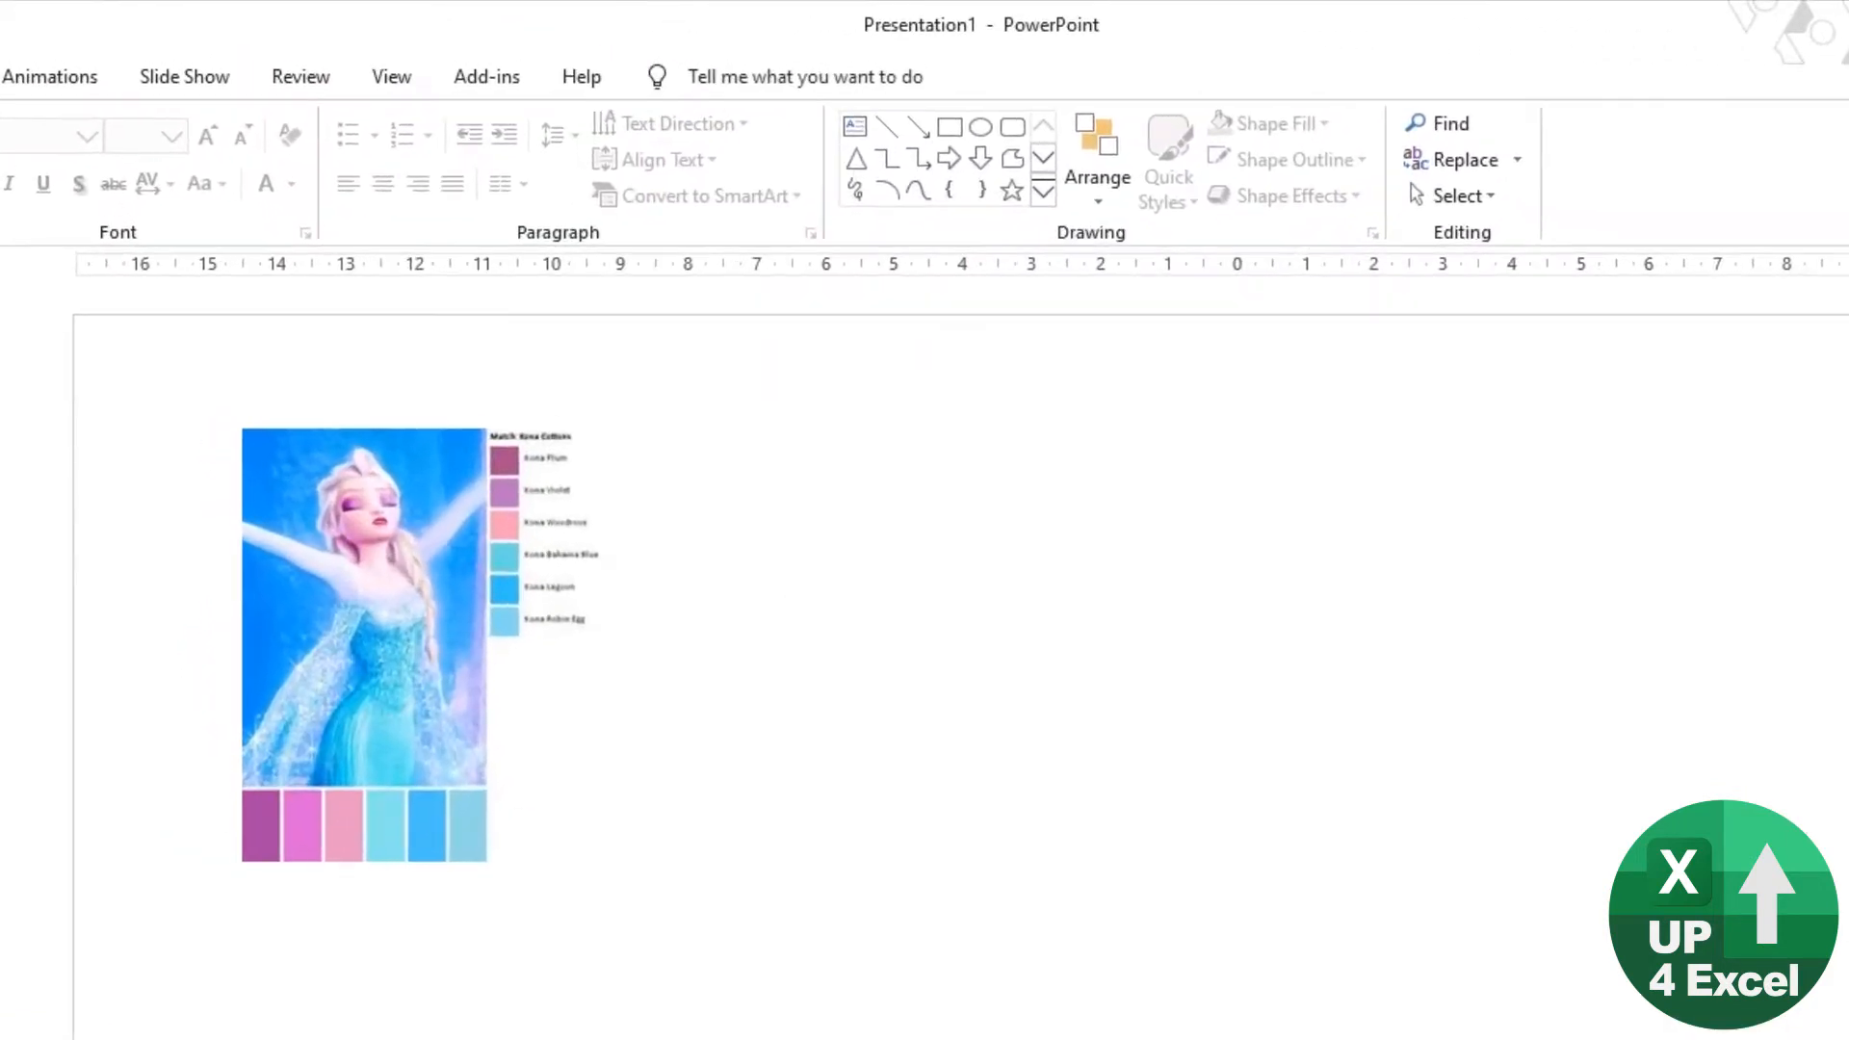
# Step: Draw a rectangle about 10.9 cm wide and 5.2 cm high beside the palette picture
pyautogui.click(0, 59)
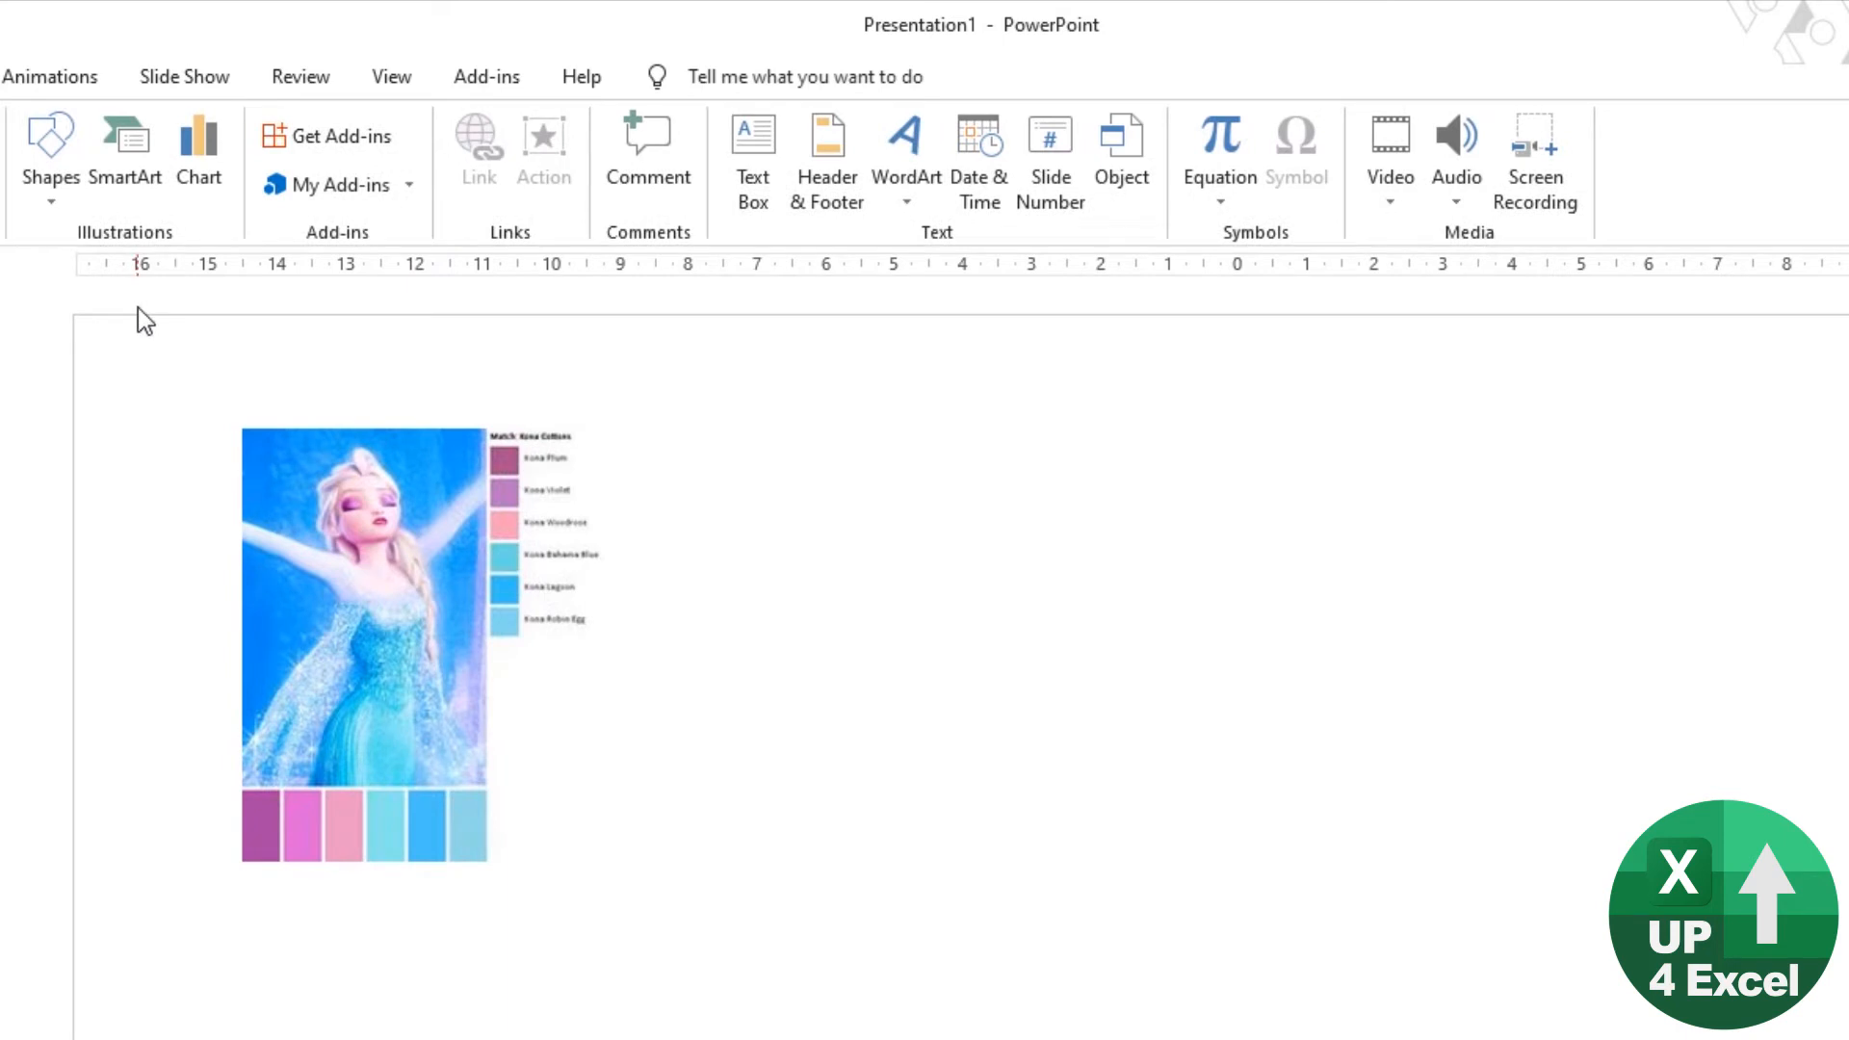
pyautogui.click(51, 159)
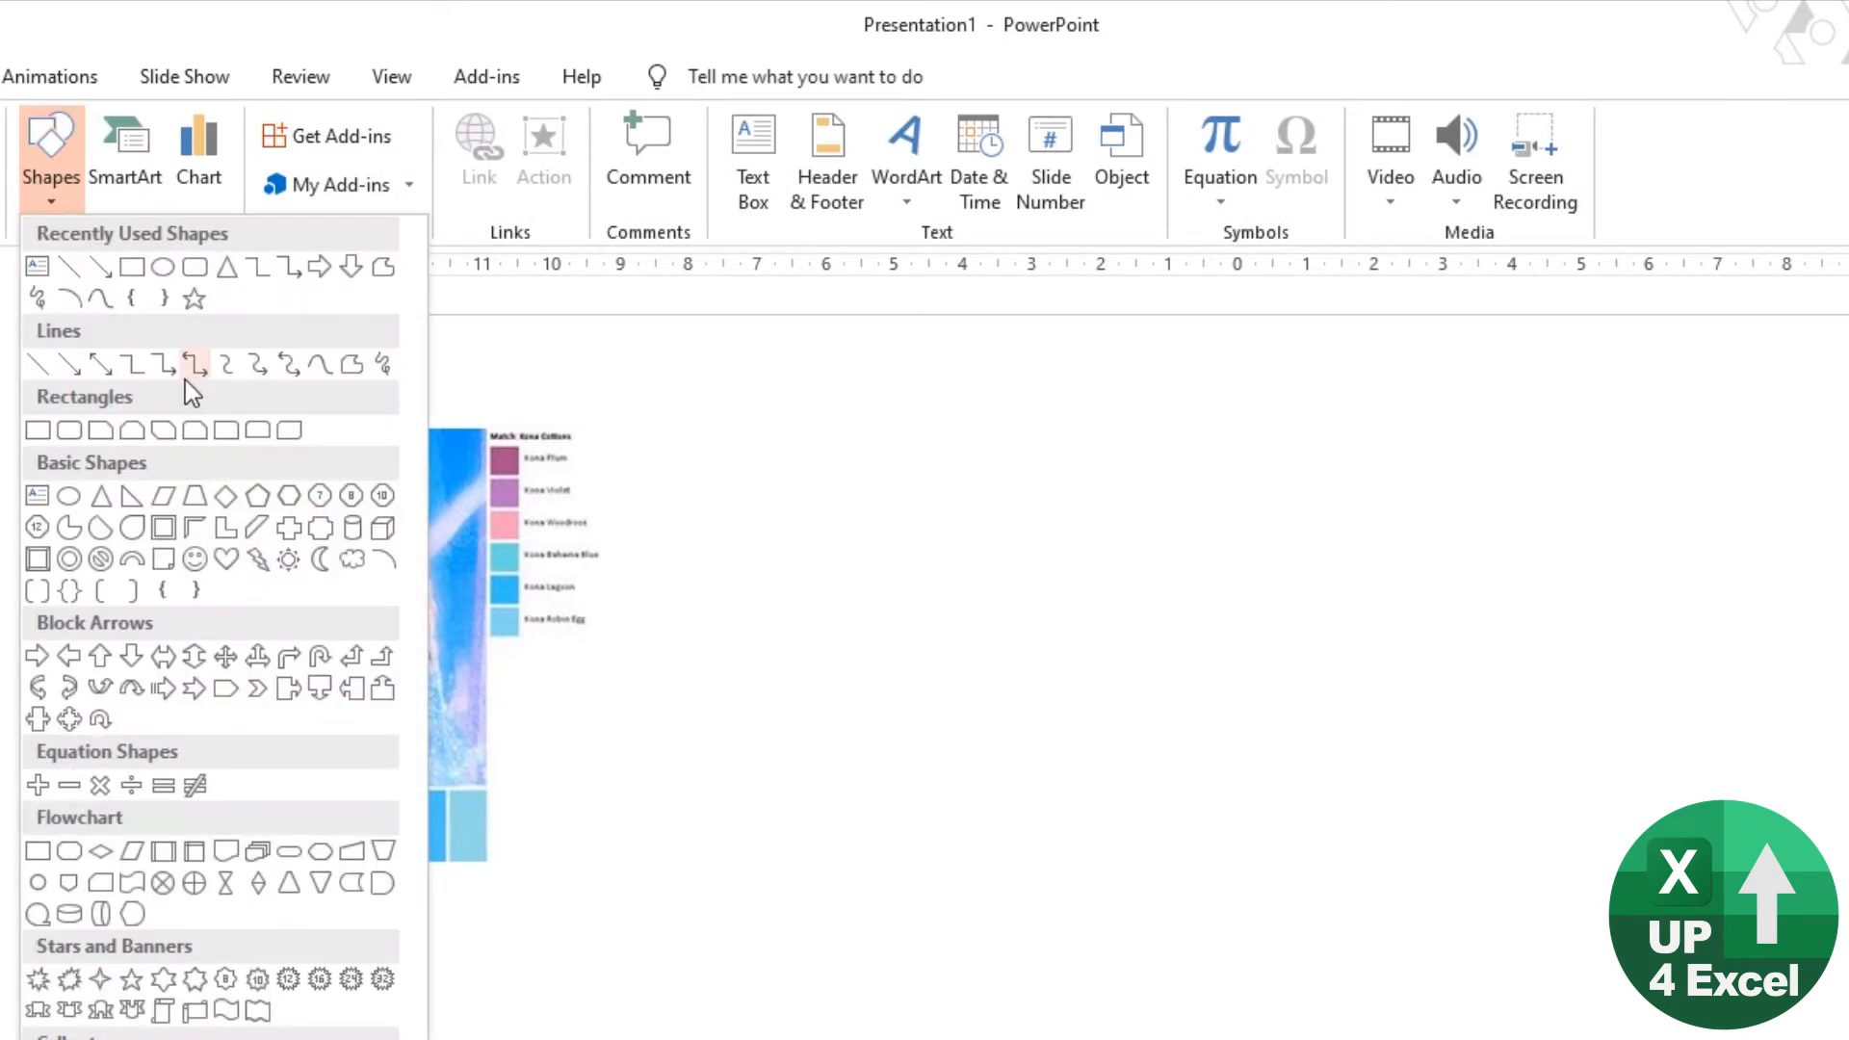
pyautogui.click(144, 297)
pyautogui.moveTo(894, 483); pyautogui.dragTo(1642, 840)
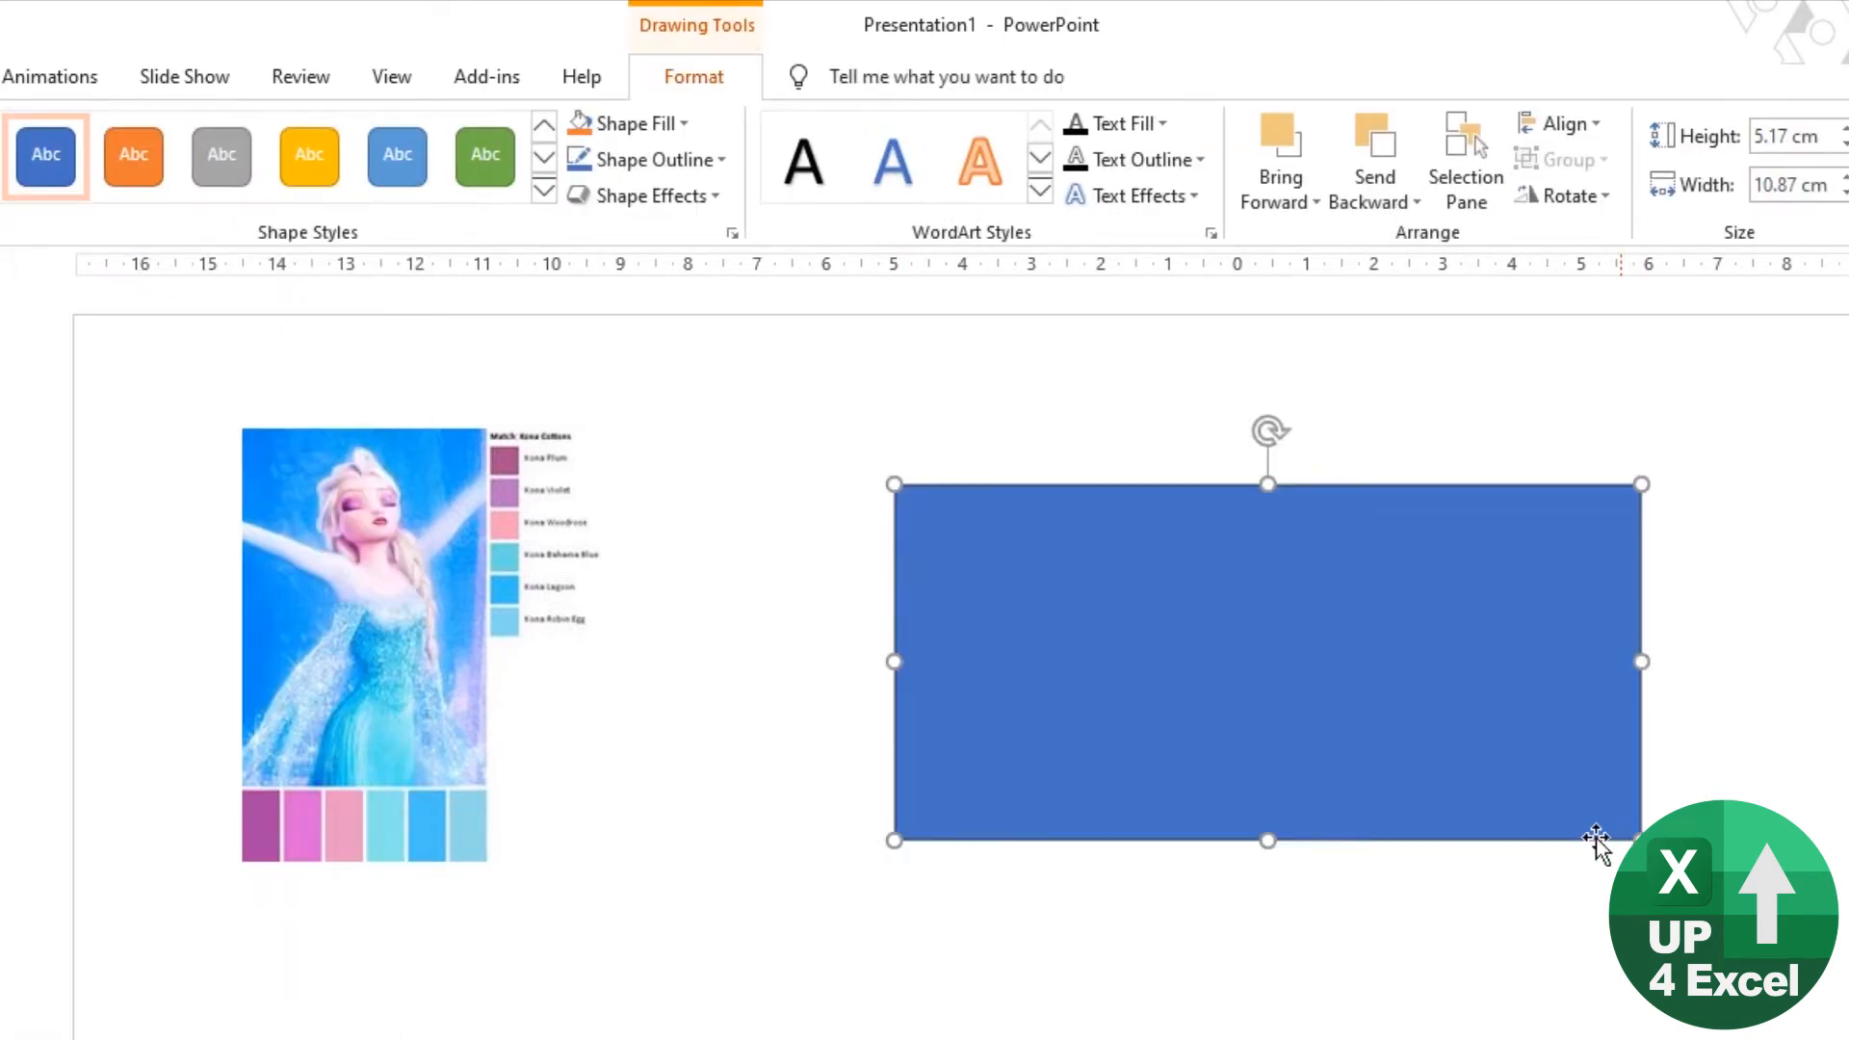
# Step: Fill the rectangle with the picture's first purple swatch using the Eyedropper, then shrink it to about 7.3 × 3.4 cm, level with the picture's upper edge
pyautogui.click(674, 126)
pyautogui.click(655, 479)
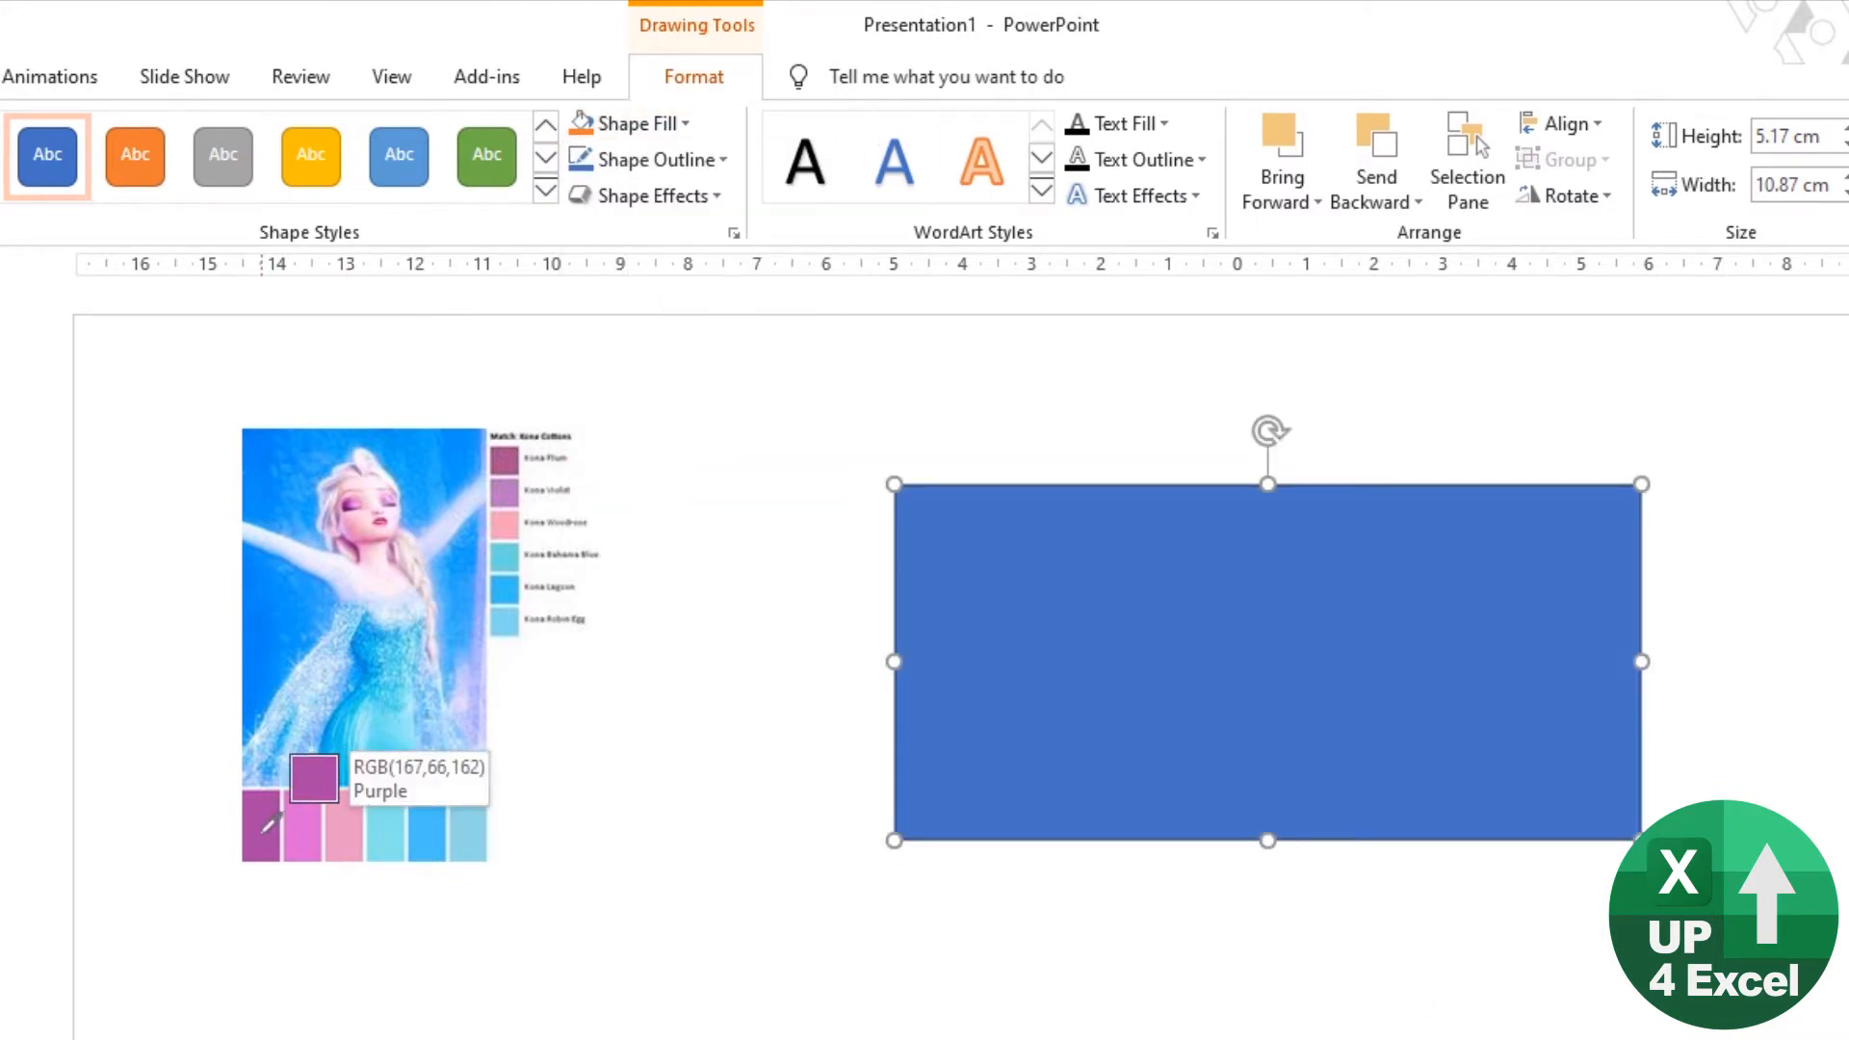
pyautogui.click(263, 829)
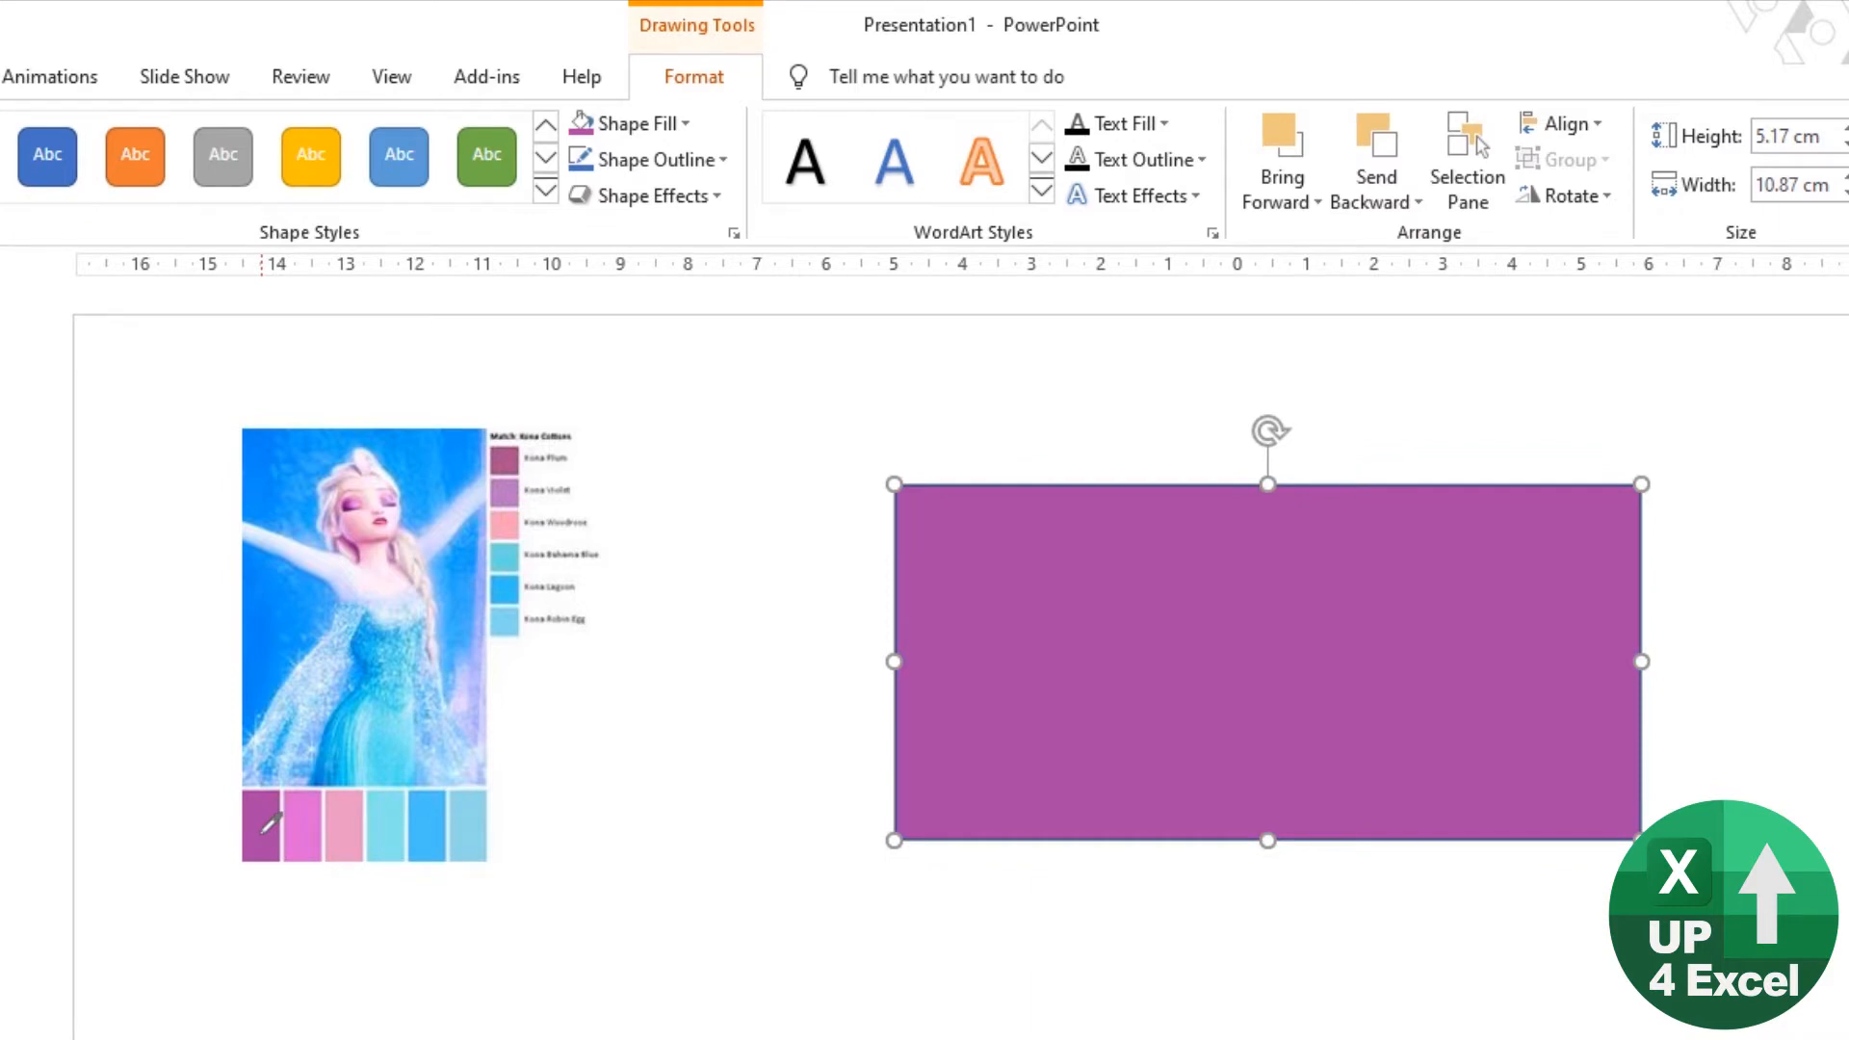
pyautogui.moveTo(1098, 723); pyautogui.dragTo(1048, 684)
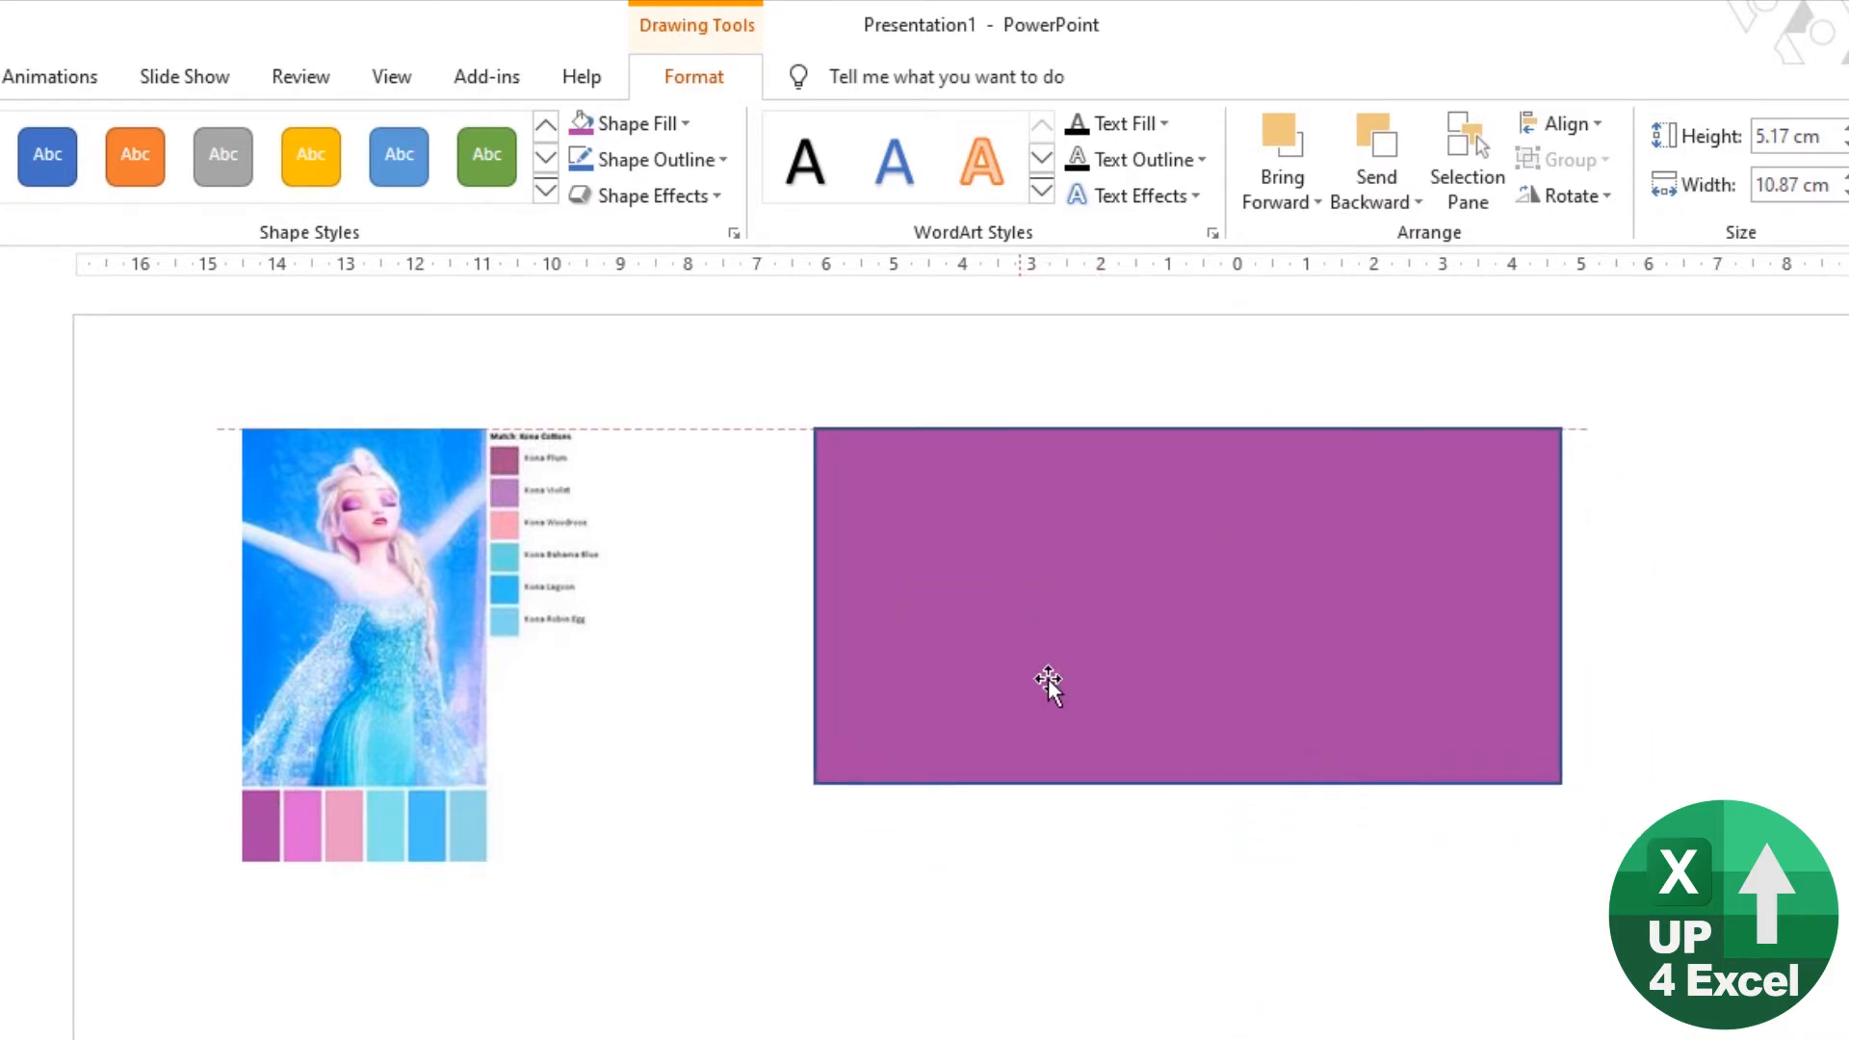
pyautogui.moveTo(1557, 782); pyautogui.dragTo(1315, 659)
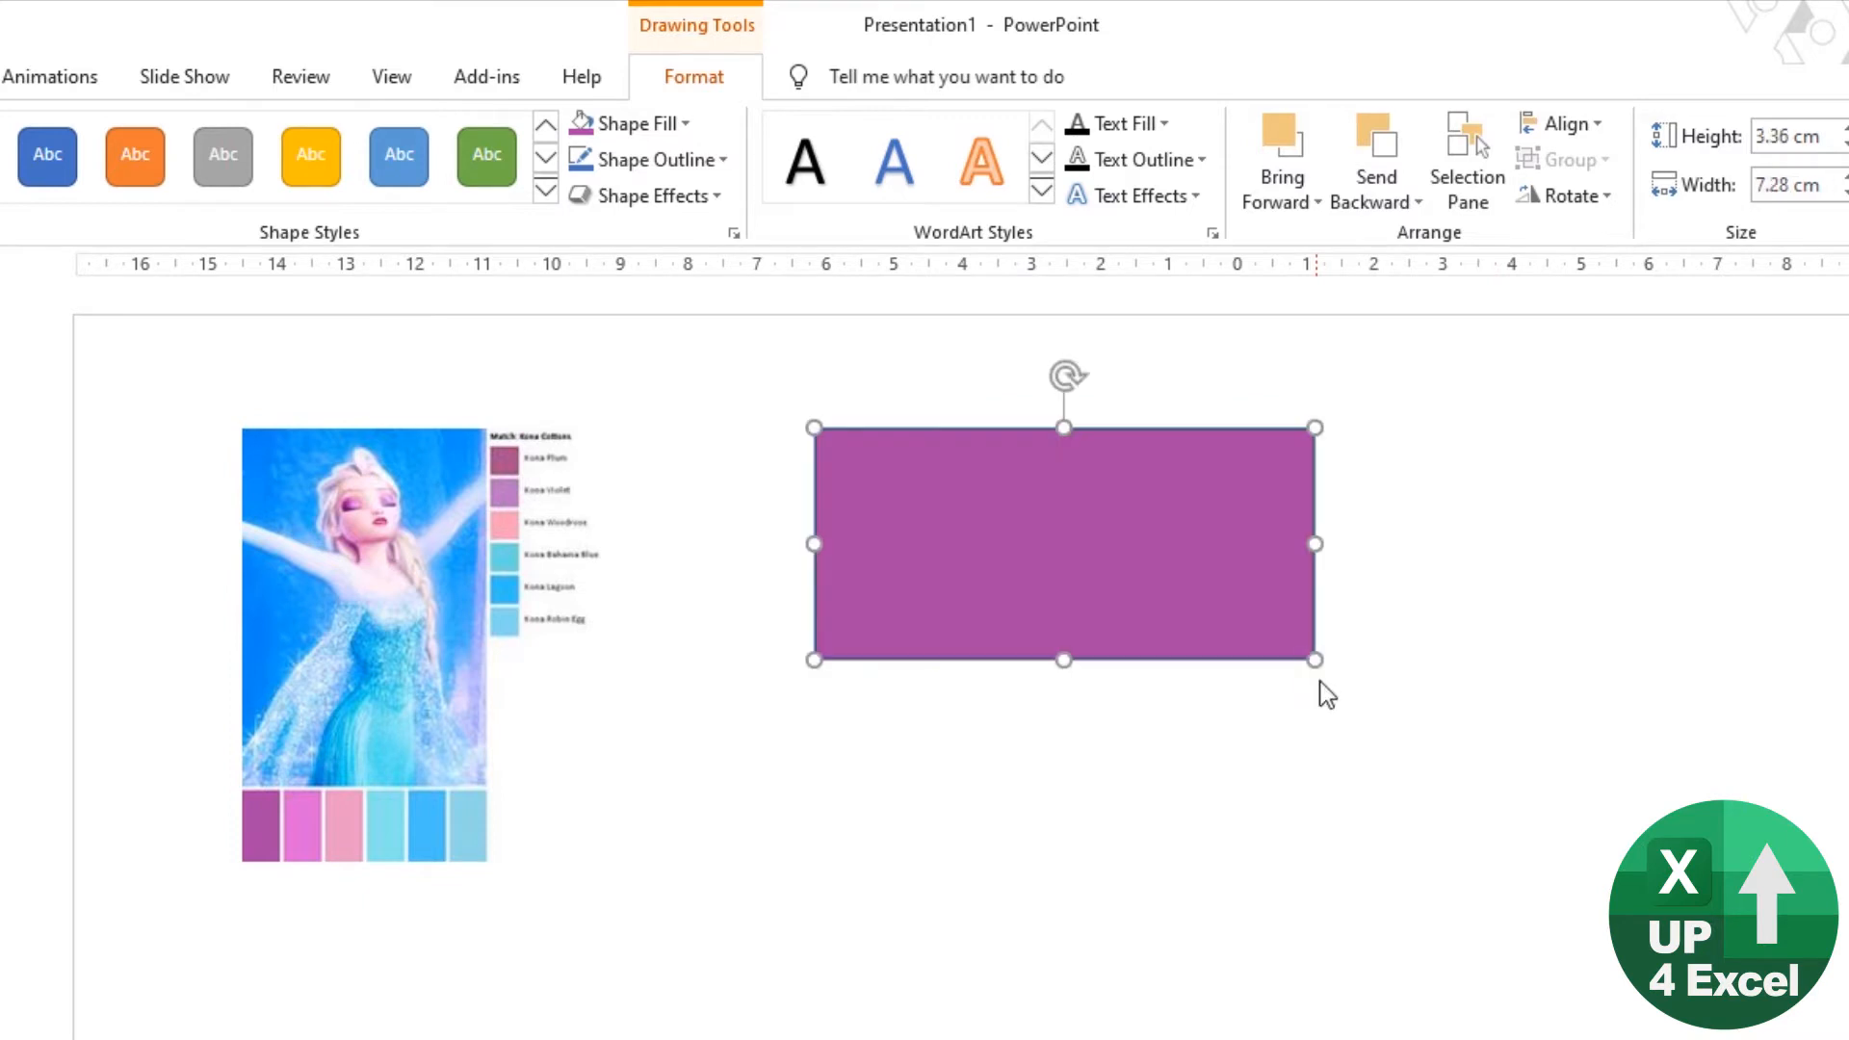
# Step: Place a copy of the purple rectangle directly below it and fill the copy with the picture's second, bright pink swatch
pyautogui.hotkey('ctrl', 'c')
pyautogui.click(1171, 796)
pyautogui.hotkey('ctrl', 'v')
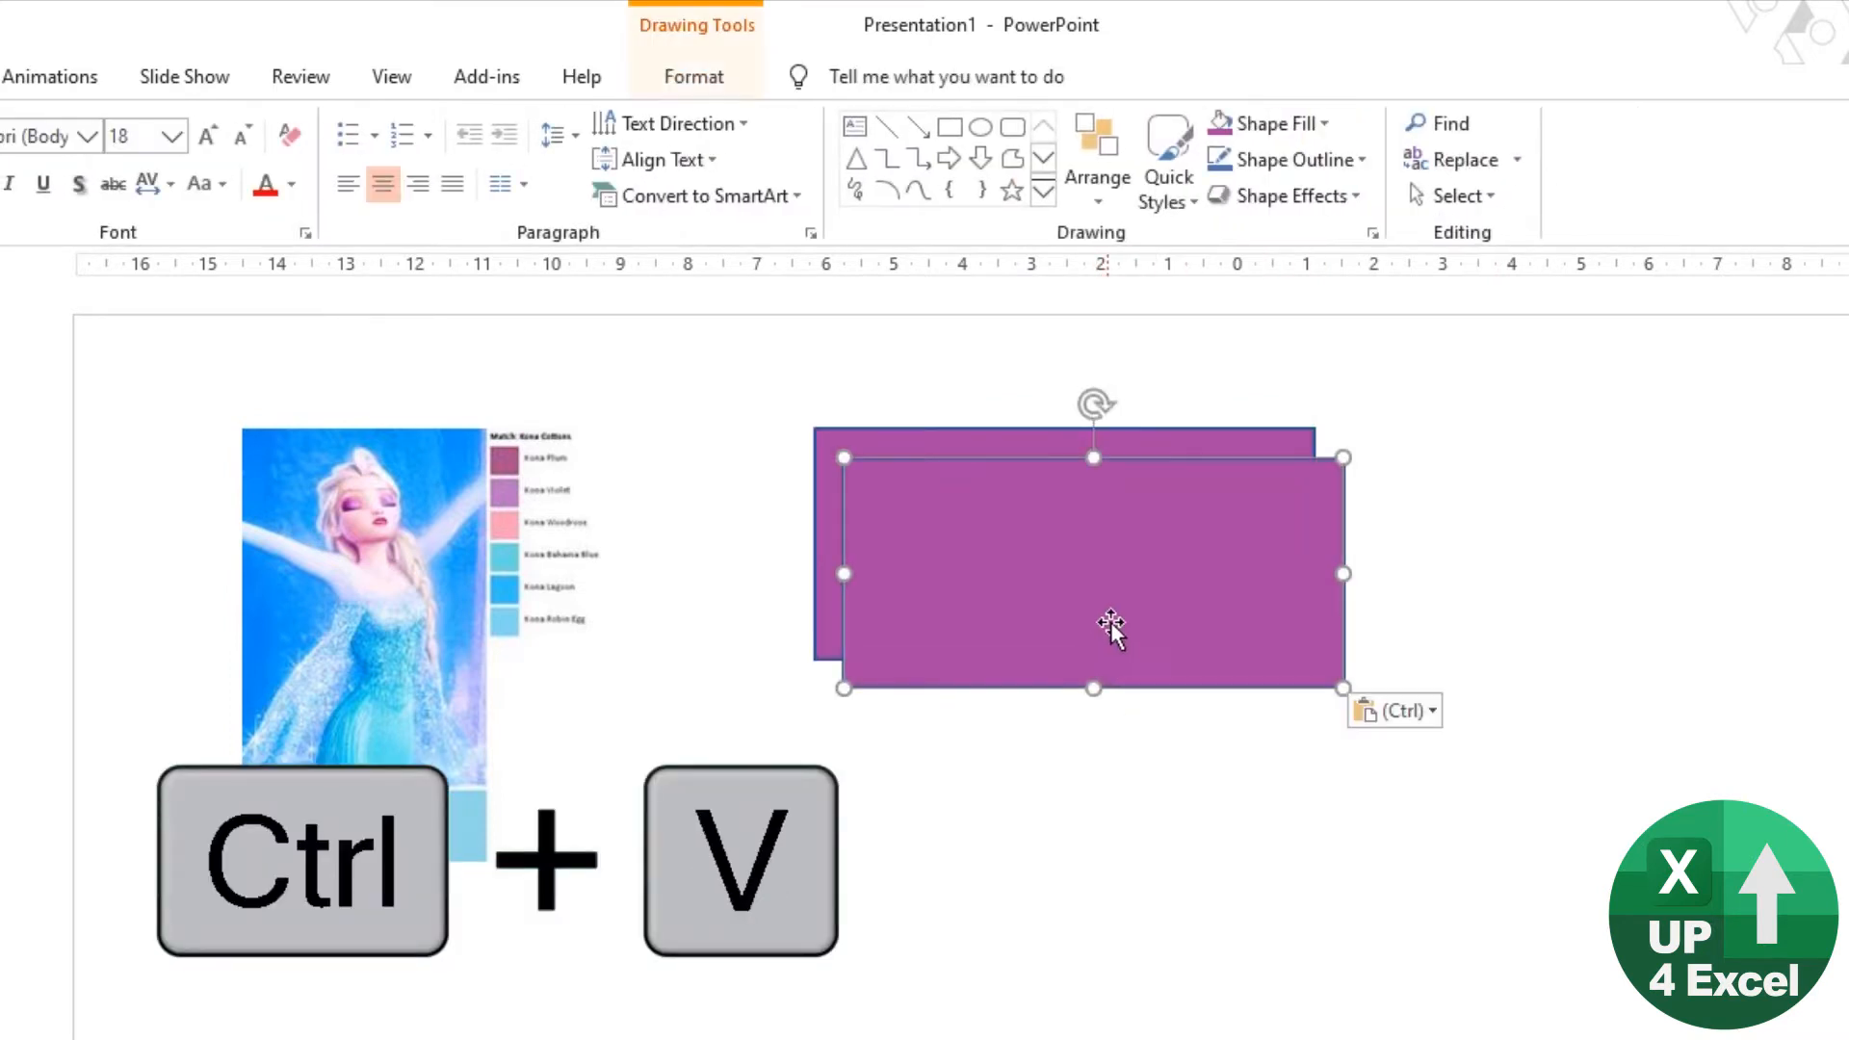
pyautogui.moveTo(1106, 627)
pyautogui.mouseDown()
pyautogui.moveTo(1069, 837)
pyautogui.moveTo(1086, 842)
pyautogui.mouseUp()
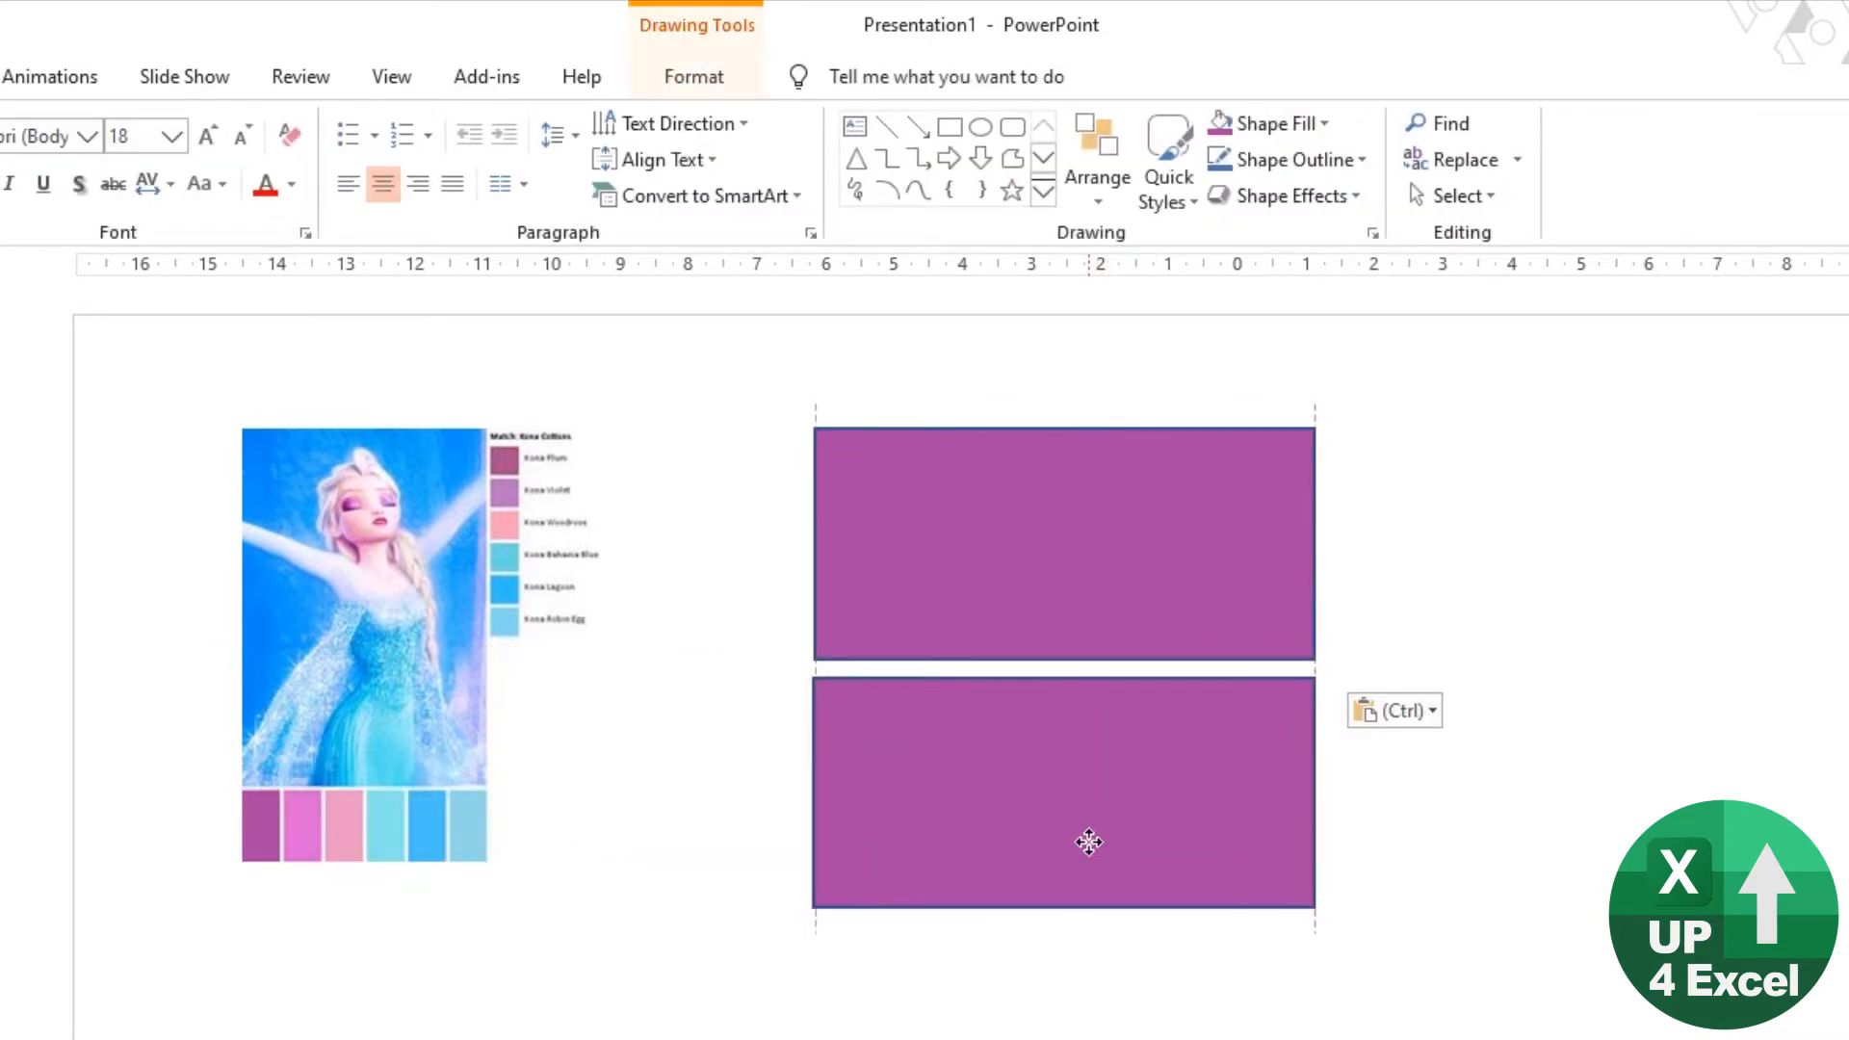
pyautogui.click(712, 77)
pyautogui.click(640, 123)
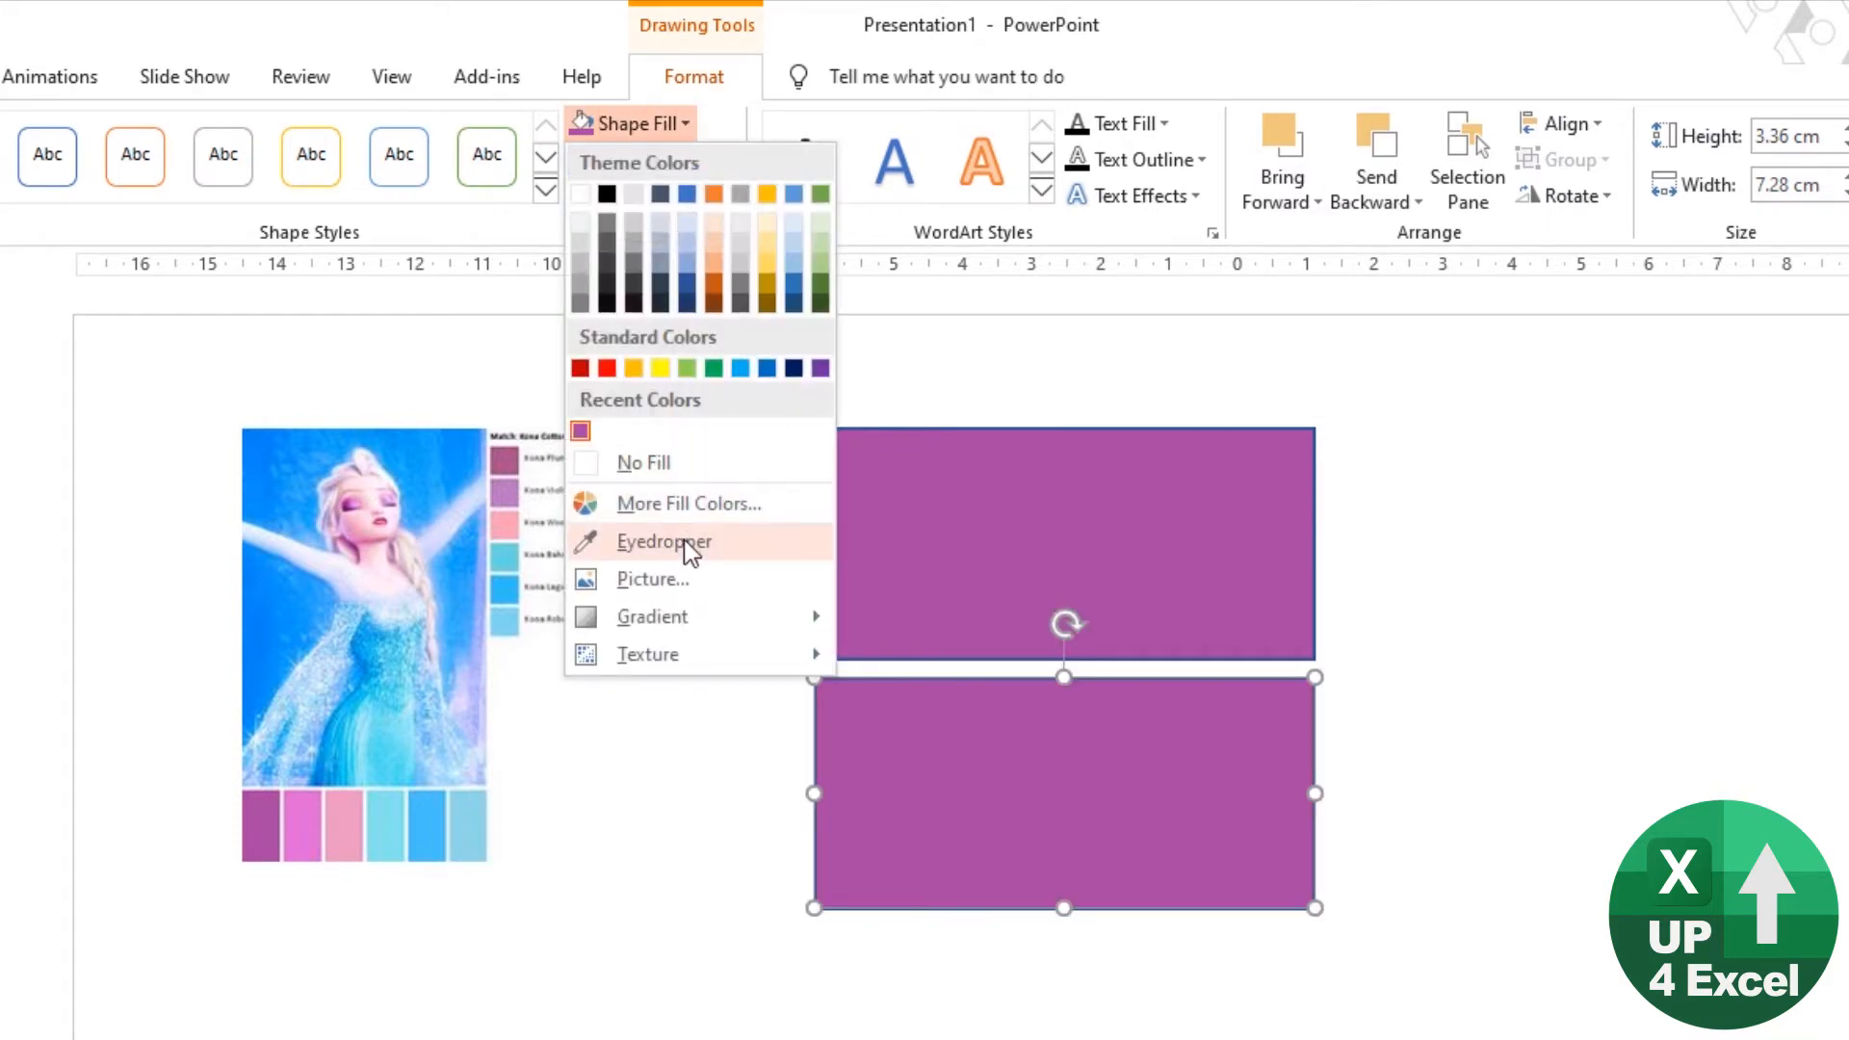
pyautogui.click(685, 540)
pyautogui.click(332, 828)
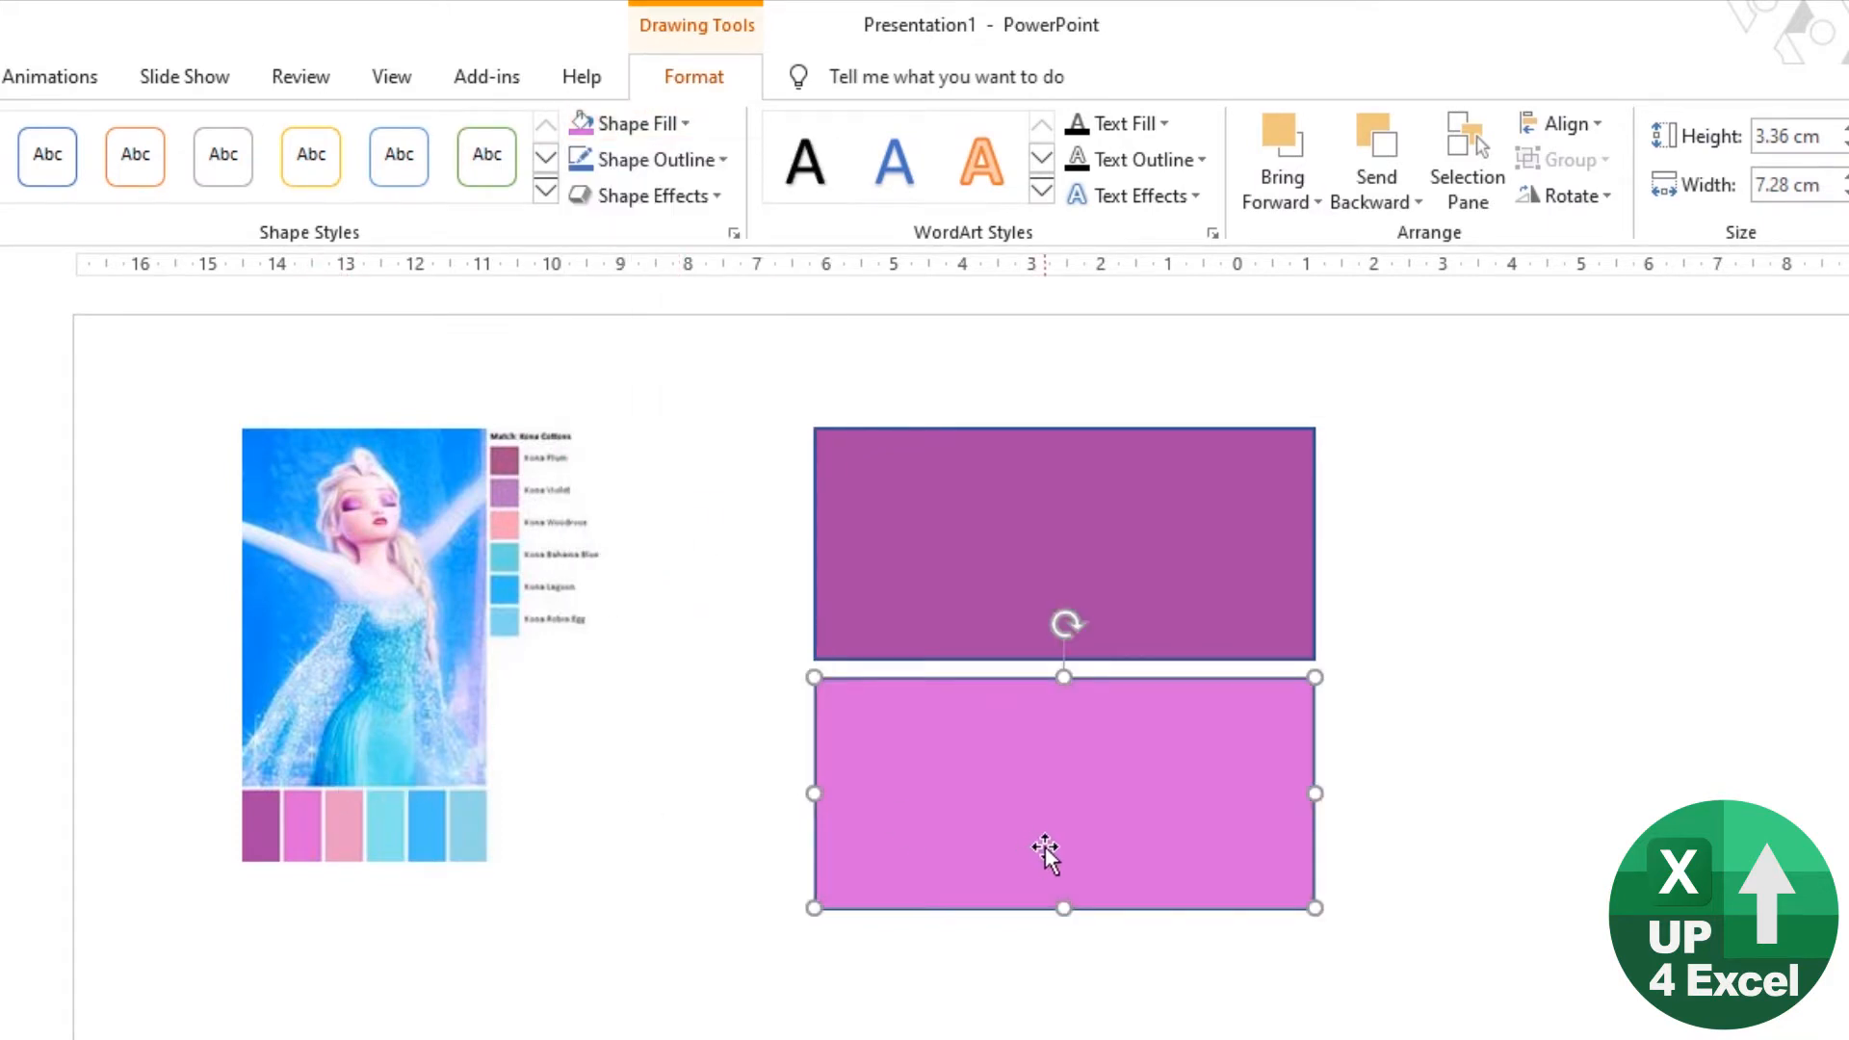
# Step: Place a copy of the bright pink rectangle below it and fill the copy with the picture's third, light pink swatch
pyautogui.hotkey('ctrl', 'c')
pyautogui.click(992, 1006)
pyautogui.hotkey('ctrl', 'v')
pyautogui.moveTo(1088, 915); pyautogui.dragTo(1056, 1010)
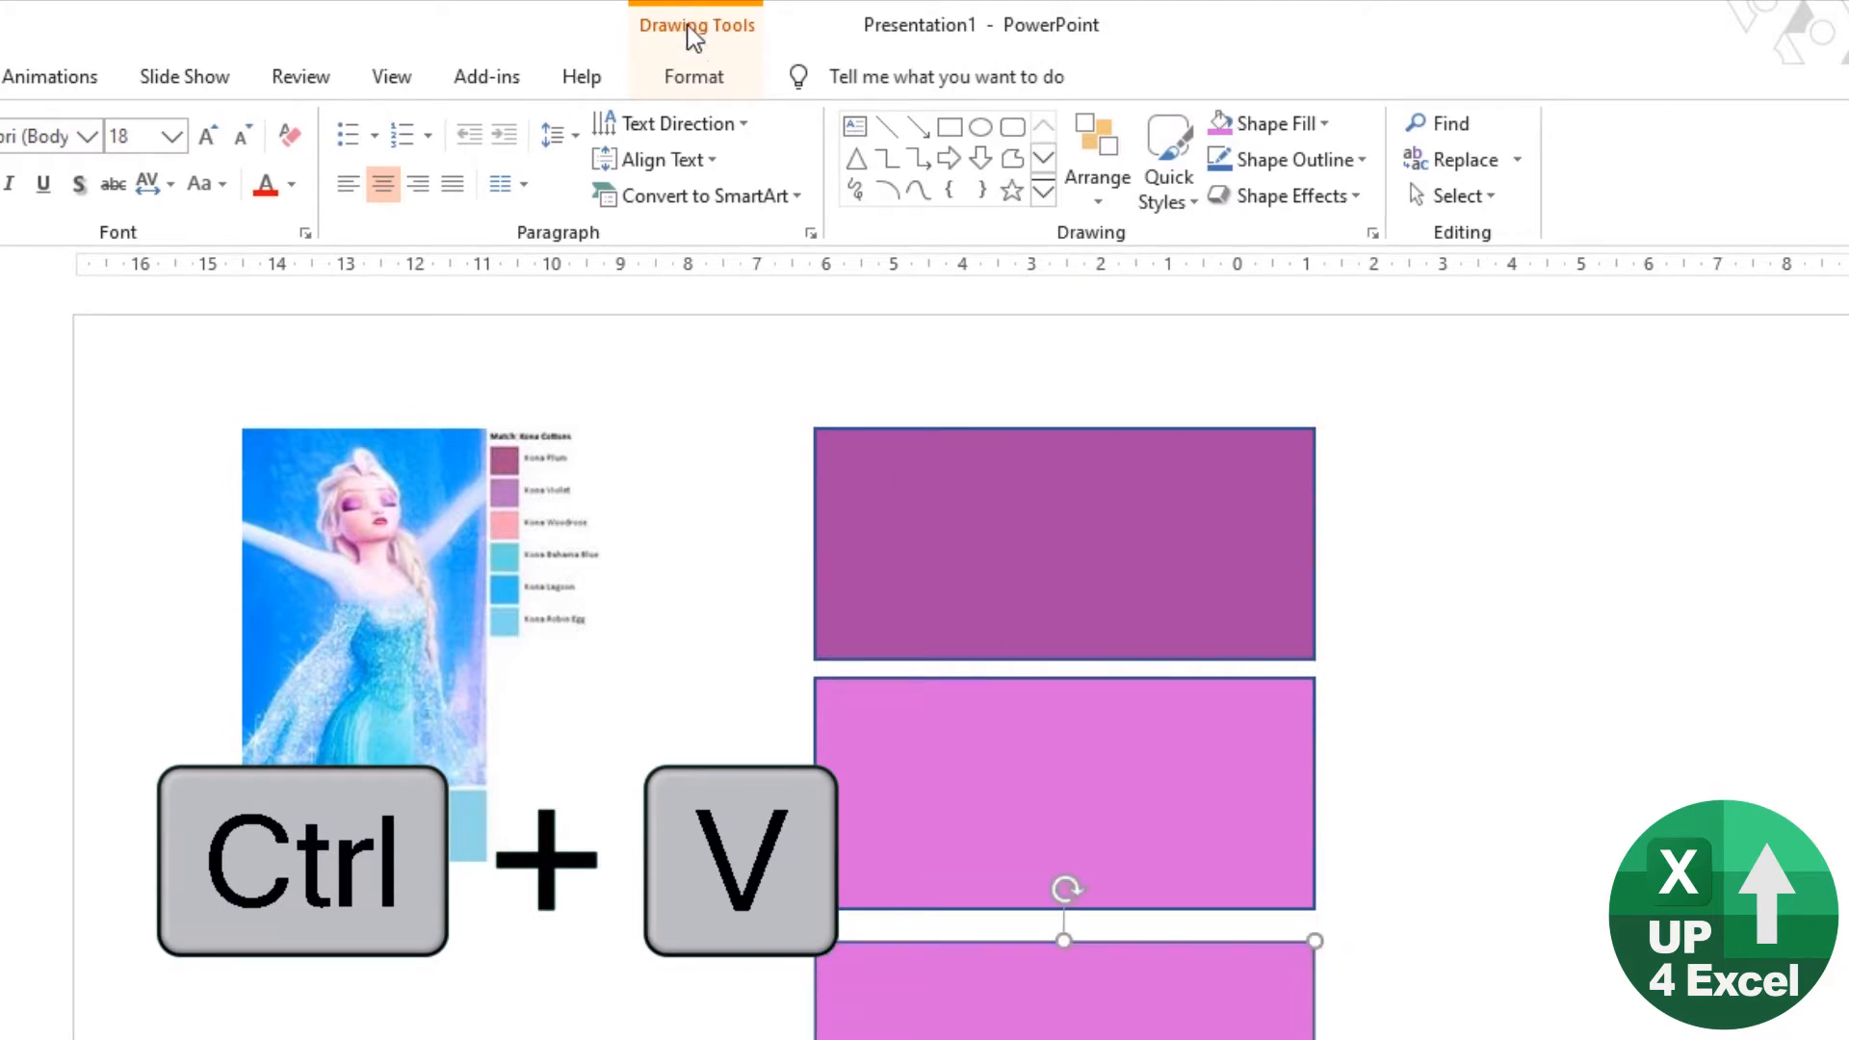
pyautogui.click(708, 85)
pyautogui.click(679, 125)
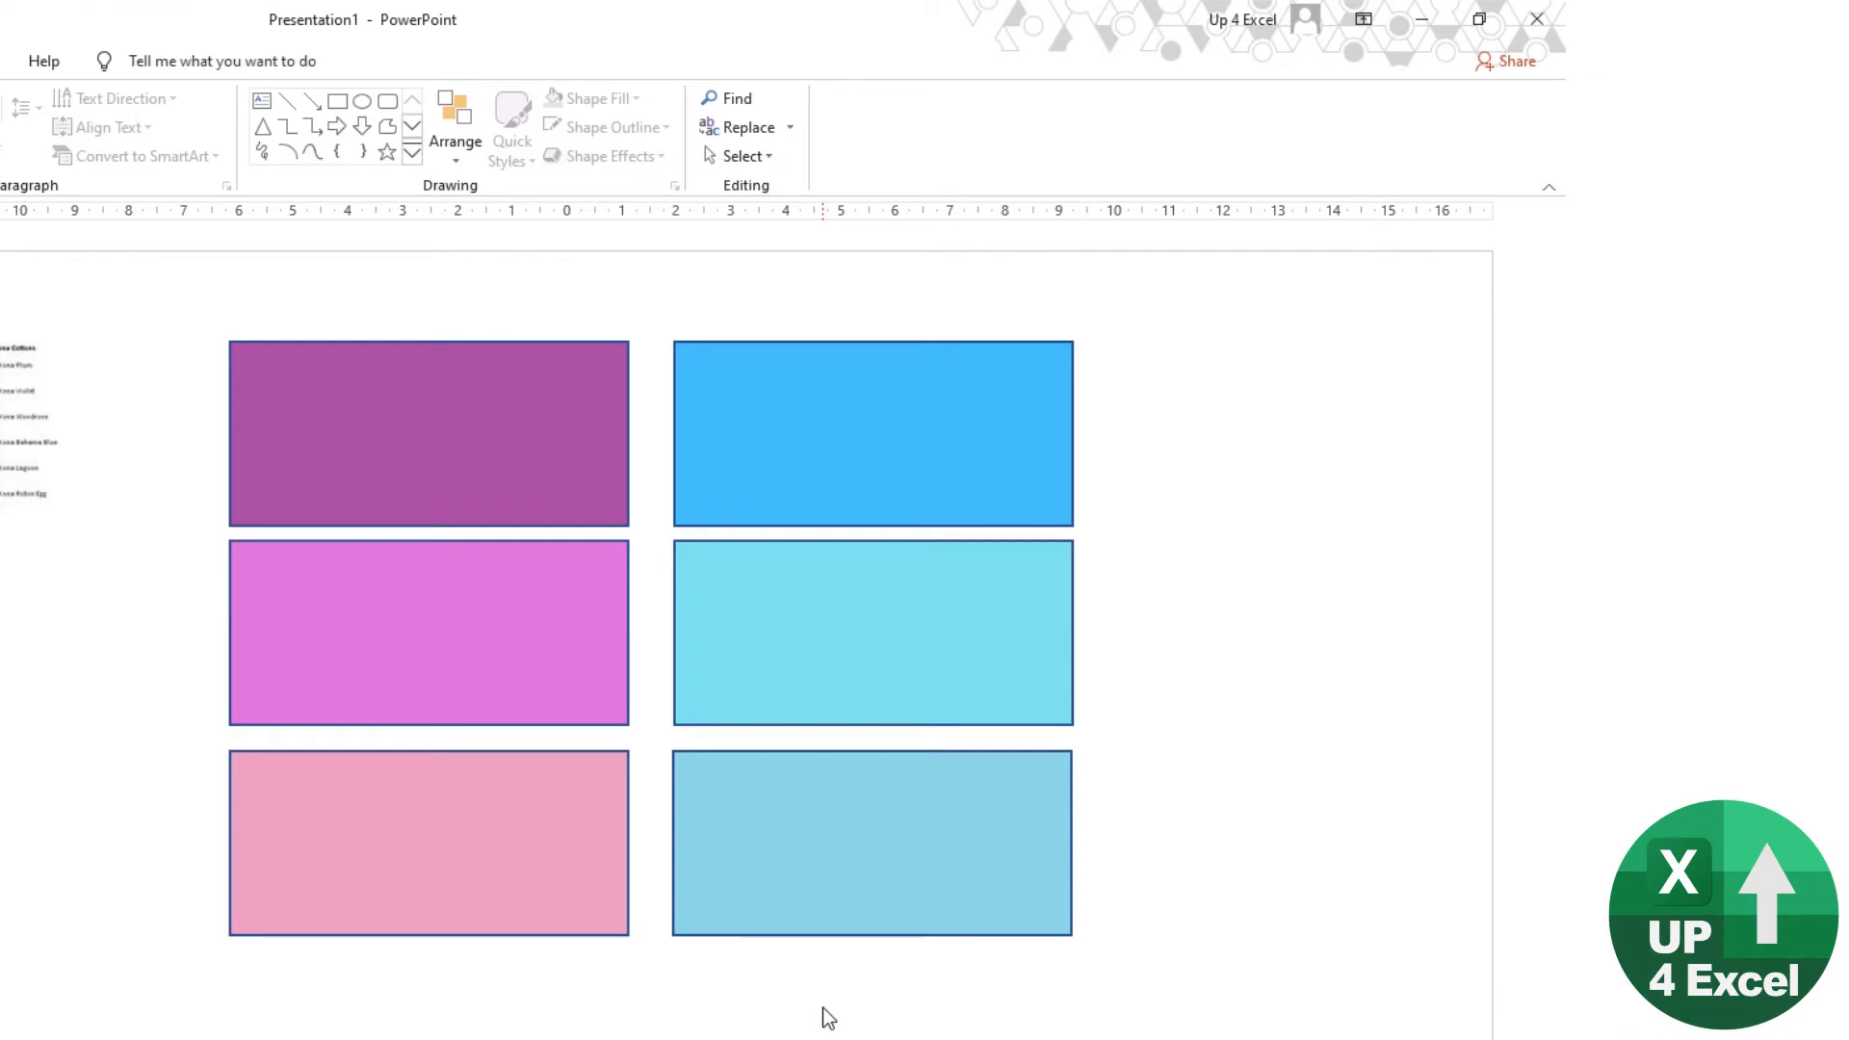
# Step: Open the custom RGB values of the purple rectangle's fill color
pyautogui.doubleClick(519, 447)
pyautogui.click(131, 94)
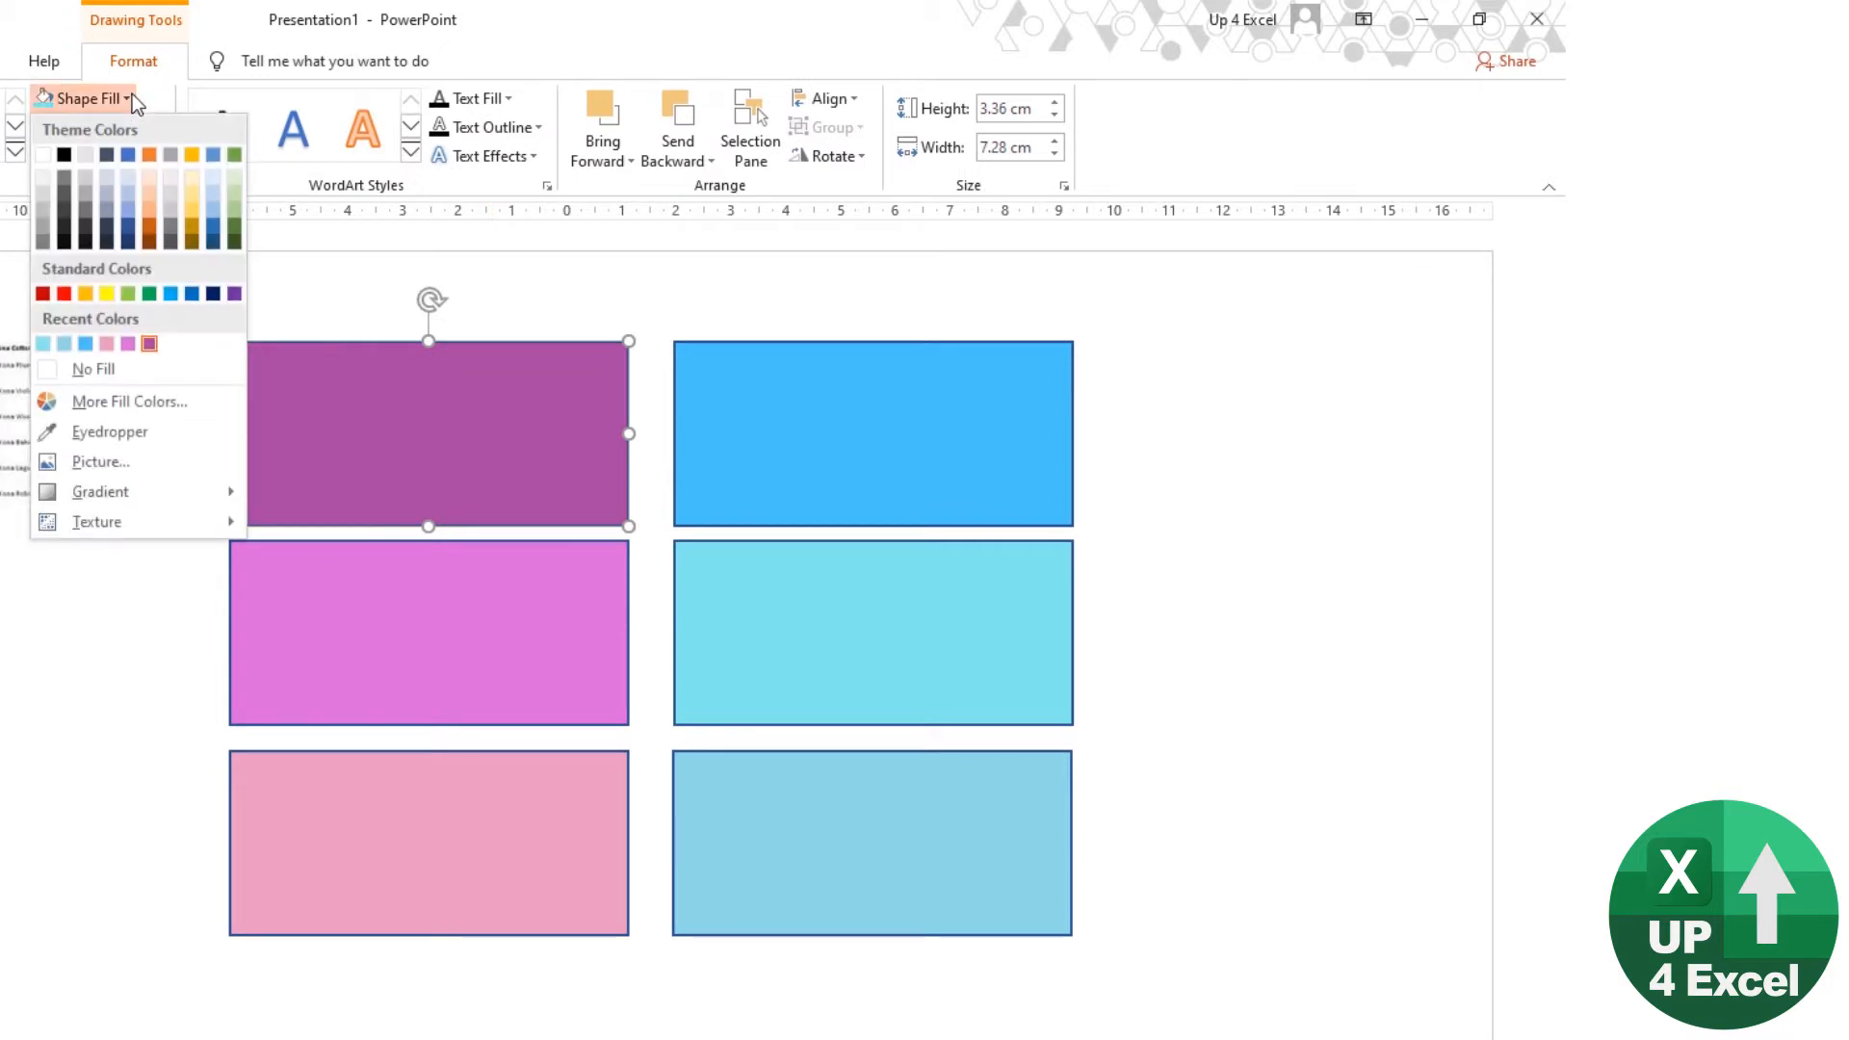
pyautogui.click(145, 405)
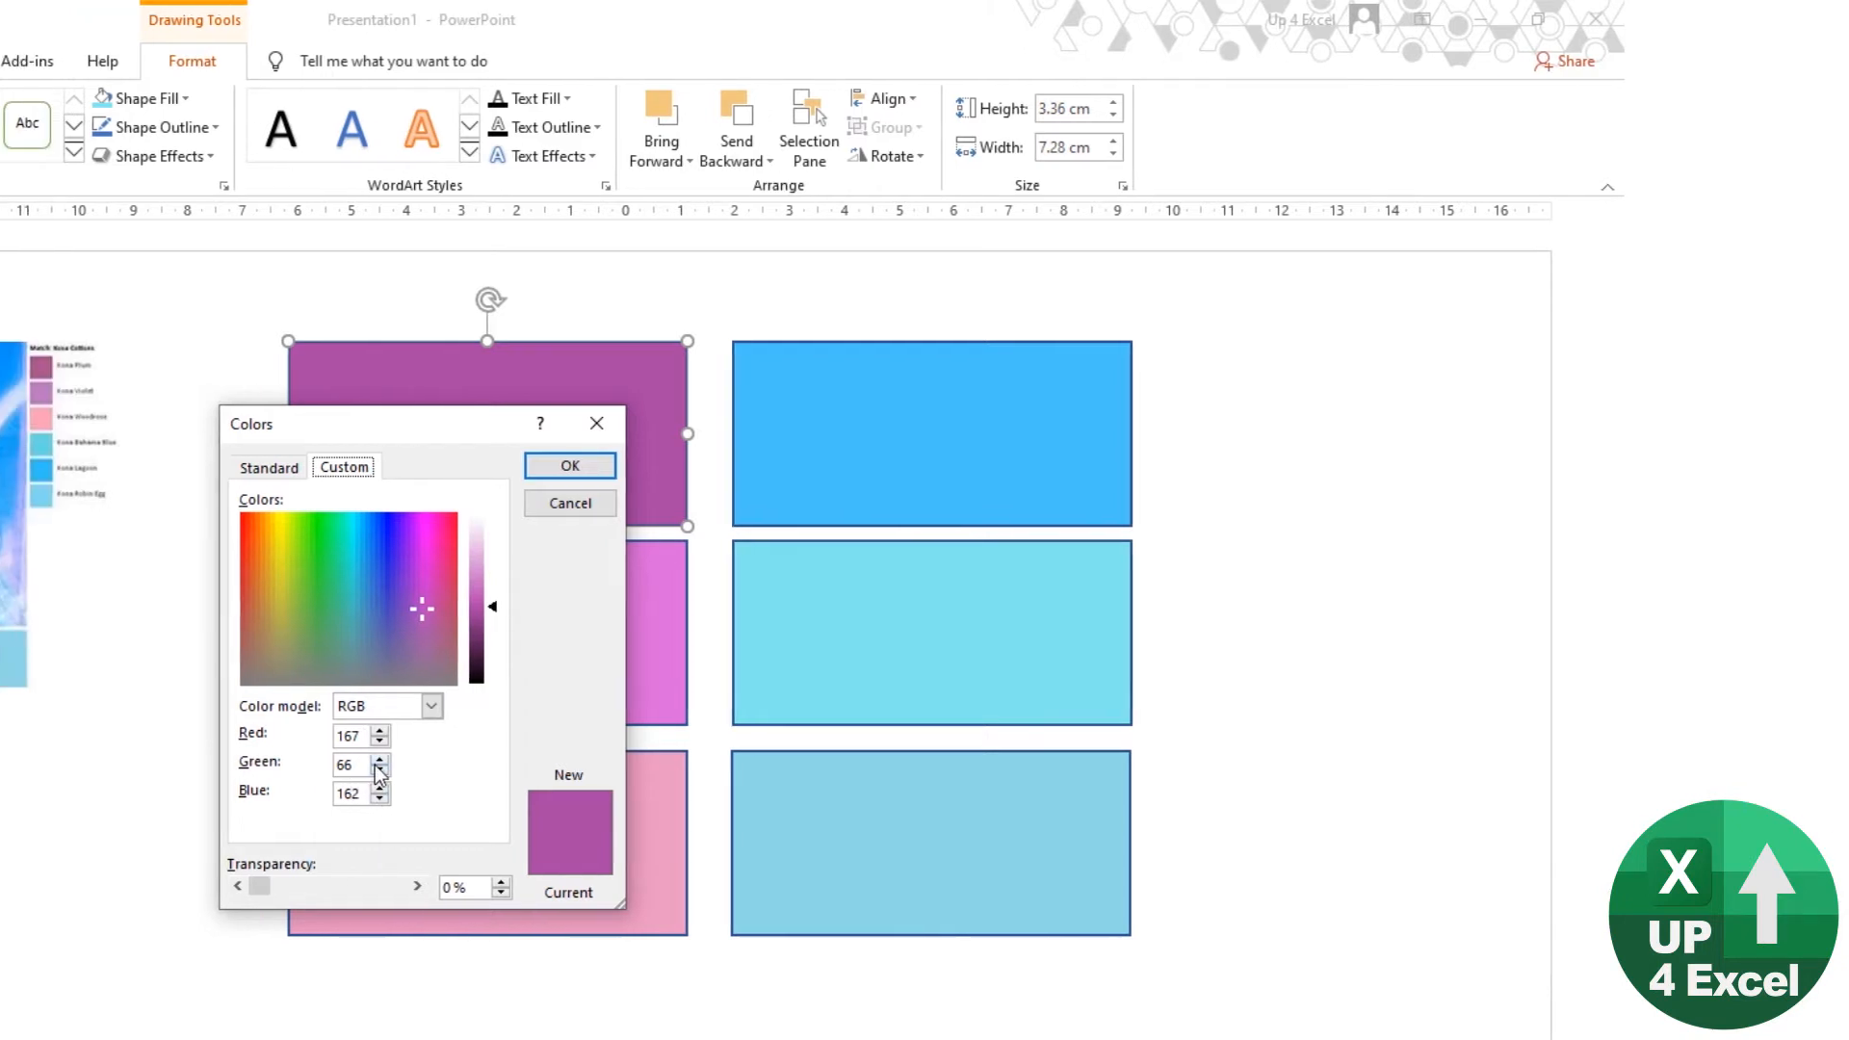
# Step: Switch to the Excel workbook and set the Accent 1 theme color to the purple fill's RGB values 167, 66, 162
pyautogui.hotkey('alt', 'Tab')
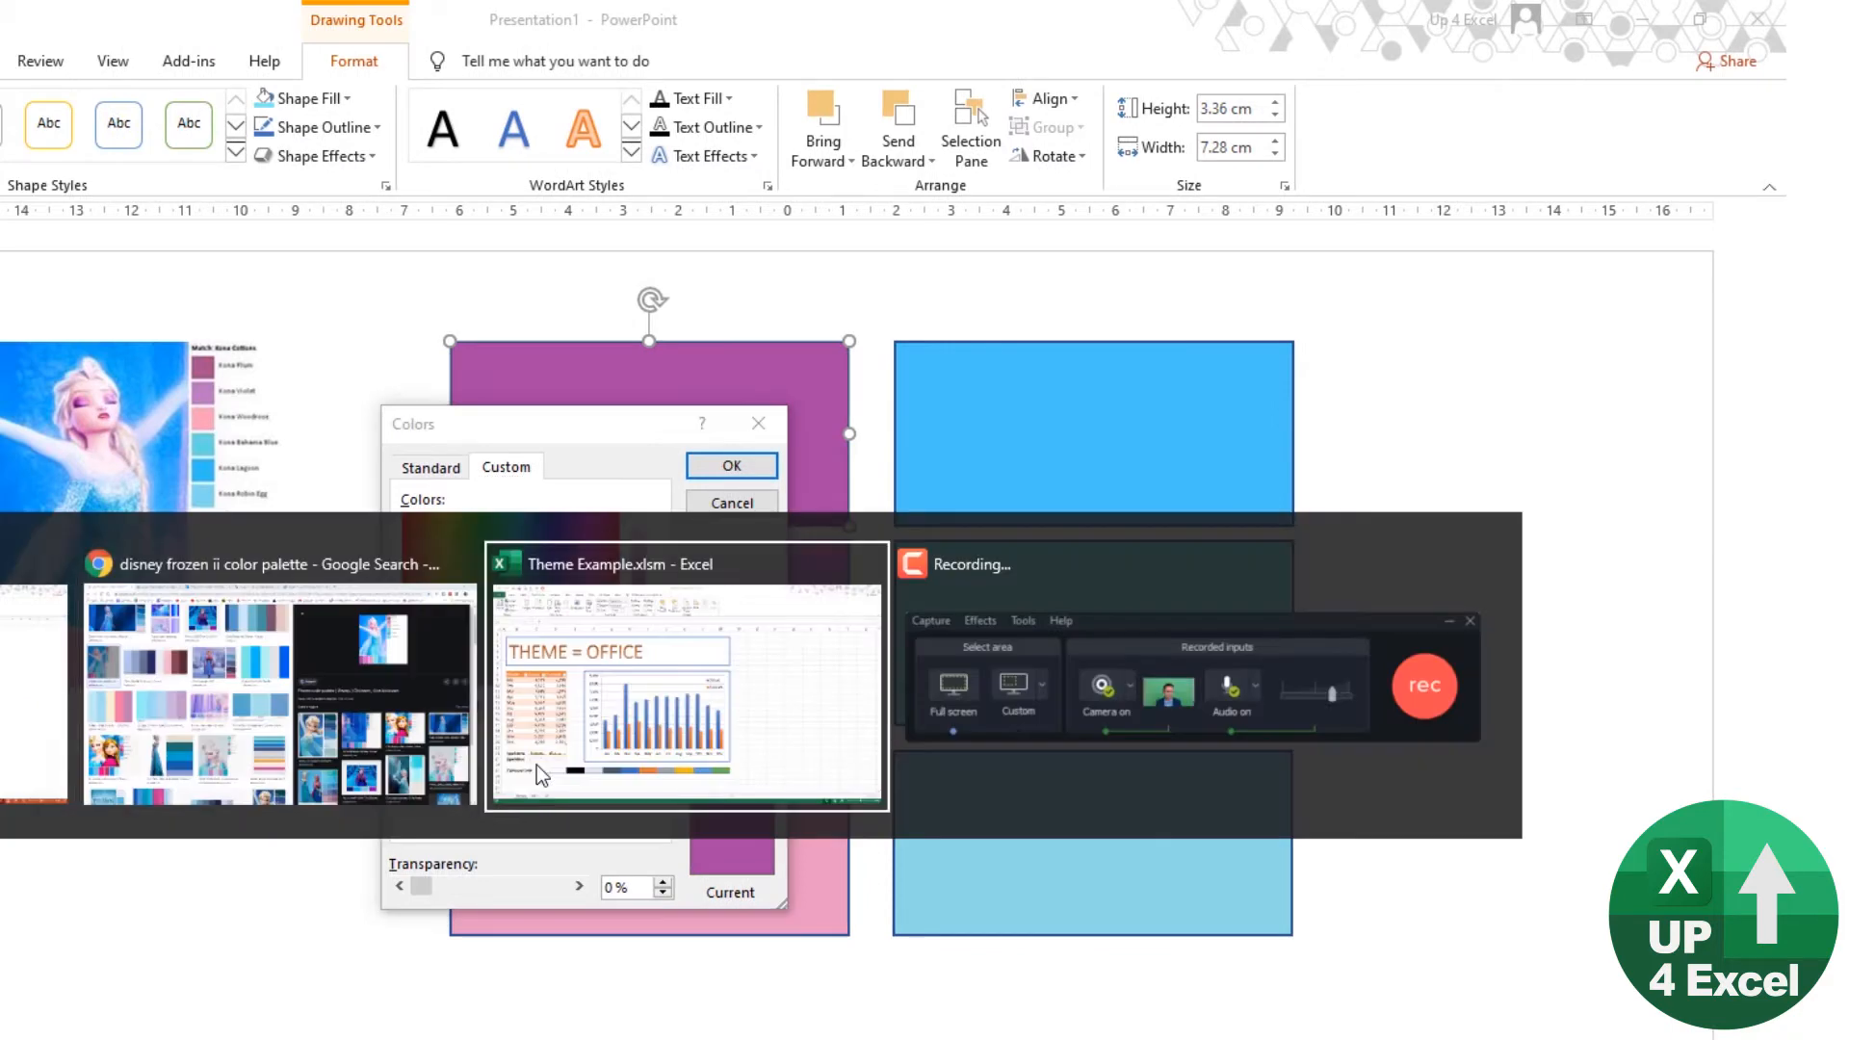
pyautogui.click(535, 765)
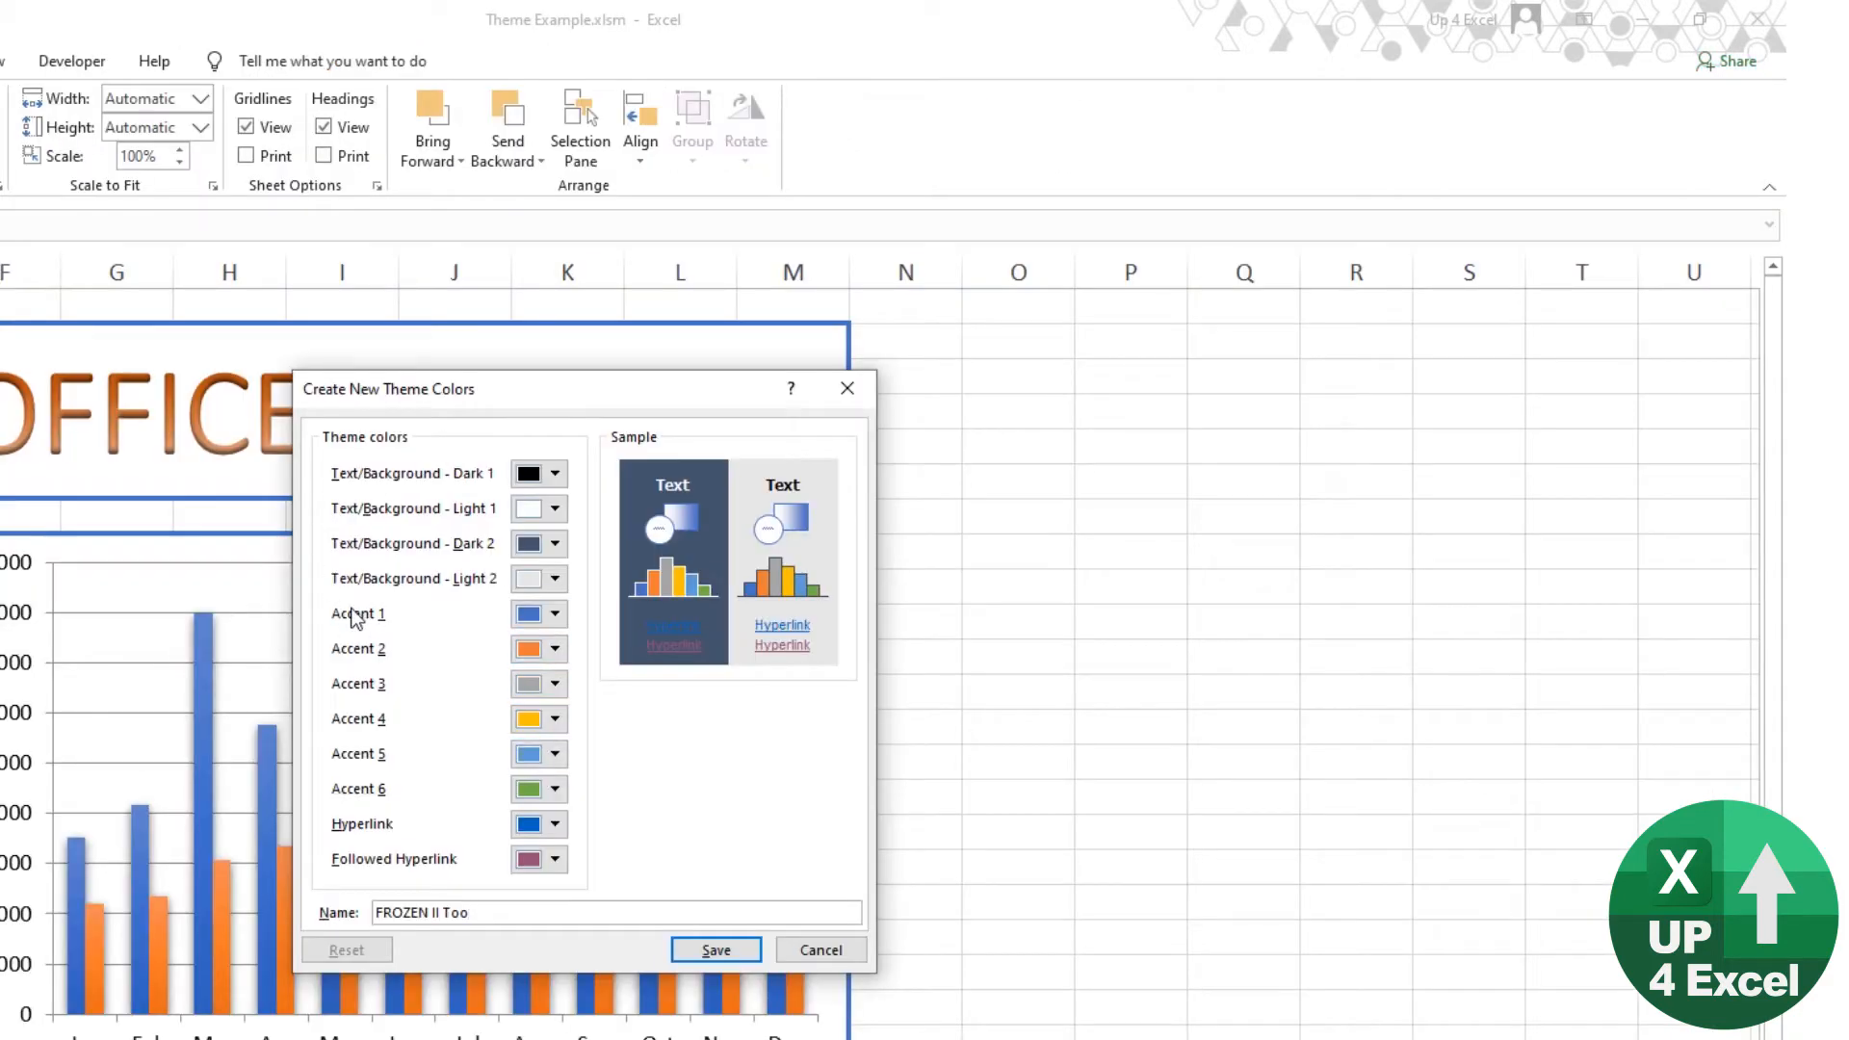
pyautogui.click(556, 615)
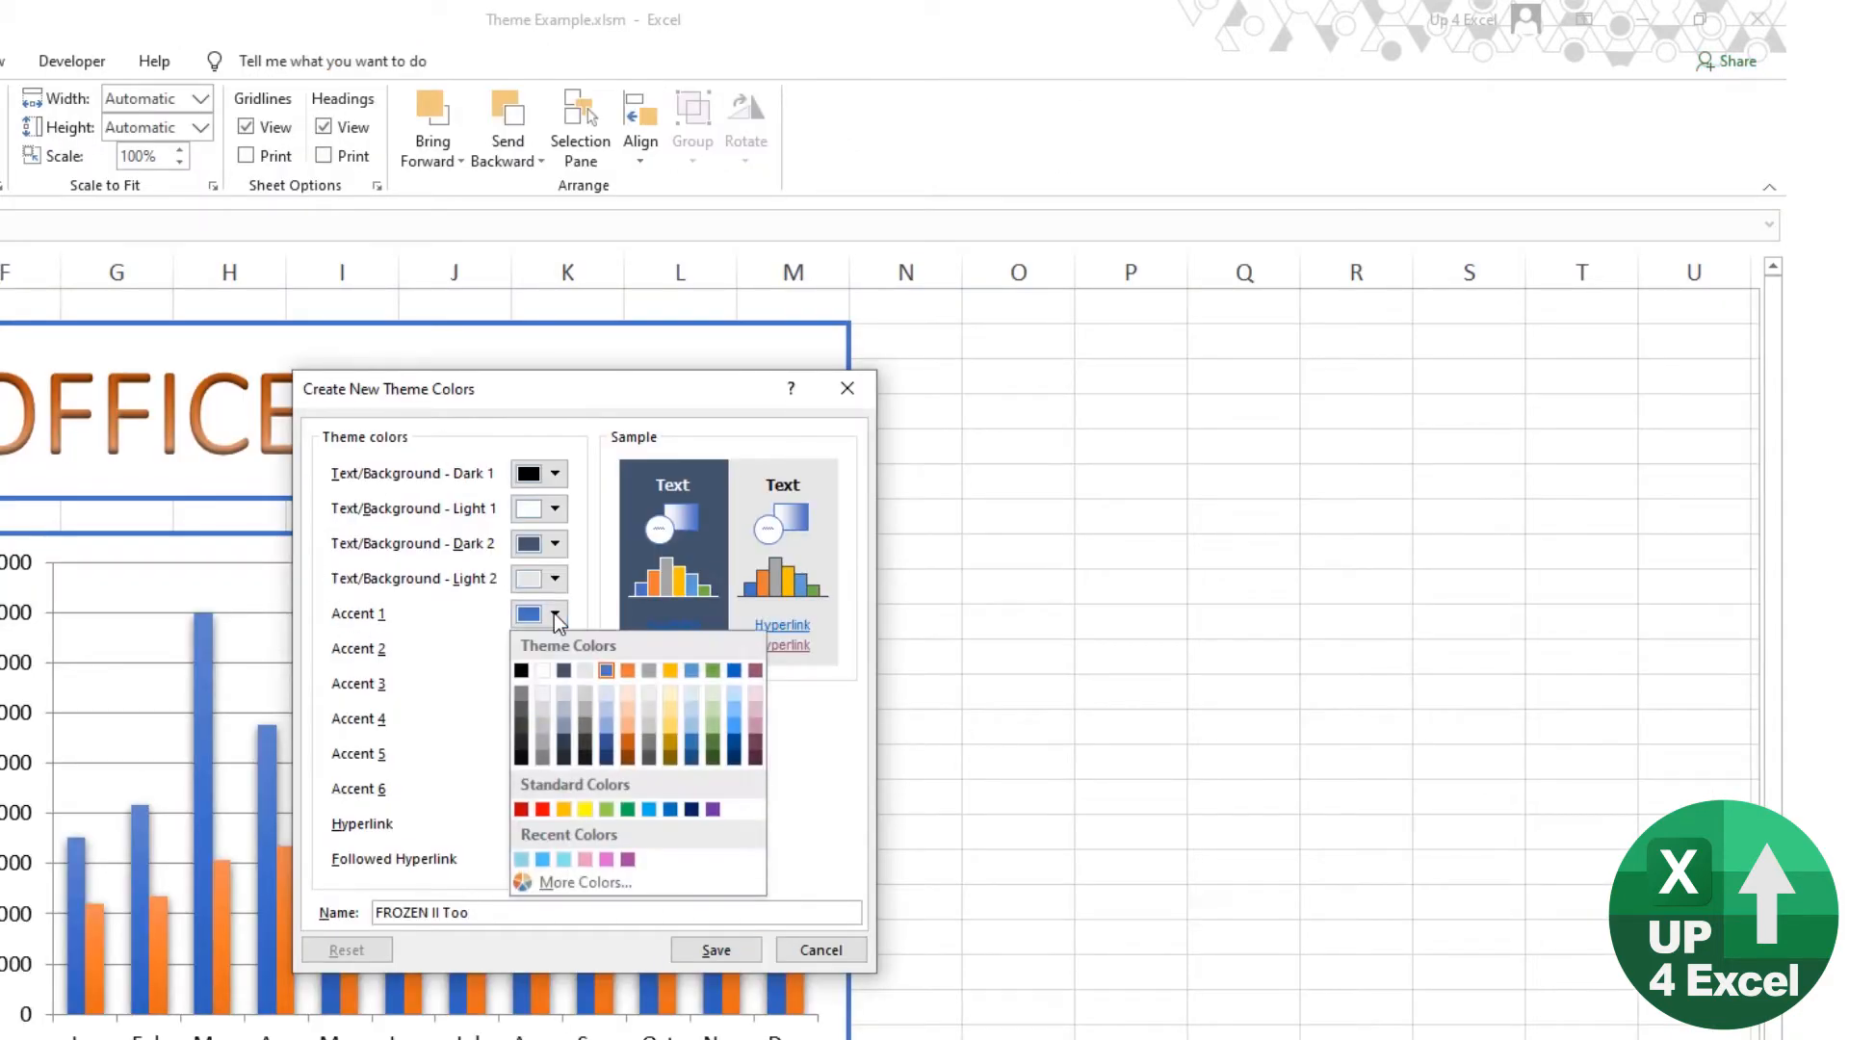
pyautogui.click(587, 884)
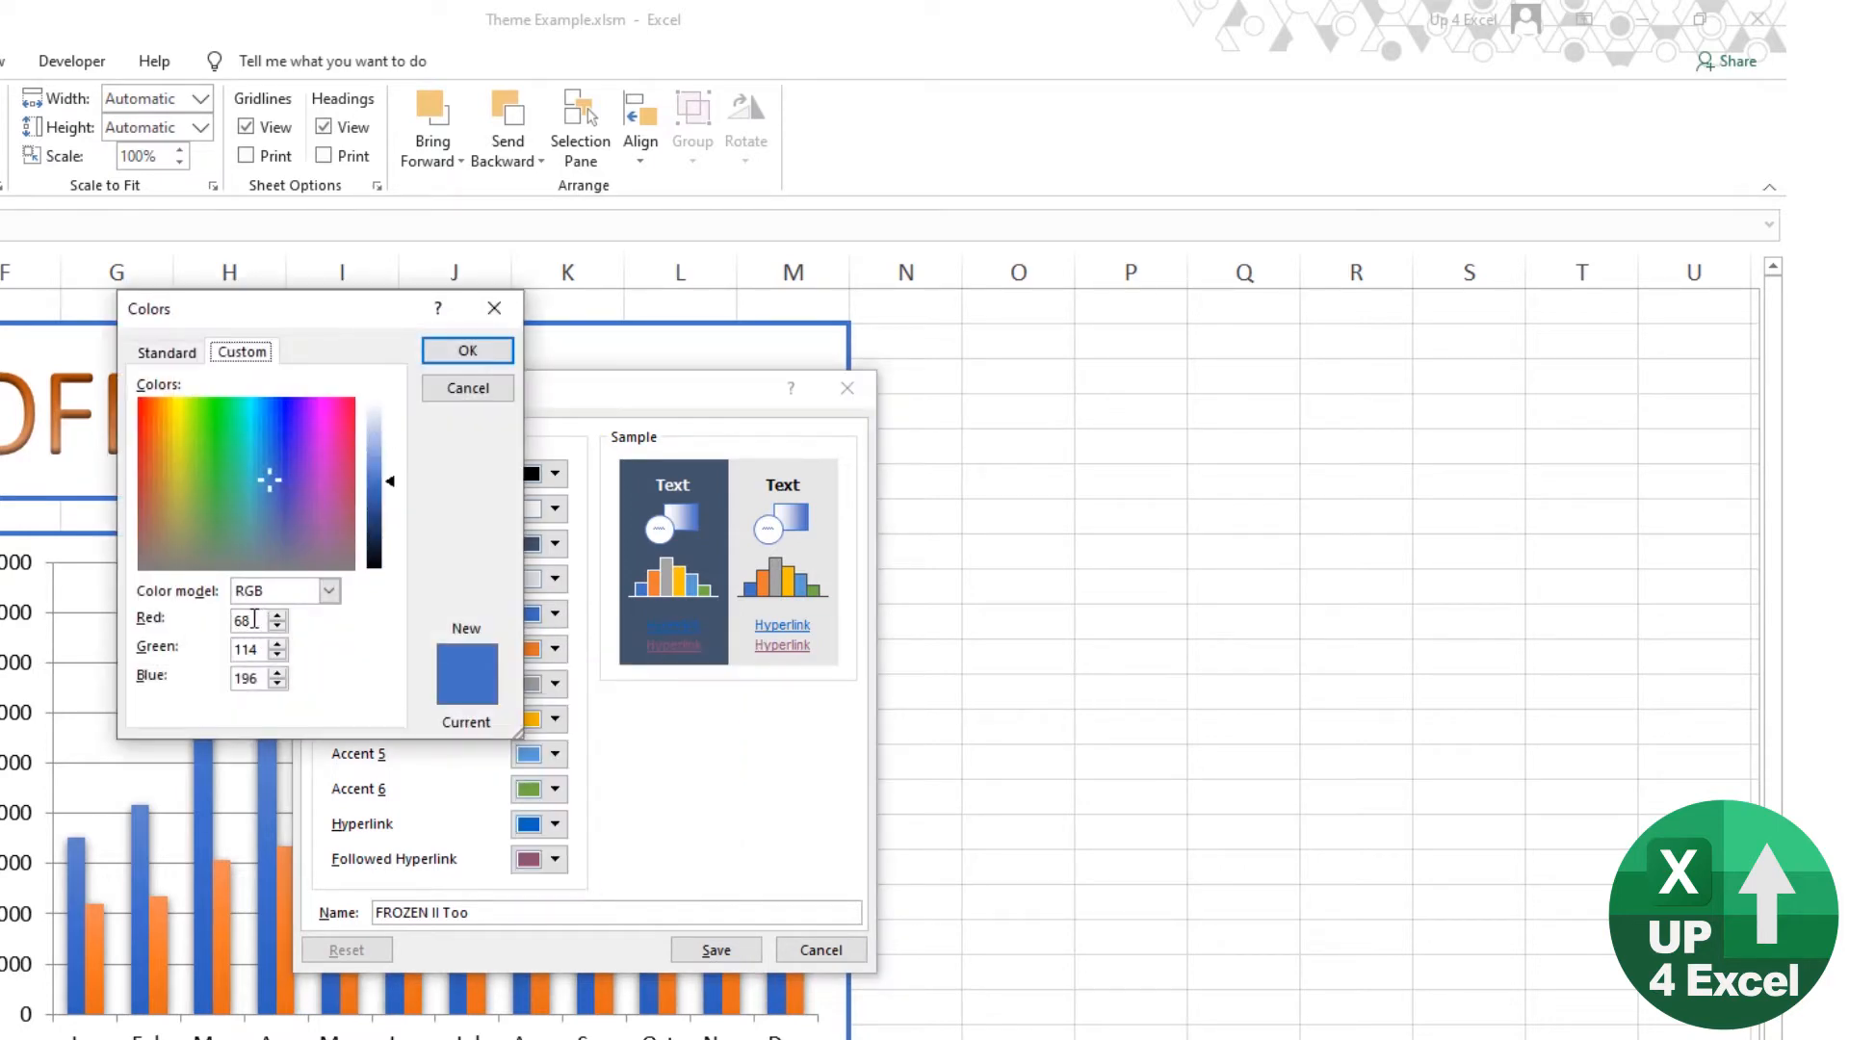
pyautogui.hotkey('alt', 'Tab')
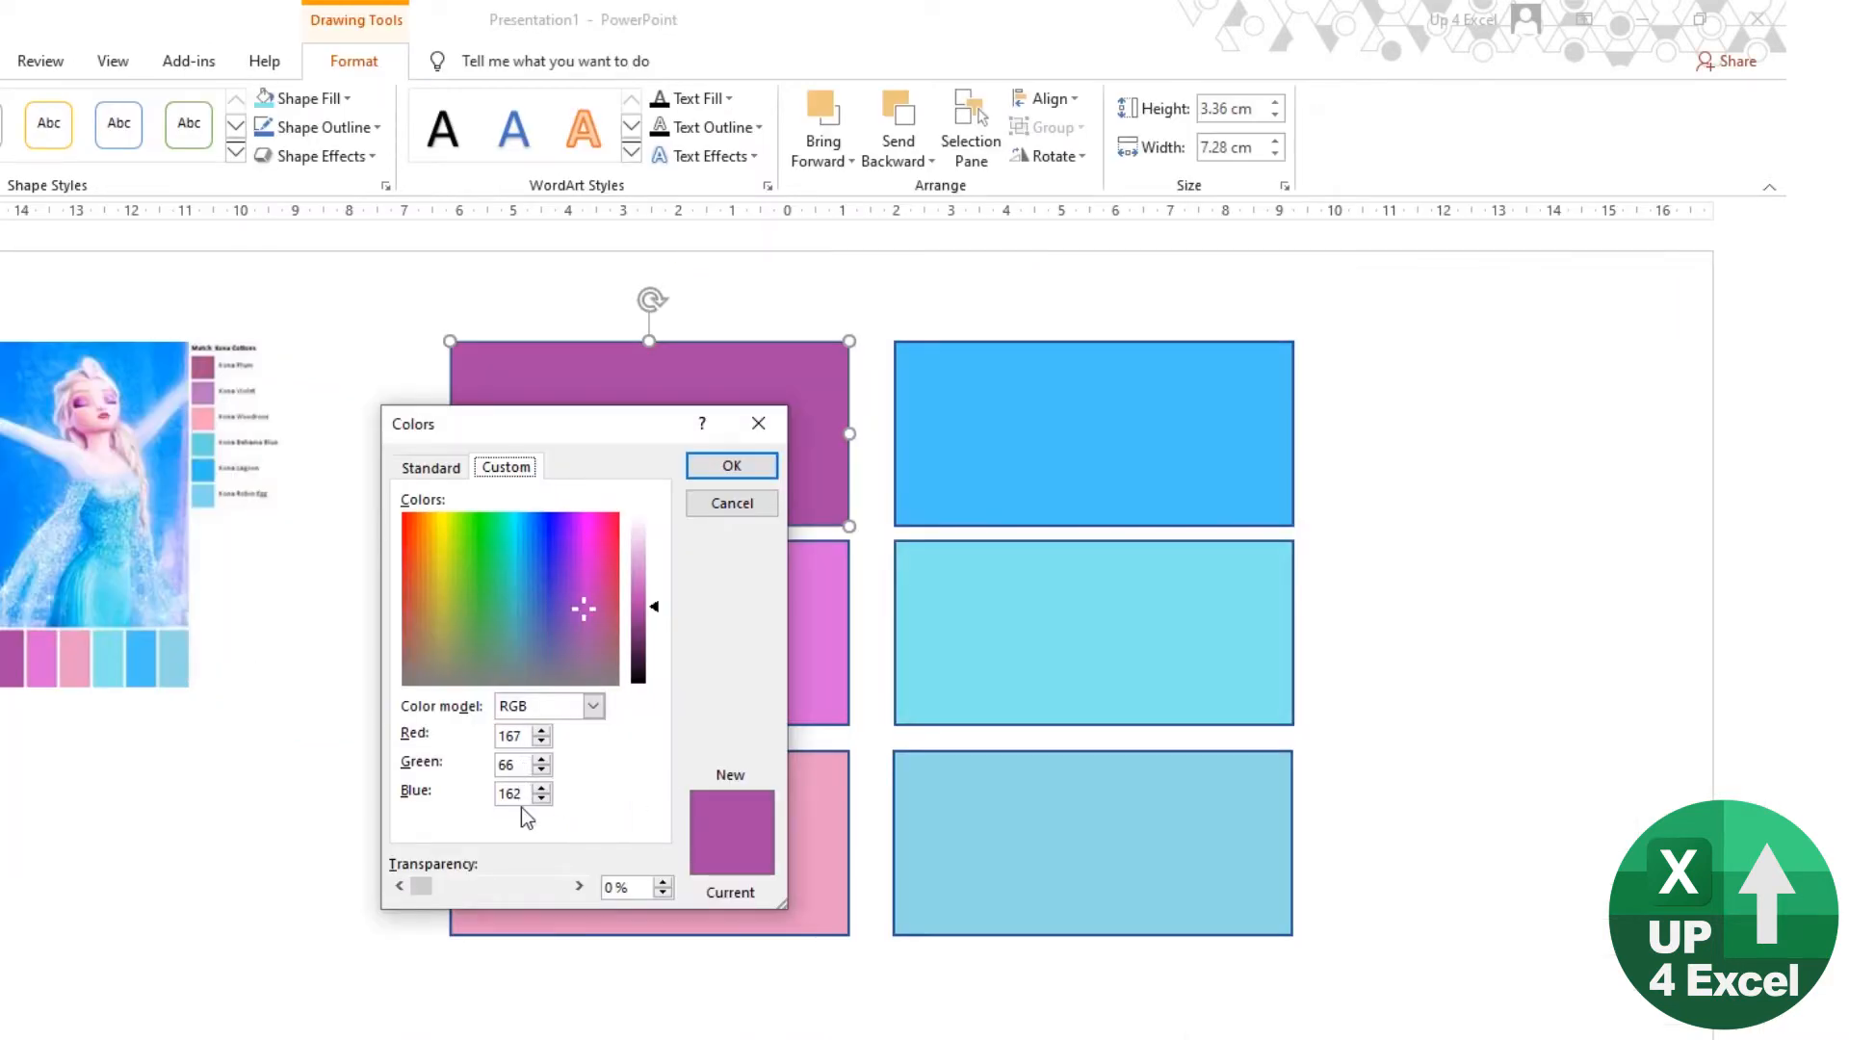
pyautogui.hotkey('alt', 'Tab')
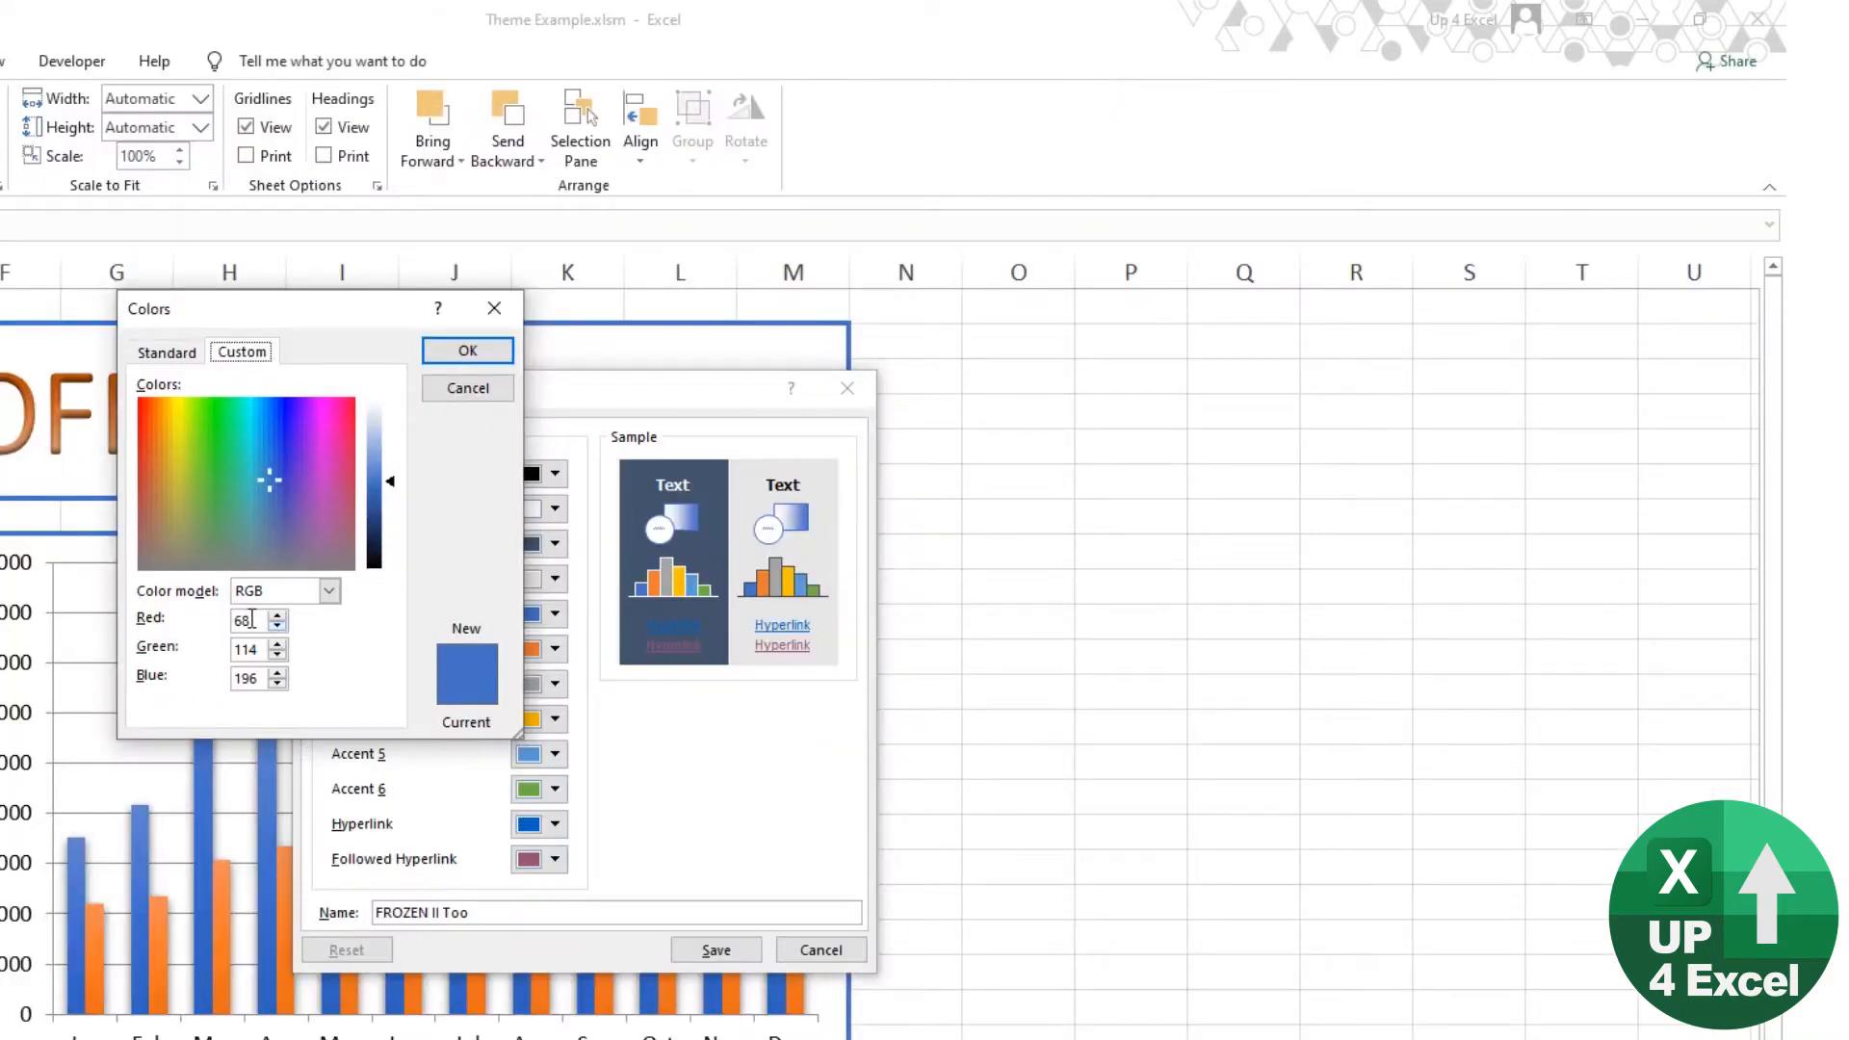
pyautogui.moveTo(252, 619); pyautogui.dragTo(227, 618)
pyautogui.write('167')
pyautogui.press('Tab')
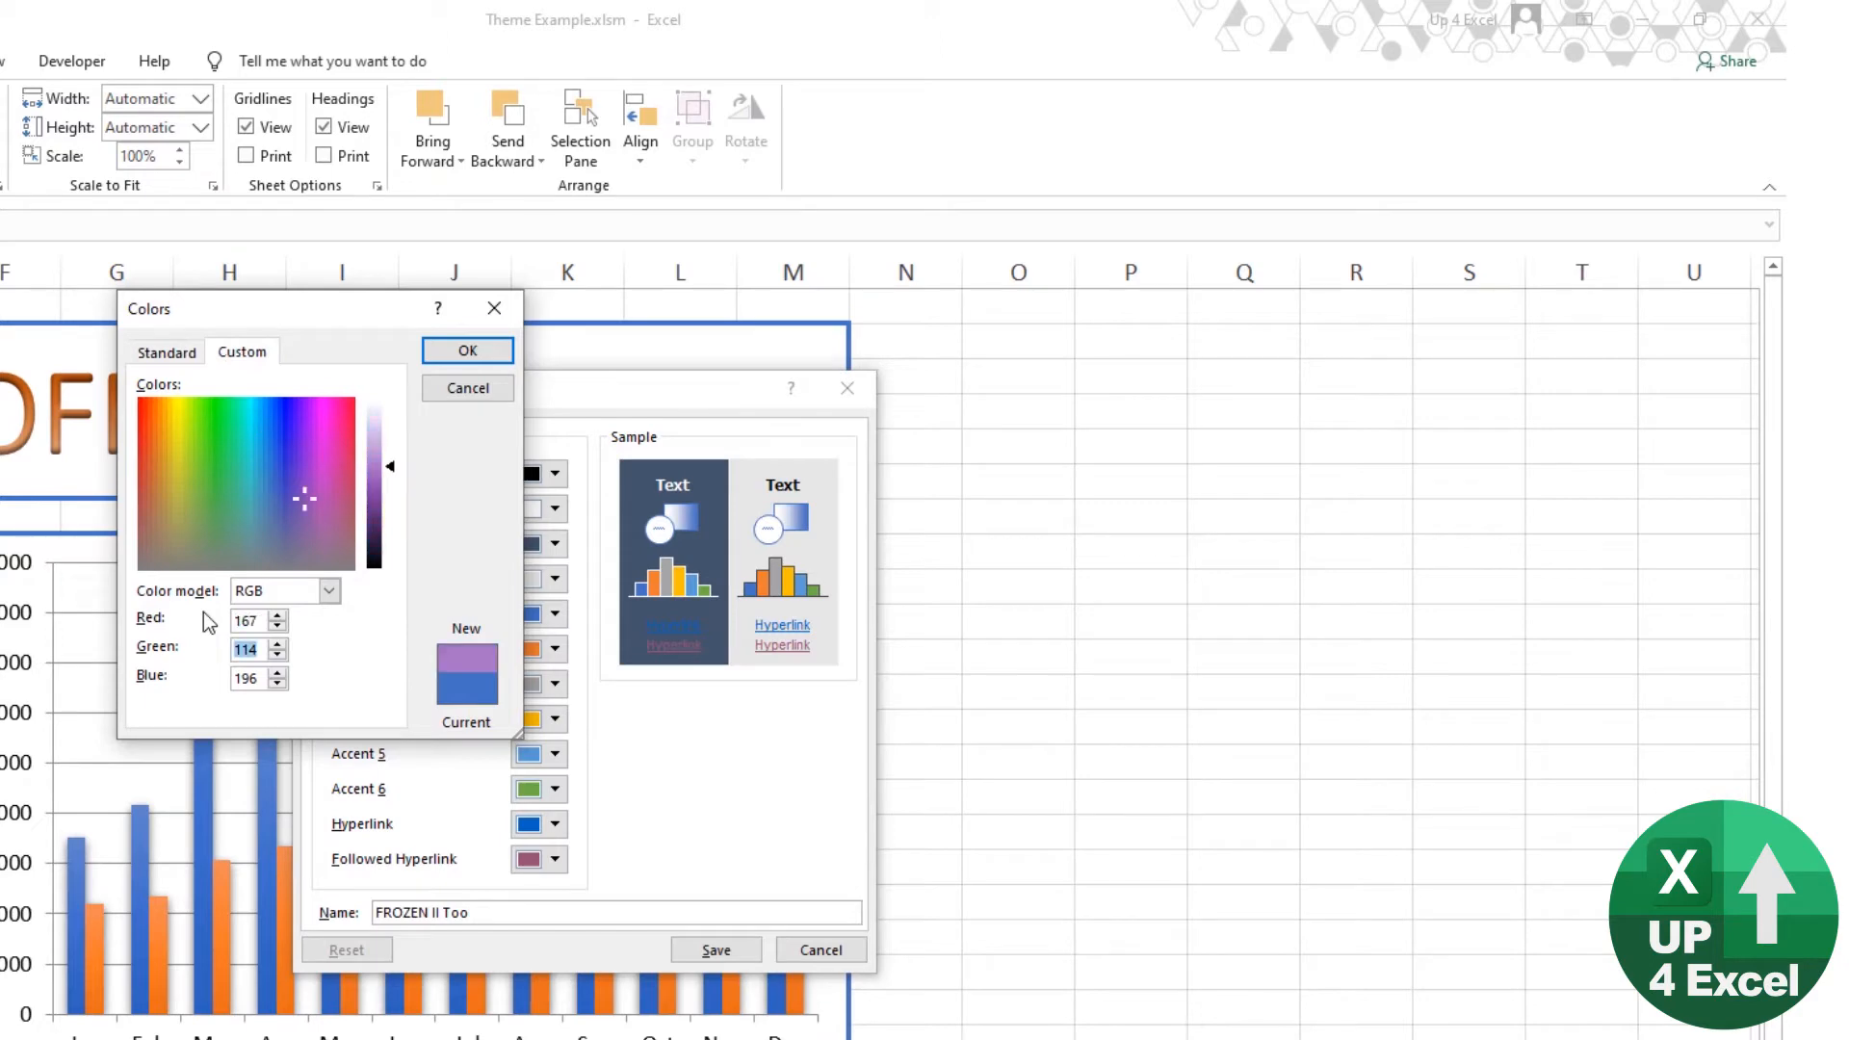
pyautogui.write('66')
pyautogui.press('Tab')
pyautogui.write('162')
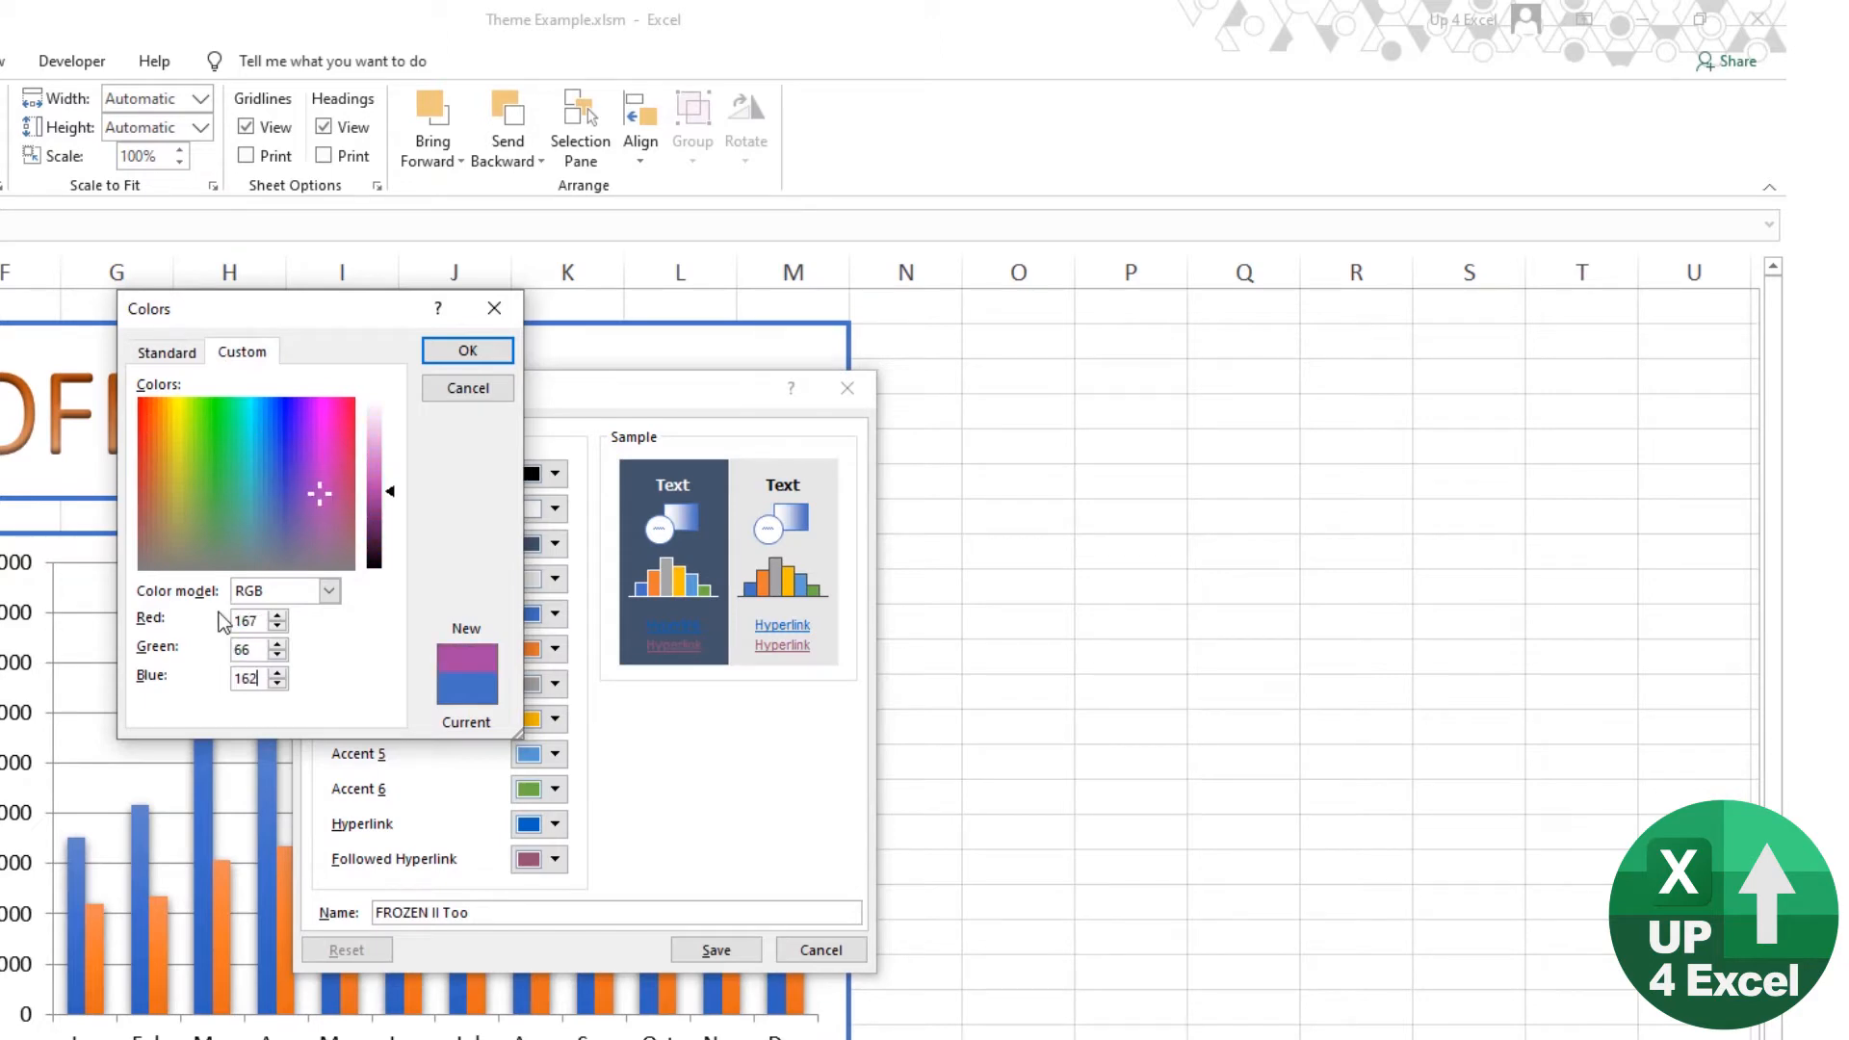
pyautogui.click(465, 354)
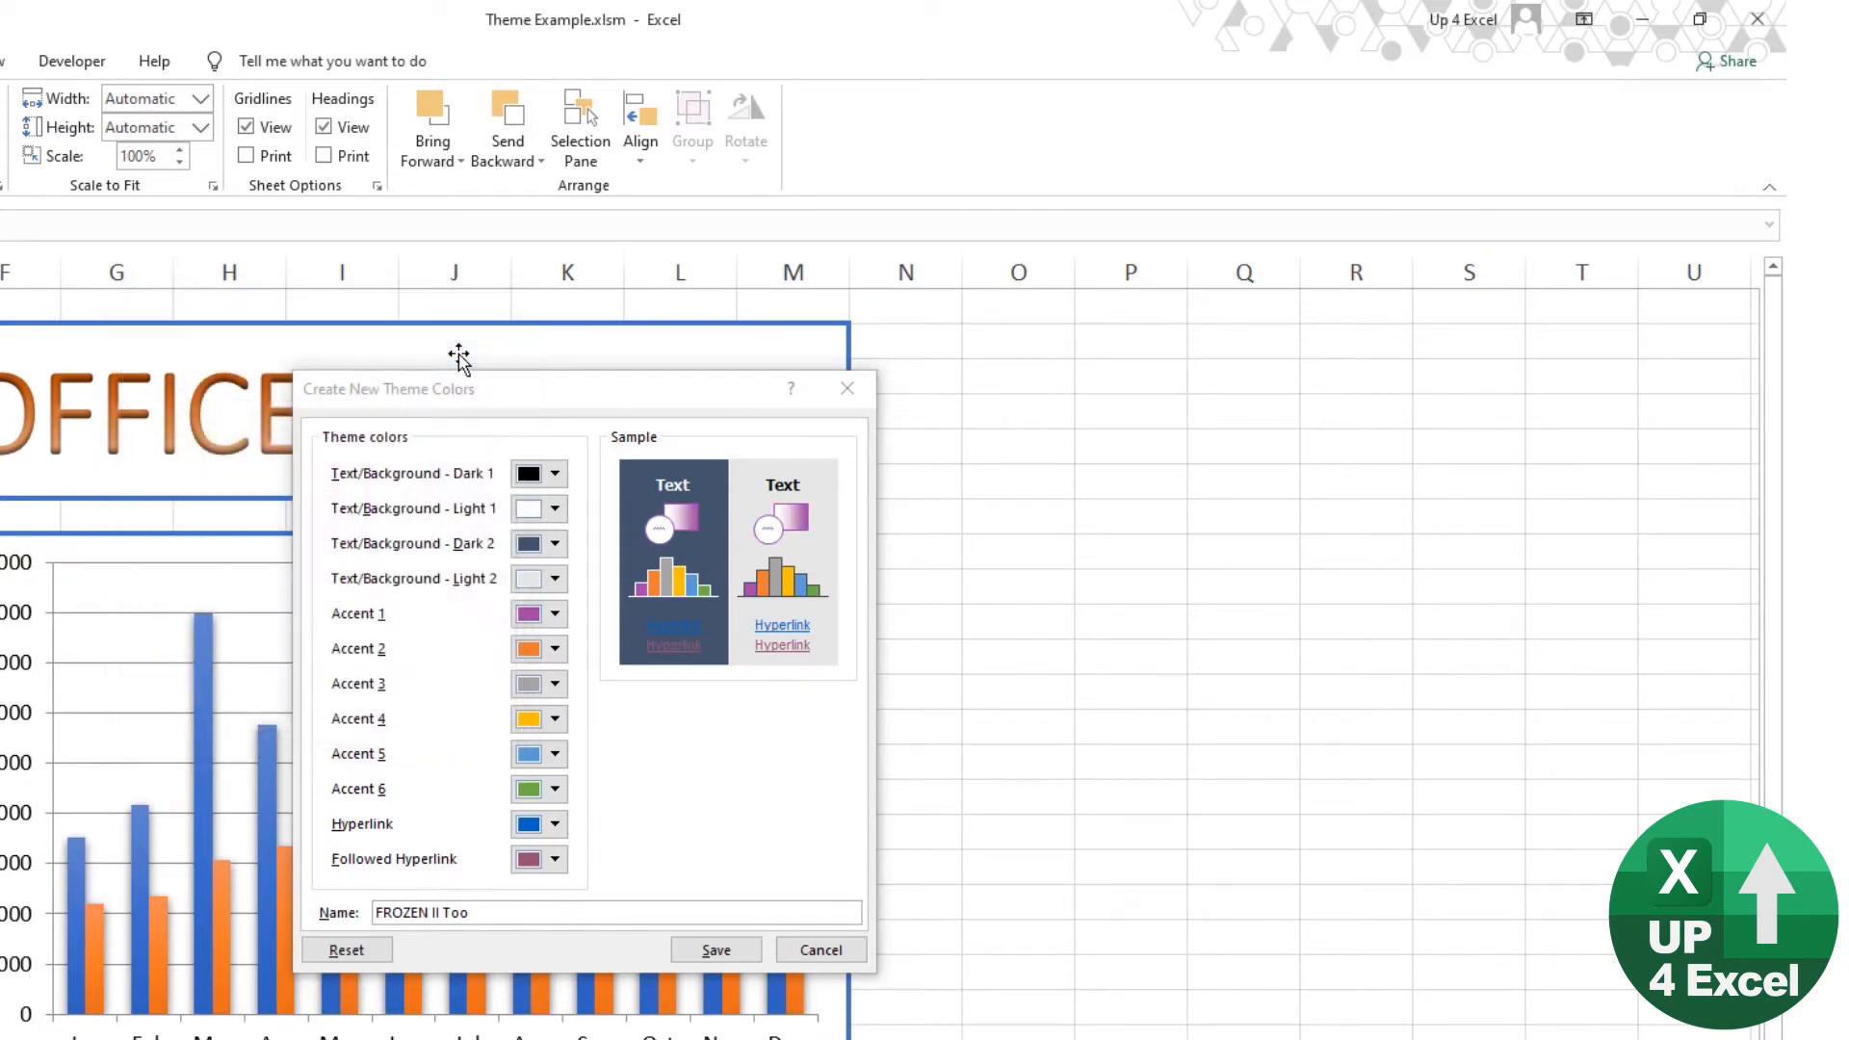
# Step: Open the custom RGB values of Accent 2, switch to PowerPoint and close the purple rectangle's color values without changes
pyautogui.click(555, 648)
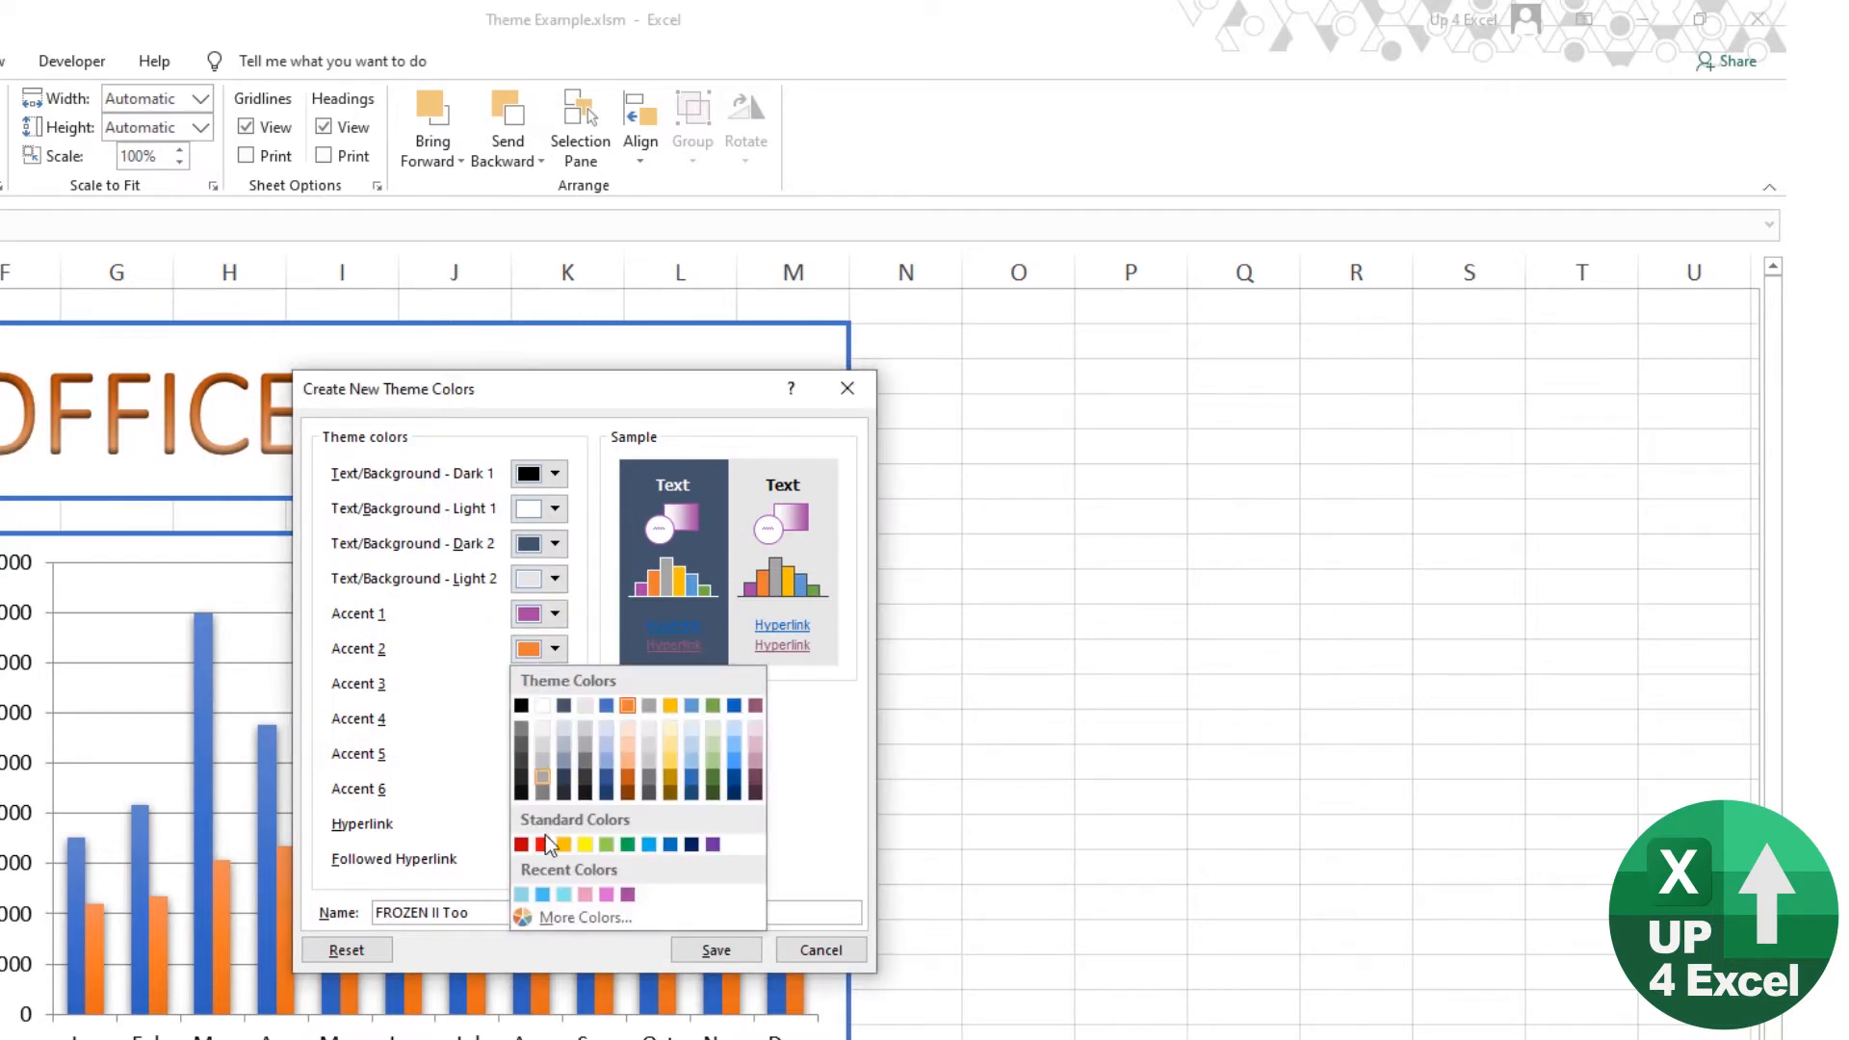
pyautogui.click(559, 917)
pyautogui.hotkey('alt', 'Tab')
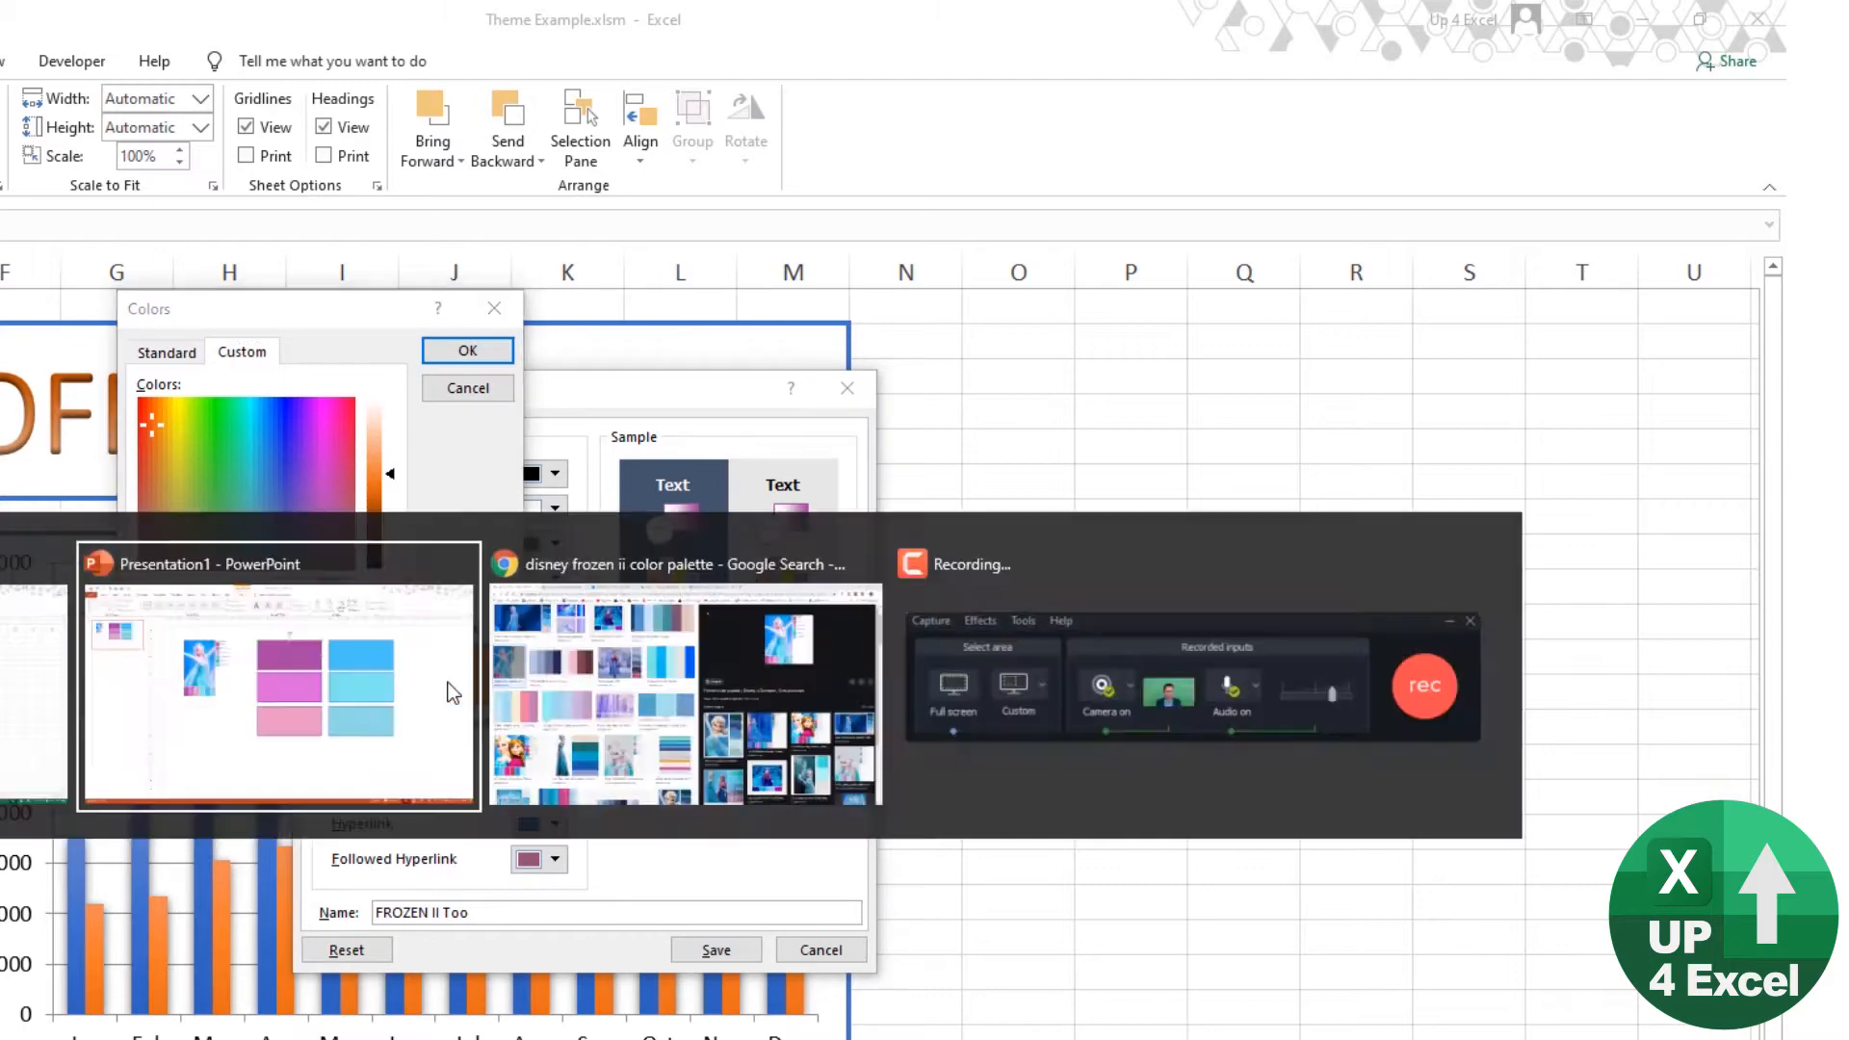
pyautogui.click(734, 504)
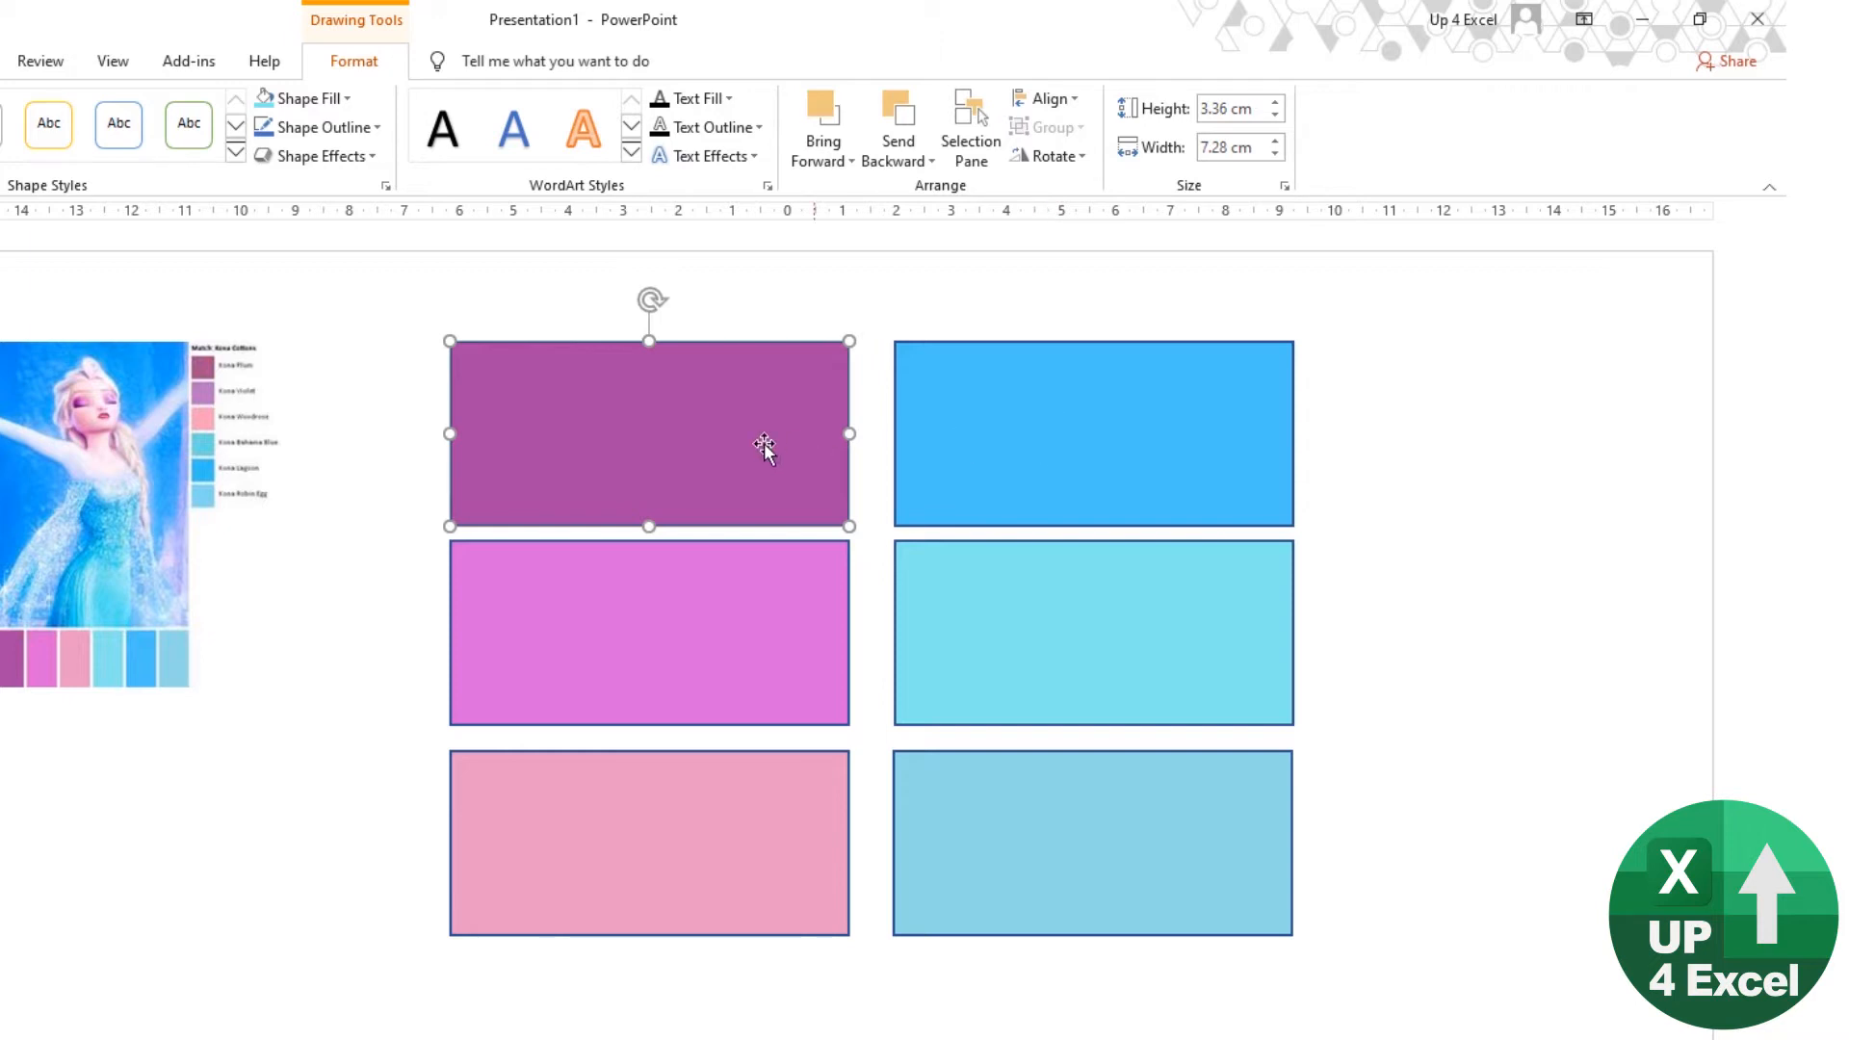
# Step: Examine the six color rectangles in the presentation, alternating between the purple-pink column and the blue column from top to bottom
pyautogui.click(1092, 439)
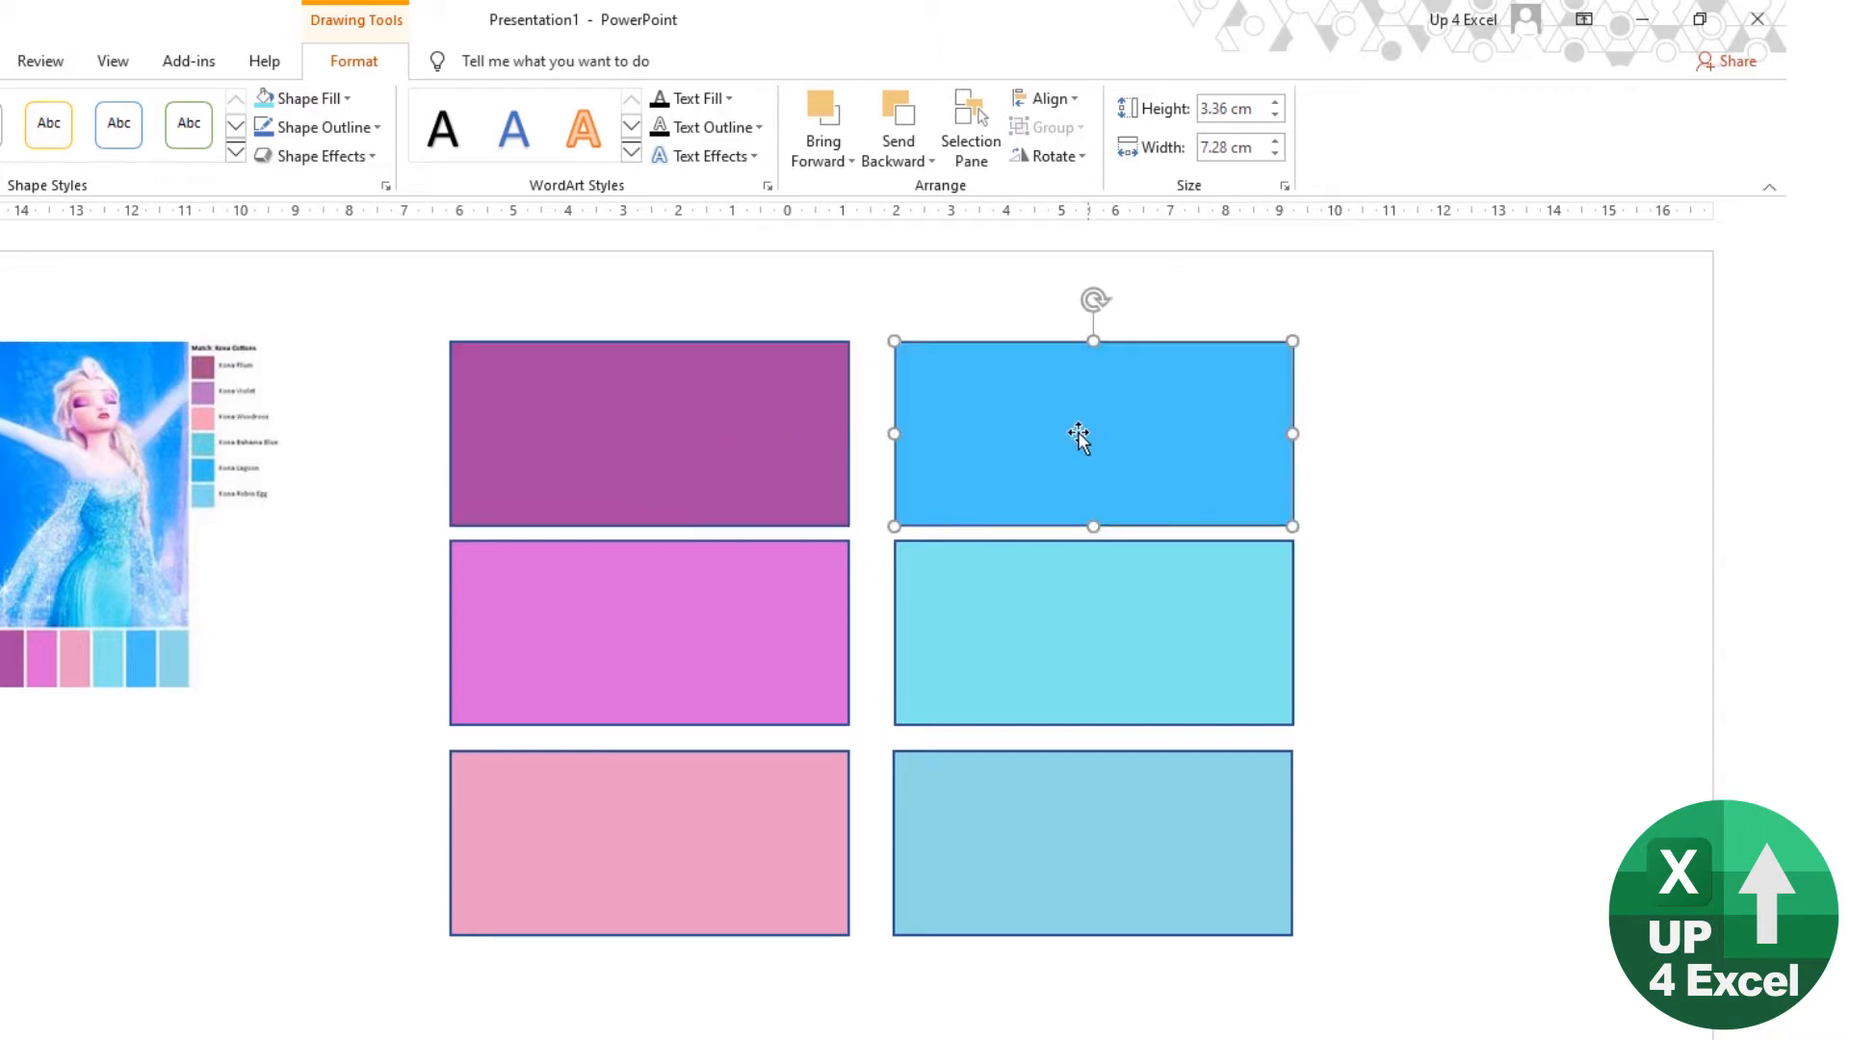
pyautogui.click(590, 503)
pyautogui.click(602, 612)
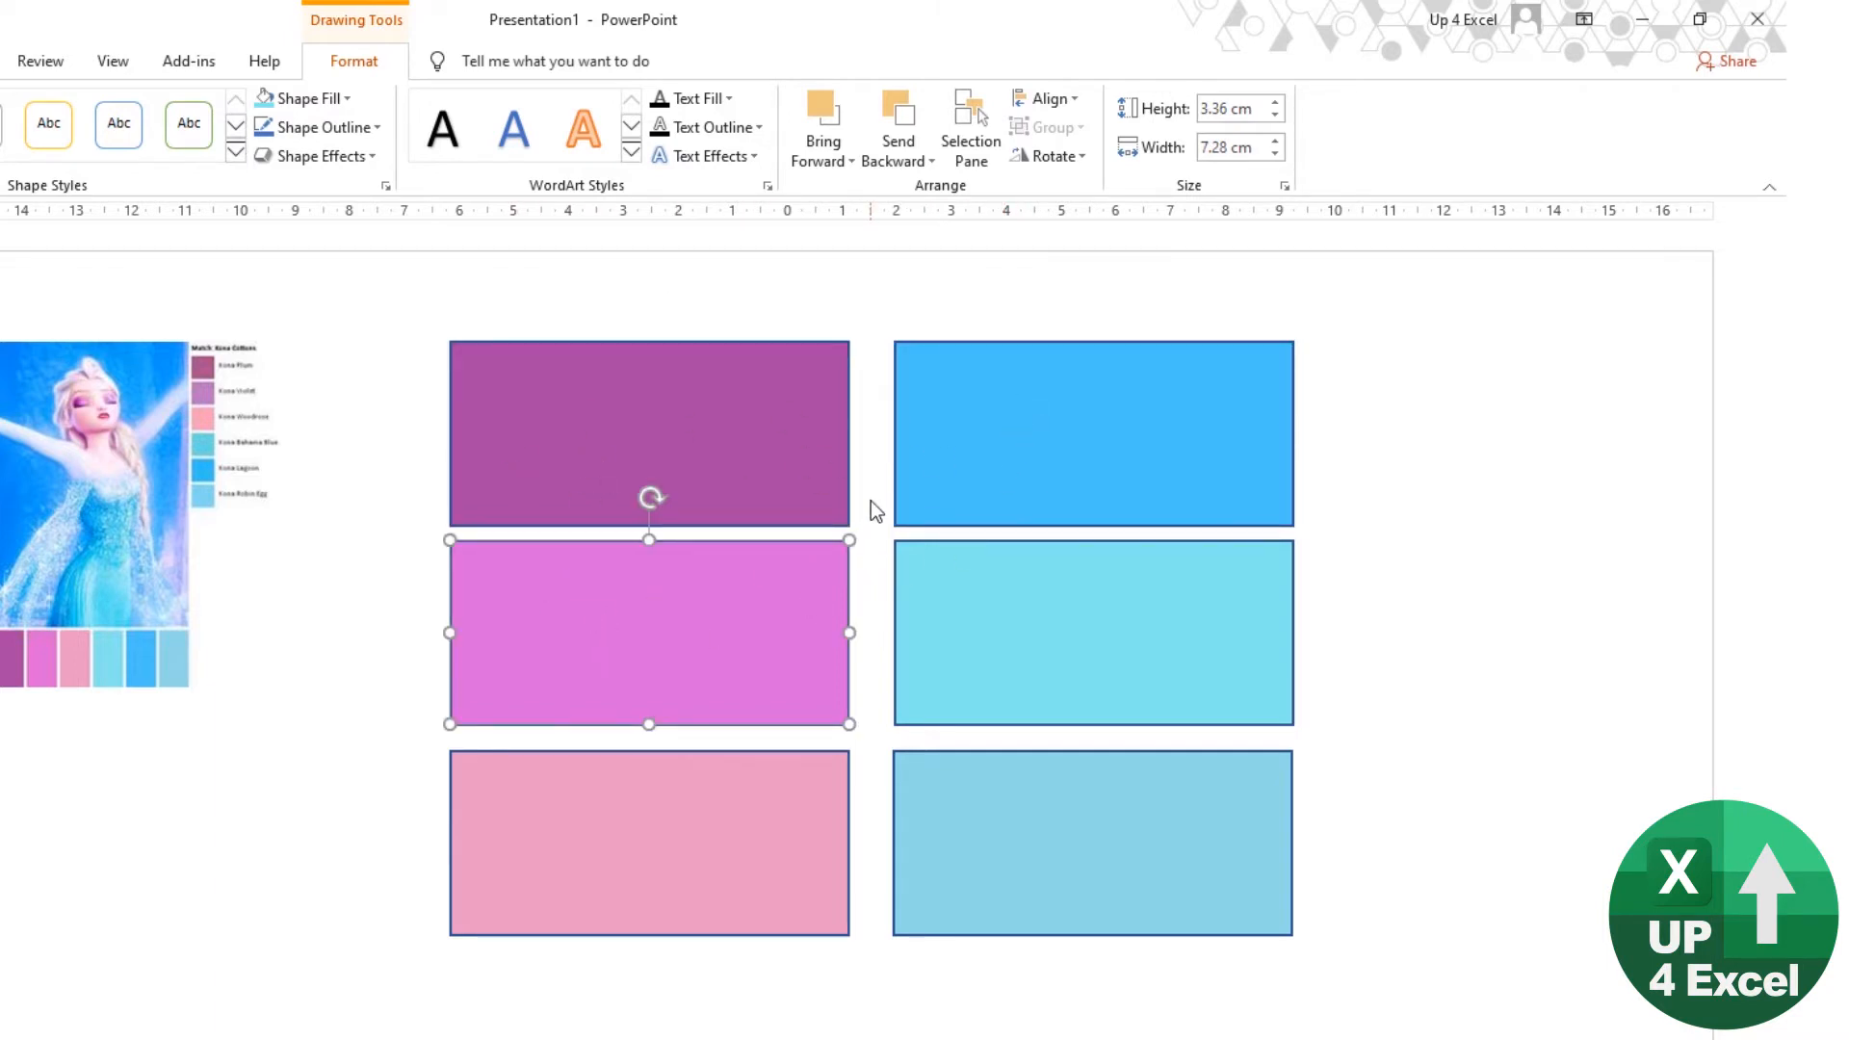
pyautogui.click(1093, 439)
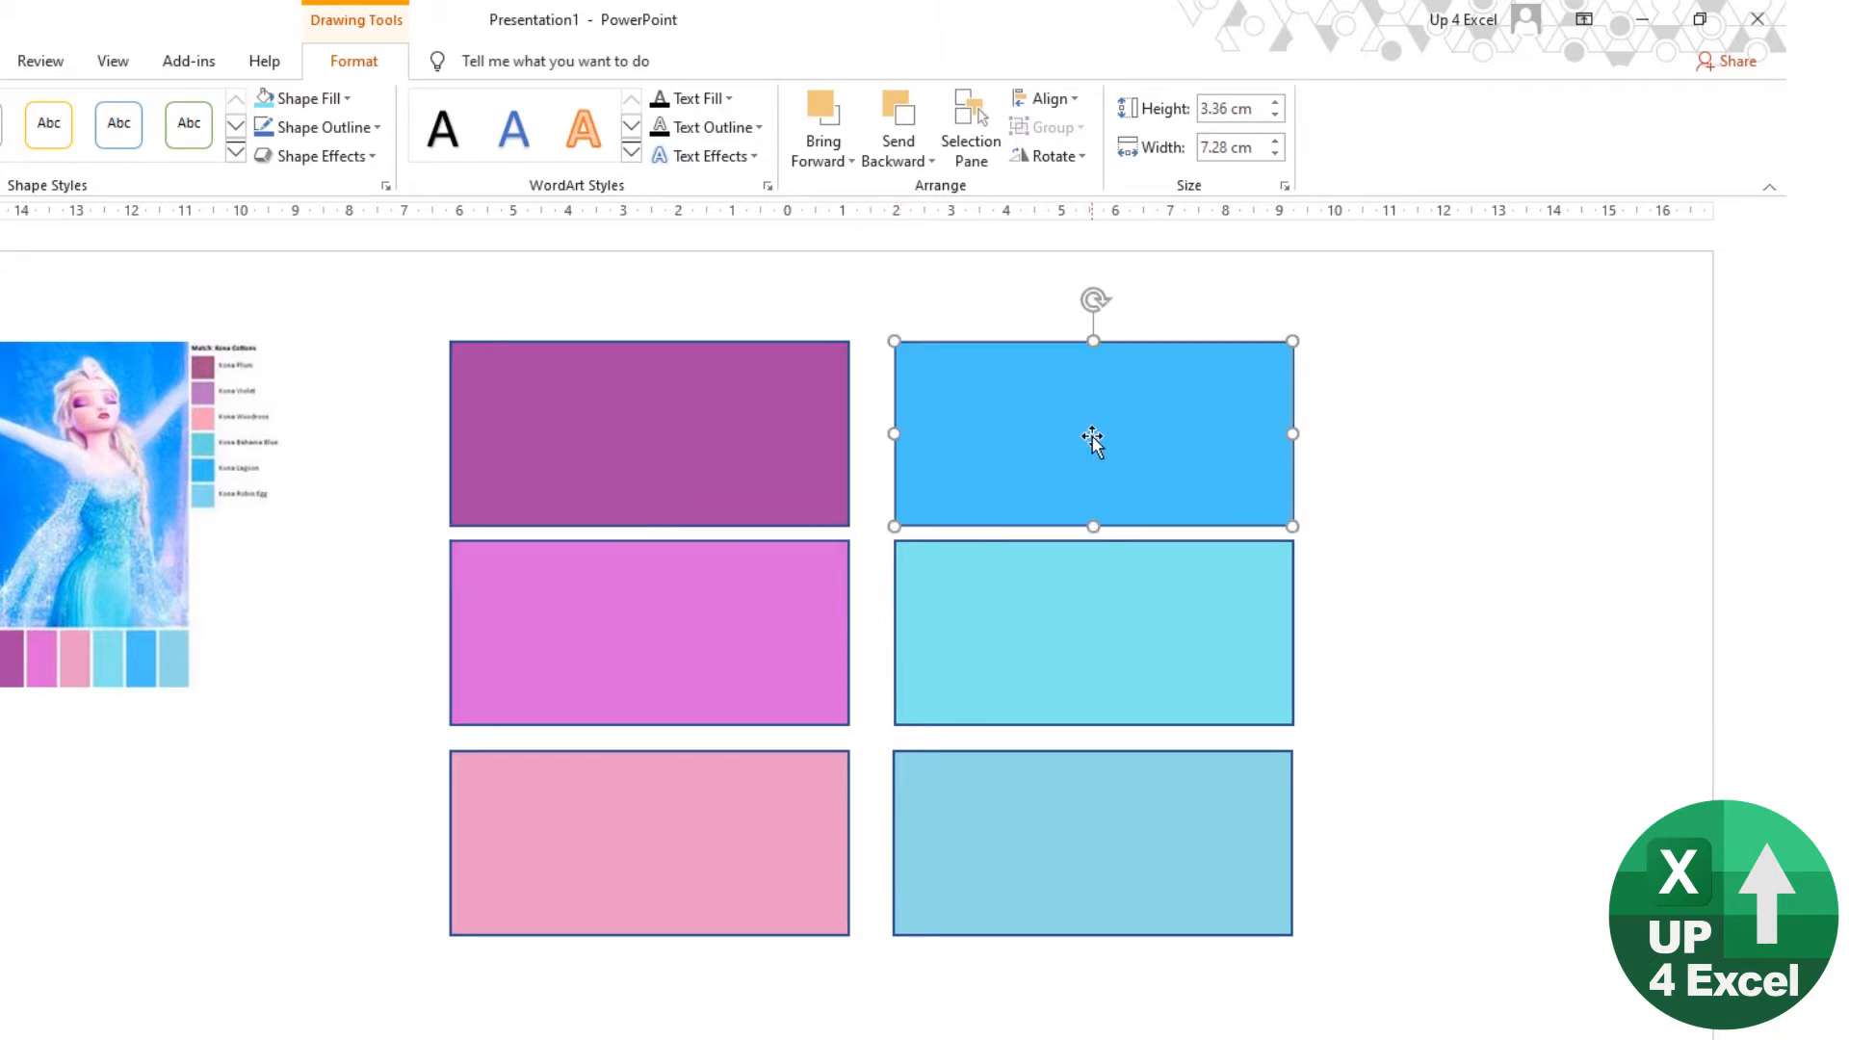
pyautogui.click(674, 445)
pyautogui.click(953, 446)
pyautogui.click(760, 607)
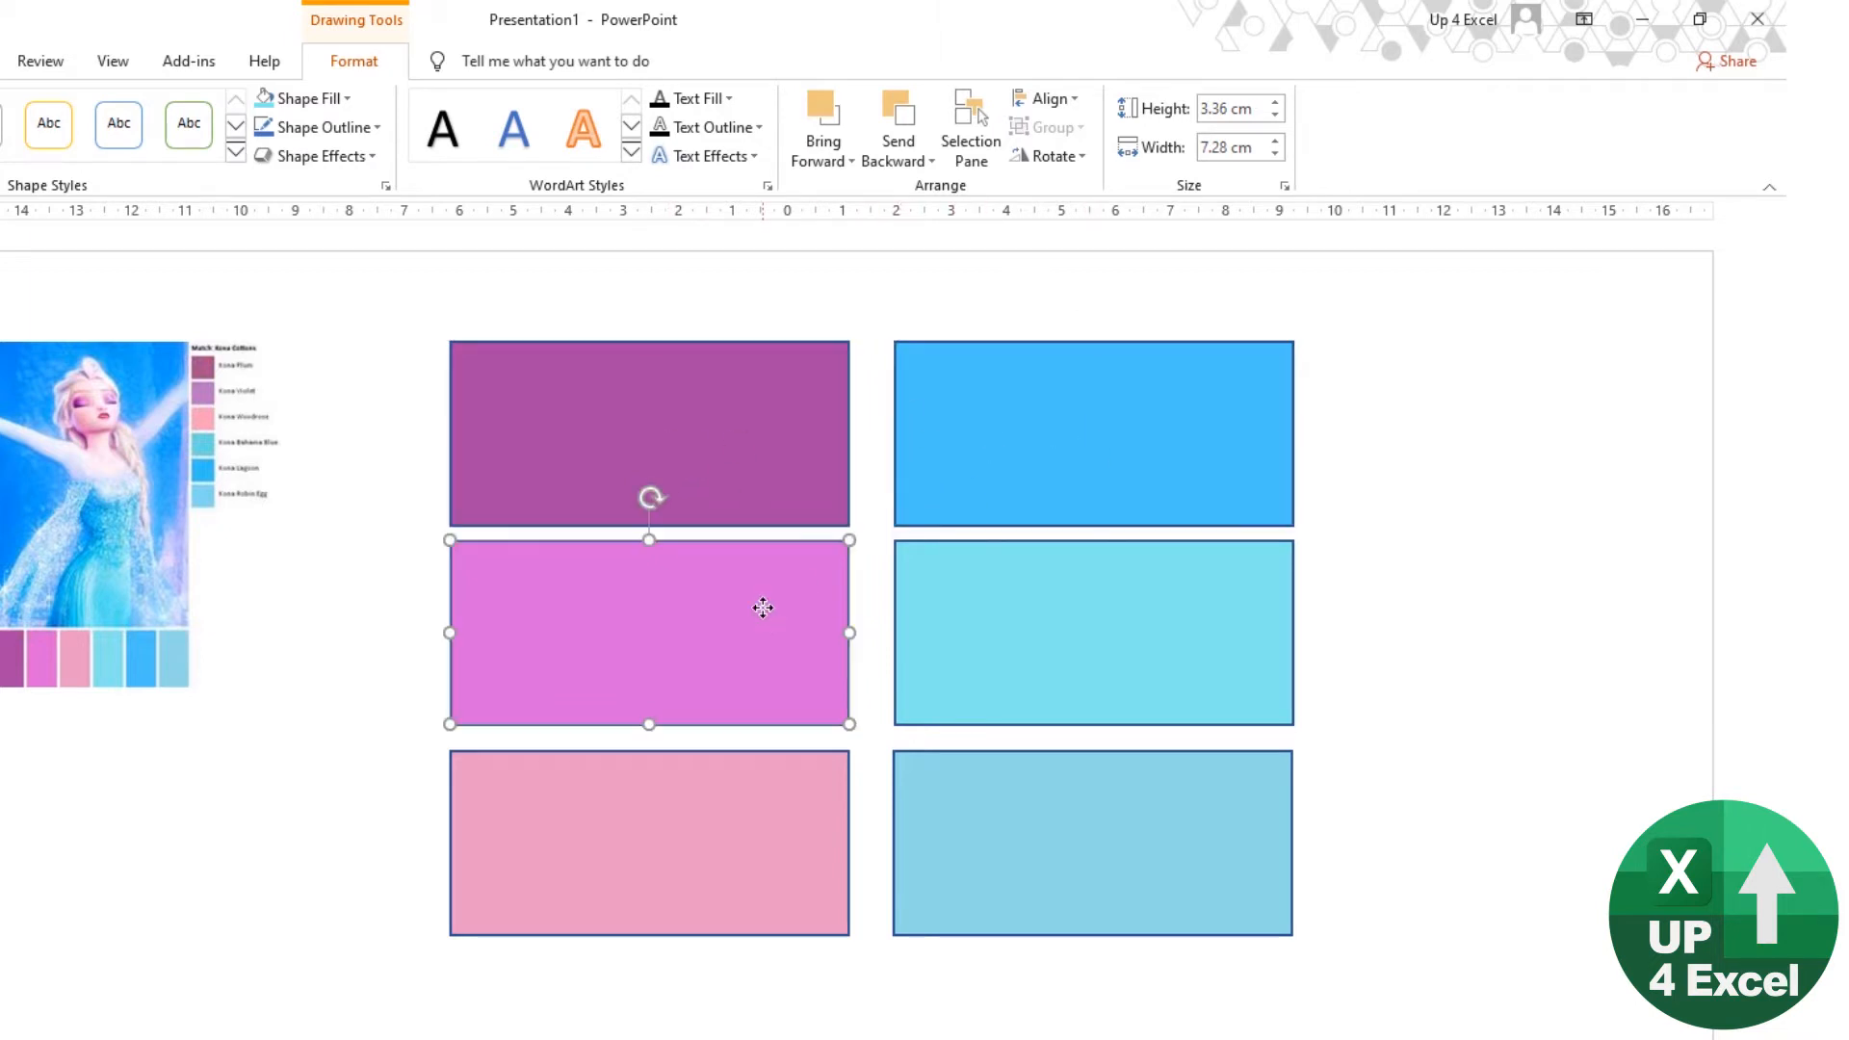
pyautogui.click(989, 609)
pyautogui.click(761, 795)
pyautogui.click(1004, 809)
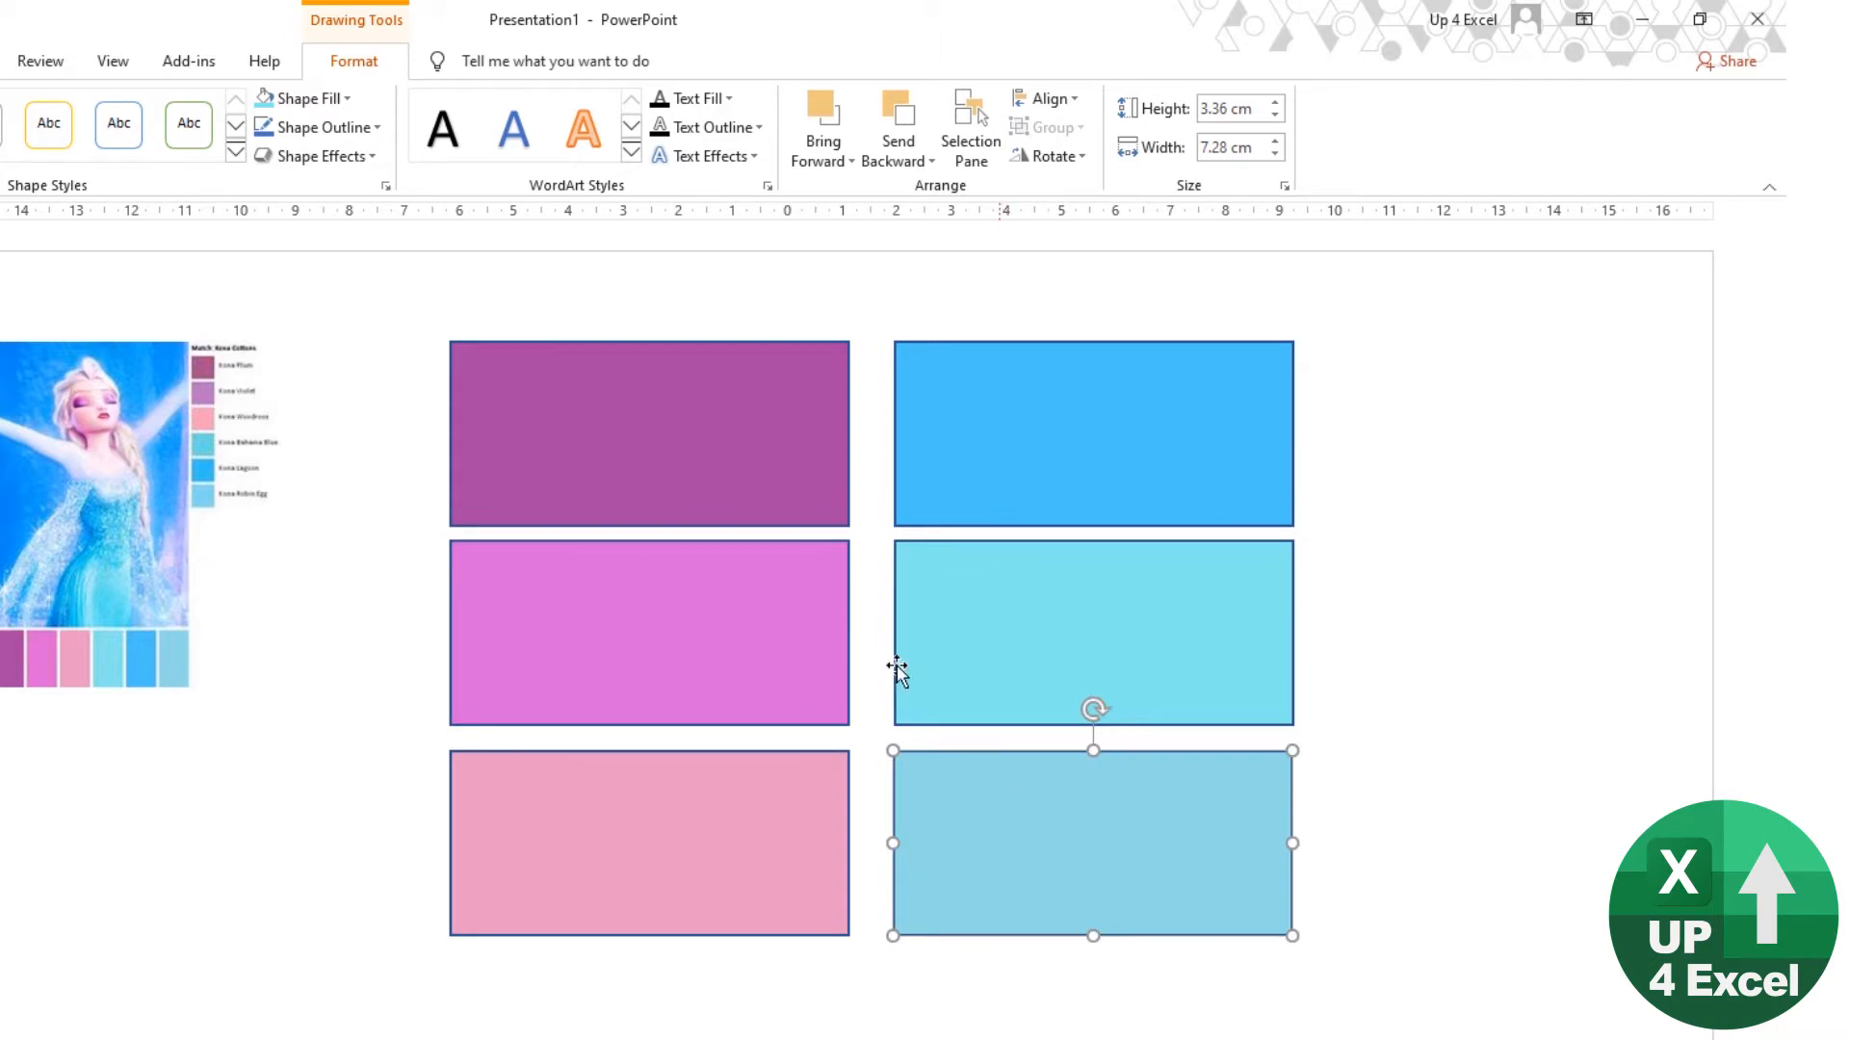
# Step: Open the custom RGB values of the bright blue rectangle's fill color
pyautogui.click(1032, 402)
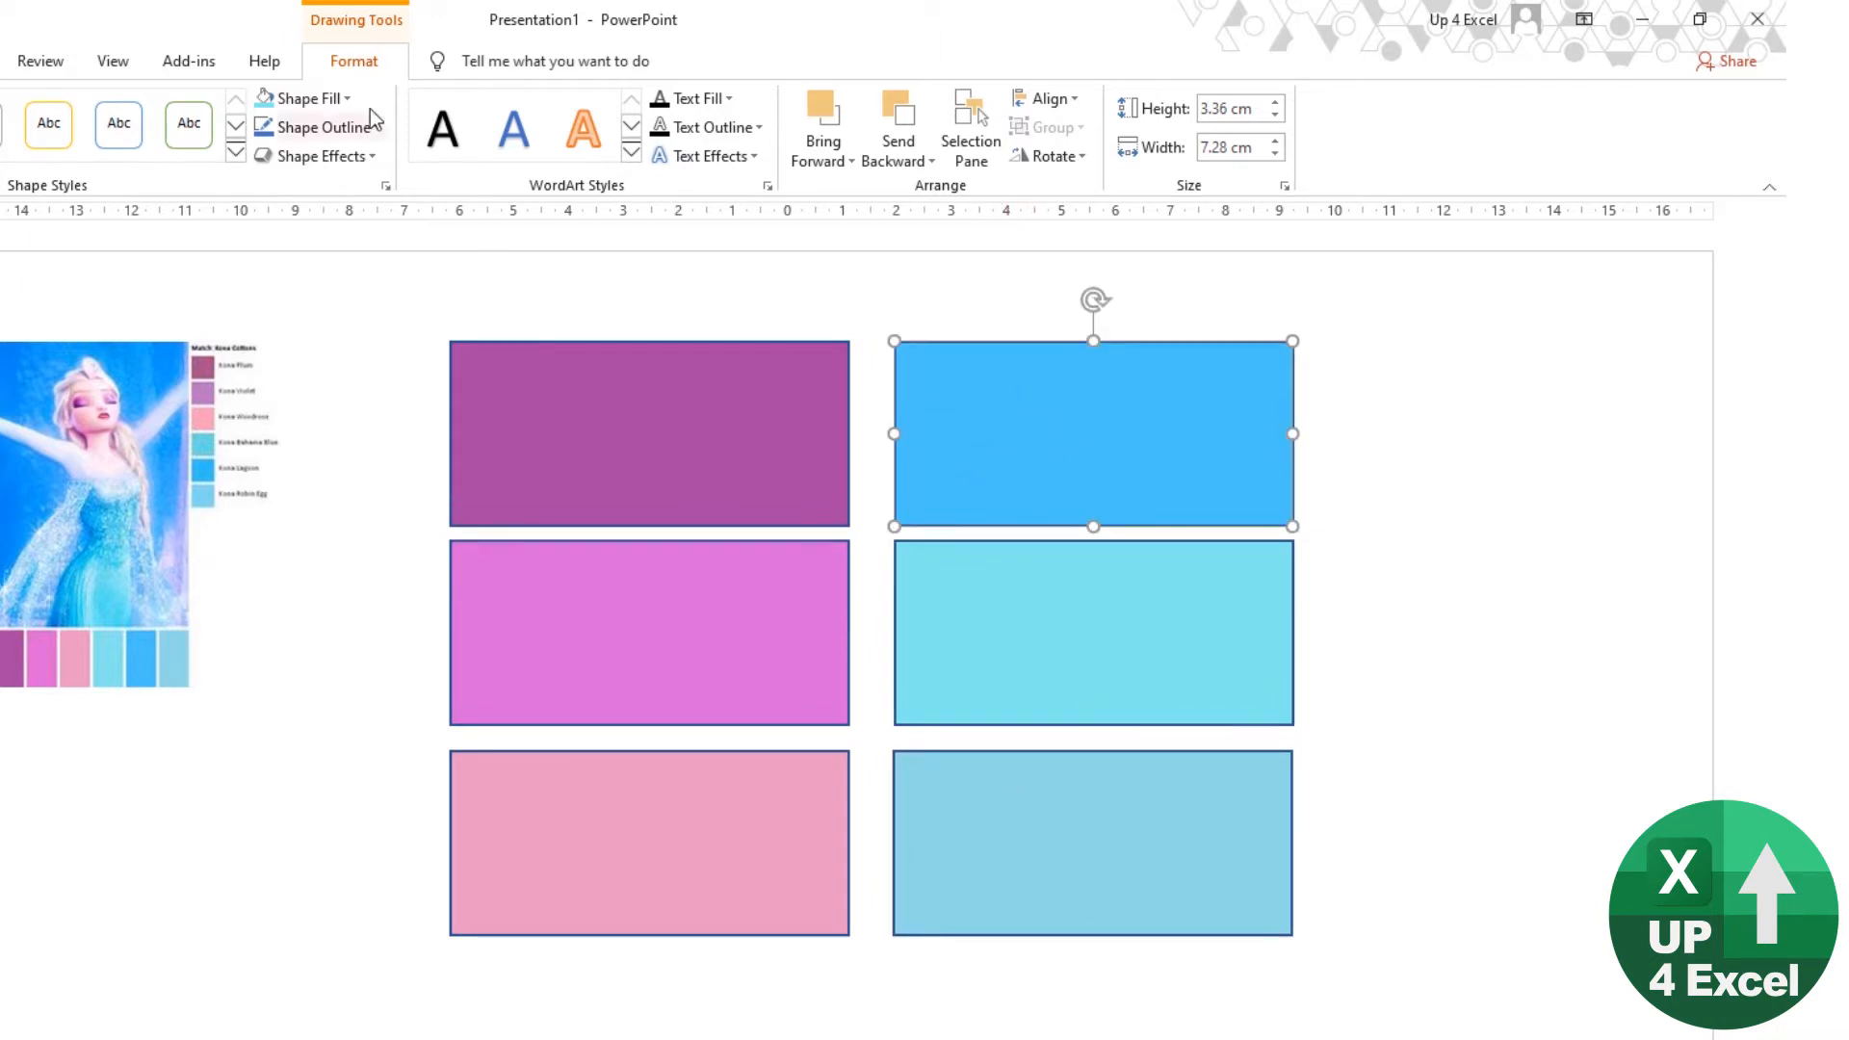
pyautogui.click(345, 98)
pyautogui.click(366, 413)
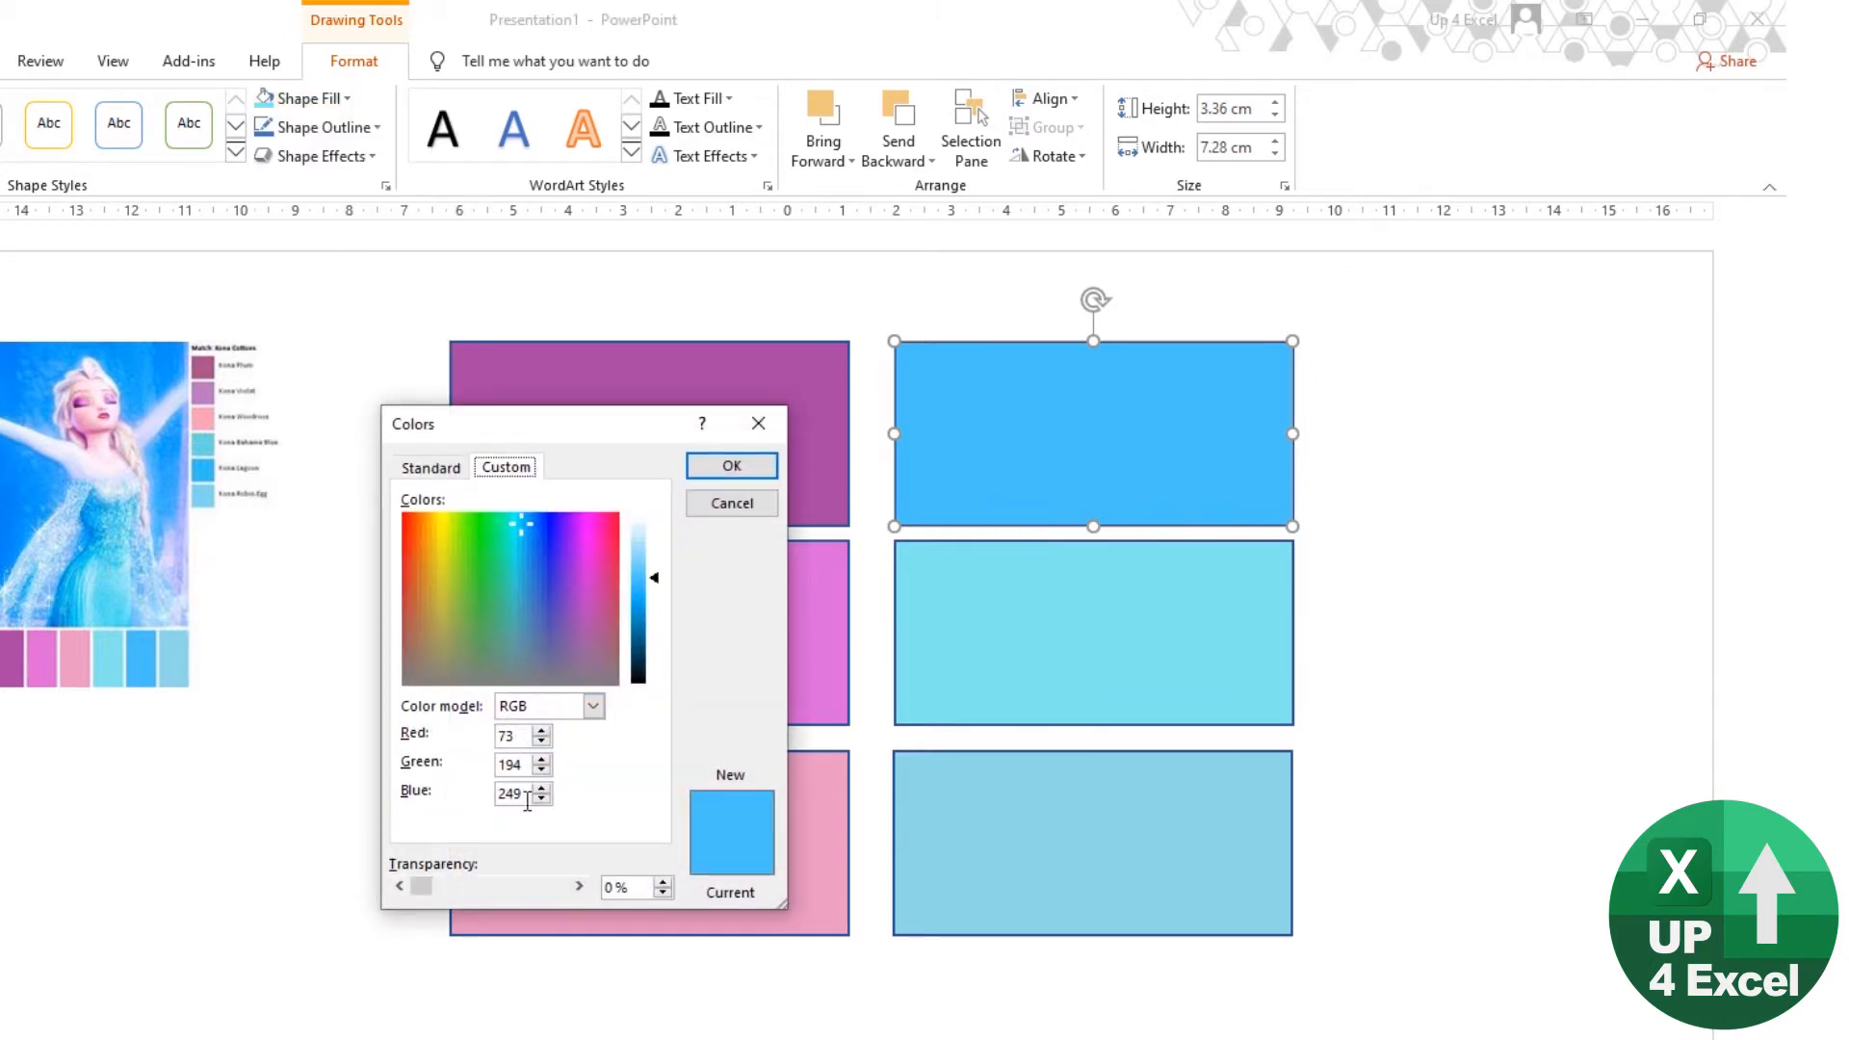
# Step: Switch back to Excel and set the Accent 2 theme color to RGB 73, 194, 249
pyautogui.hotkey('alt', 'Tab')
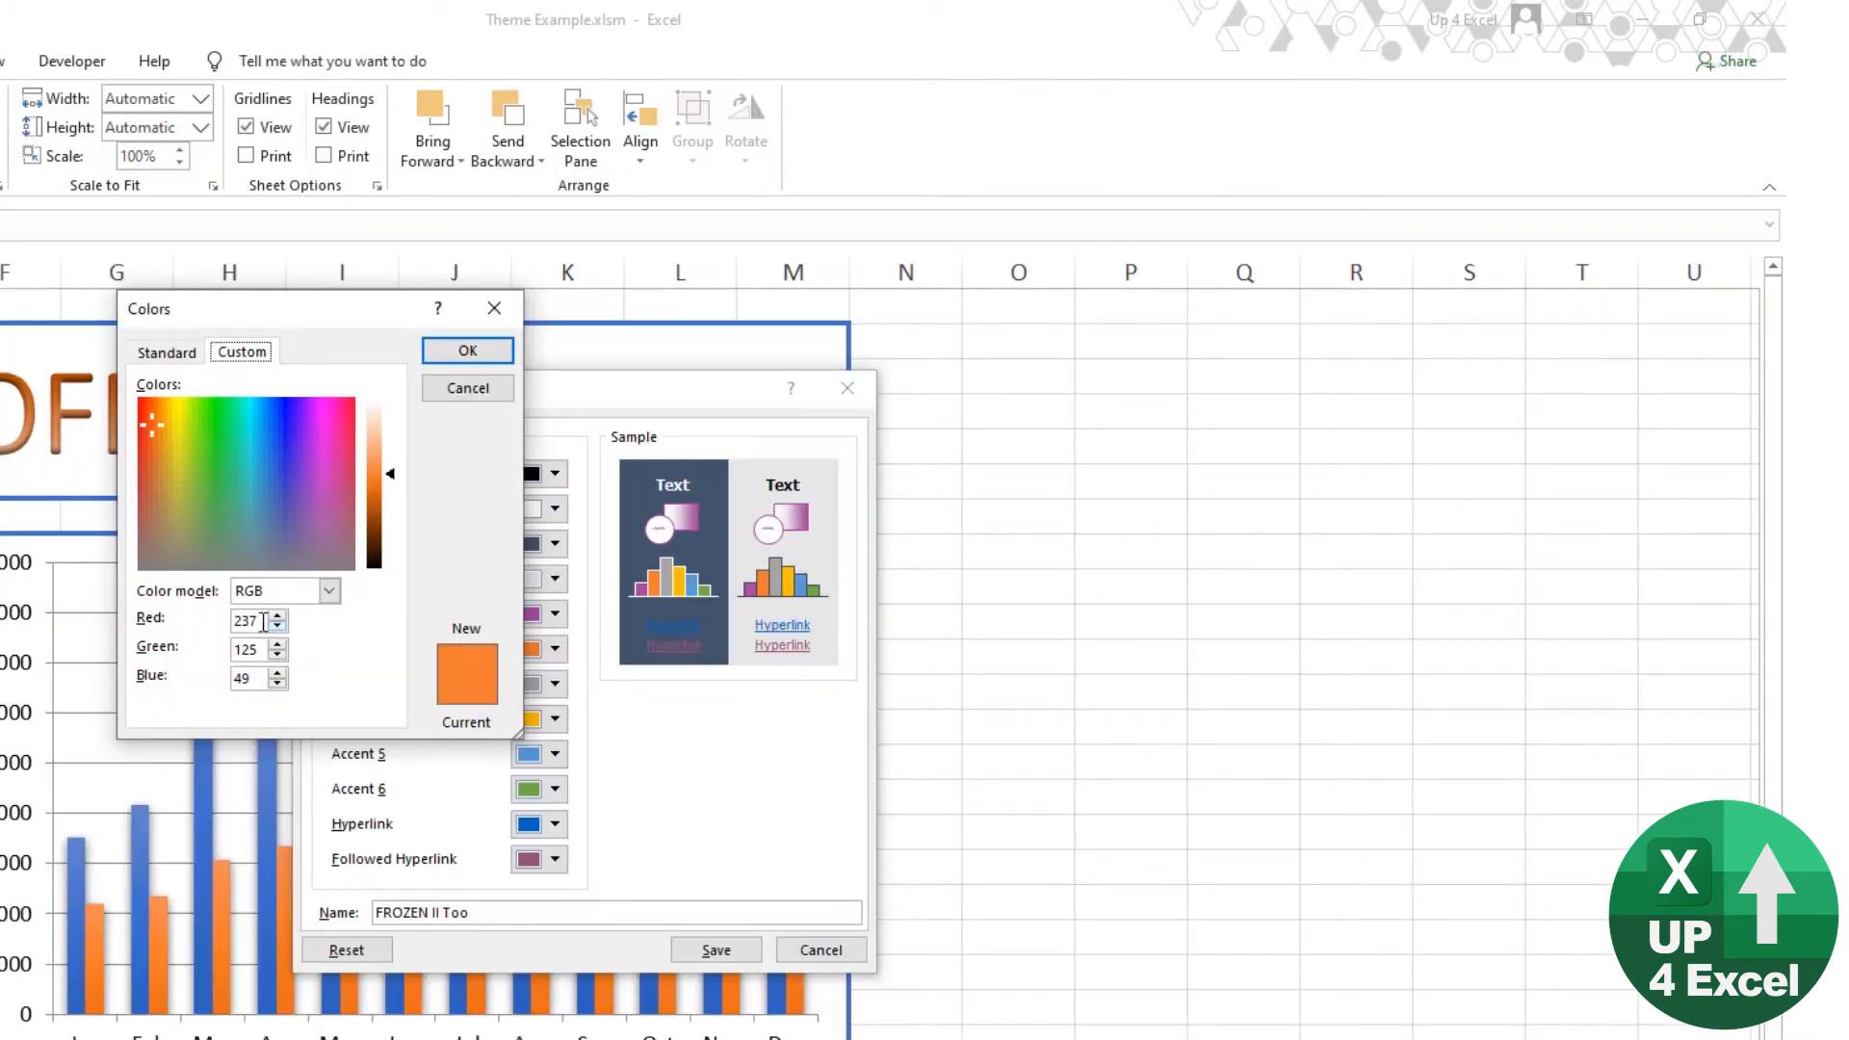
pyautogui.click(257, 620)
pyautogui.doubleClick(257, 619)
pyautogui.write('73')
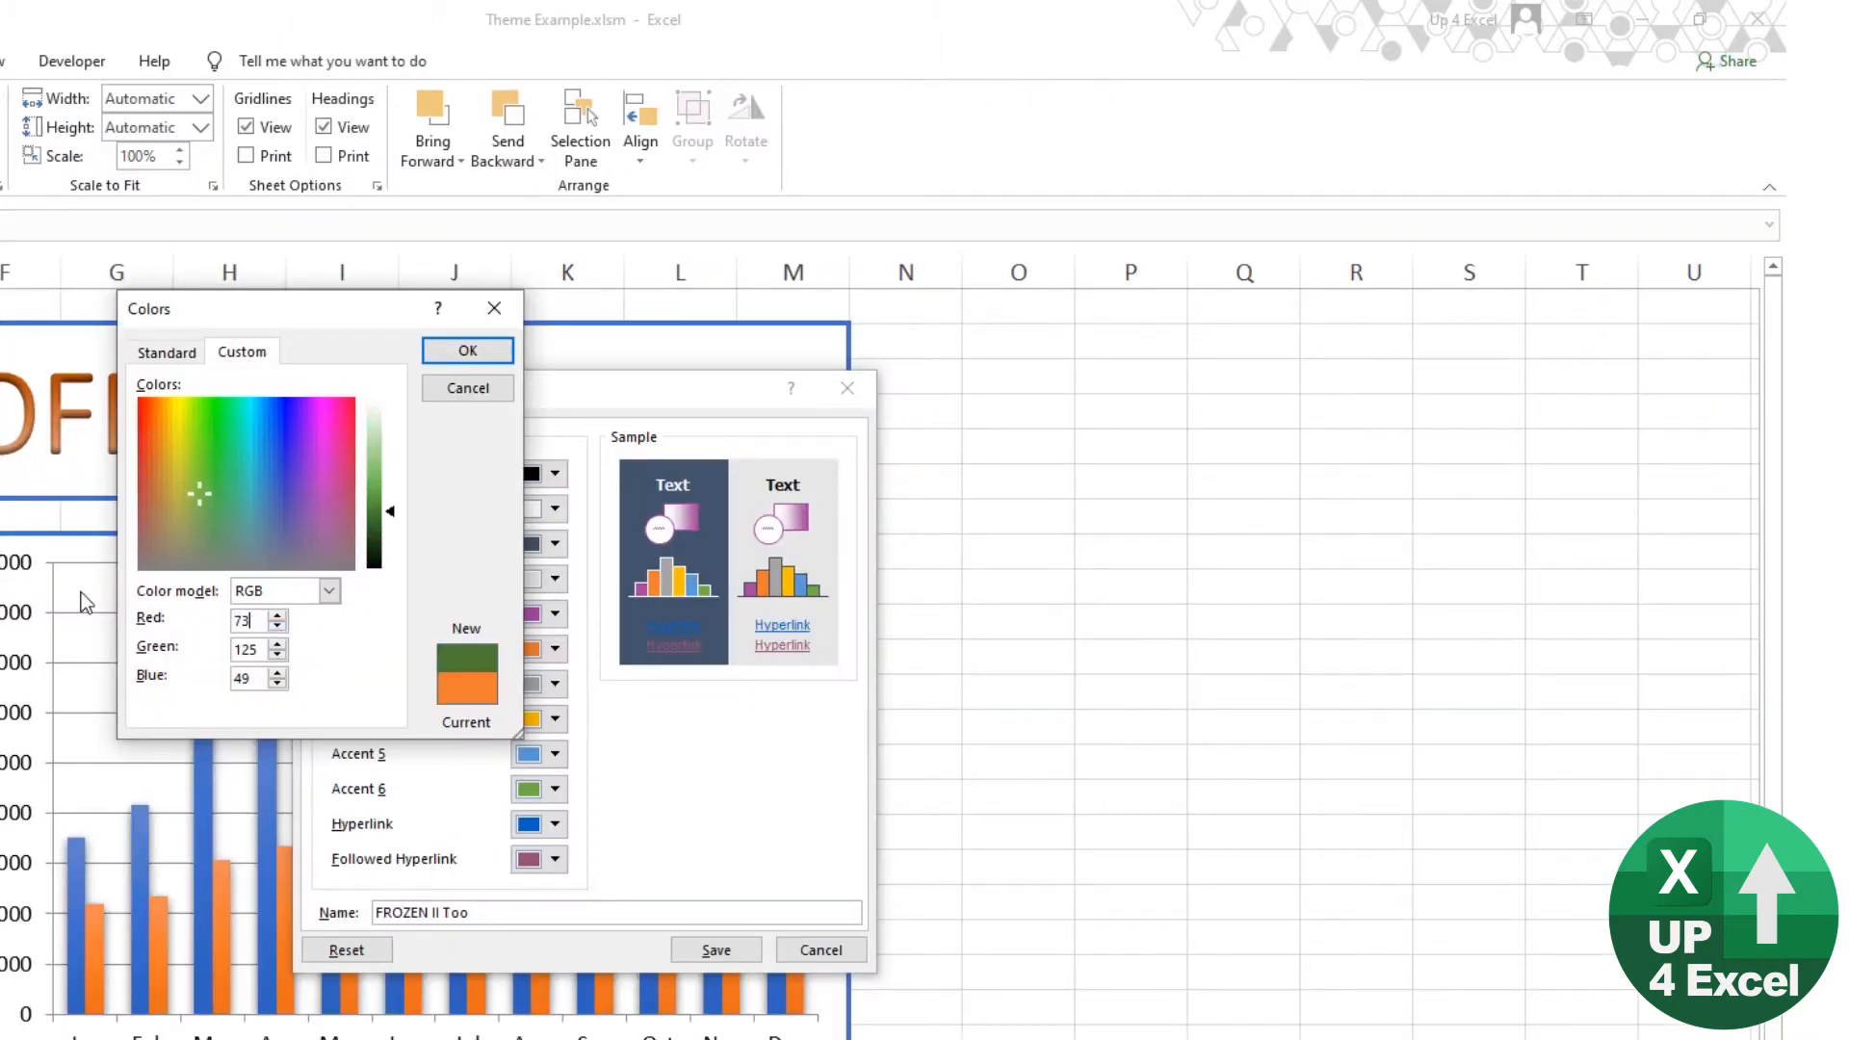
pyautogui.press('Tab')
pyautogui.write('194')
pyautogui.press('Tab')
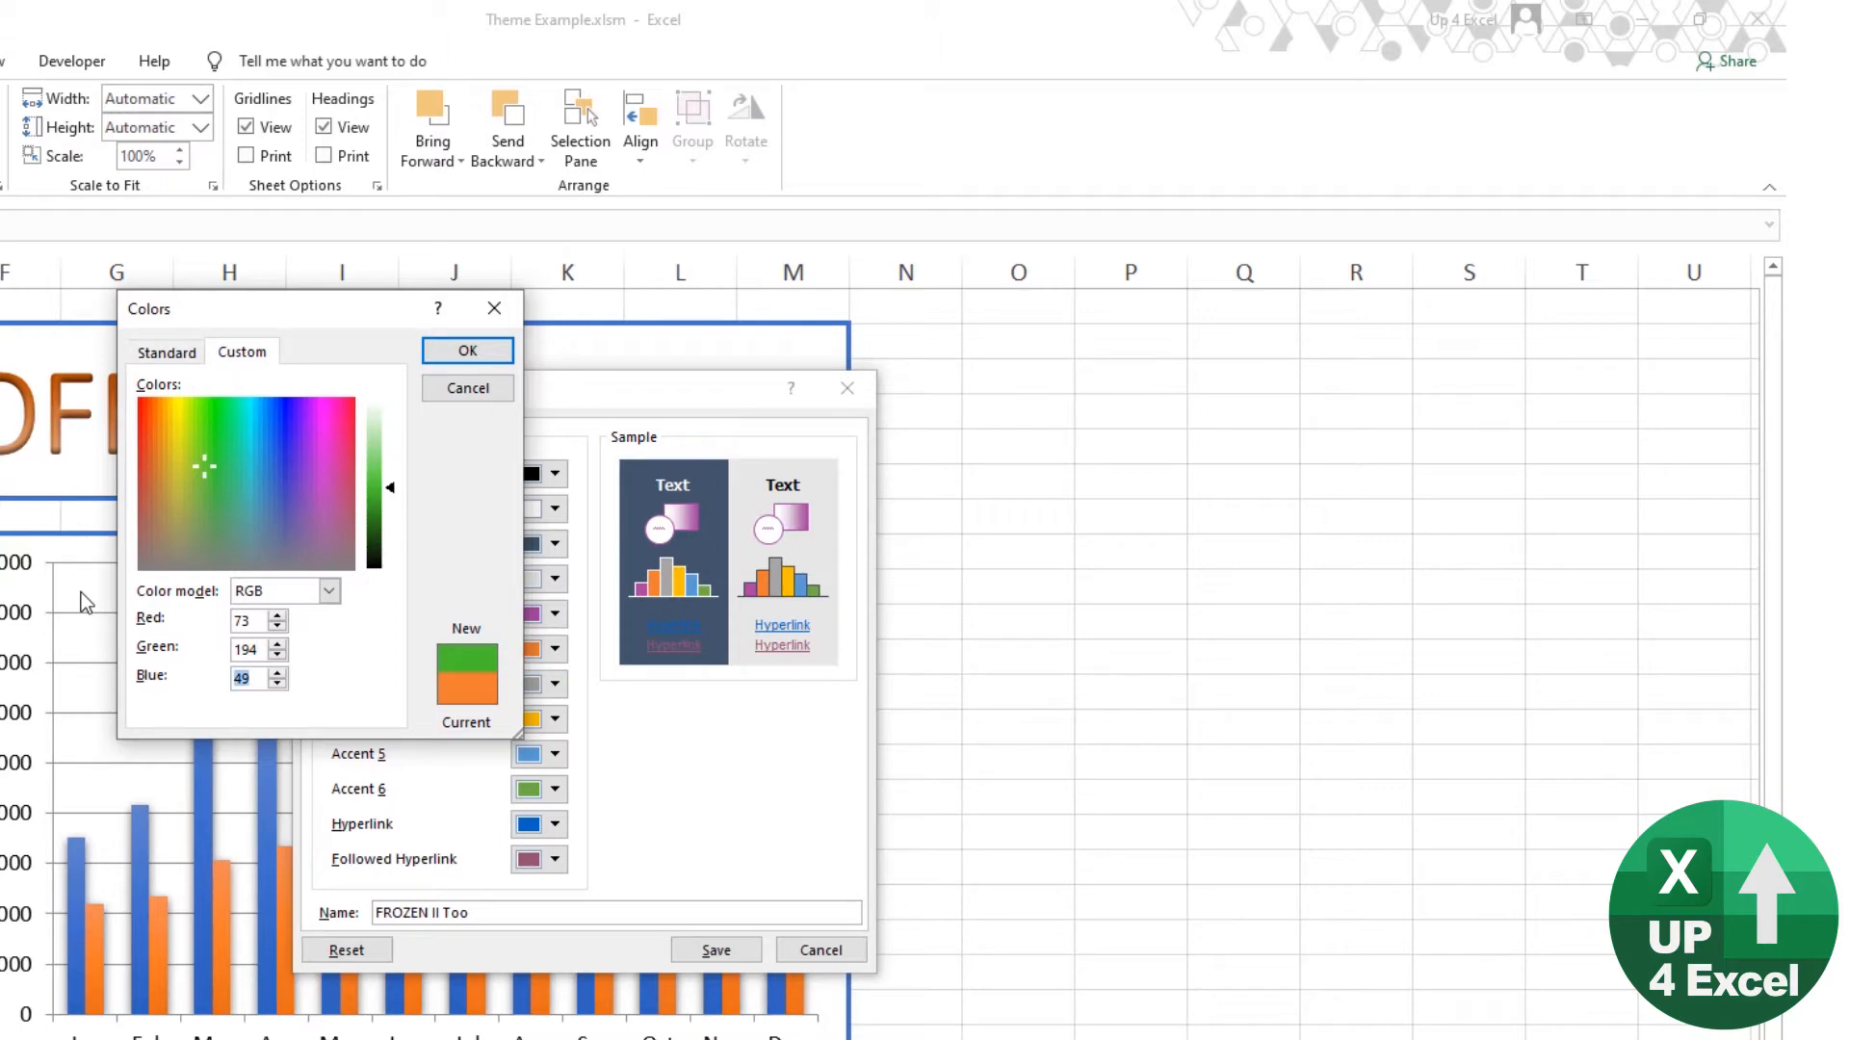
pyautogui.write('249')
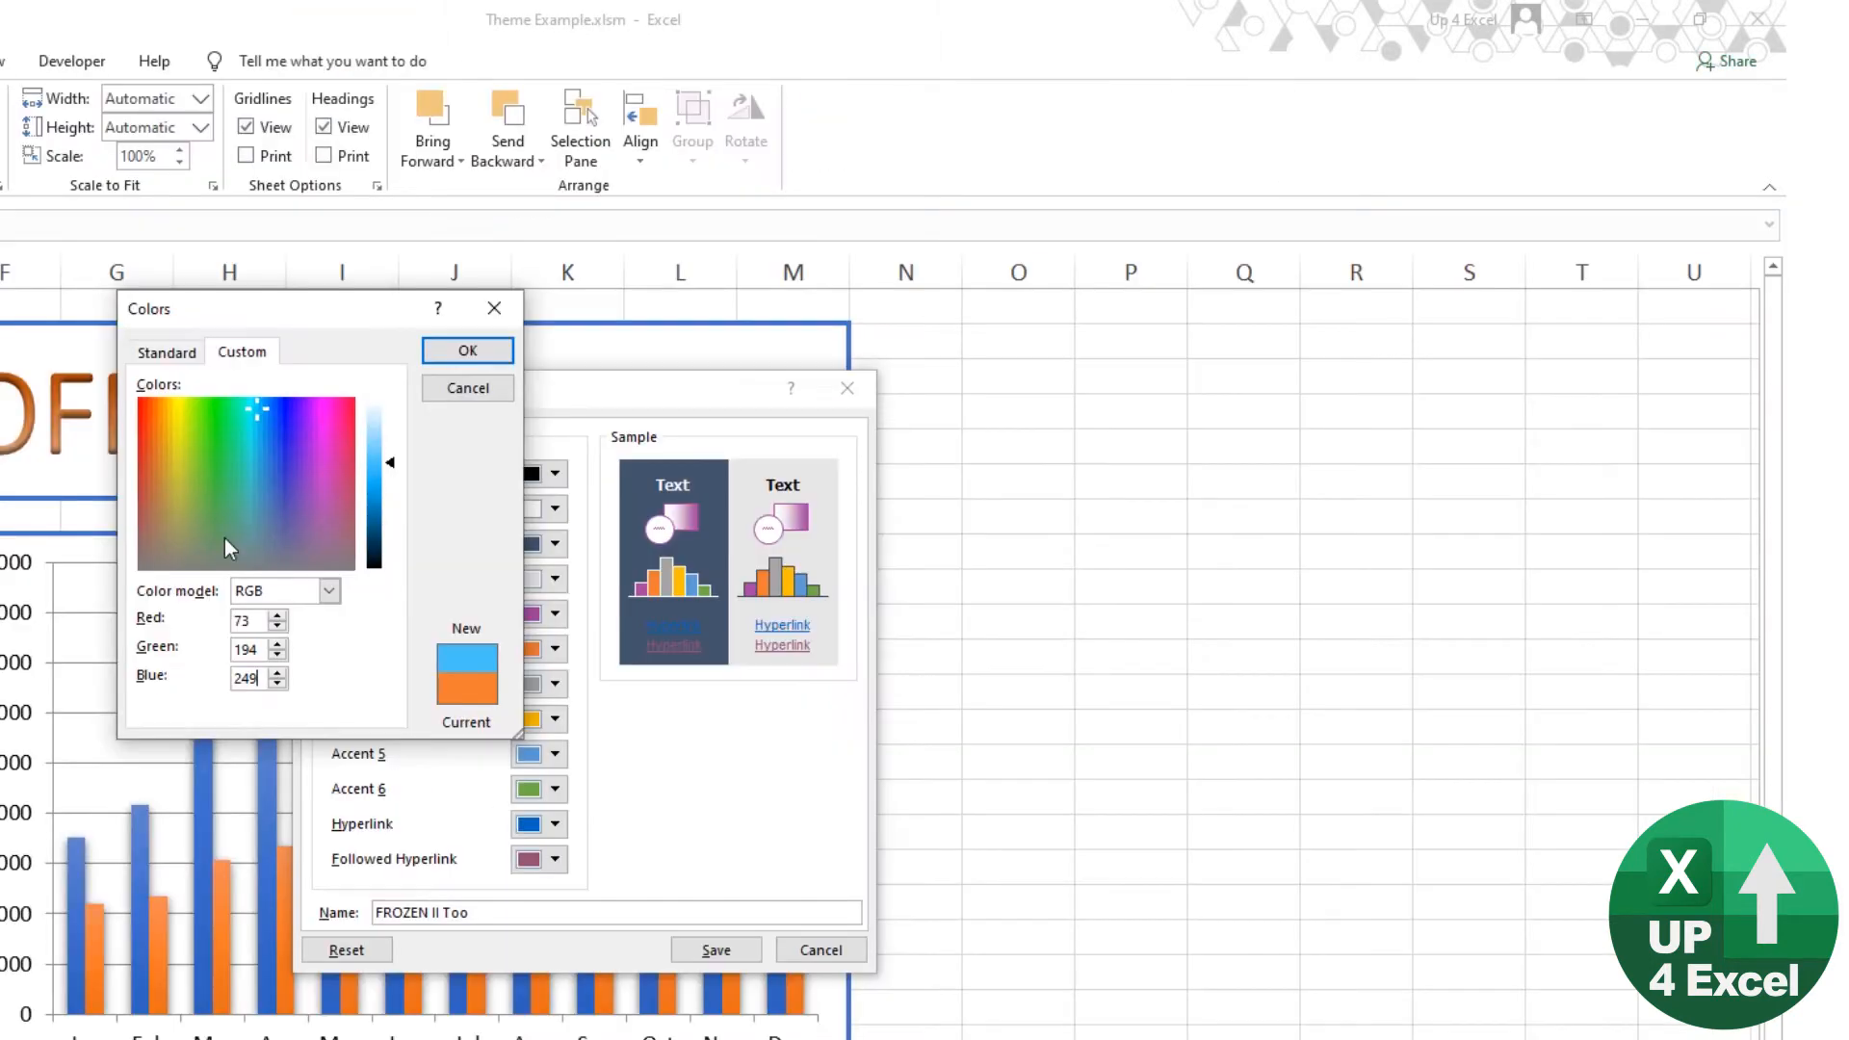
pyautogui.click(473, 358)
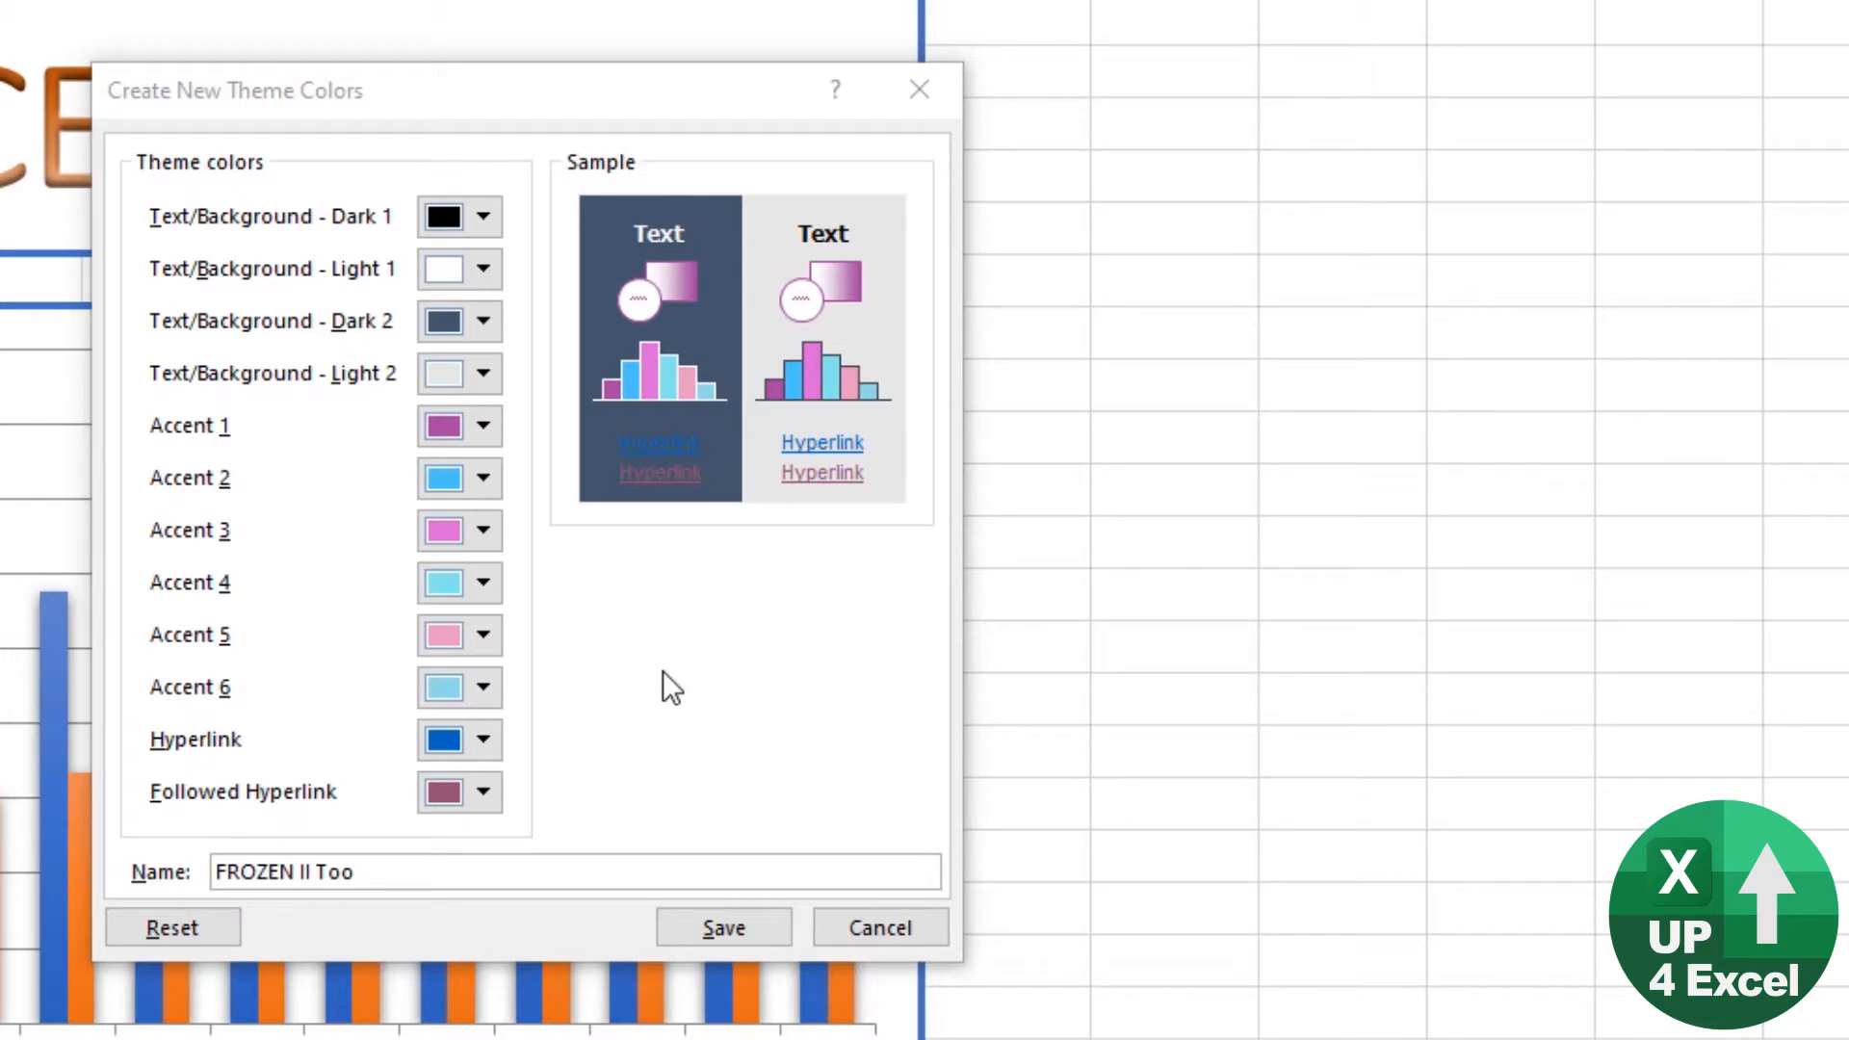
# Step: Rename the new theme color set as Temp and save it
pyautogui.click(412, 868)
pyautogui.moveTo(433, 867); pyautogui.dragTo(130, 828)
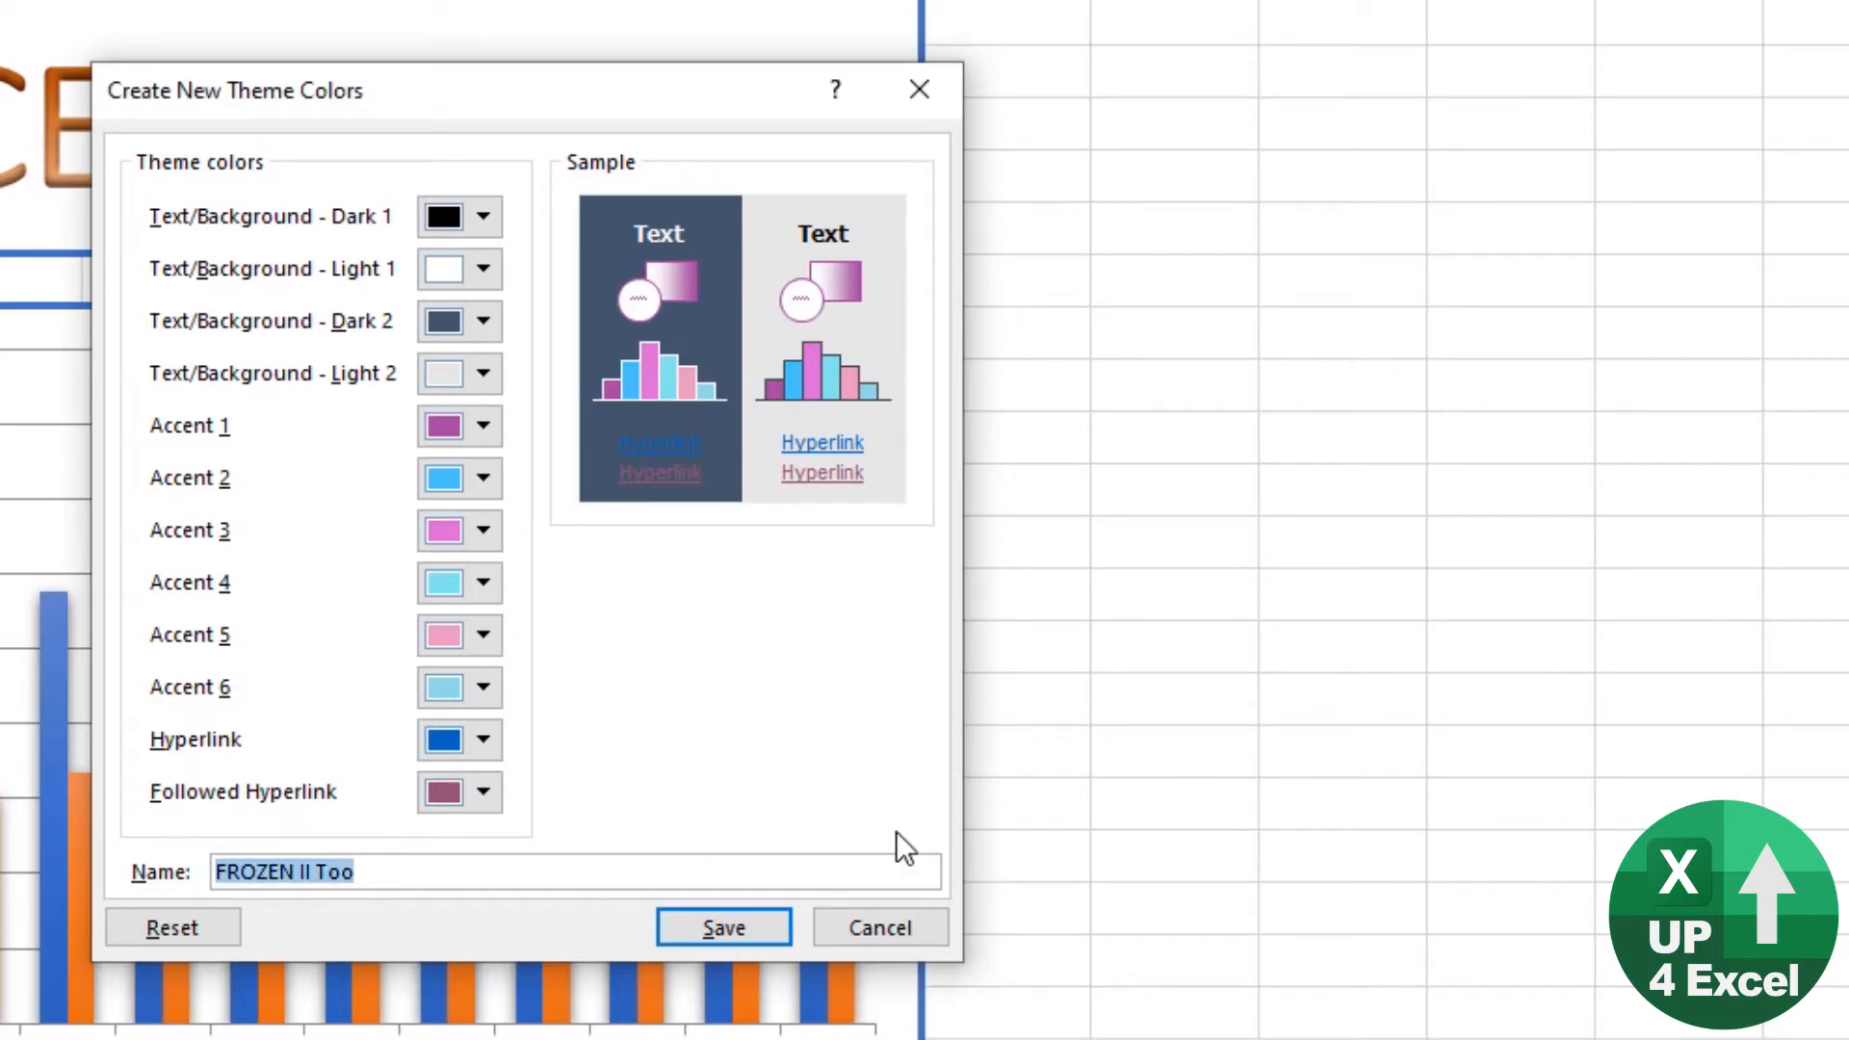
pyautogui.write('Temp')
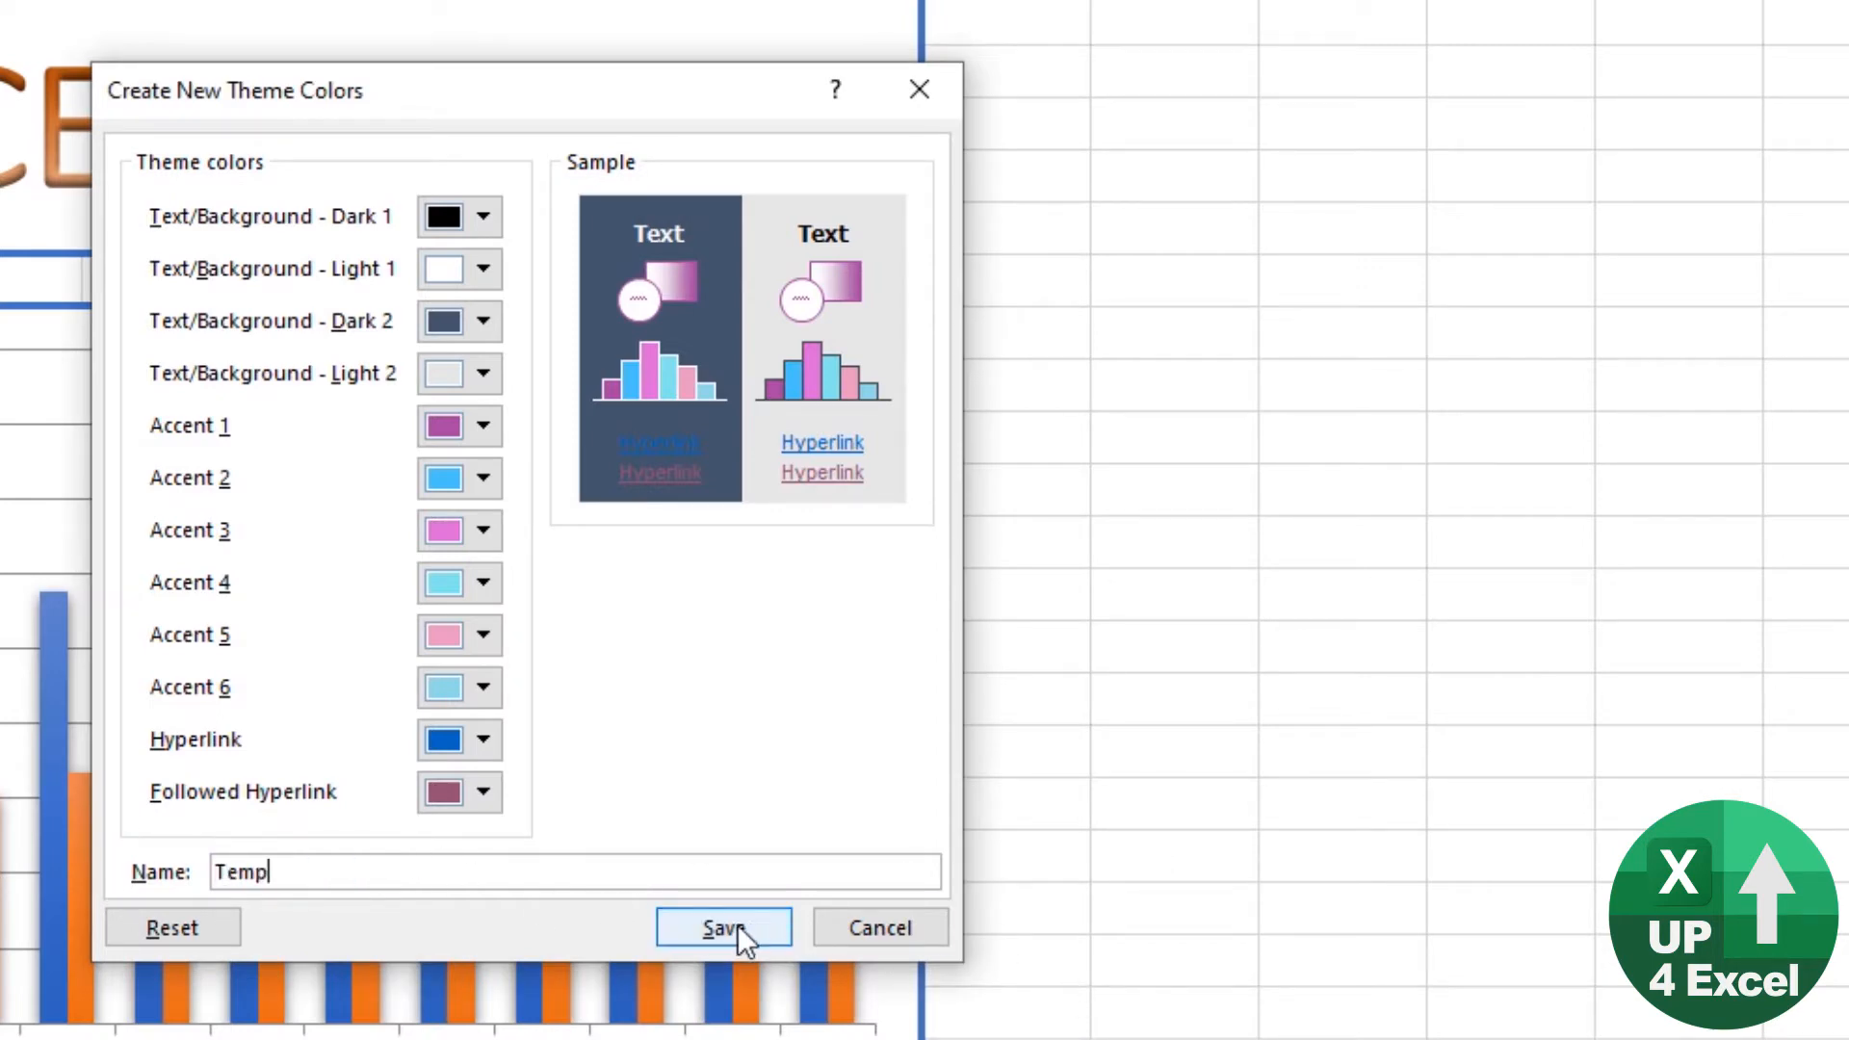
pyautogui.click(734, 927)
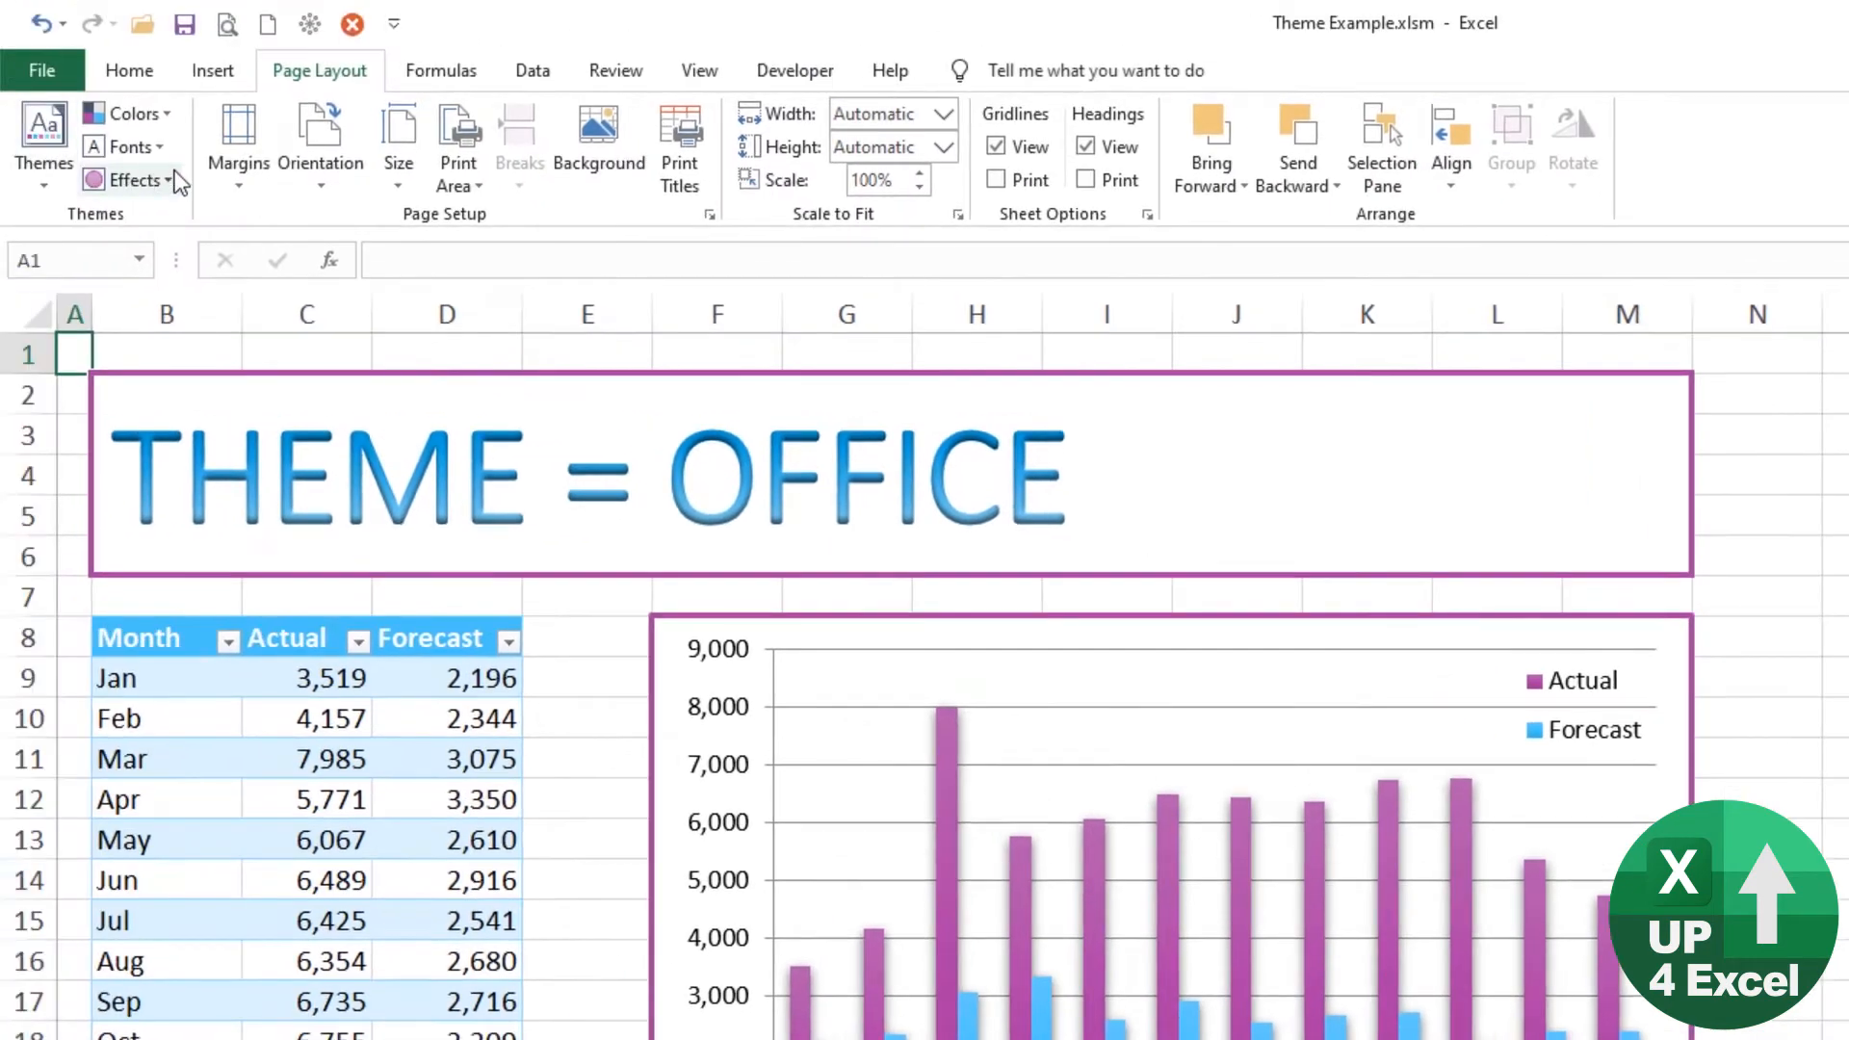
# Step: Start another custom theme color set and set Text/Background - Dark 2 to the darkest shade of Accent 6
pyautogui.click(158, 118)
pyautogui.click(177, 823)
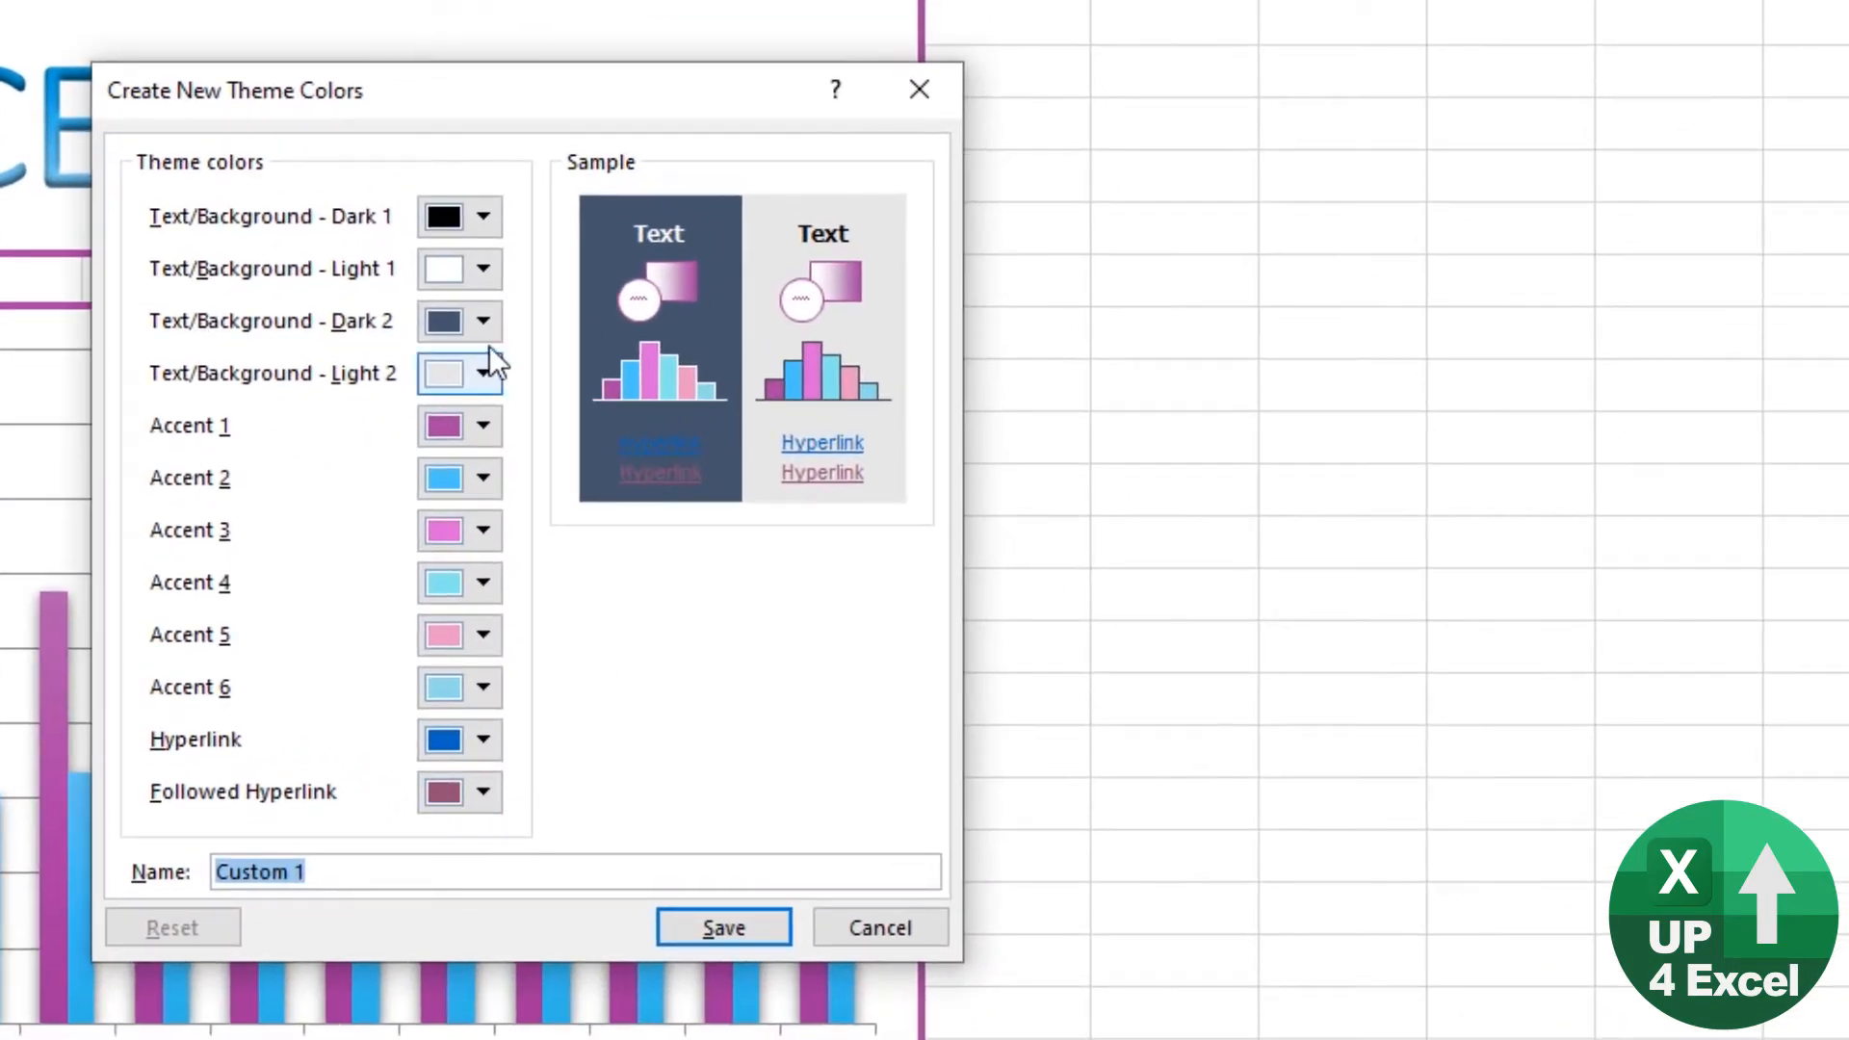
pyautogui.click(485, 316)
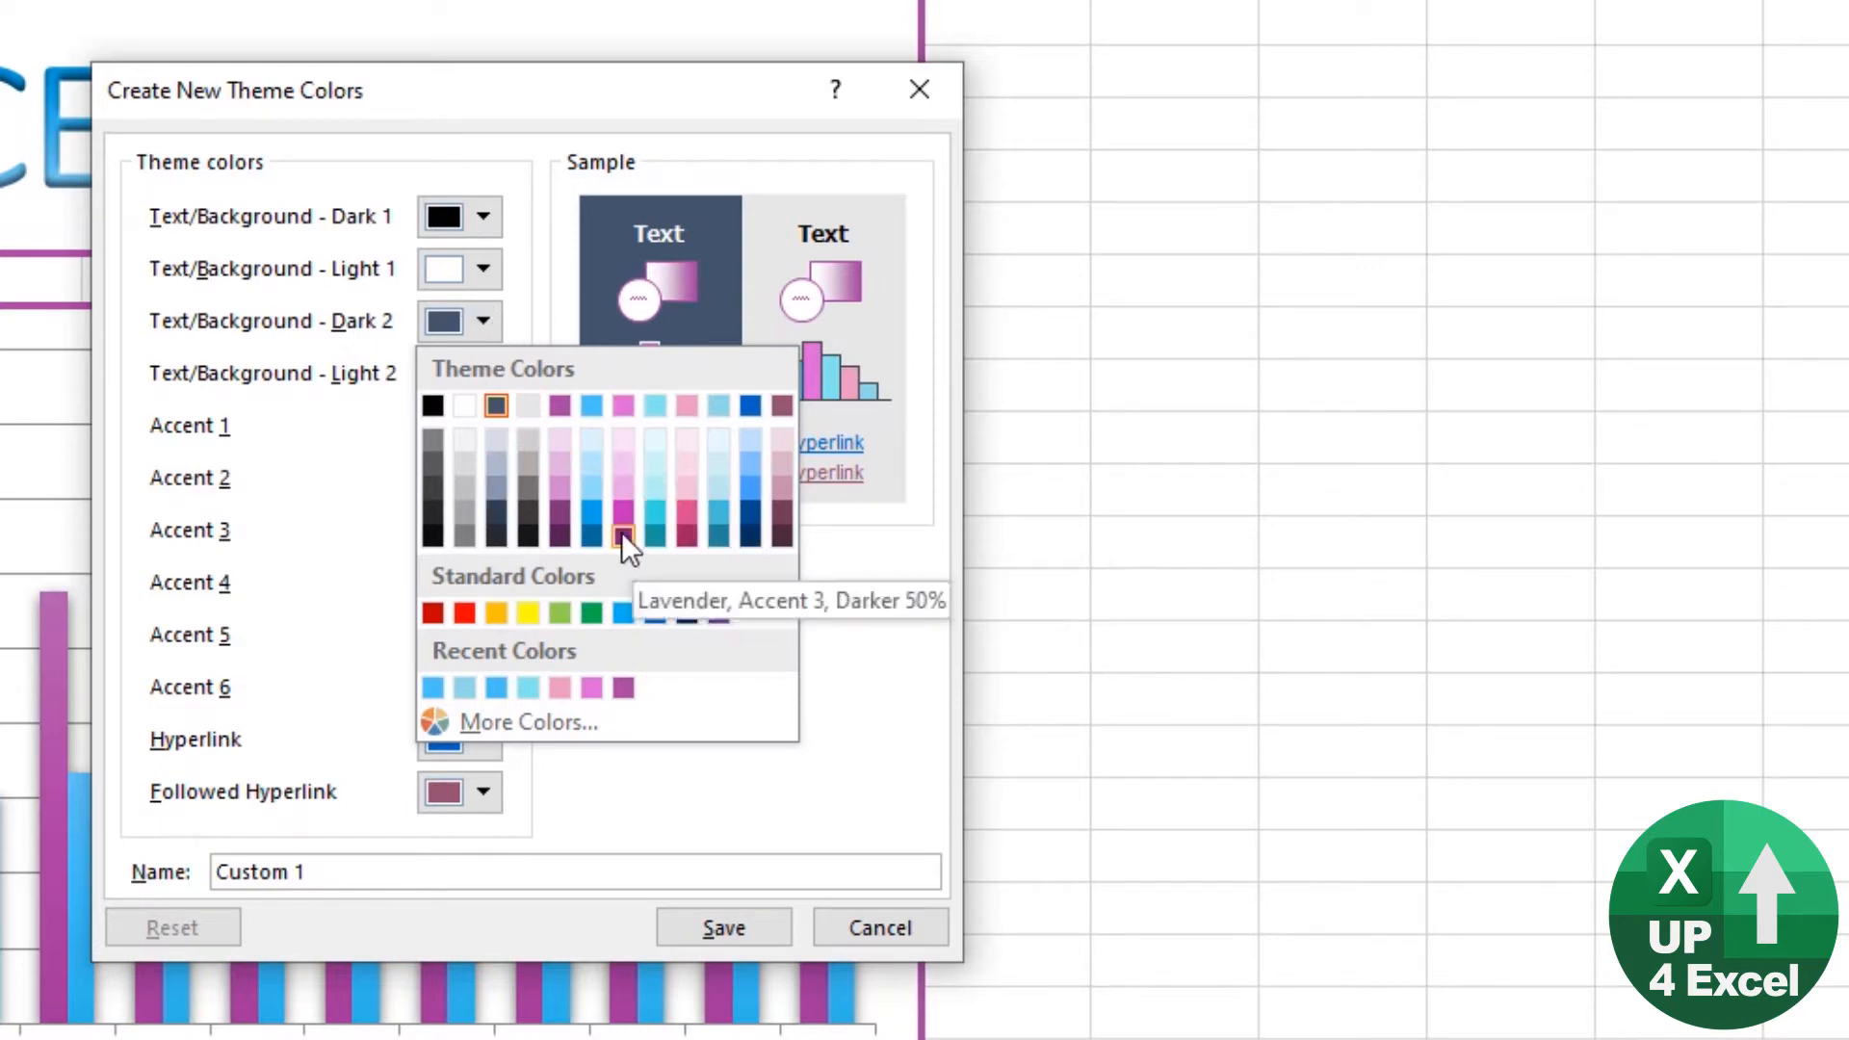
pyautogui.click(715, 535)
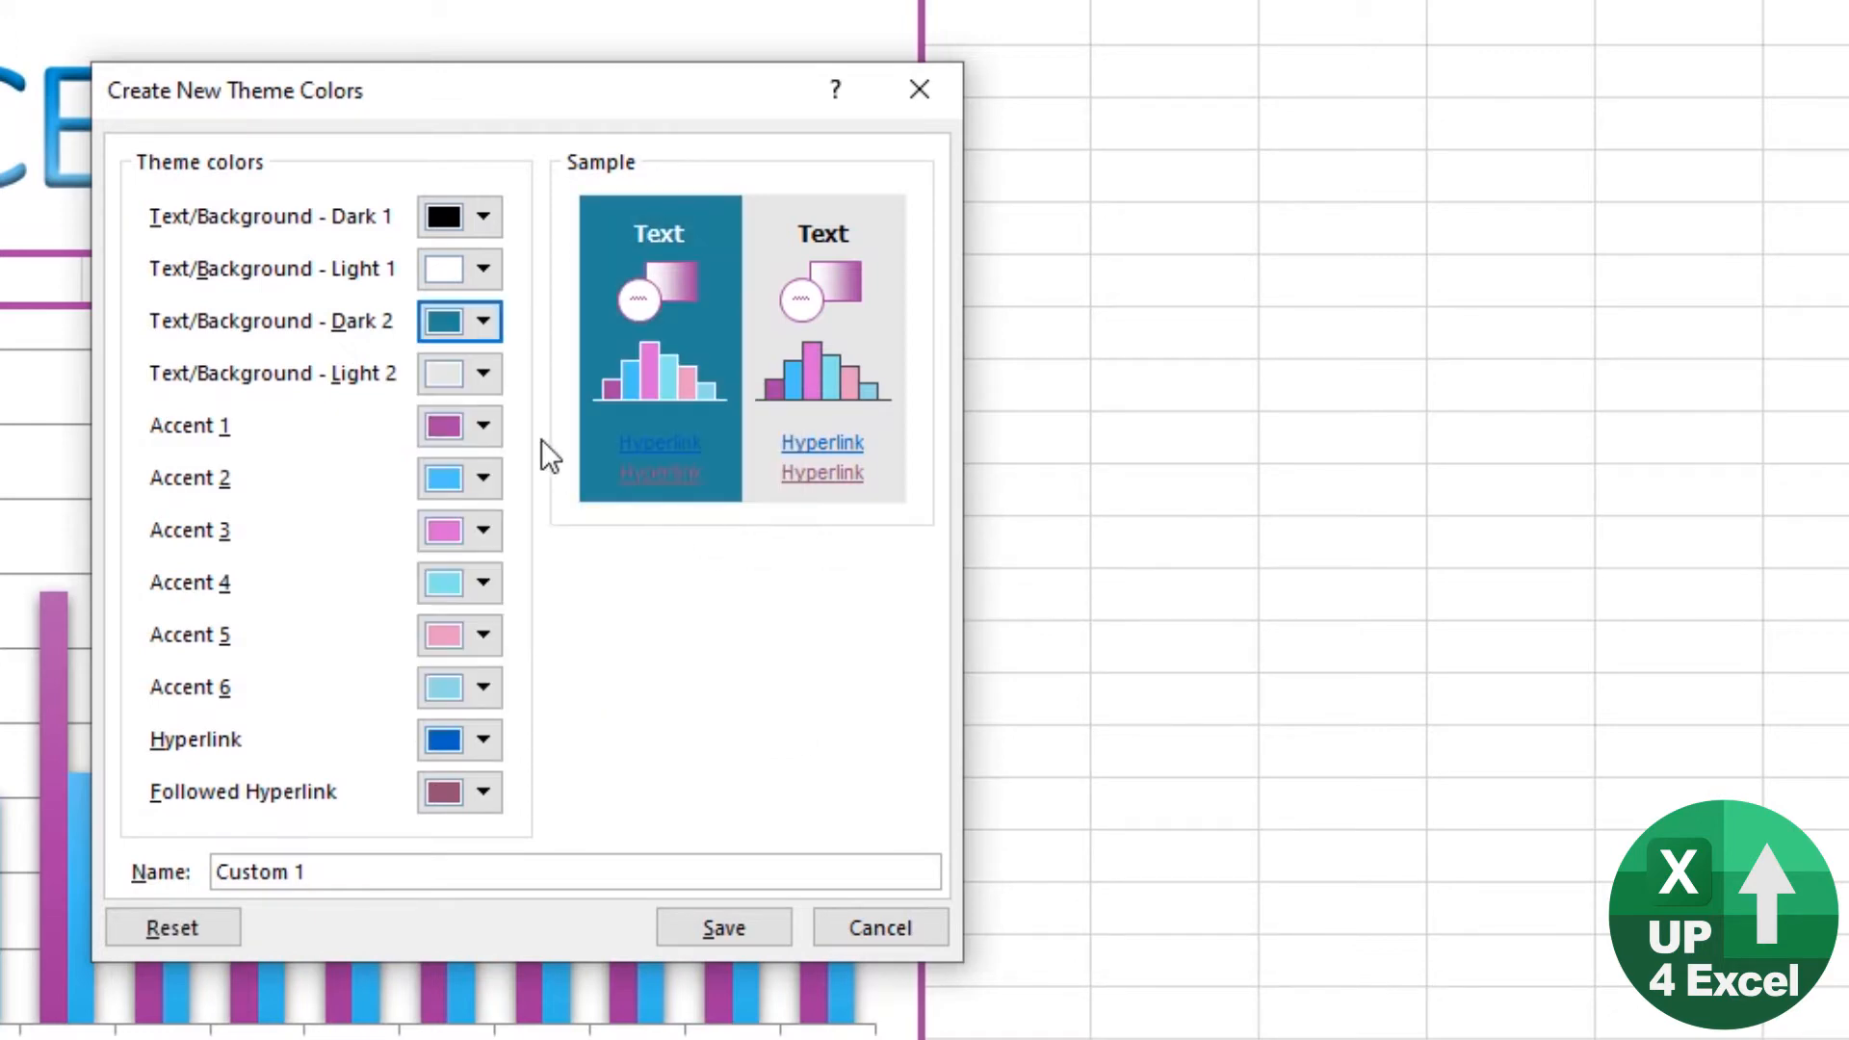
# Step: Set Text/Background - Light 2 to the lightest tint of Accent 6 and the Hyperlink color to a lighter tint of its blue
pyautogui.click(485, 374)
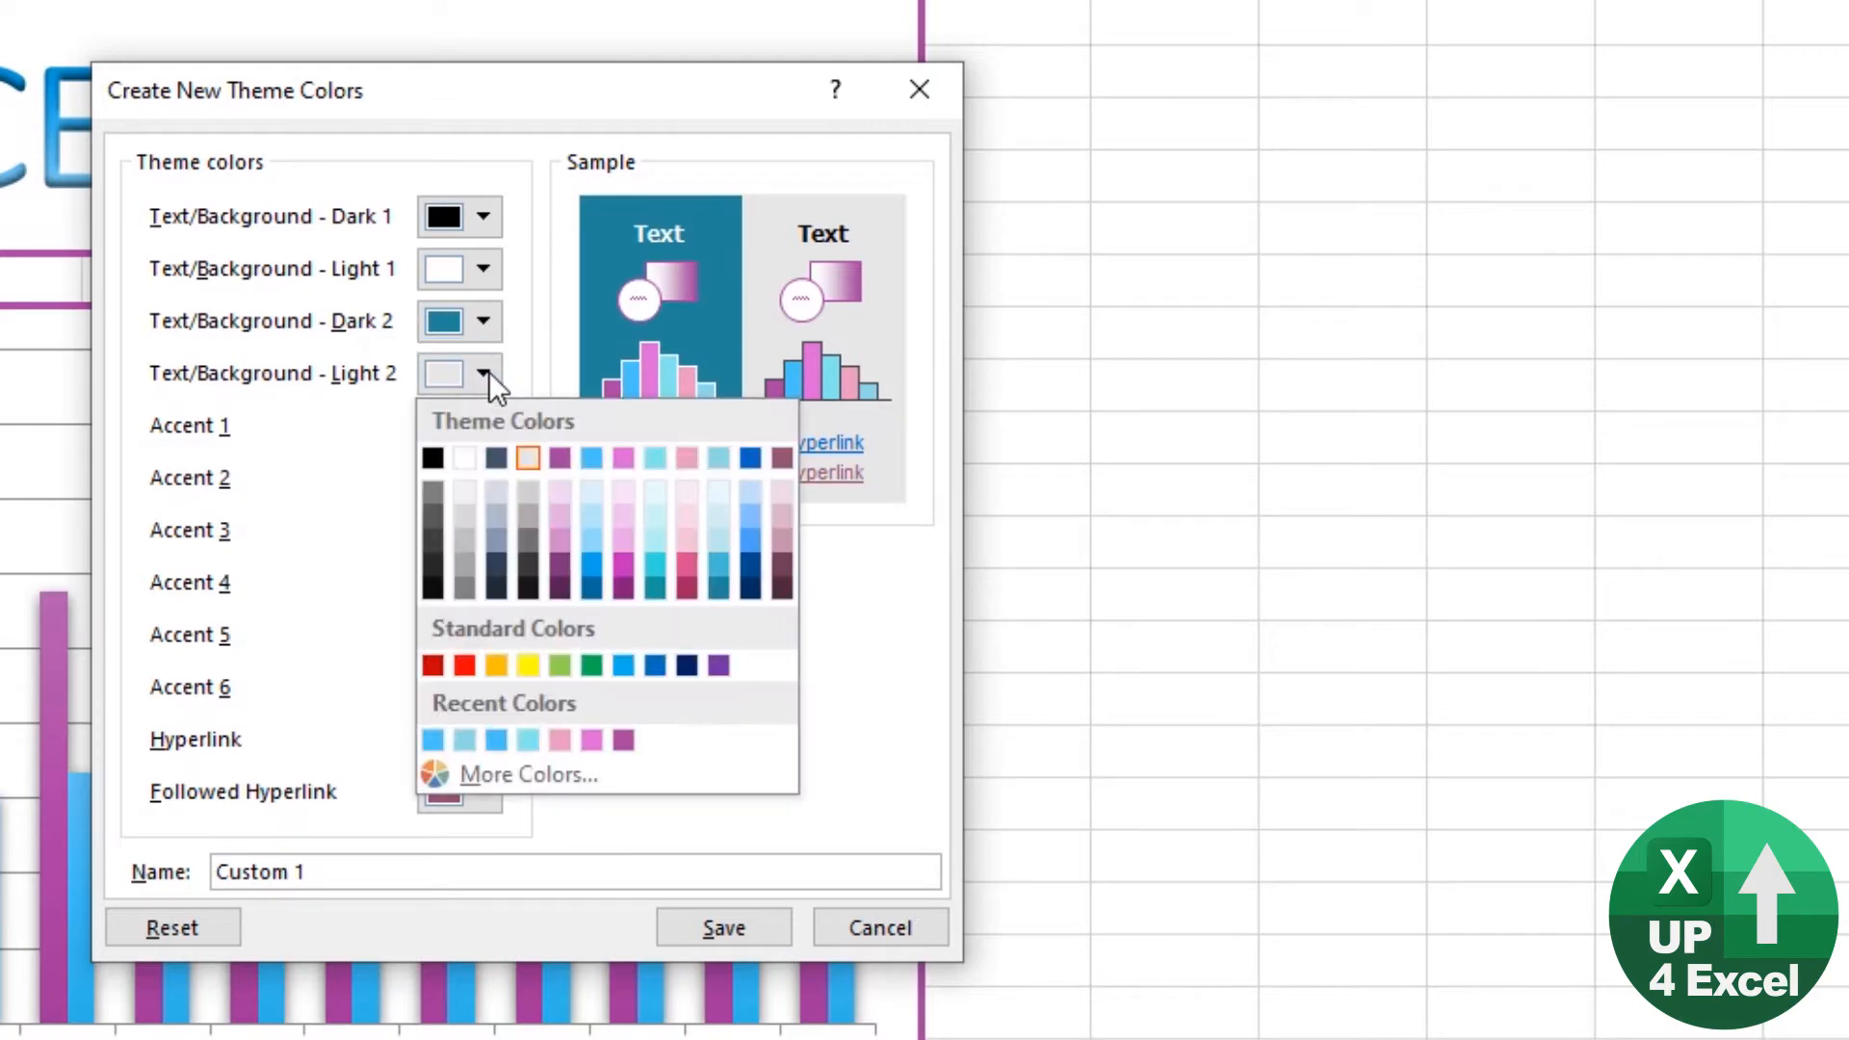
pyautogui.click(728, 522)
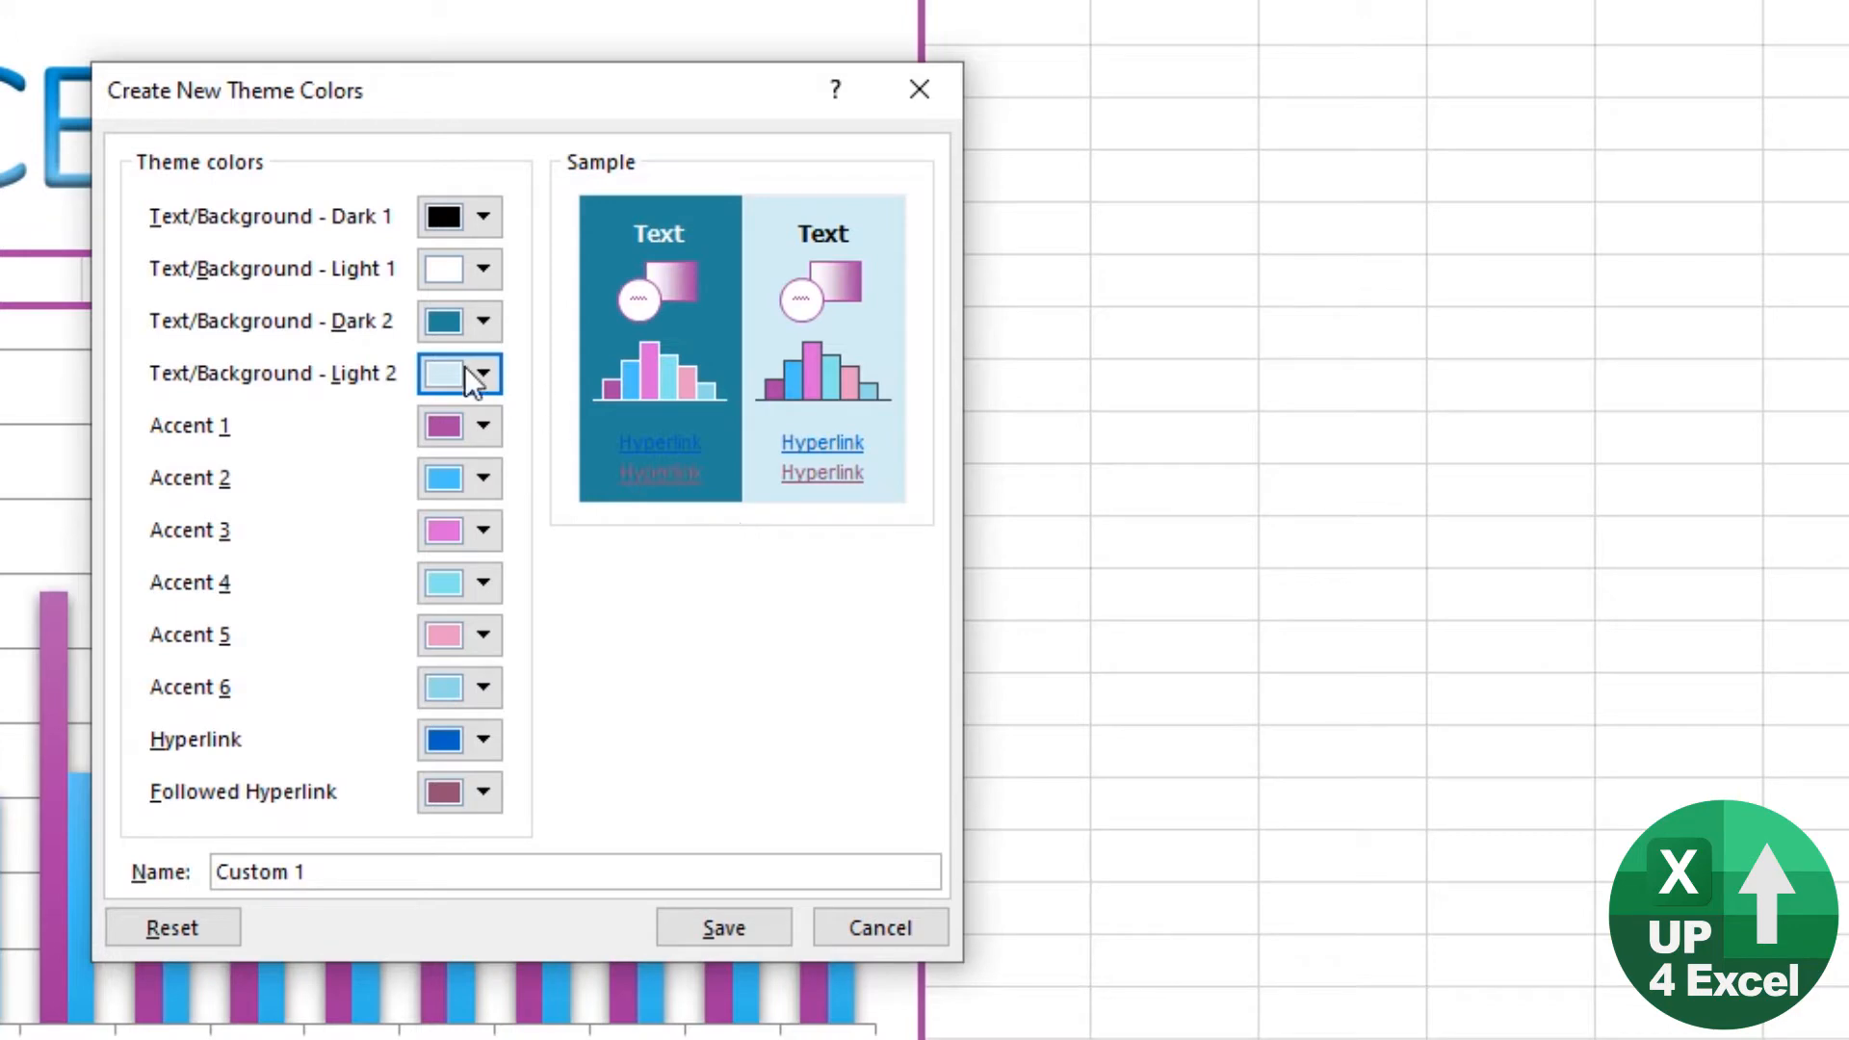
pyautogui.click(491, 376)
pyautogui.click(720, 495)
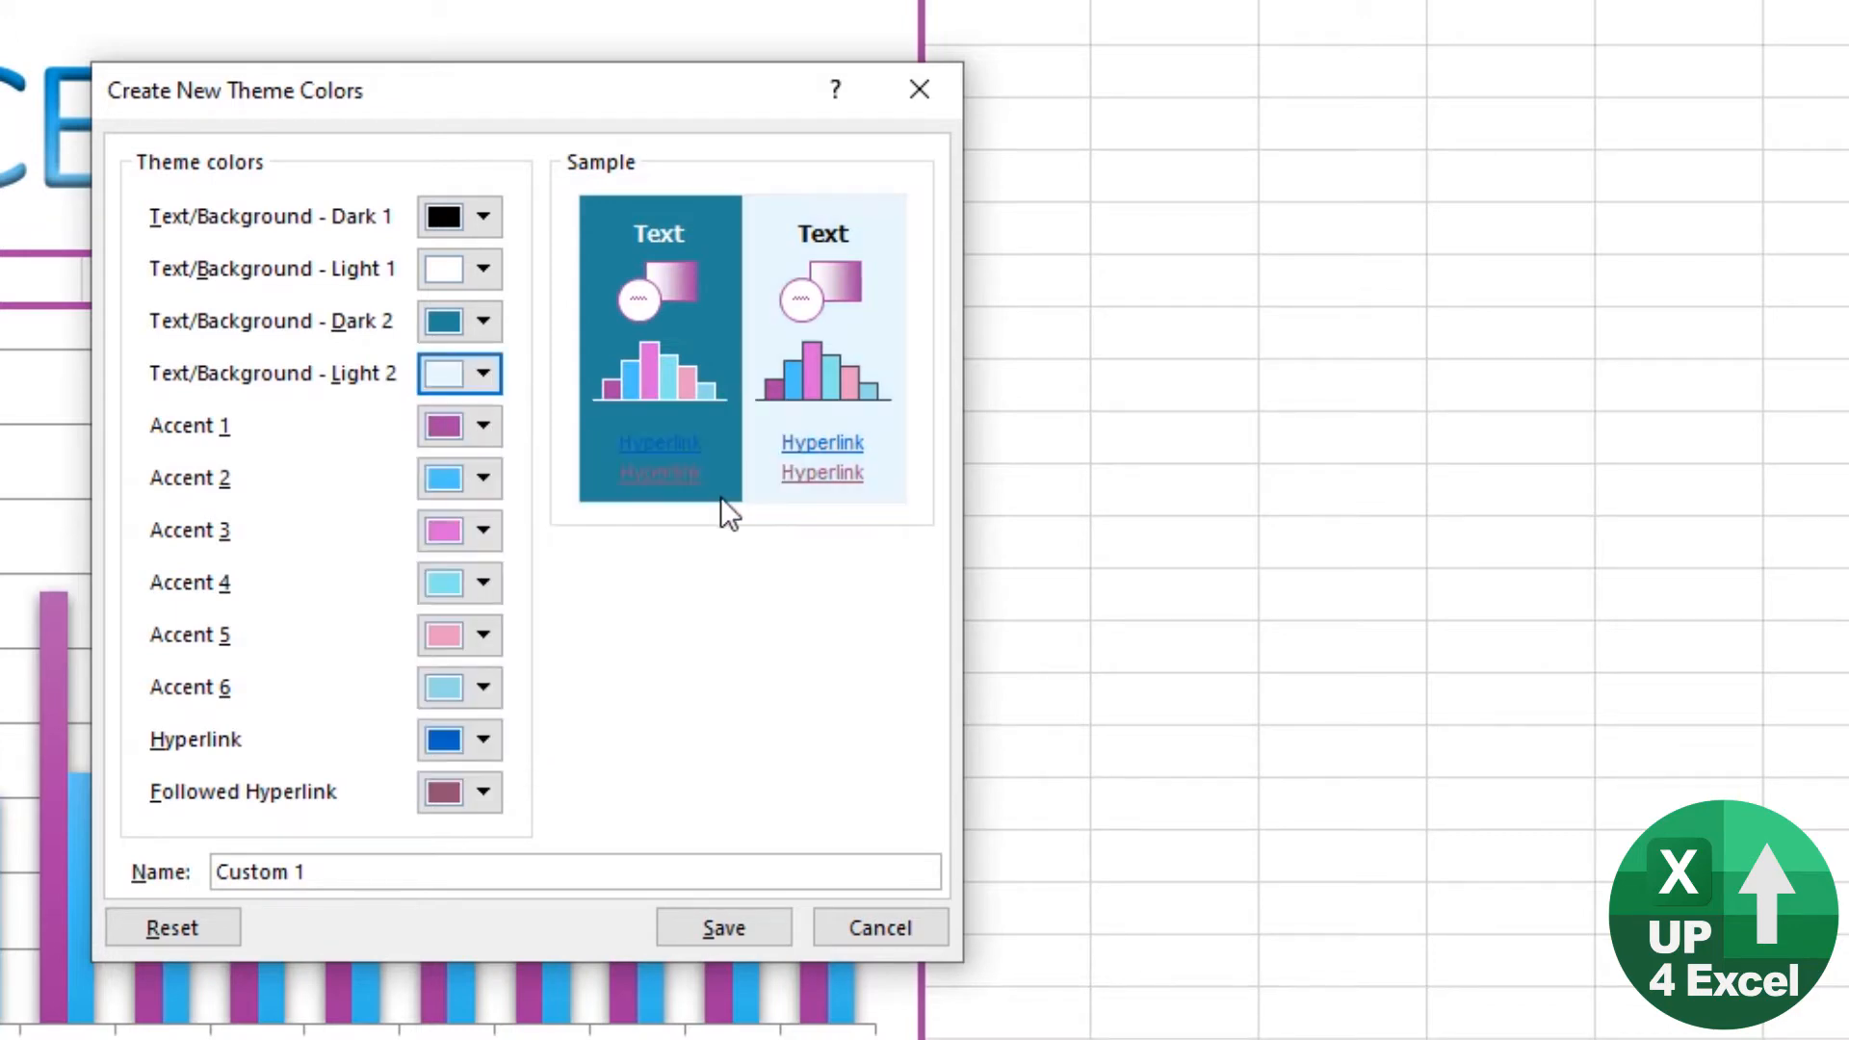
pyautogui.click(487, 742)
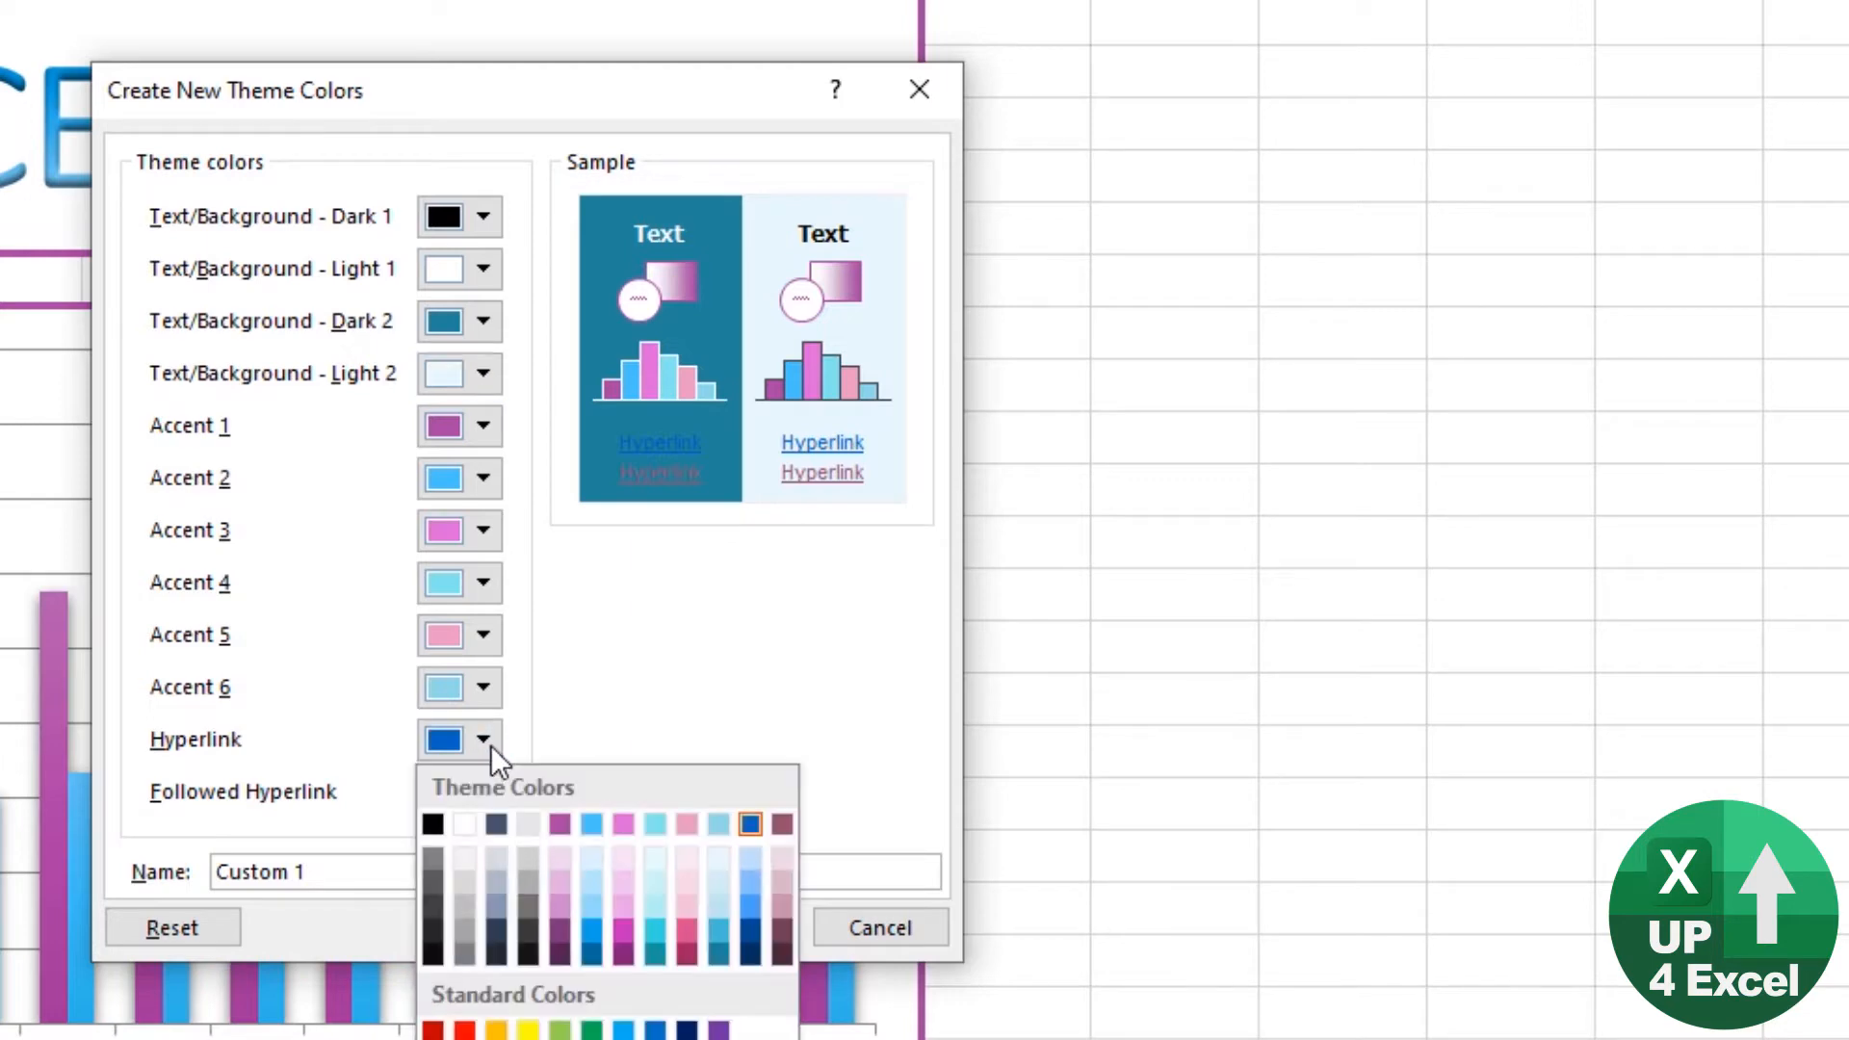
pyautogui.click(750, 906)
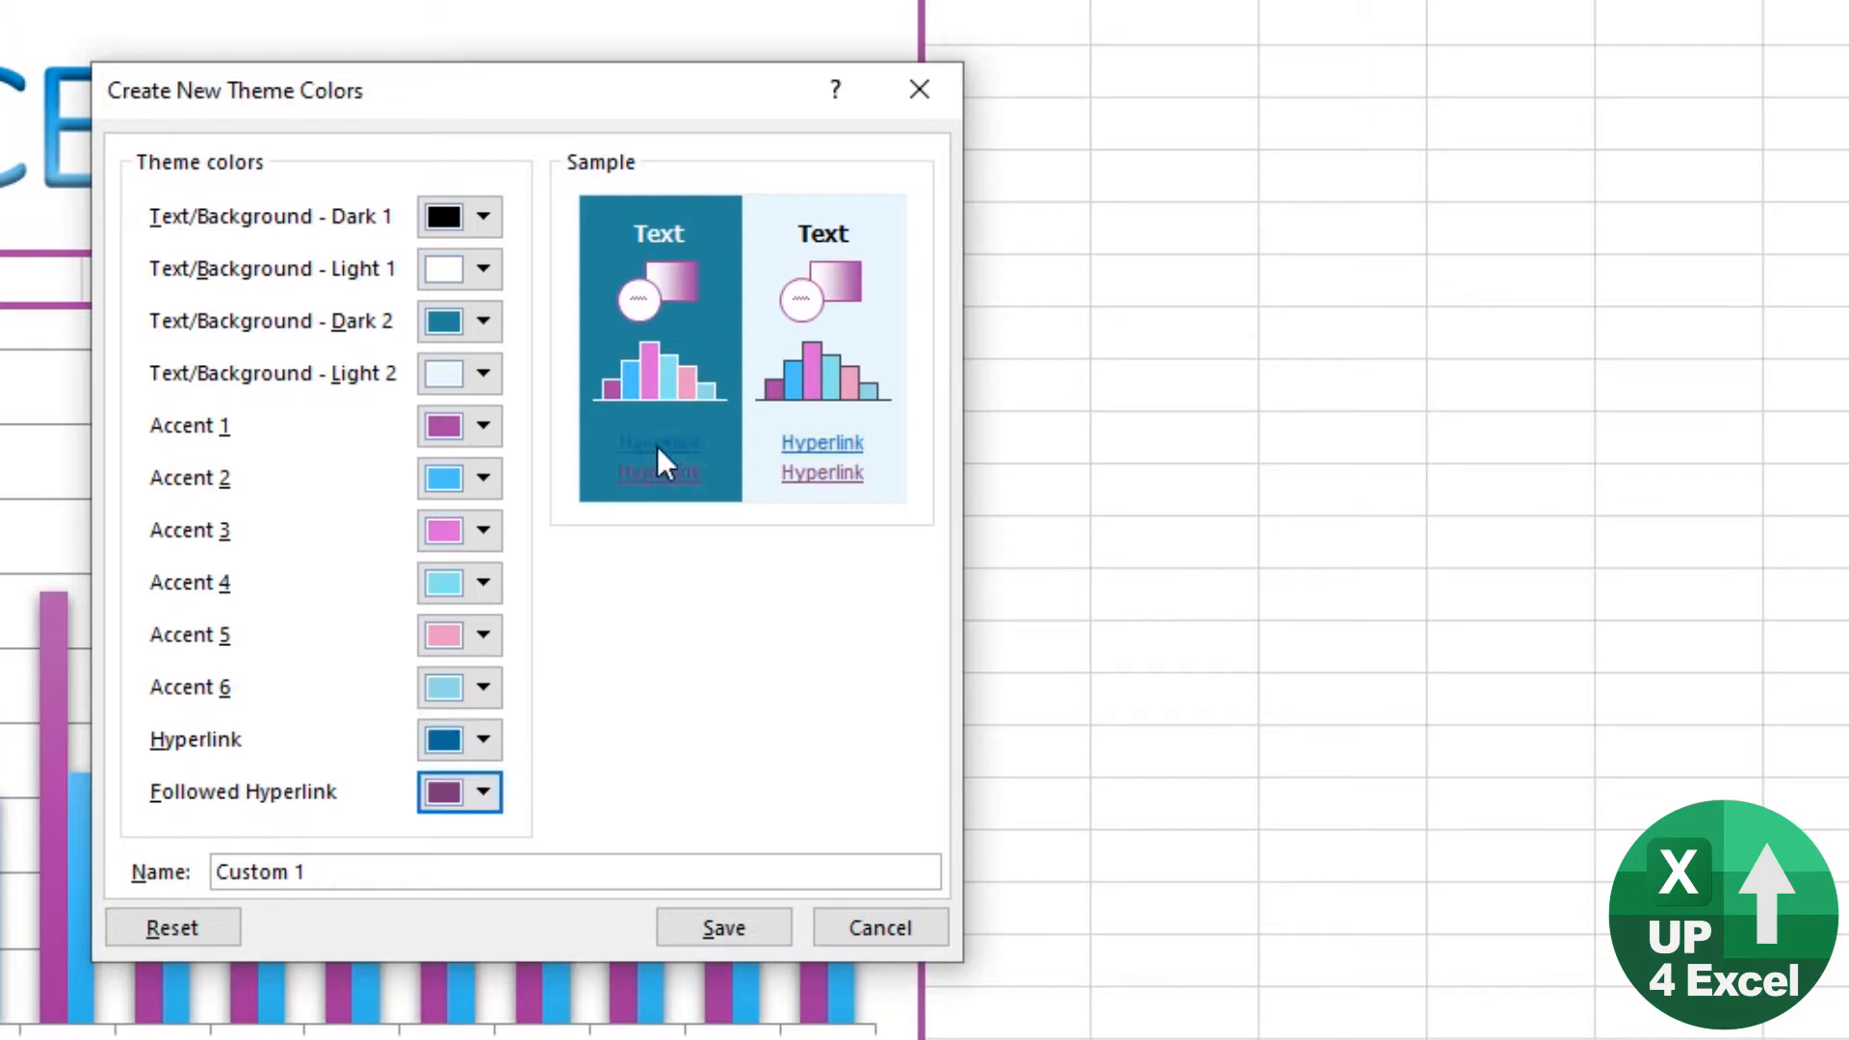
# Step: Set the Hyperlink color to a darker shade of Accent 2 and save the theme color set as FROZEN II v2
pyautogui.click(488, 741)
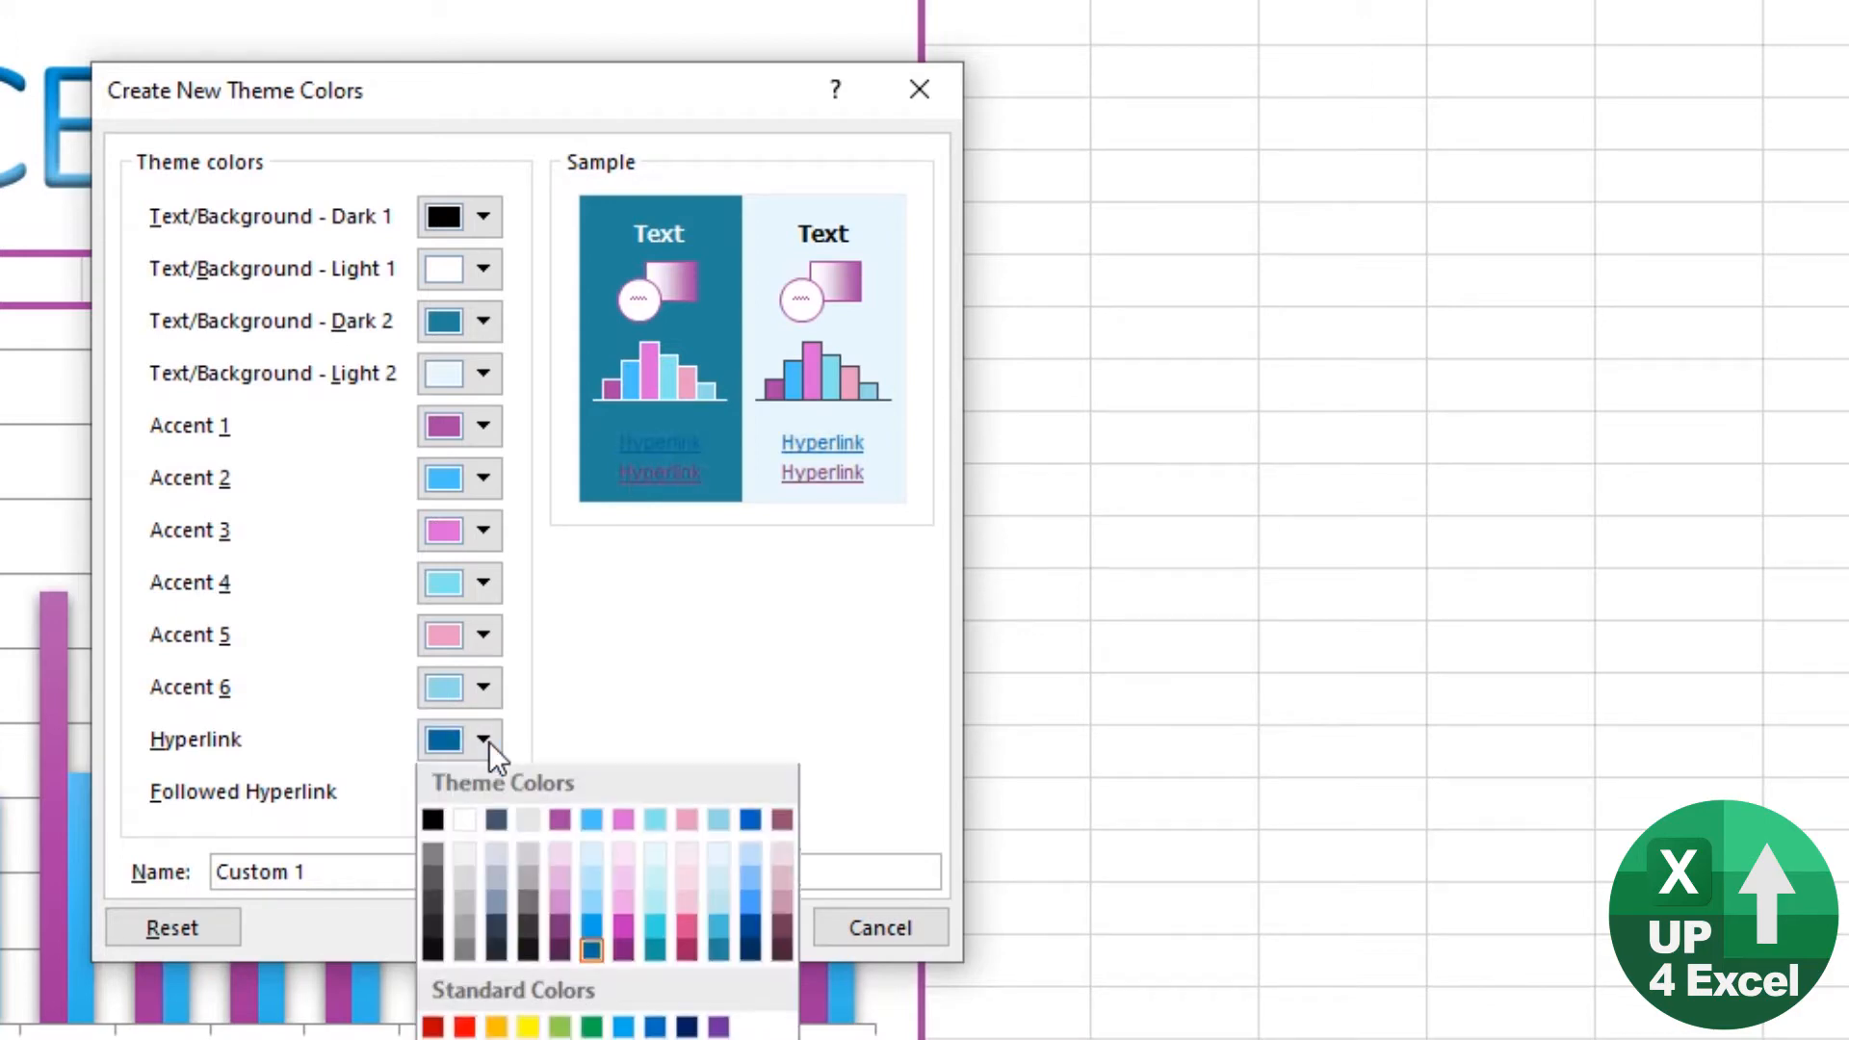
pyautogui.click(591, 928)
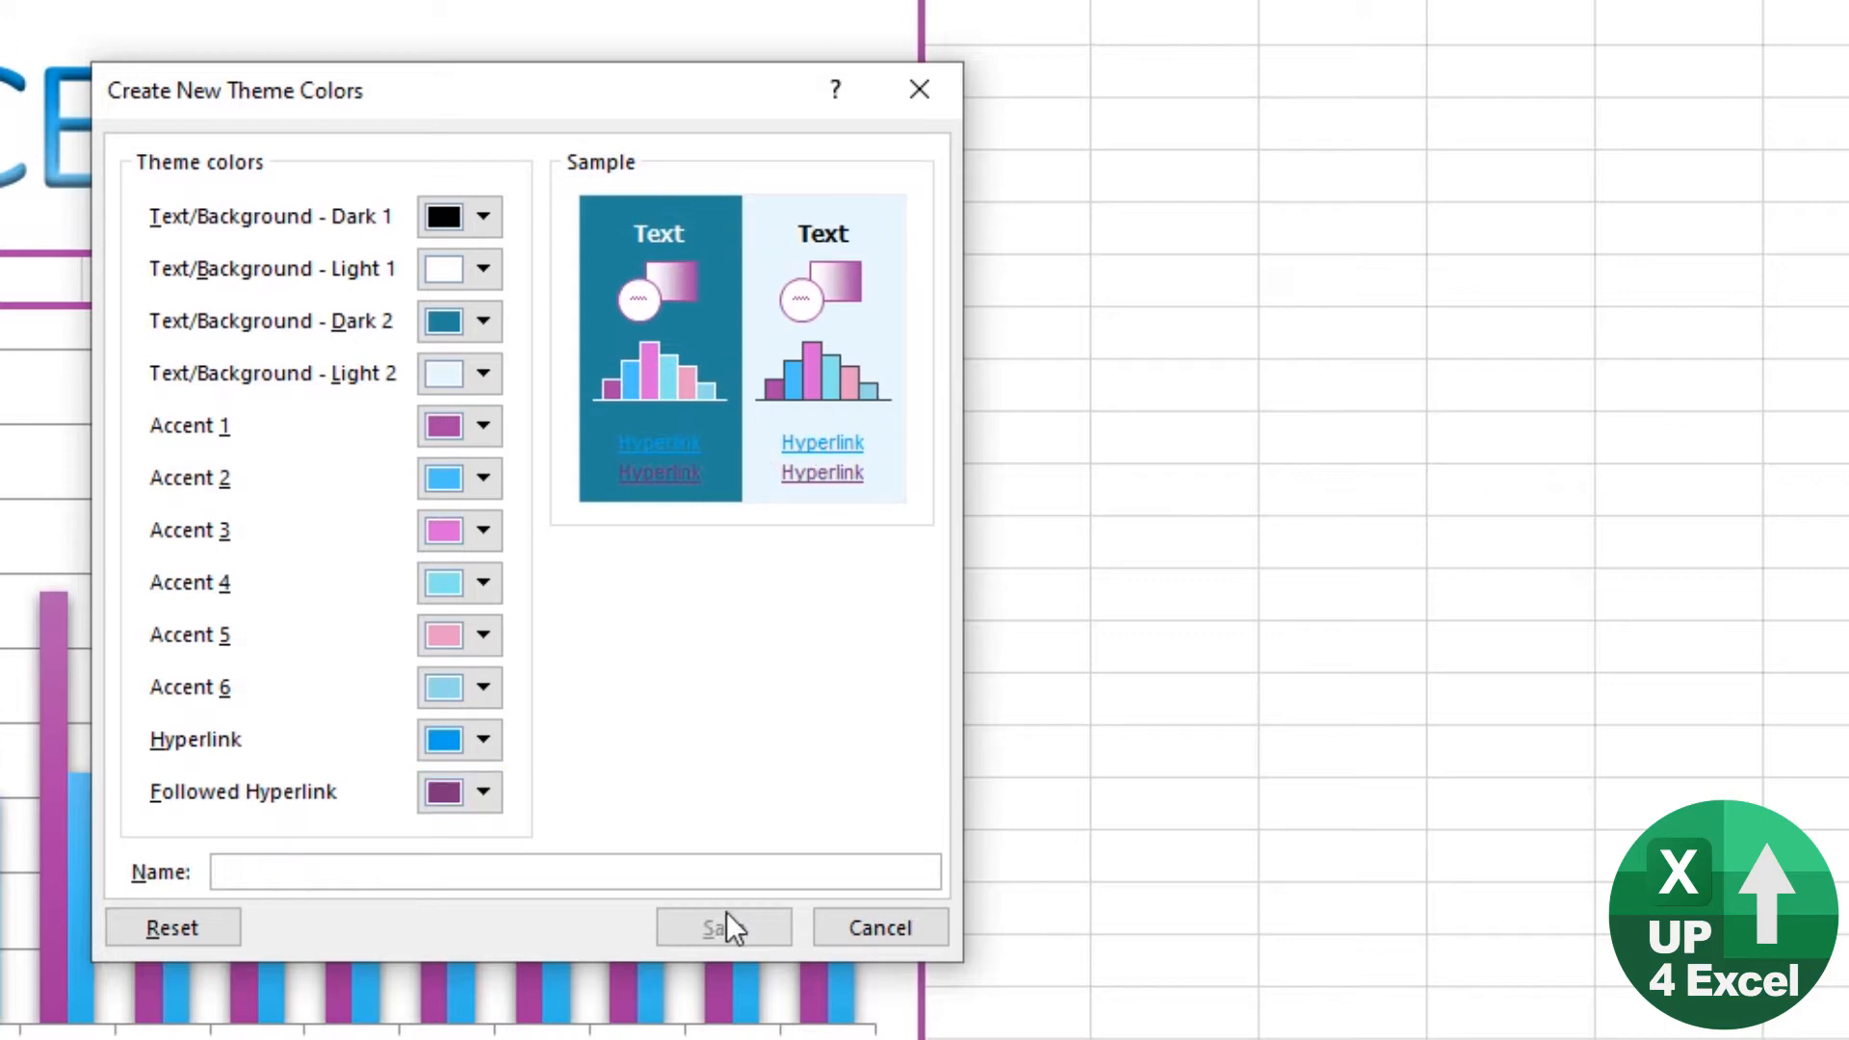
pyautogui.write('FROX')
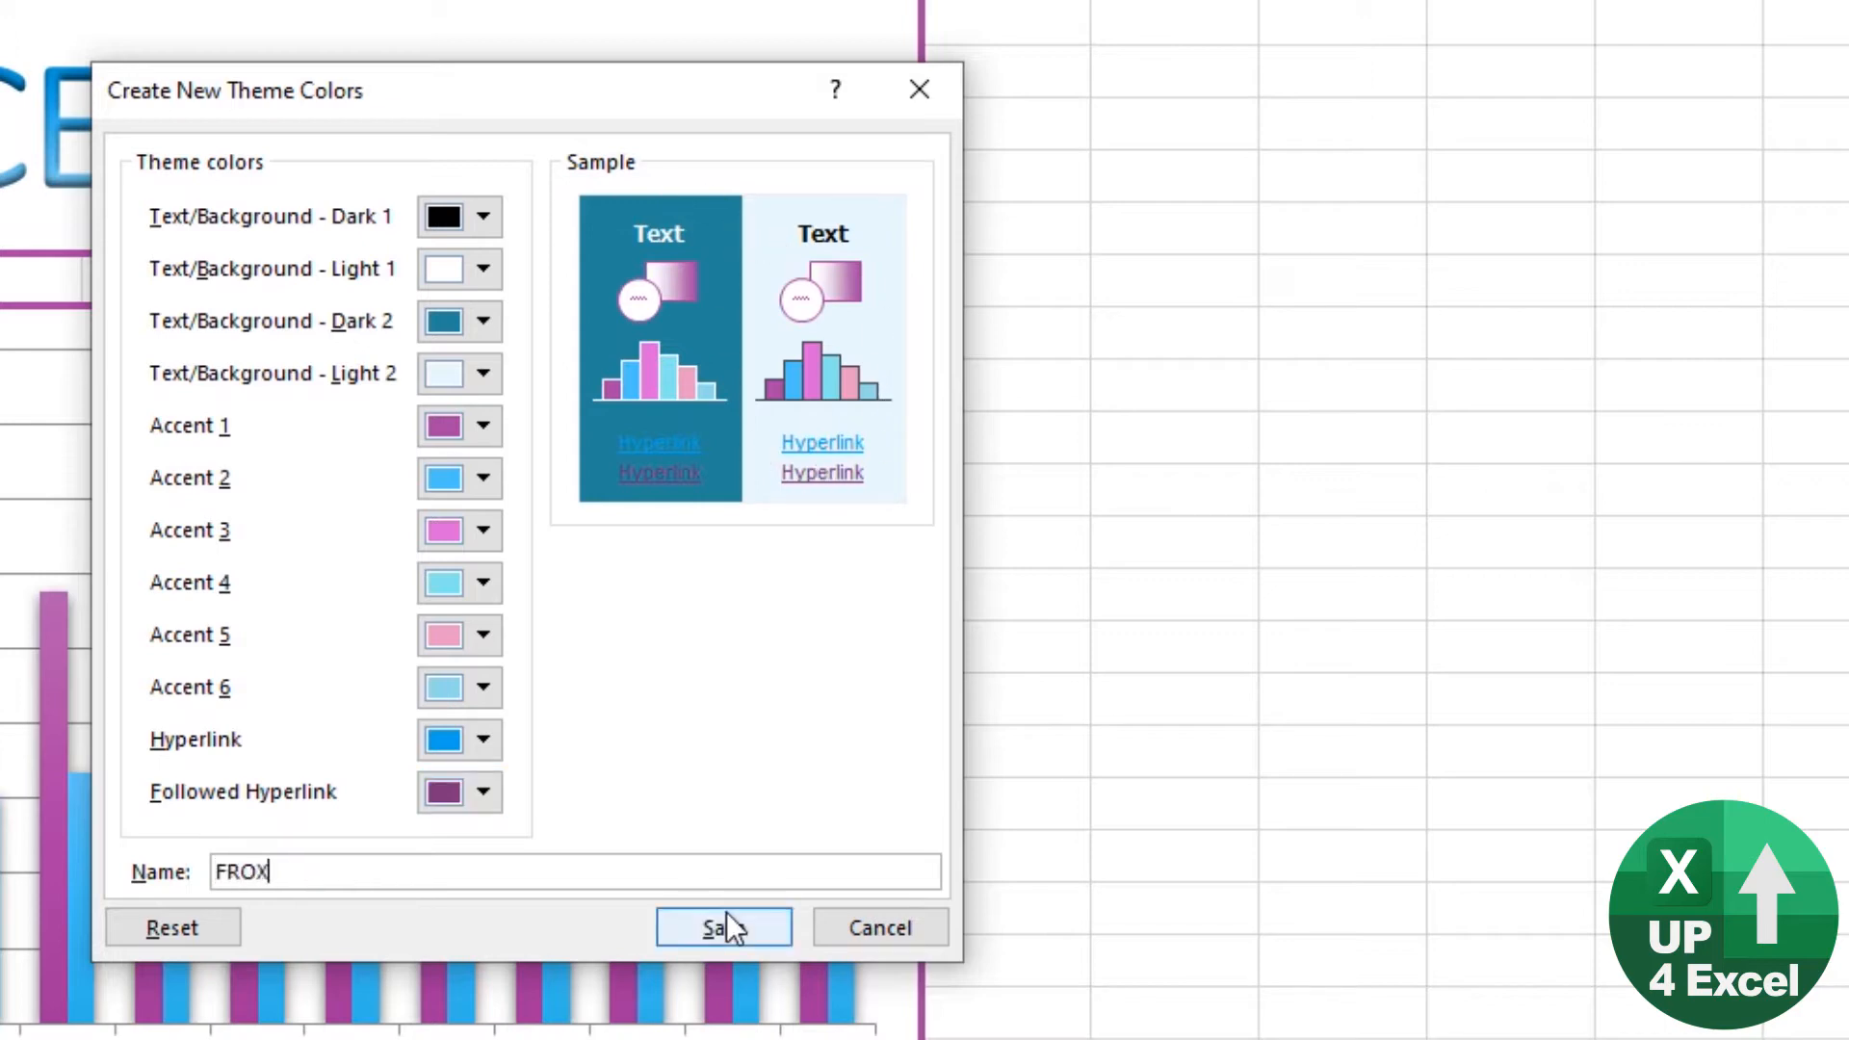
pyautogui.press('BackSpace')
pyautogui.write('ZEN')
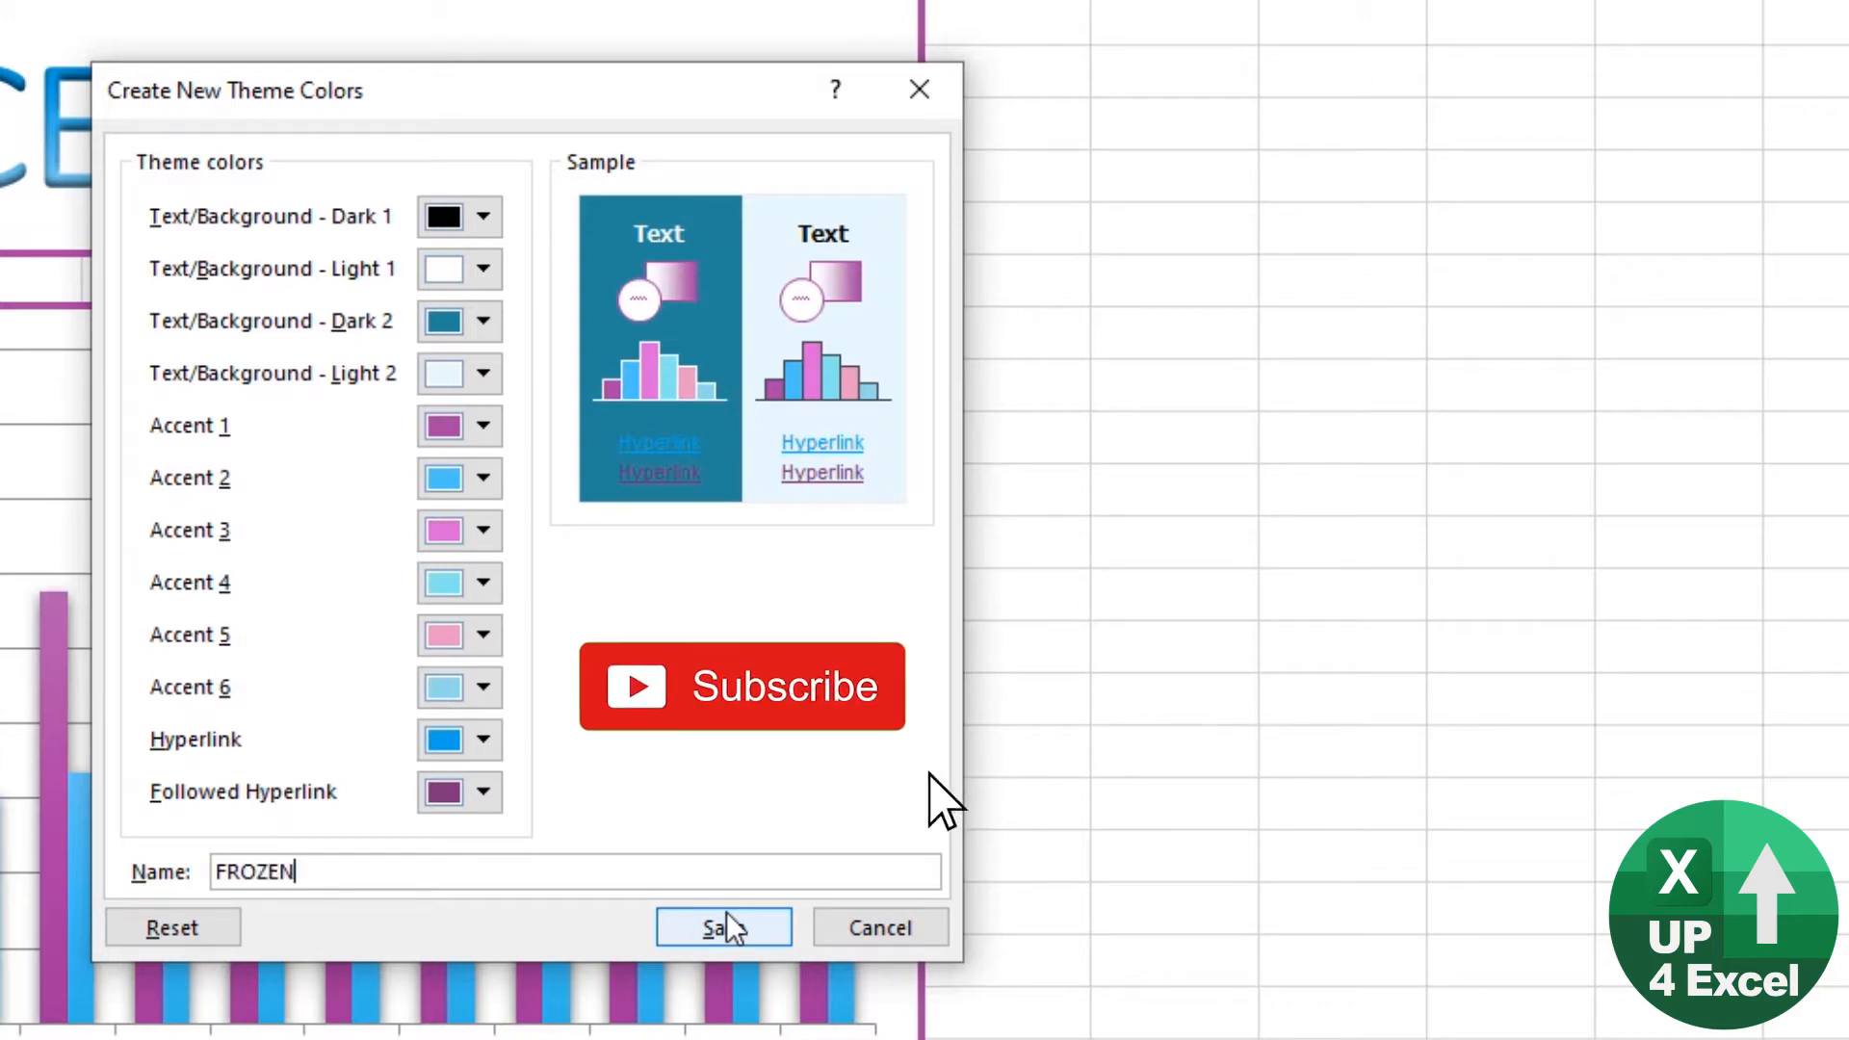
pyautogui.write(' II')
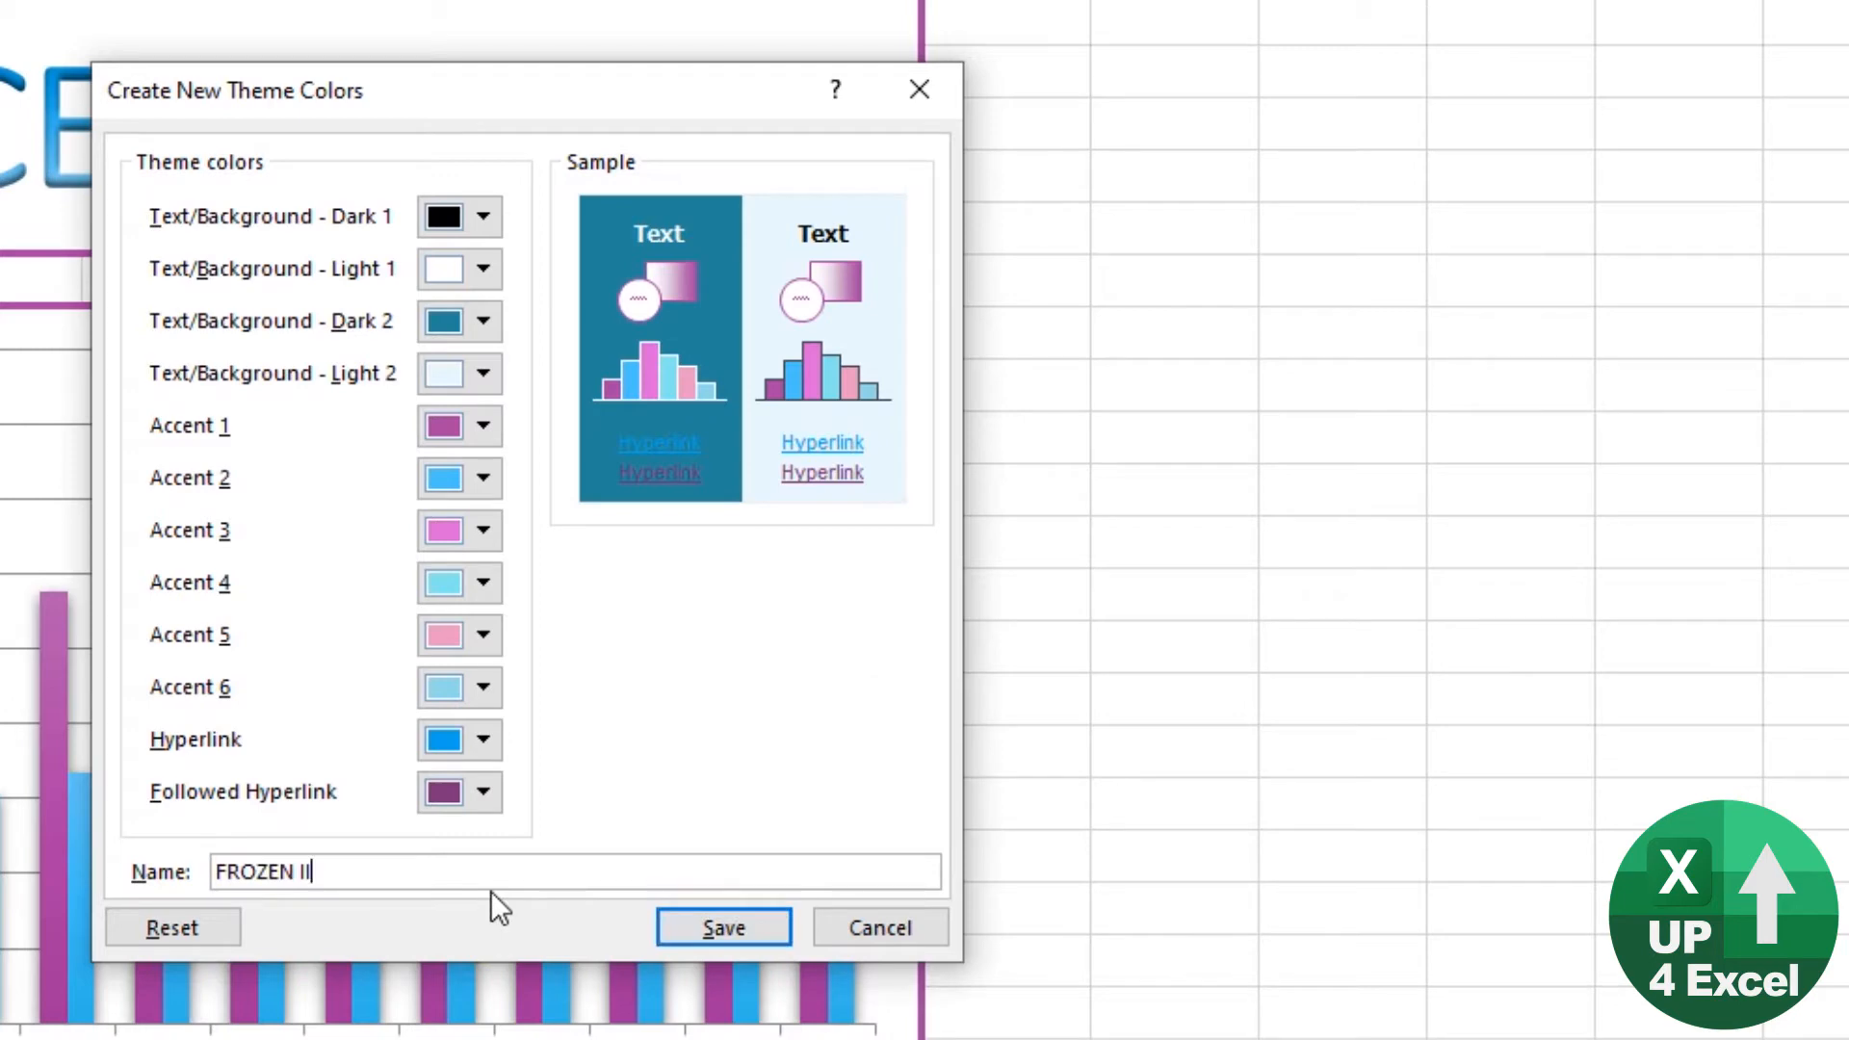
pyautogui.write(' v2')
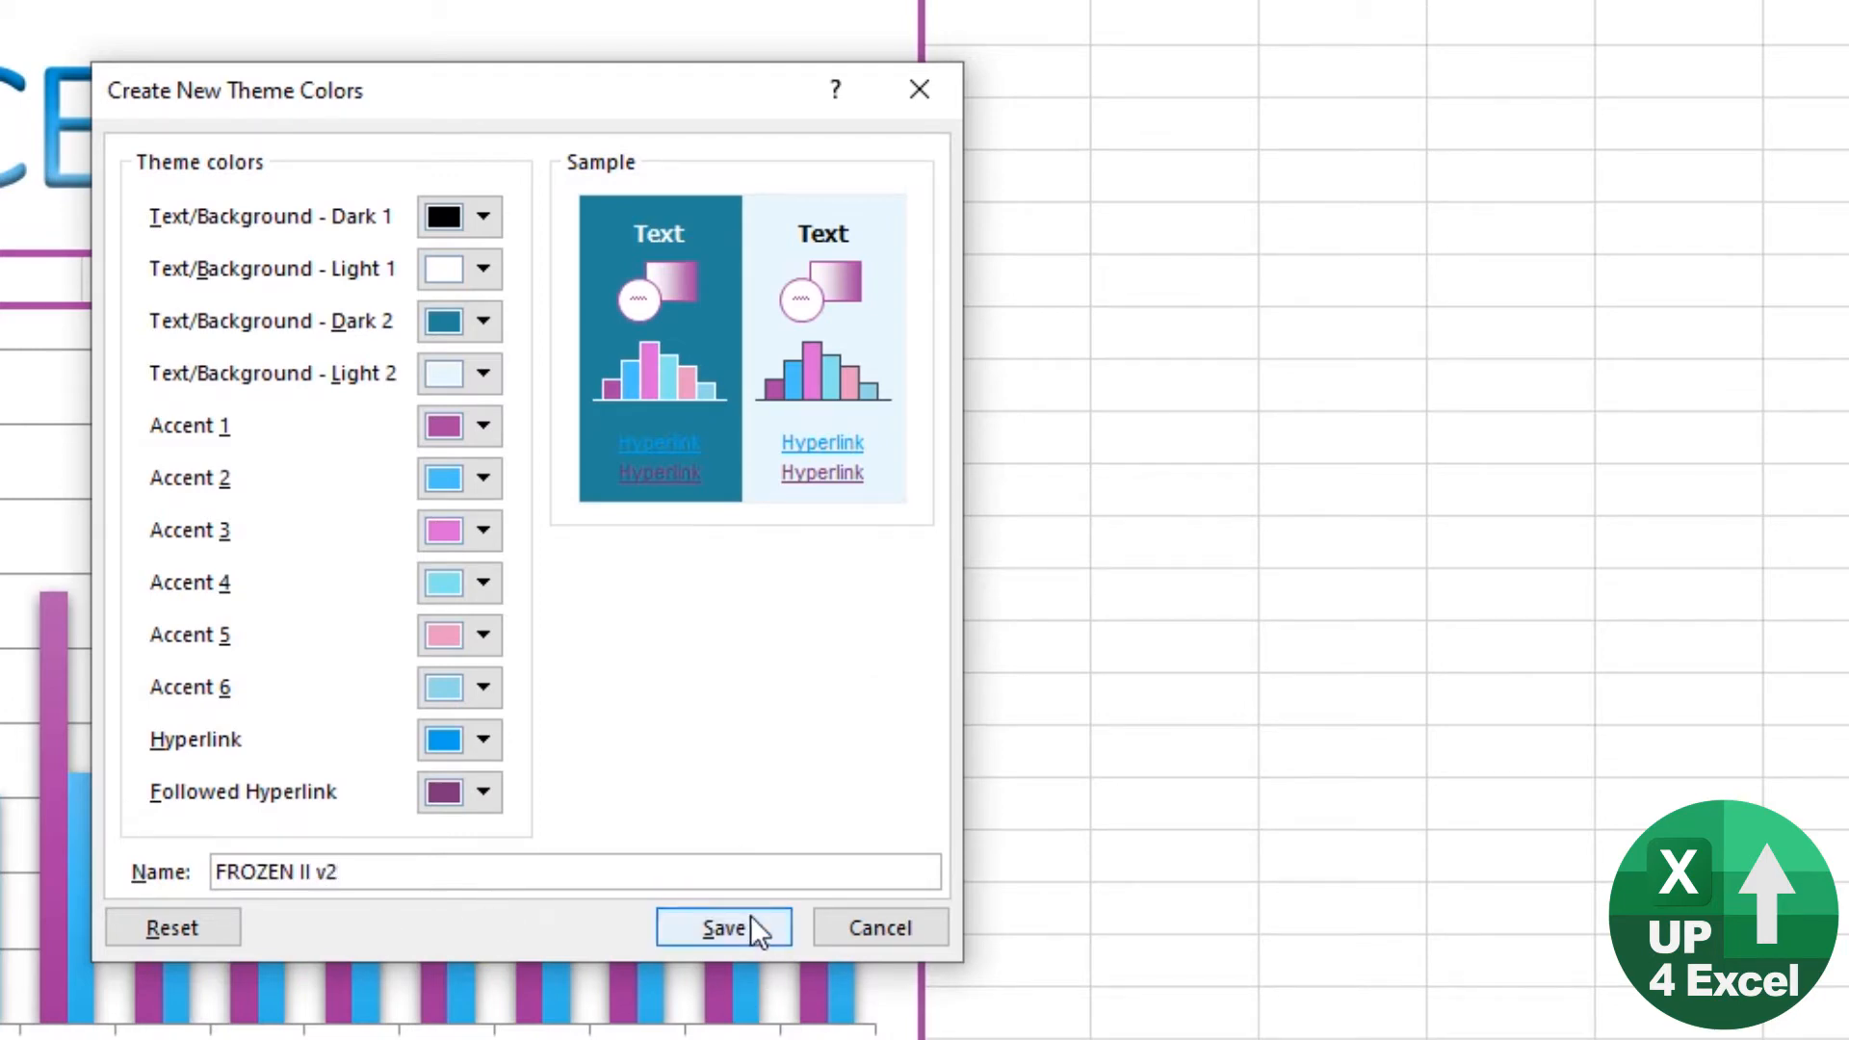
pyautogui.click(725, 927)
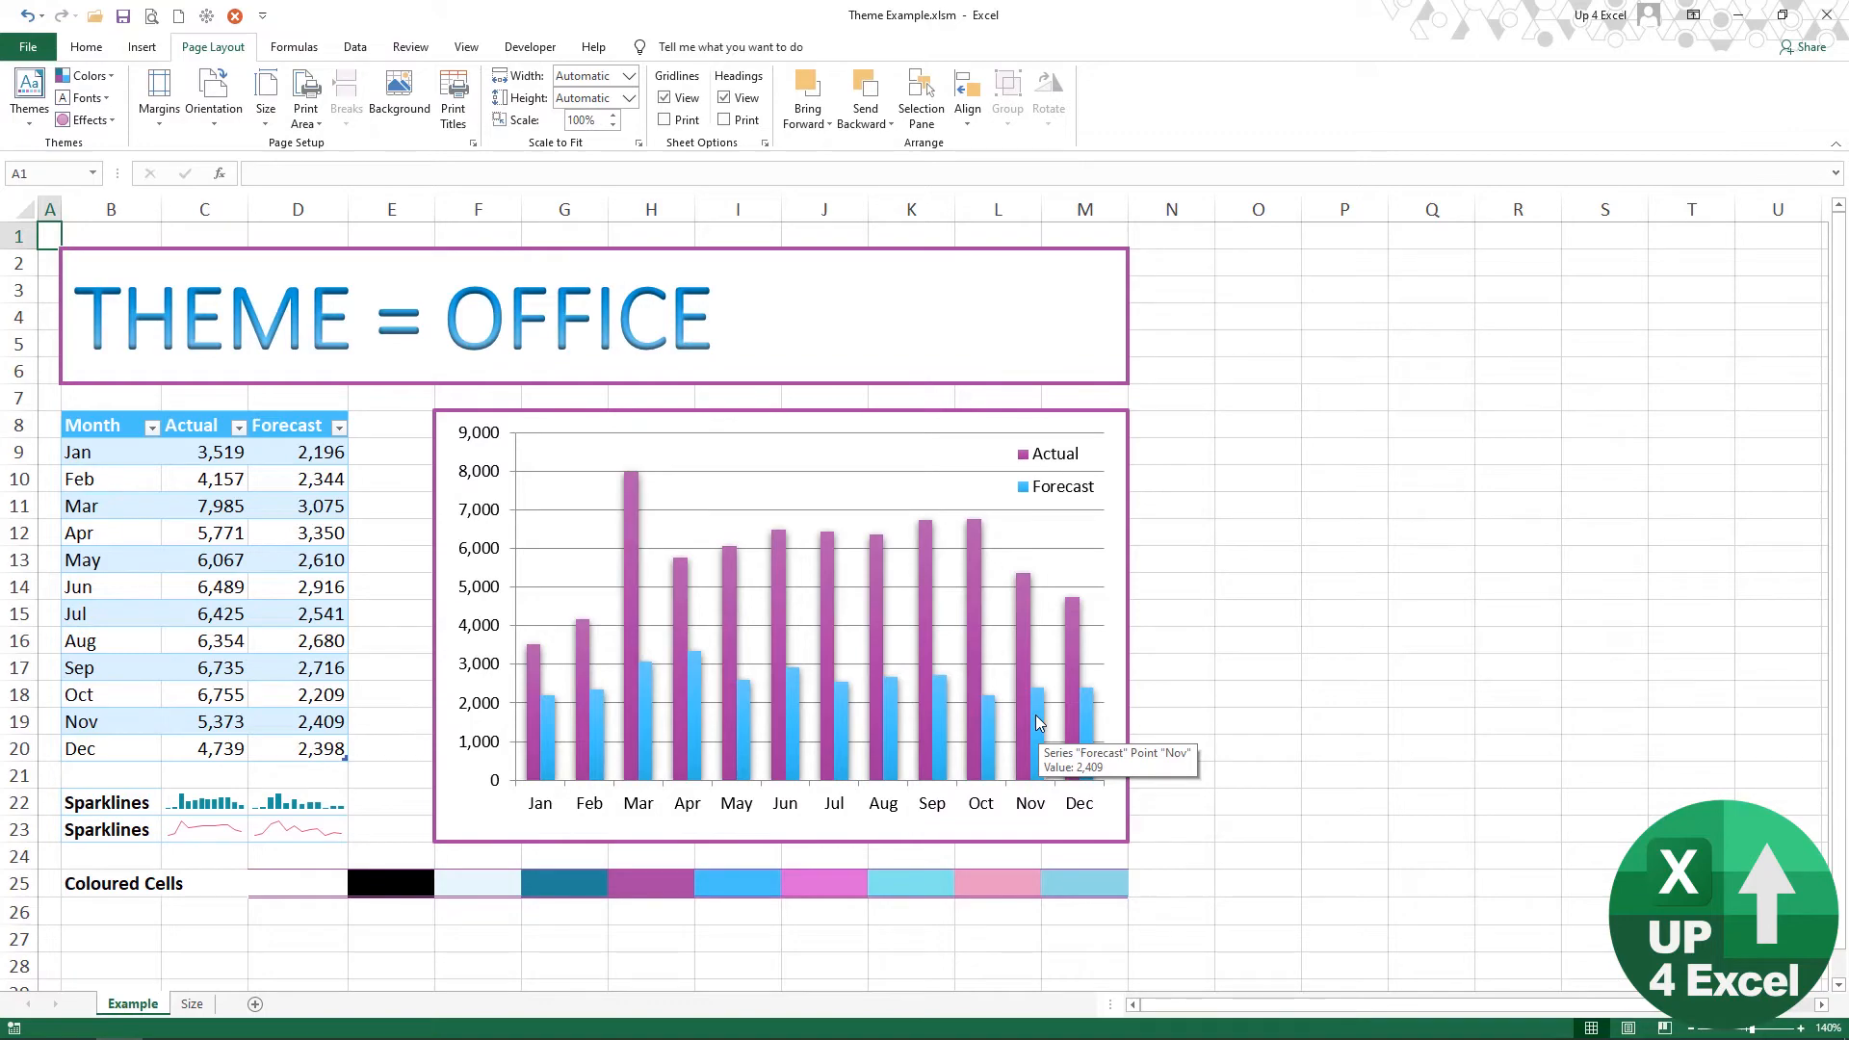
# Step: Switch to the browser's FontSpace Frozen Fonts page and download the Frozito font
pyautogui.hotkey('alt', 'Tab')
pyautogui.hotkey('alt', 'Tab')
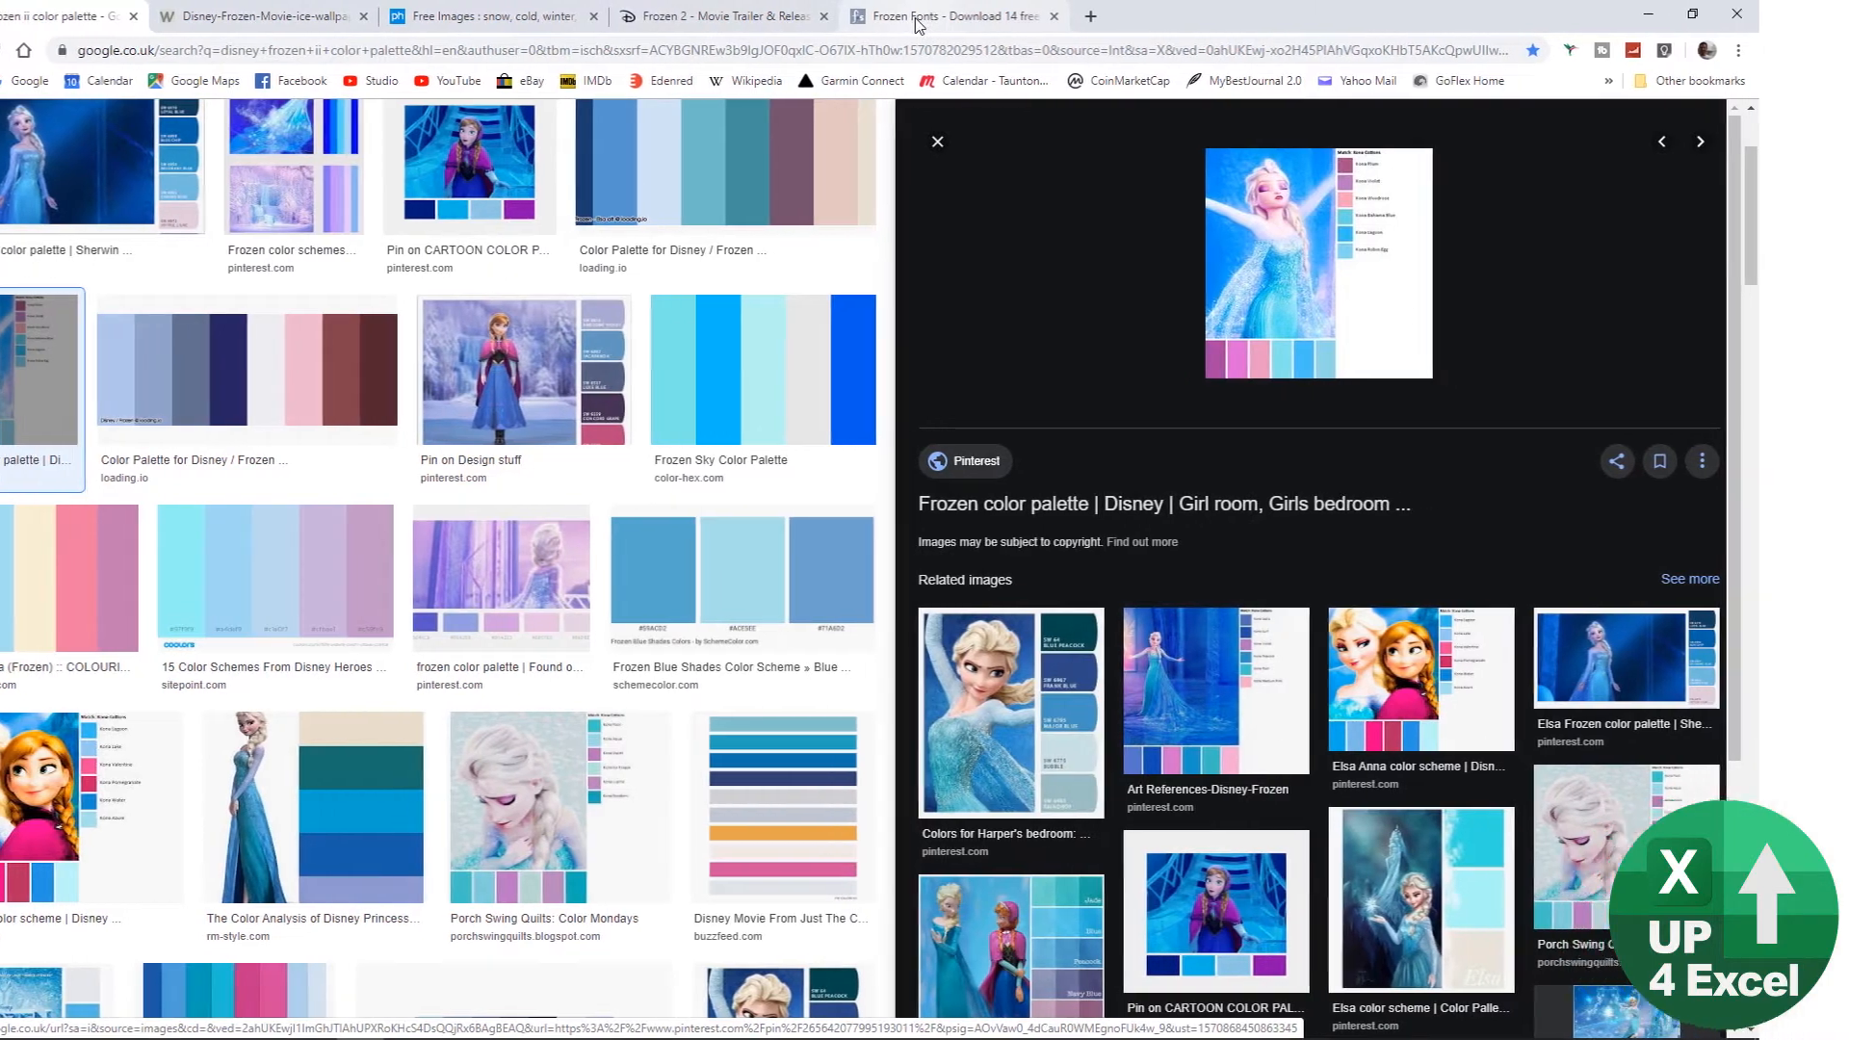
pyautogui.click(1006, 19)
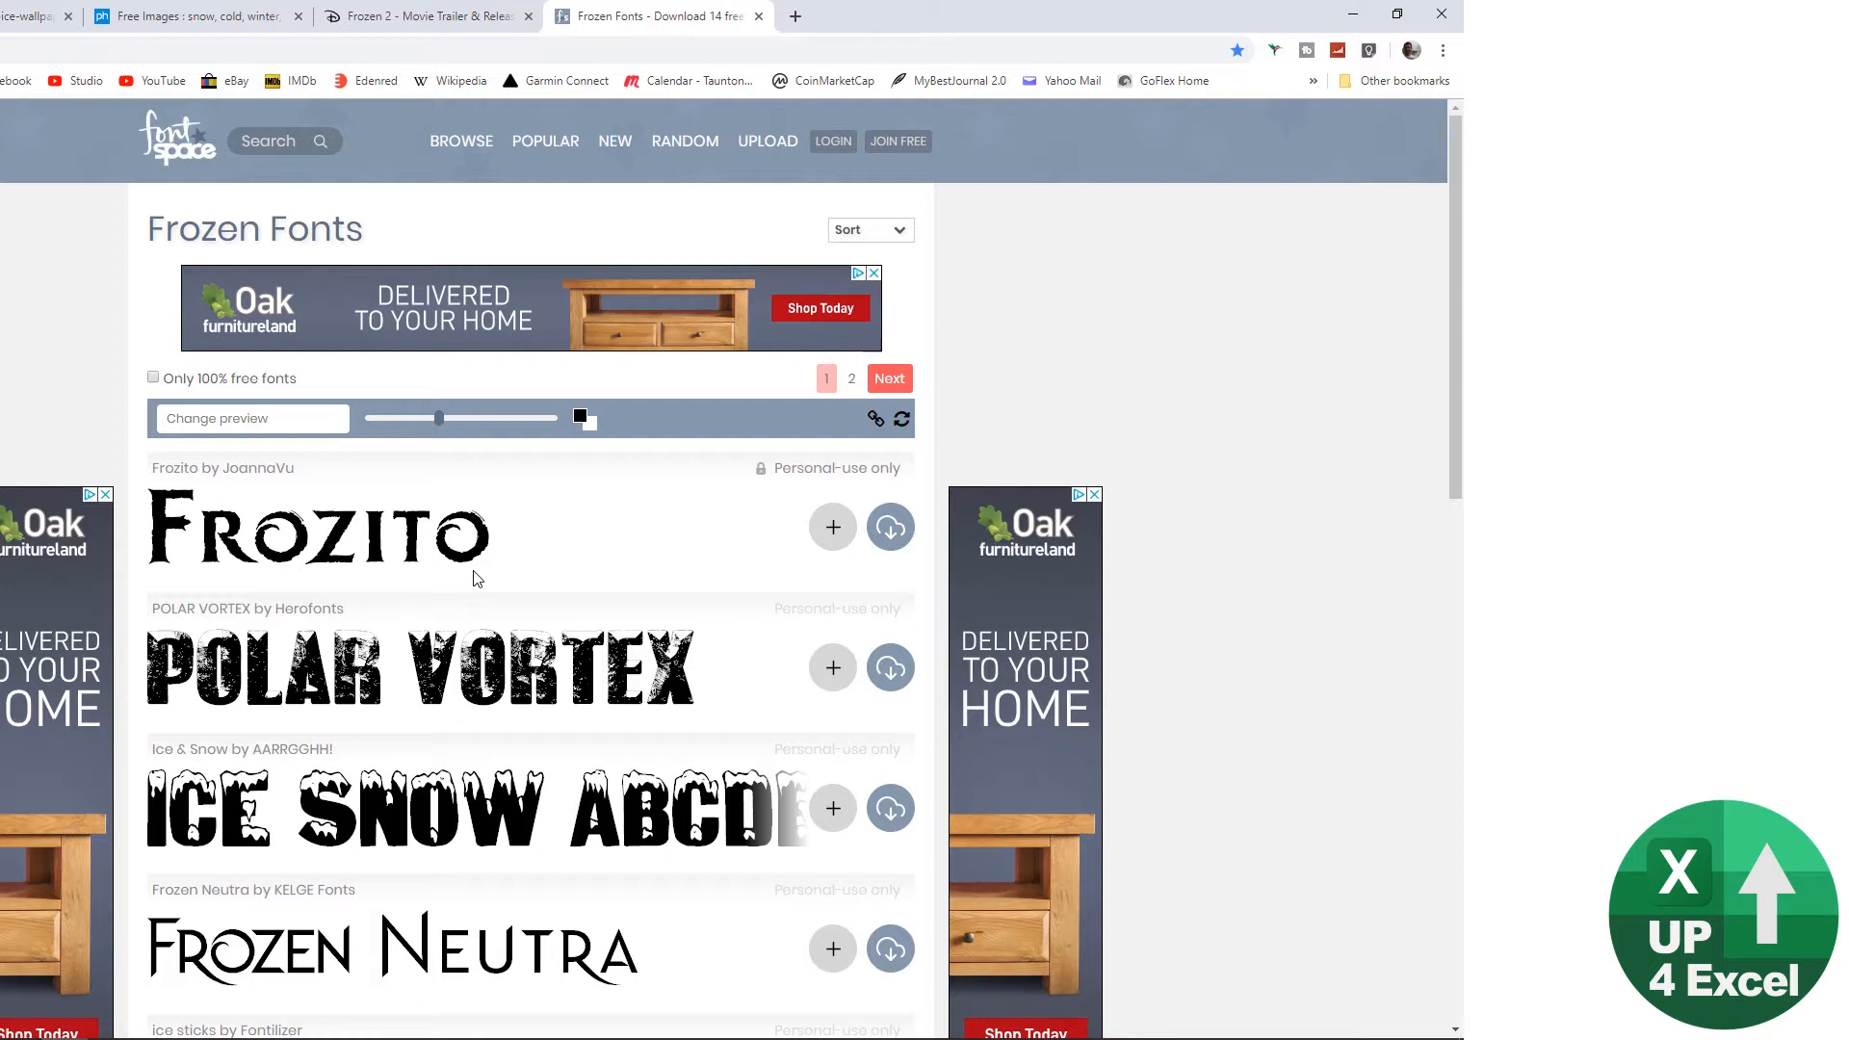
pyautogui.click(898, 537)
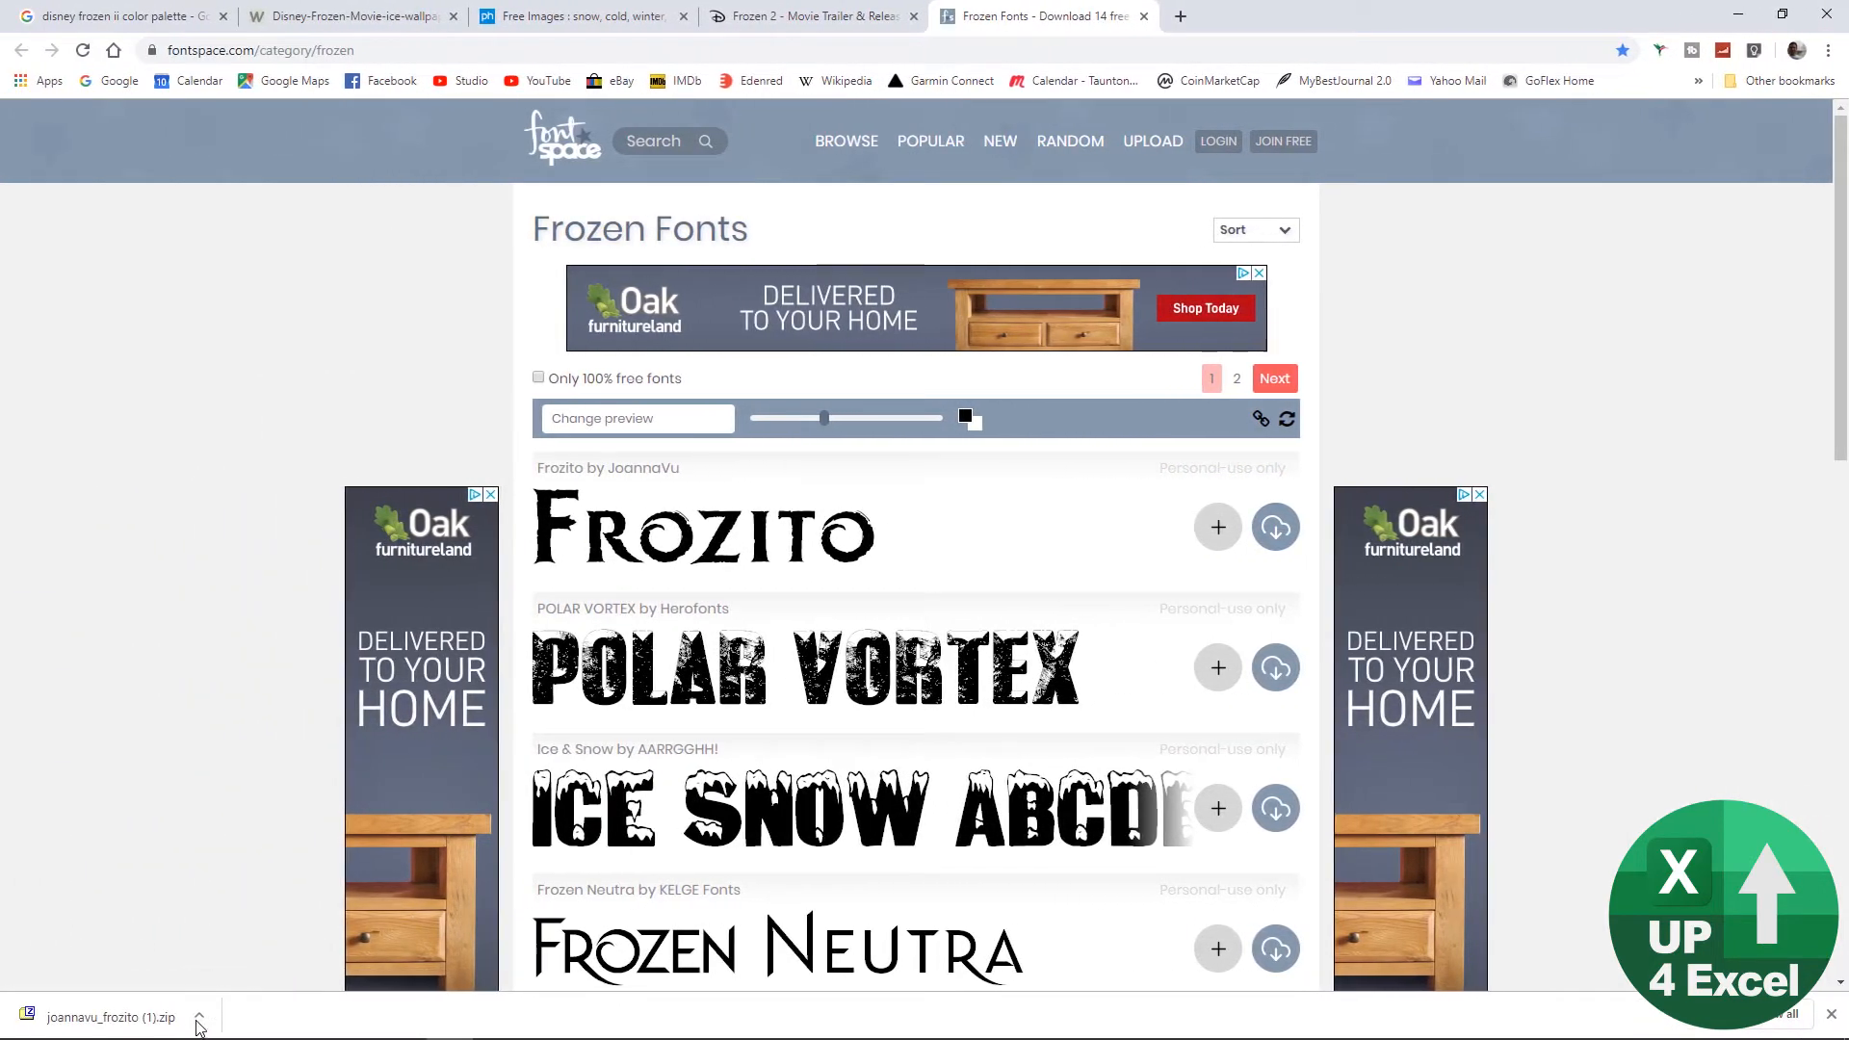
# Step: Show the downloaded joannavu_frozito (1).zip in its folder and extract its contents there
pyautogui.click(199, 1016)
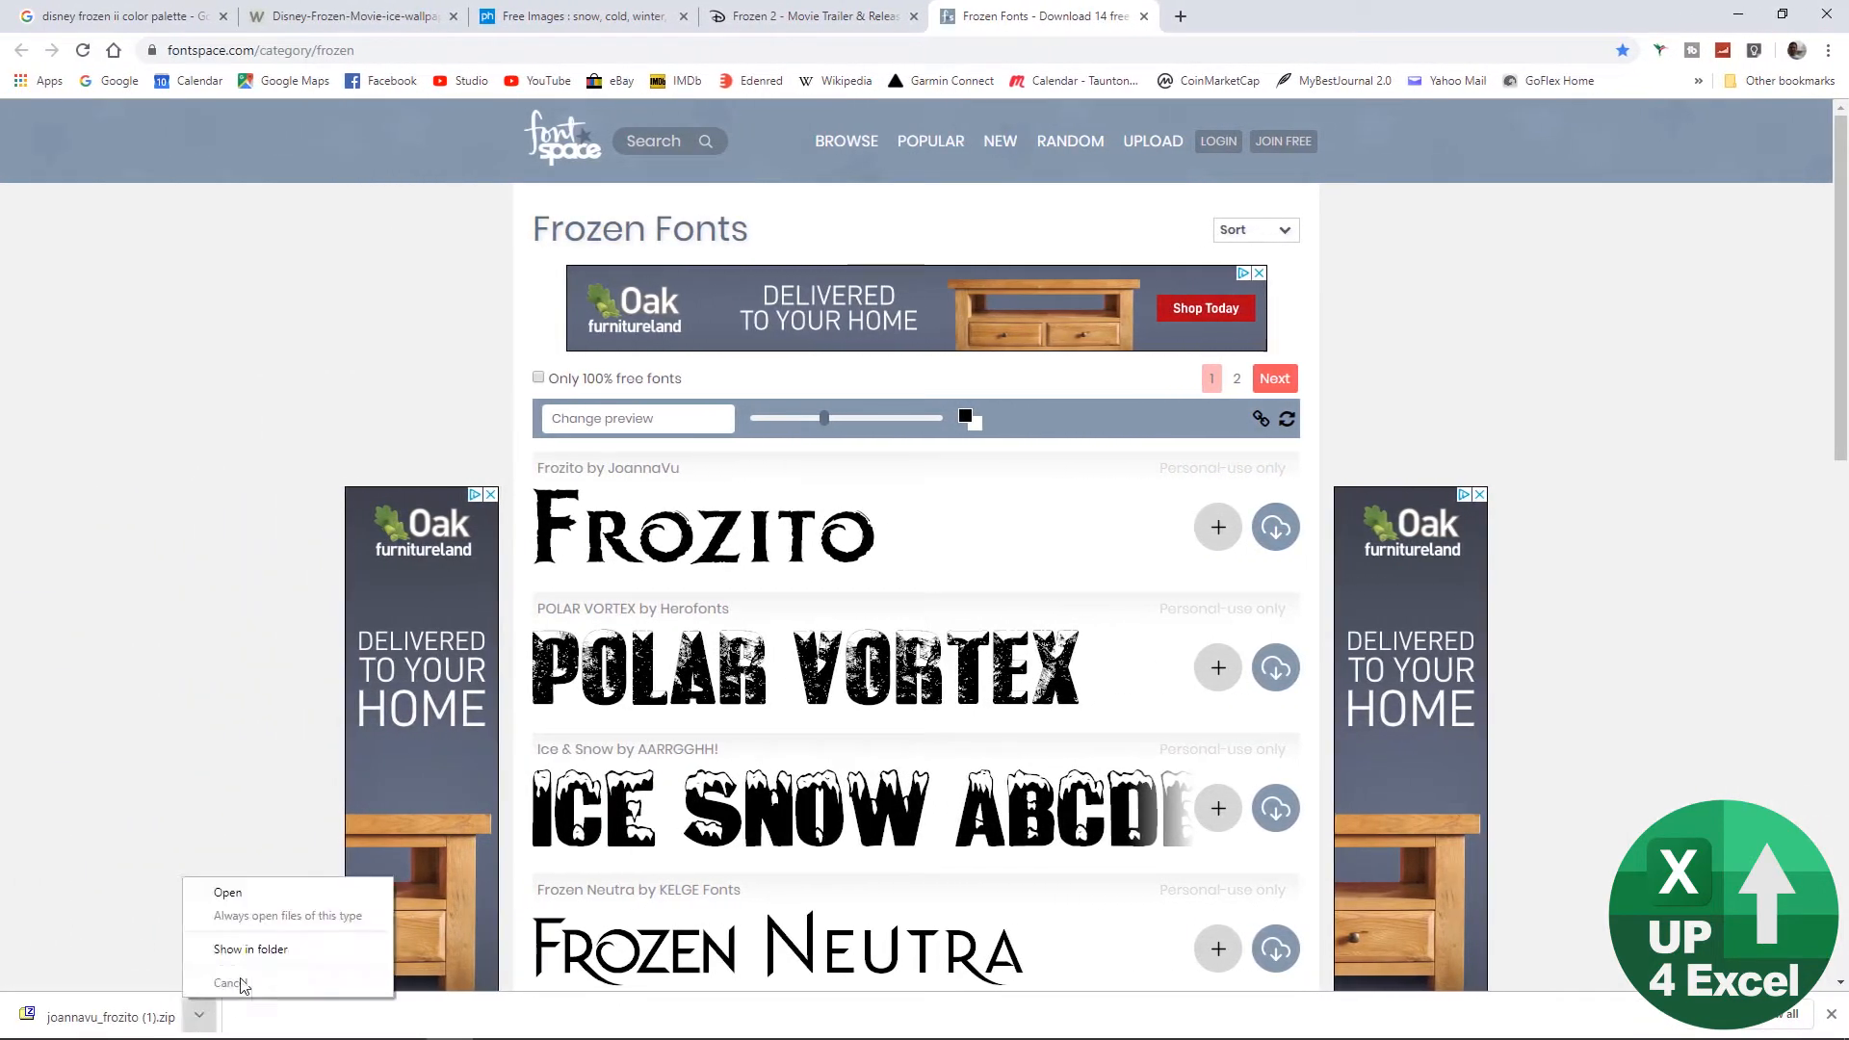
pyautogui.click(253, 951)
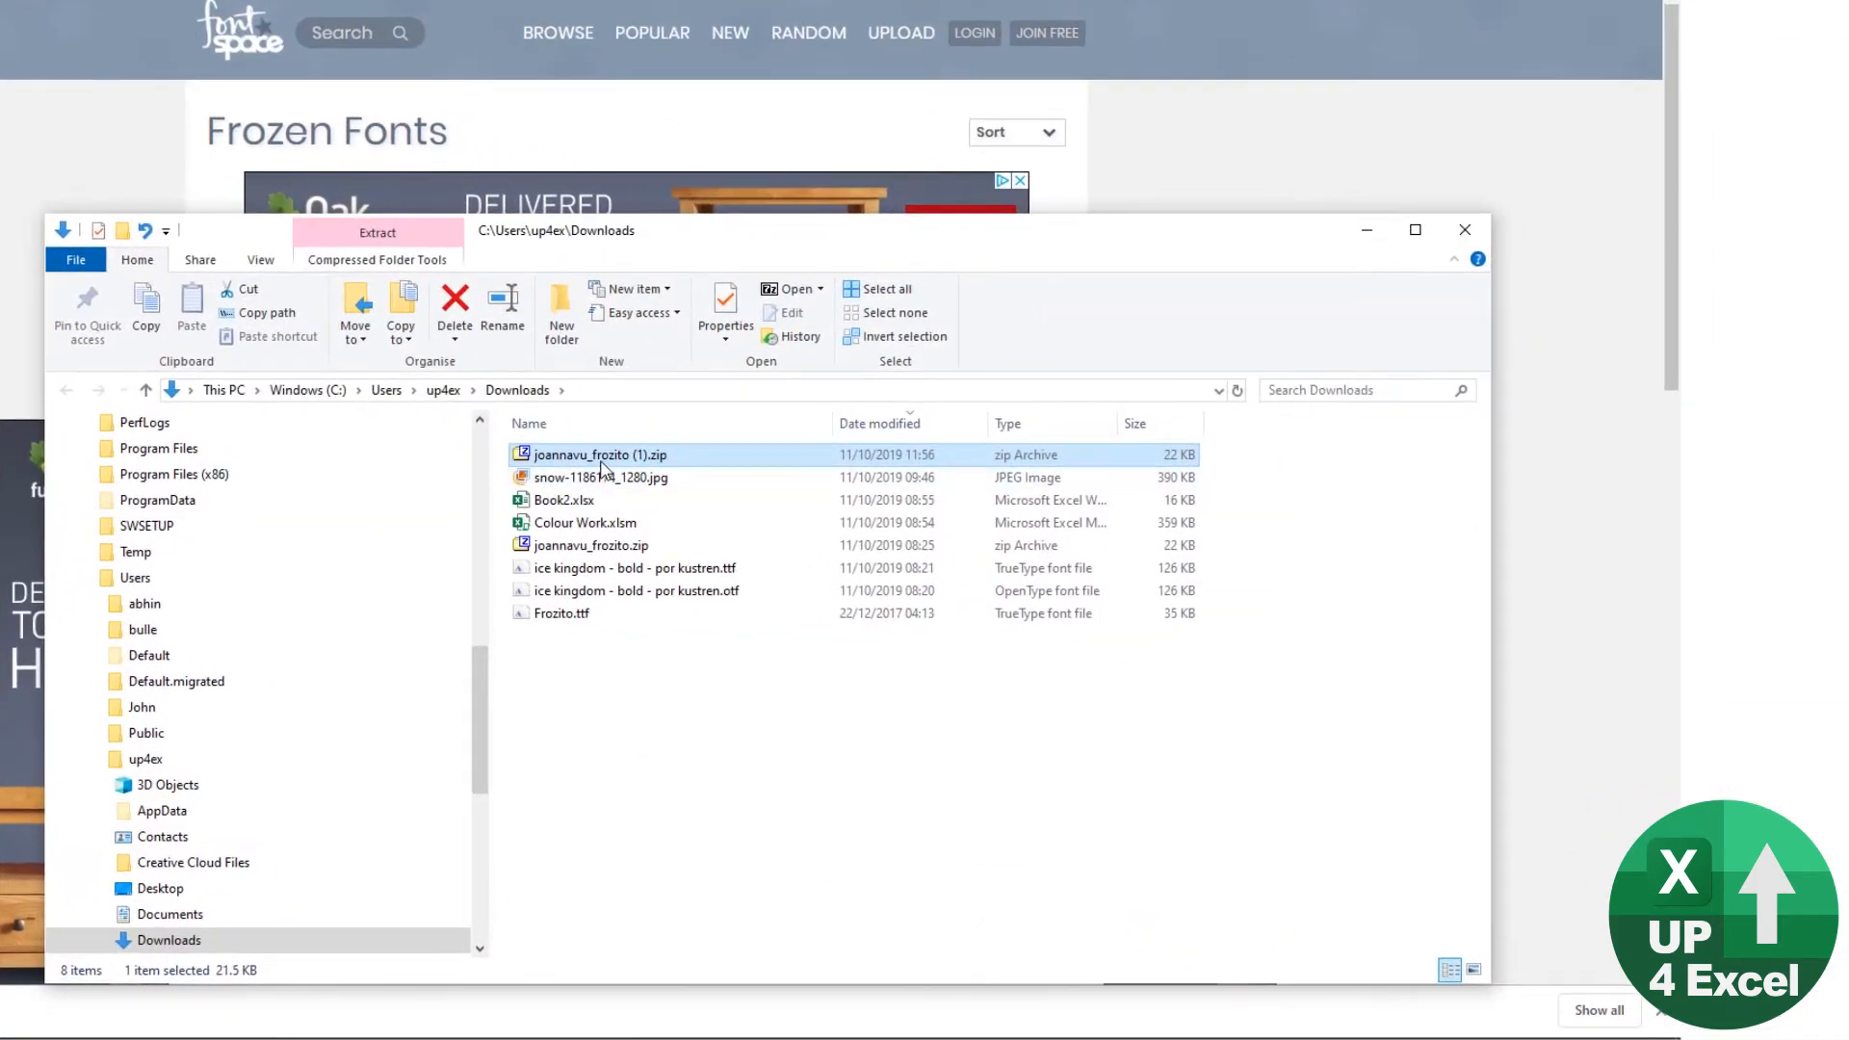
pyautogui.rightClick(630, 469)
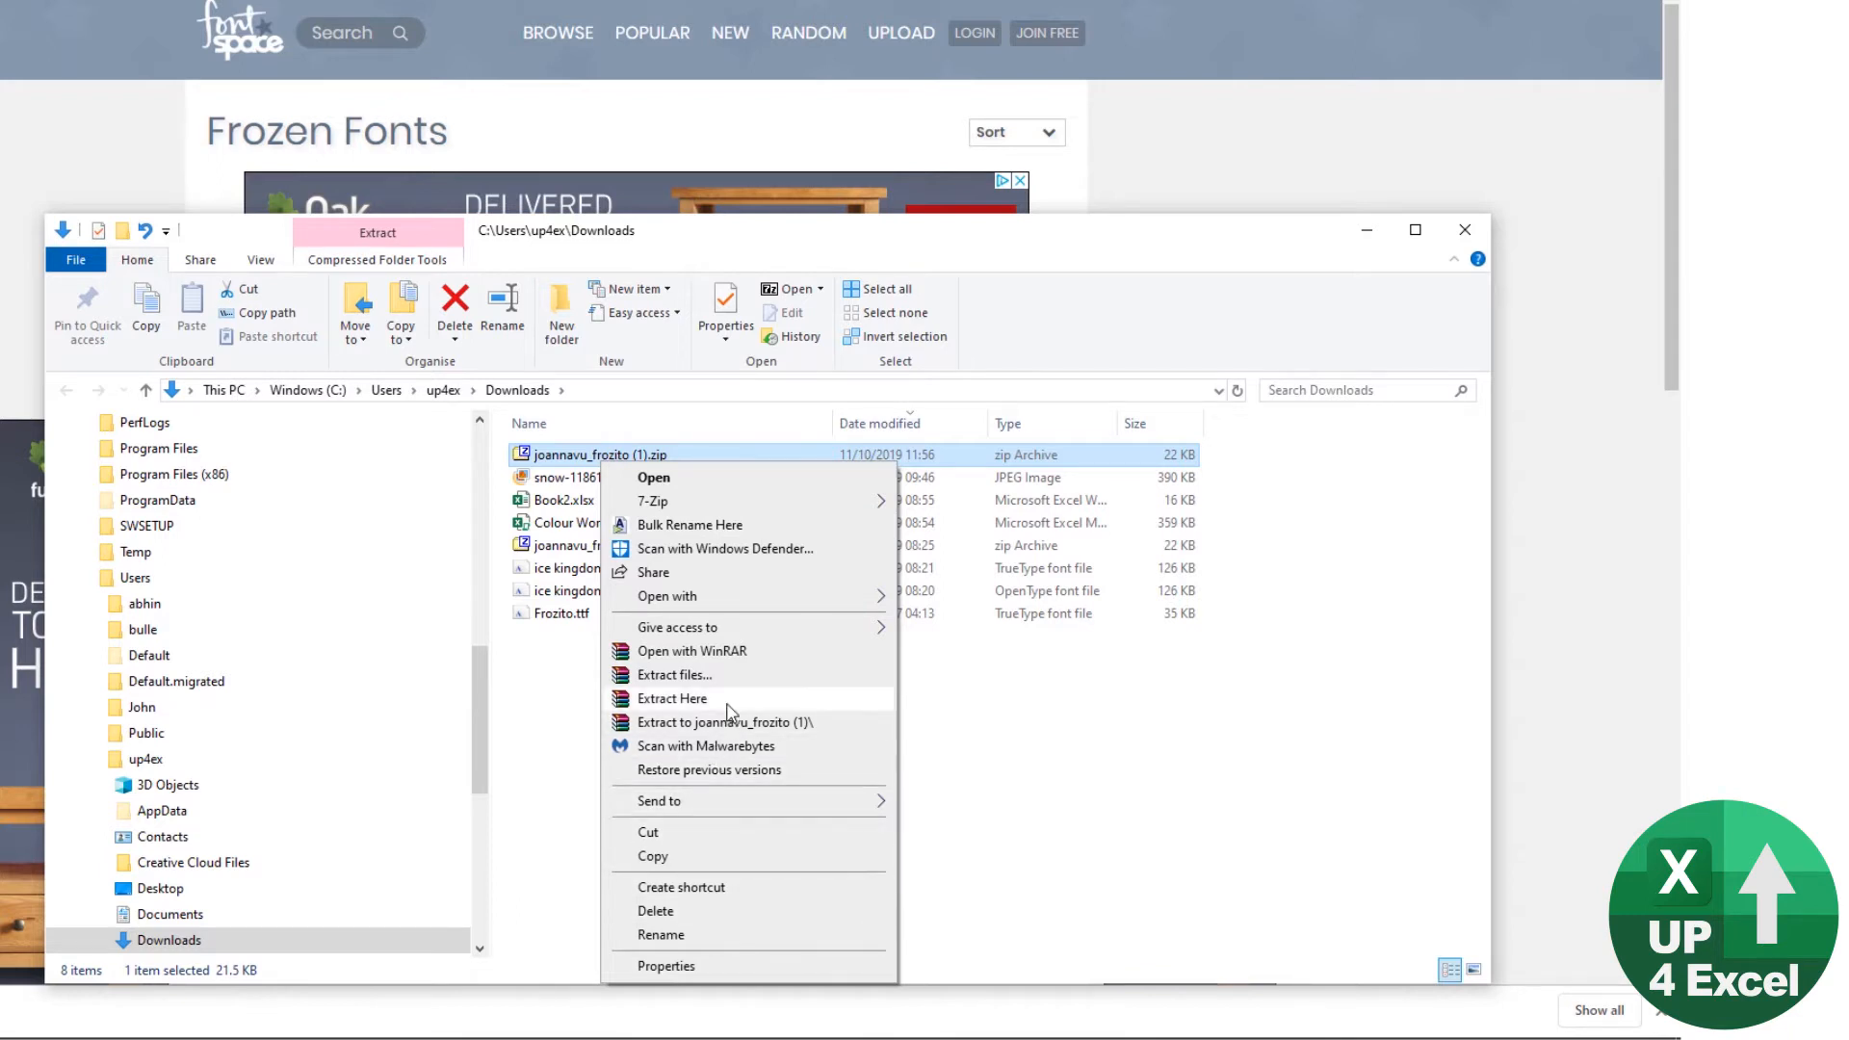
pyautogui.click(674, 698)
pyautogui.click(593, 576)
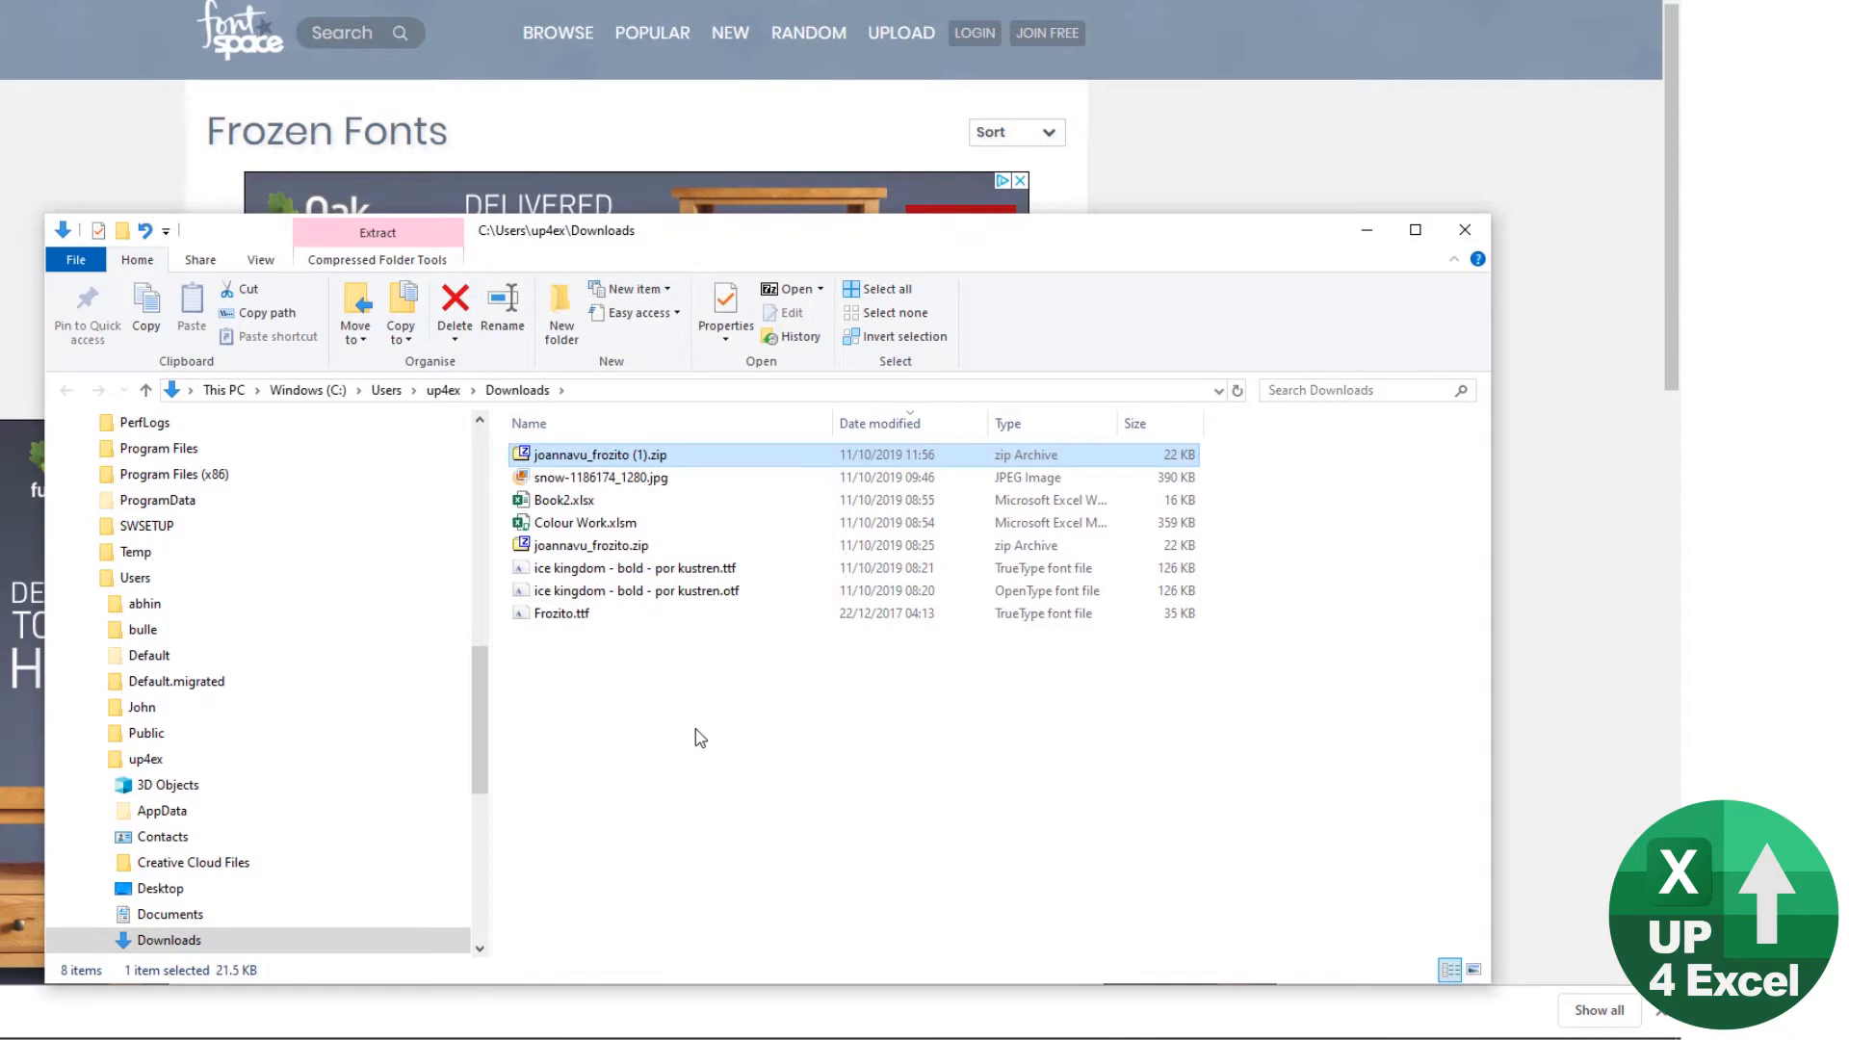
# Step: Install the font file Frozito.ttf, replacing the copy that is already installed
pyautogui.click(575, 624)
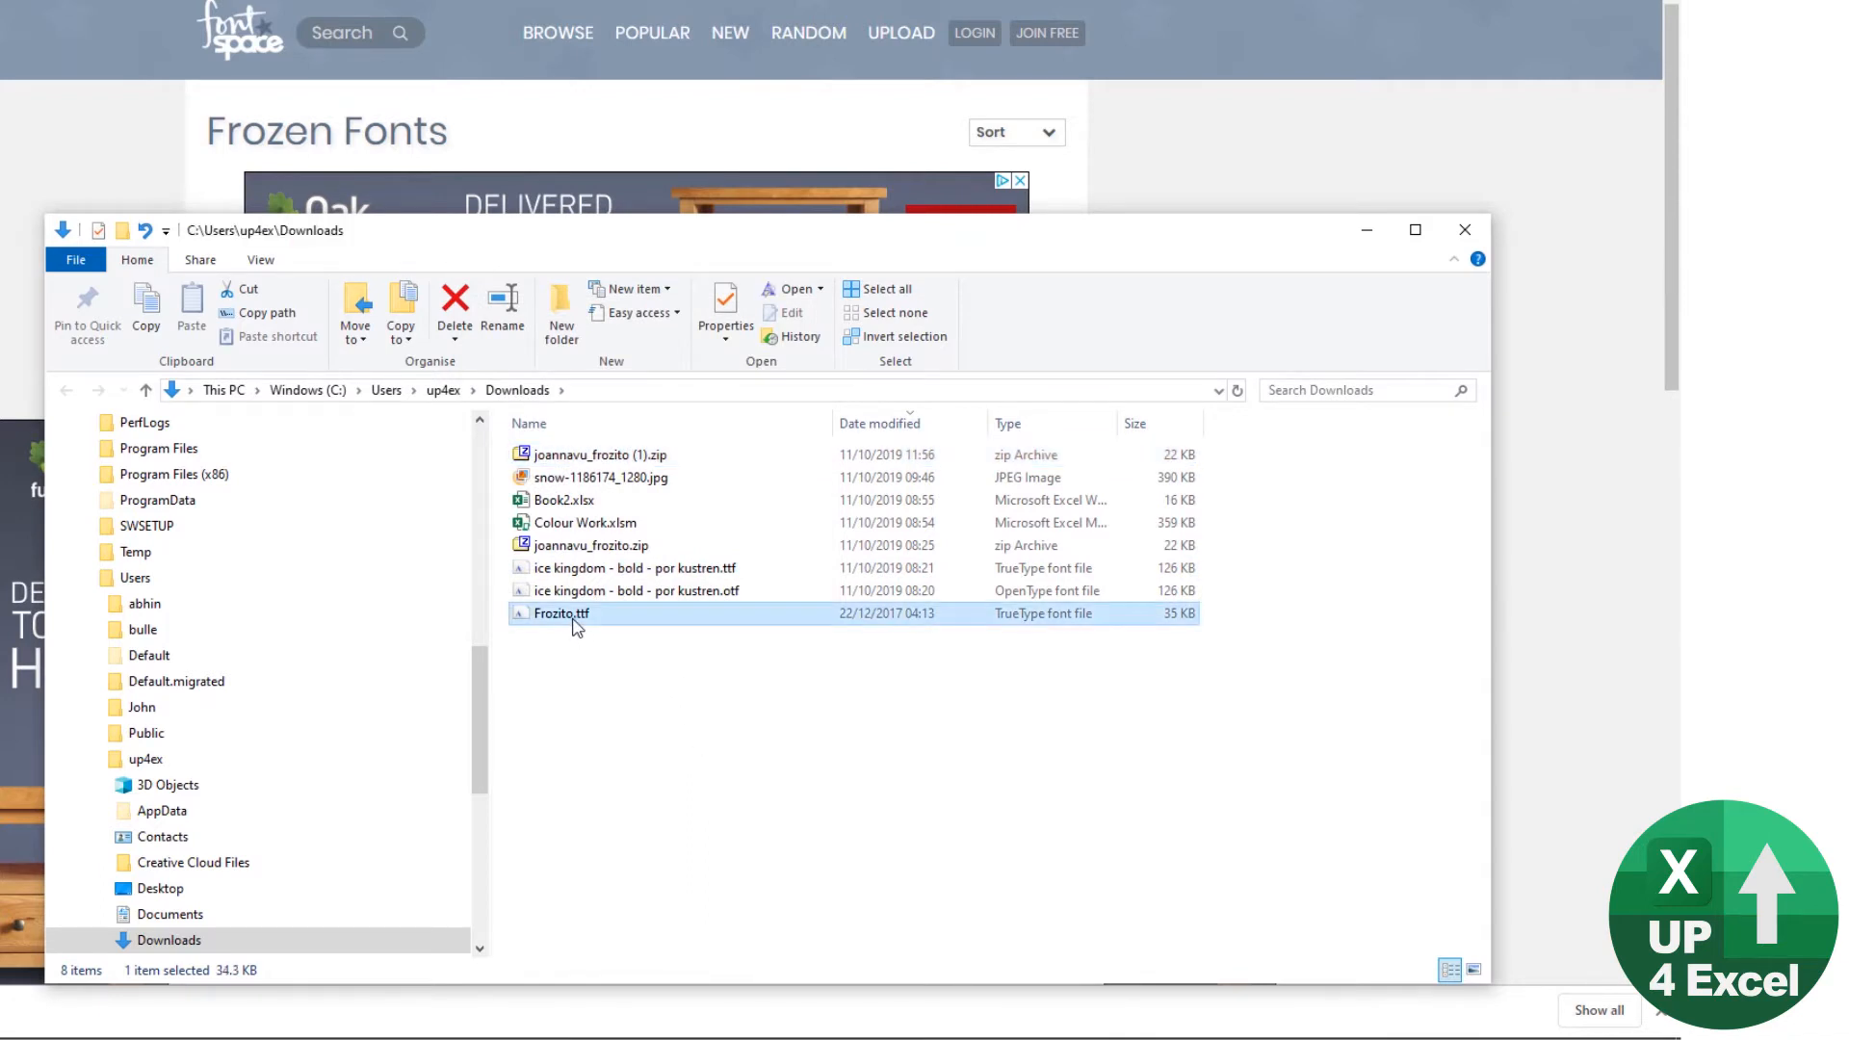
pyautogui.rightClick(576, 622)
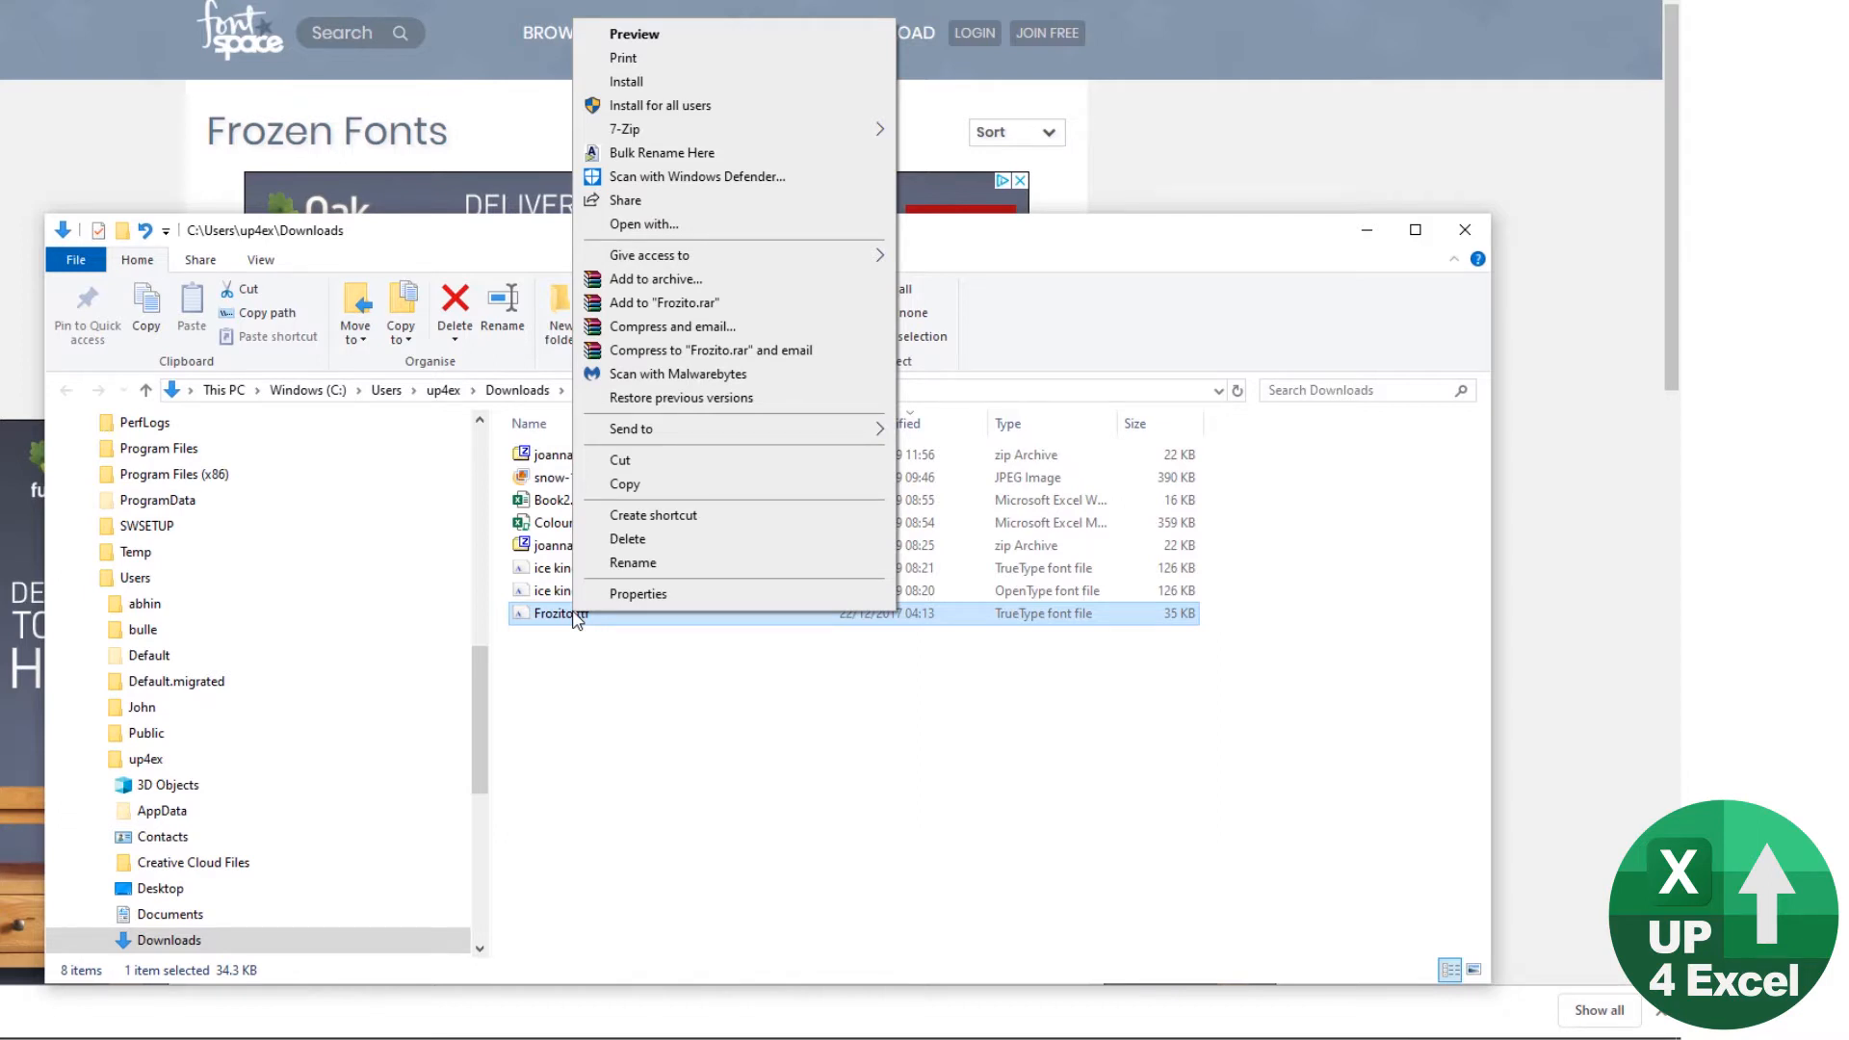
pyautogui.click(674, 85)
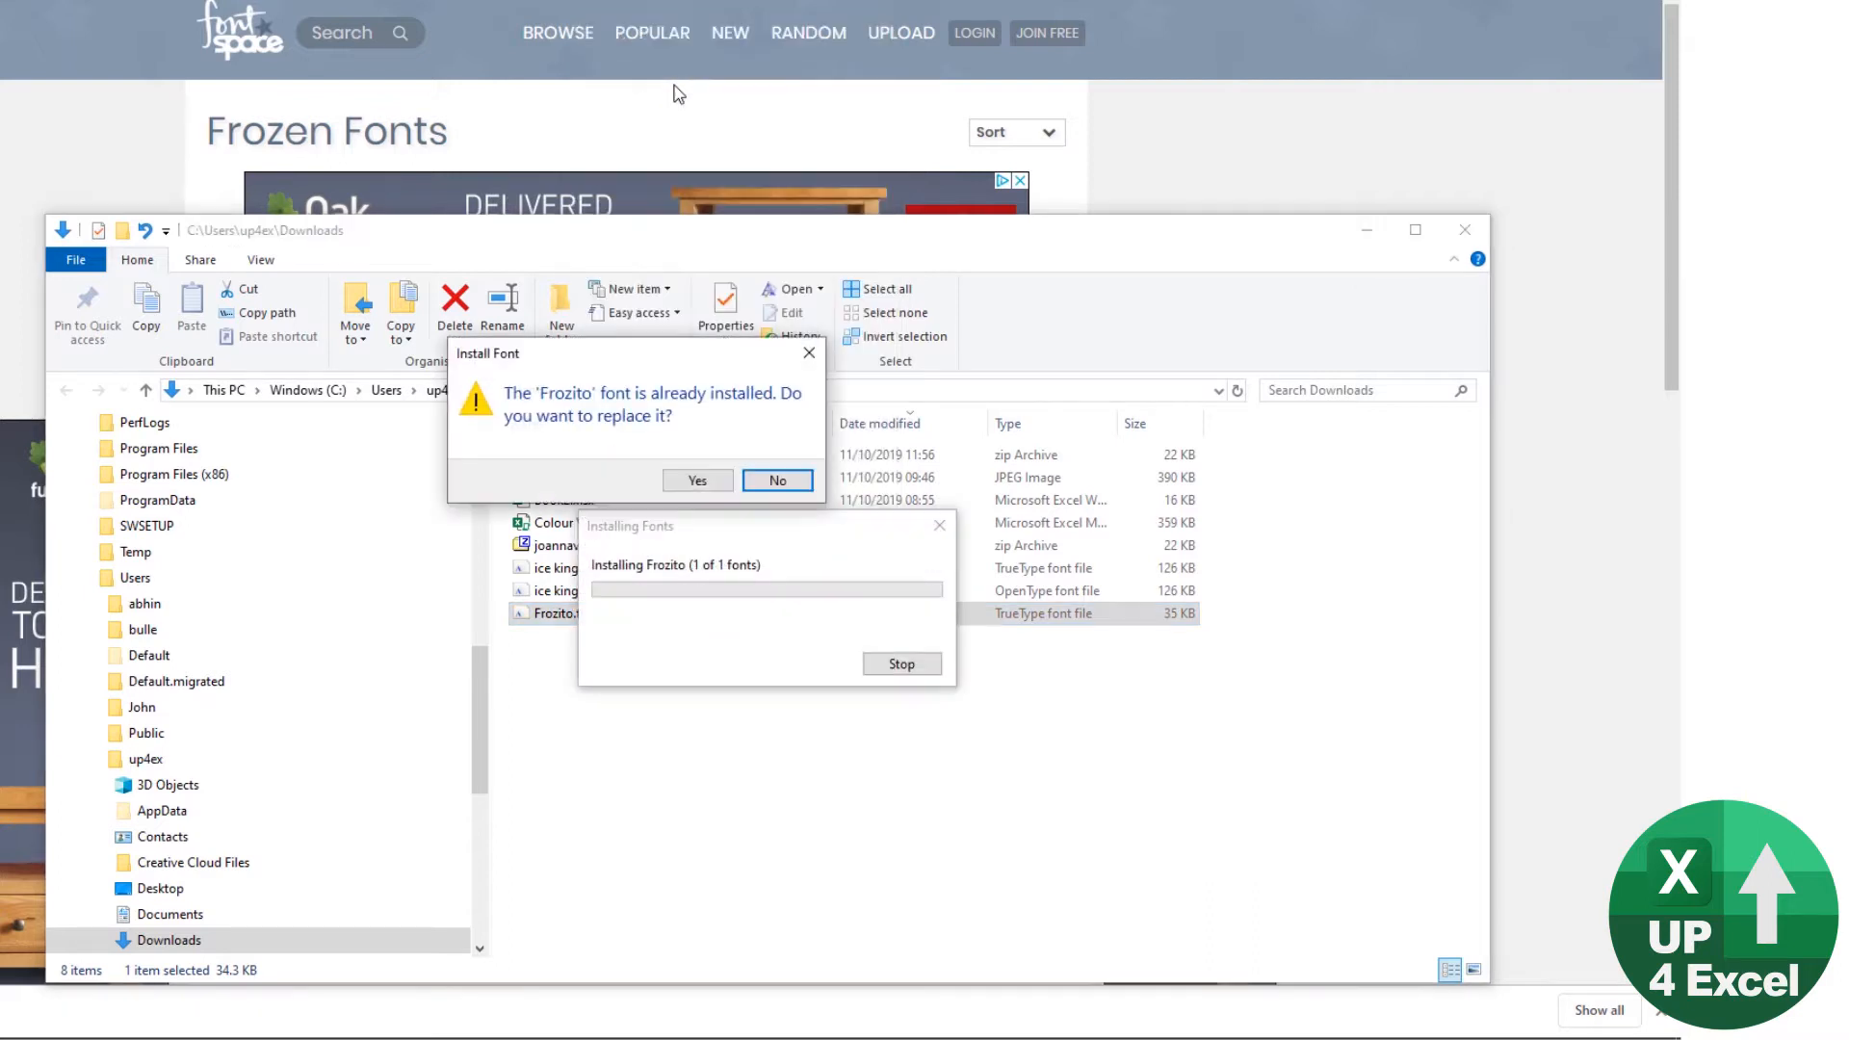
pyautogui.click(698, 487)
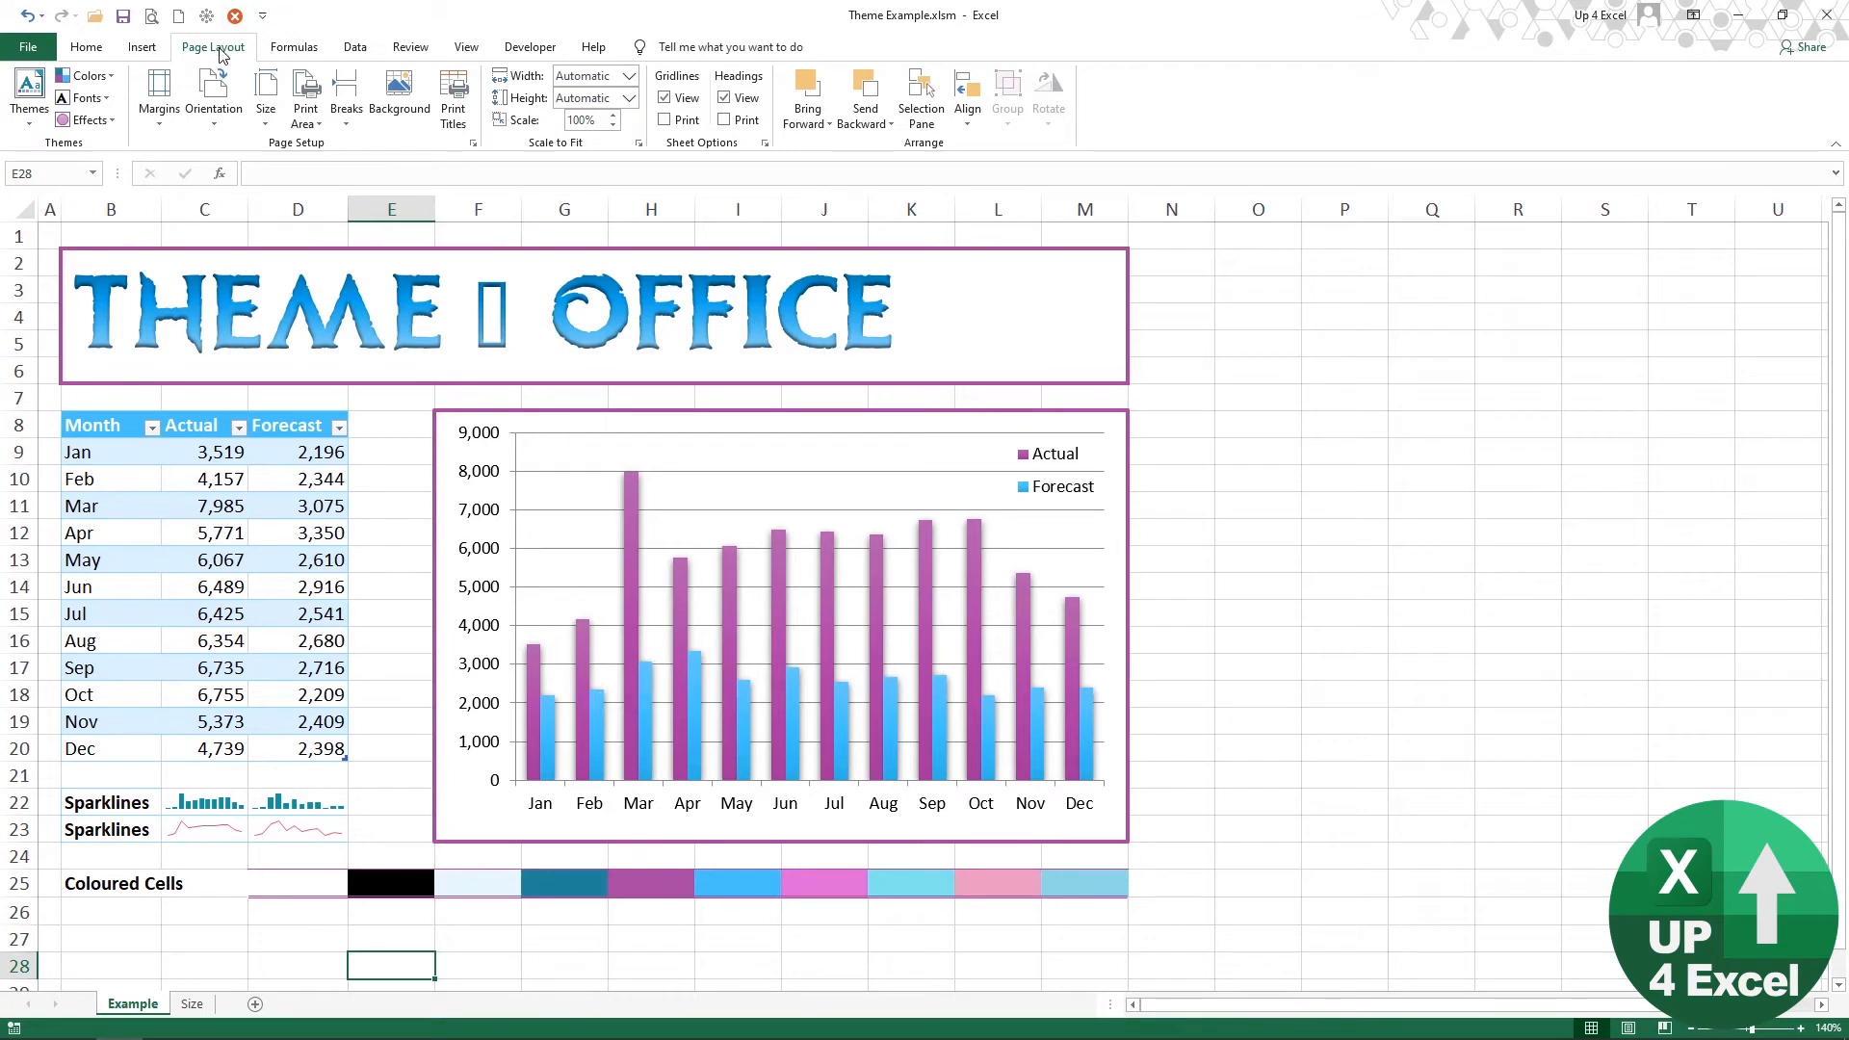
# Step: Create a custom theme font set with Frozito headings and Calibri body text, and save it as FROZEN II
pyautogui.click(107, 100)
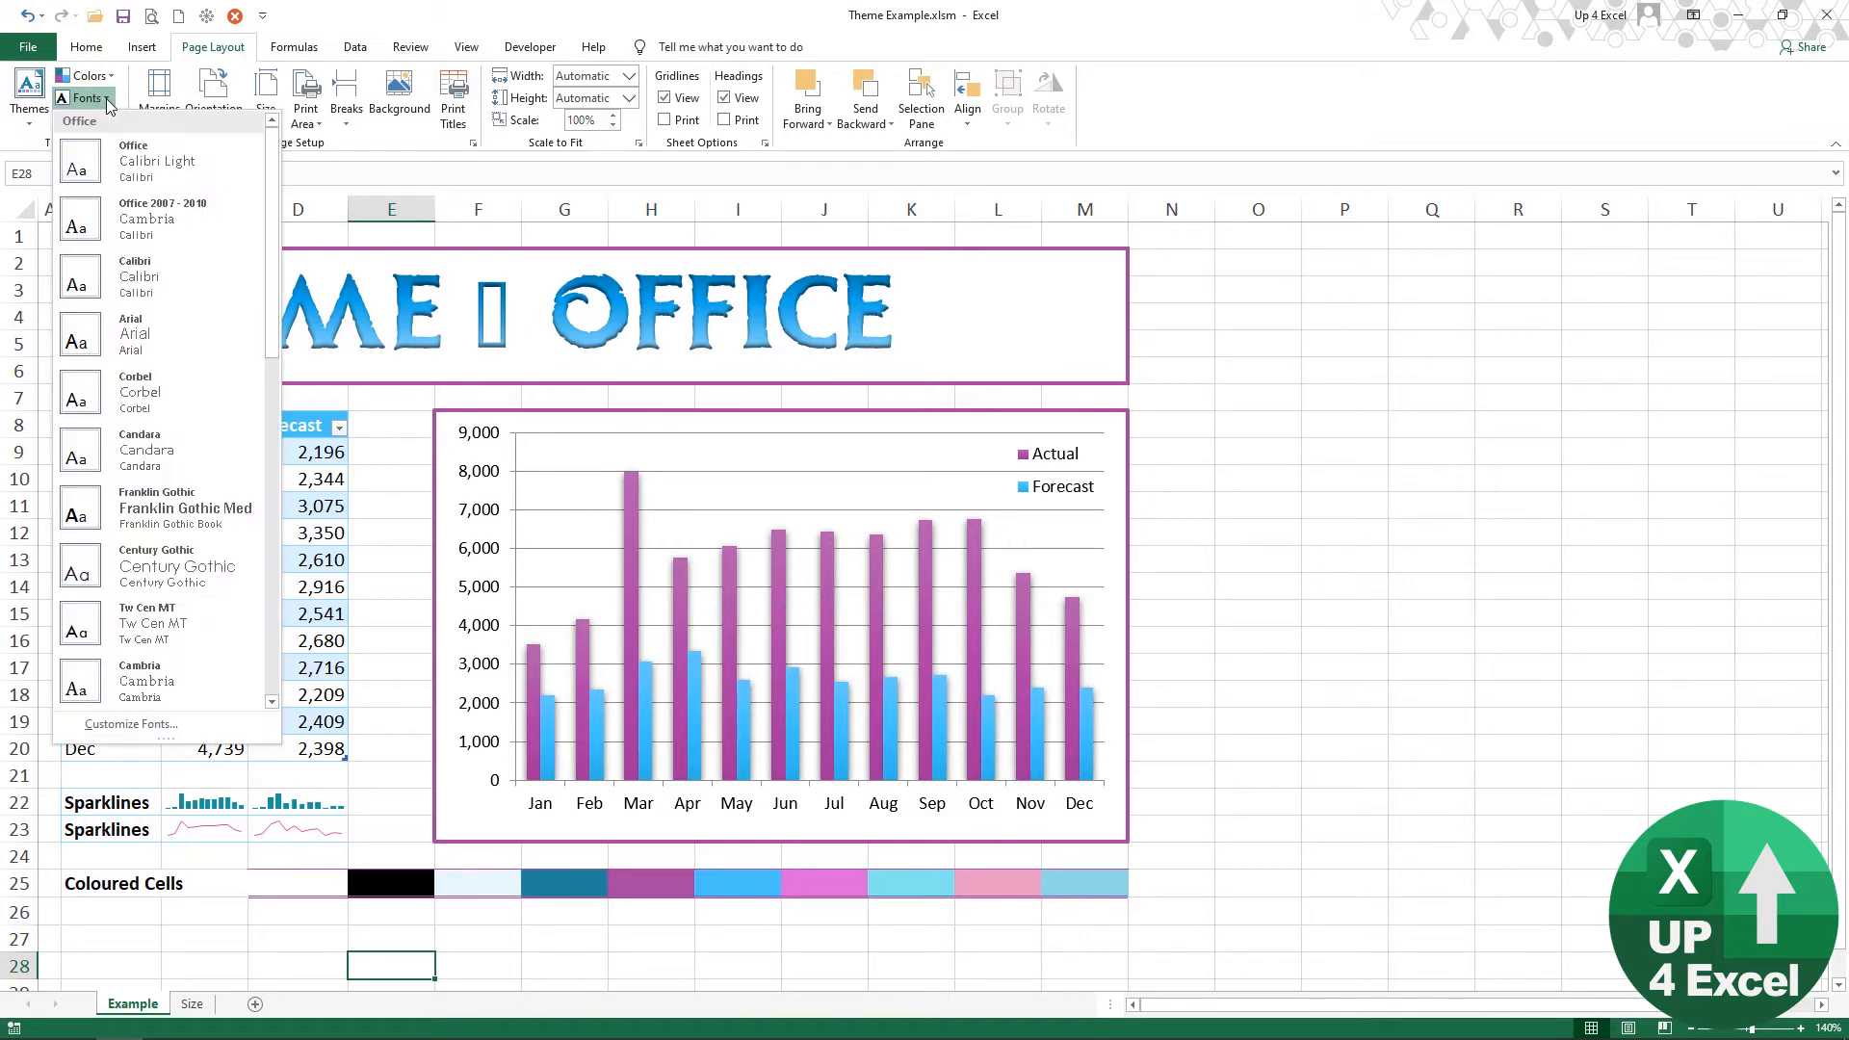
pyautogui.click(135, 732)
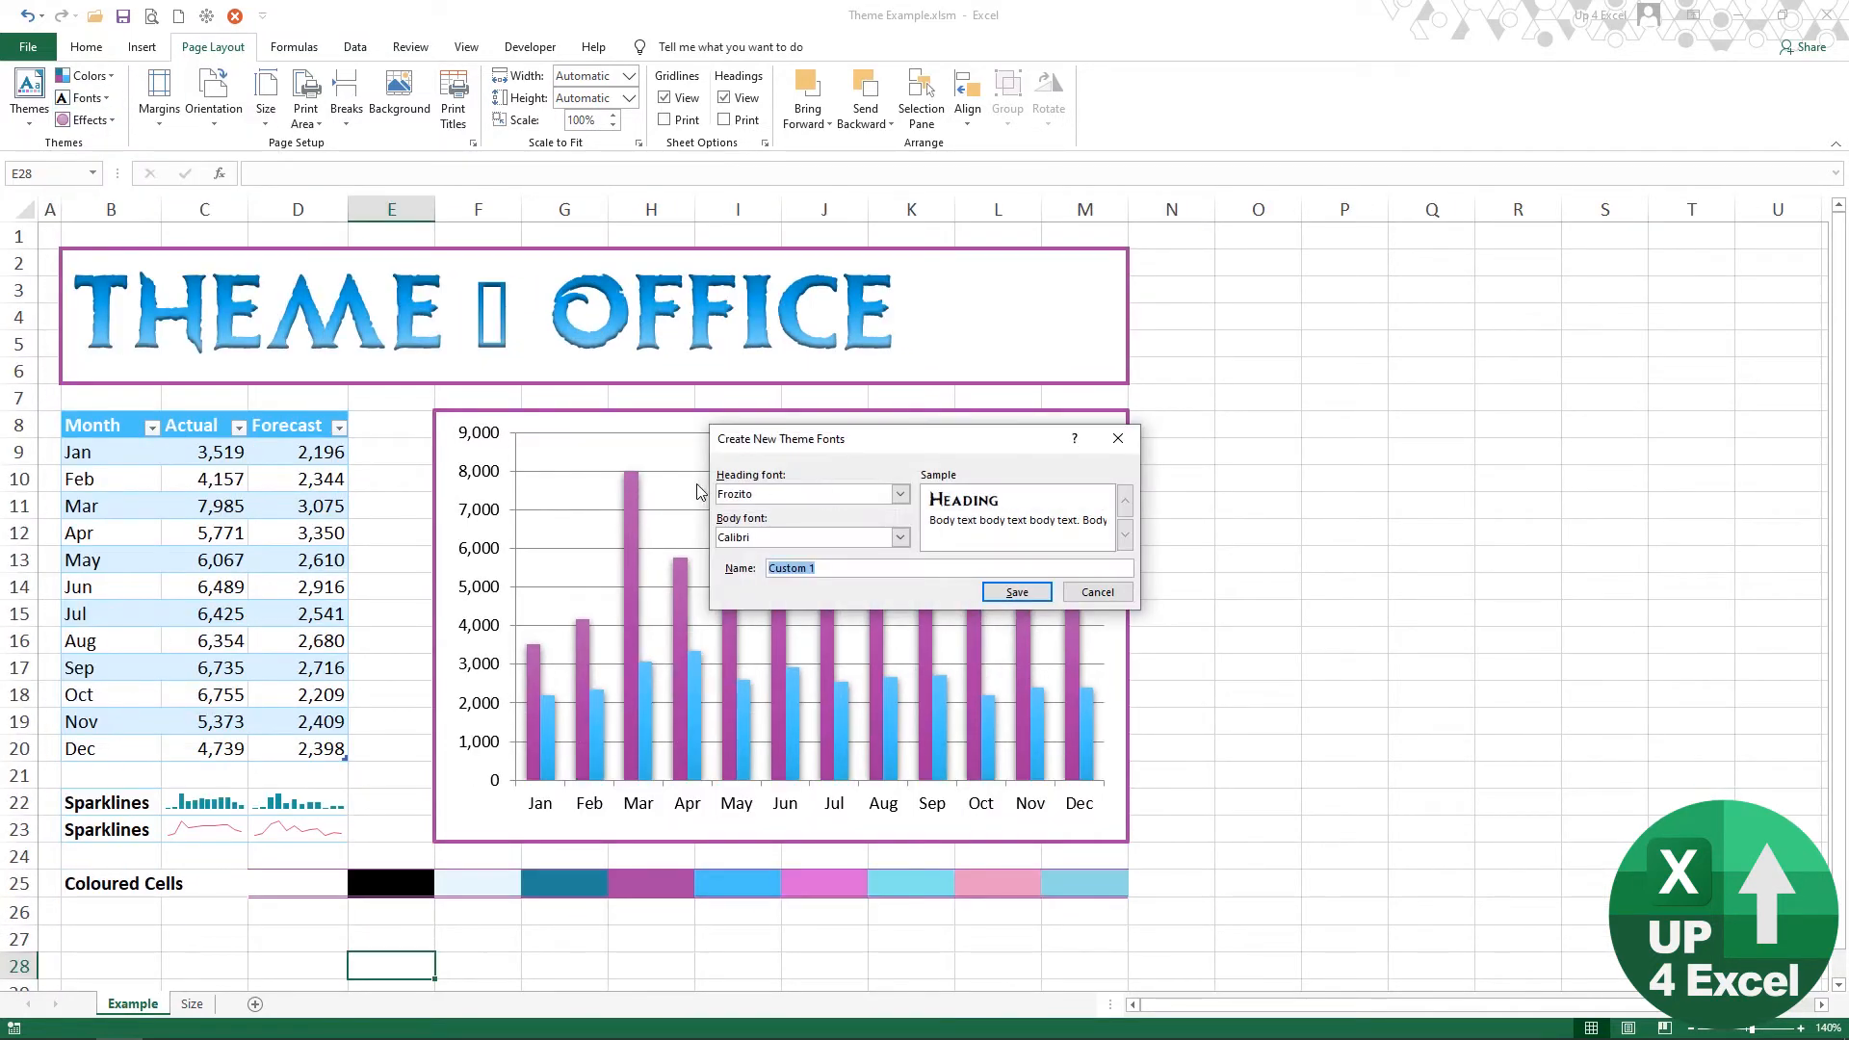
pyautogui.click(901, 495)
pyautogui.click(902, 495)
pyautogui.click(770, 541)
pyautogui.moveTo(854, 569); pyautogui.dragTo(689, 574)
pyautogui.write('FROZEN II')
pyautogui.click(1022, 594)
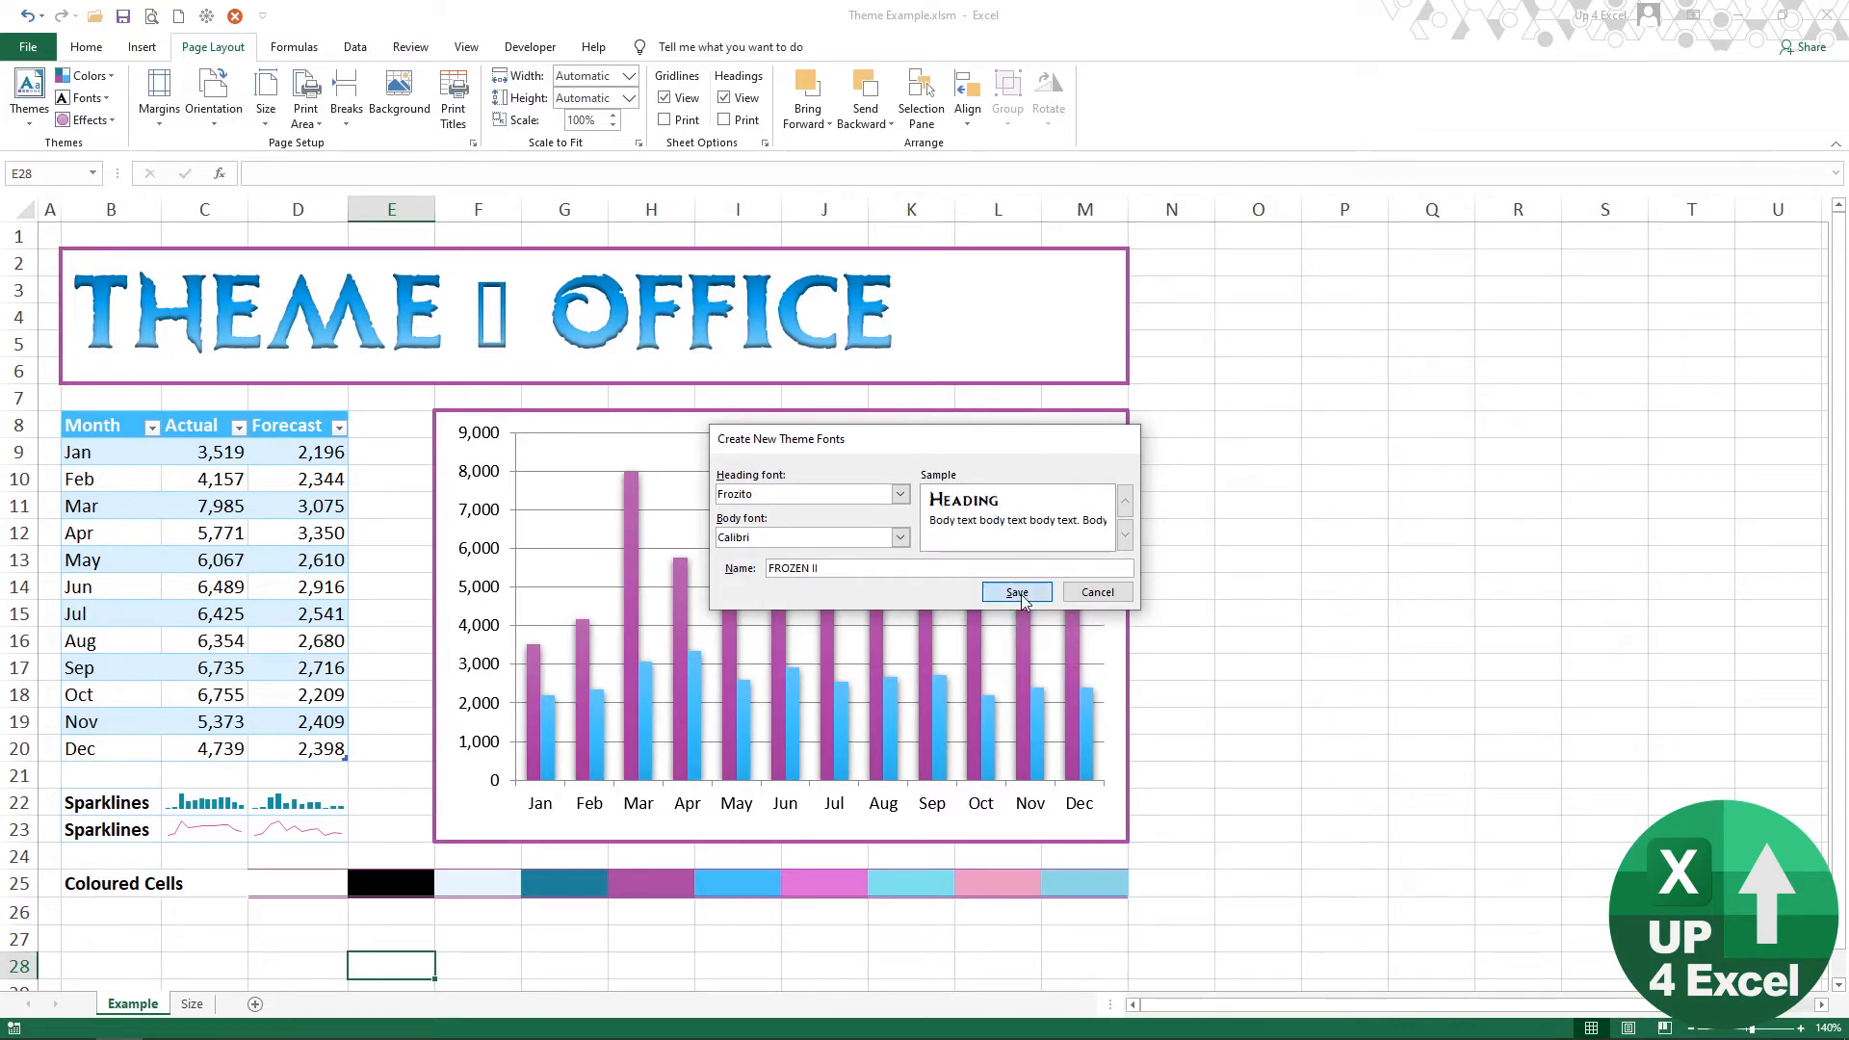
pyautogui.moveTo(1026, 603)
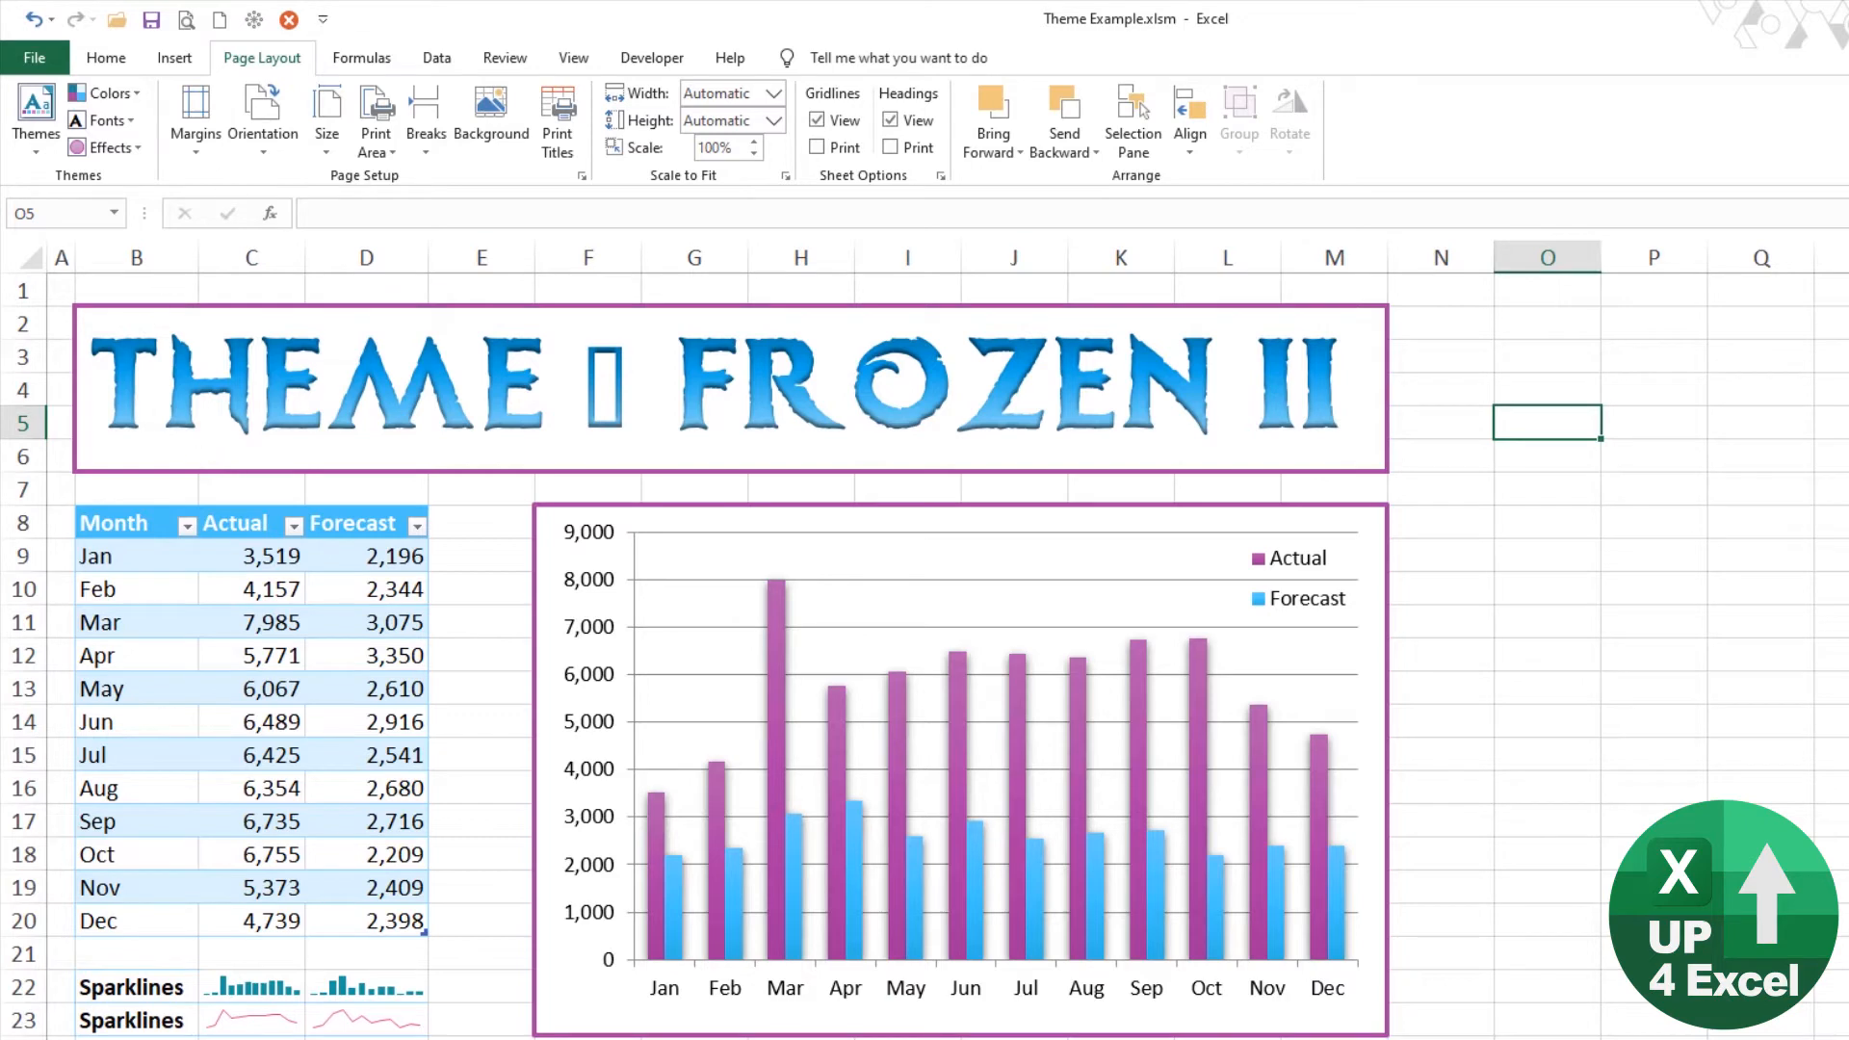
# Step: Apply a theme effects set with glossy gradient chart columns and save the current theme as FROZEN II v2.thmx
pyautogui.click(135, 148)
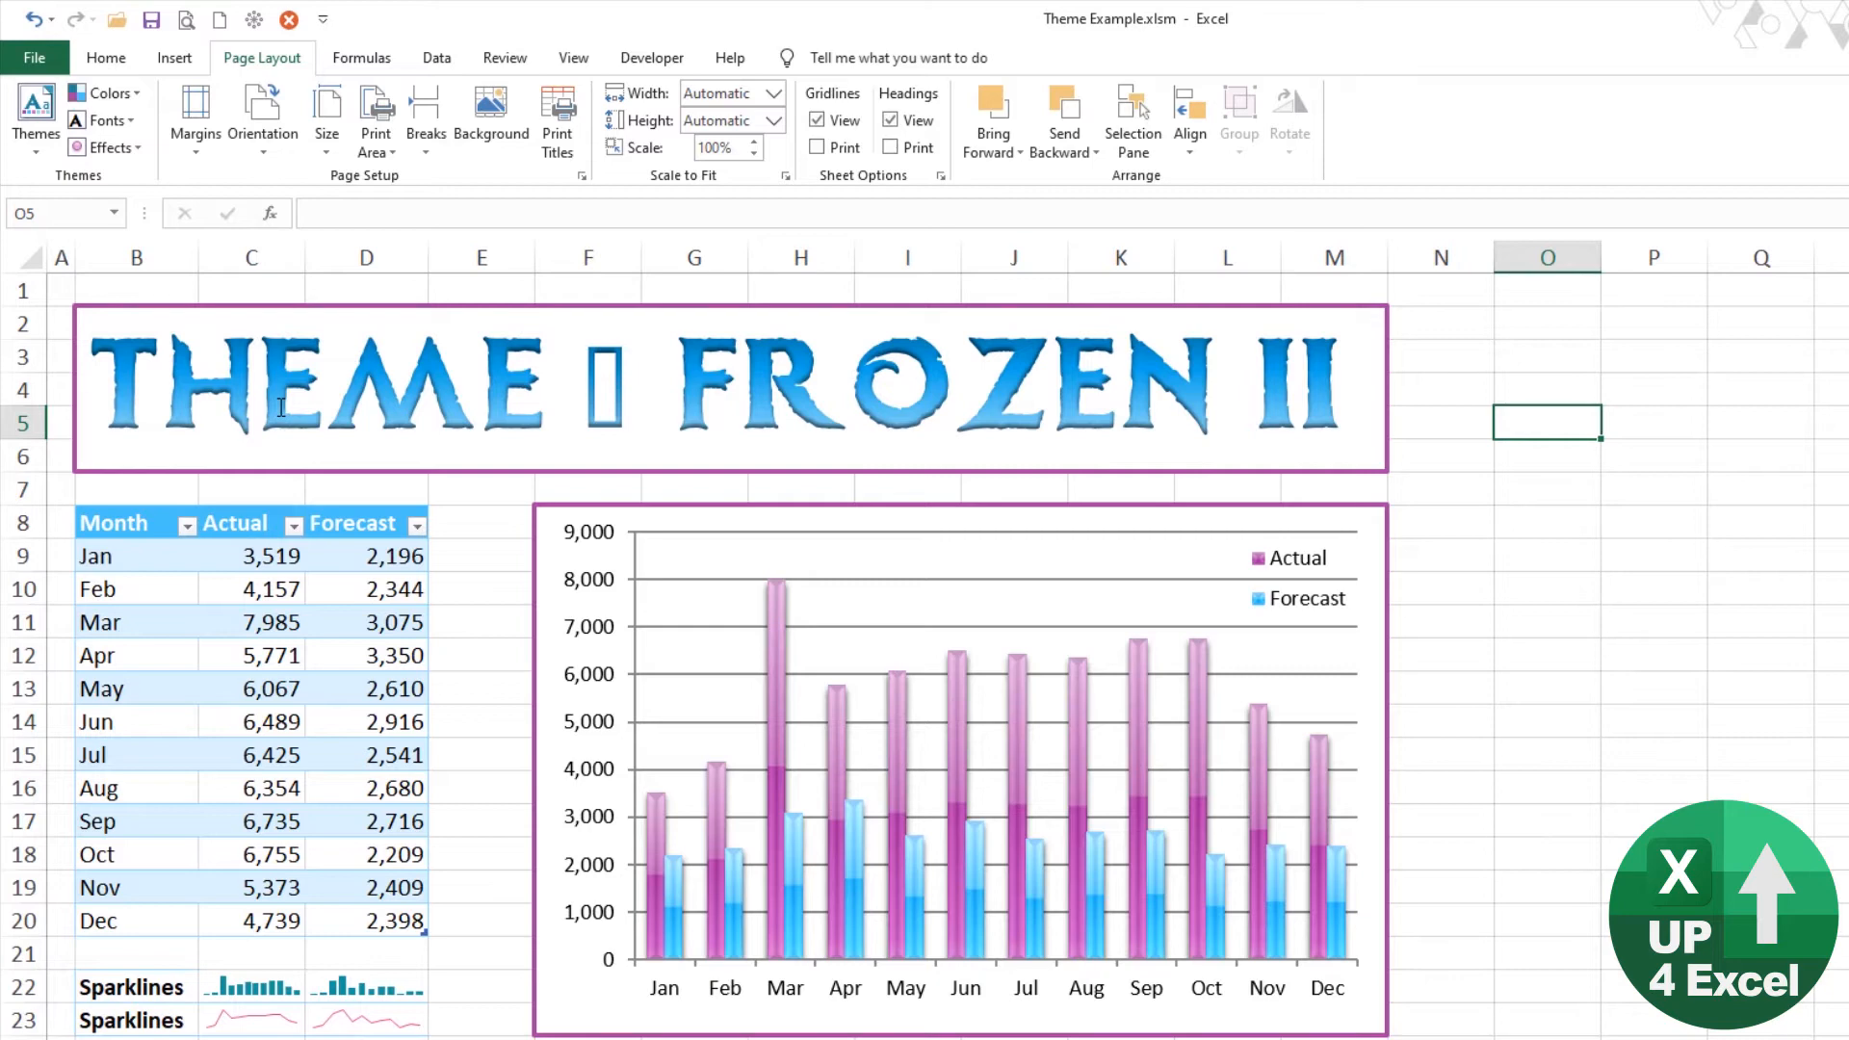
pyautogui.click(43, 141)
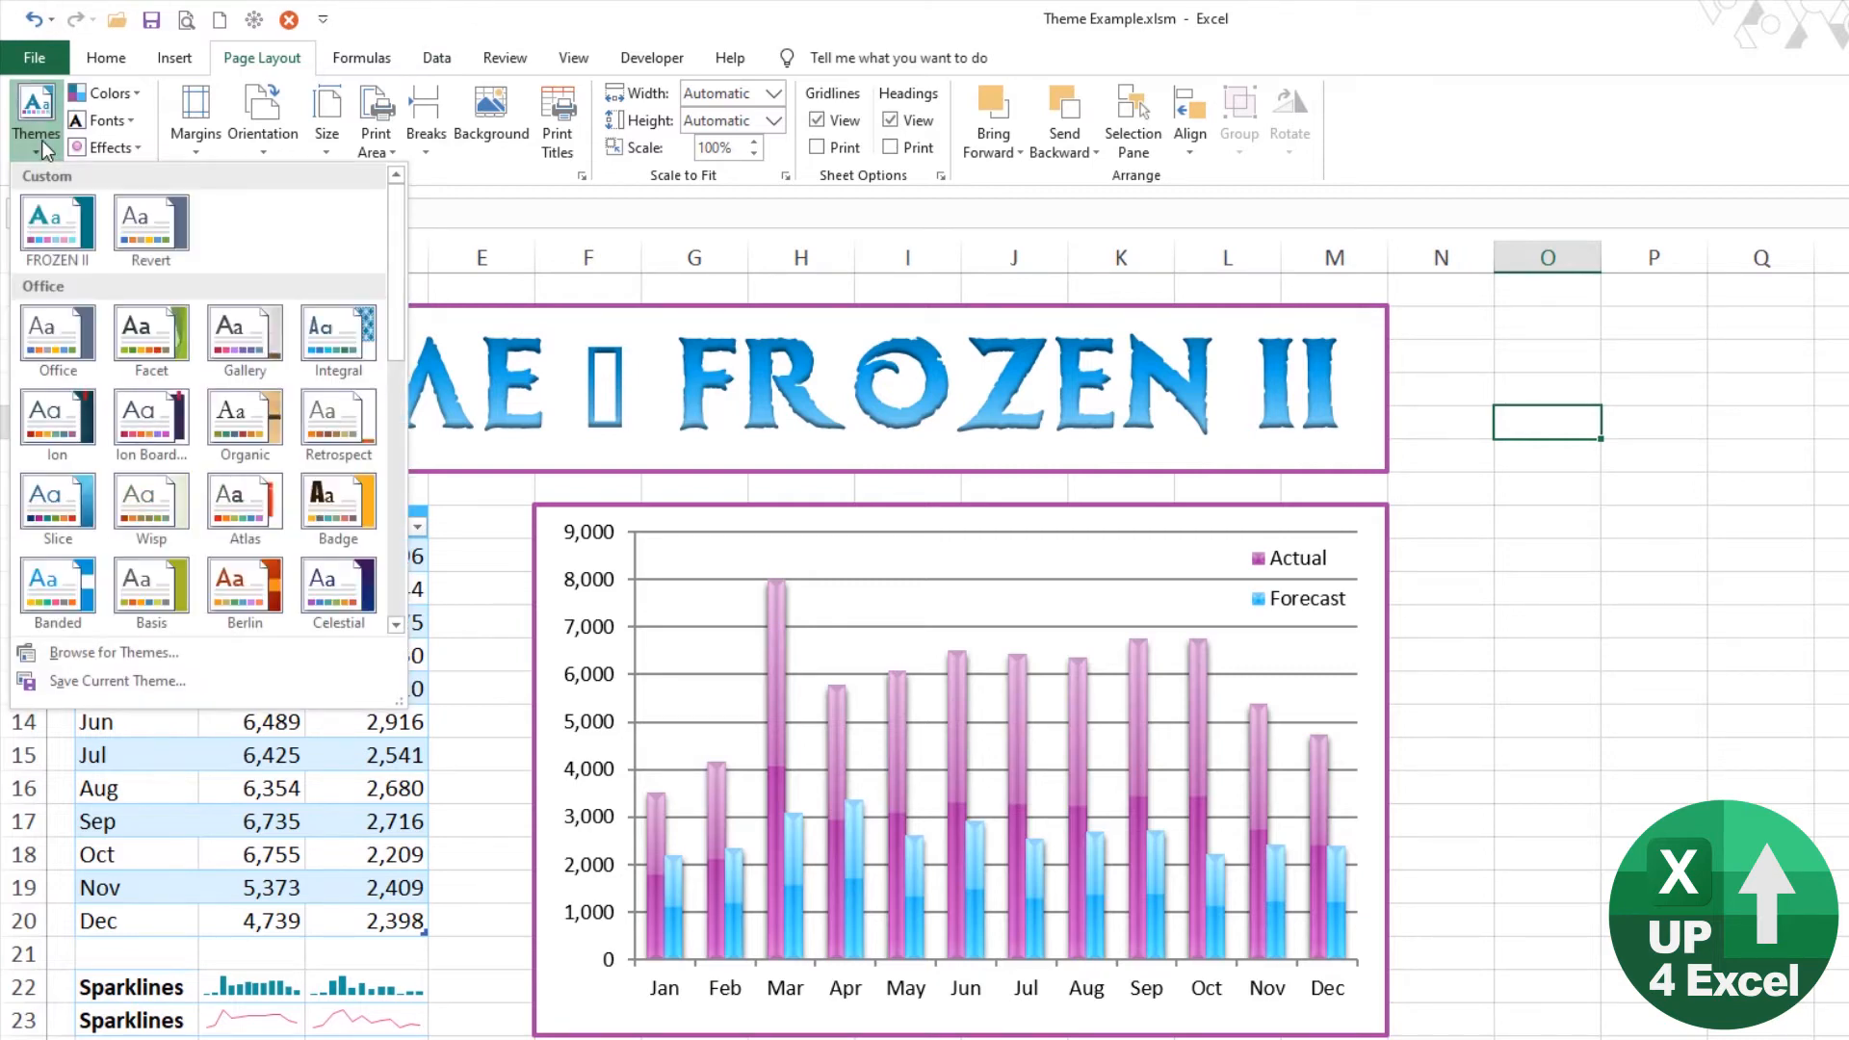
pyautogui.click(154, 682)
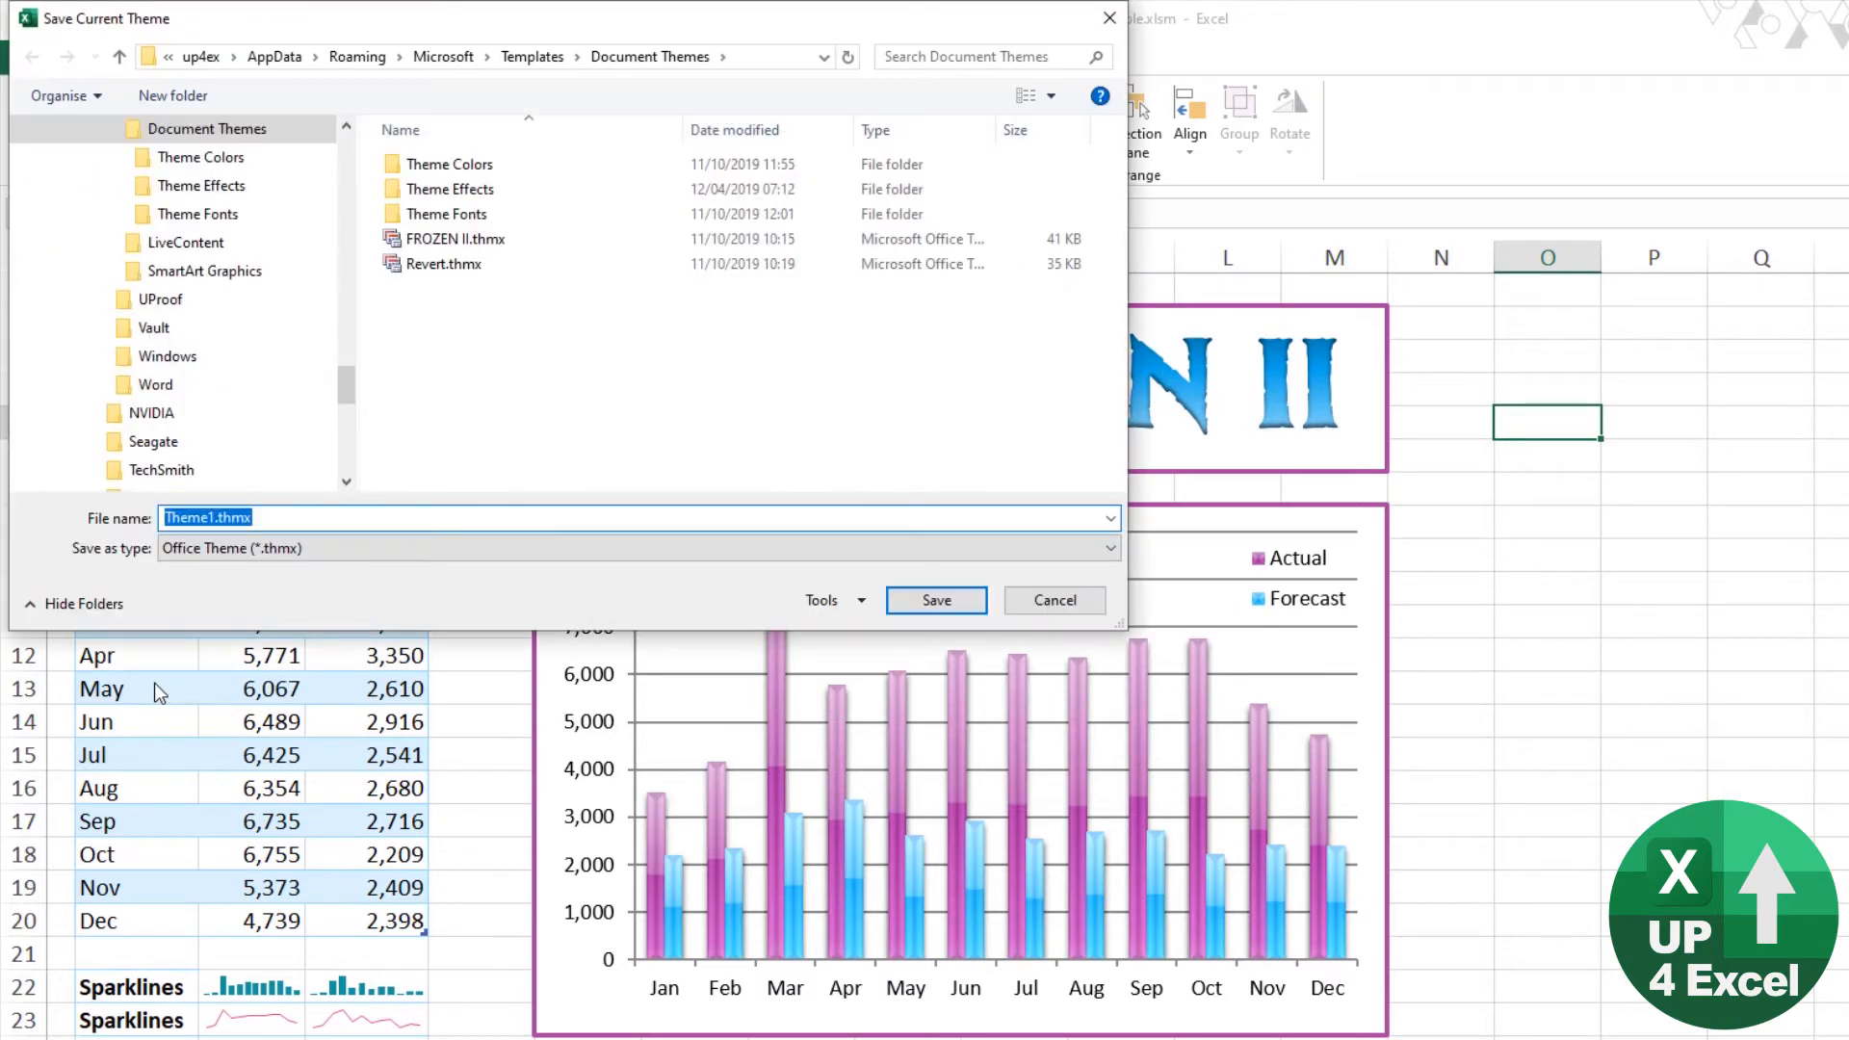
pyautogui.click(703, 514)
pyautogui.hotkey('shift', 'Home')
pyautogui.write('FROZEN')
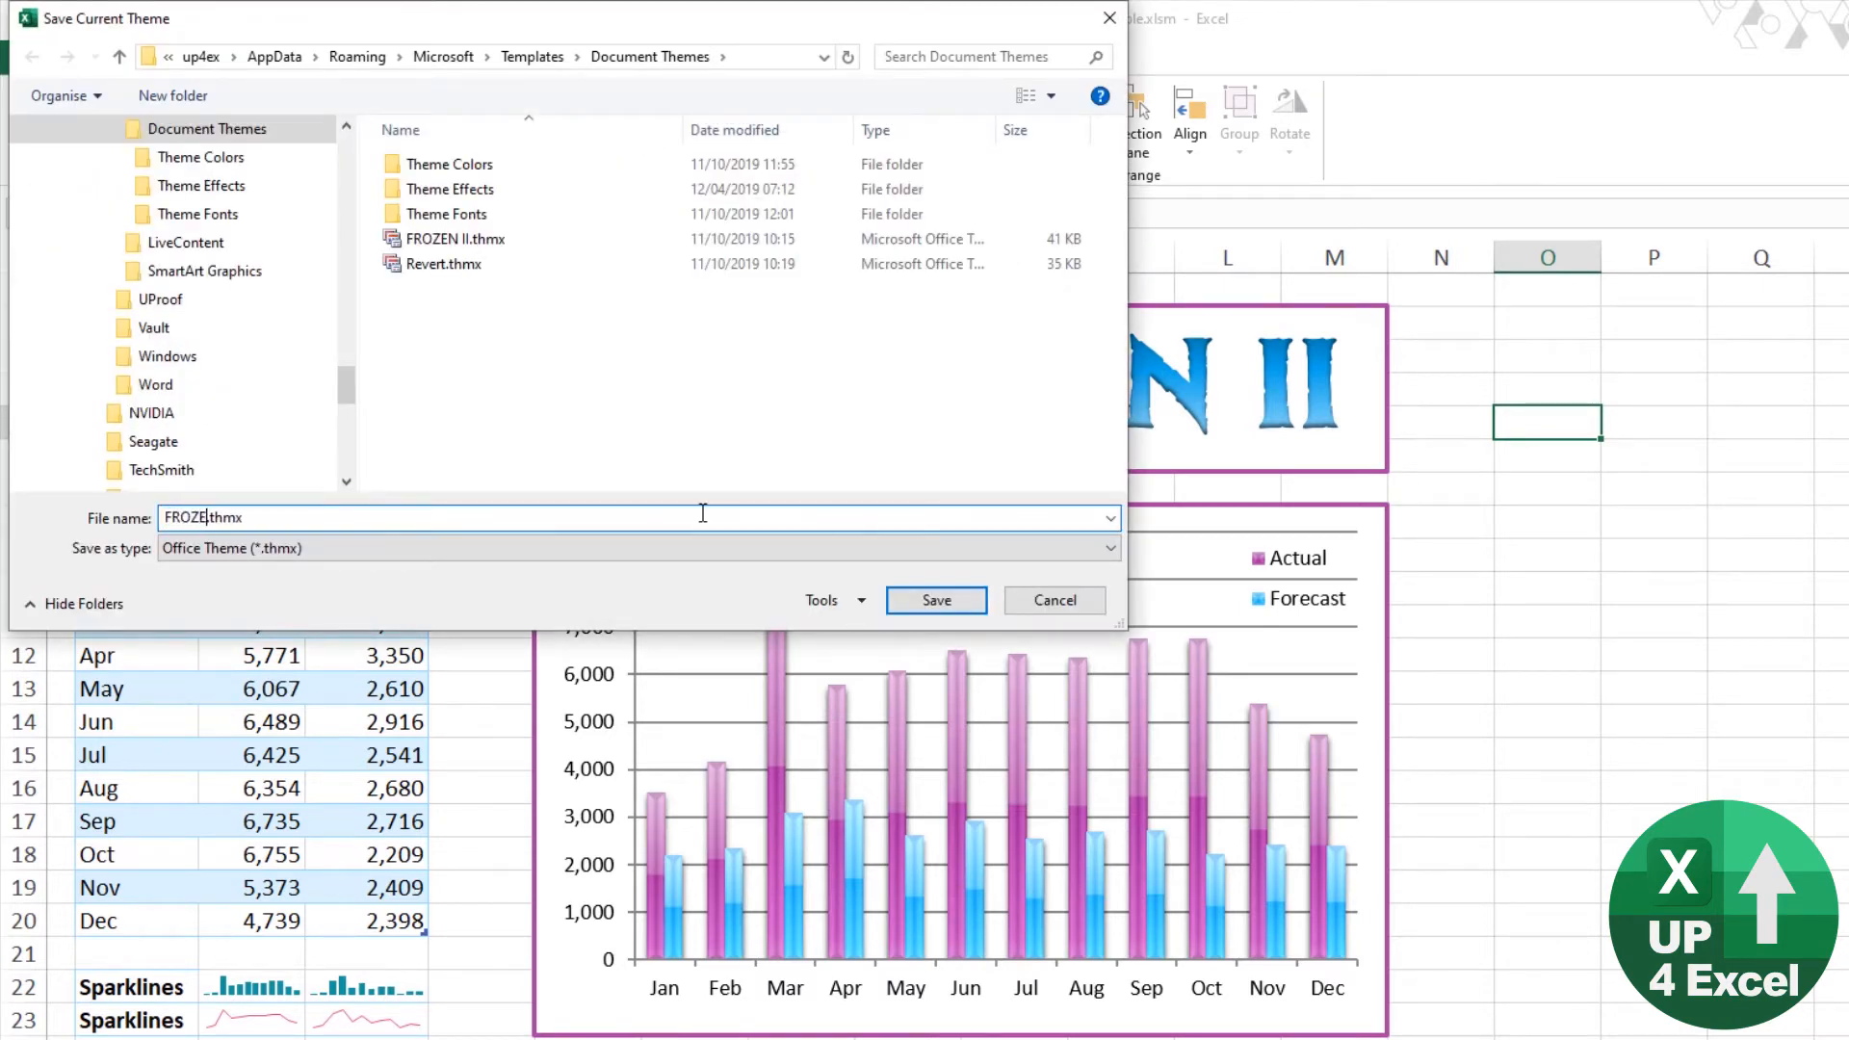
pyautogui.write(' II v2')
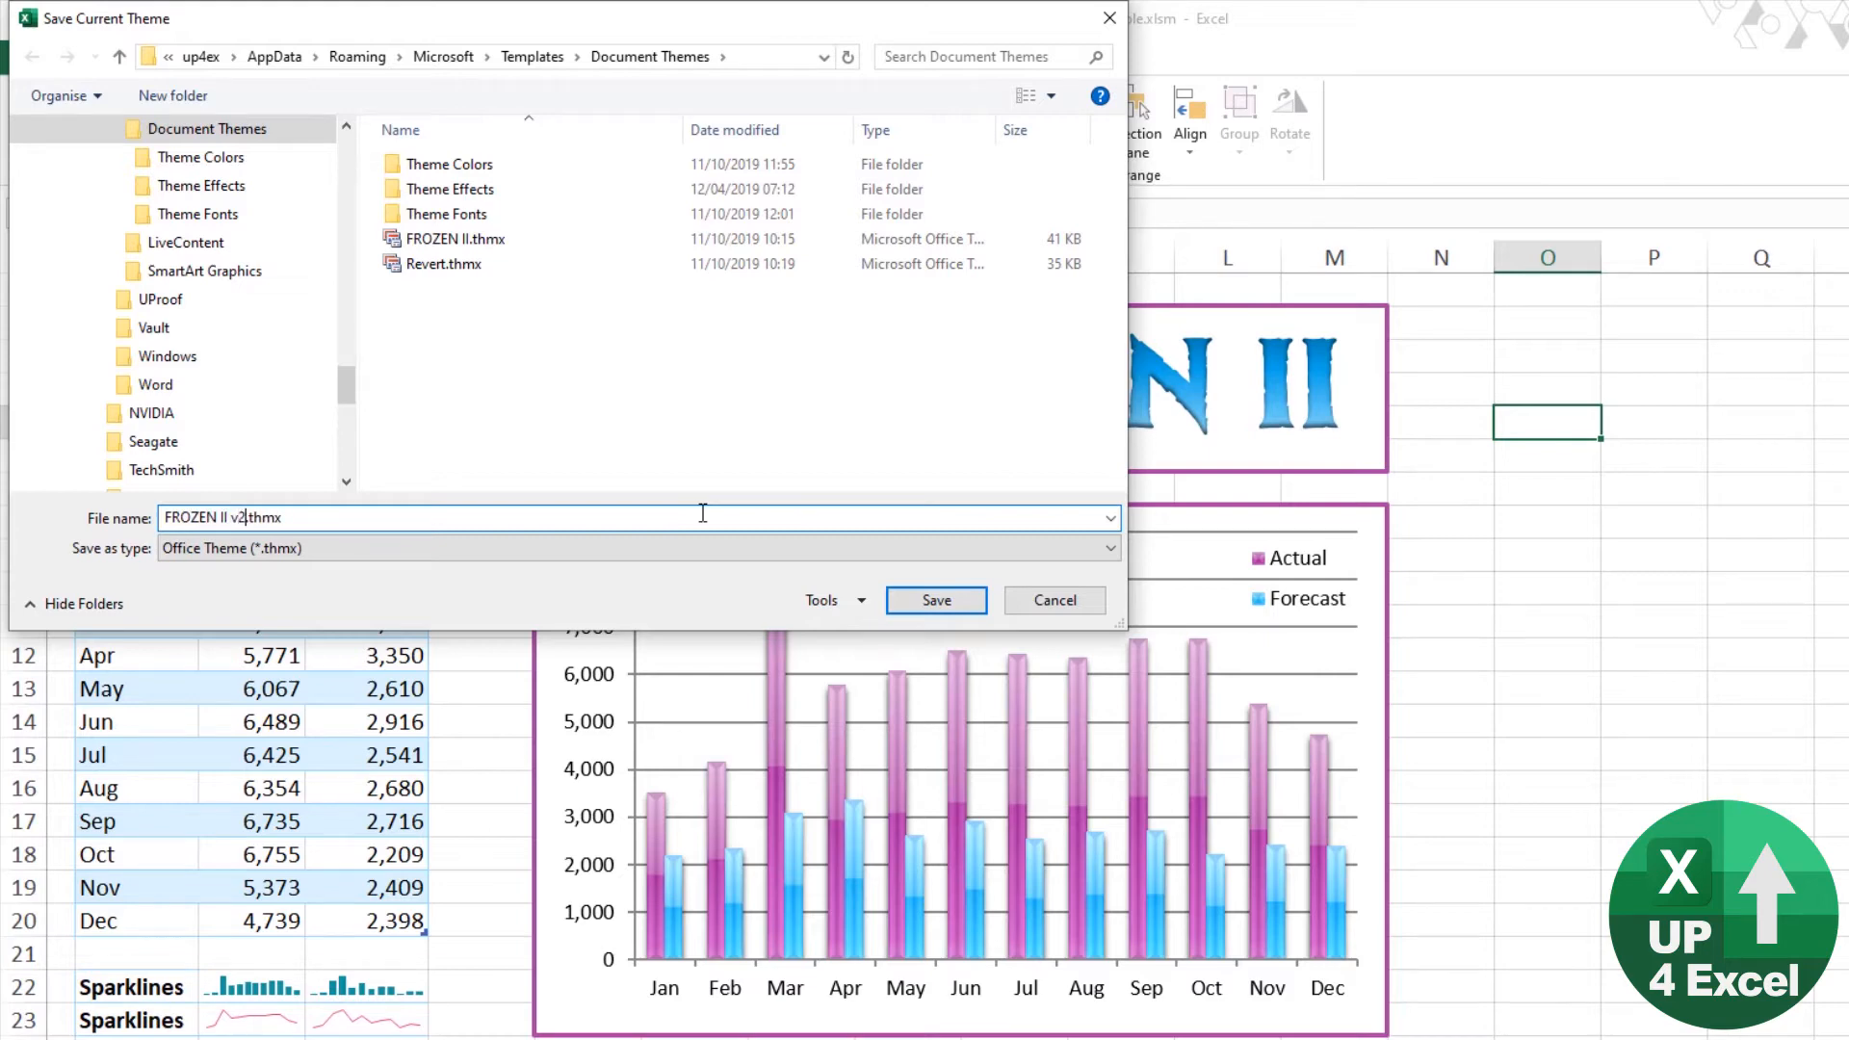
pyautogui.click(937, 601)
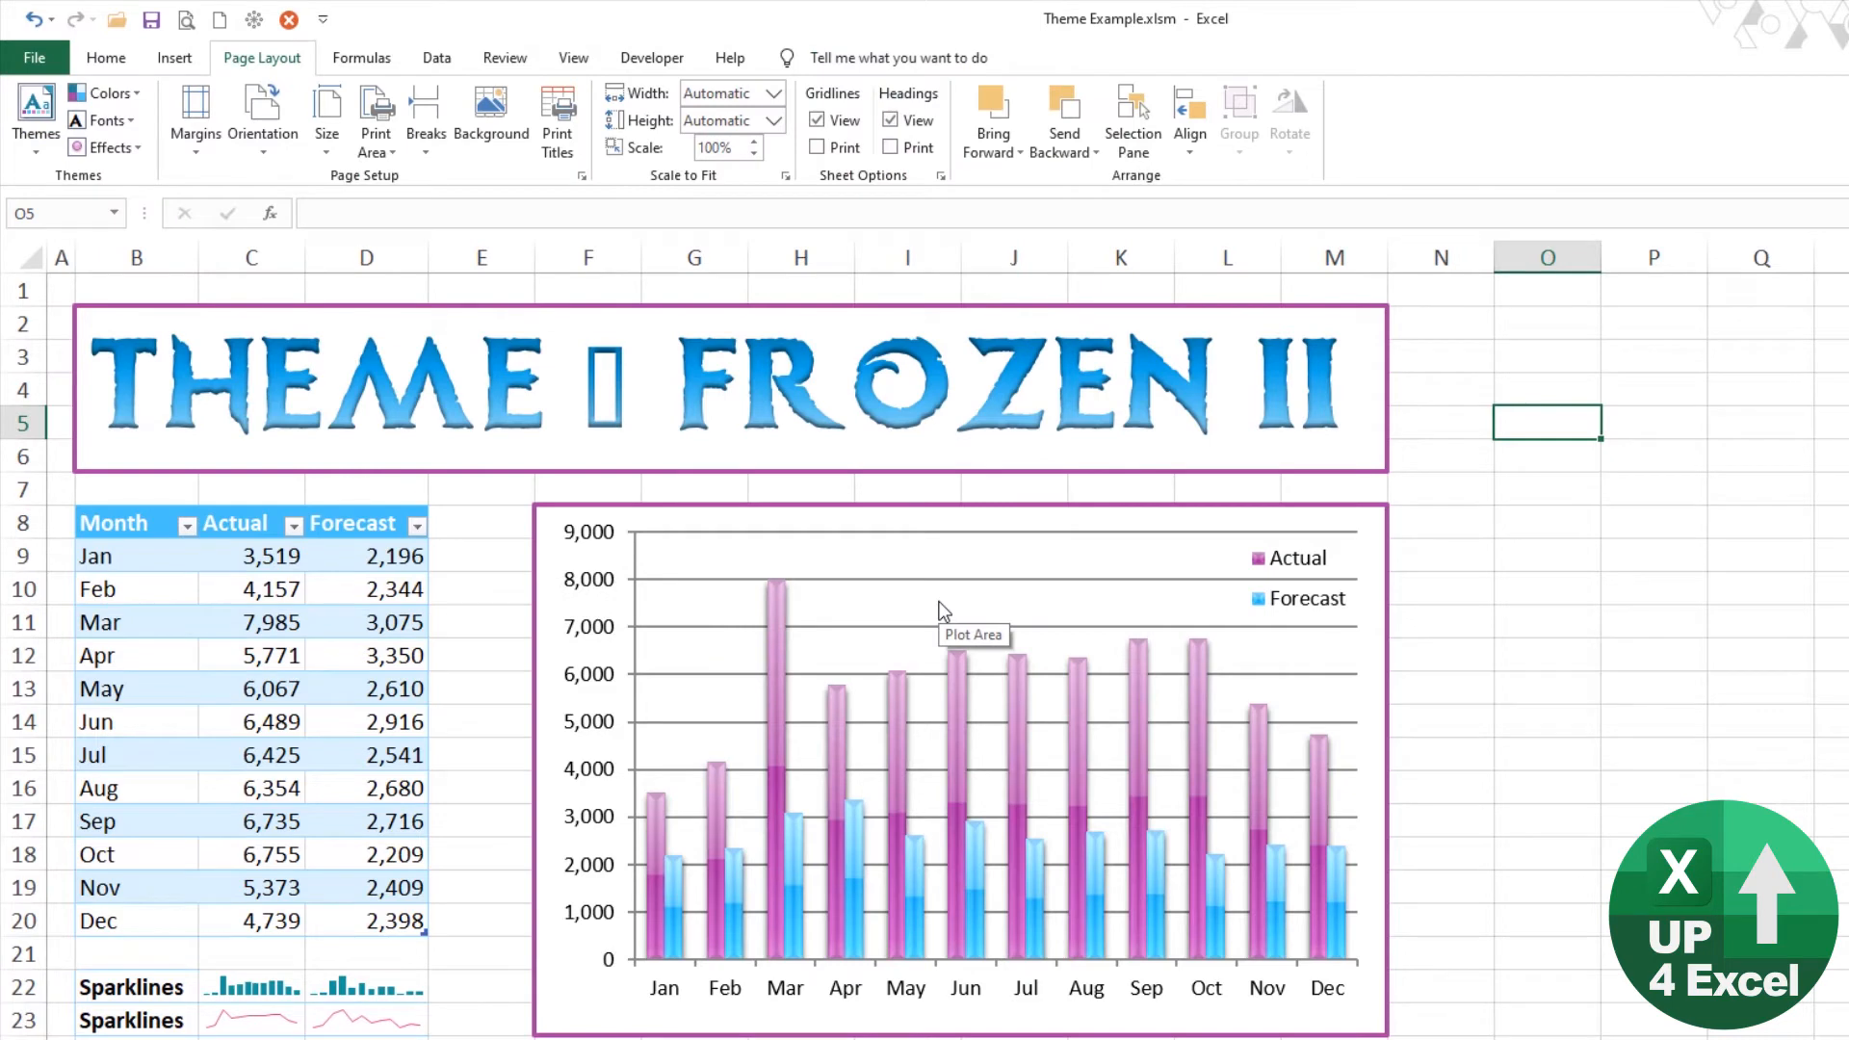
# Step: Look over the custom themes in the theme gallery and the picture sources offered for a sheet background
pyautogui.click(23, 145)
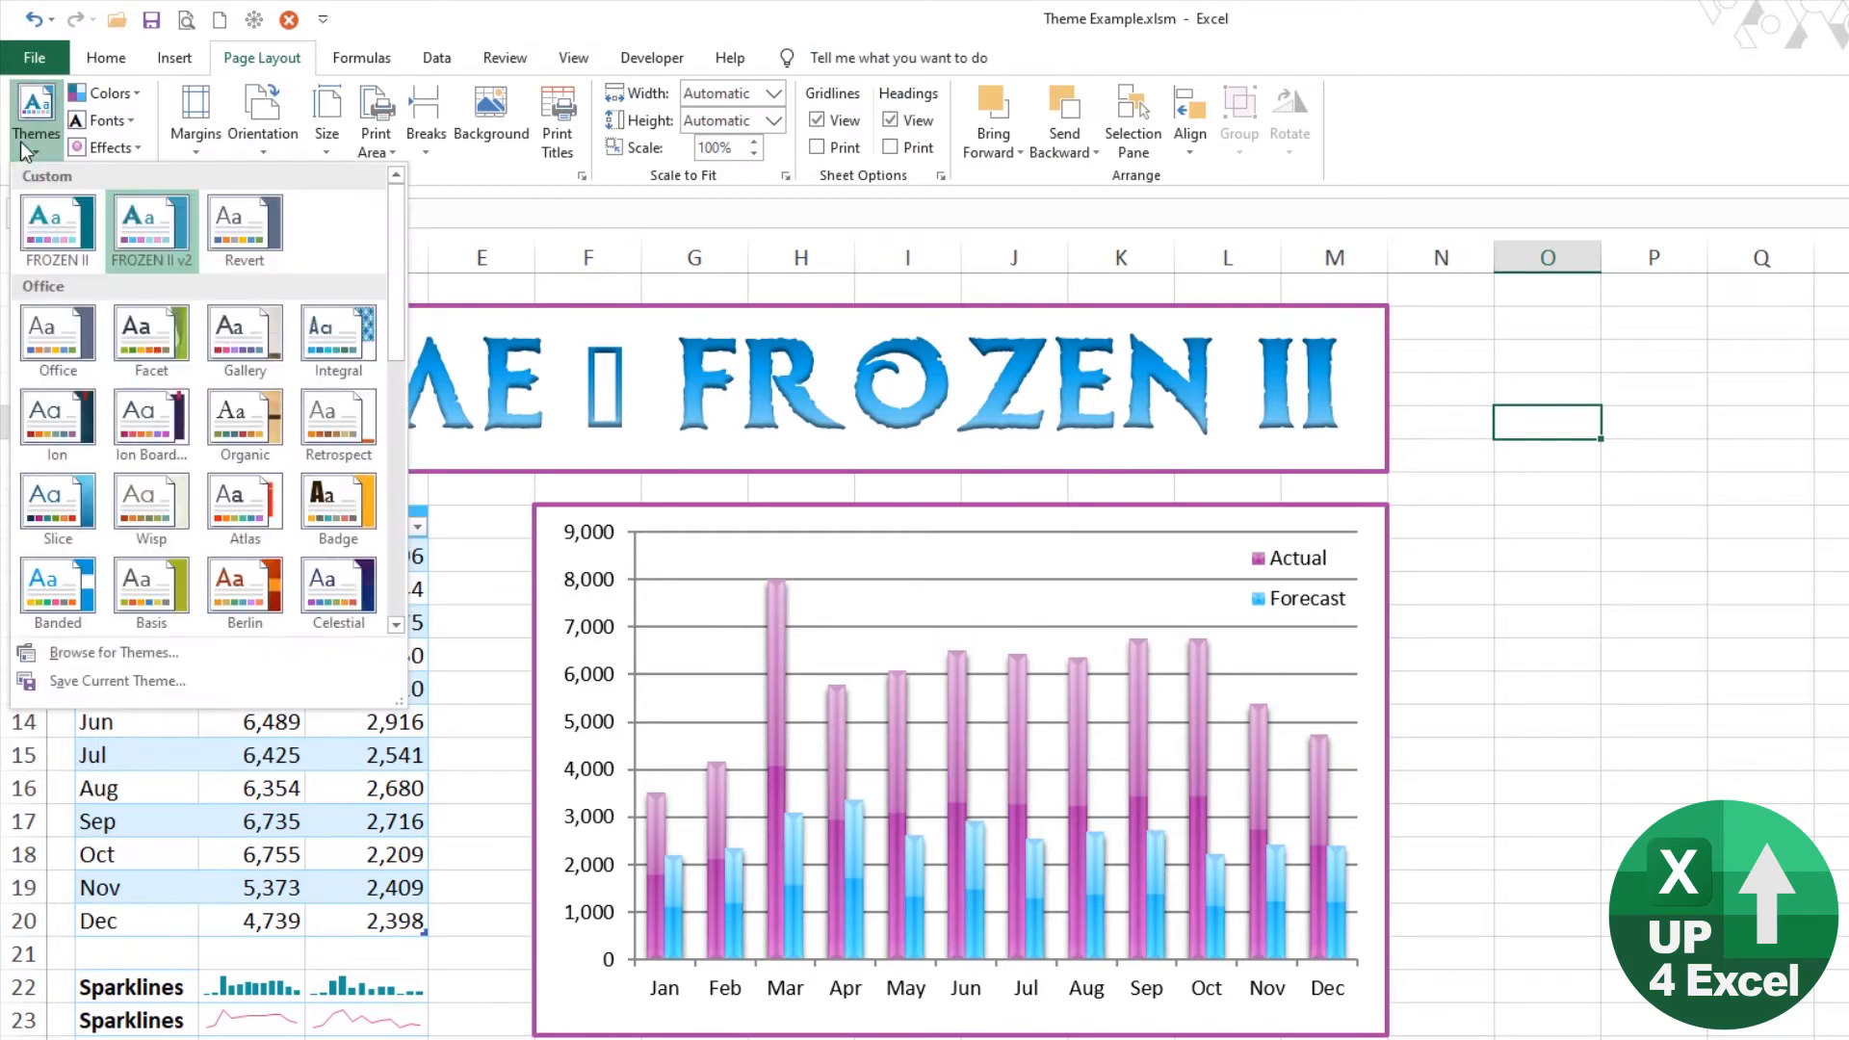
pyautogui.click(55, 223)
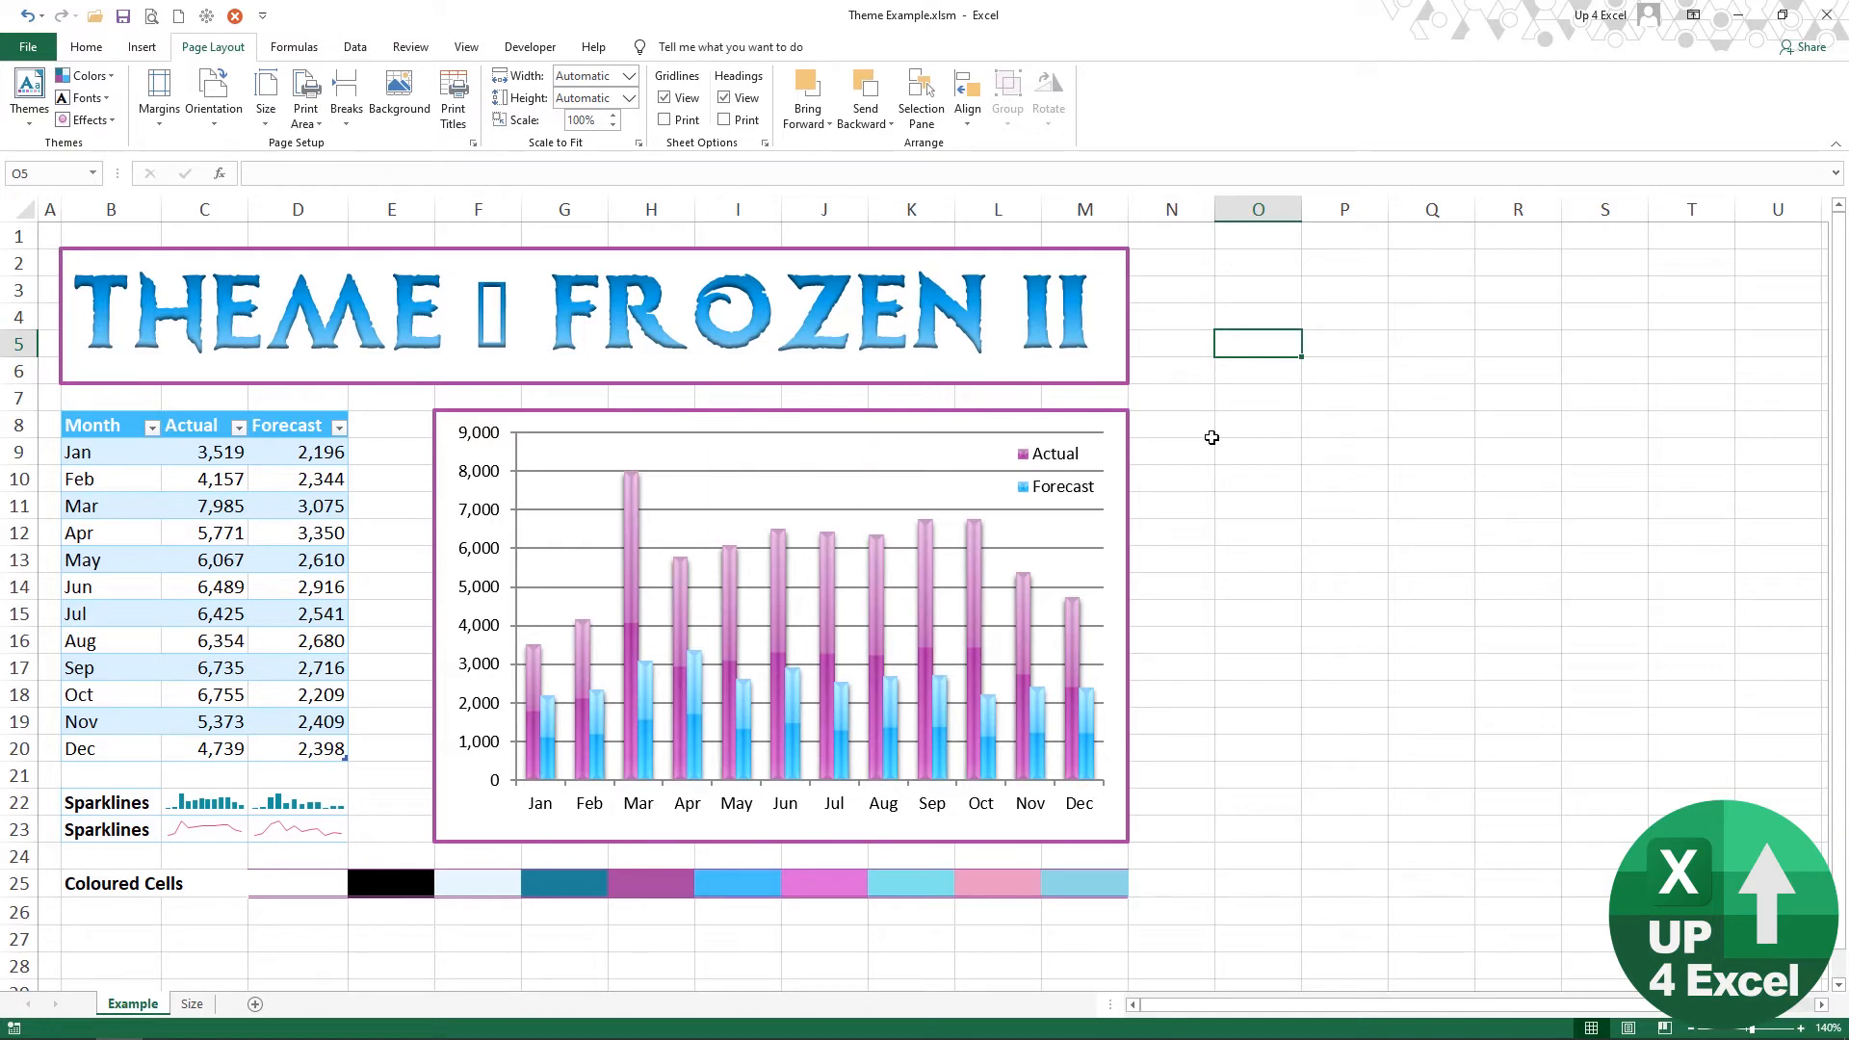
pyautogui.click(404, 107)
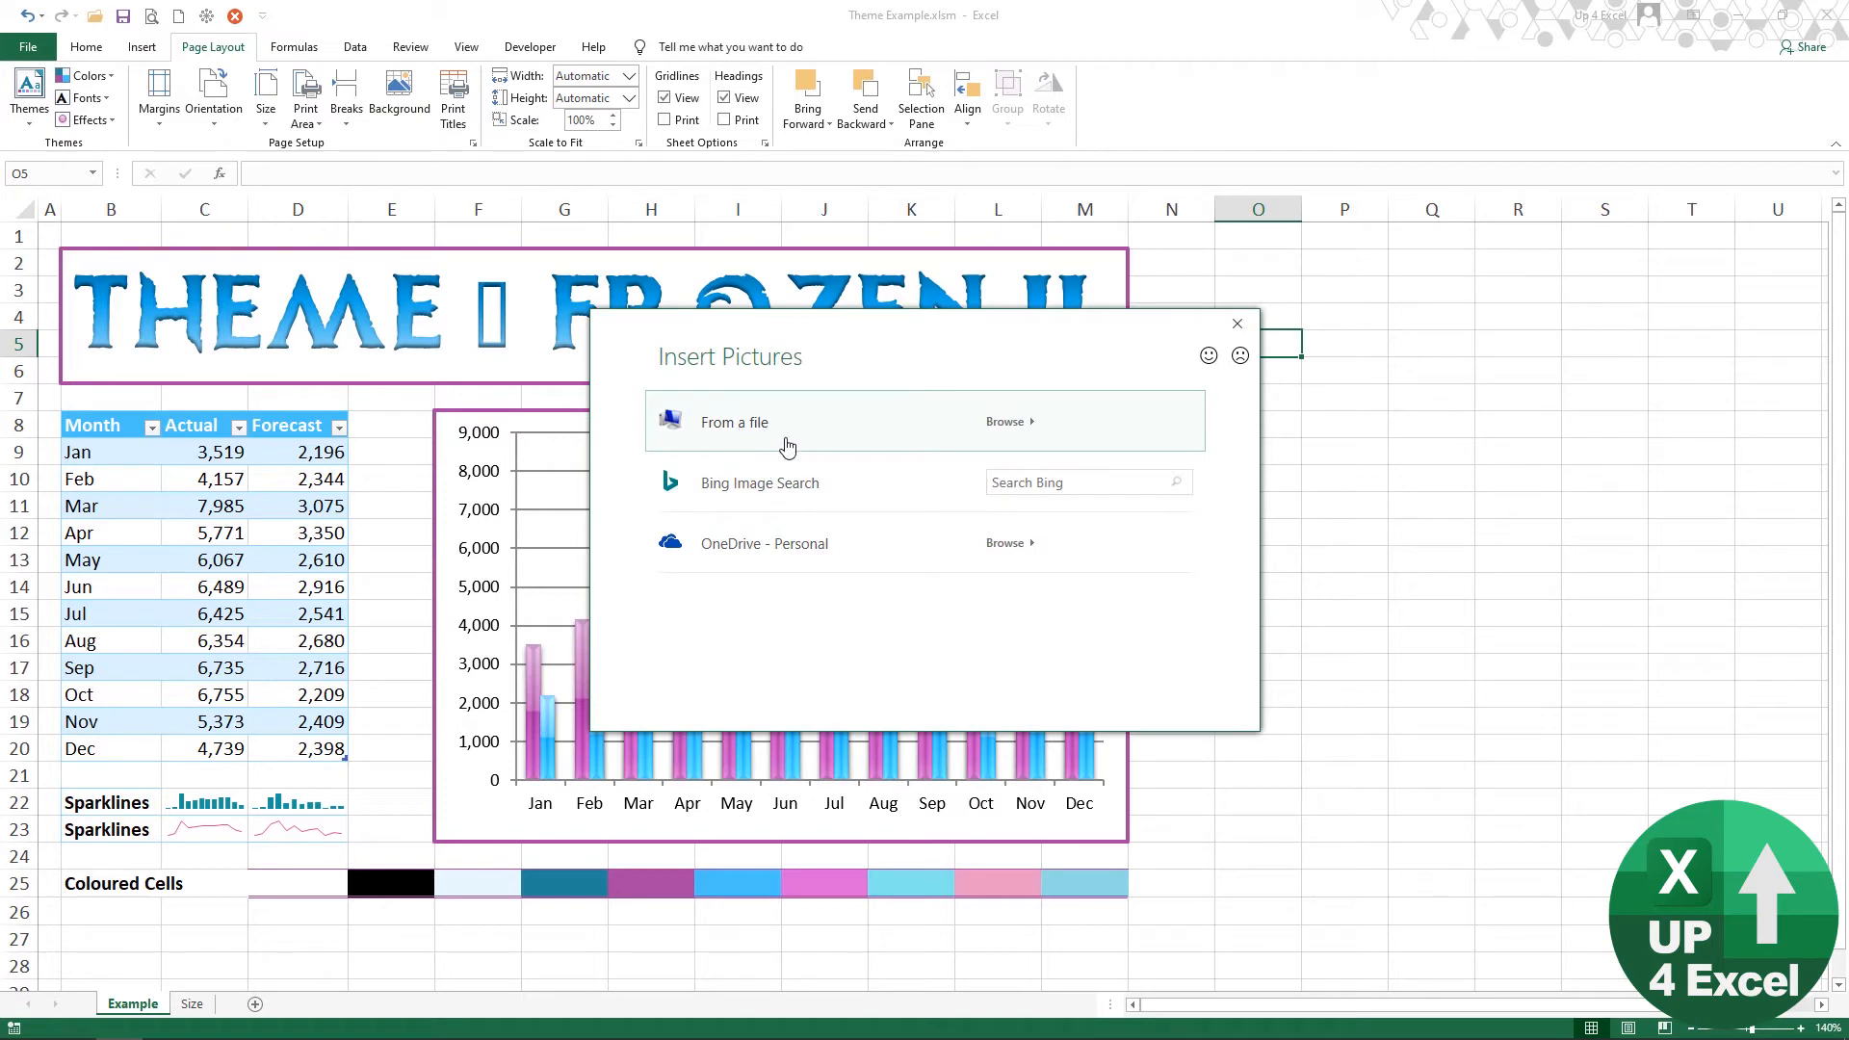
pyautogui.click(1239, 331)
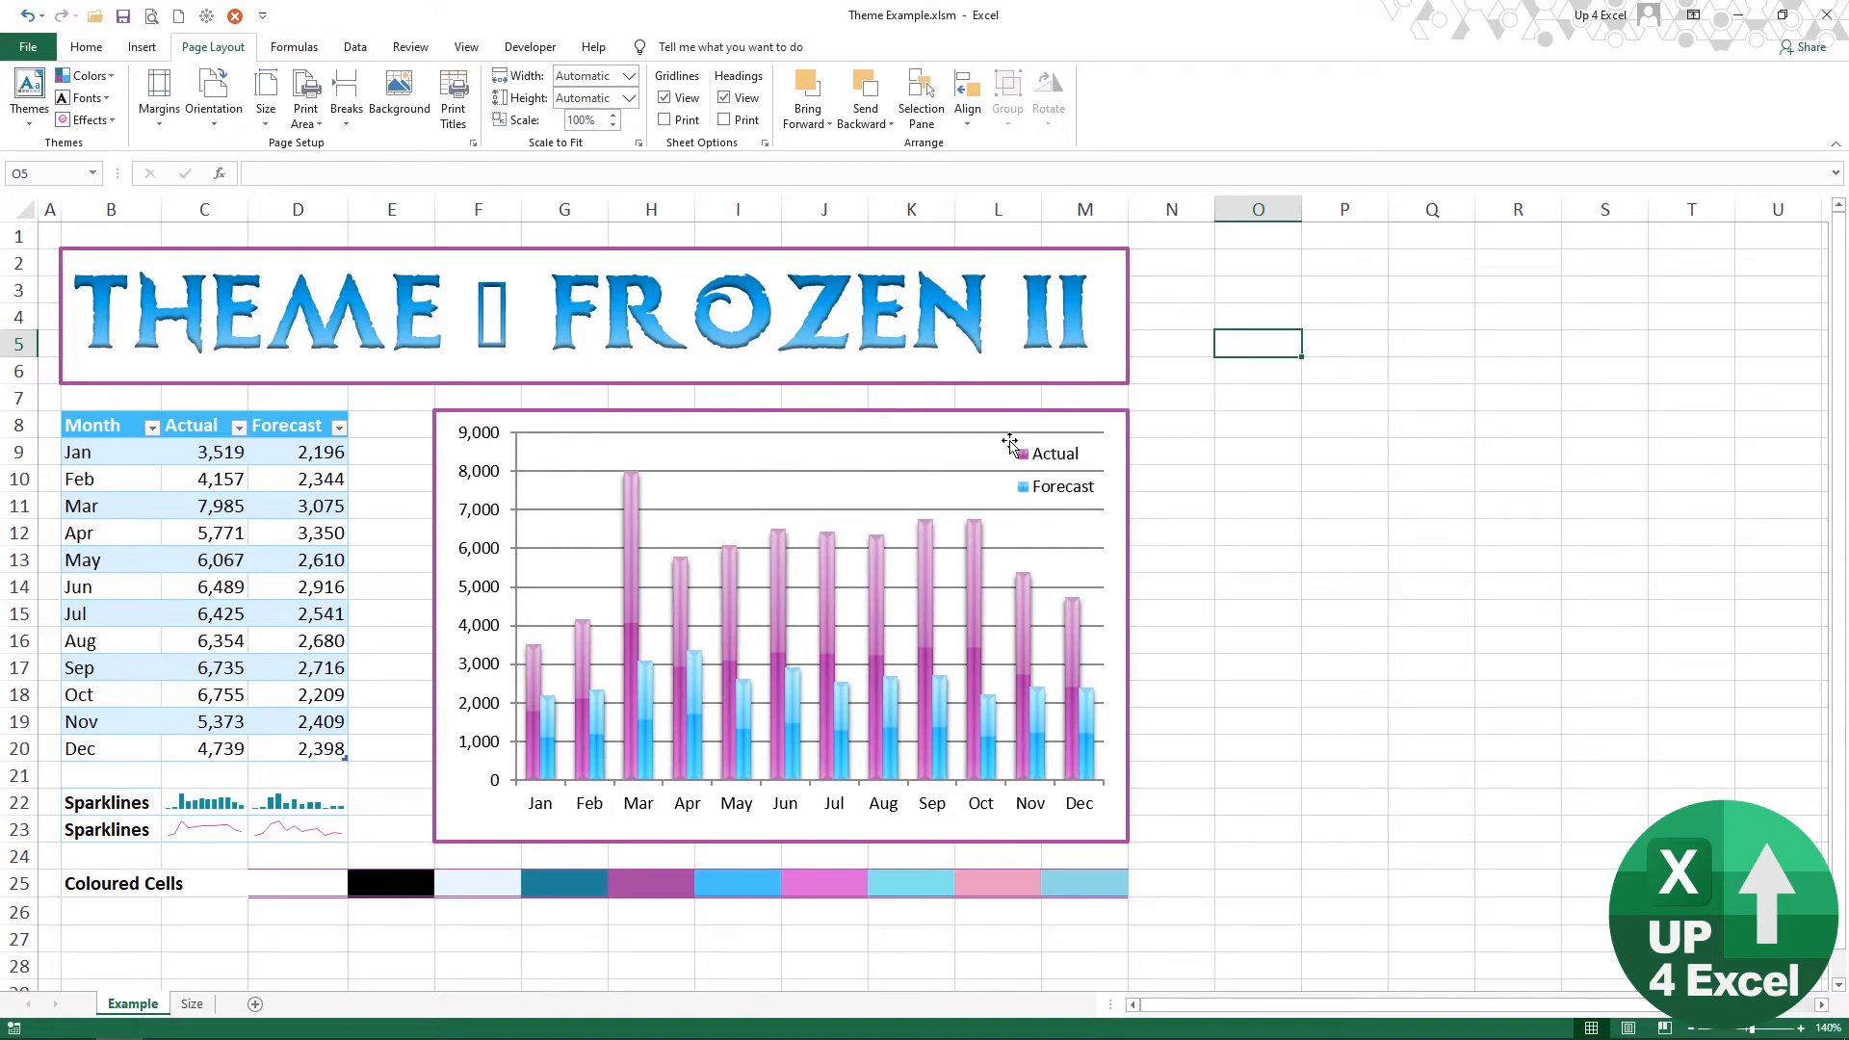
# Step: Add a new worksheet and widen column A across the visible sheet area to about 1789 pixels to gauge the background width
pyautogui.click(192, 1007)
pyautogui.click(254, 1005)
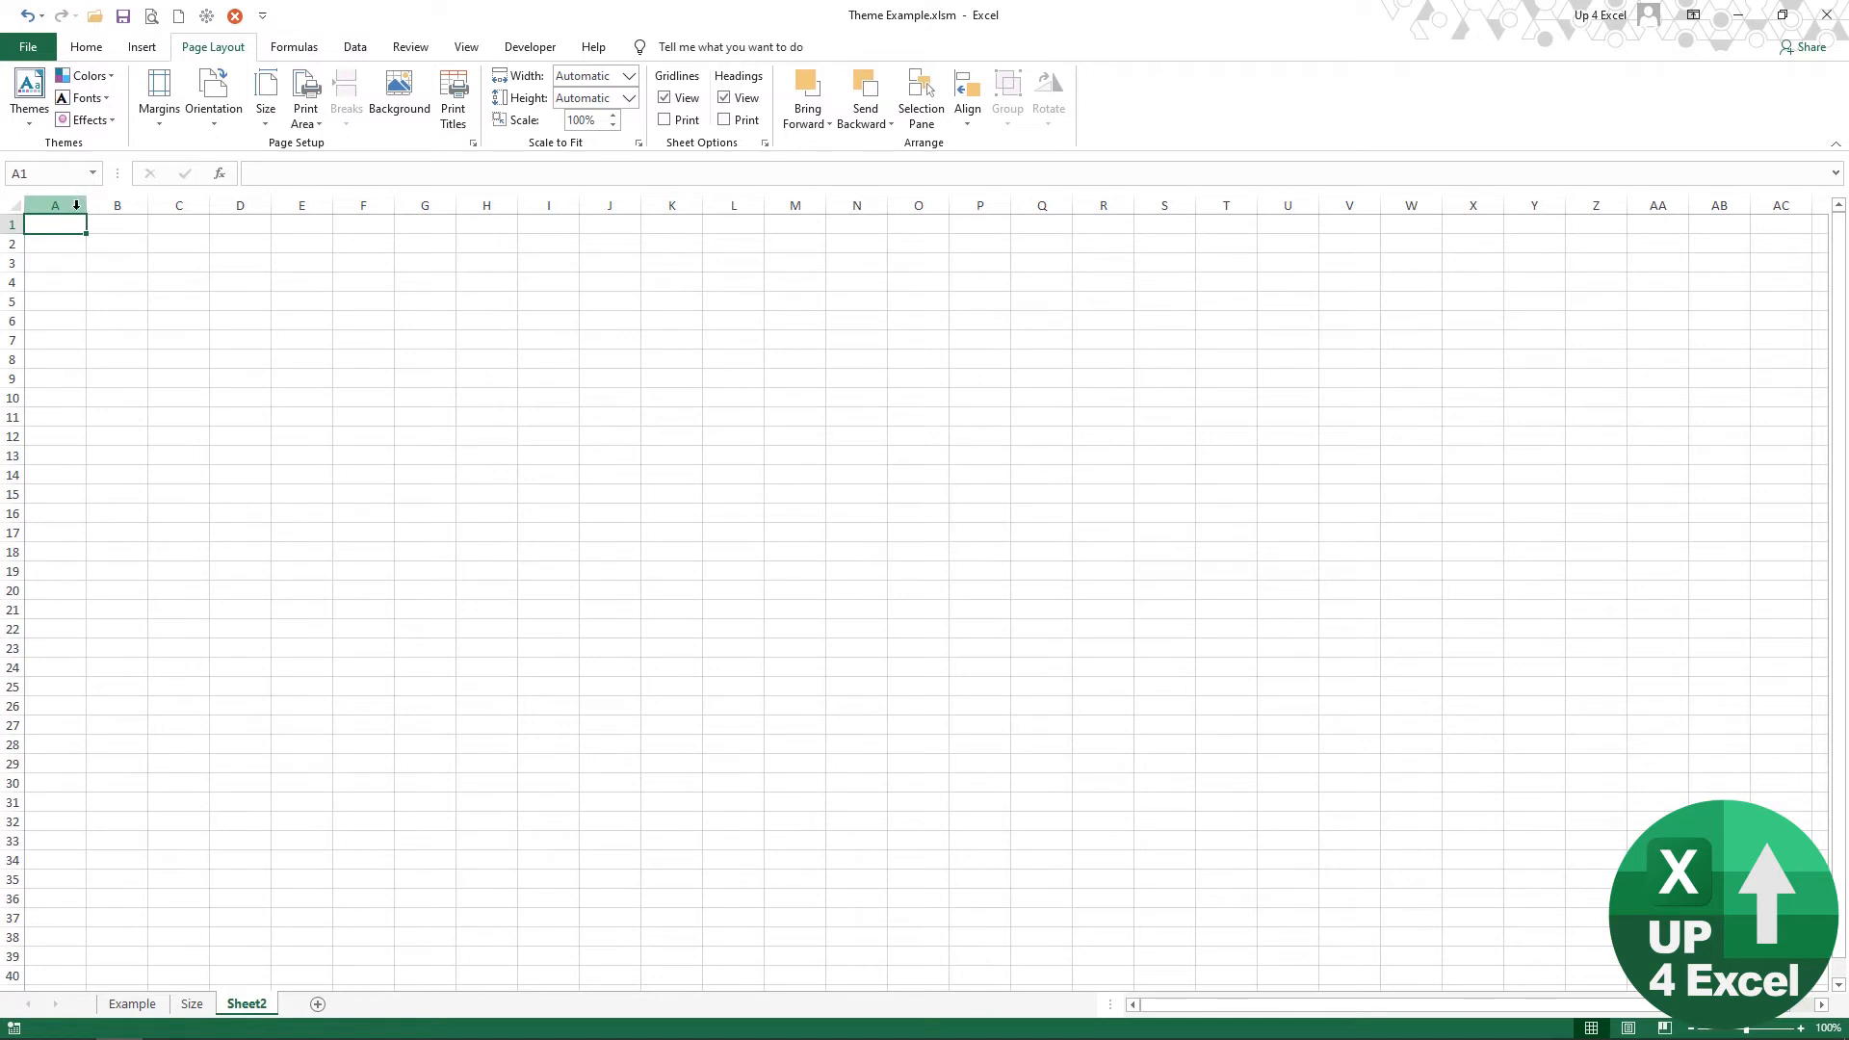
pyautogui.moveTo(86, 205); pyautogui.dragTo(700, 206)
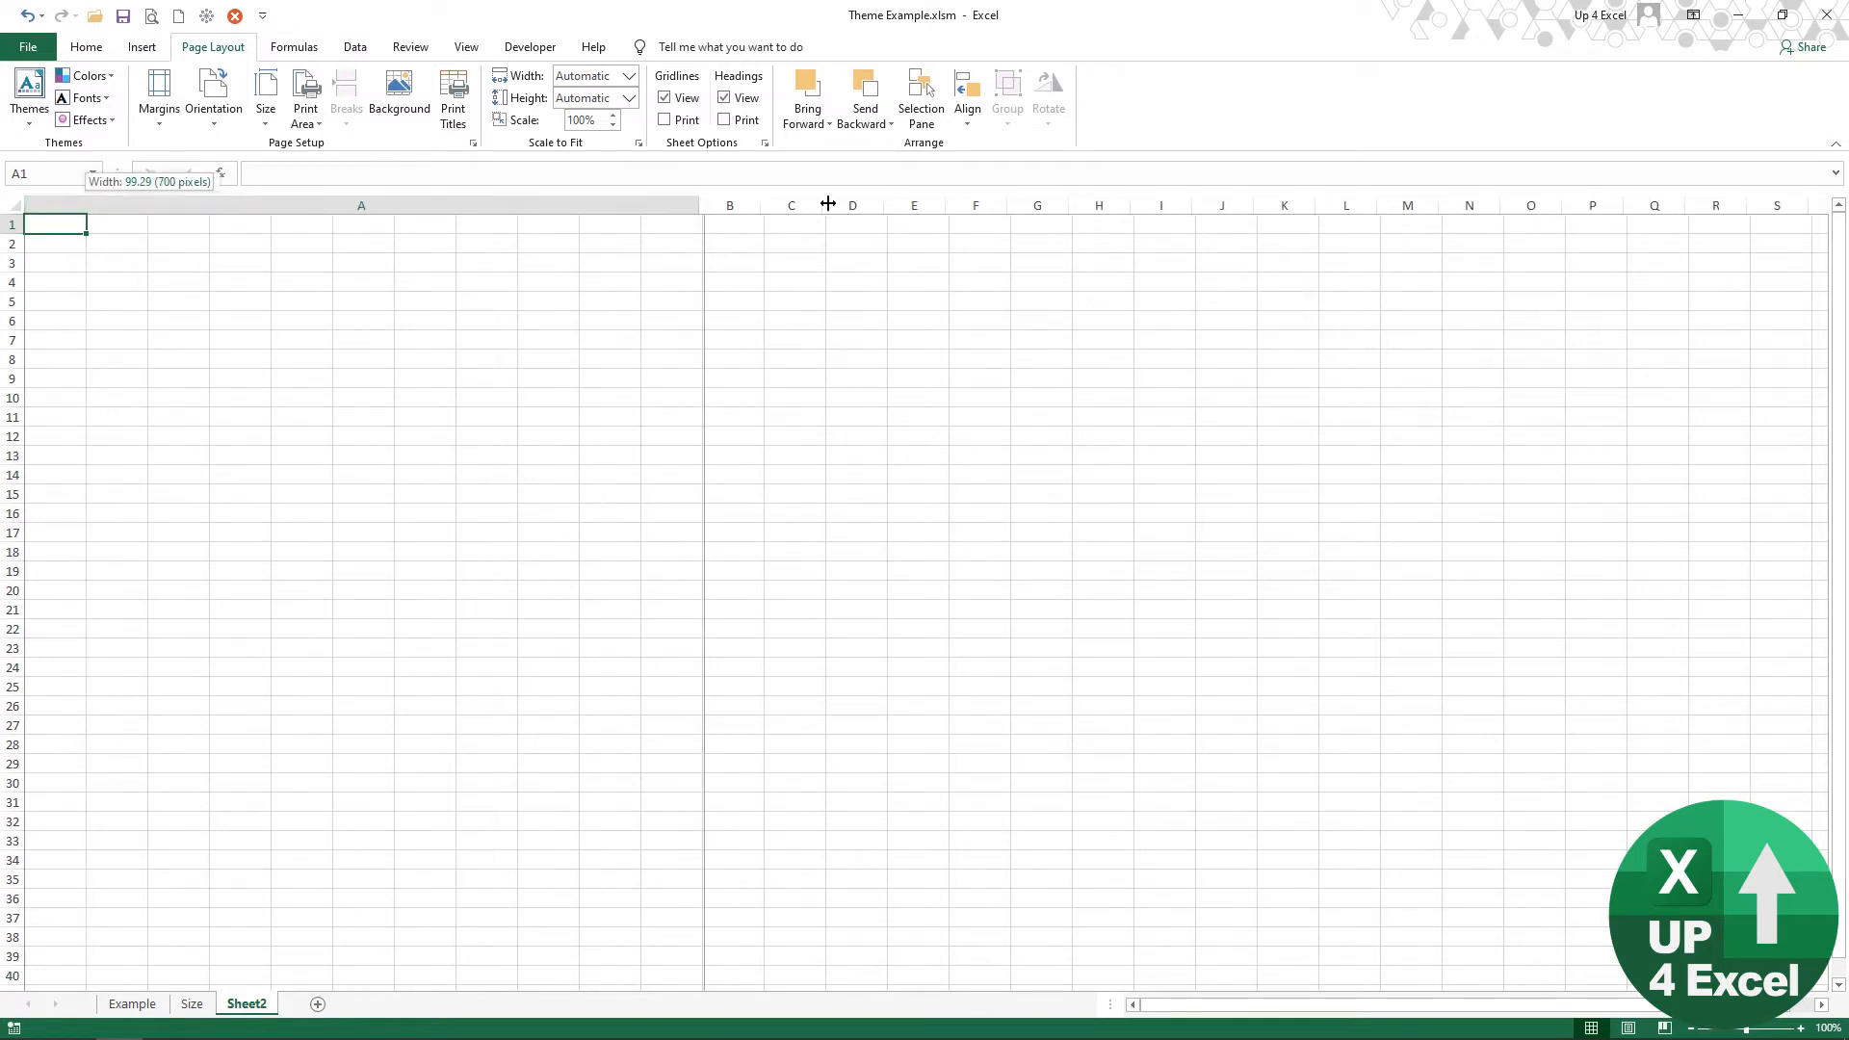
pyautogui.moveTo(828, 204); pyautogui.dragTo(1793, 206)
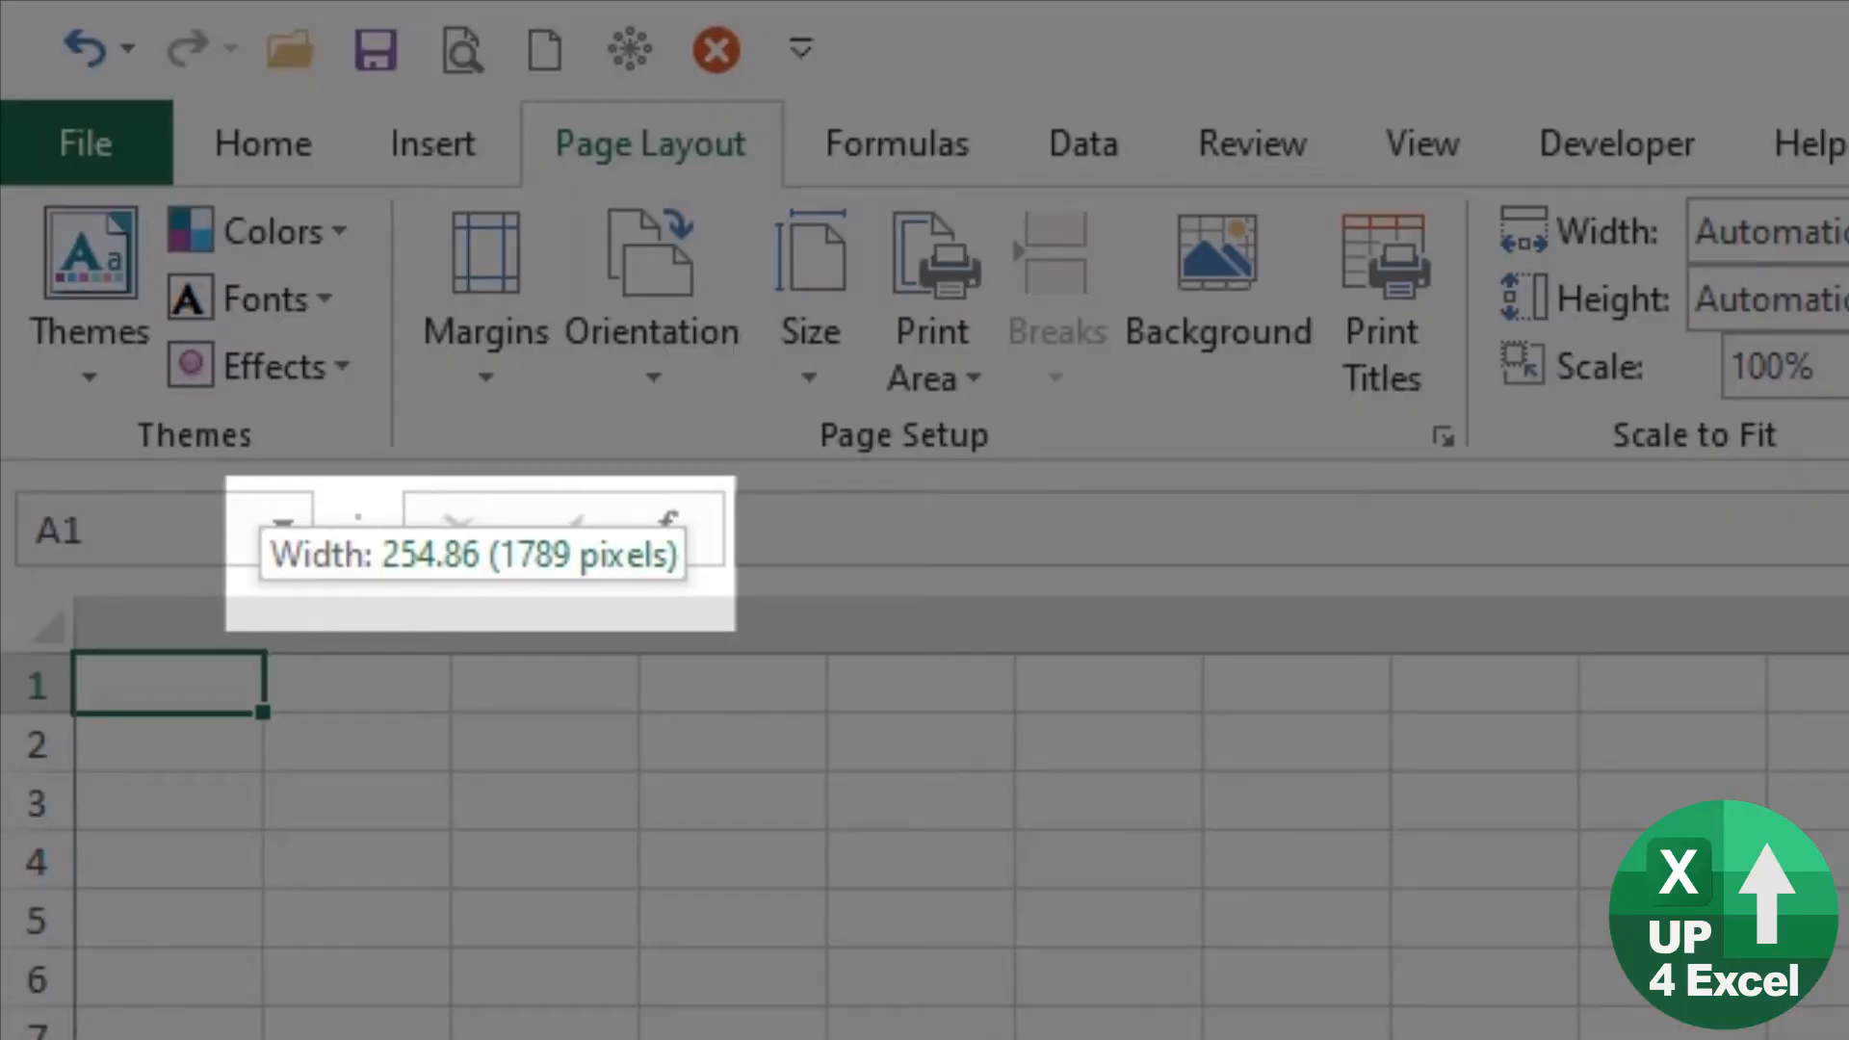
# Step: Widen column B to about 83 pixels to fill the rest of the visible sheet and check its pixel width
pyautogui.moveTo(1747, 203); pyautogui.dragTo(1828, 203)
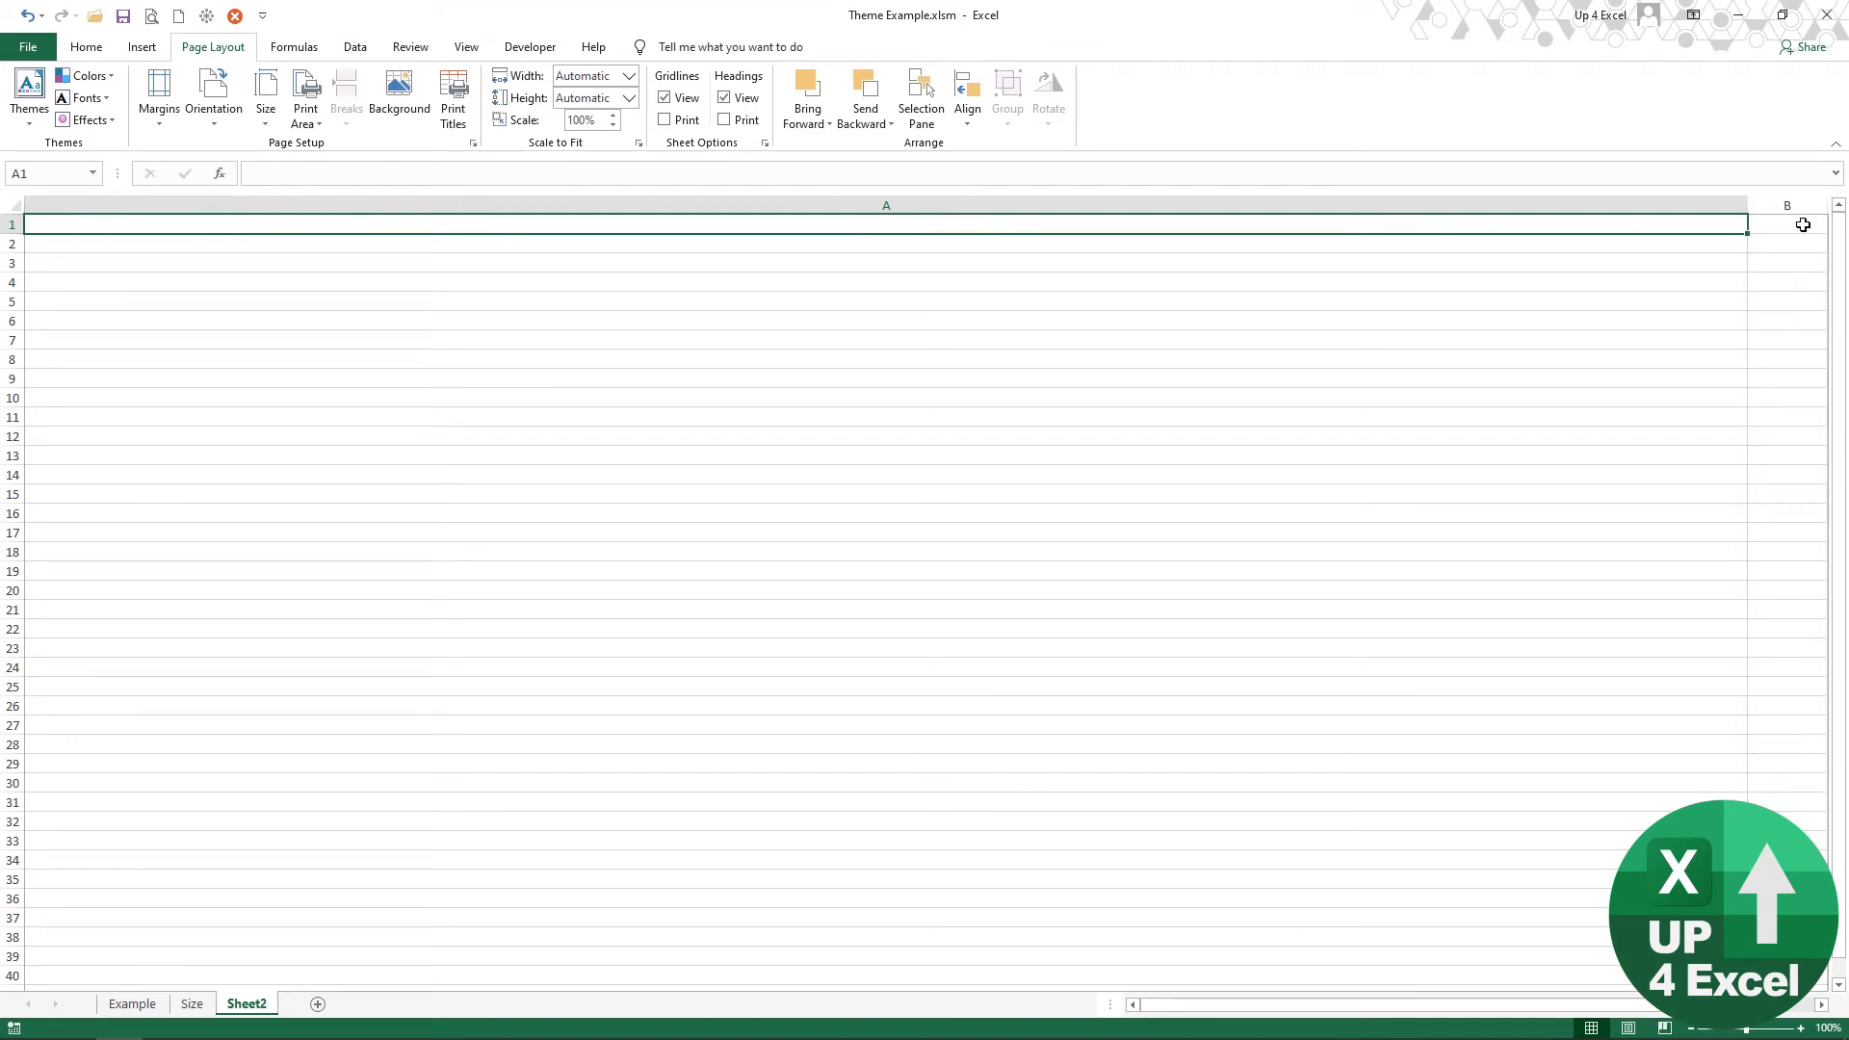
pyautogui.click(1803, 224)
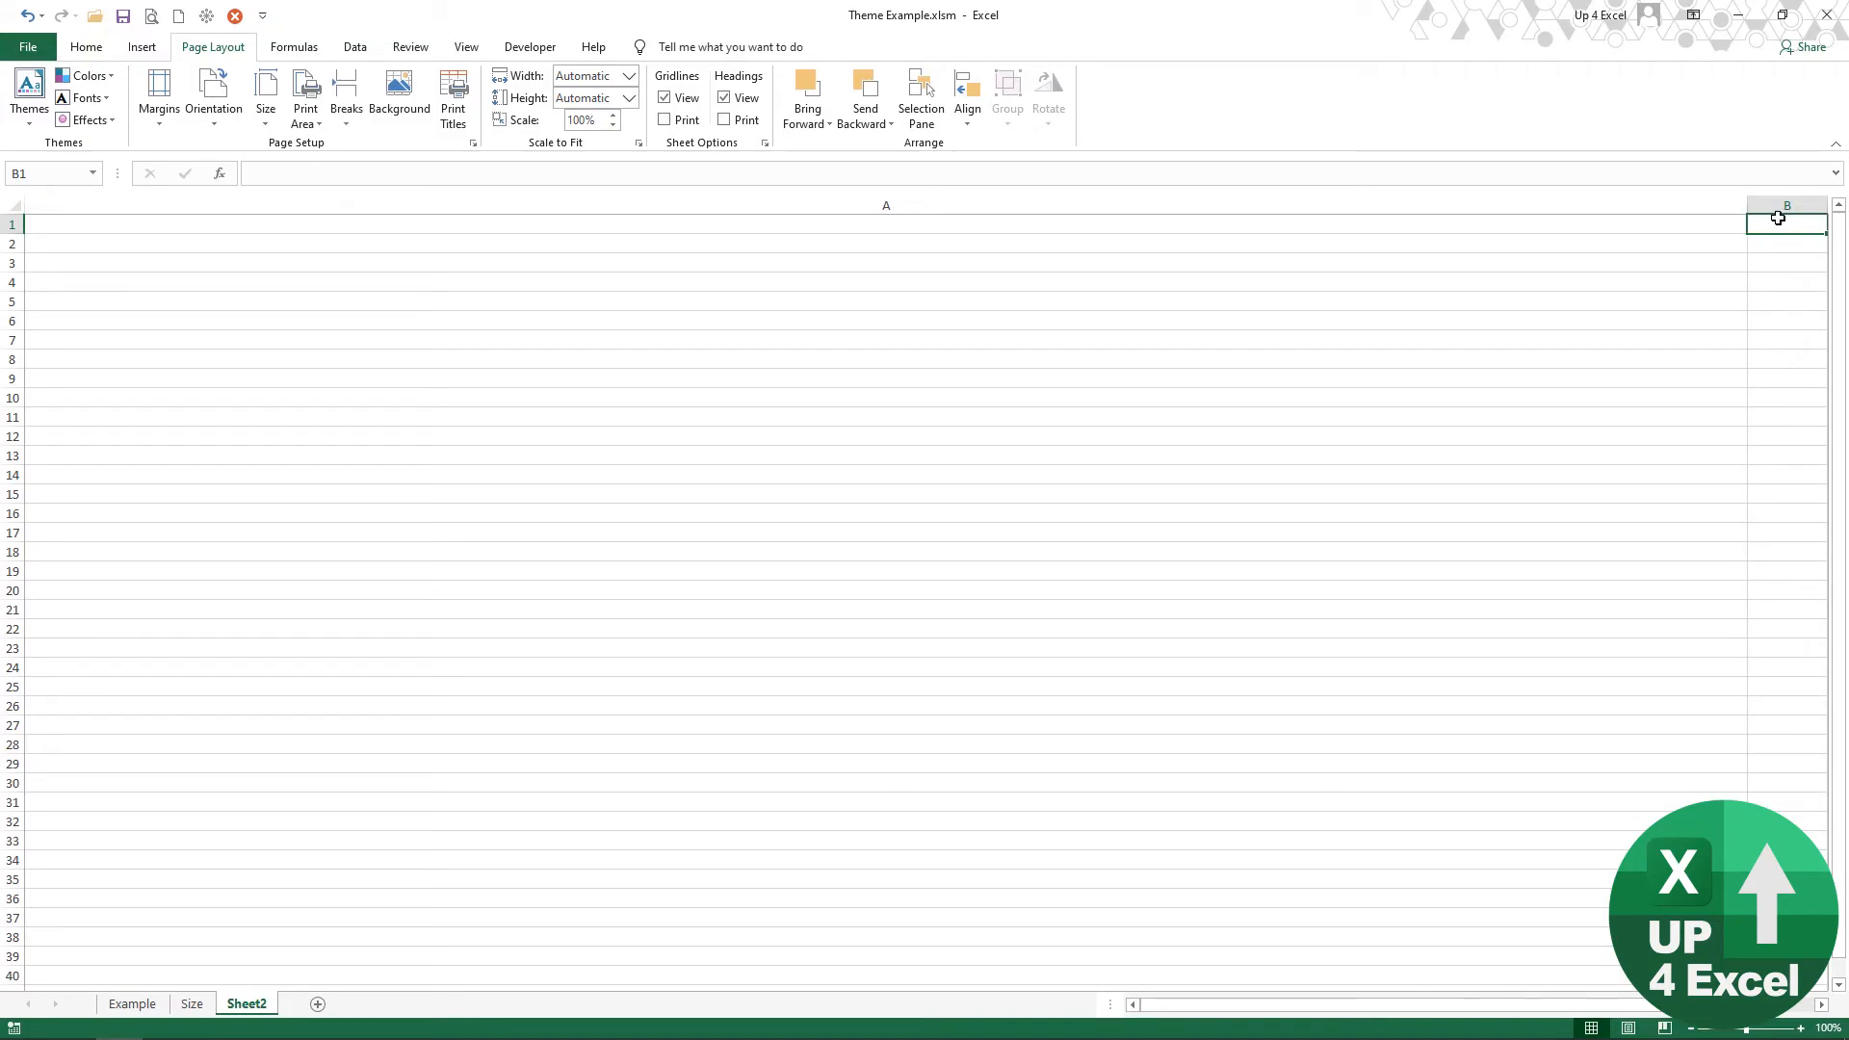
pyautogui.press('Right')
pyautogui.press('Right')
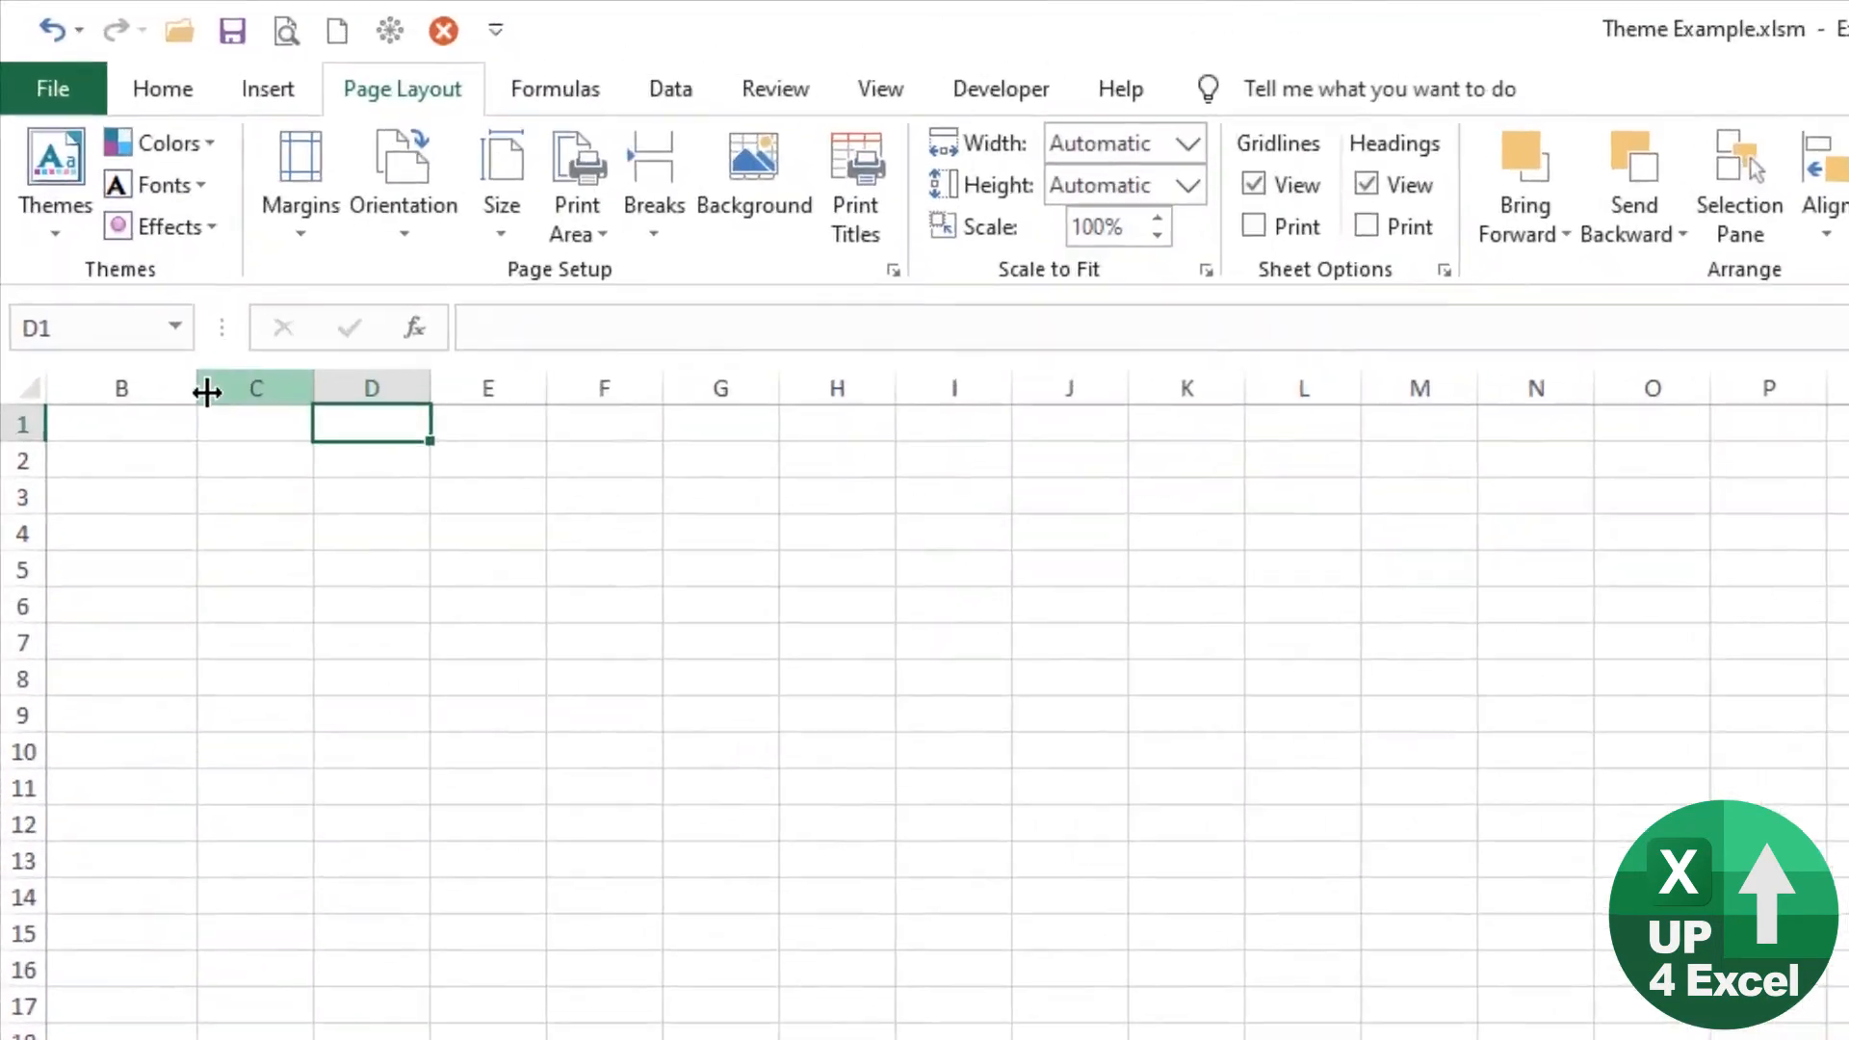
pyautogui.moveTo(206, 391); pyautogui.dragTo(200, 392)
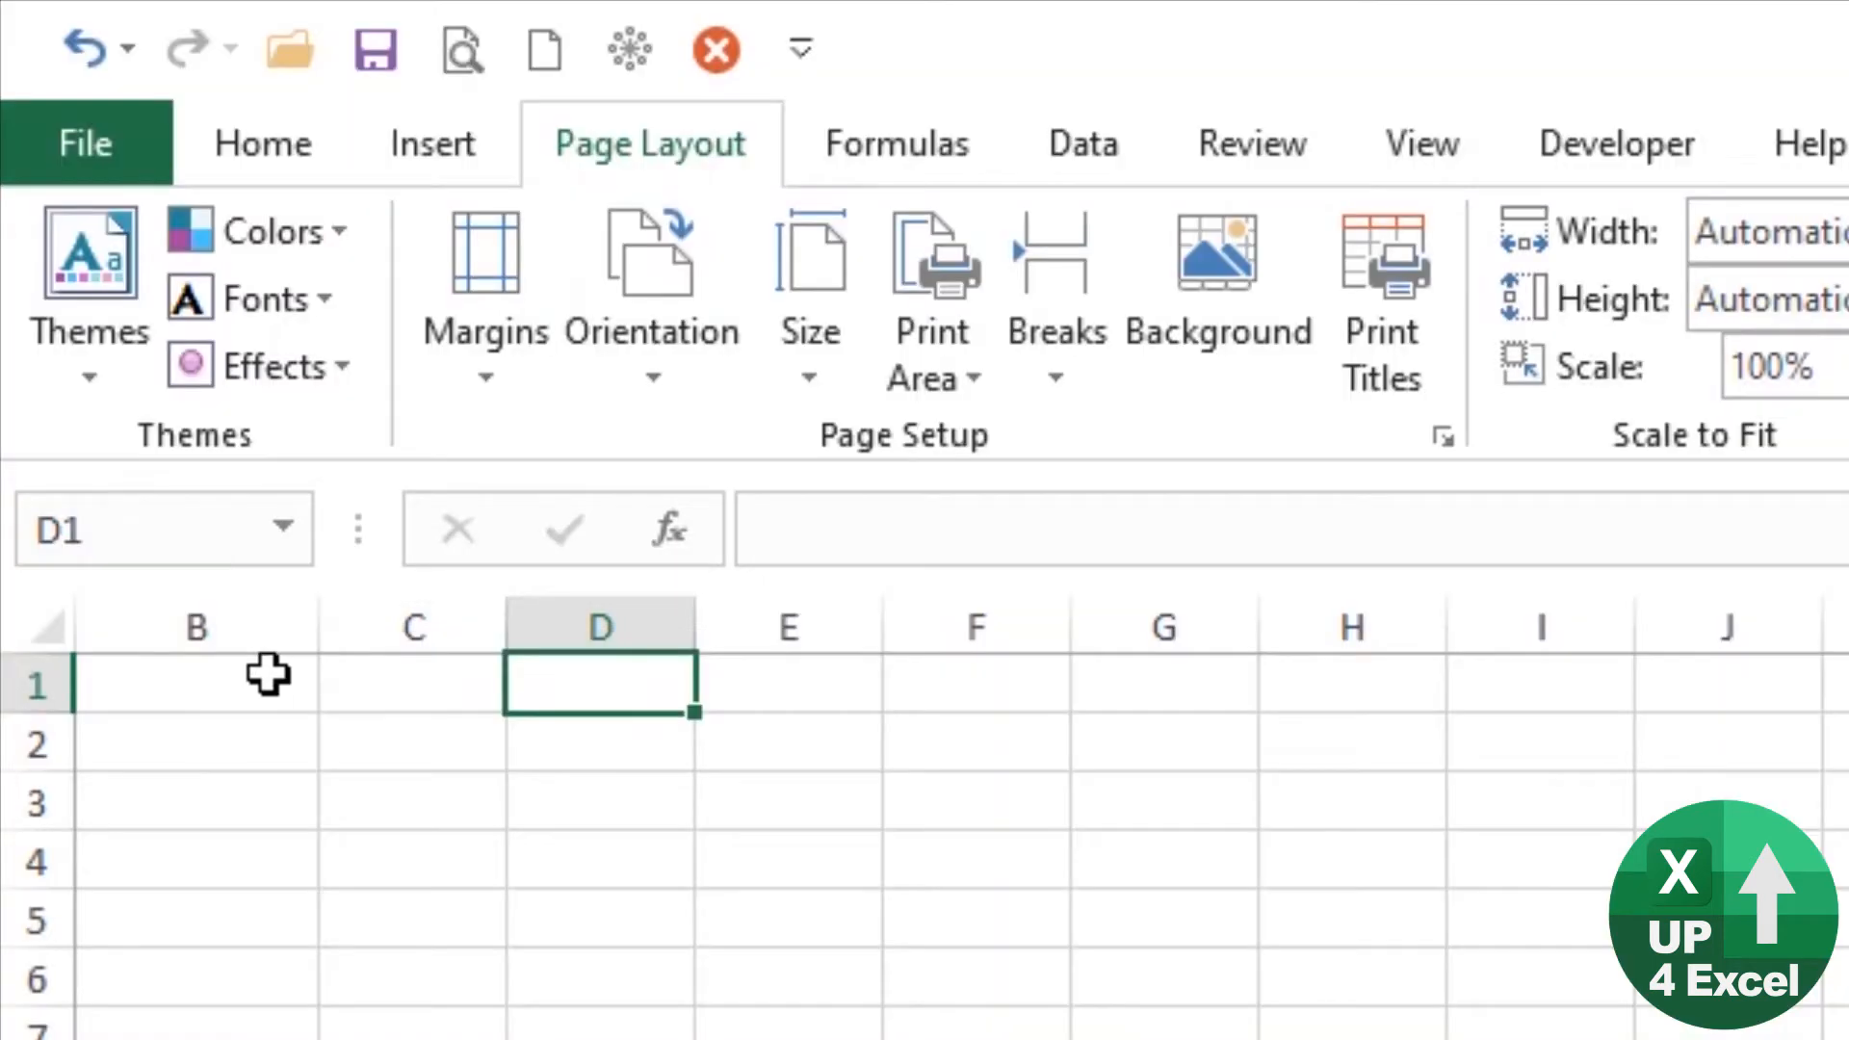
# Step: Add up the two column widths in B1 with =1789+83, and check the height calculation on the Size sheet
pyautogui.click(268, 674)
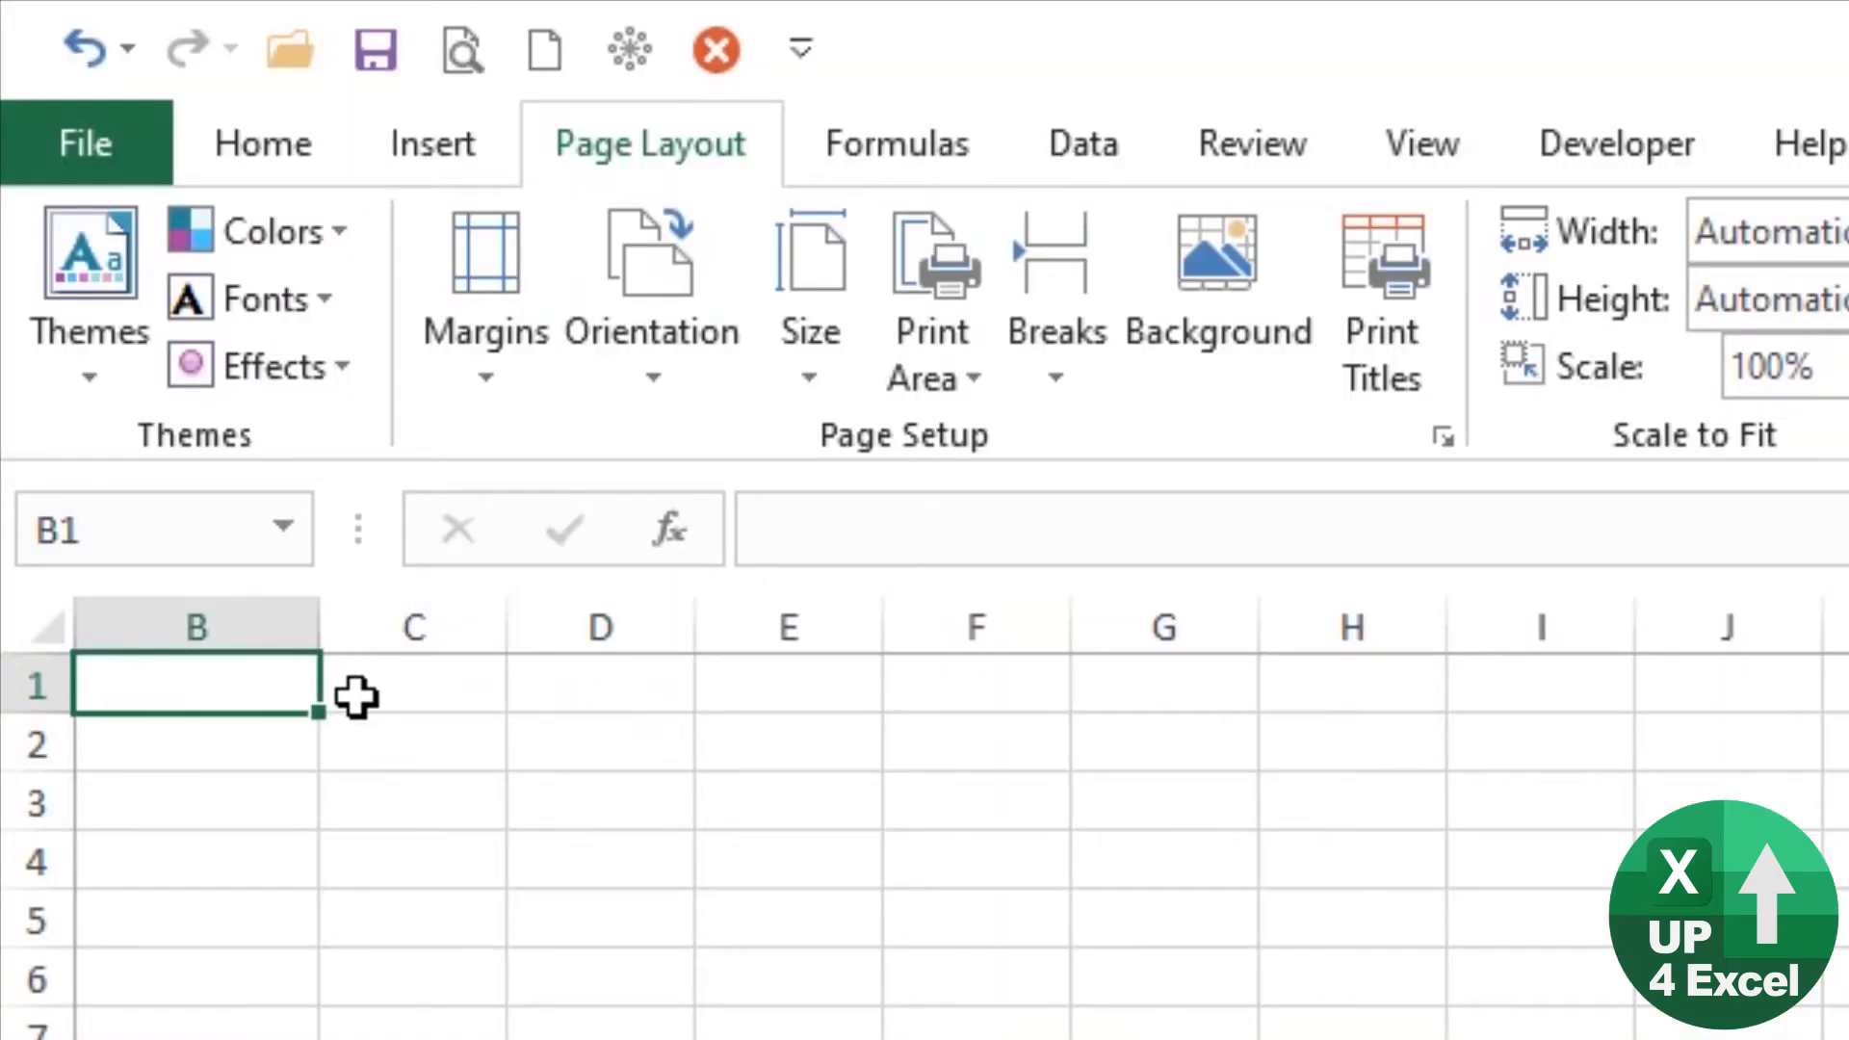
pyautogui.write('=17')
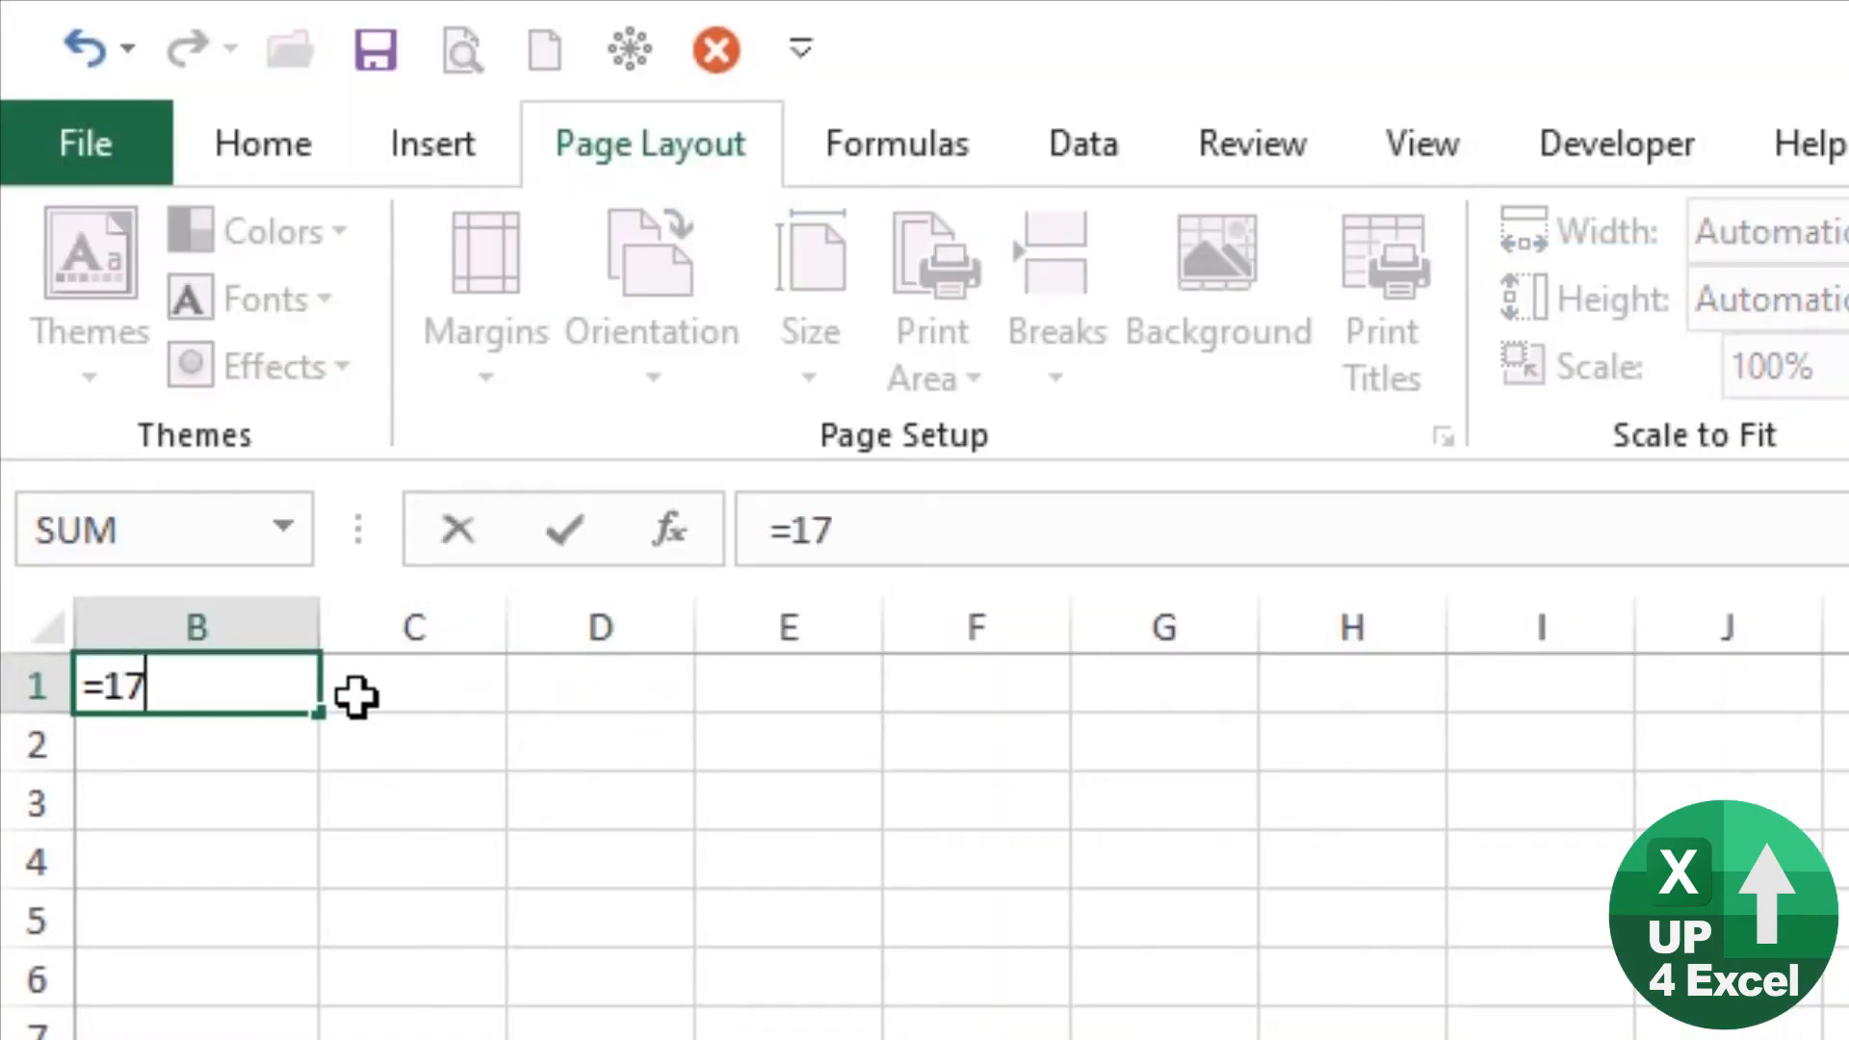
pyautogui.write('89+83')
pyautogui.press('Return')
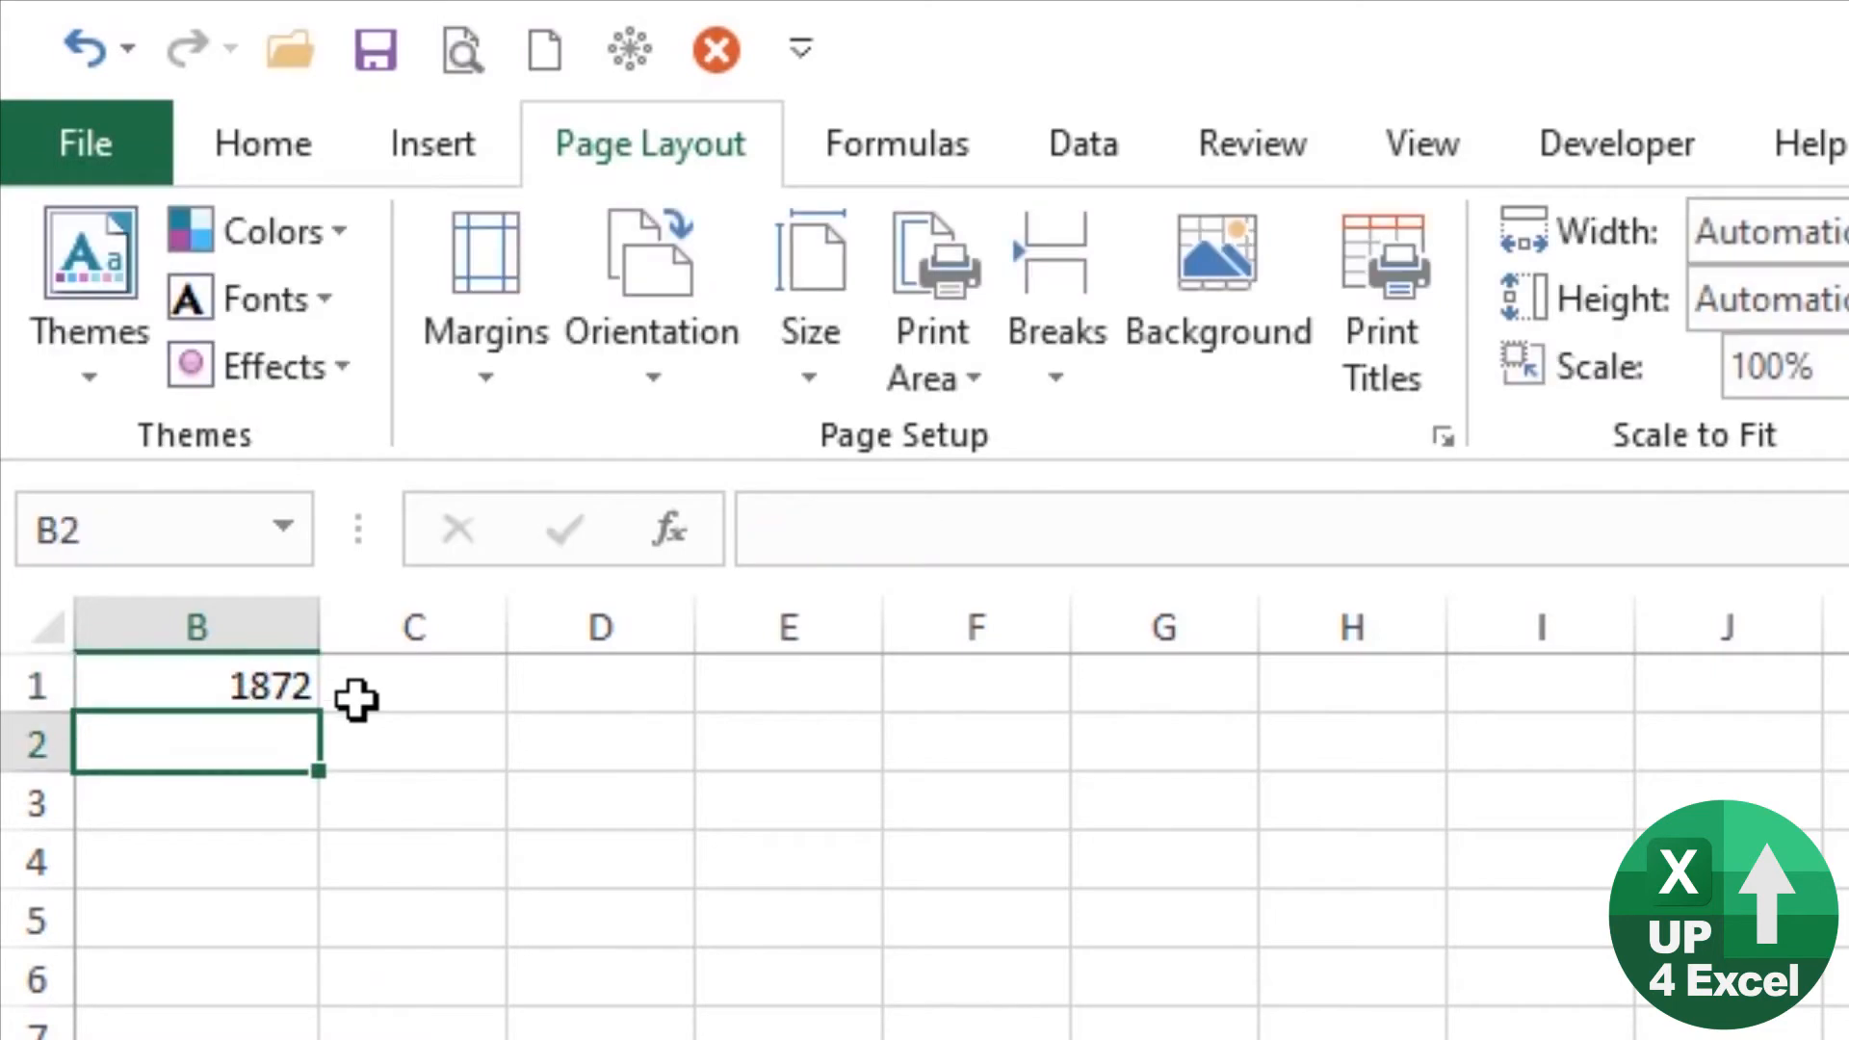
pyautogui.press('Up')
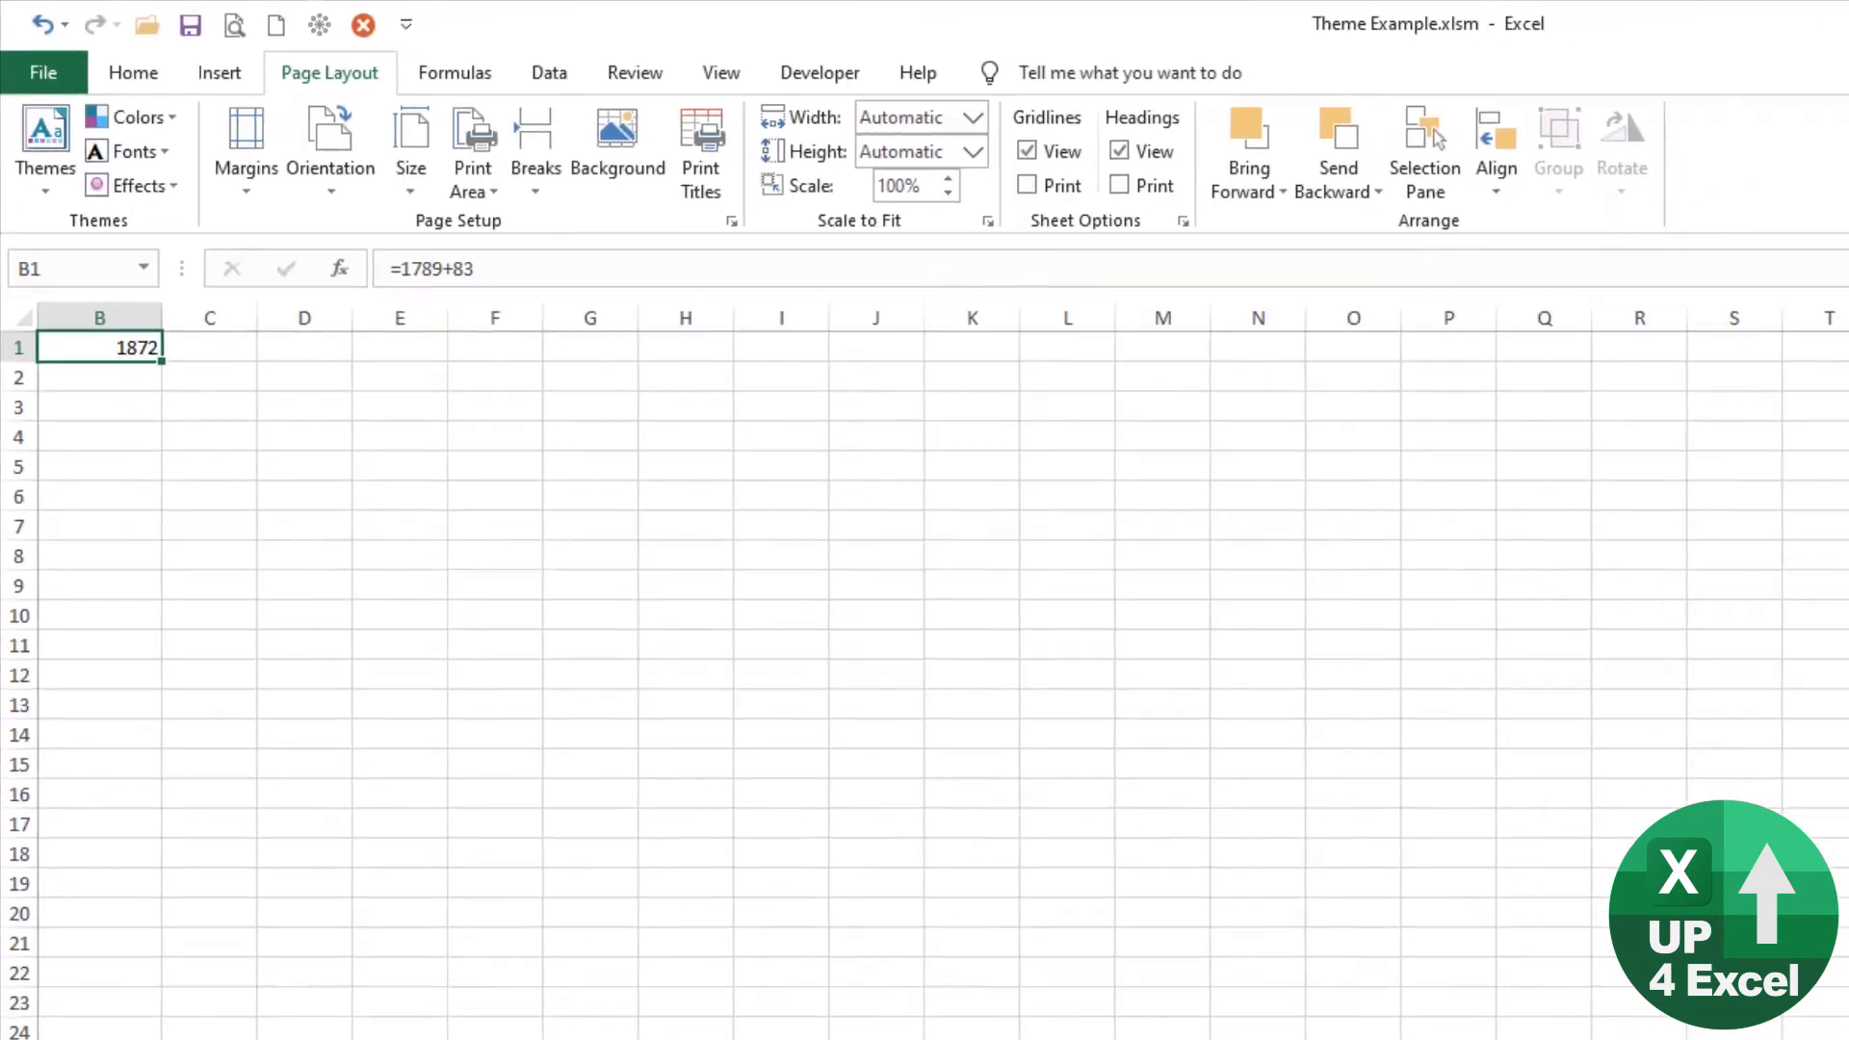
pyautogui.click(193, 1004)
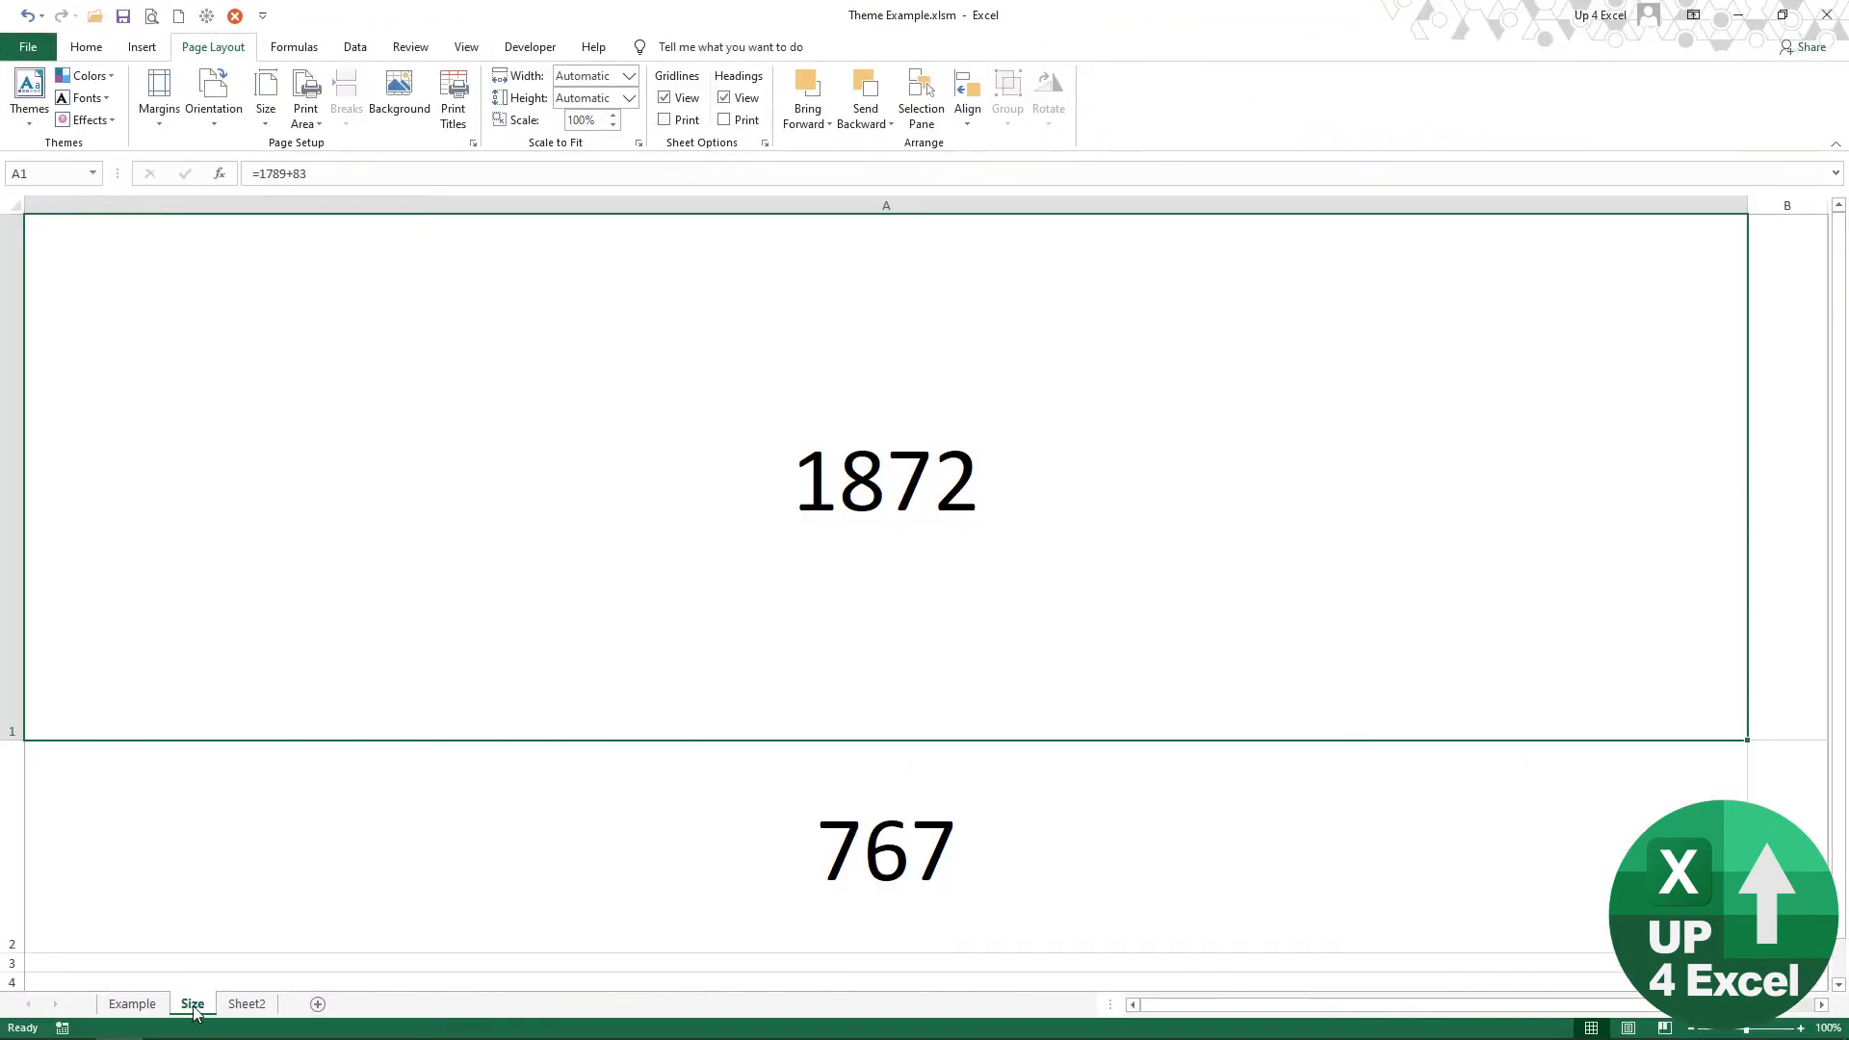
pyautogui.click(820, 867)
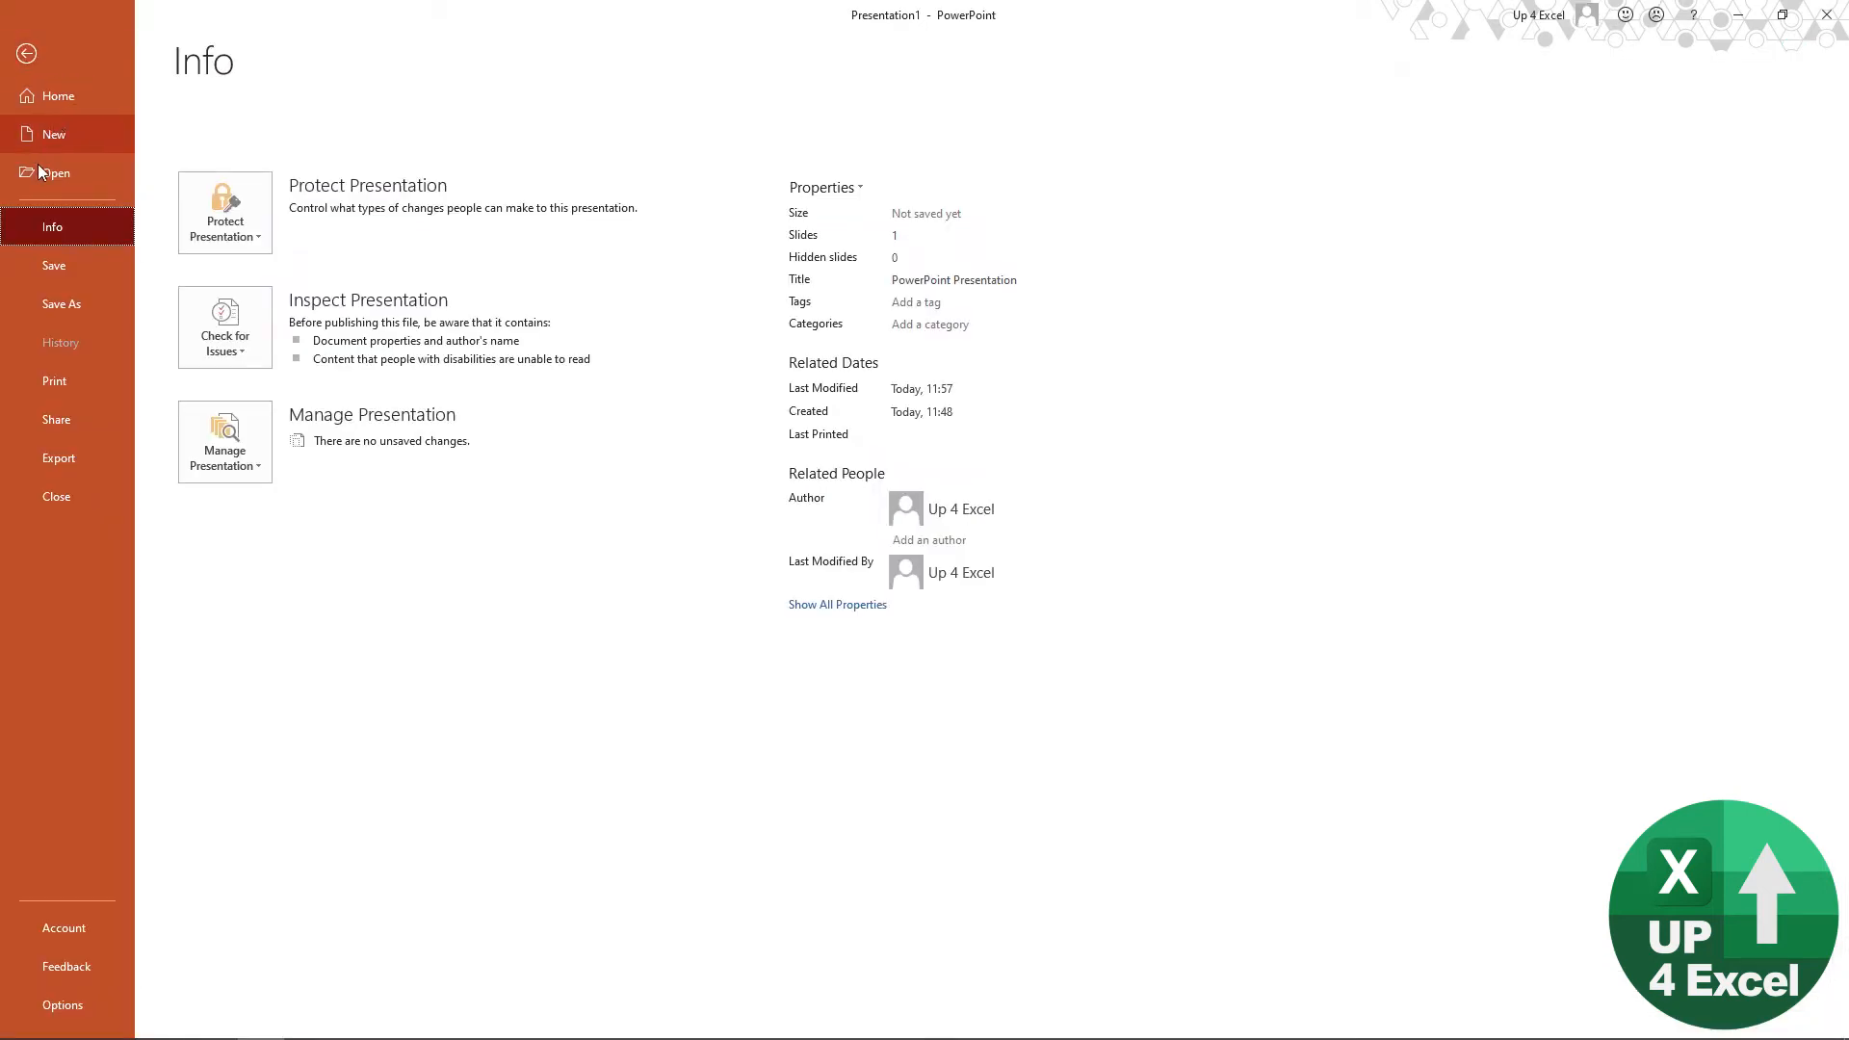
# Step: Switch to PowerPoint, create a new blank presentation and change its slide to the Blank layout
pyautogui.click(71, 129)
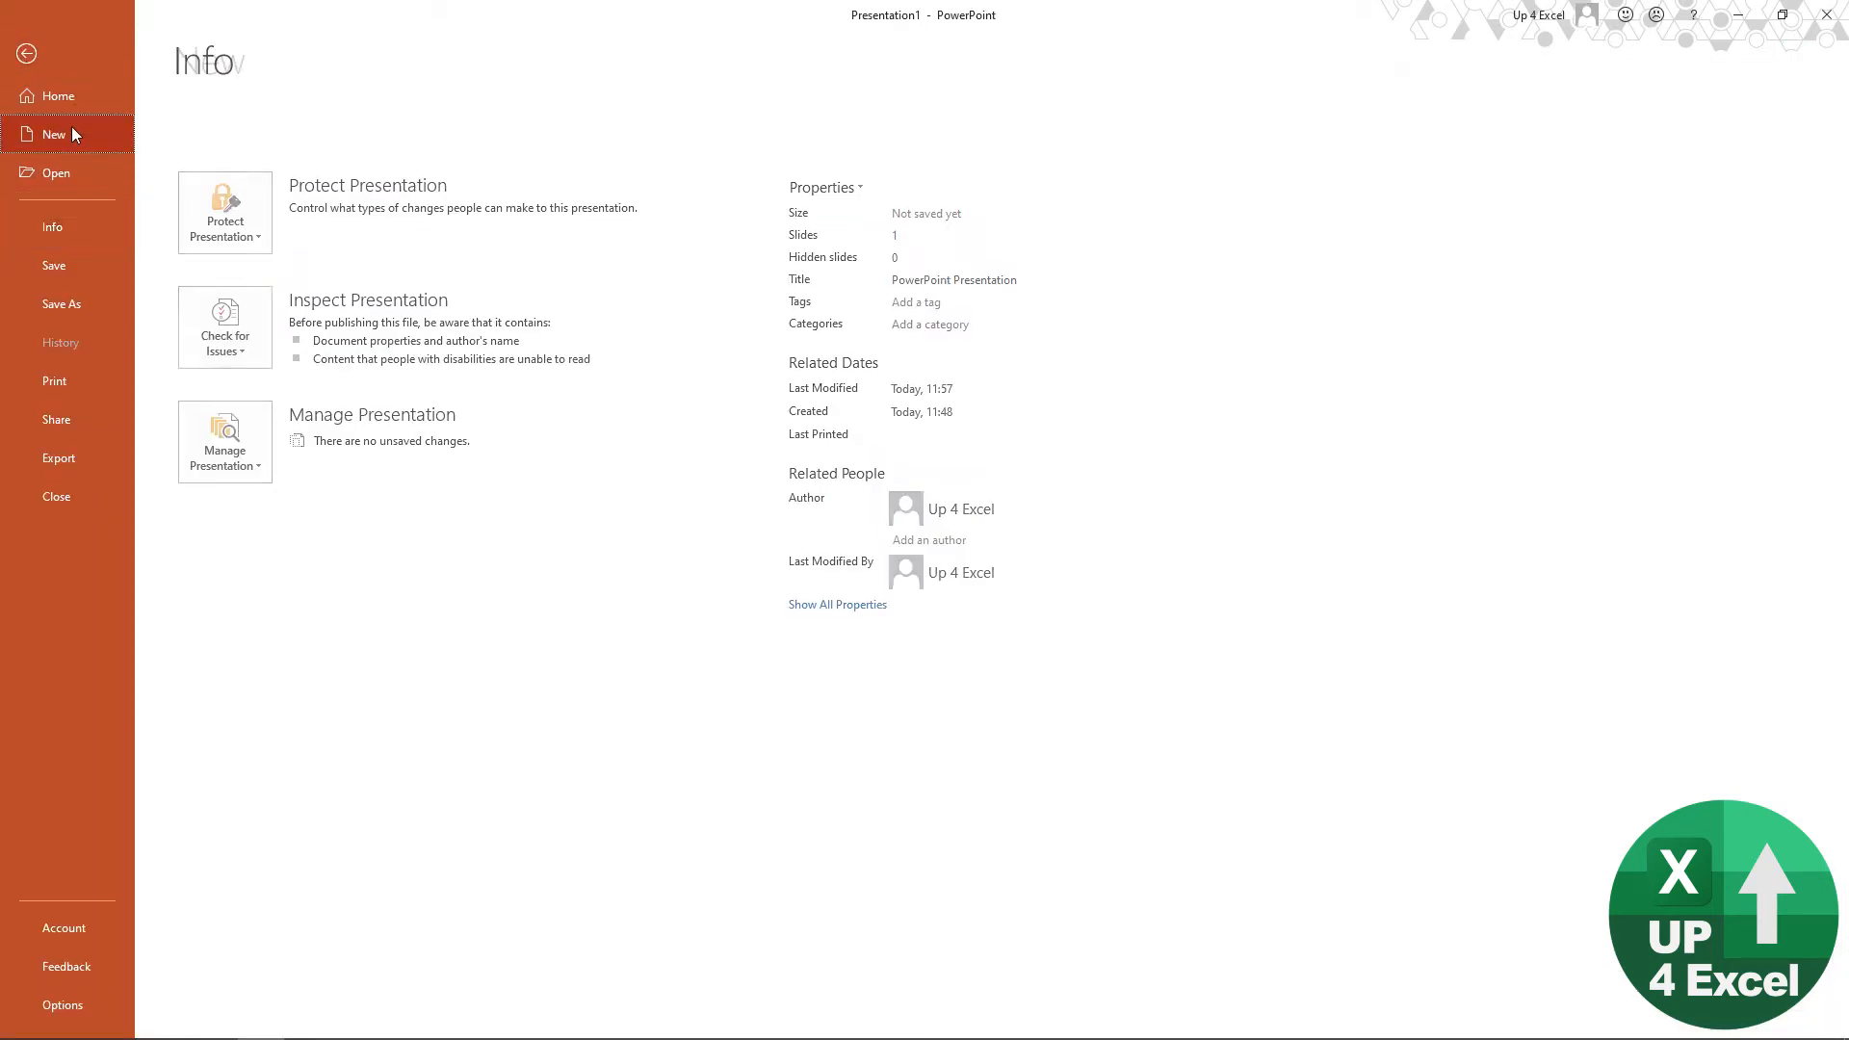
pyautogui.click(289, 255)
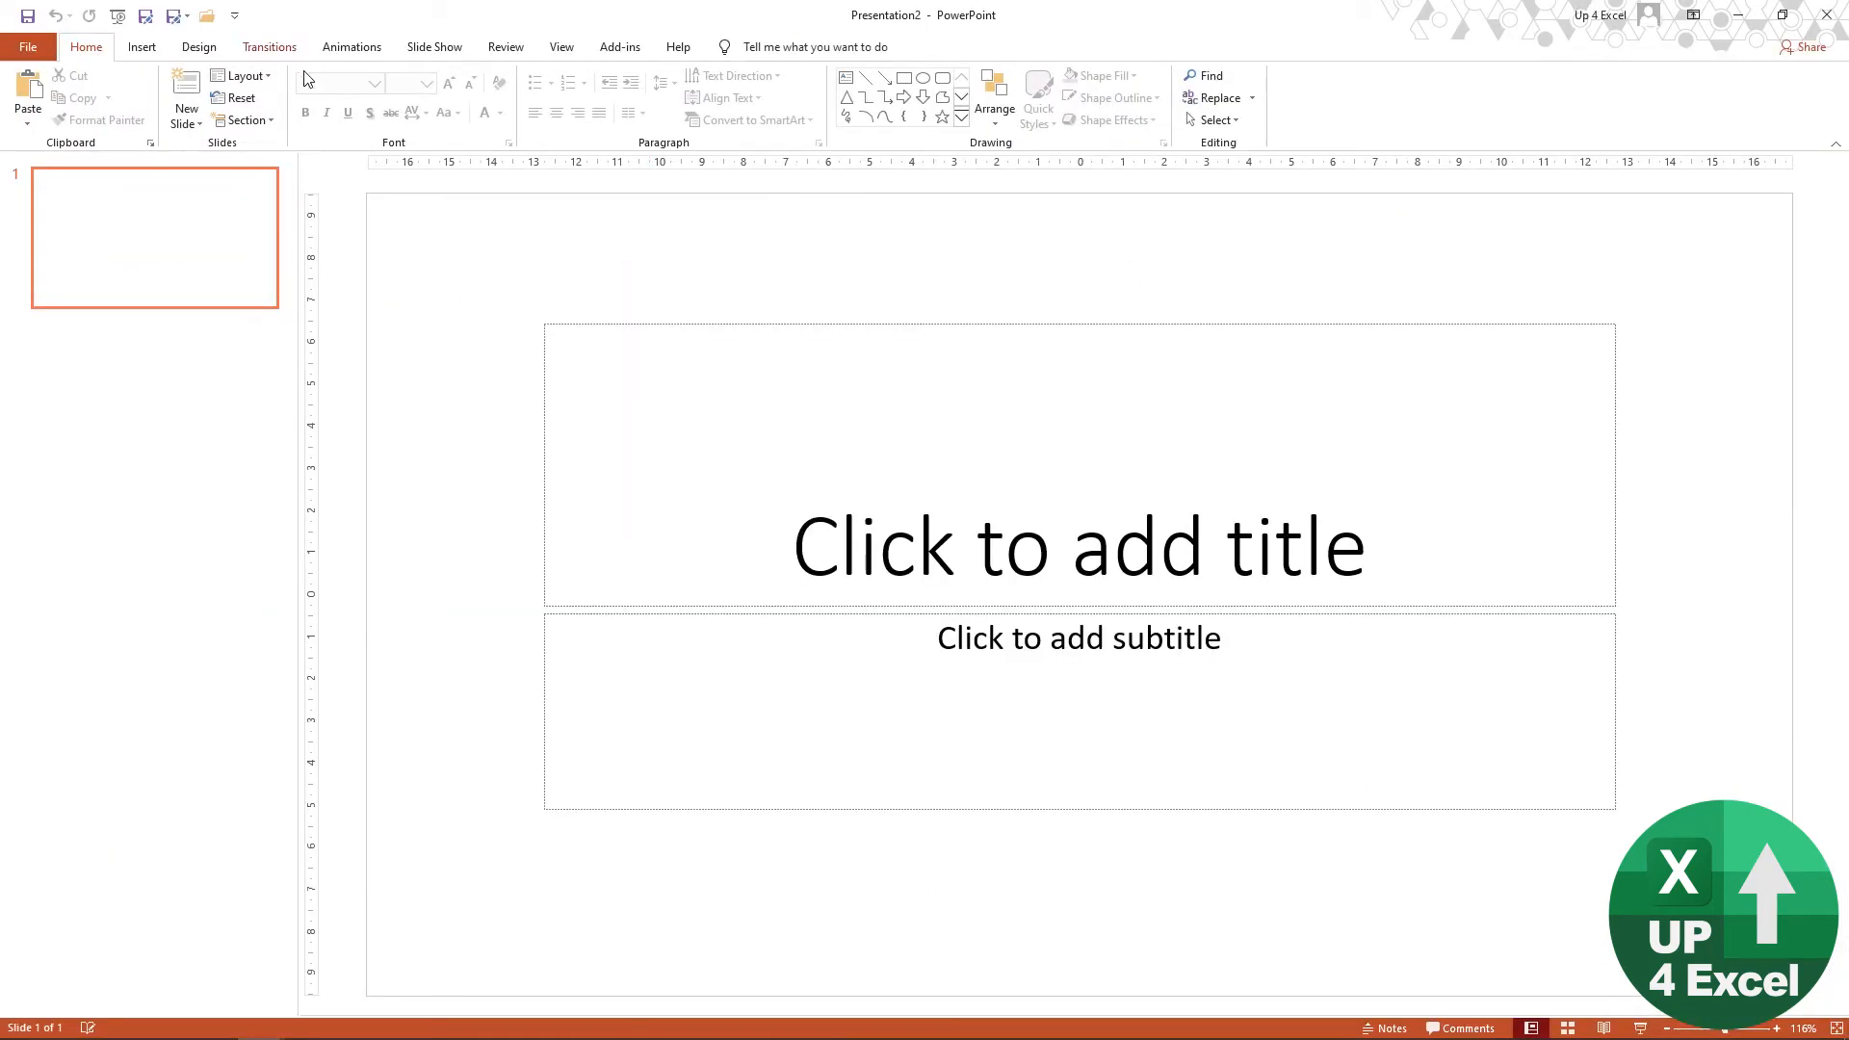
pyautogui.click(241, 75)
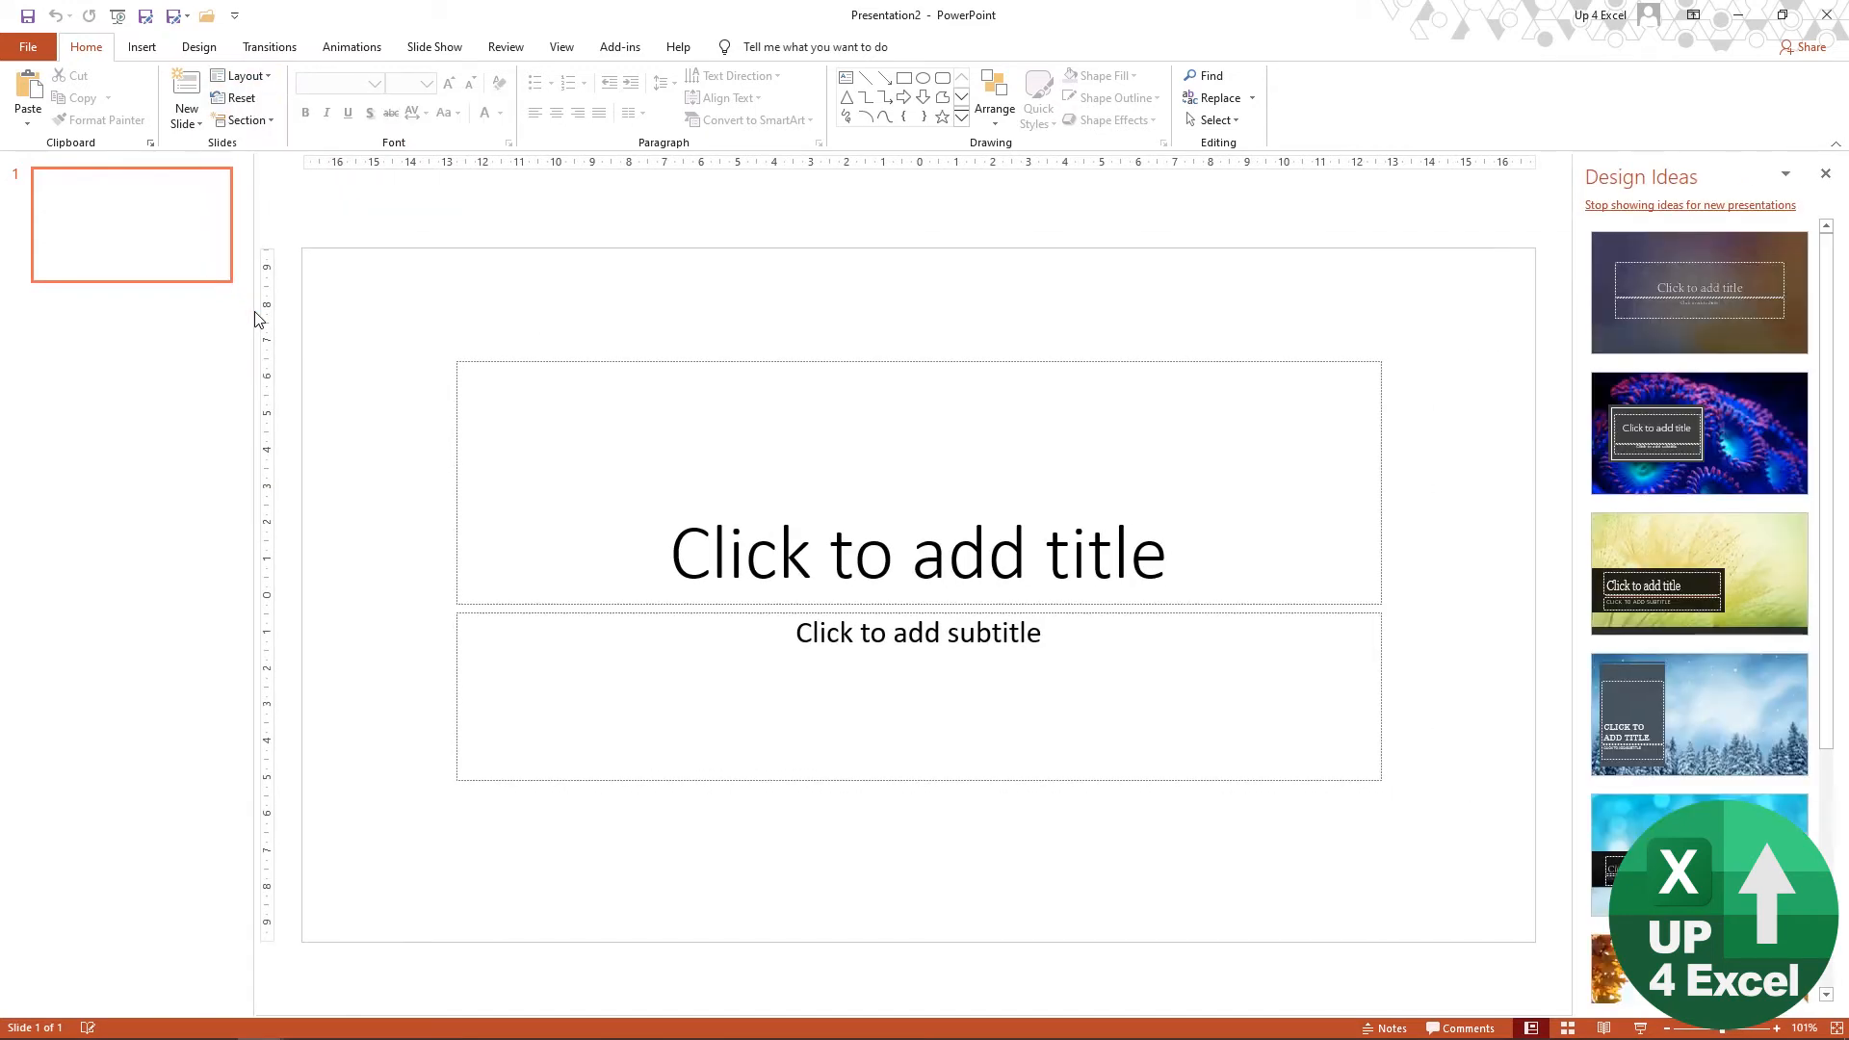
pyautogui.click(248, 77)
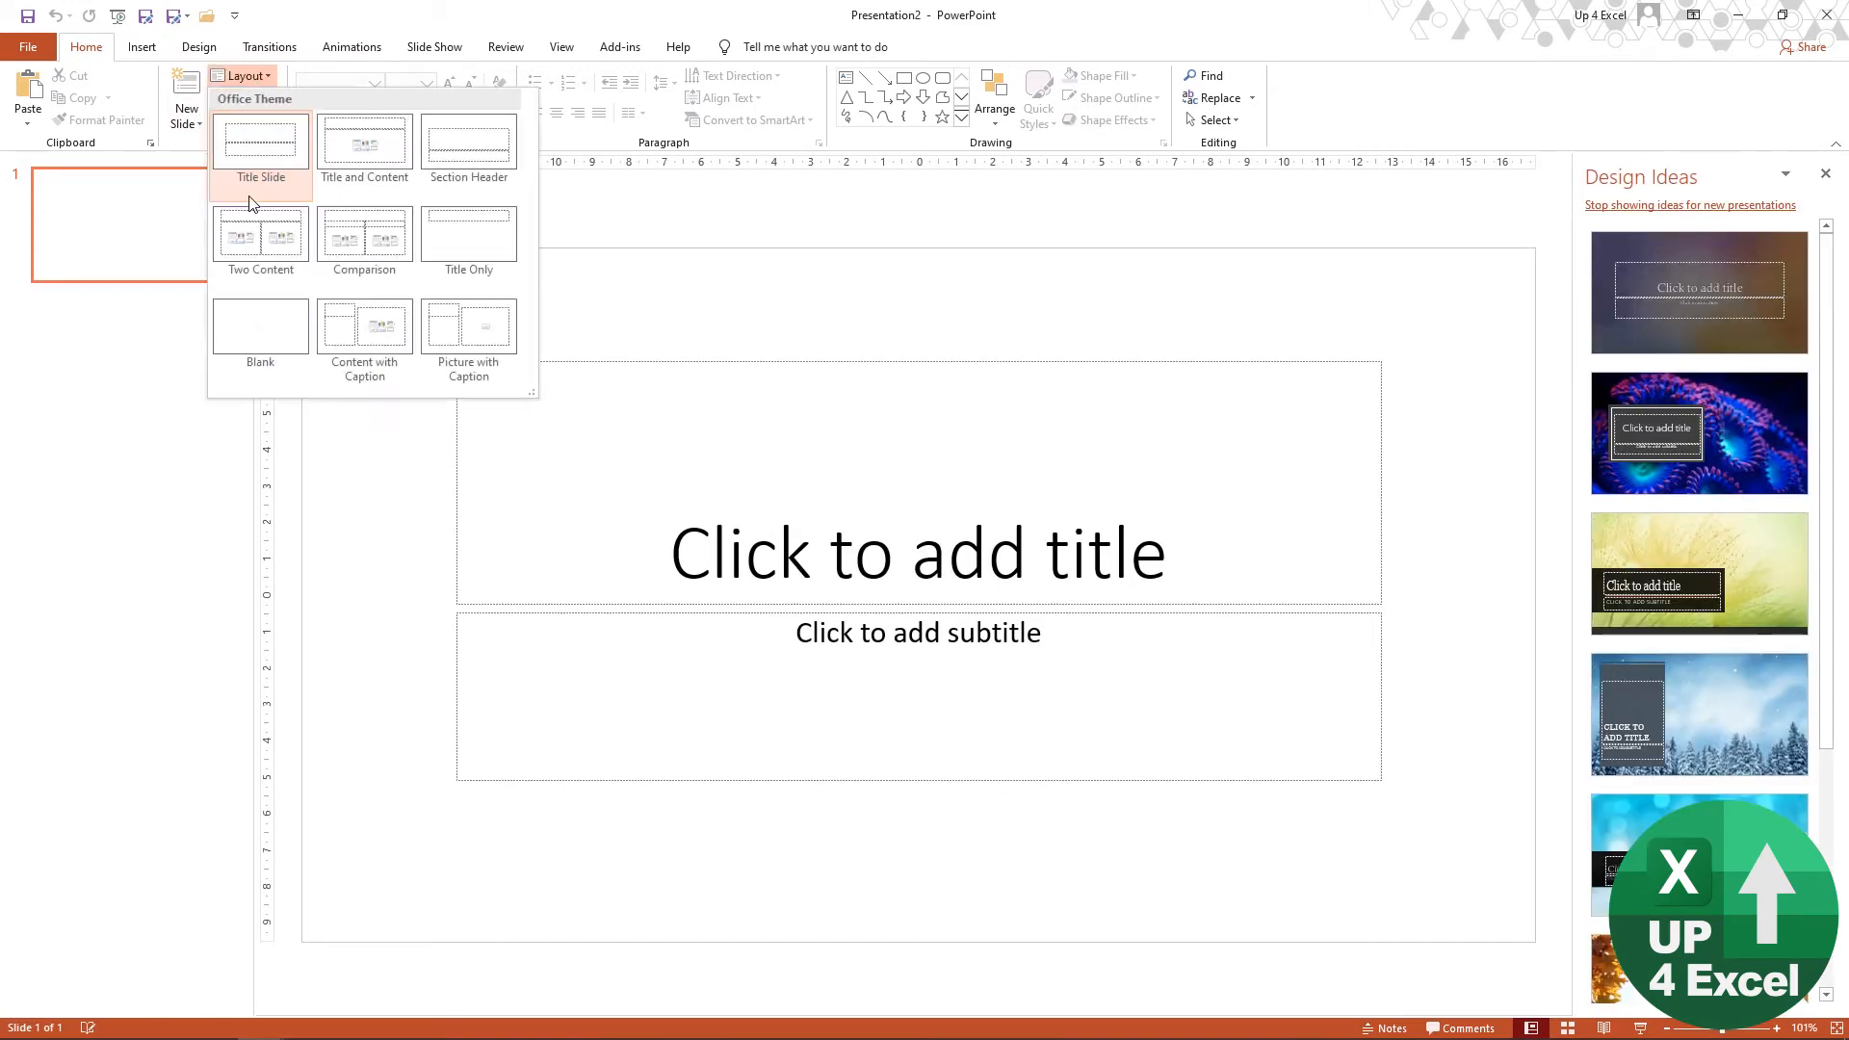
pyautogui.click(255, 326)
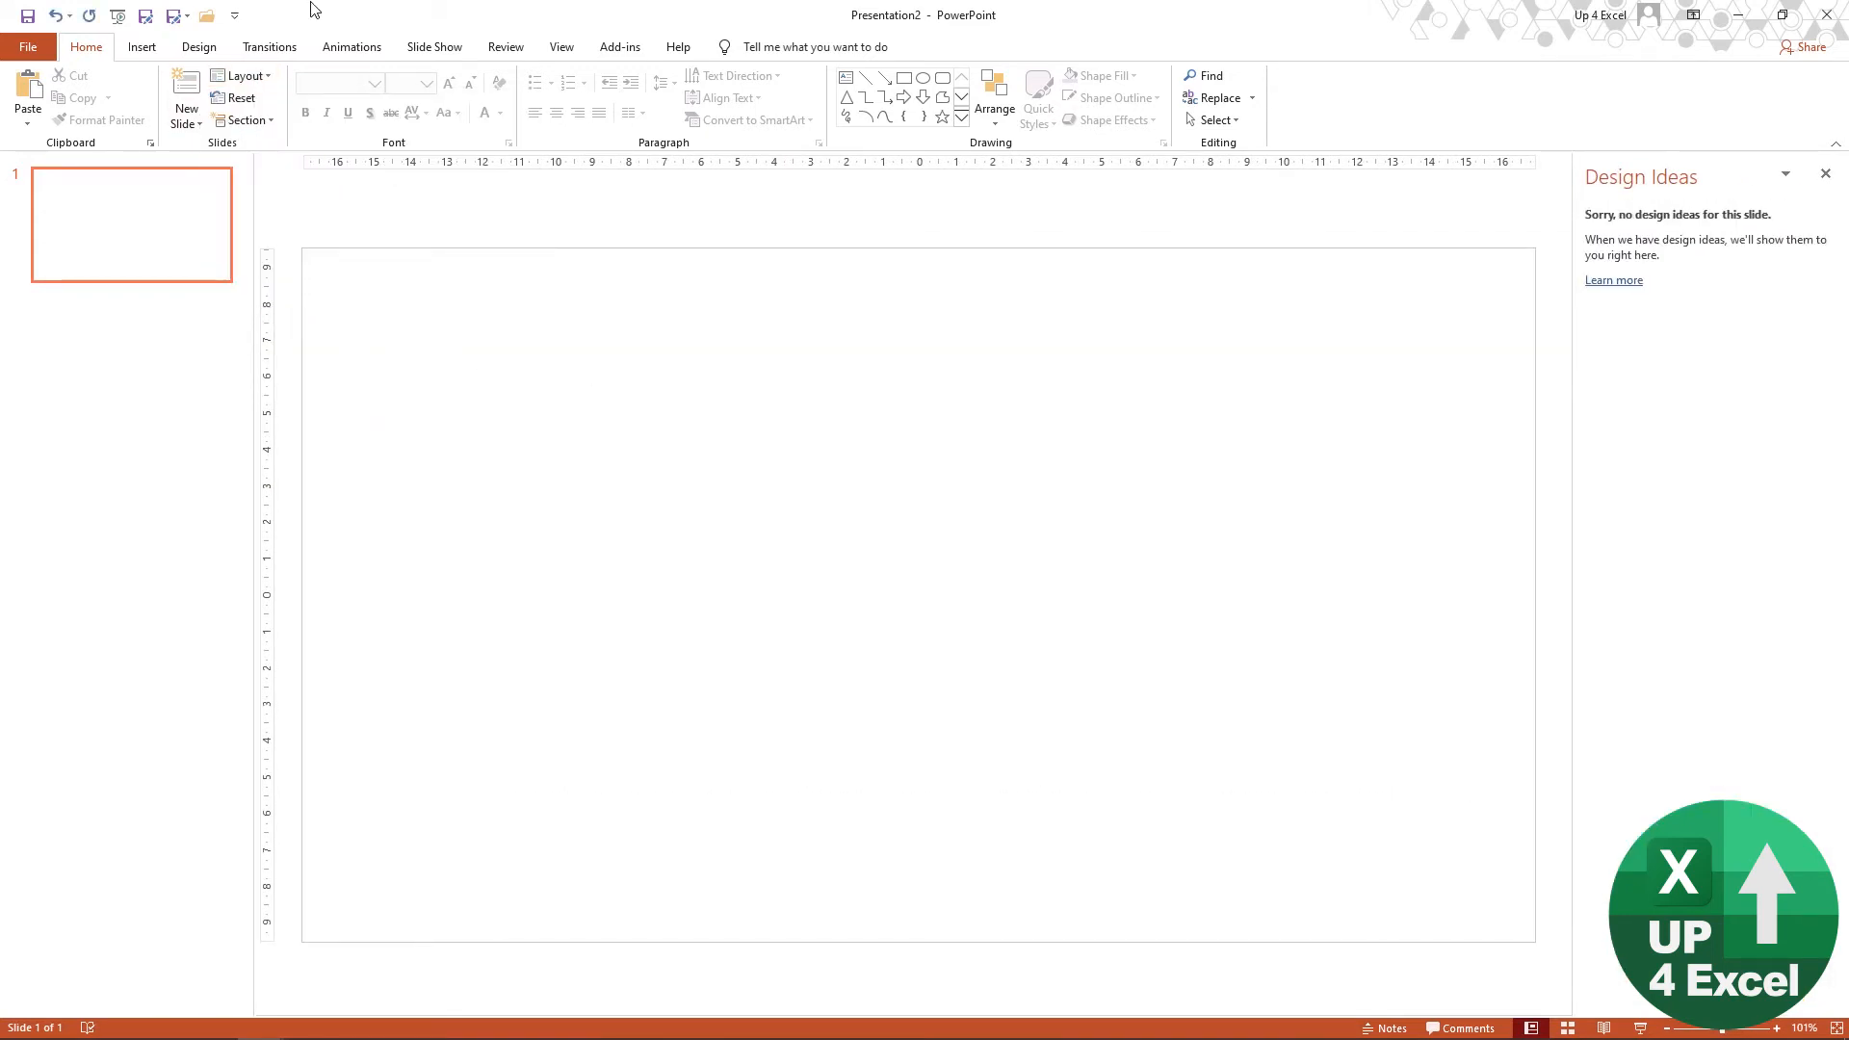
# Step: Open the custom slide size settings and set the slide width to 1900 px, checking it against the width on the Excel Size sheet
pyautogui.click(214, 48)
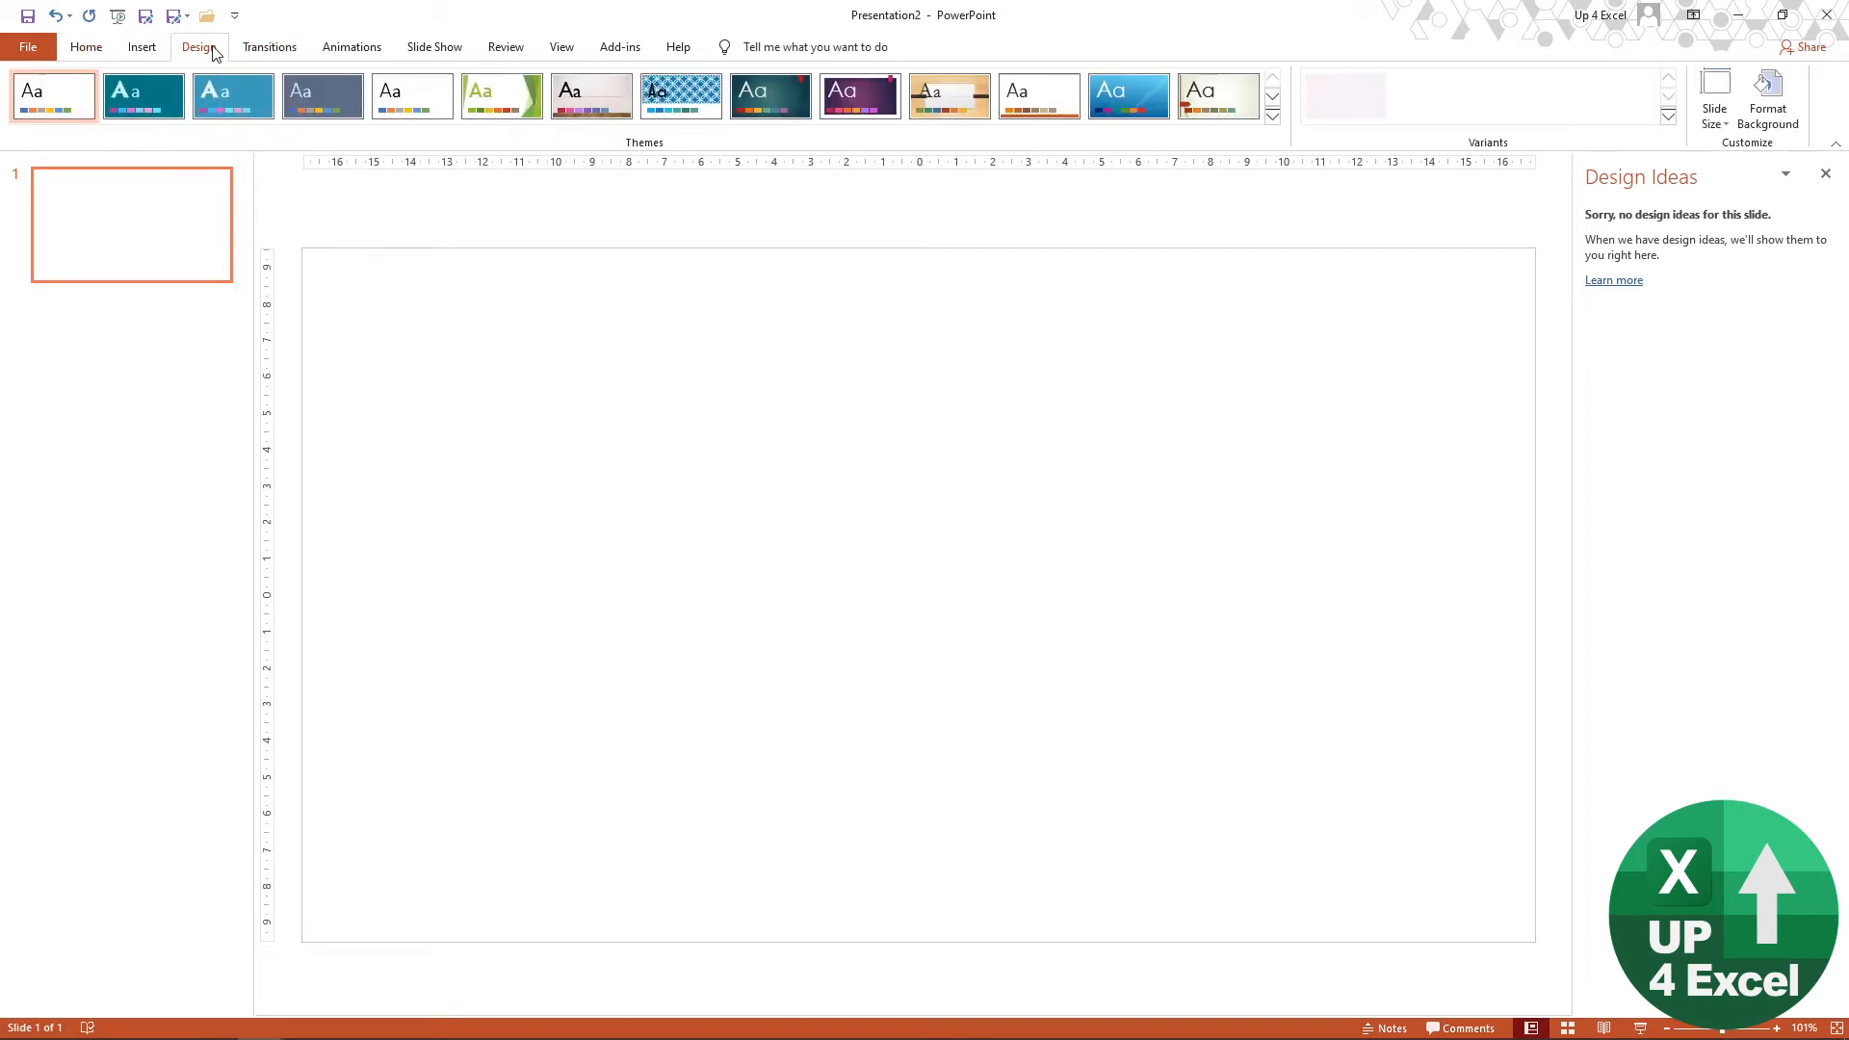
pyautogui.click(1724, 123)
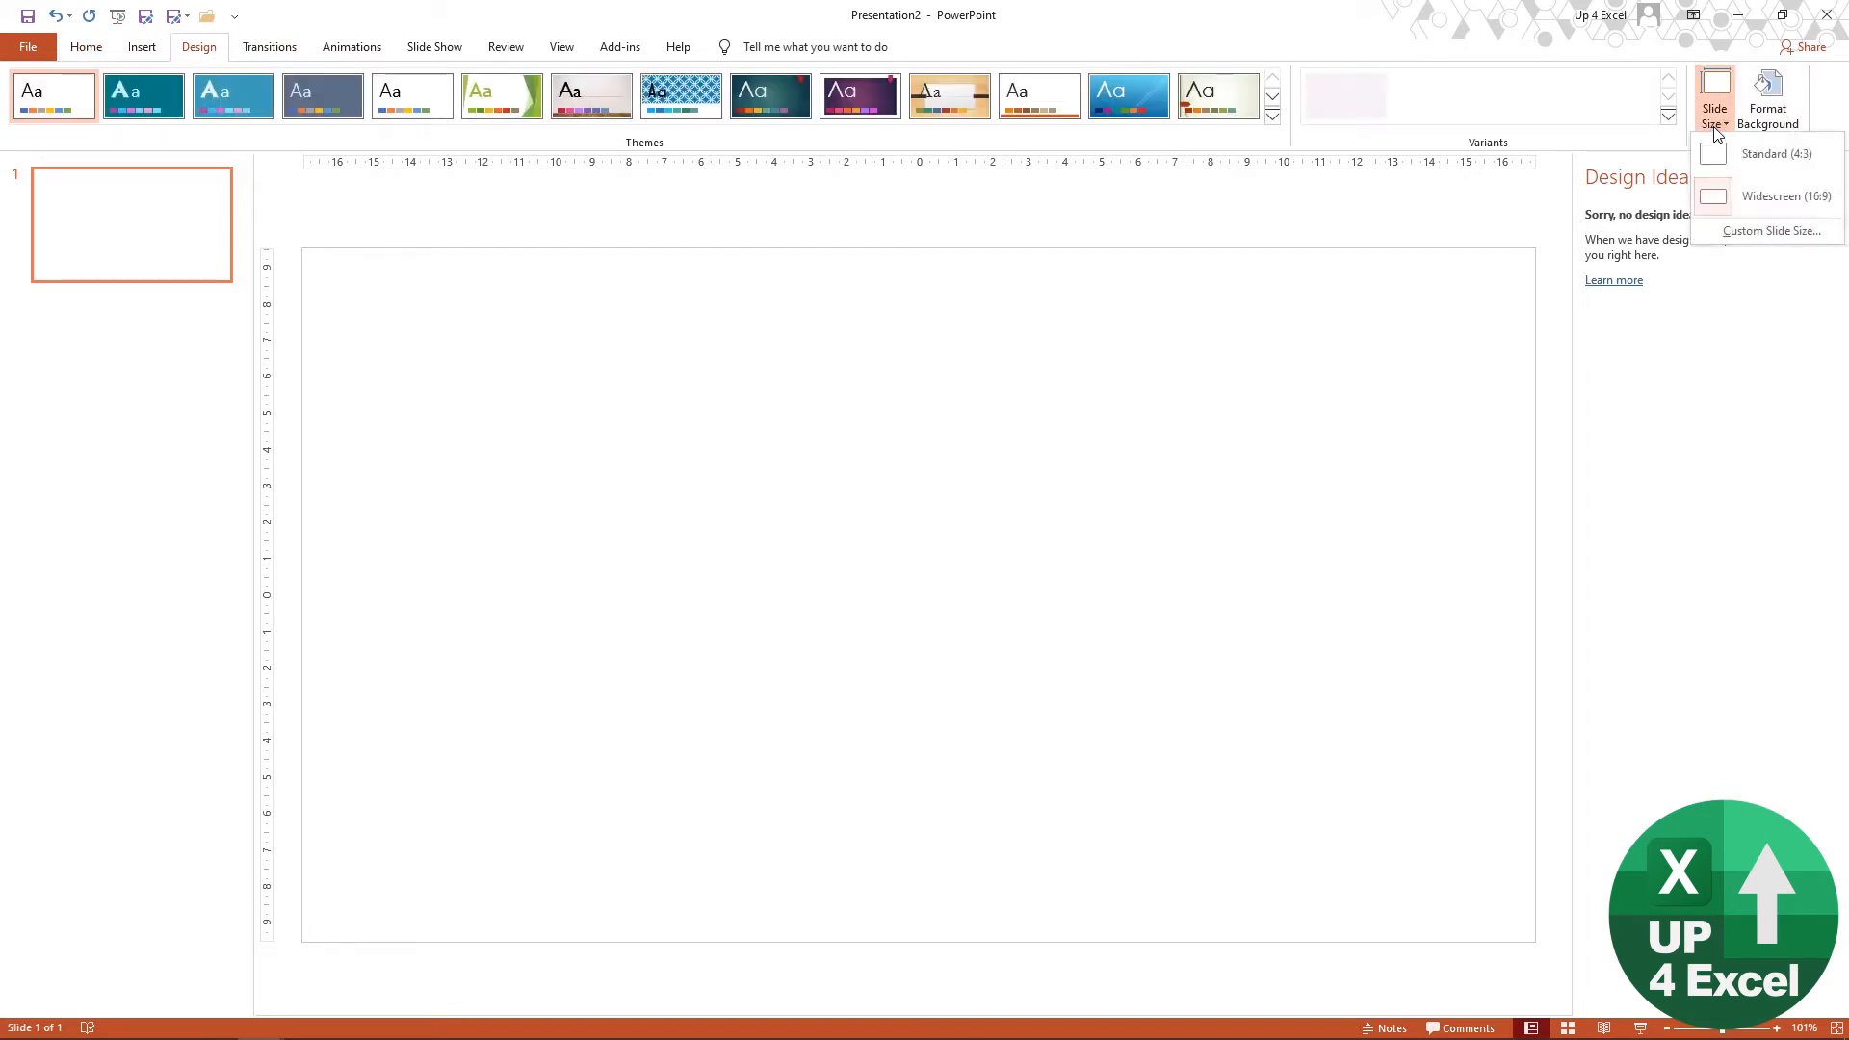
pyautogui.click(1731, 231)
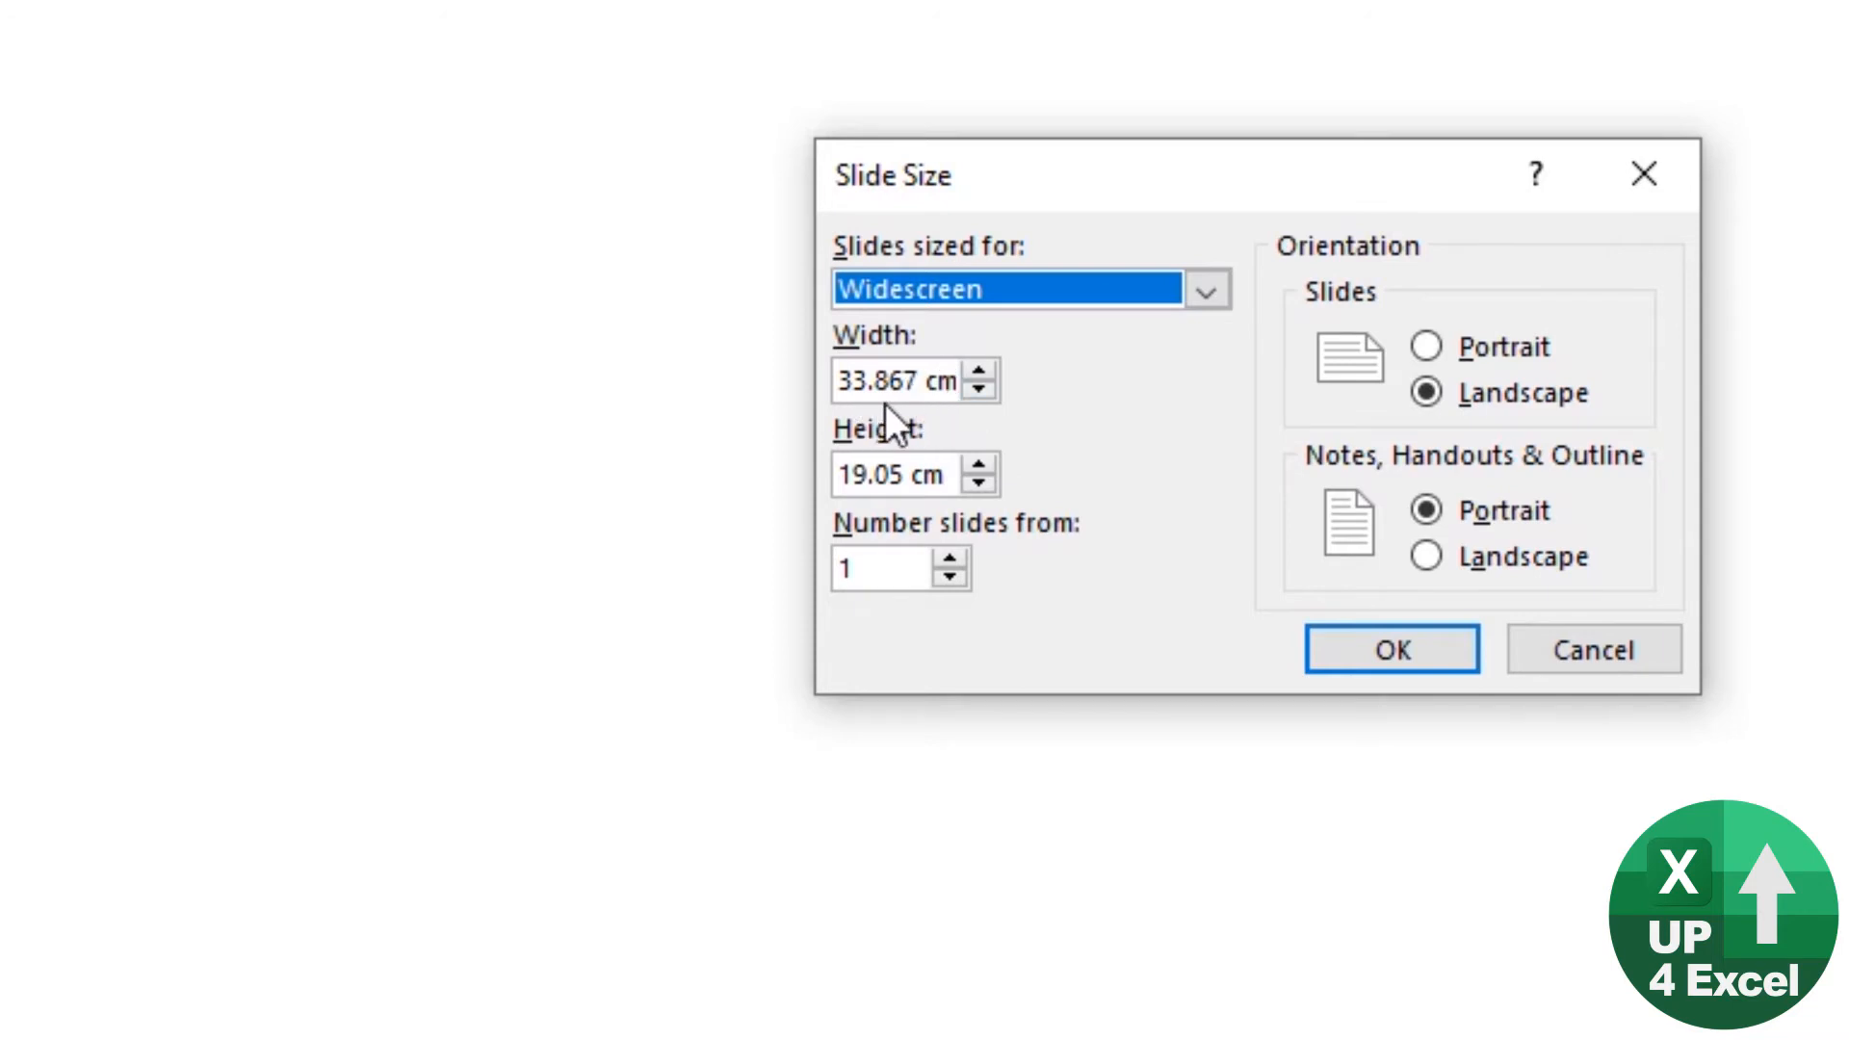
pyautogui.moveTo(840, 380); pyautogui.dragTo(1048, 389)
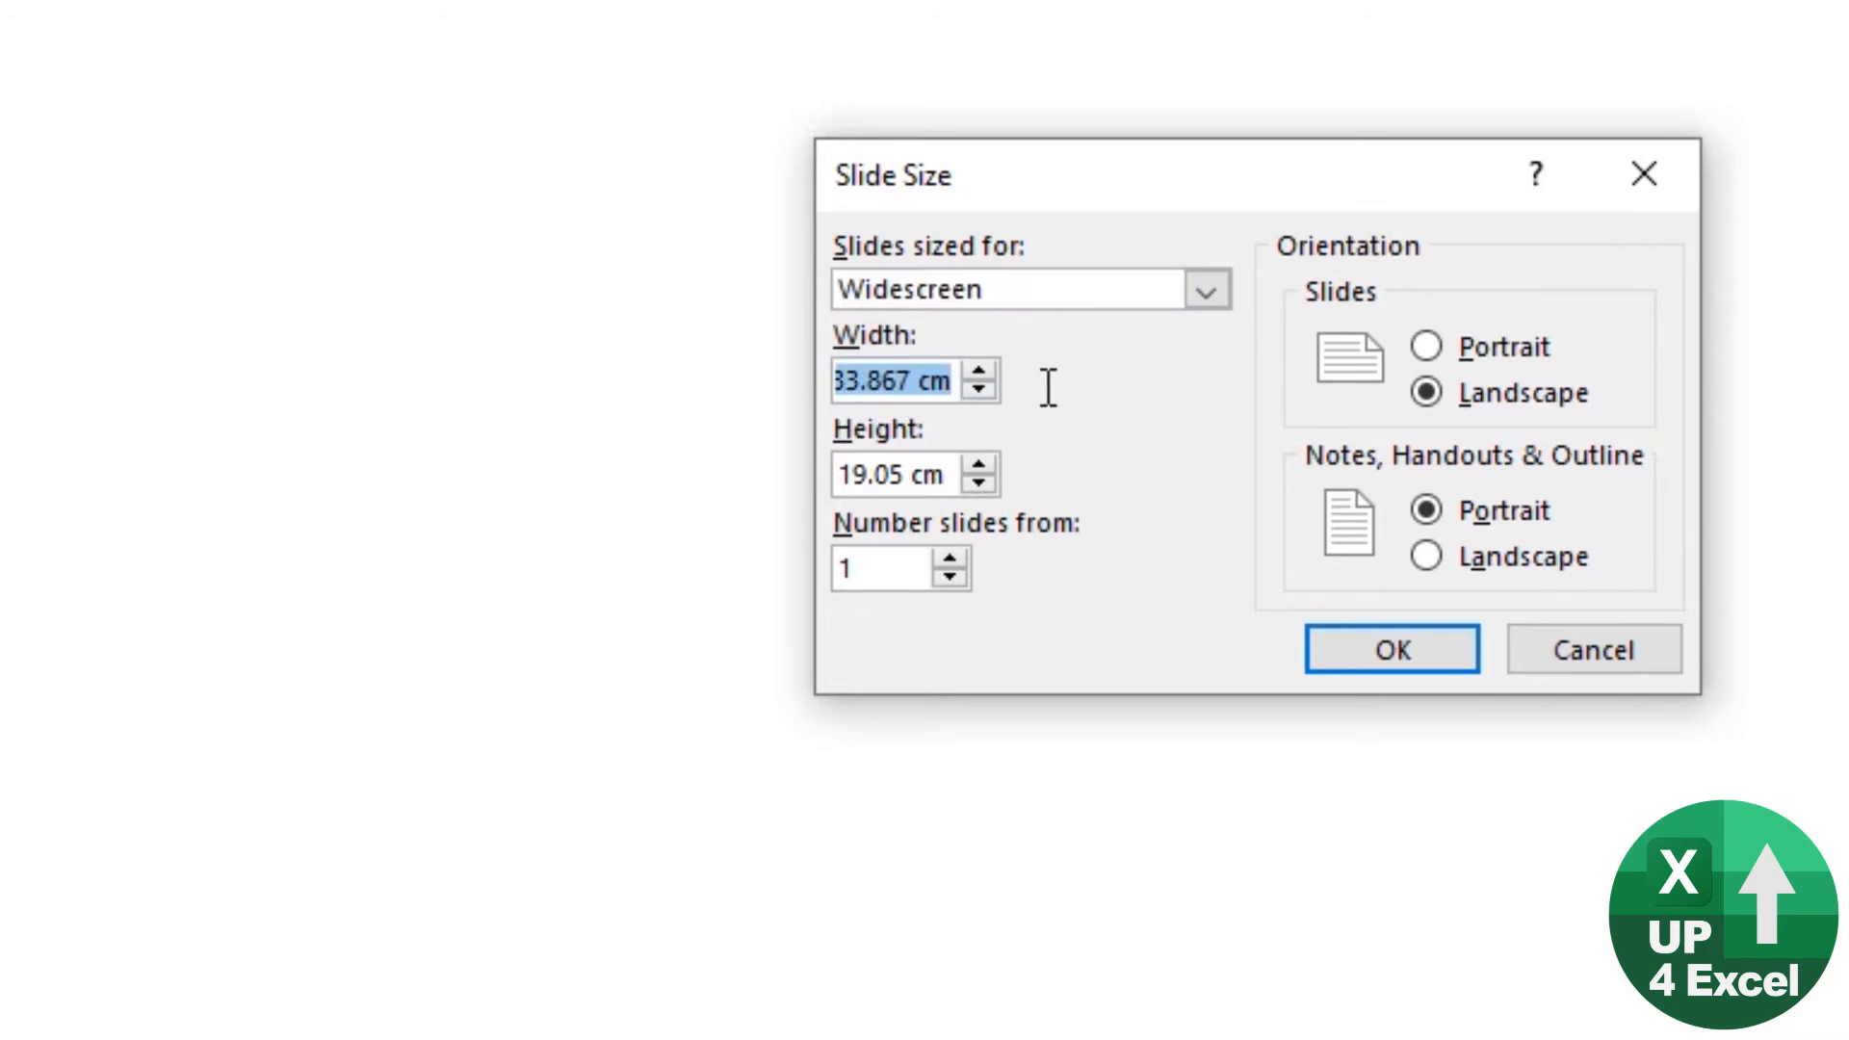
pyautogui.hotkey('alt', 'Tab')
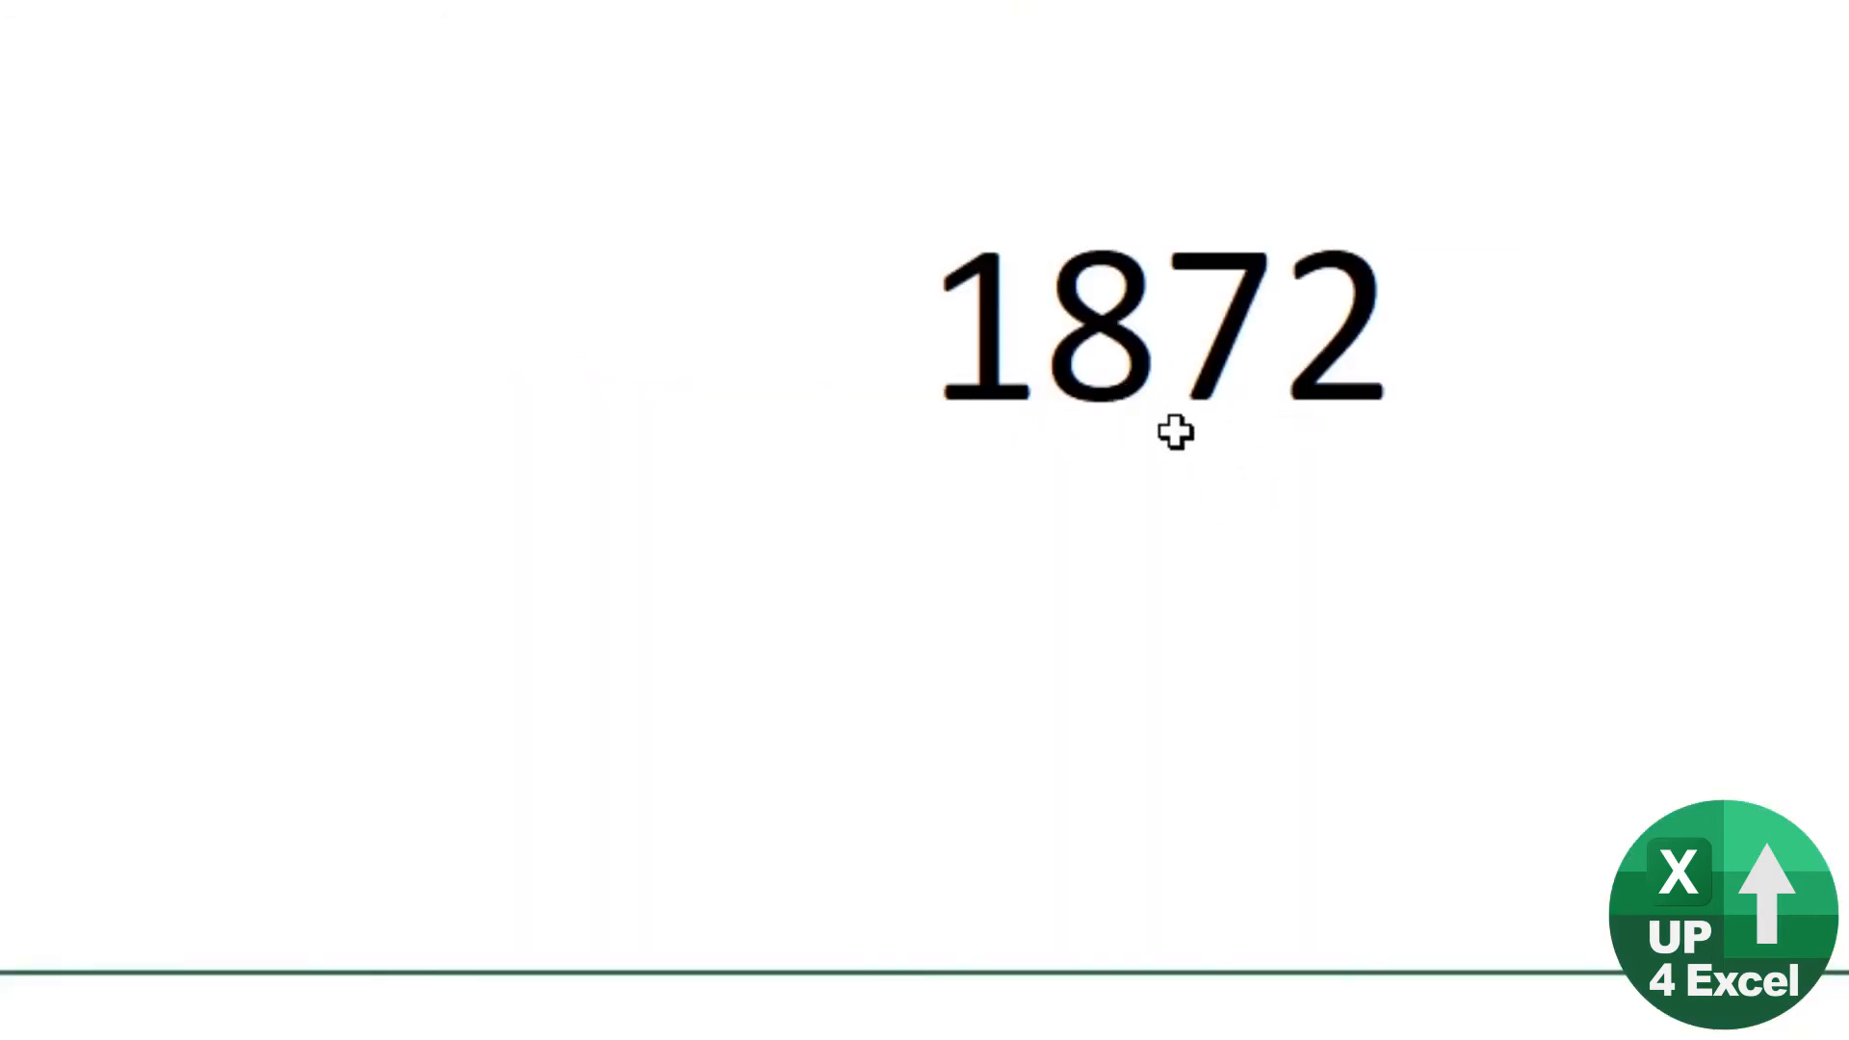
pyautogui.hotkey('alt', 'Tab')
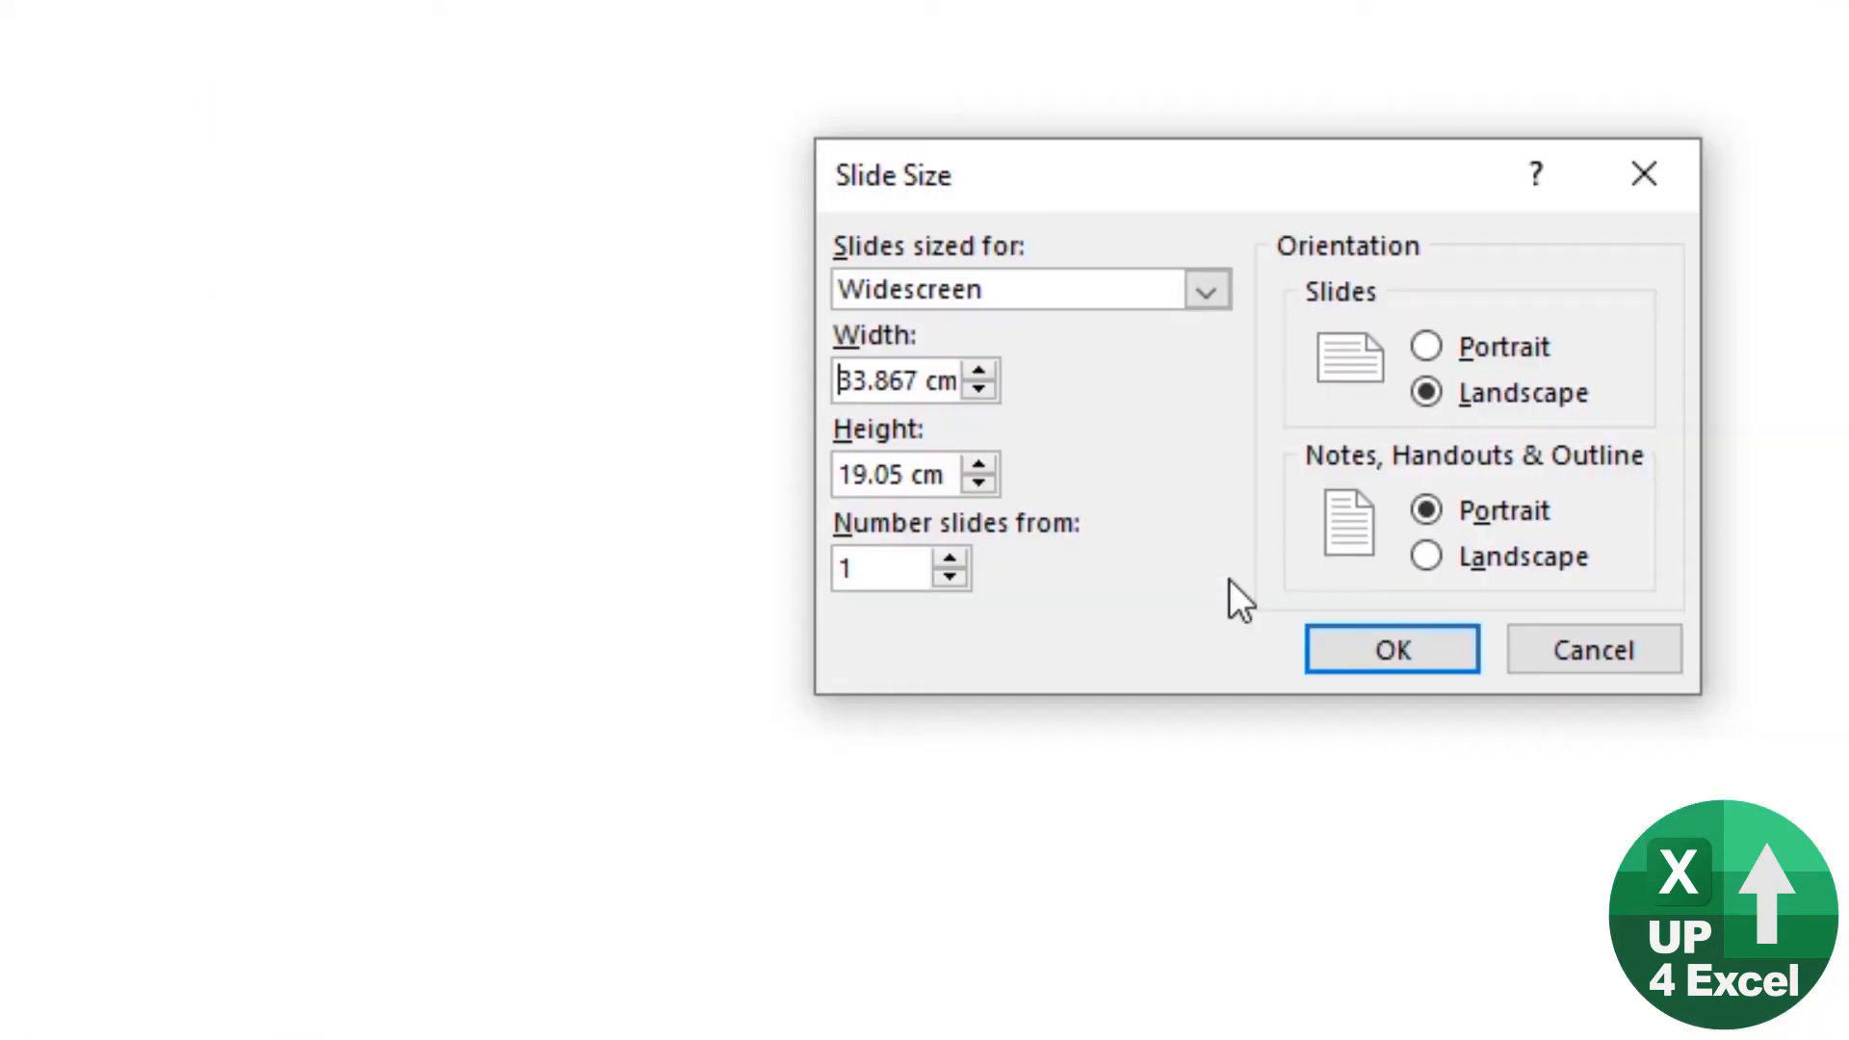
pyautogui.moveTo(842, 380); pyautogui.dragTo(1198, 397)
pyautogui.write('1900')
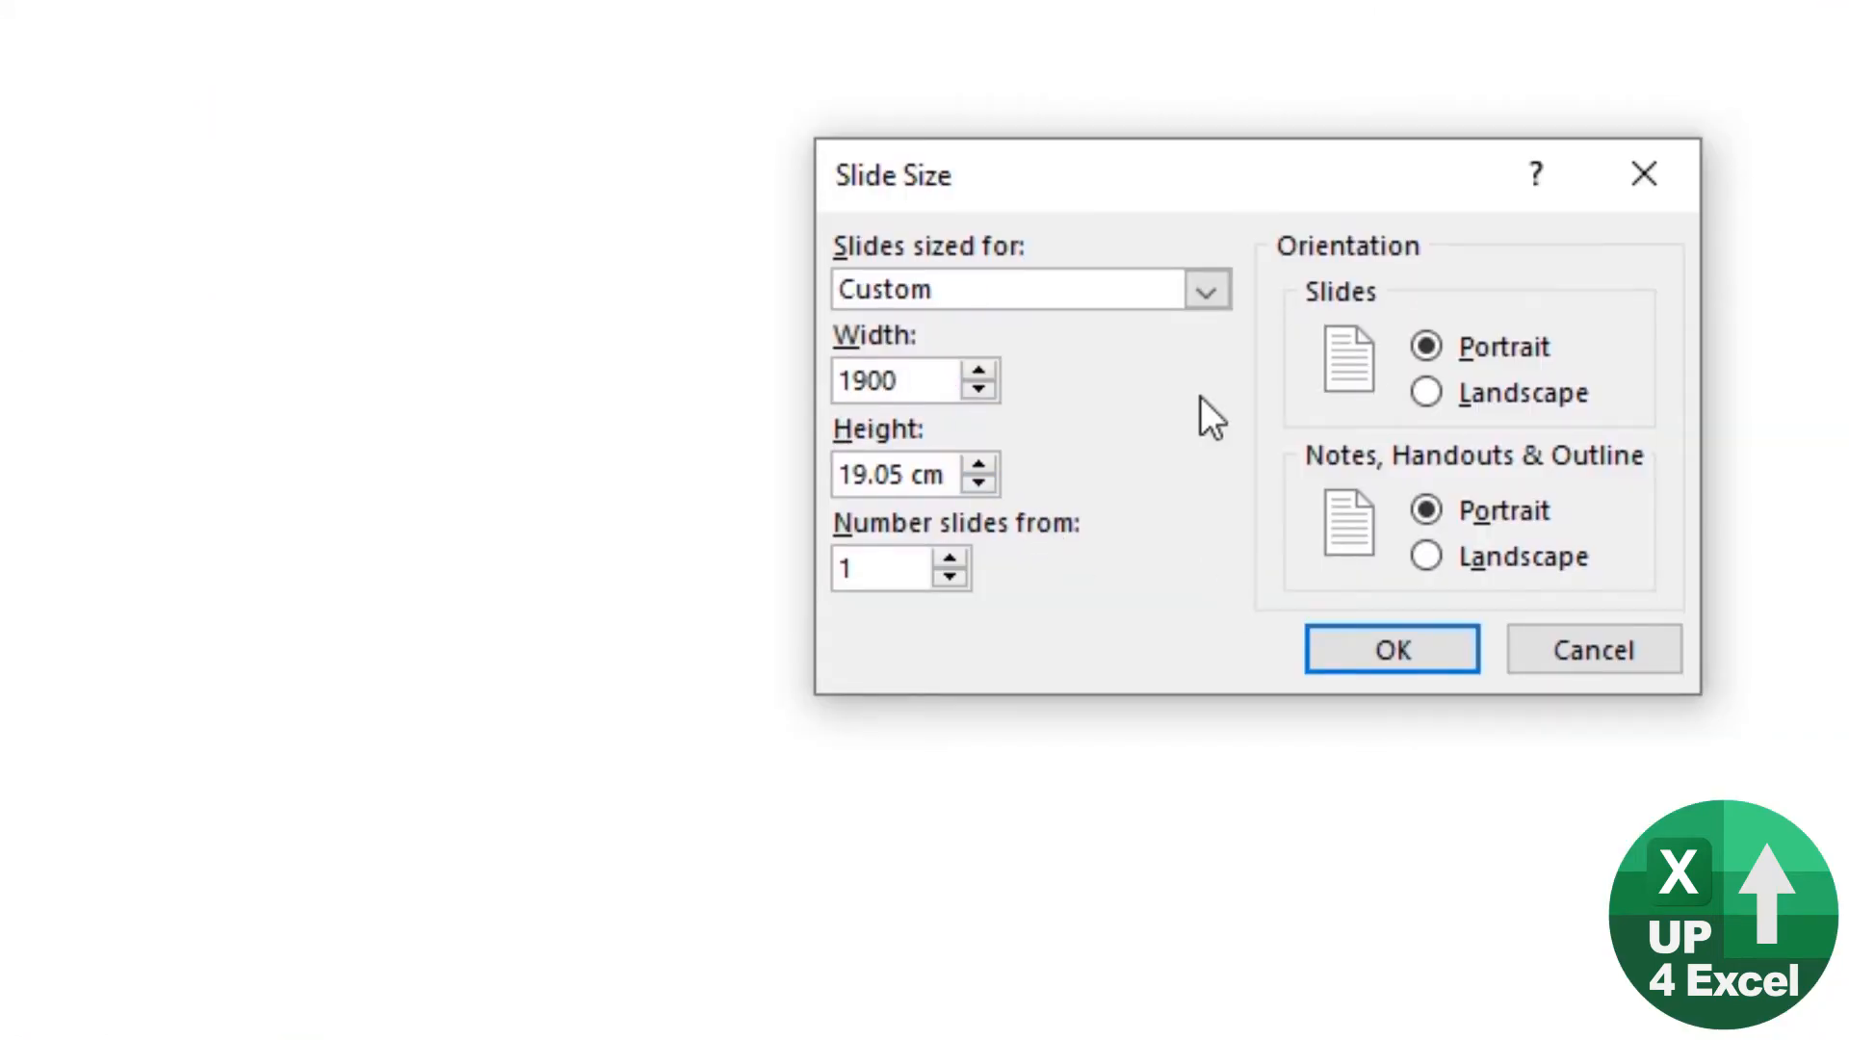
pyautogui.write(' px')
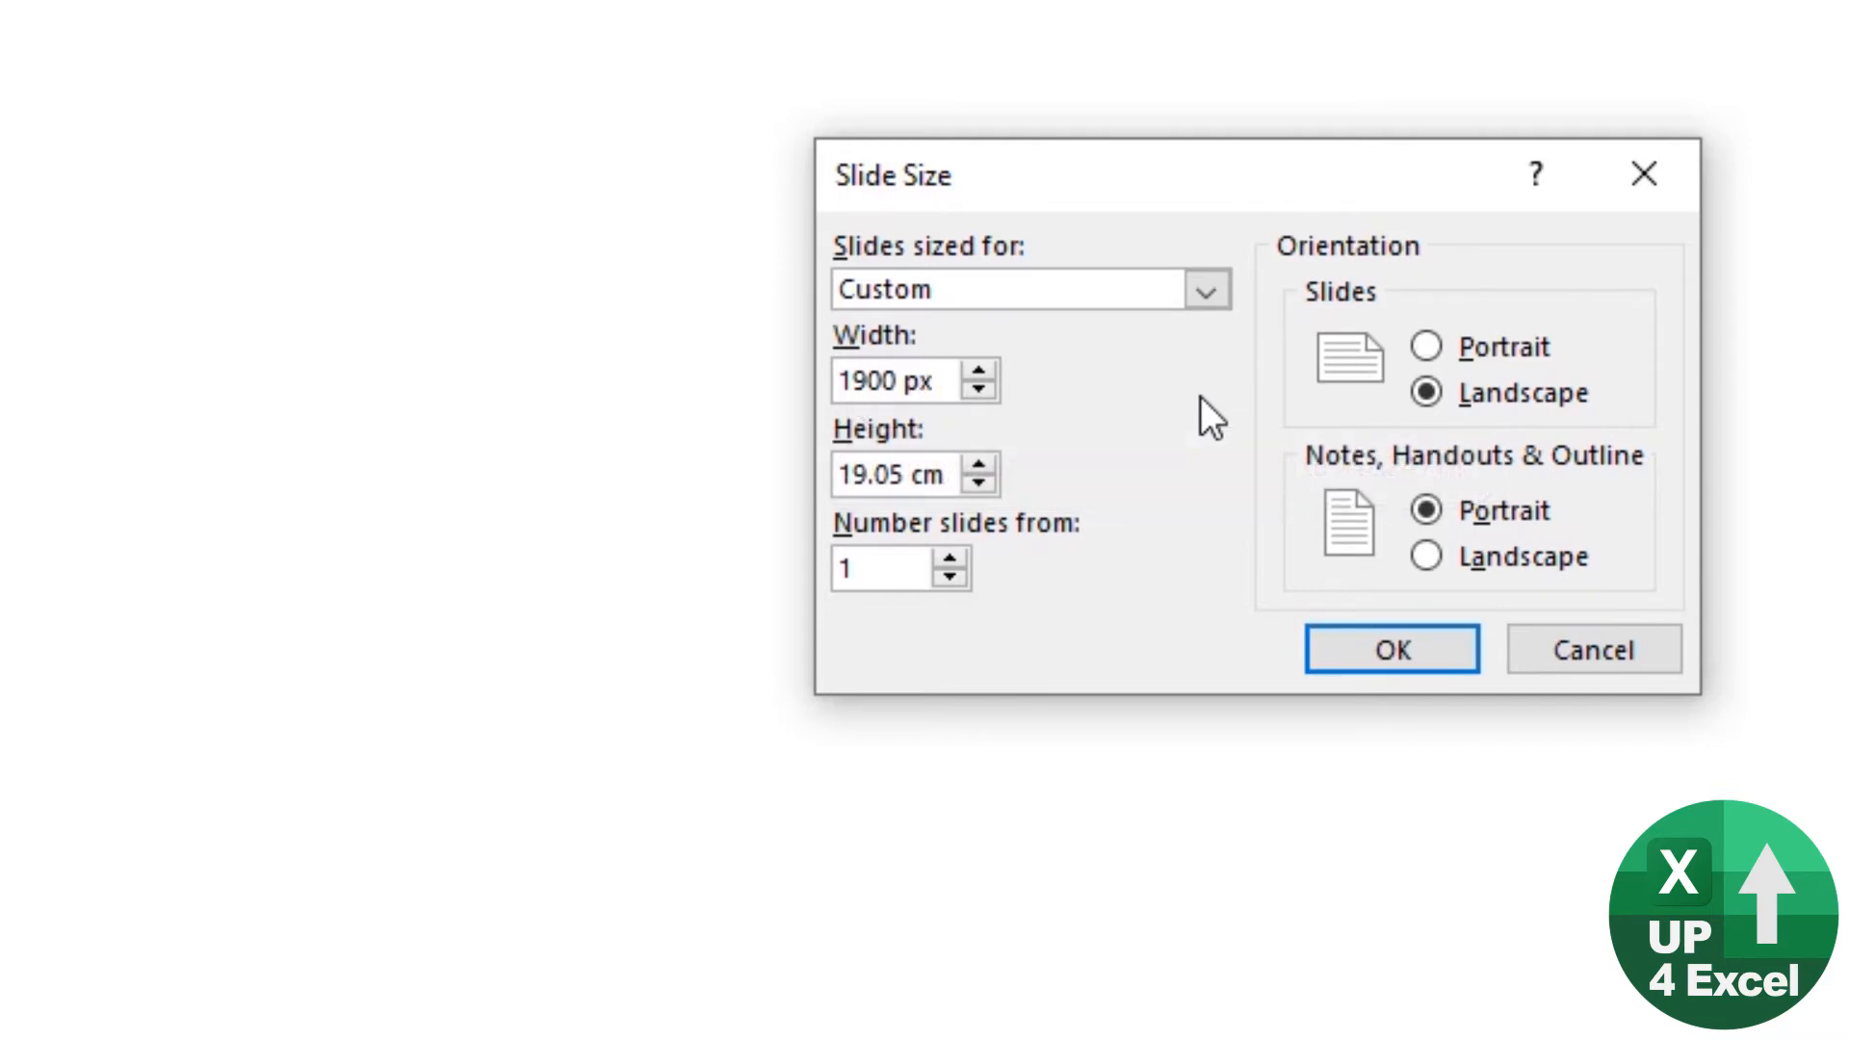
pyautogui.press('Tab')
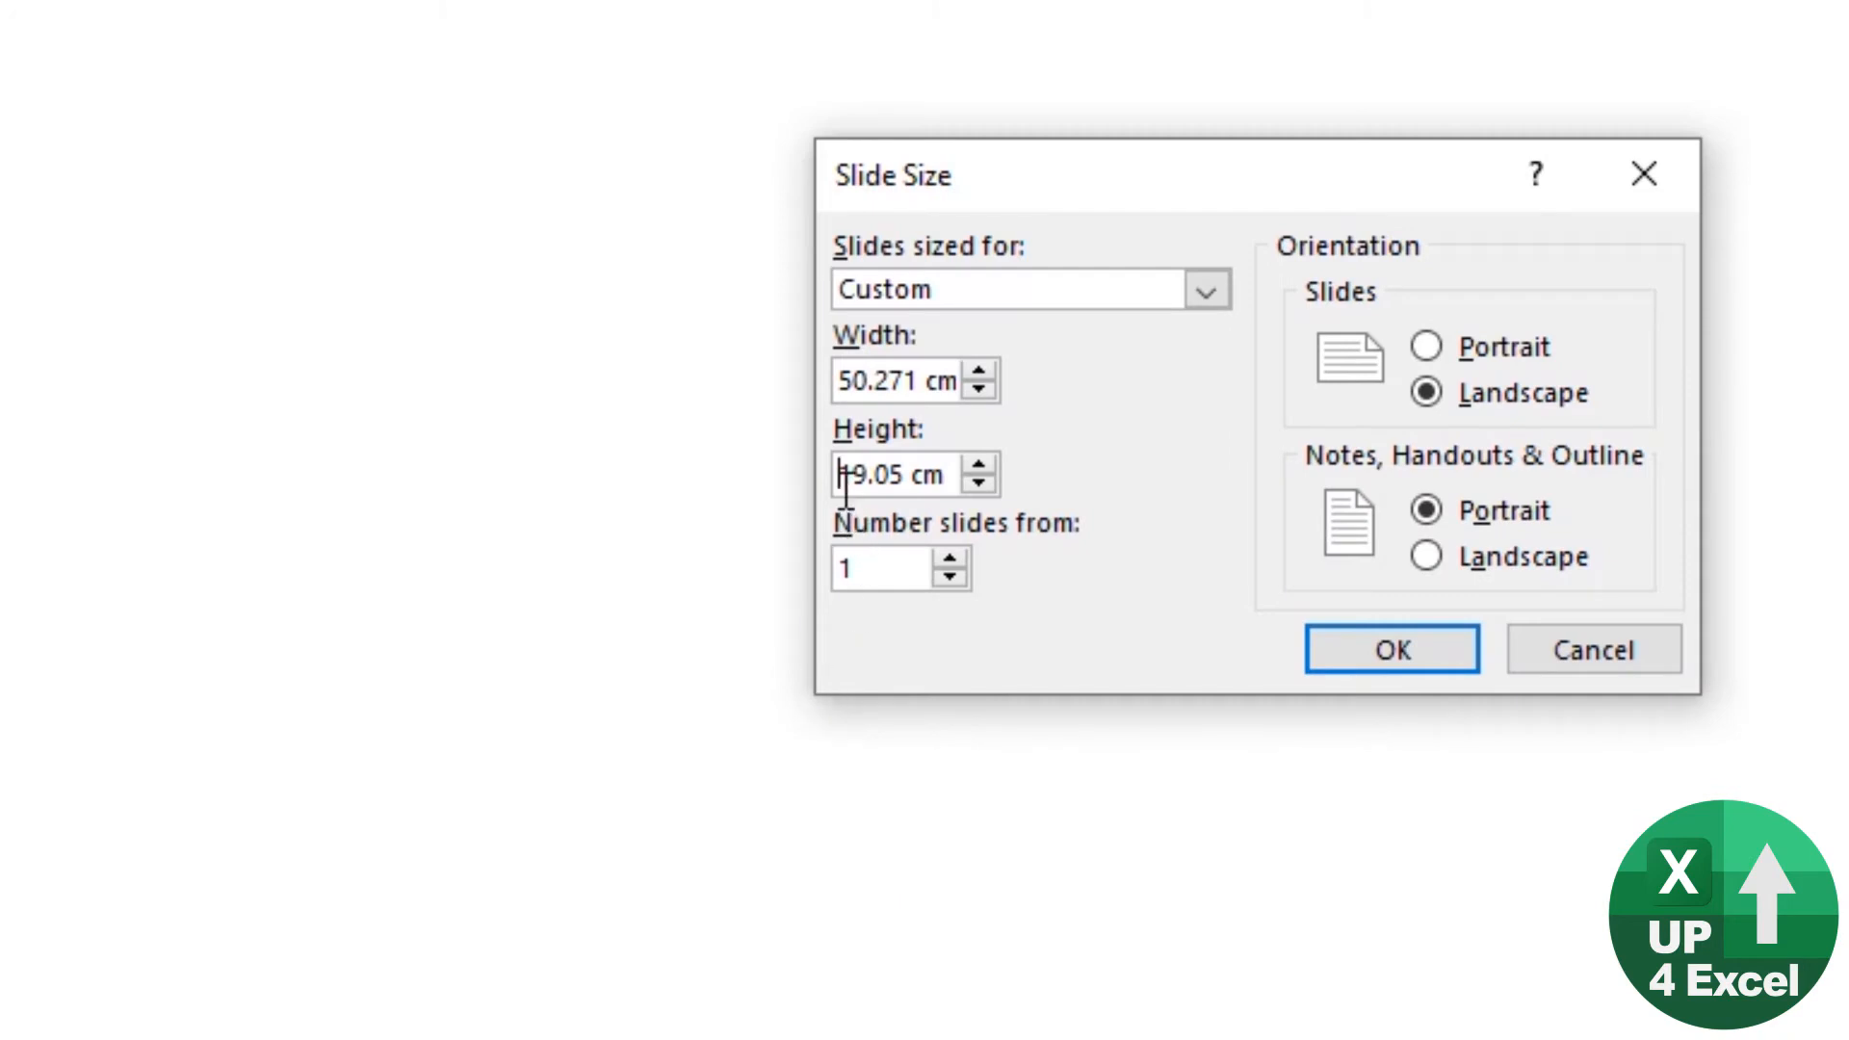
# Step: Set the slide height to 800 px and apply the new slide size with the Maximize scaling option
pyautogui.moveTo(858, 472); pyautogui.dragTo(1061, 482)
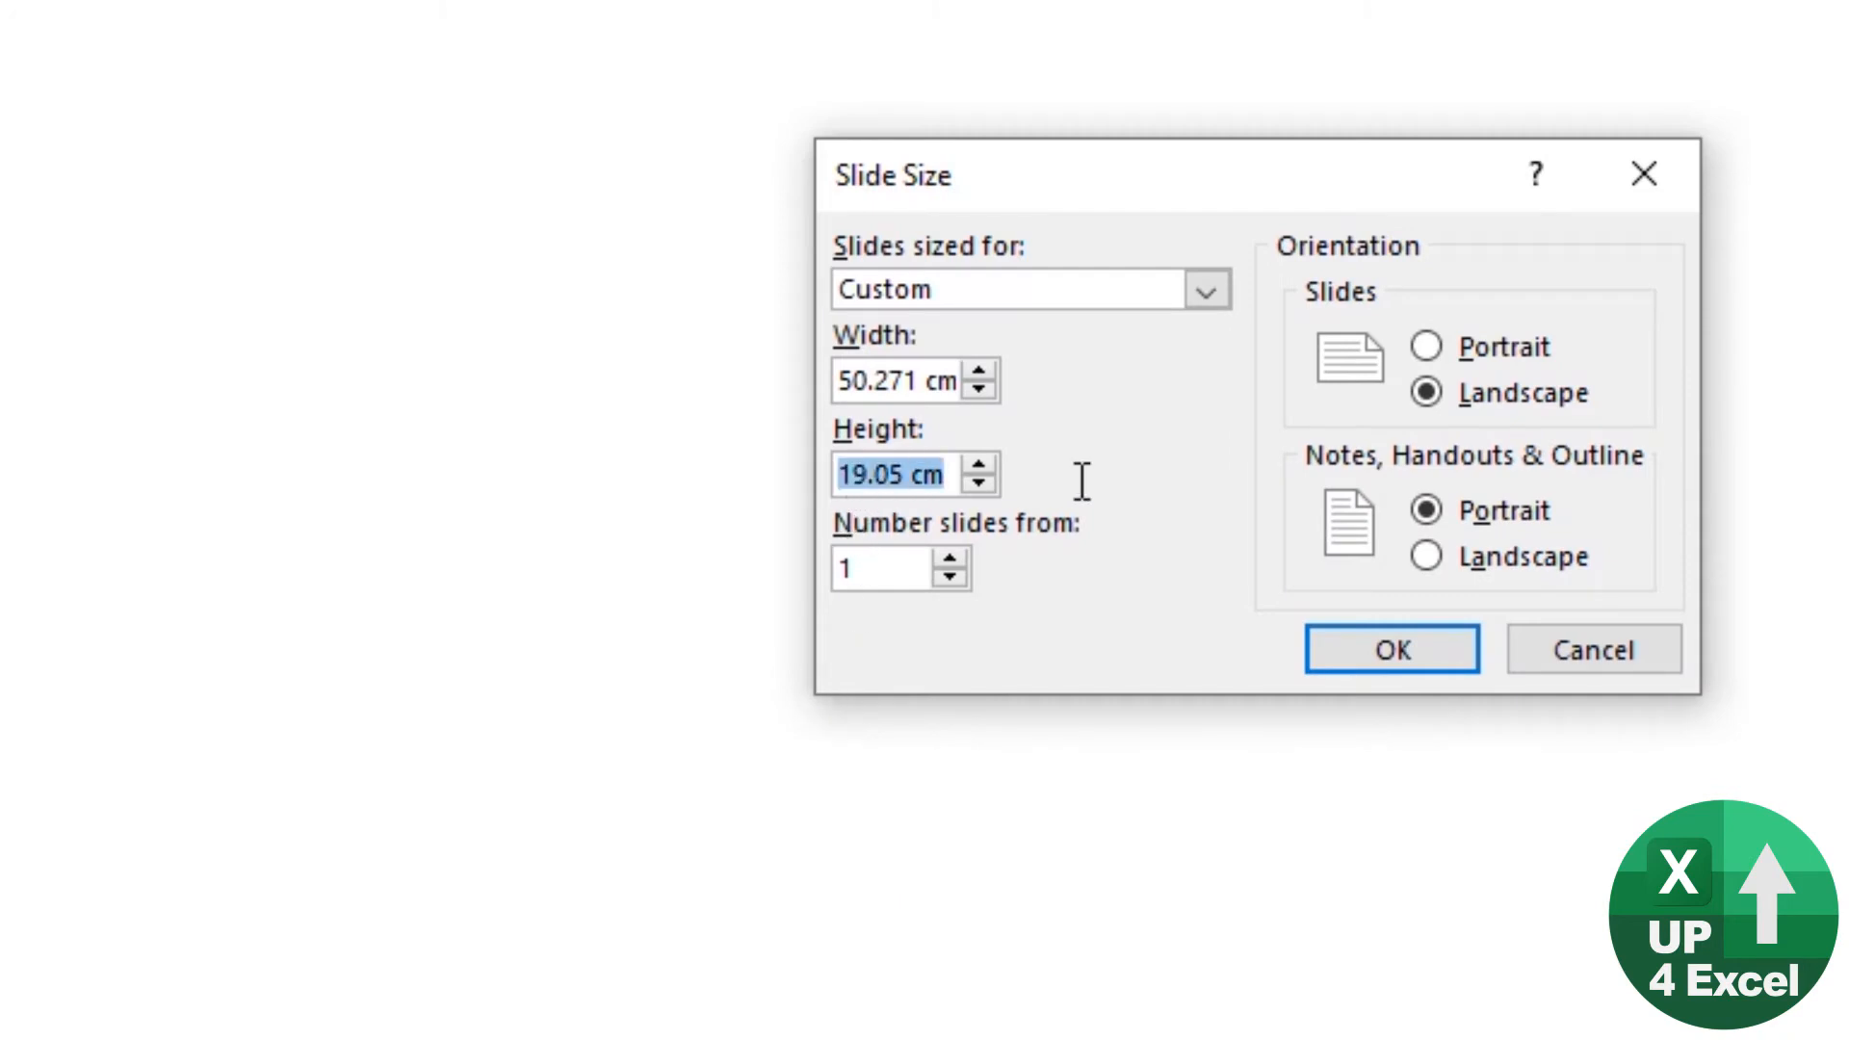
pyautogui.write('800 px')
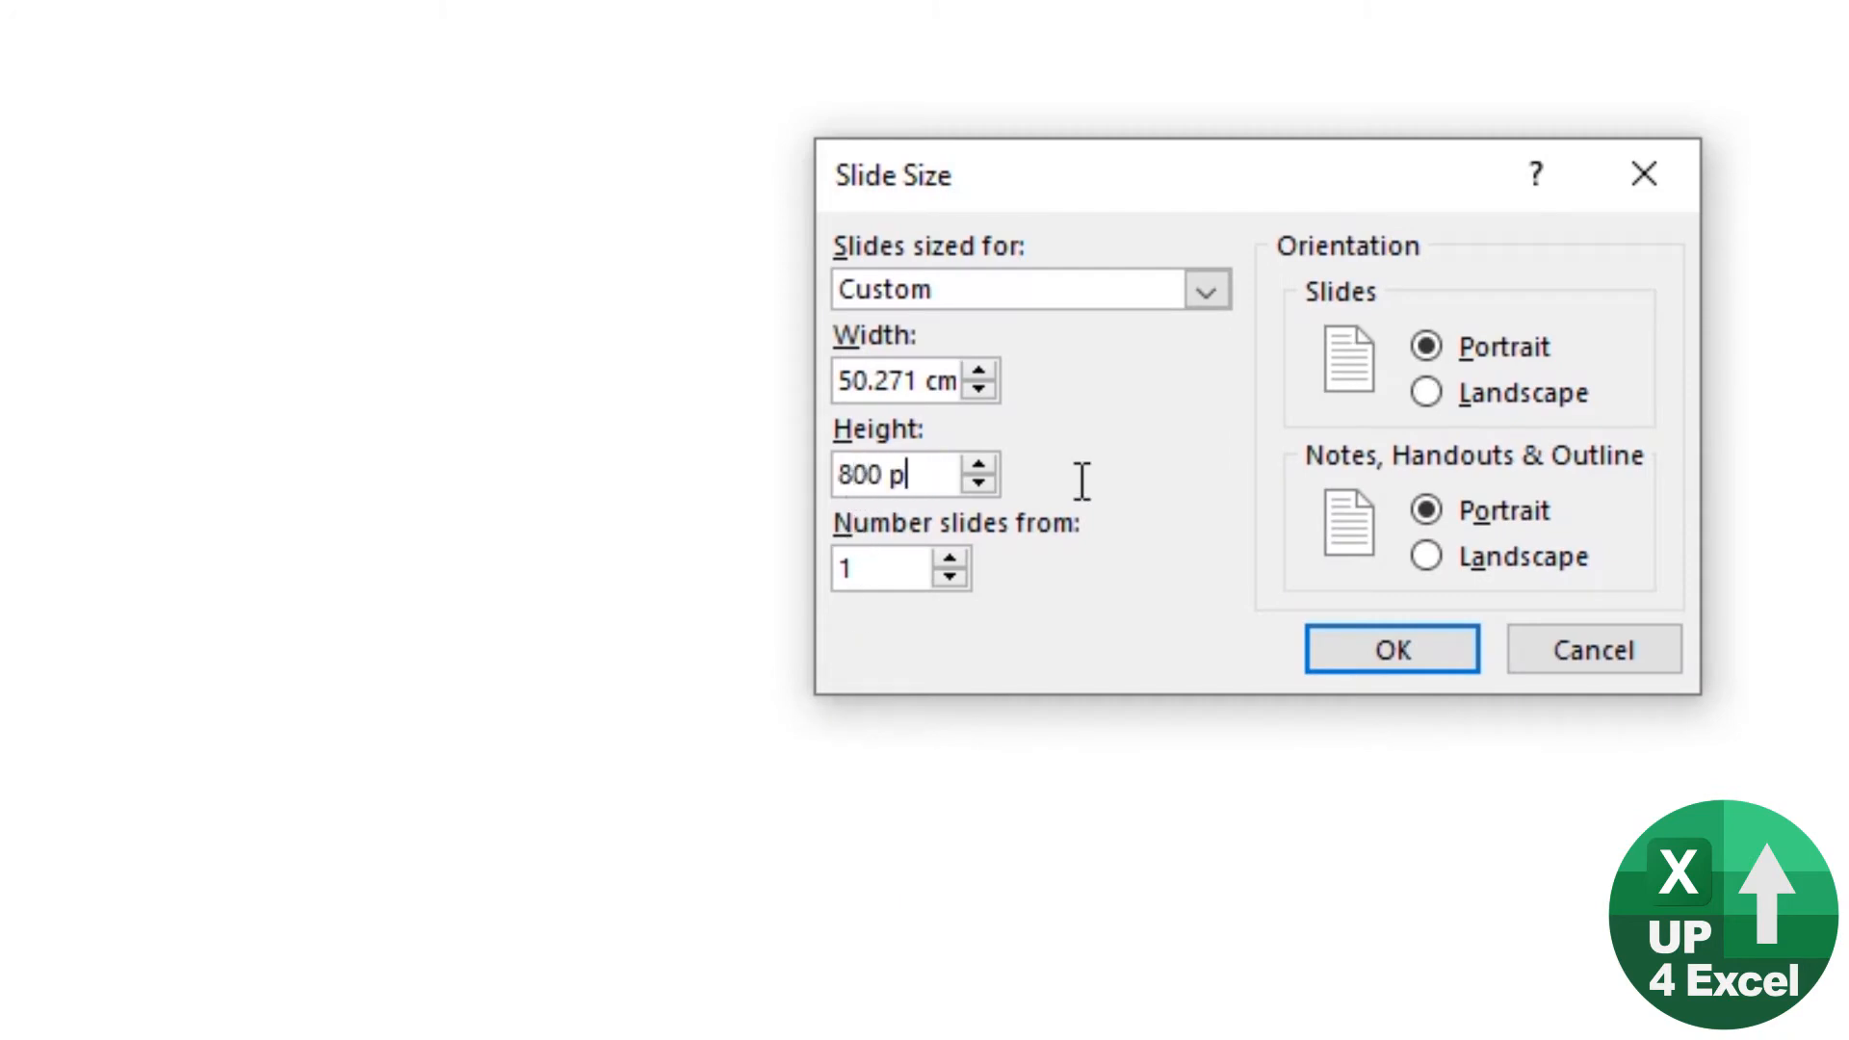
pyautogui.click(1445, 647)
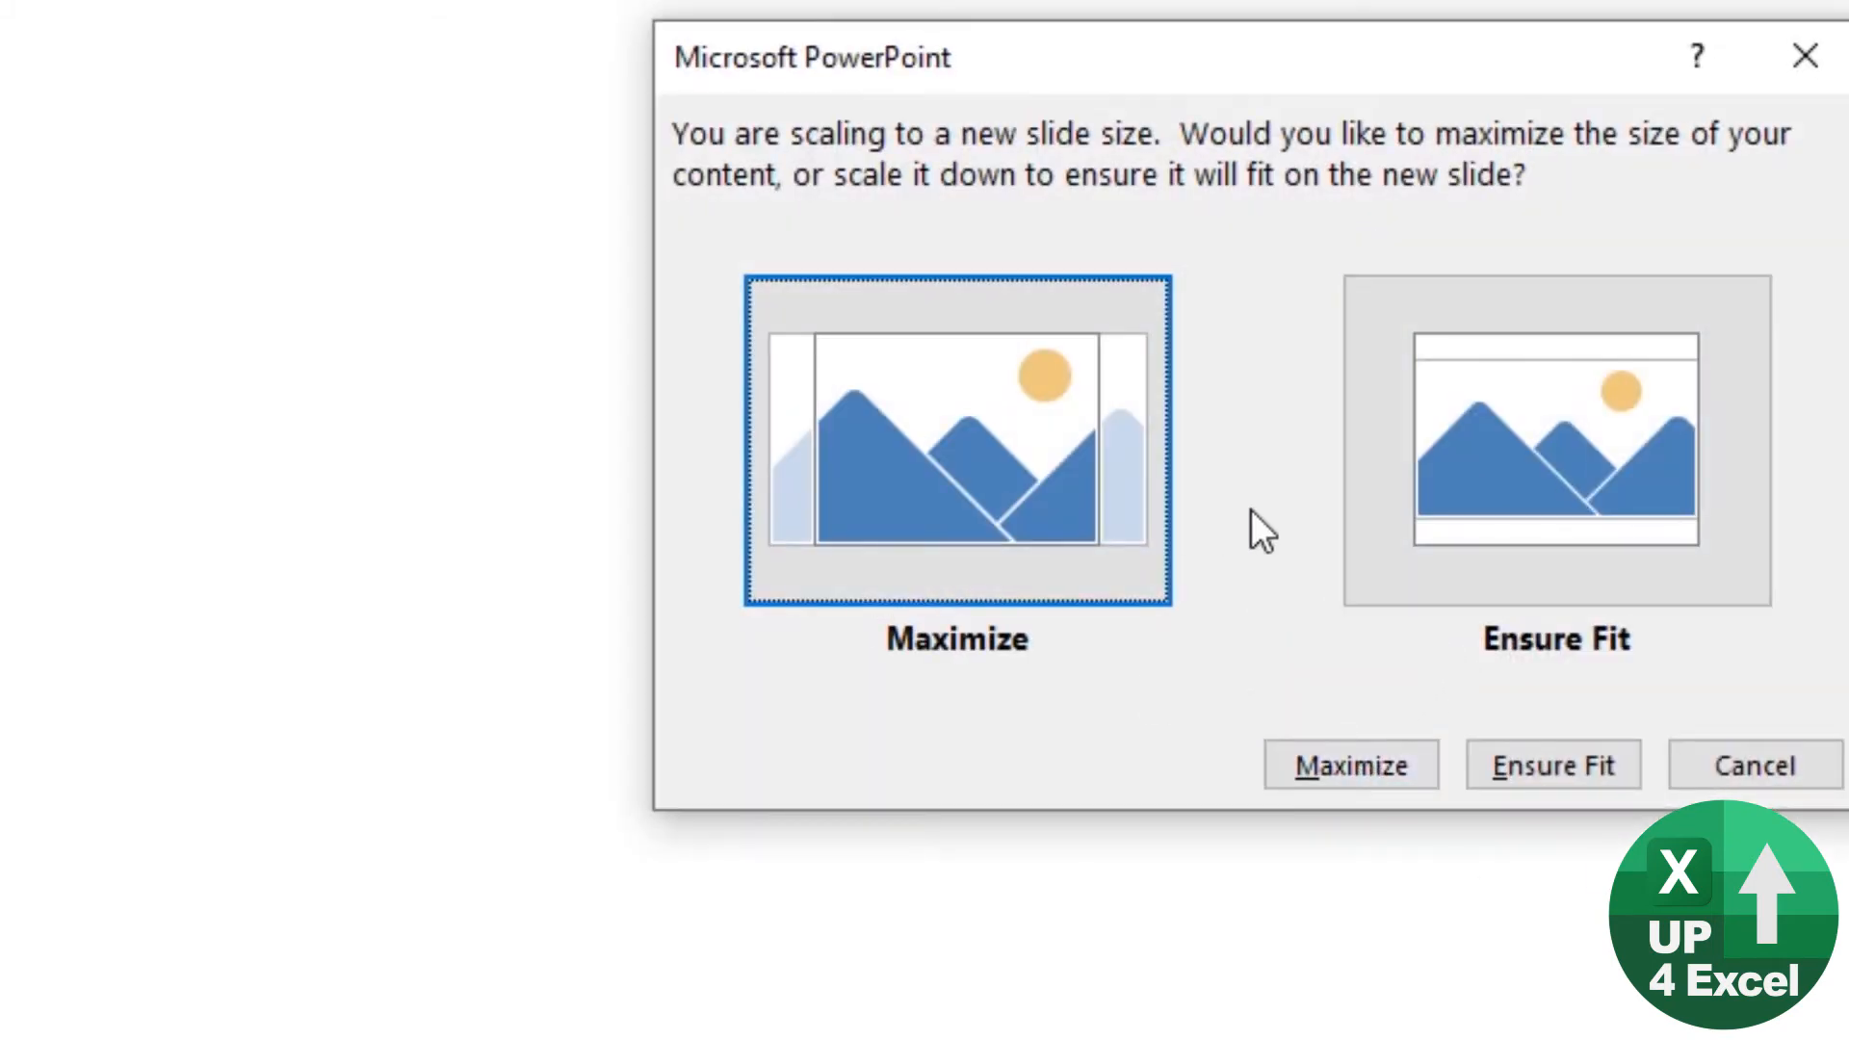
pyautogui.click(1332, 761)
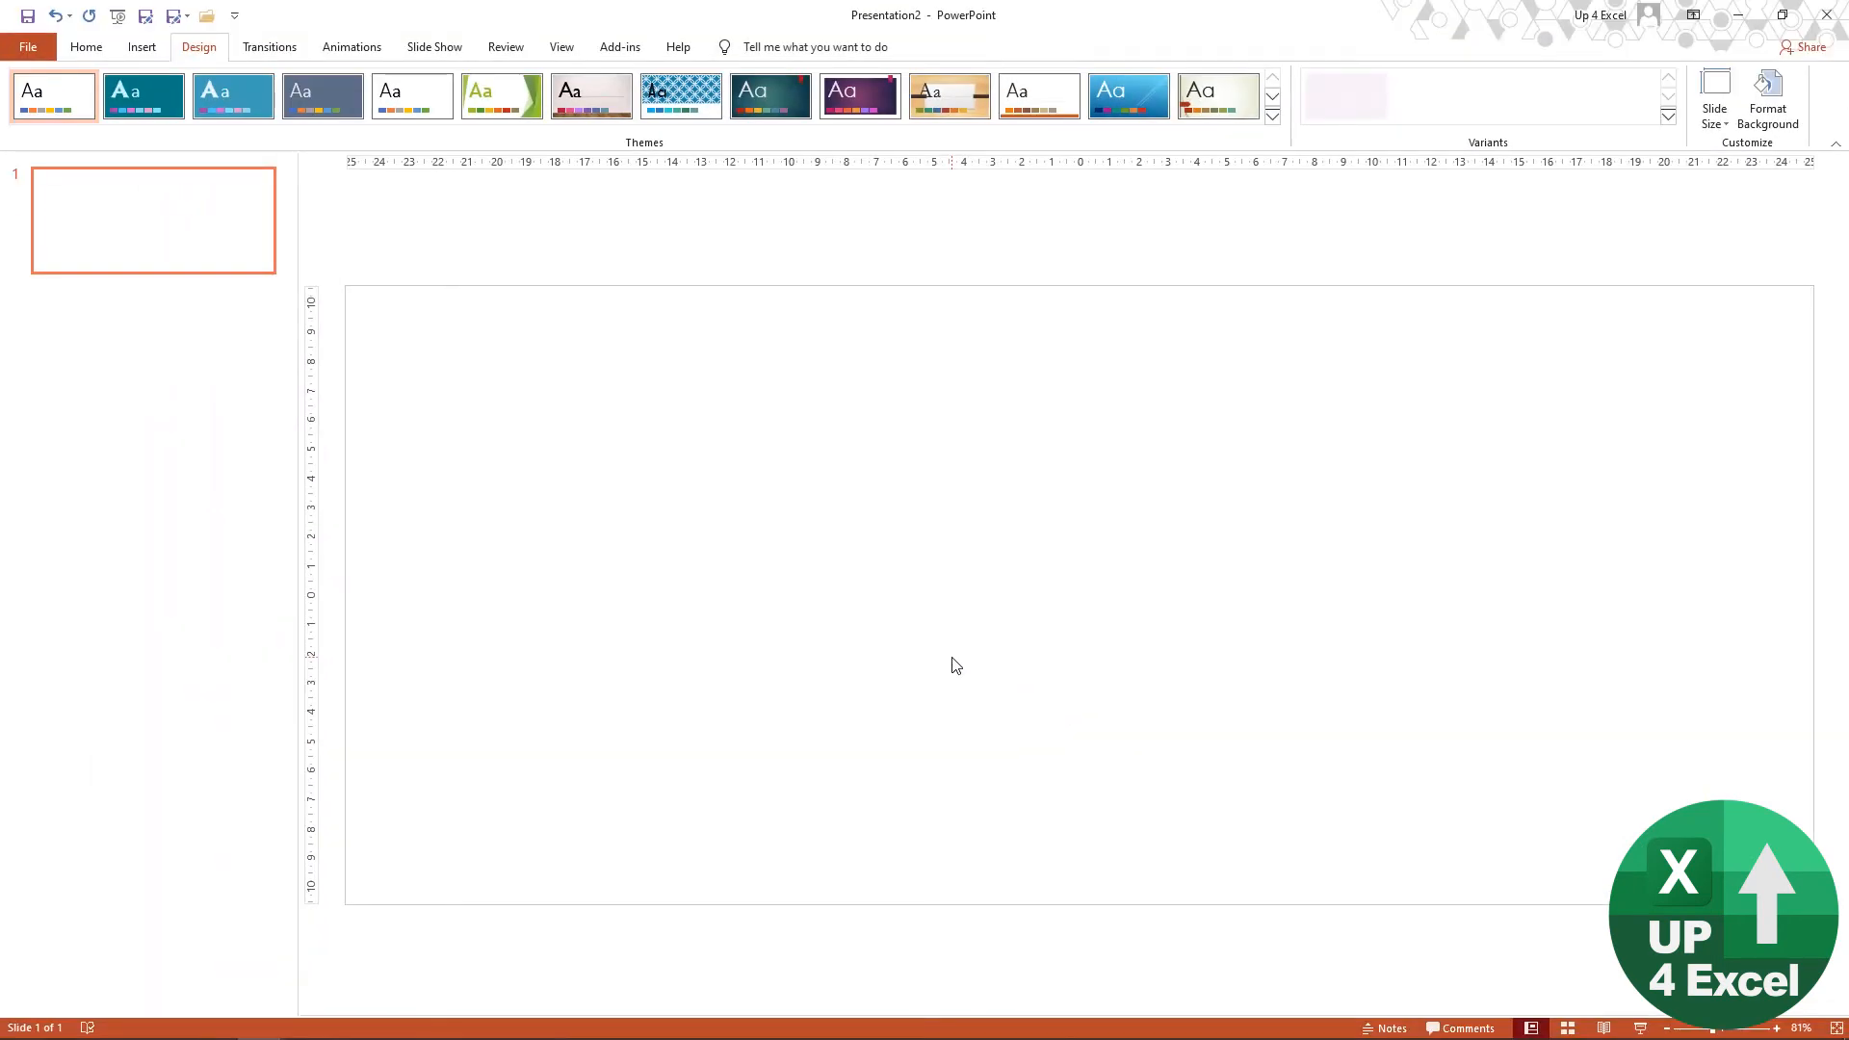
# Step: Switch to Chrome and view the Disney Frozen ice wallpaper as a candidate background picture
pyautogui.hotkey('alt', 'Tab')
pyautogui.hotkey('alt', 'Tab')
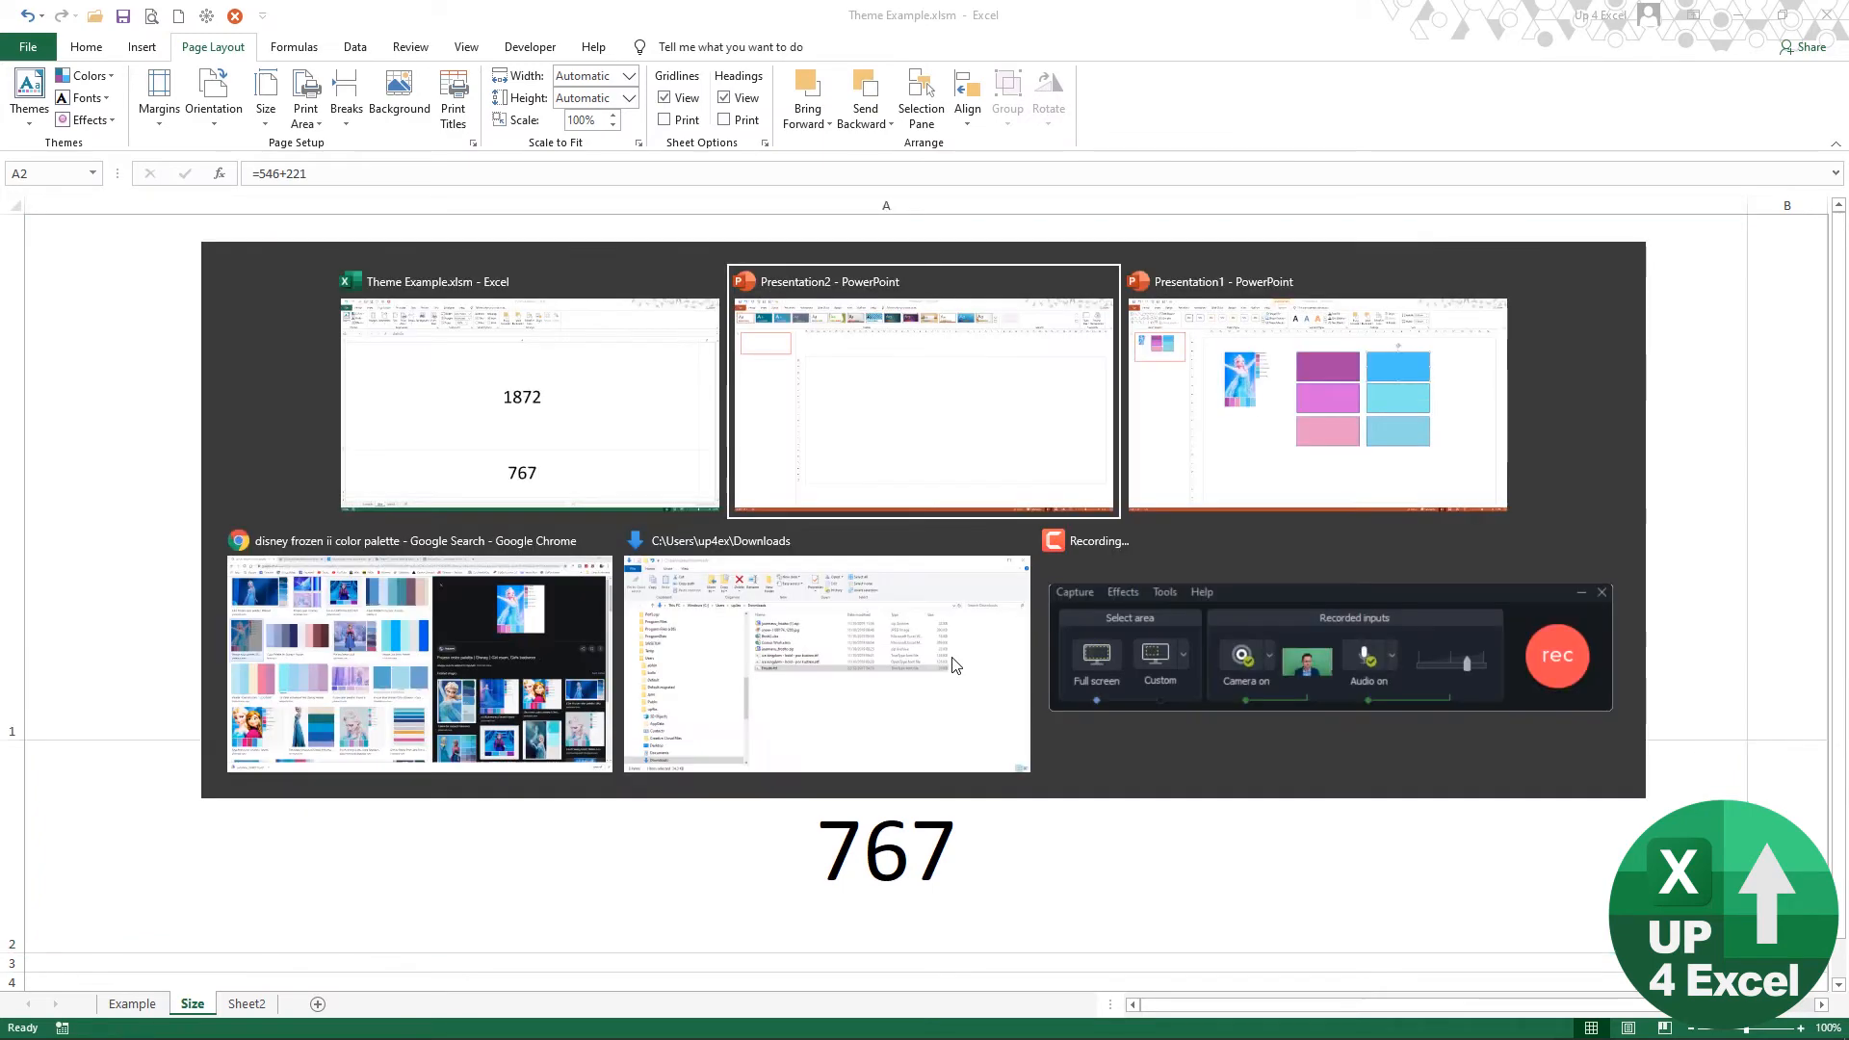
pyautogui.hotkey('alt', 'Tab')
pyautogui.hotkey('alt', 'Tab')
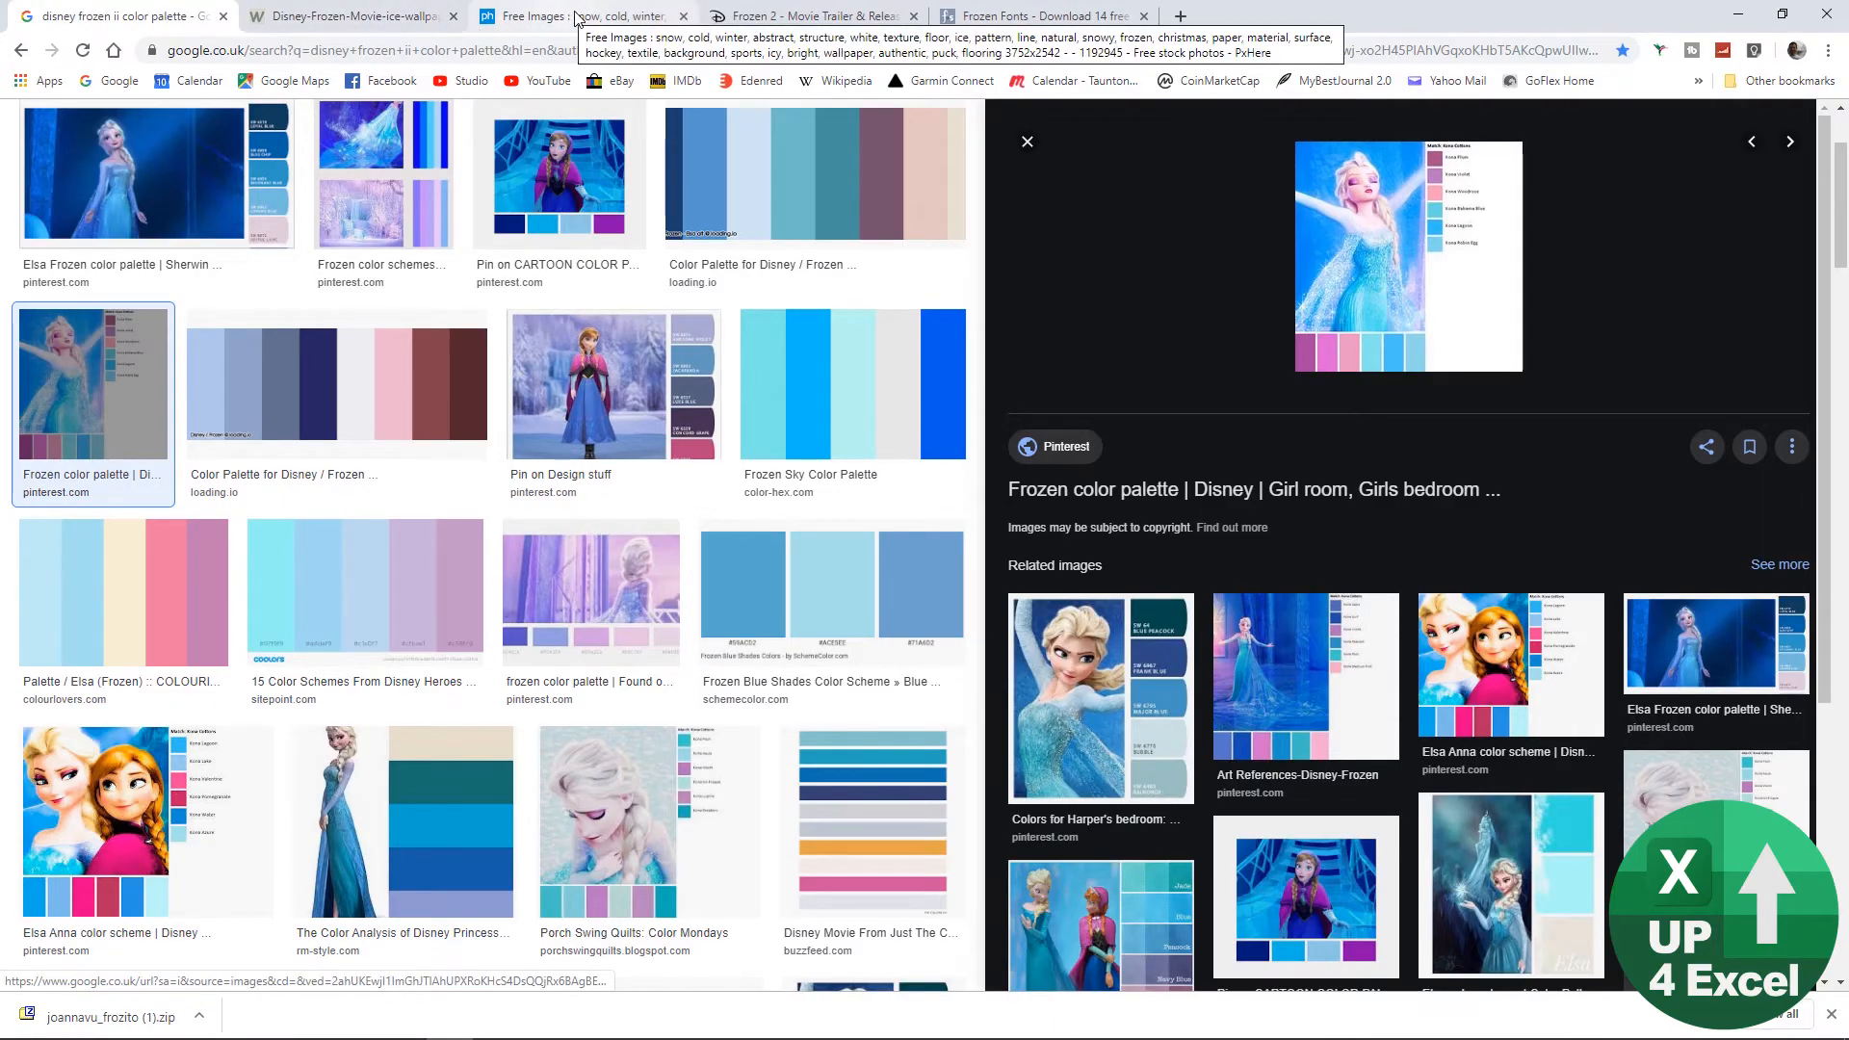
pyautogui.click(327, 19)
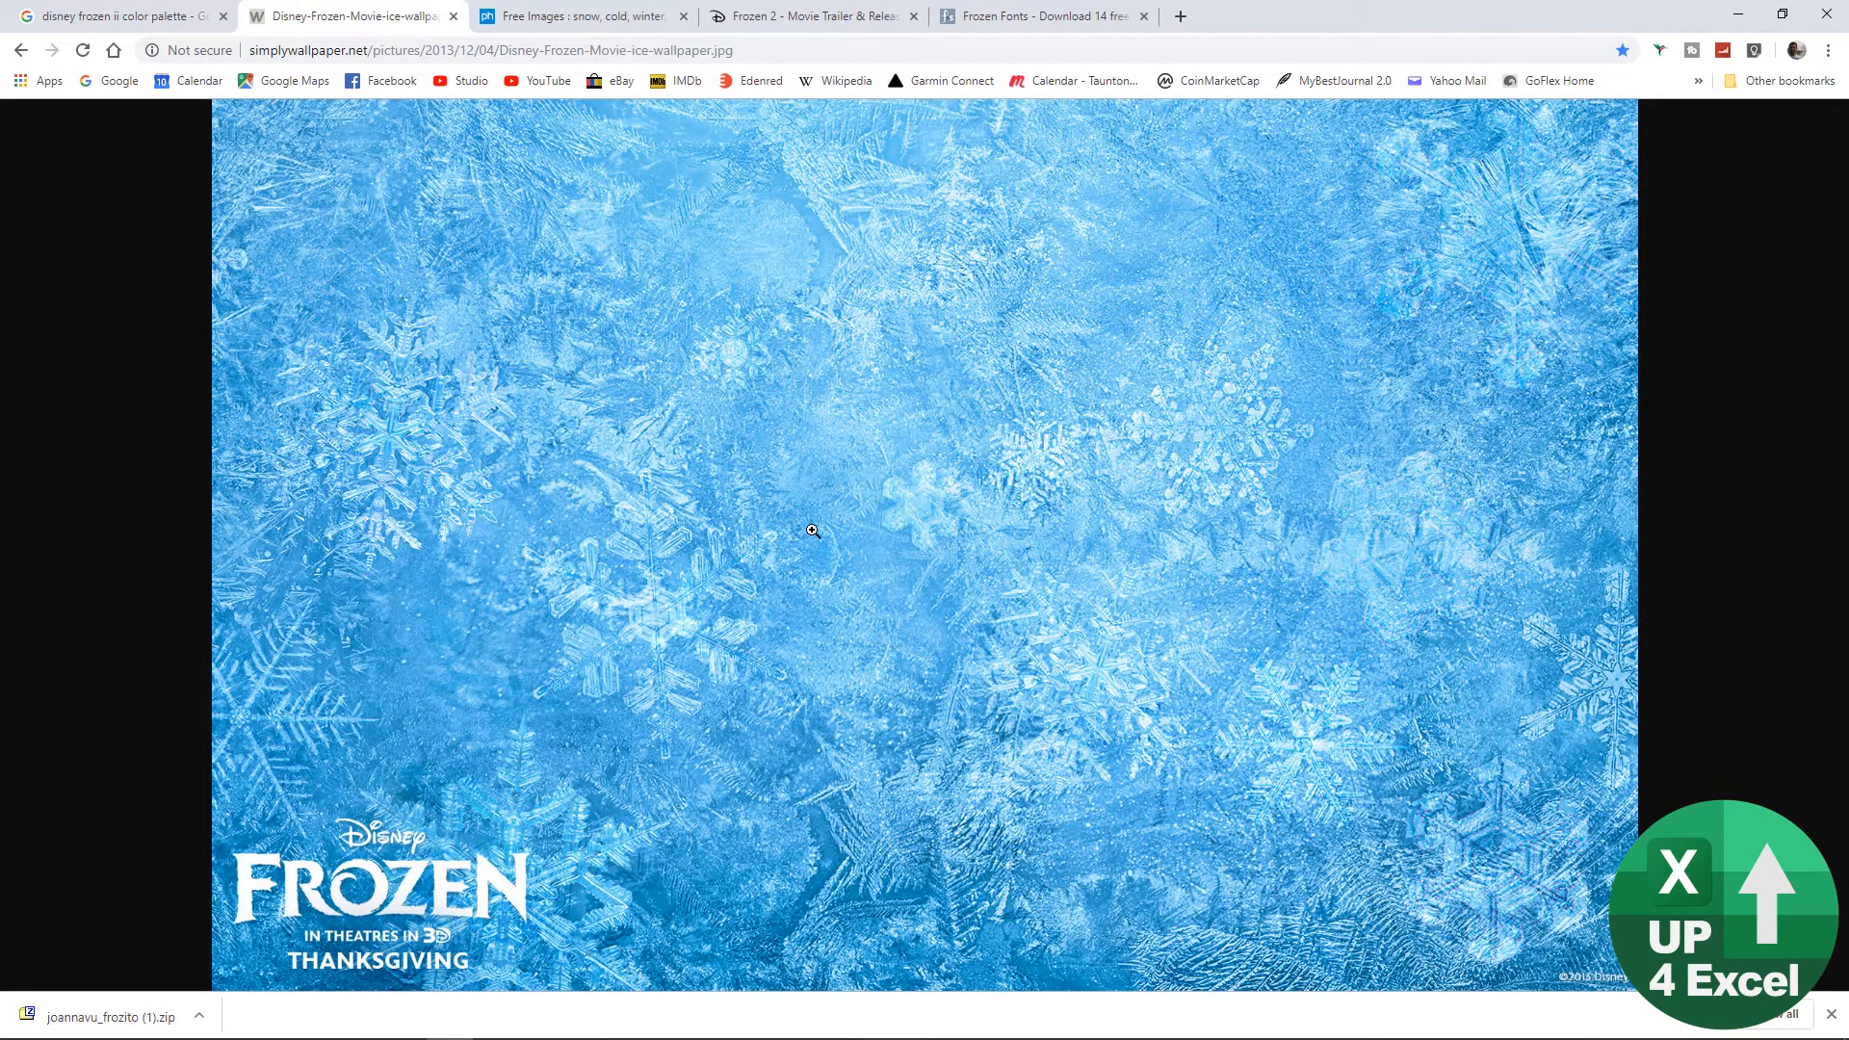
# Step: Copy the pale scratched-ice texture photo from the pxhere page
pyautogui.click(614, 21)
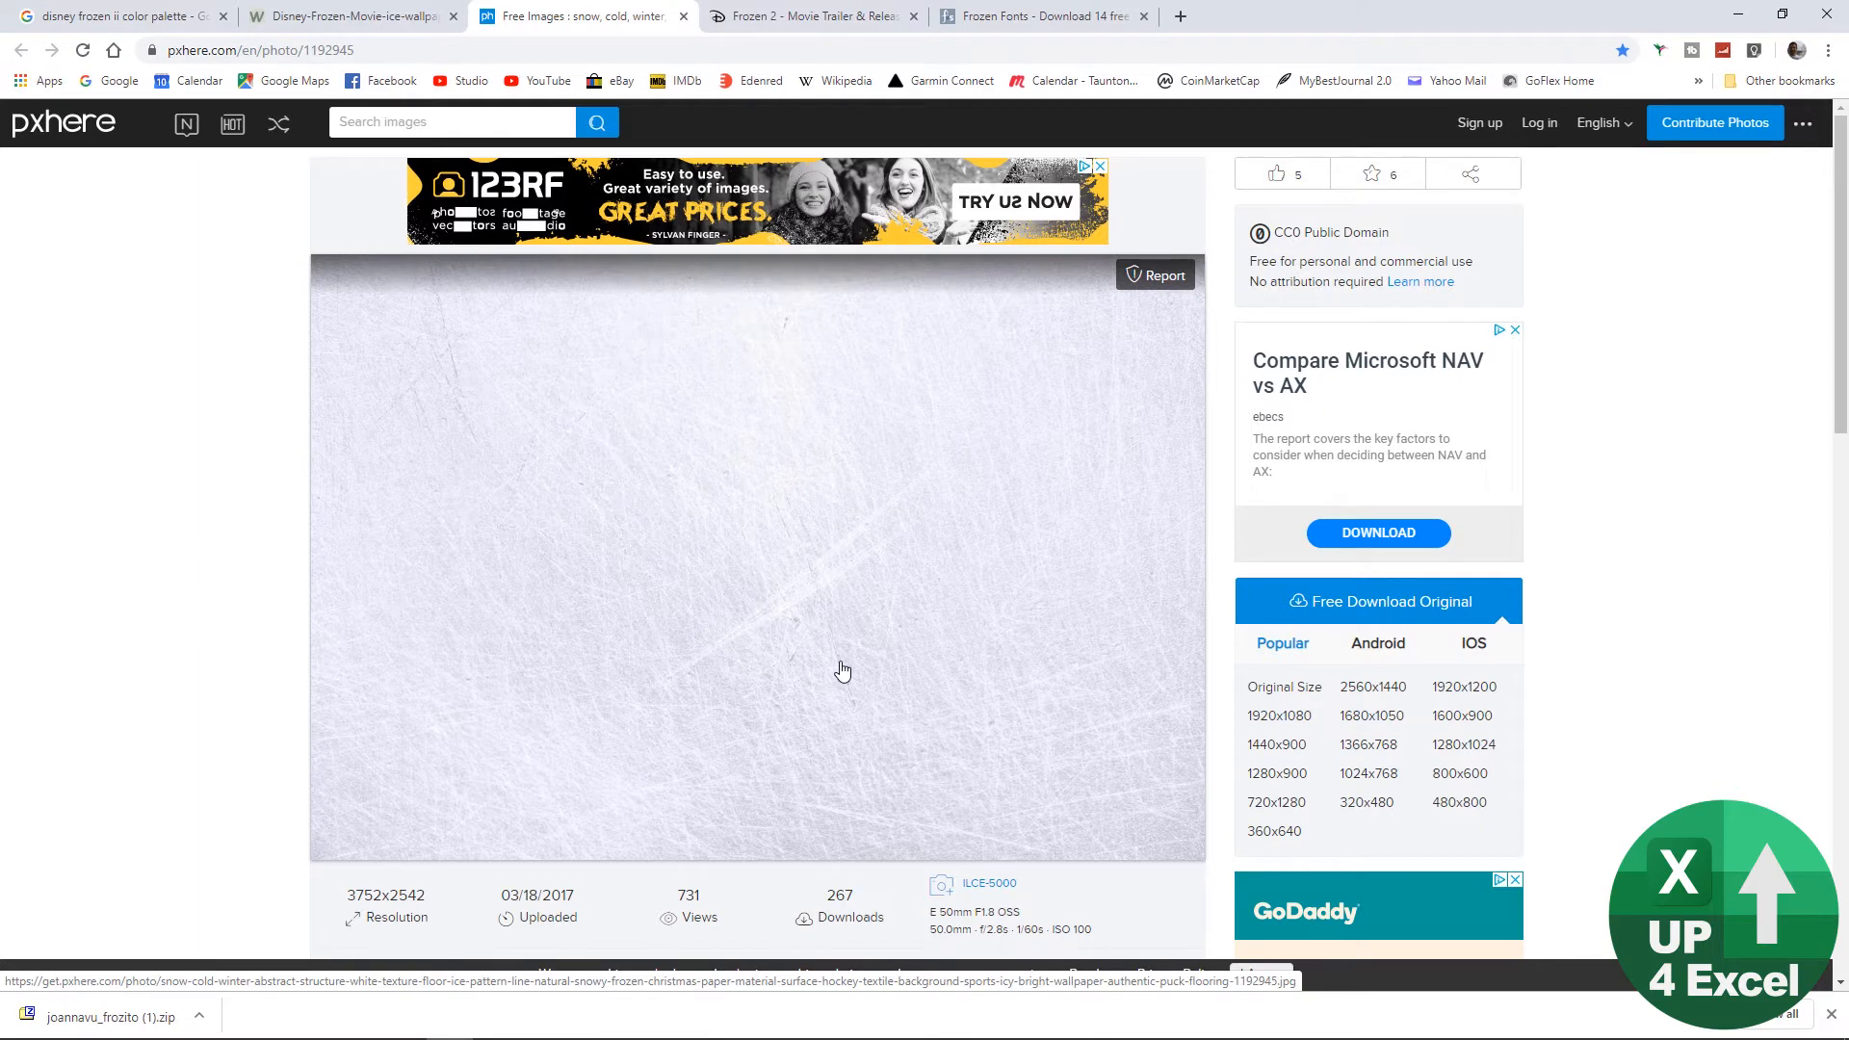
pyautogui.rightClick(827, 666)
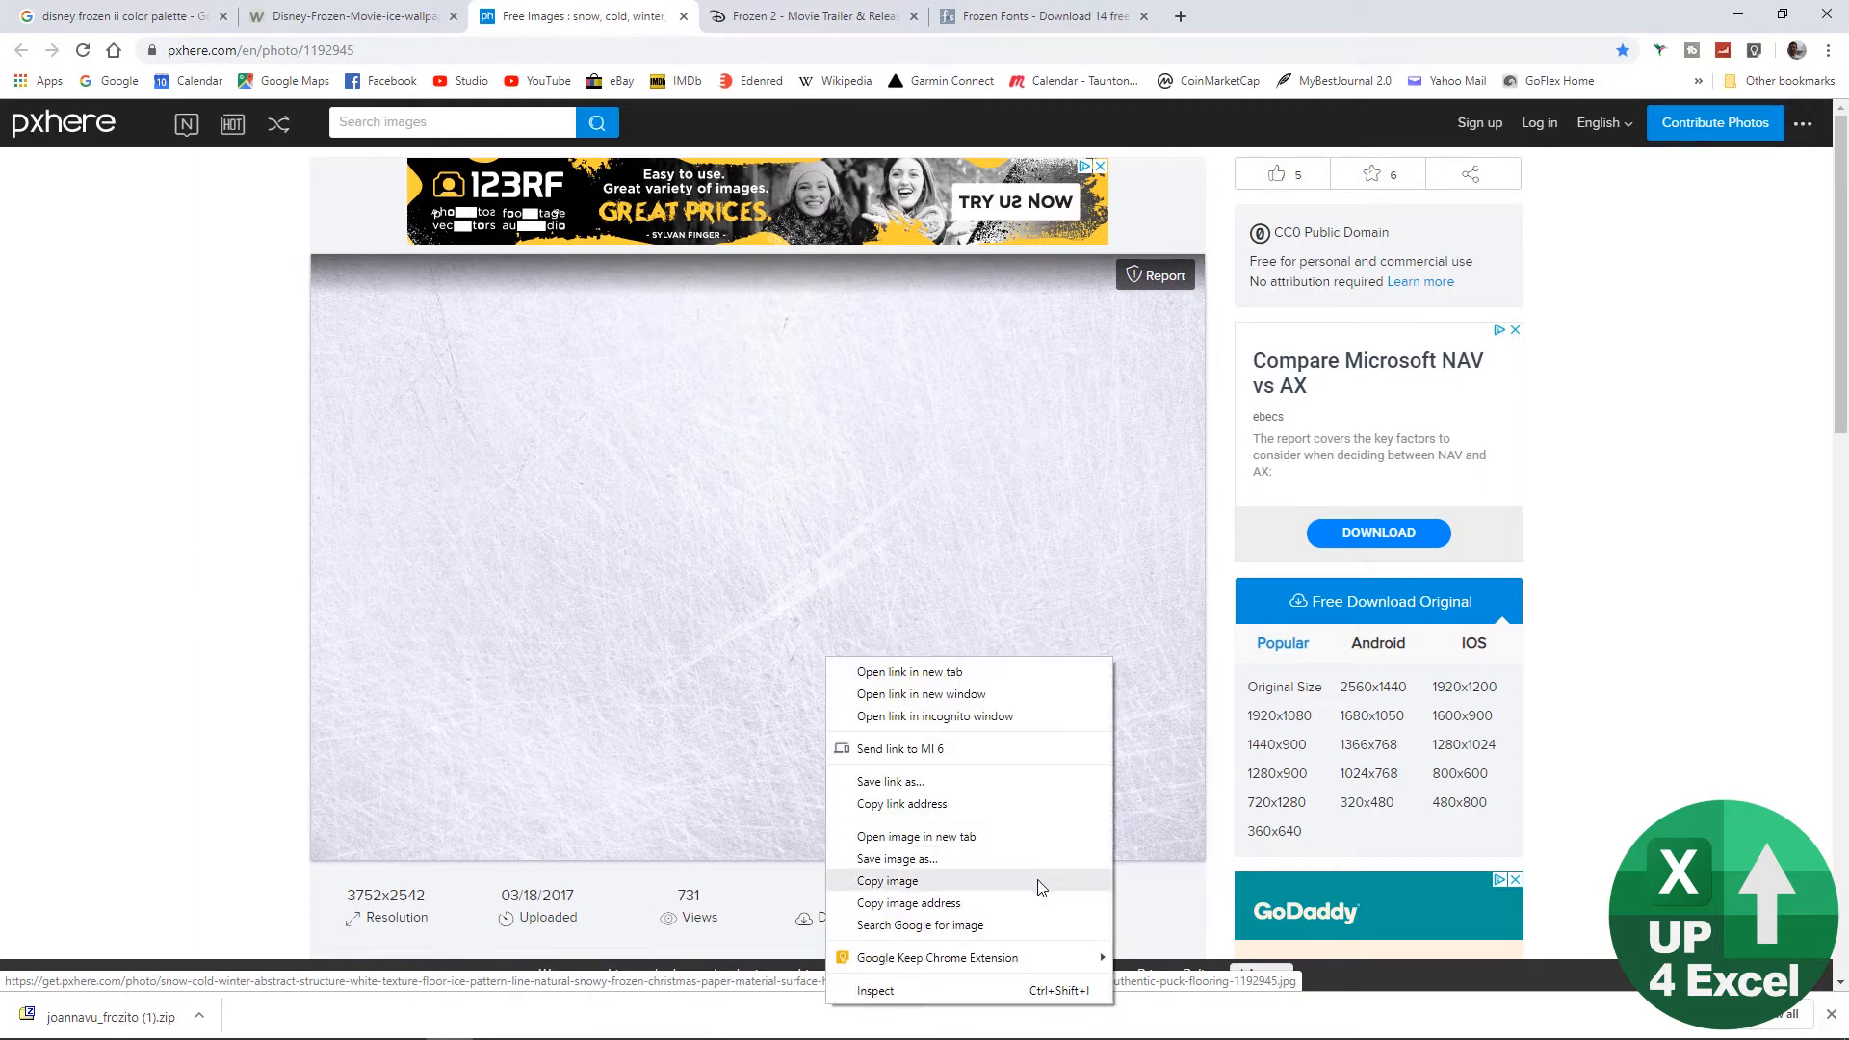
pyautogui.click(1010, 890)
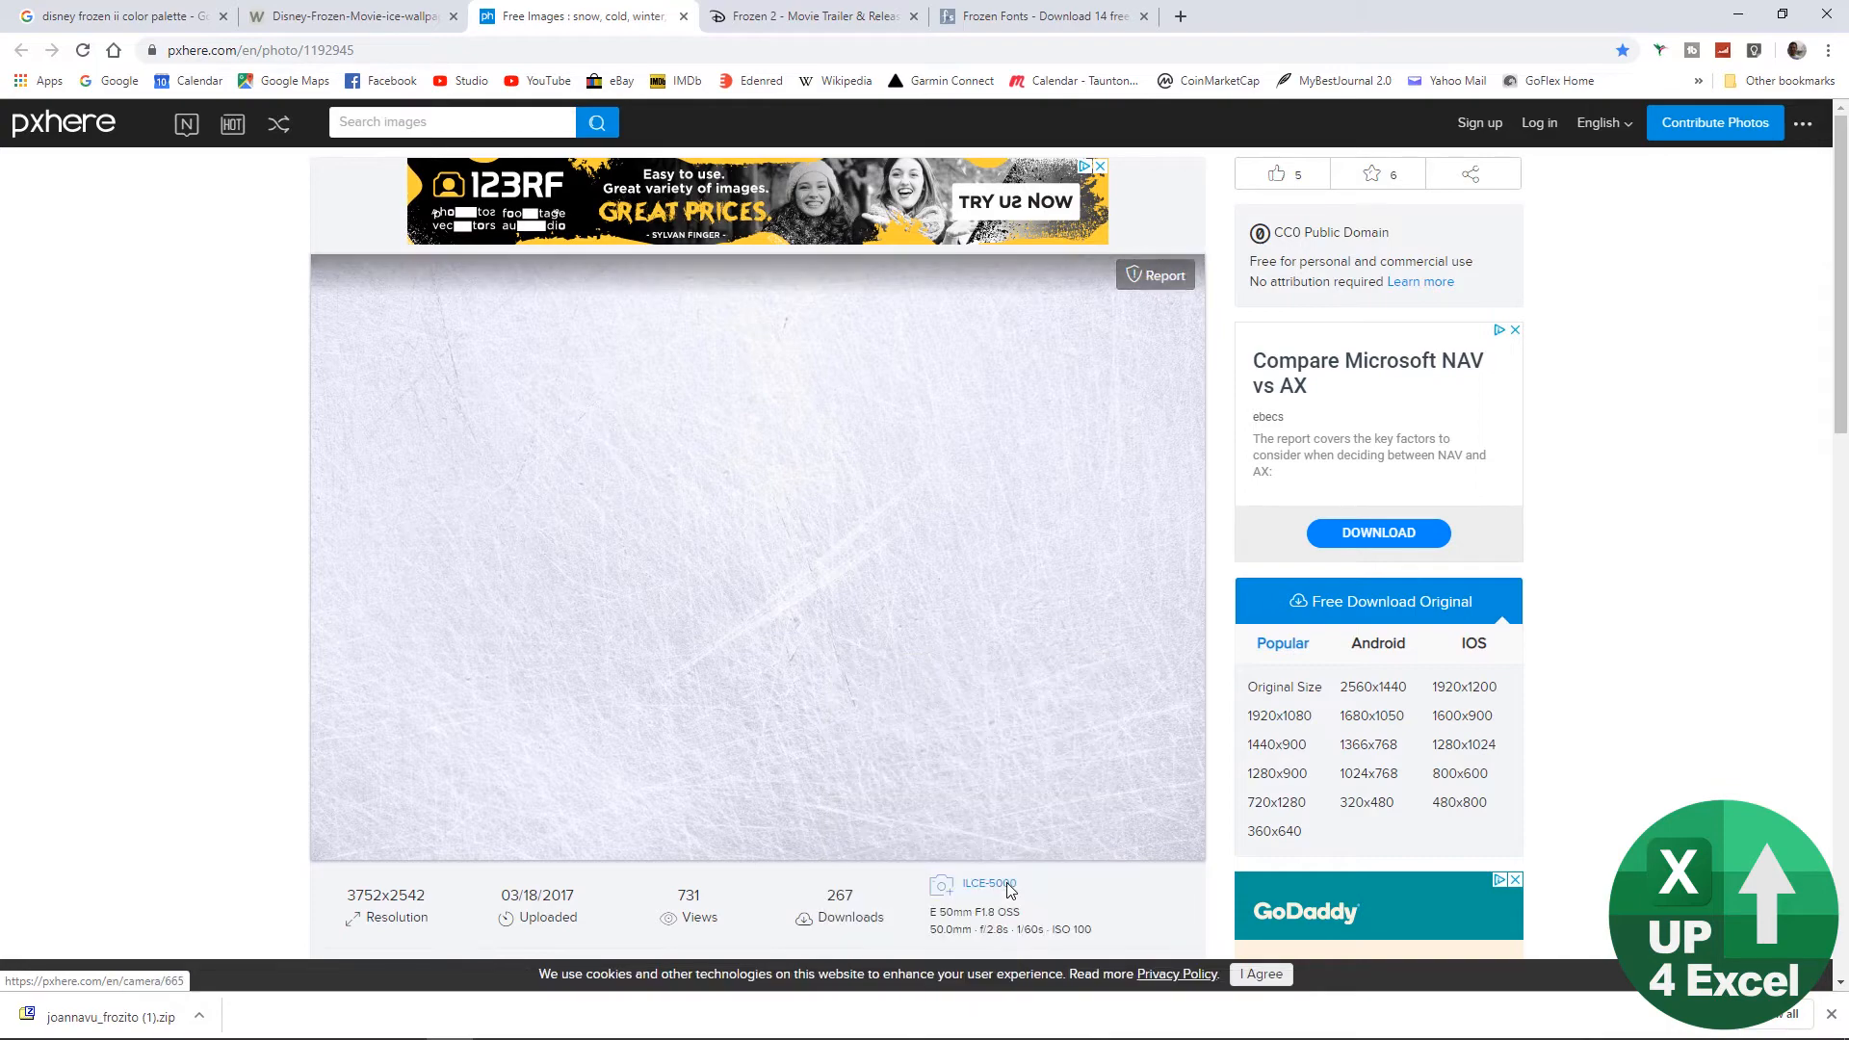
pyautogui.hotkey('alt', 'Tab')
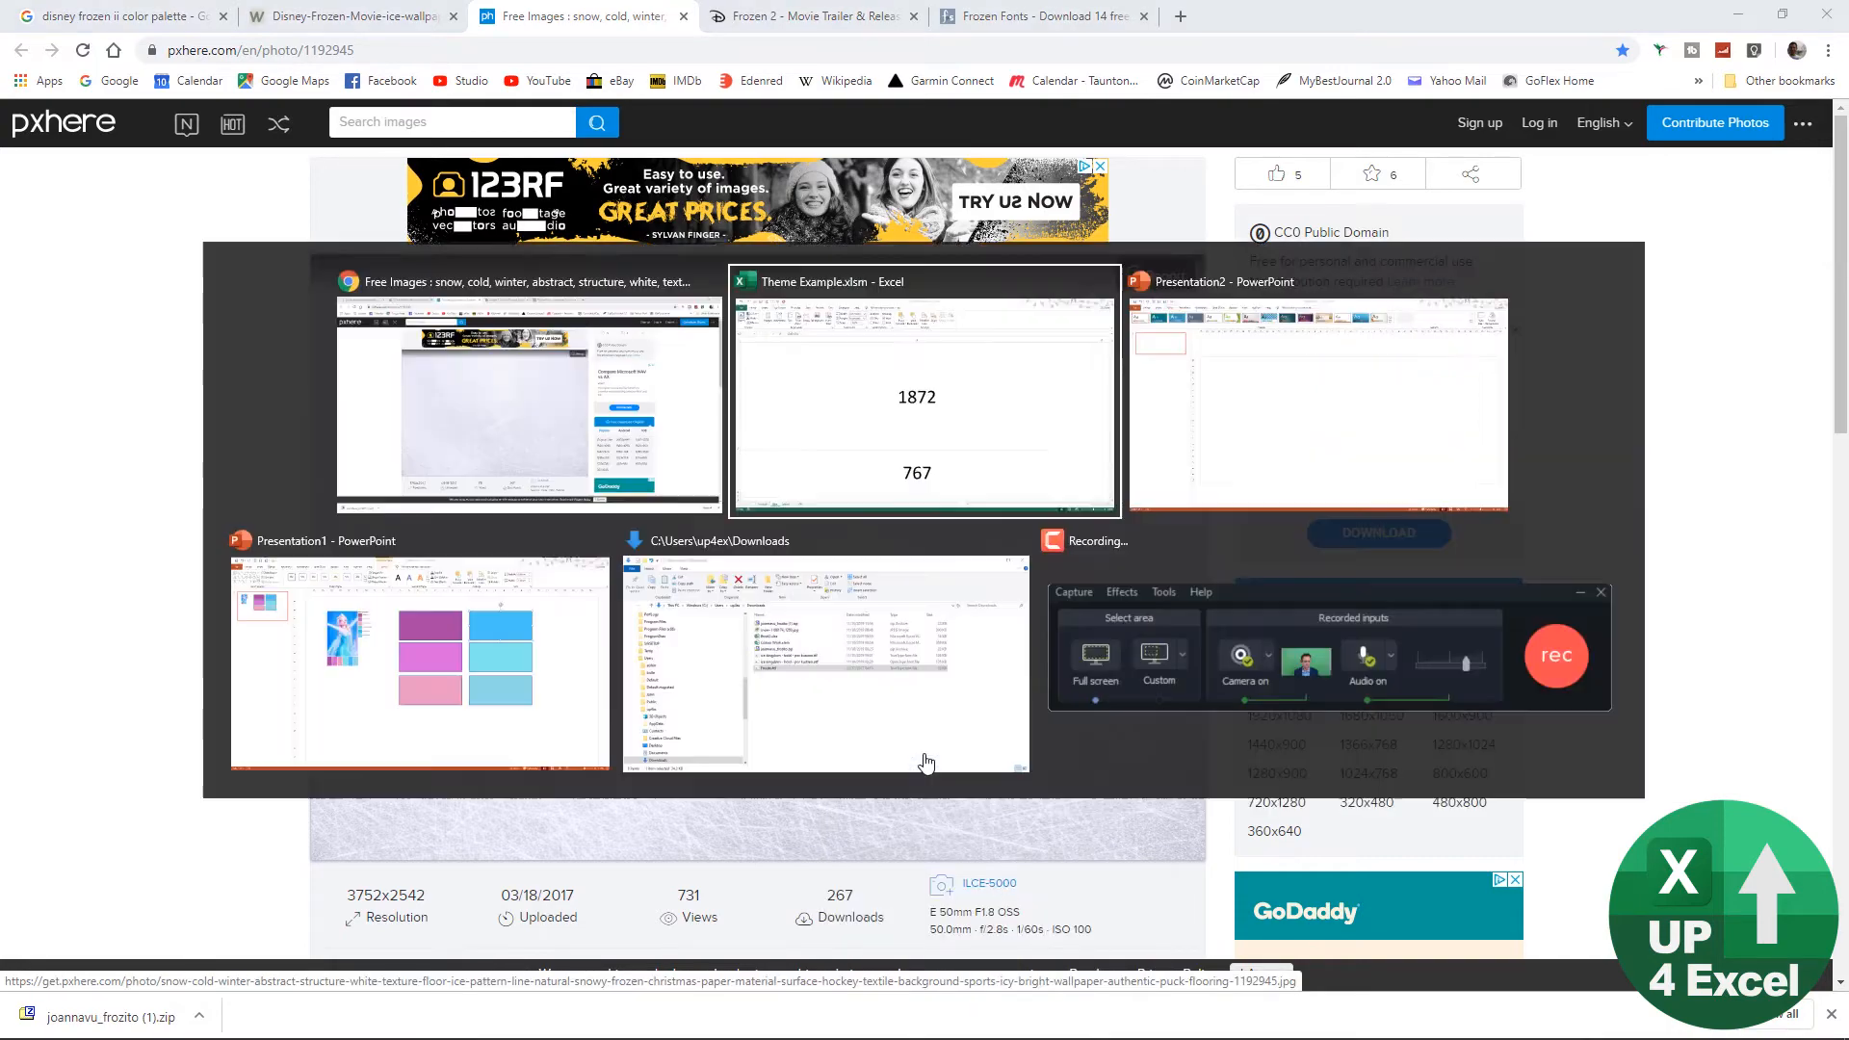
# Step: Paste the ice texture onto the blank slide in PowerPoint's Presentation2 and enlarge it to span the full slide width
pyautogui.hotkey('alt', 'Tab')
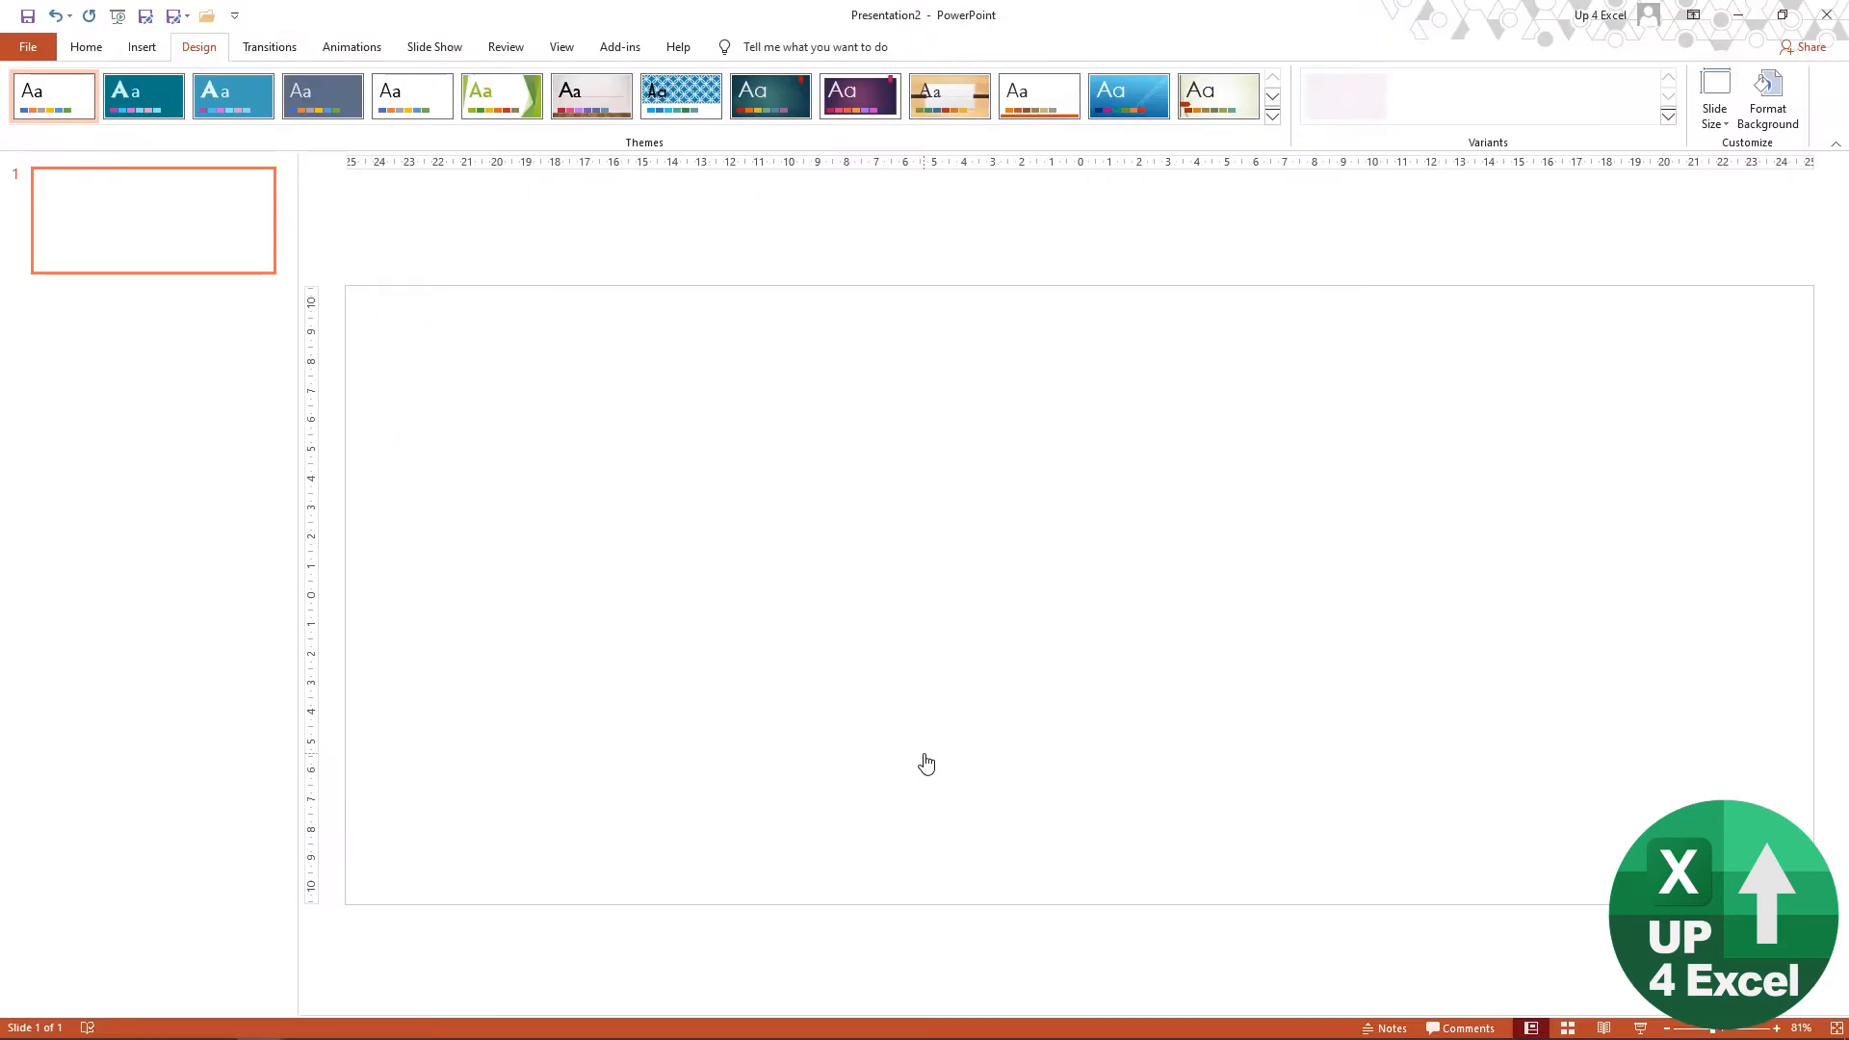
pyautogui.hotkey('ctrl', 'v')
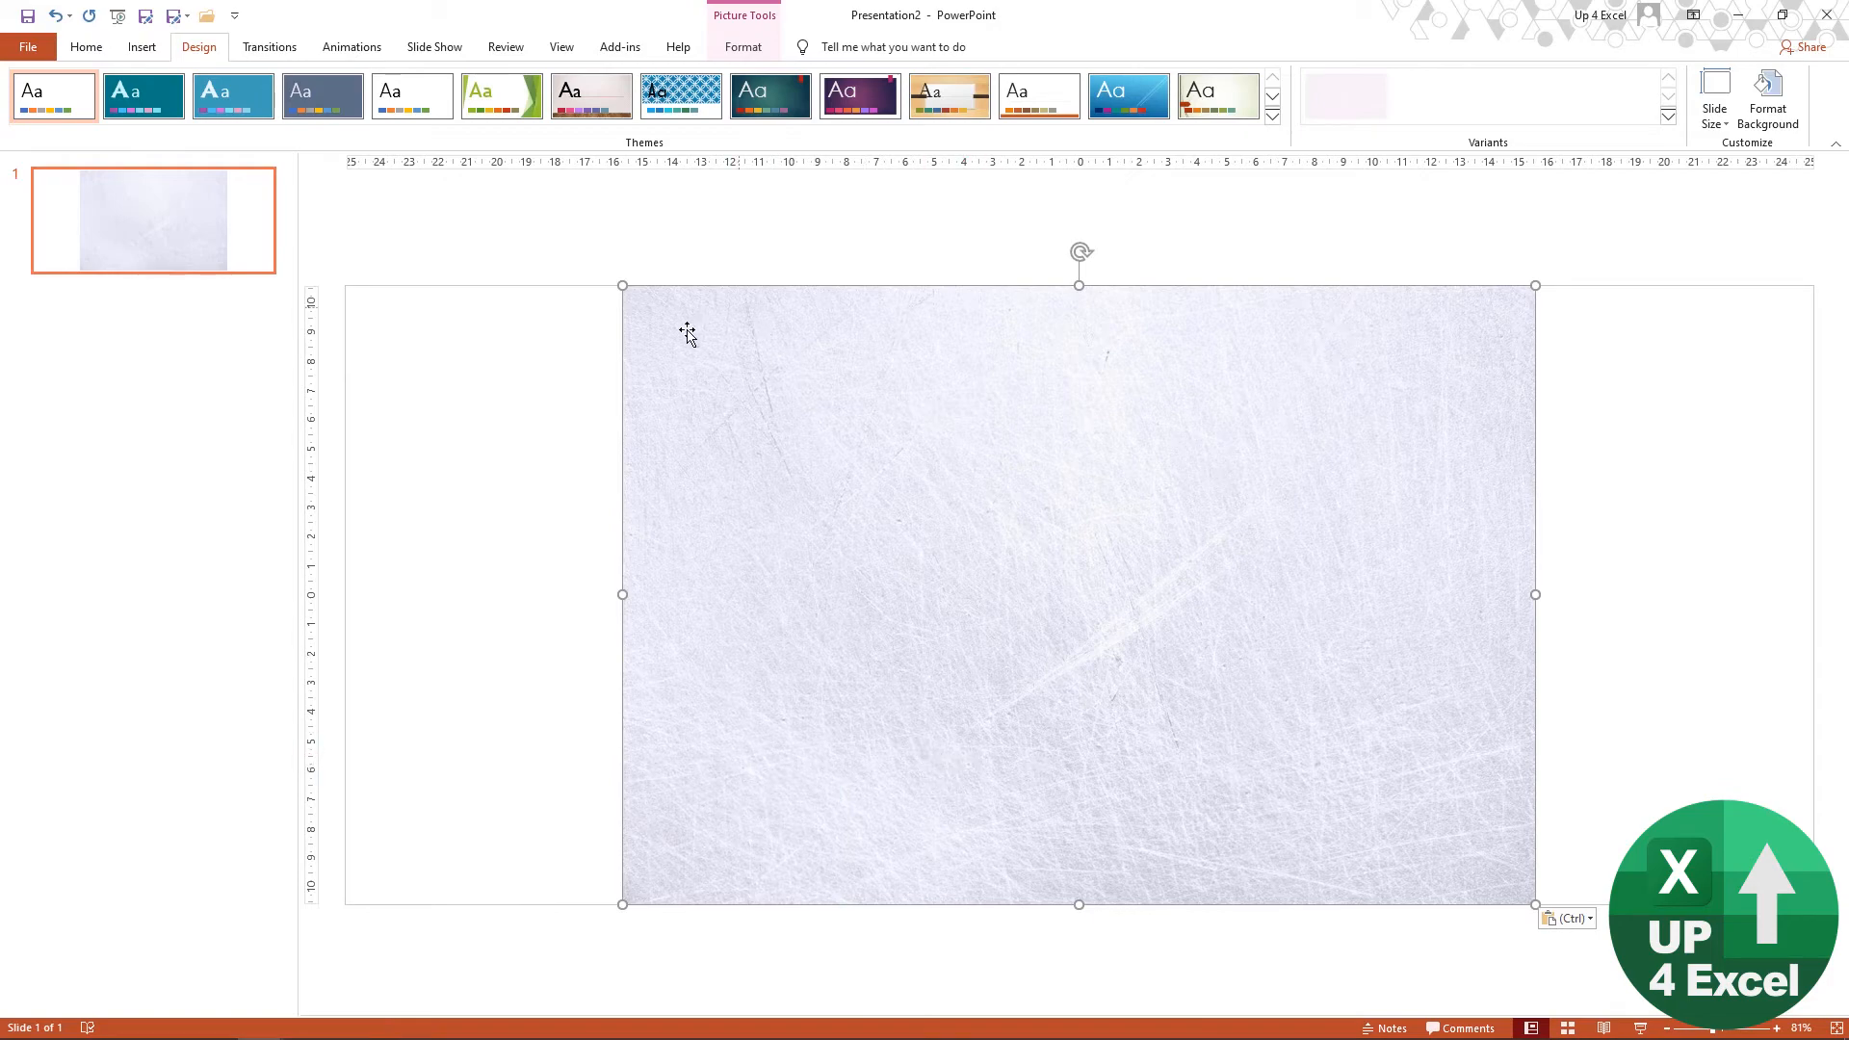
pyautogui.moveTo(622, 286); pyautogui.dragTo(345, 231)
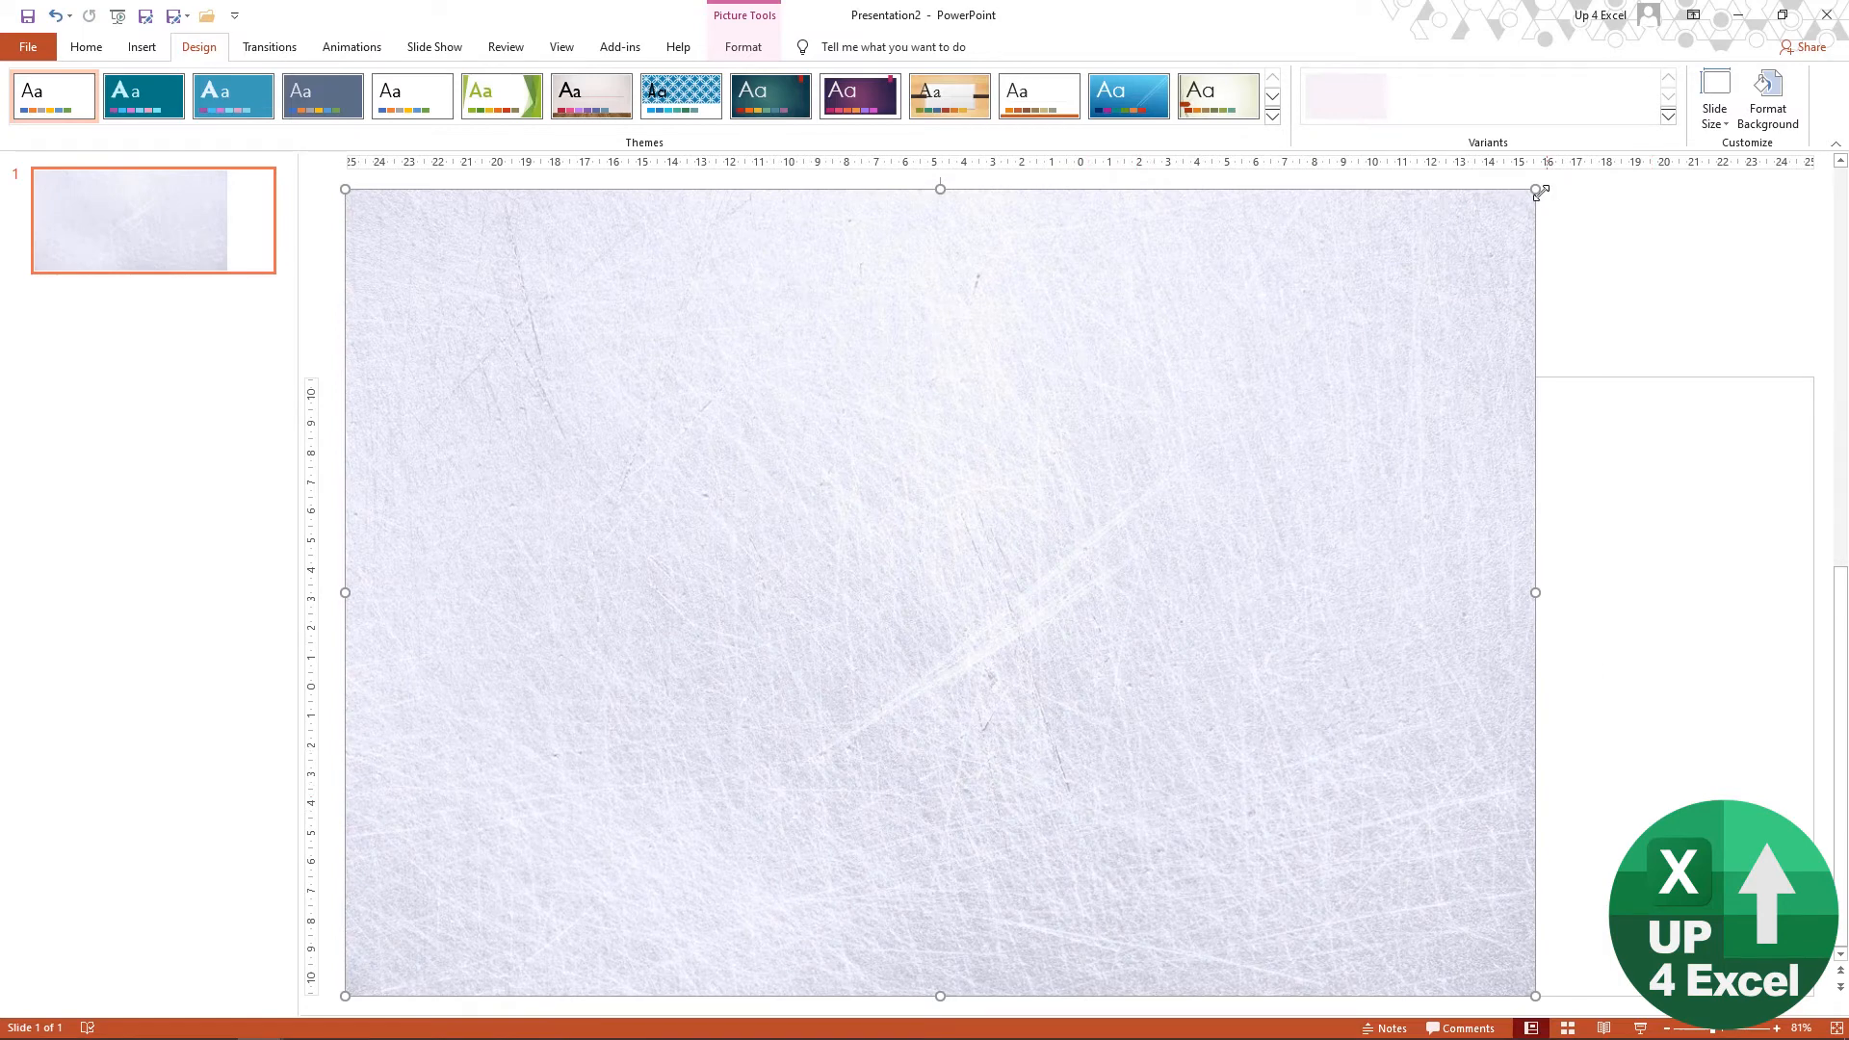
pyautogui.moveTo(1538, 192); pyautogui.dragTo(1814, 142)
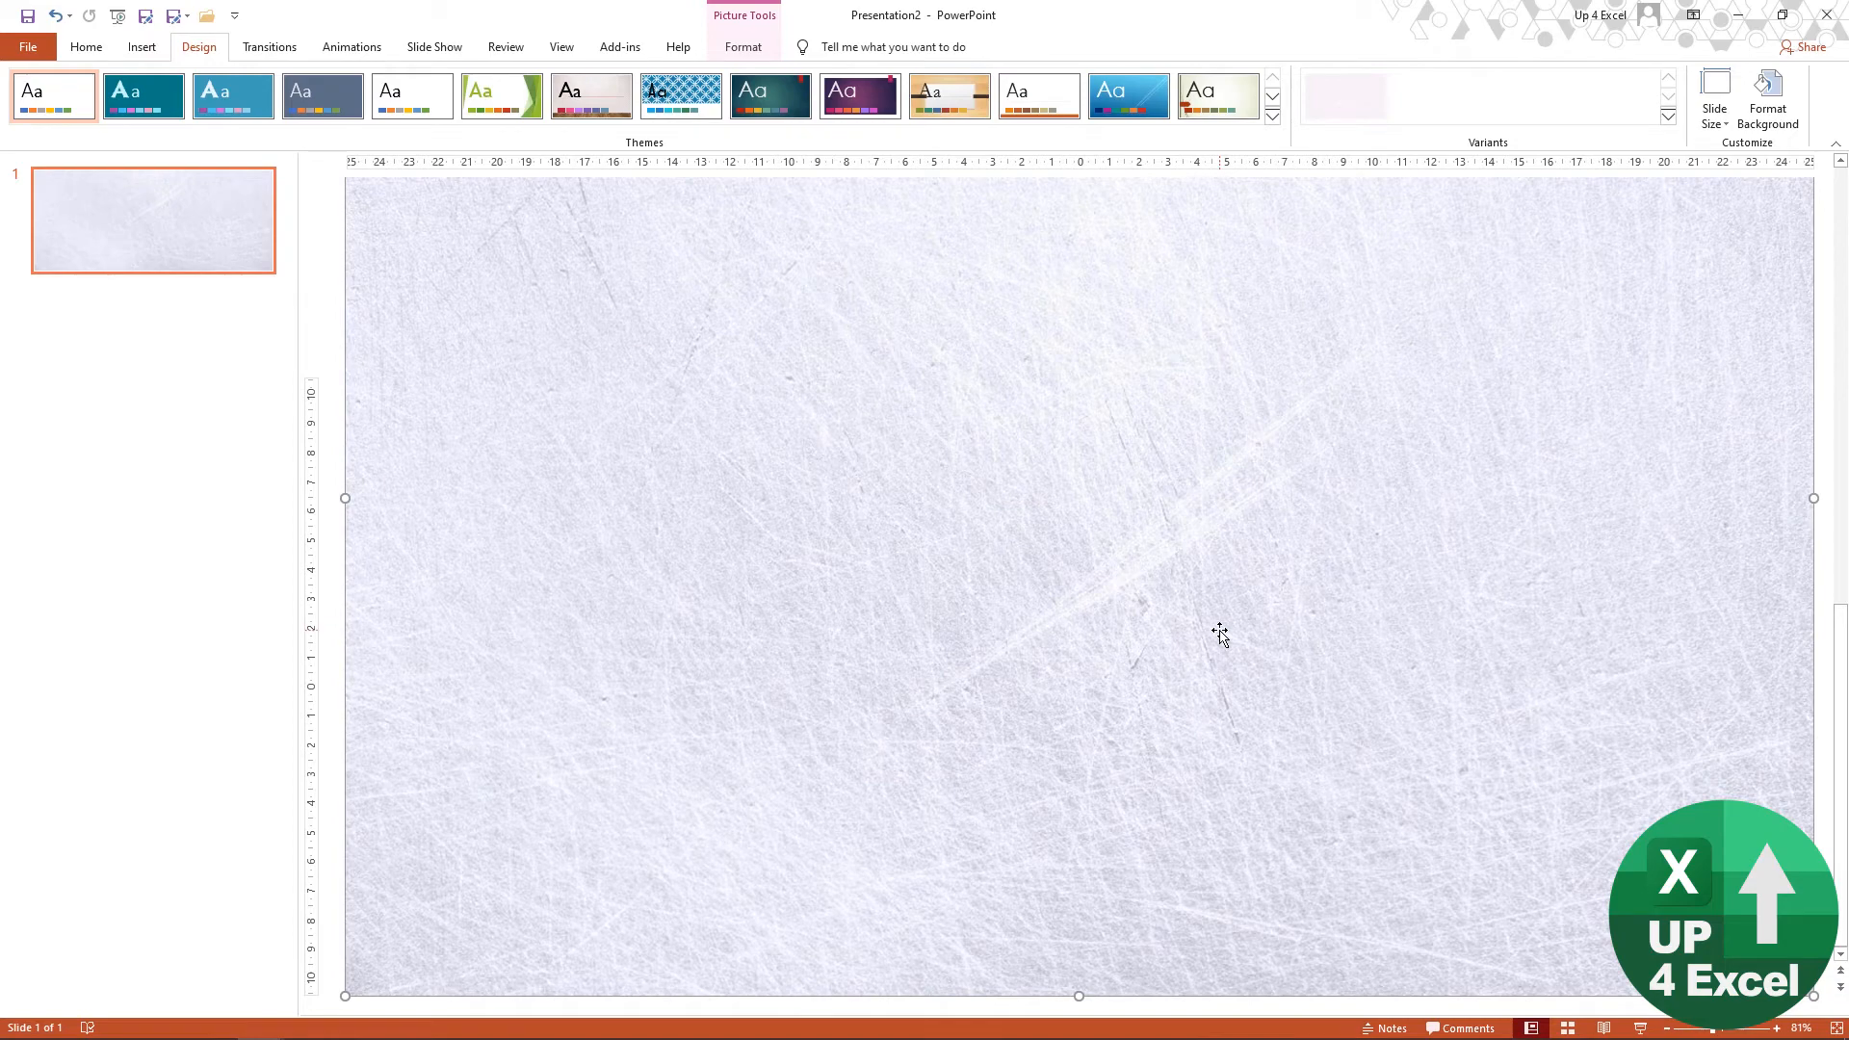
# Step: Crop the excess above the slide from the ice texture so the picture is about 21.17 cm high
pyautogui.click(748, 56)
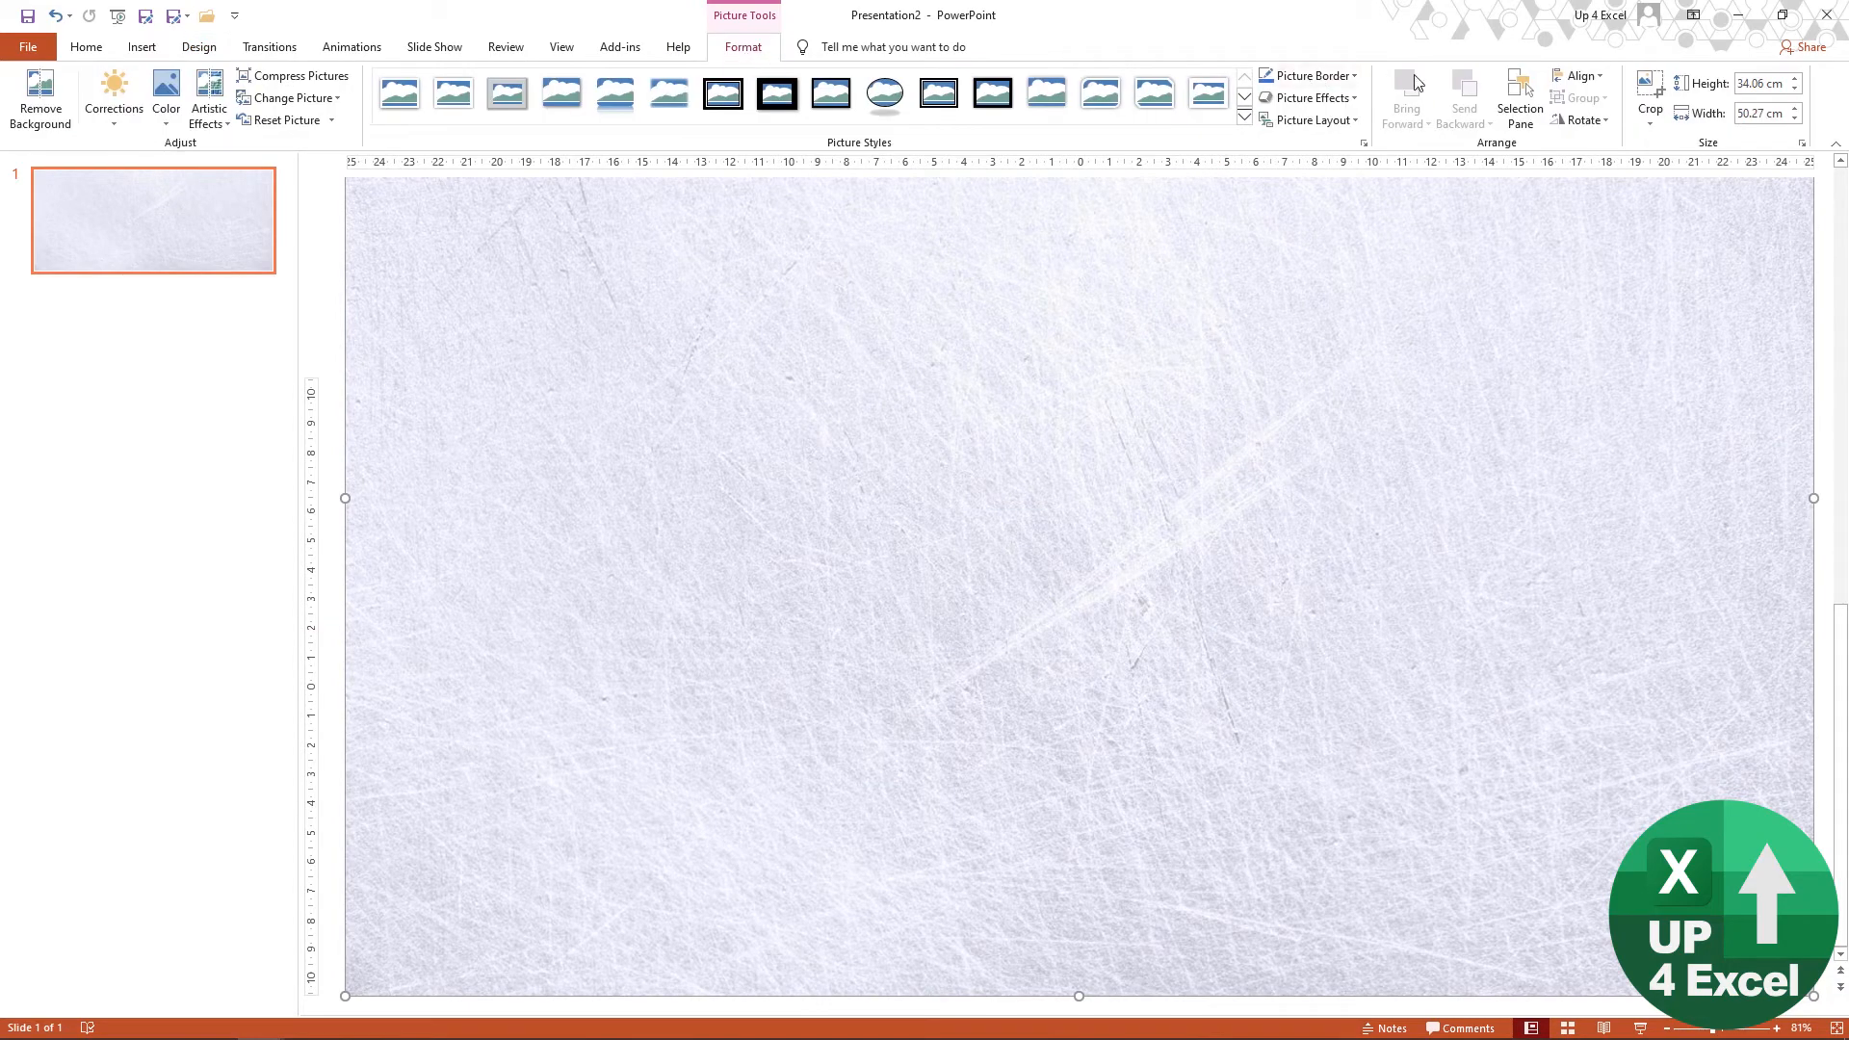
pyautogui.click(1650, 91)
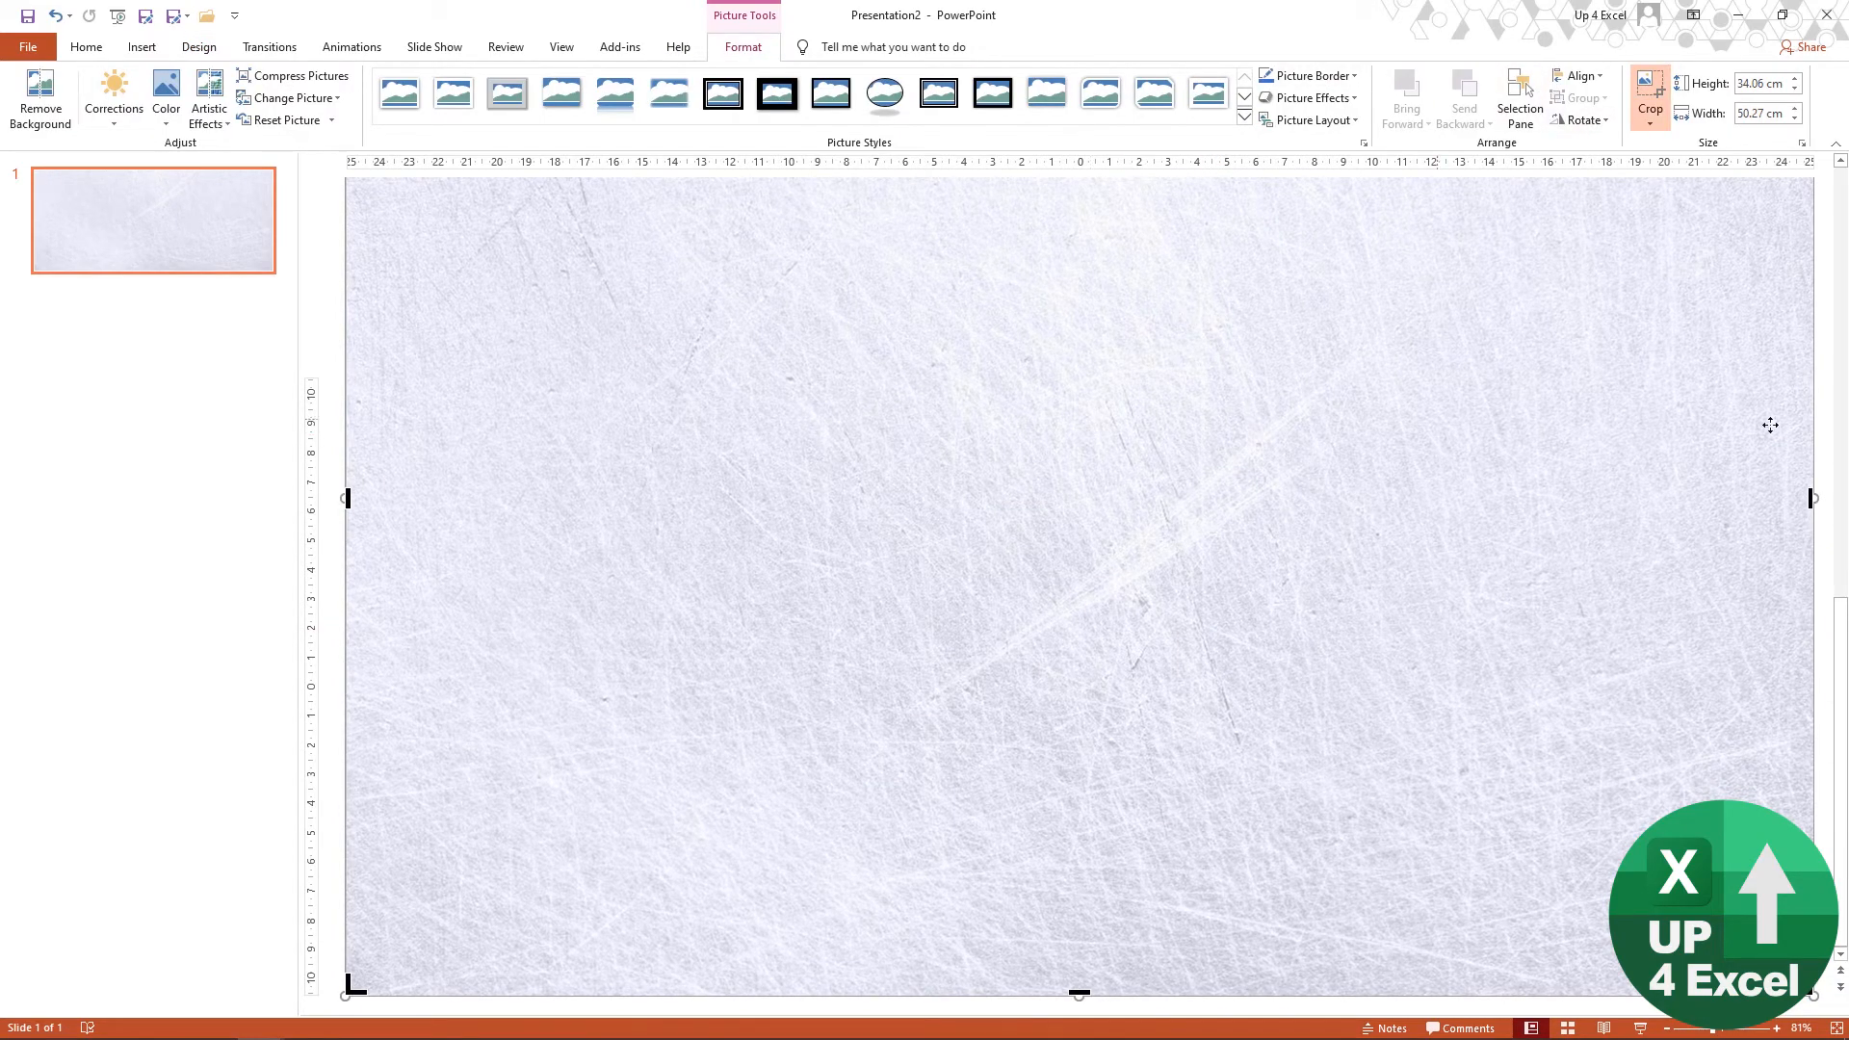
pyautogui.moveTo(1840, 717); pyautogui.dragTo(1839, 290)
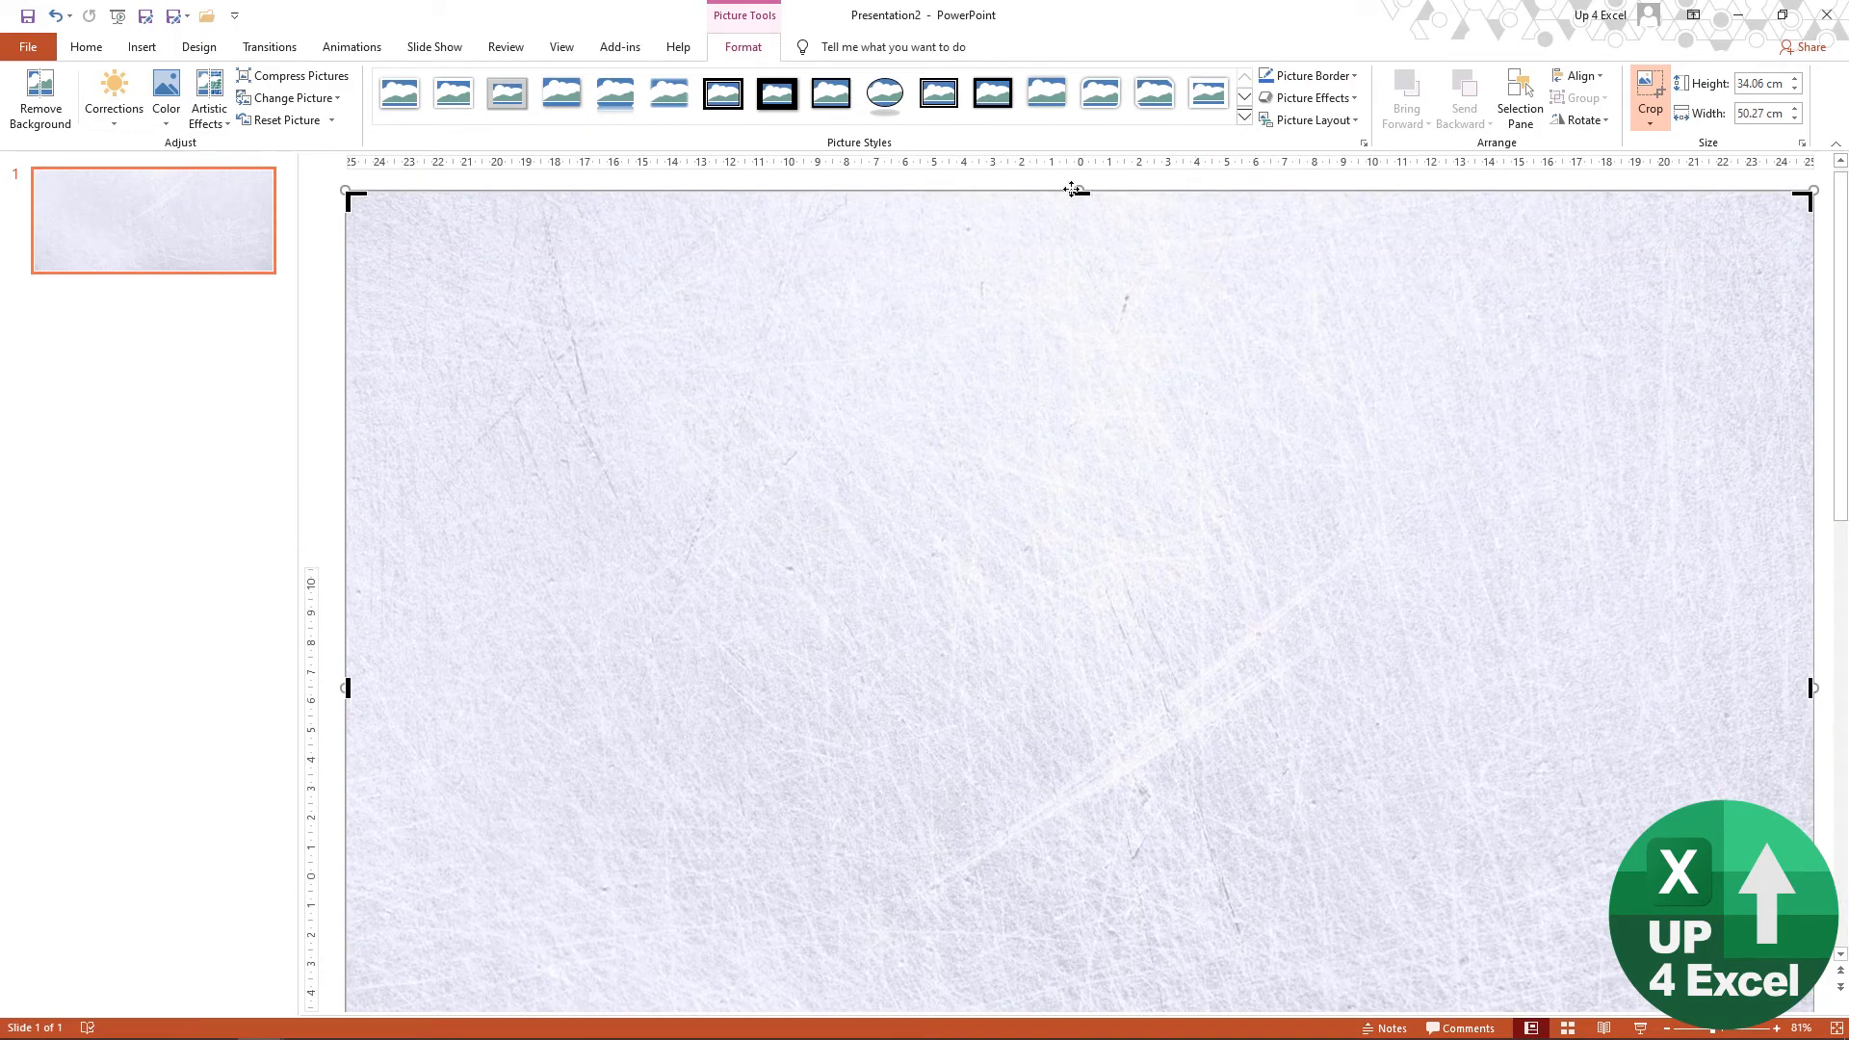
pyautogui.moveTo(1080, 190); pyautogui.dragTo(1079, 560)
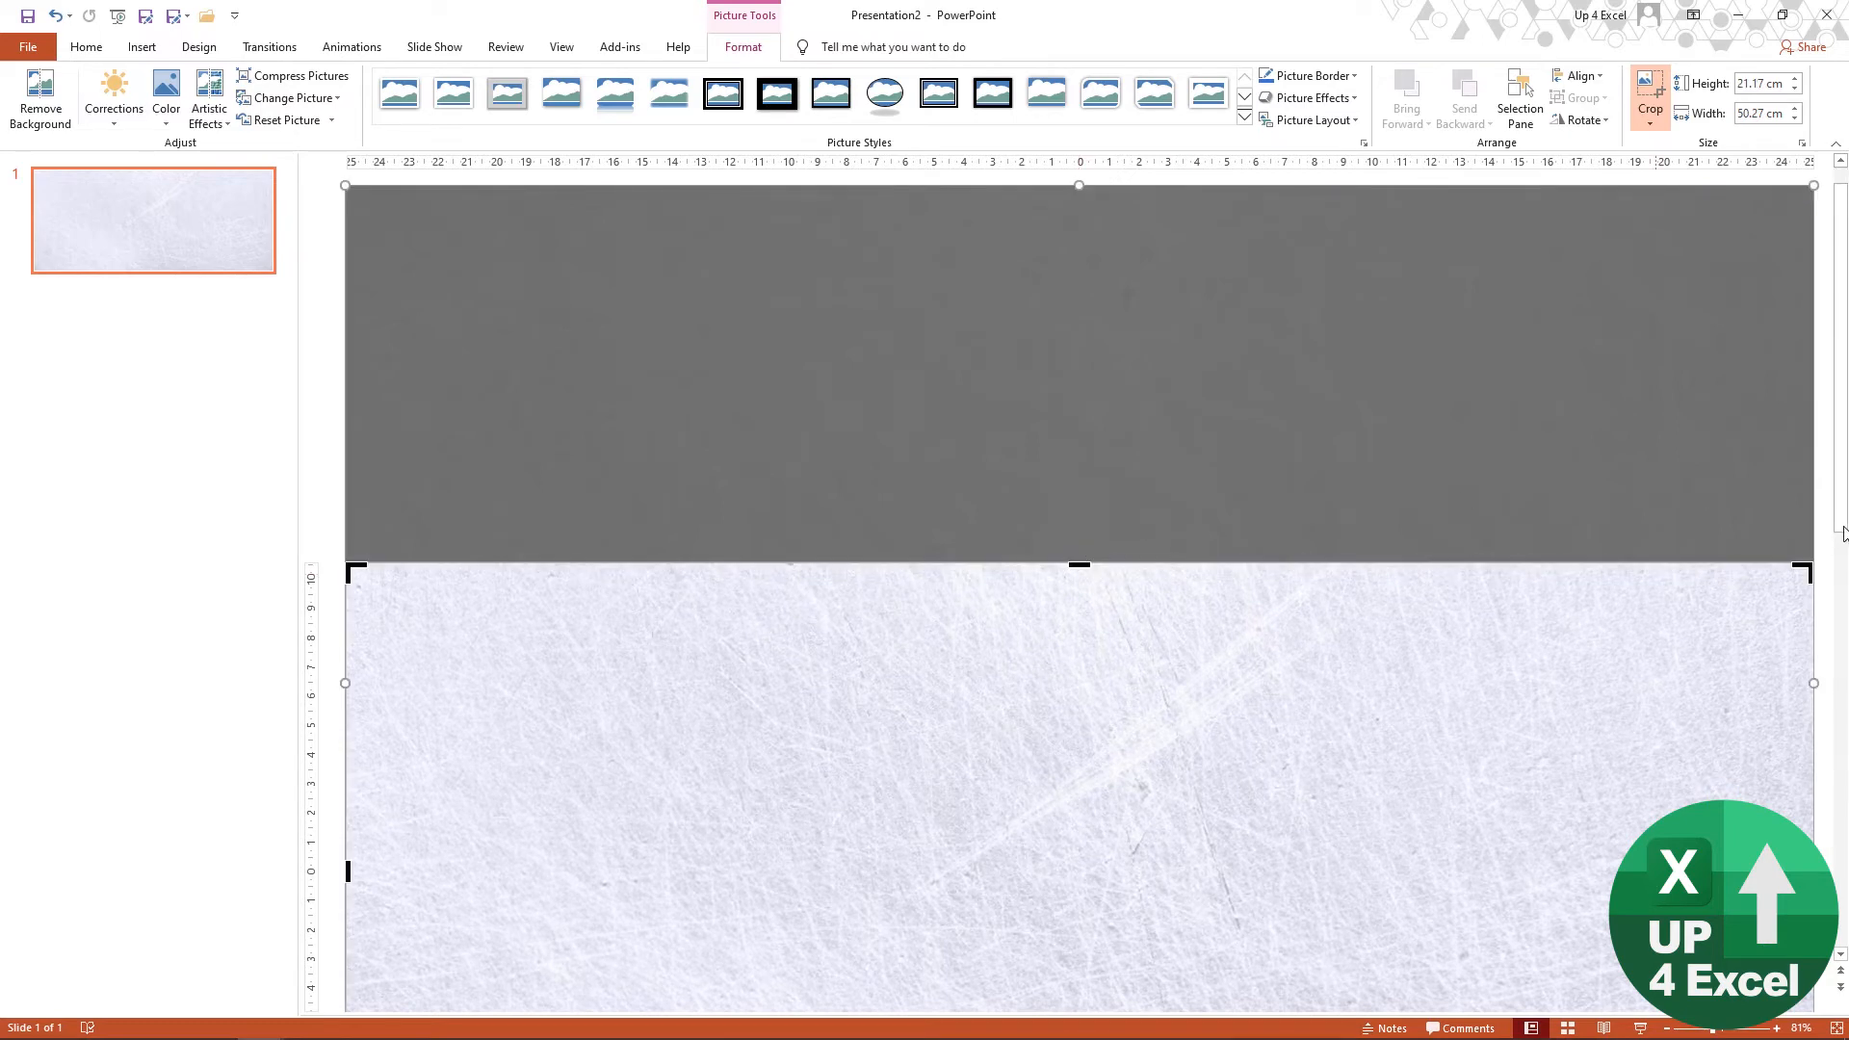
pyautogui.click(1828, 590)
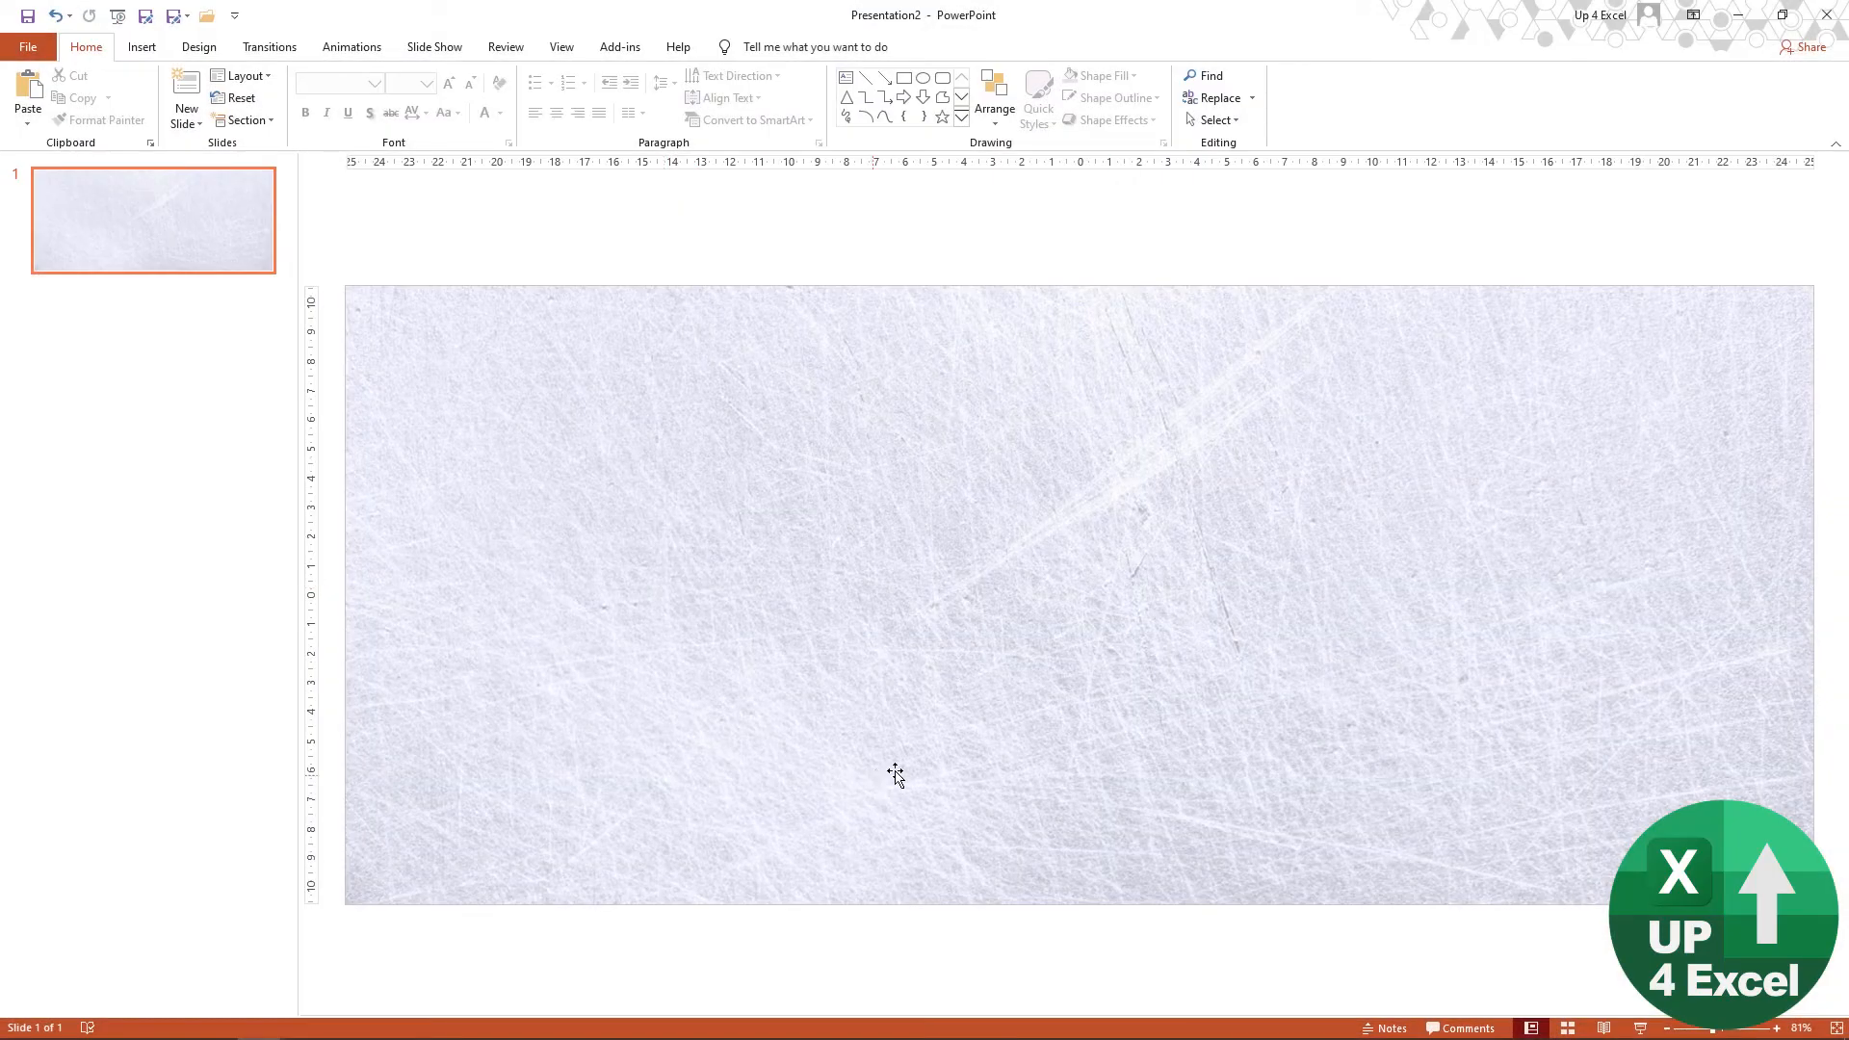
# Step: Switch to the Theme Example workbook in Excel and copy the title box and the column chart from the Example sheet
pyautogui.hotkey('alt', 'Tab')
pyautogui.hotkey('alt', 'Tab')
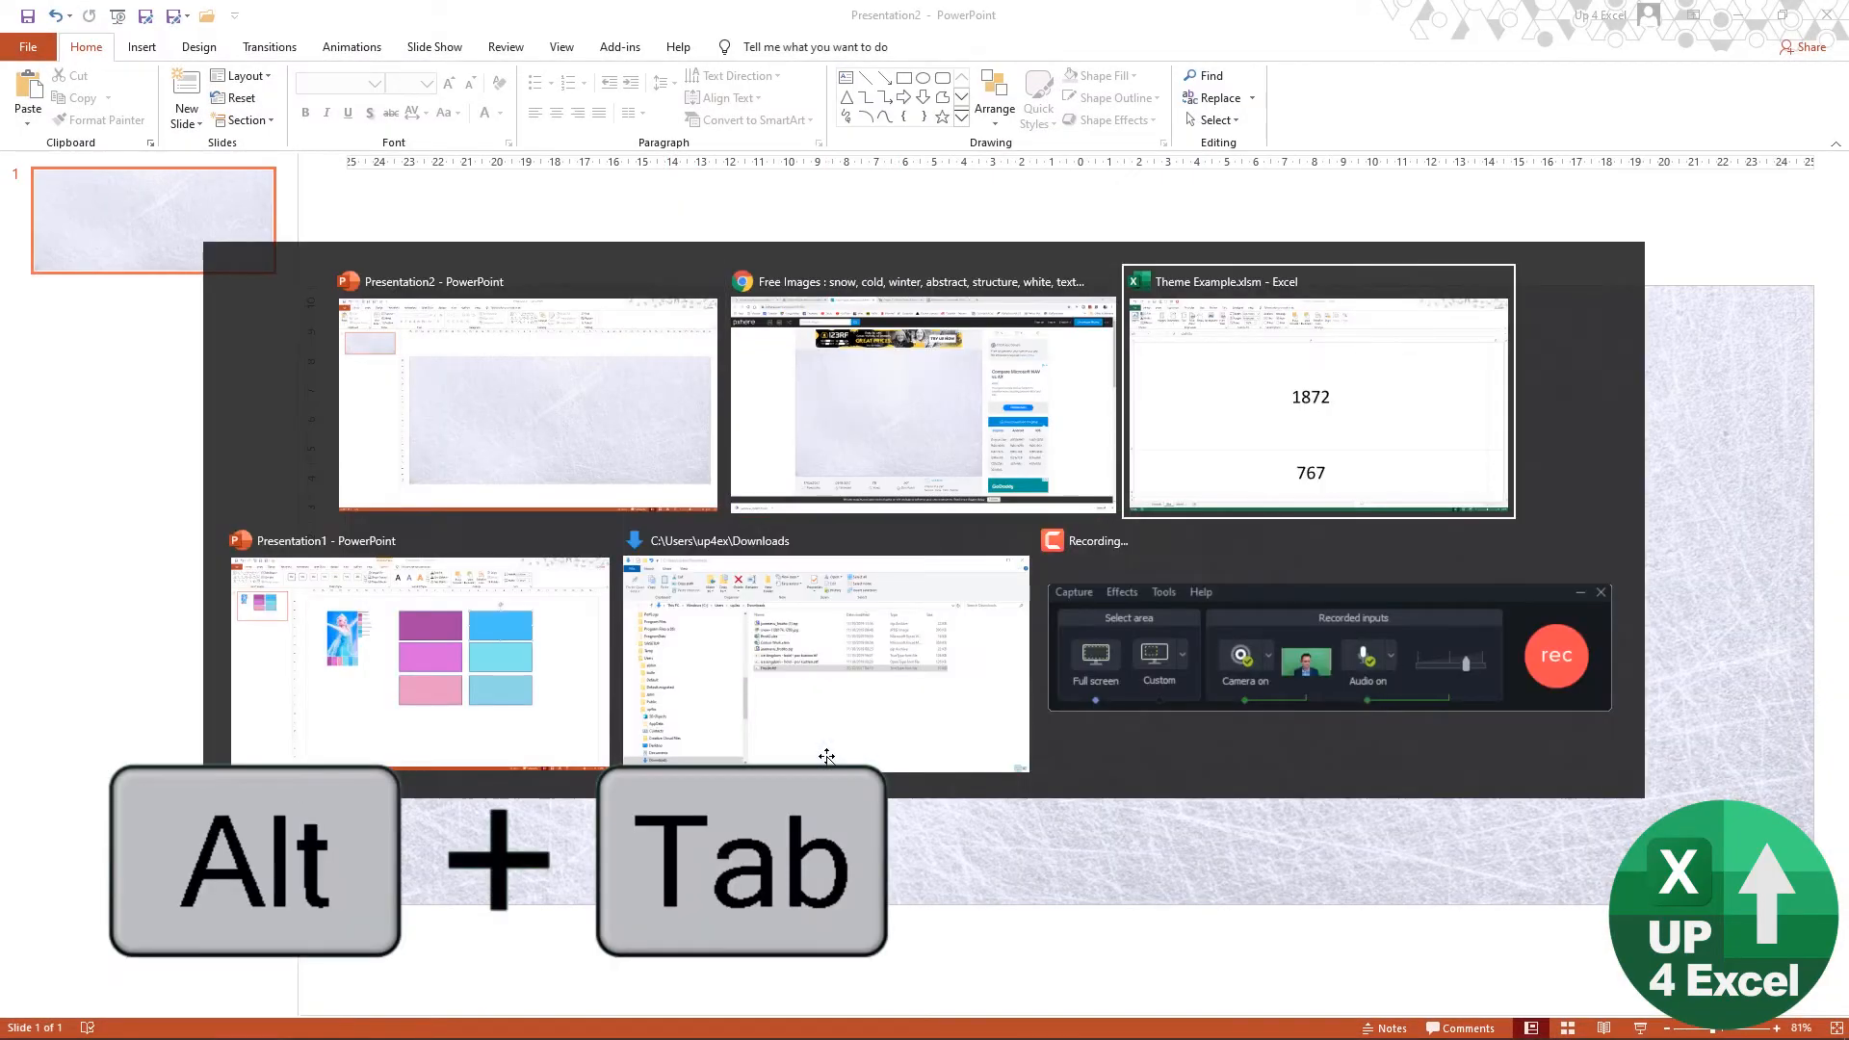
pyautogui.hotkey('alt', 'Tab')
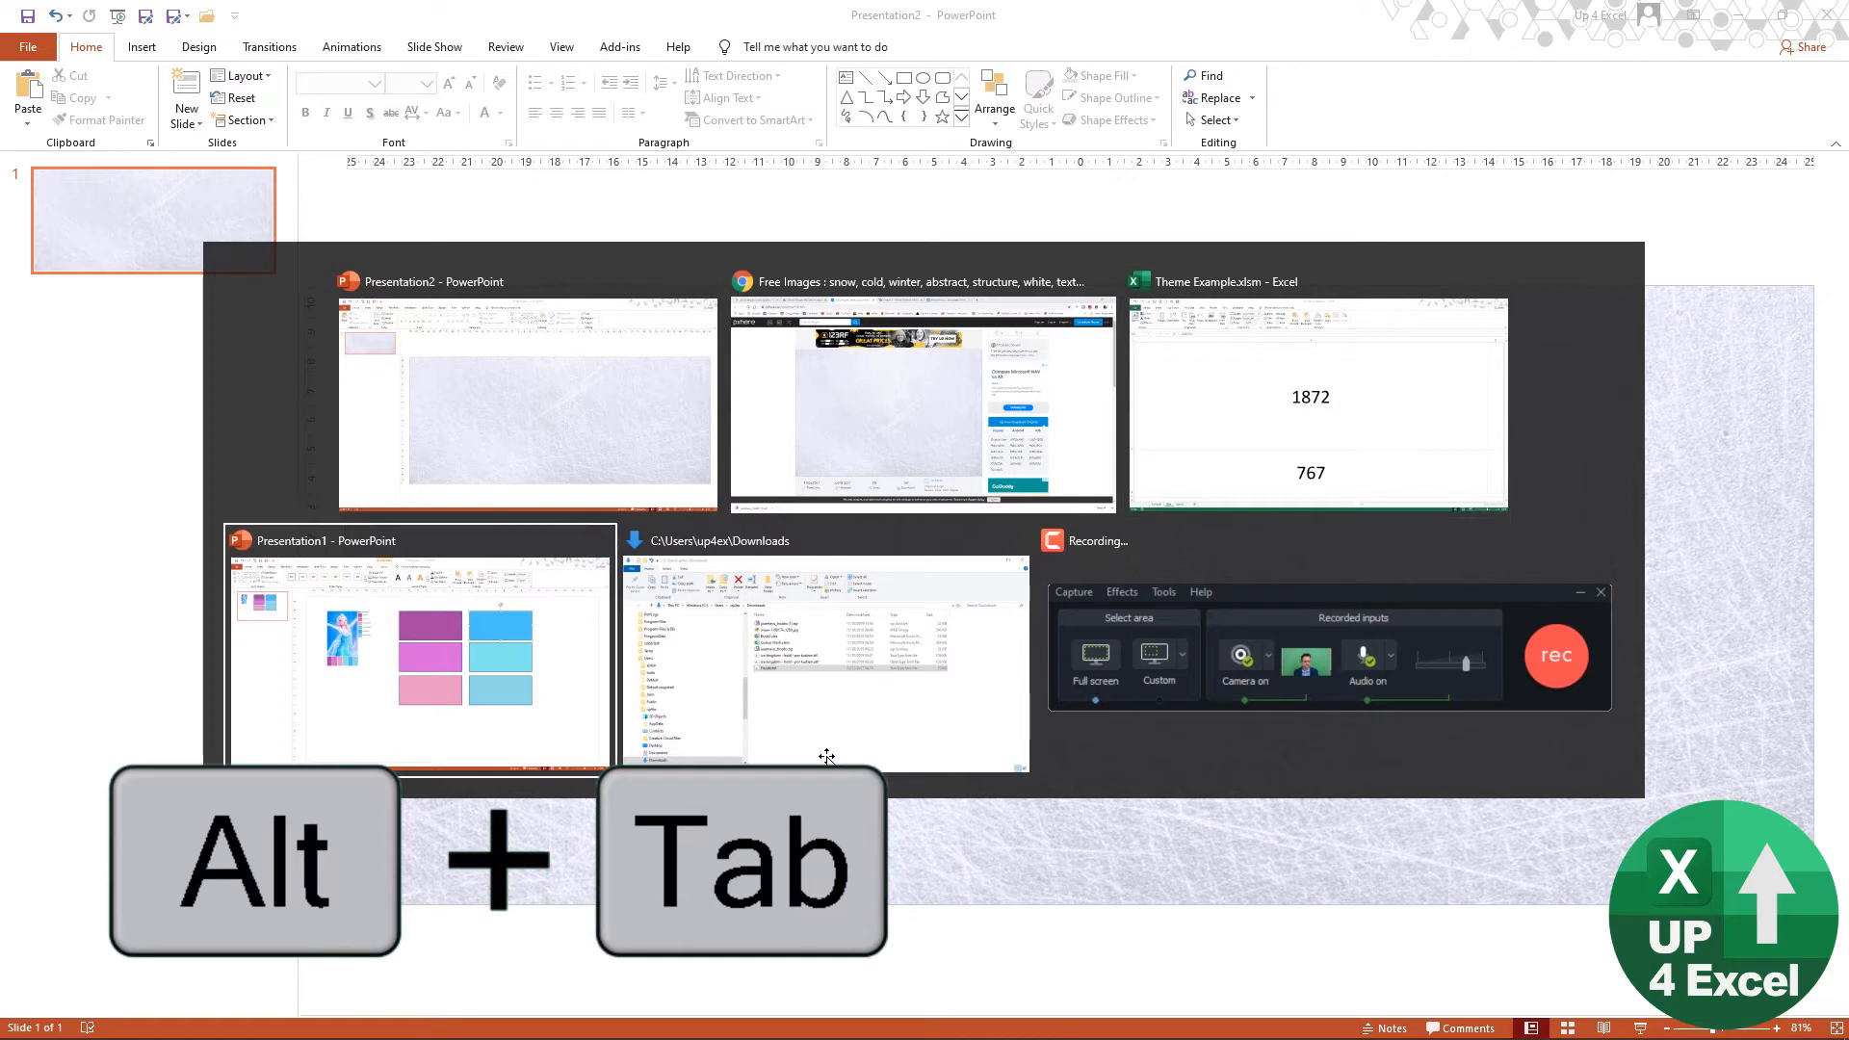
pyautogui.hotkey('alt', 'Tab')
pyautogui.hotkey('alt', 'Tab')
pyautogui.hotkey('alt', 'Tab')
pyautogui.hotkey('alt', 'Tab')
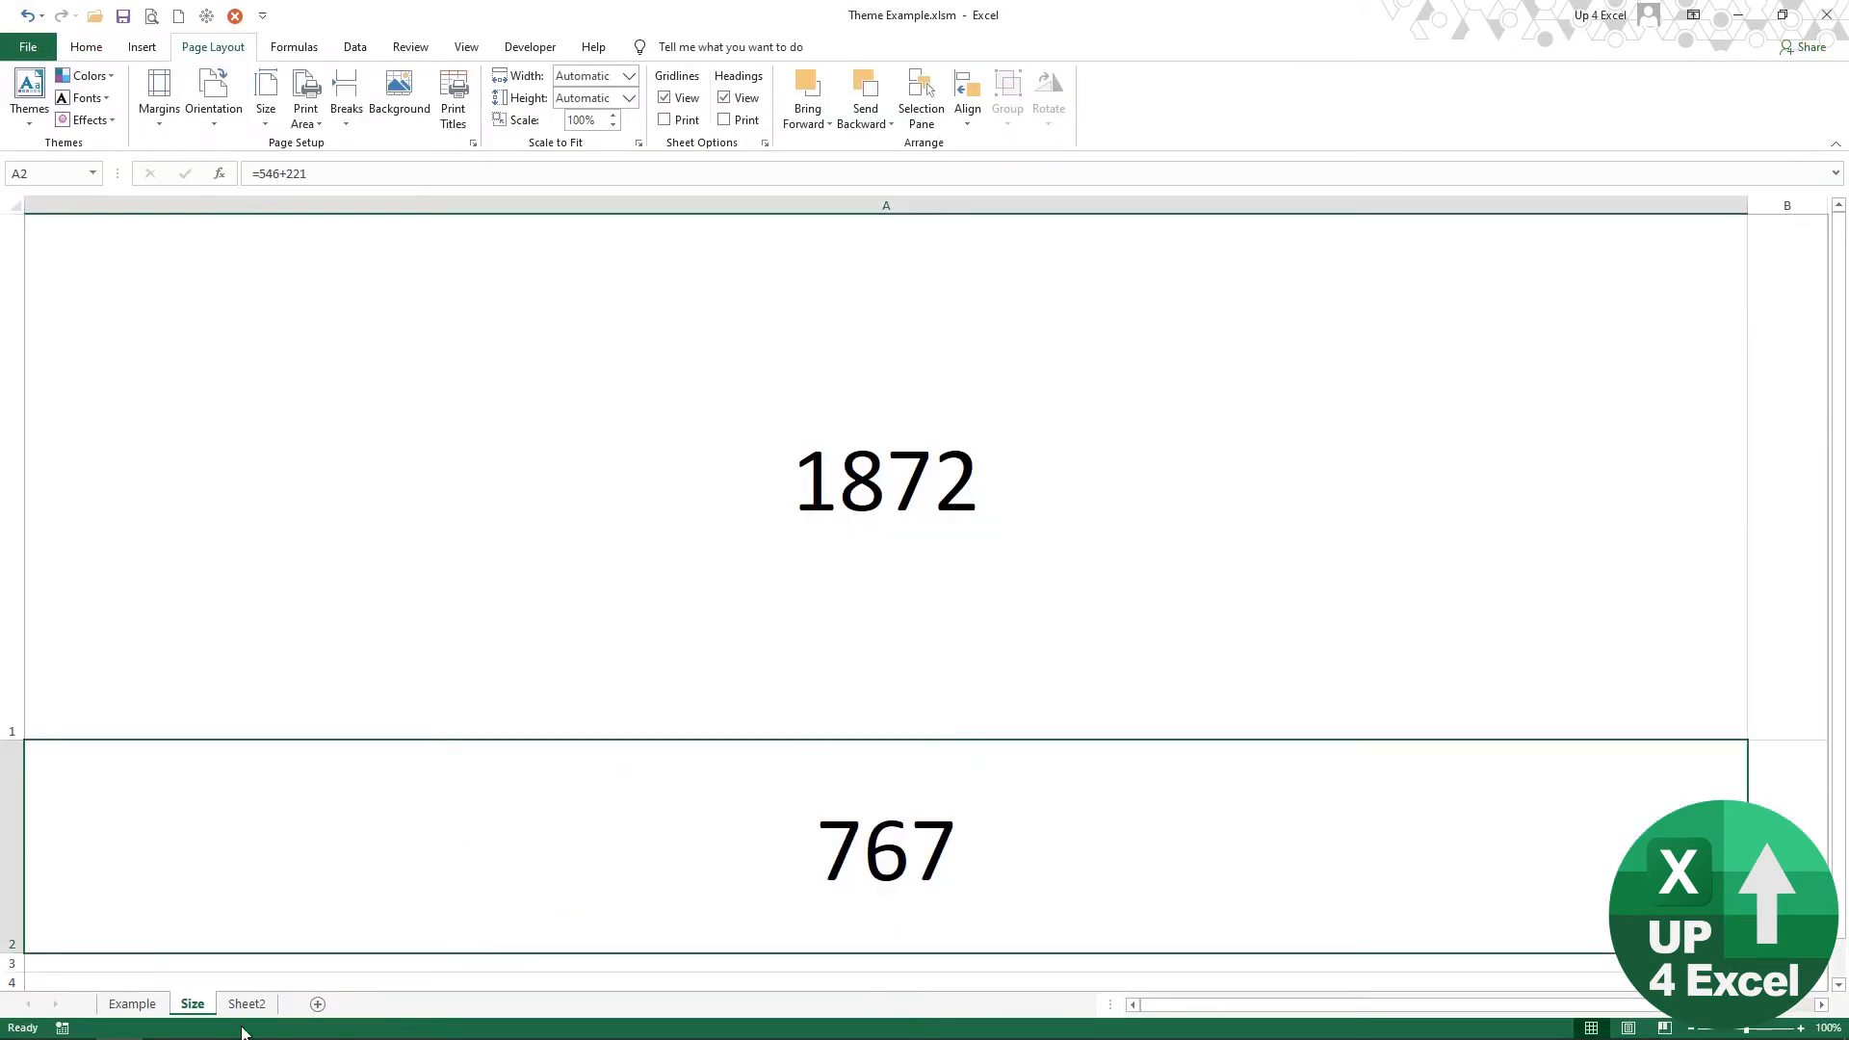
pyautogui.click(145, 1005)
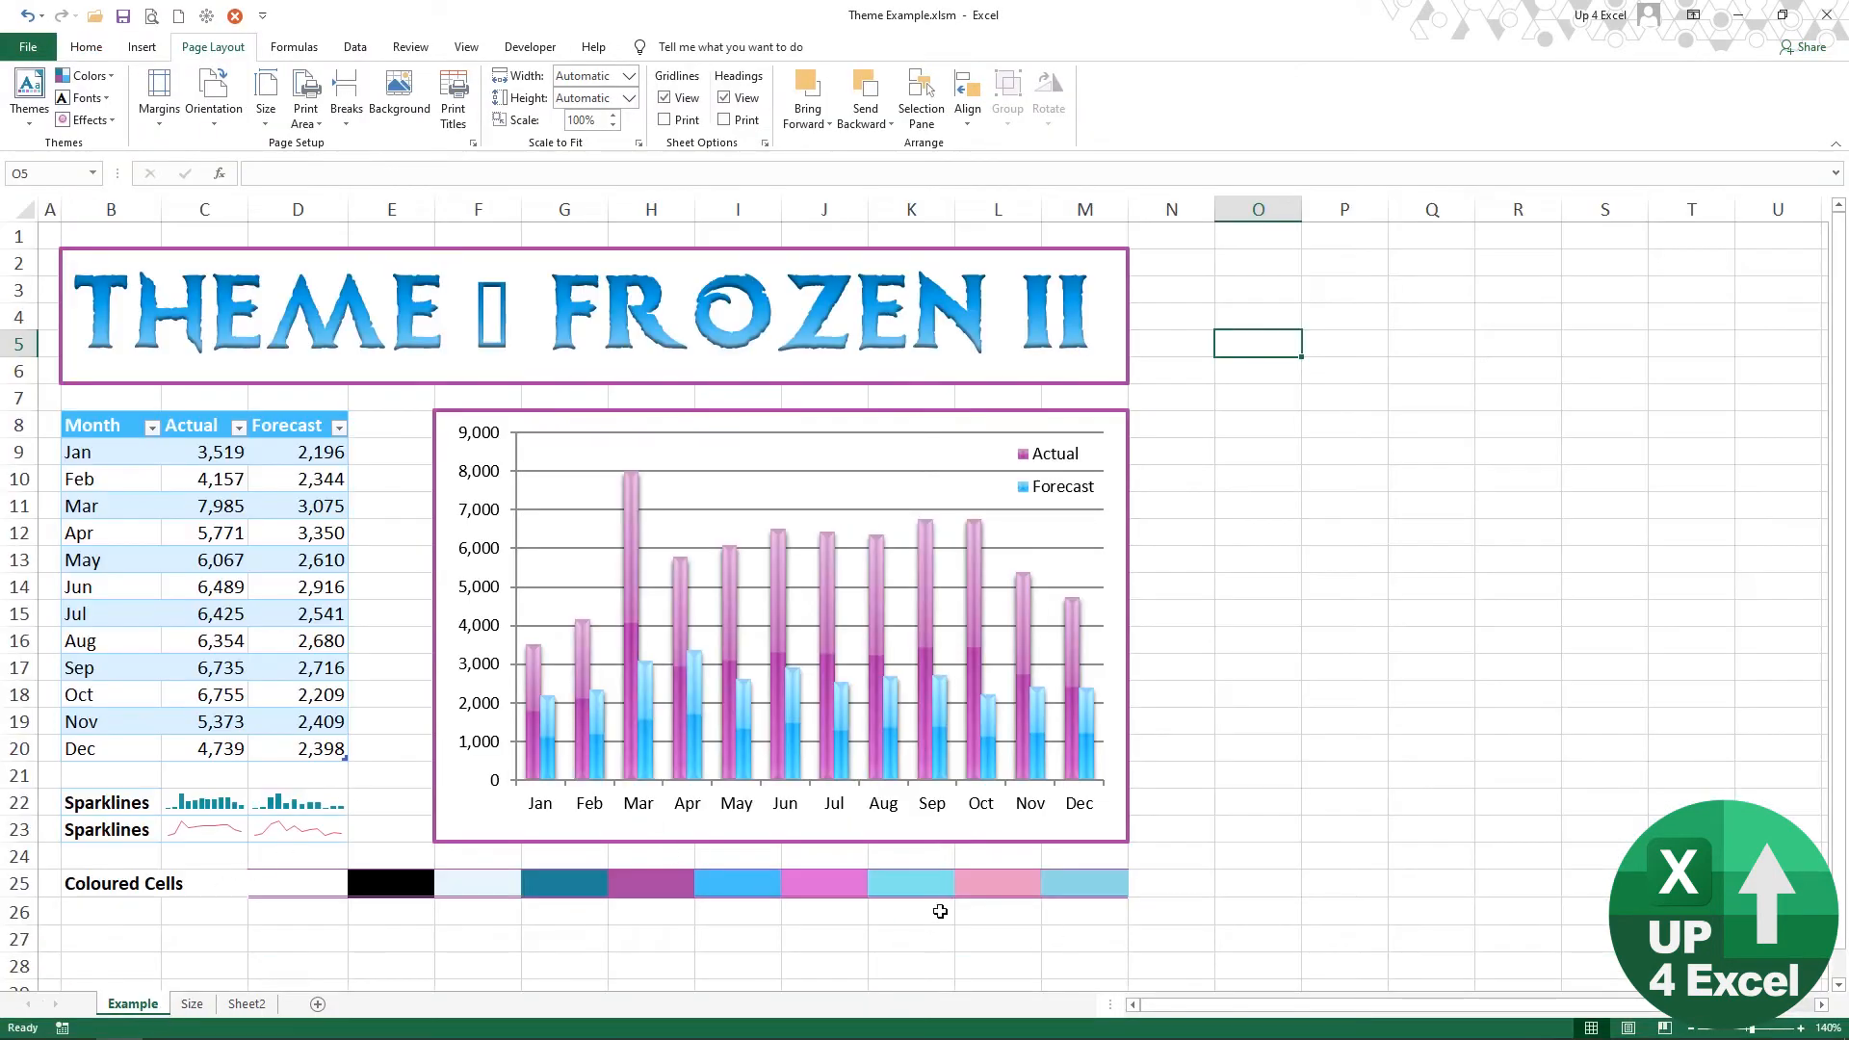
pyautogui.click(476, 254)
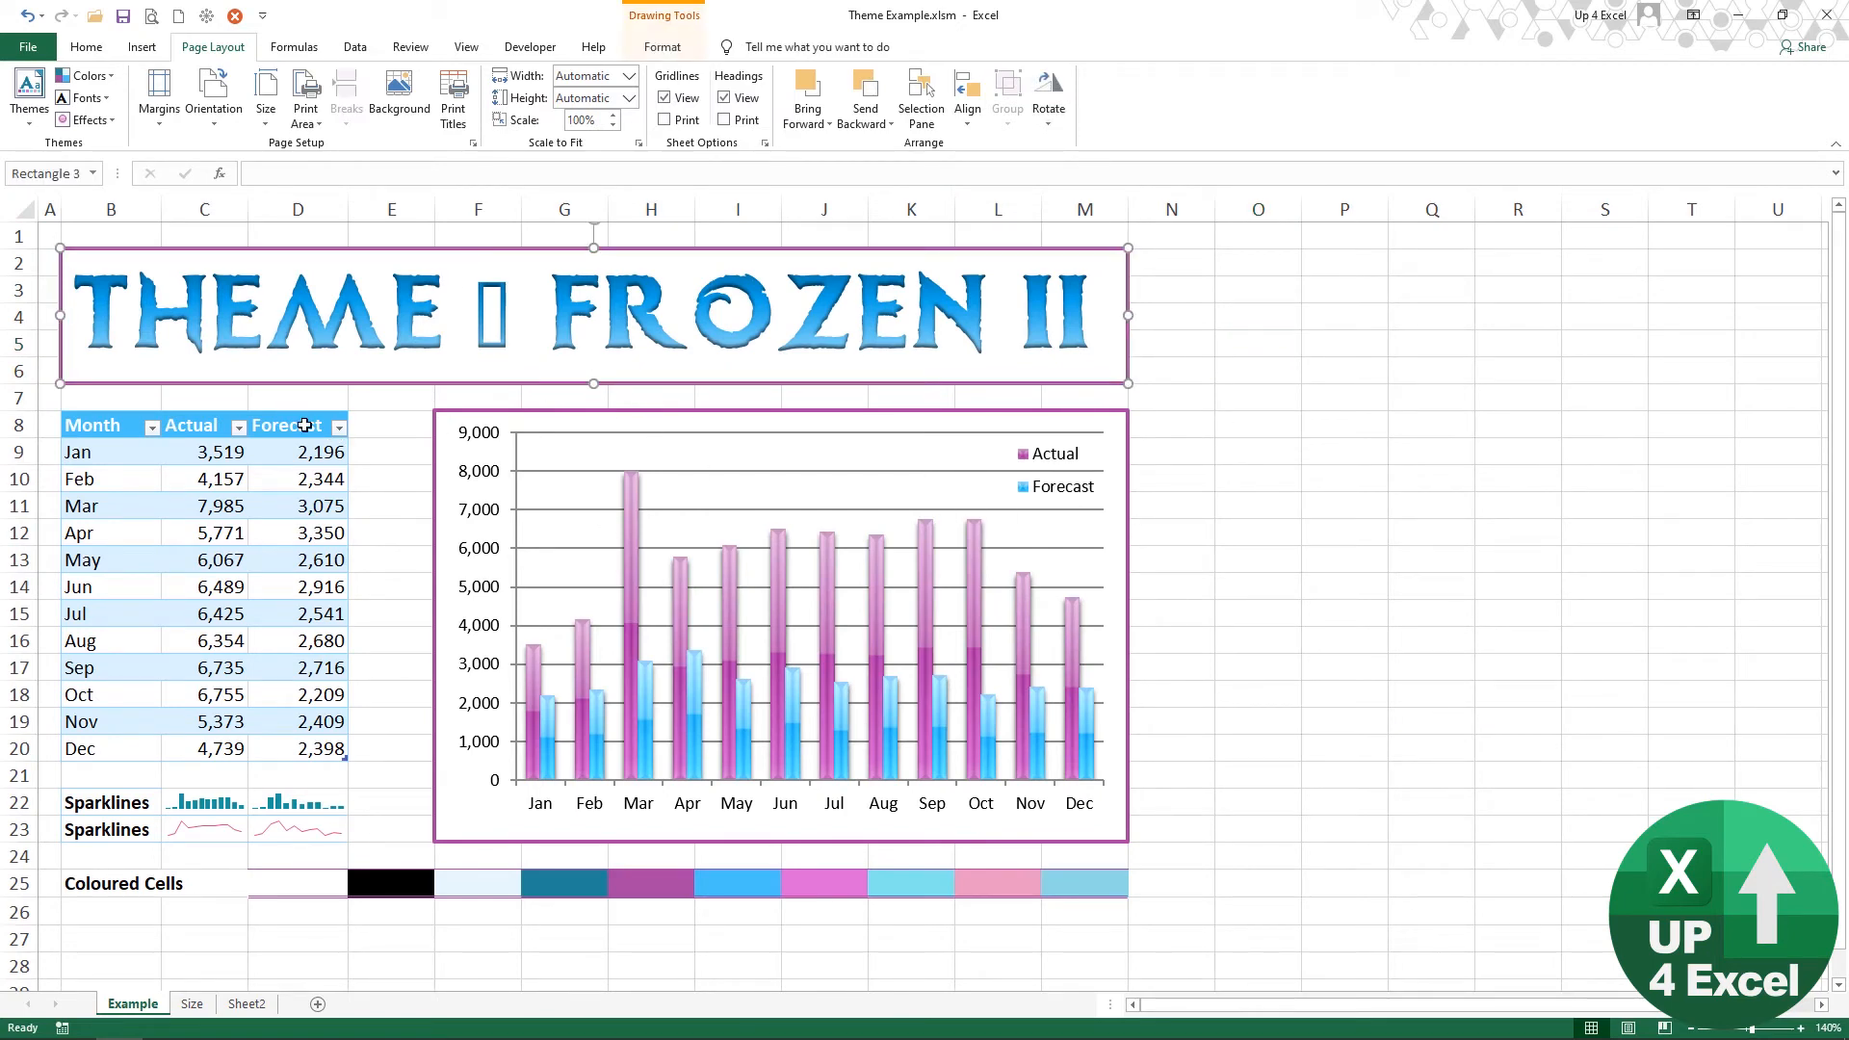
pyautogui.keyDown('ctrl'); pyautogui.click(475, 416); pyautogui.keyUp('ctrl')
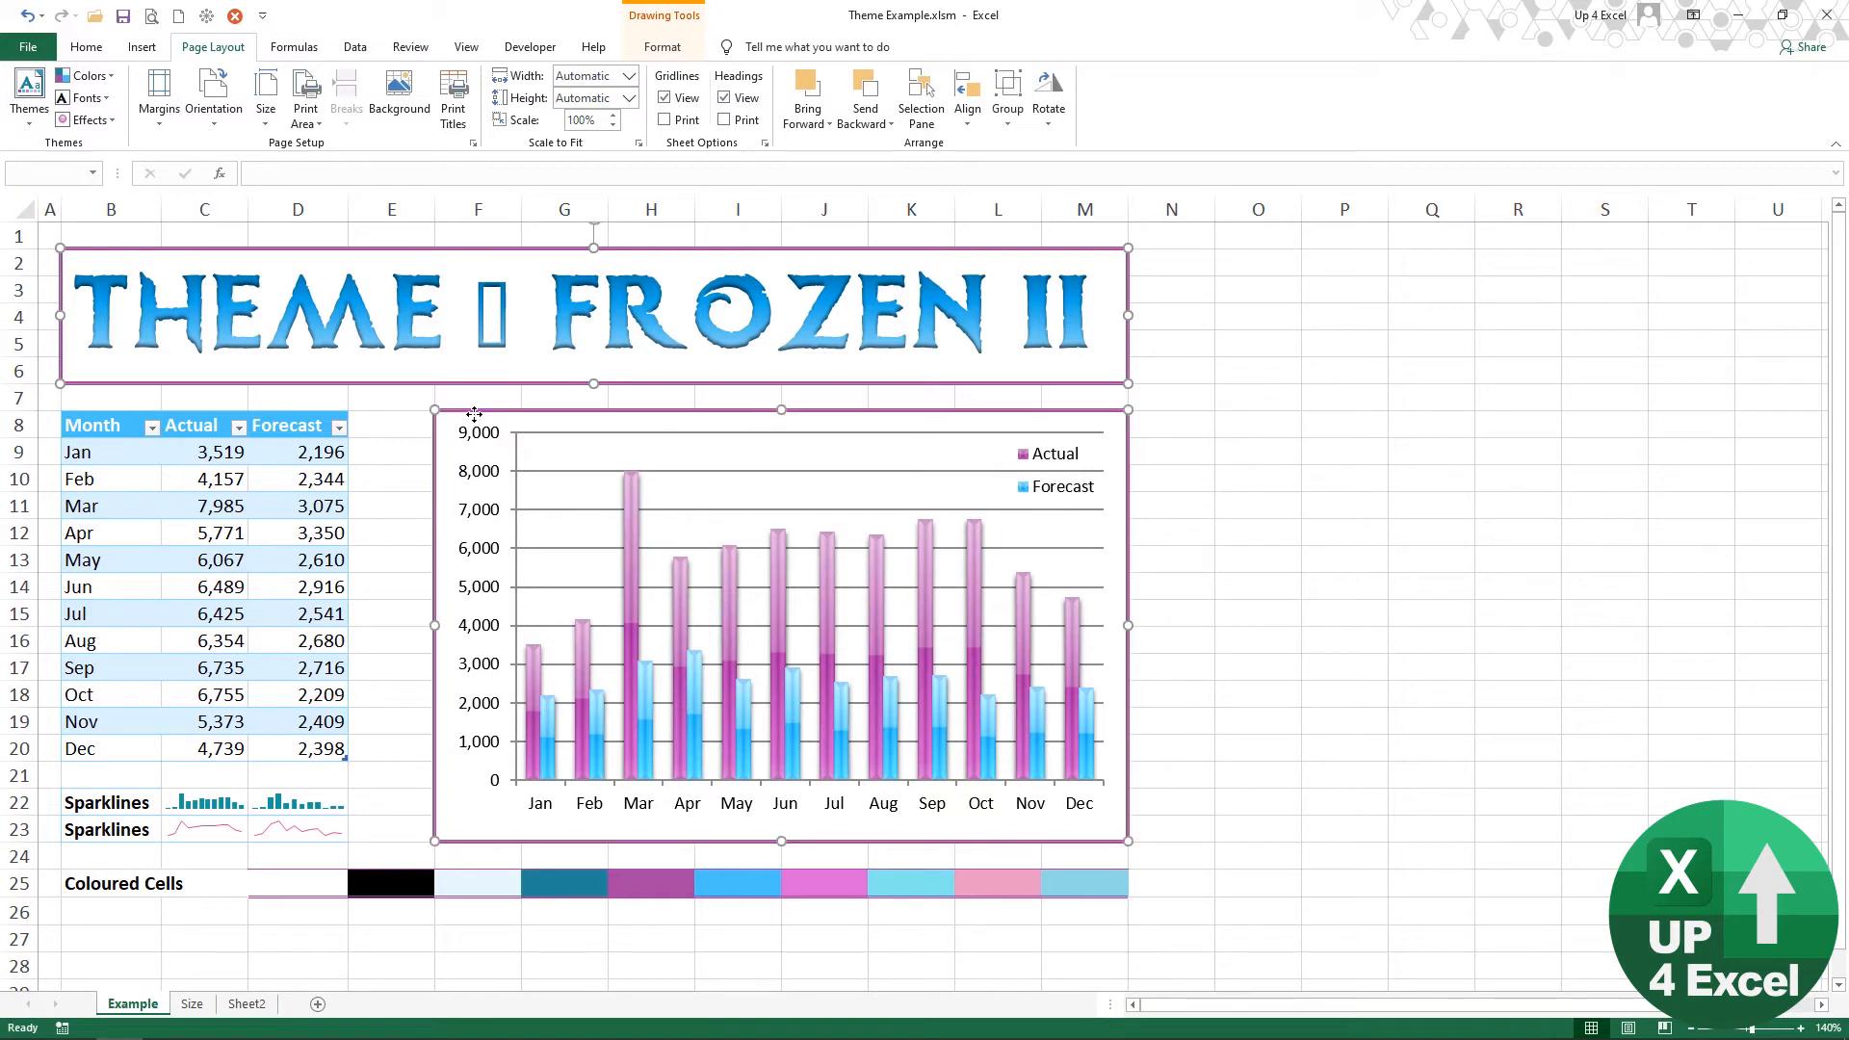
pyautogui.hotkey('ctrl', 'c')
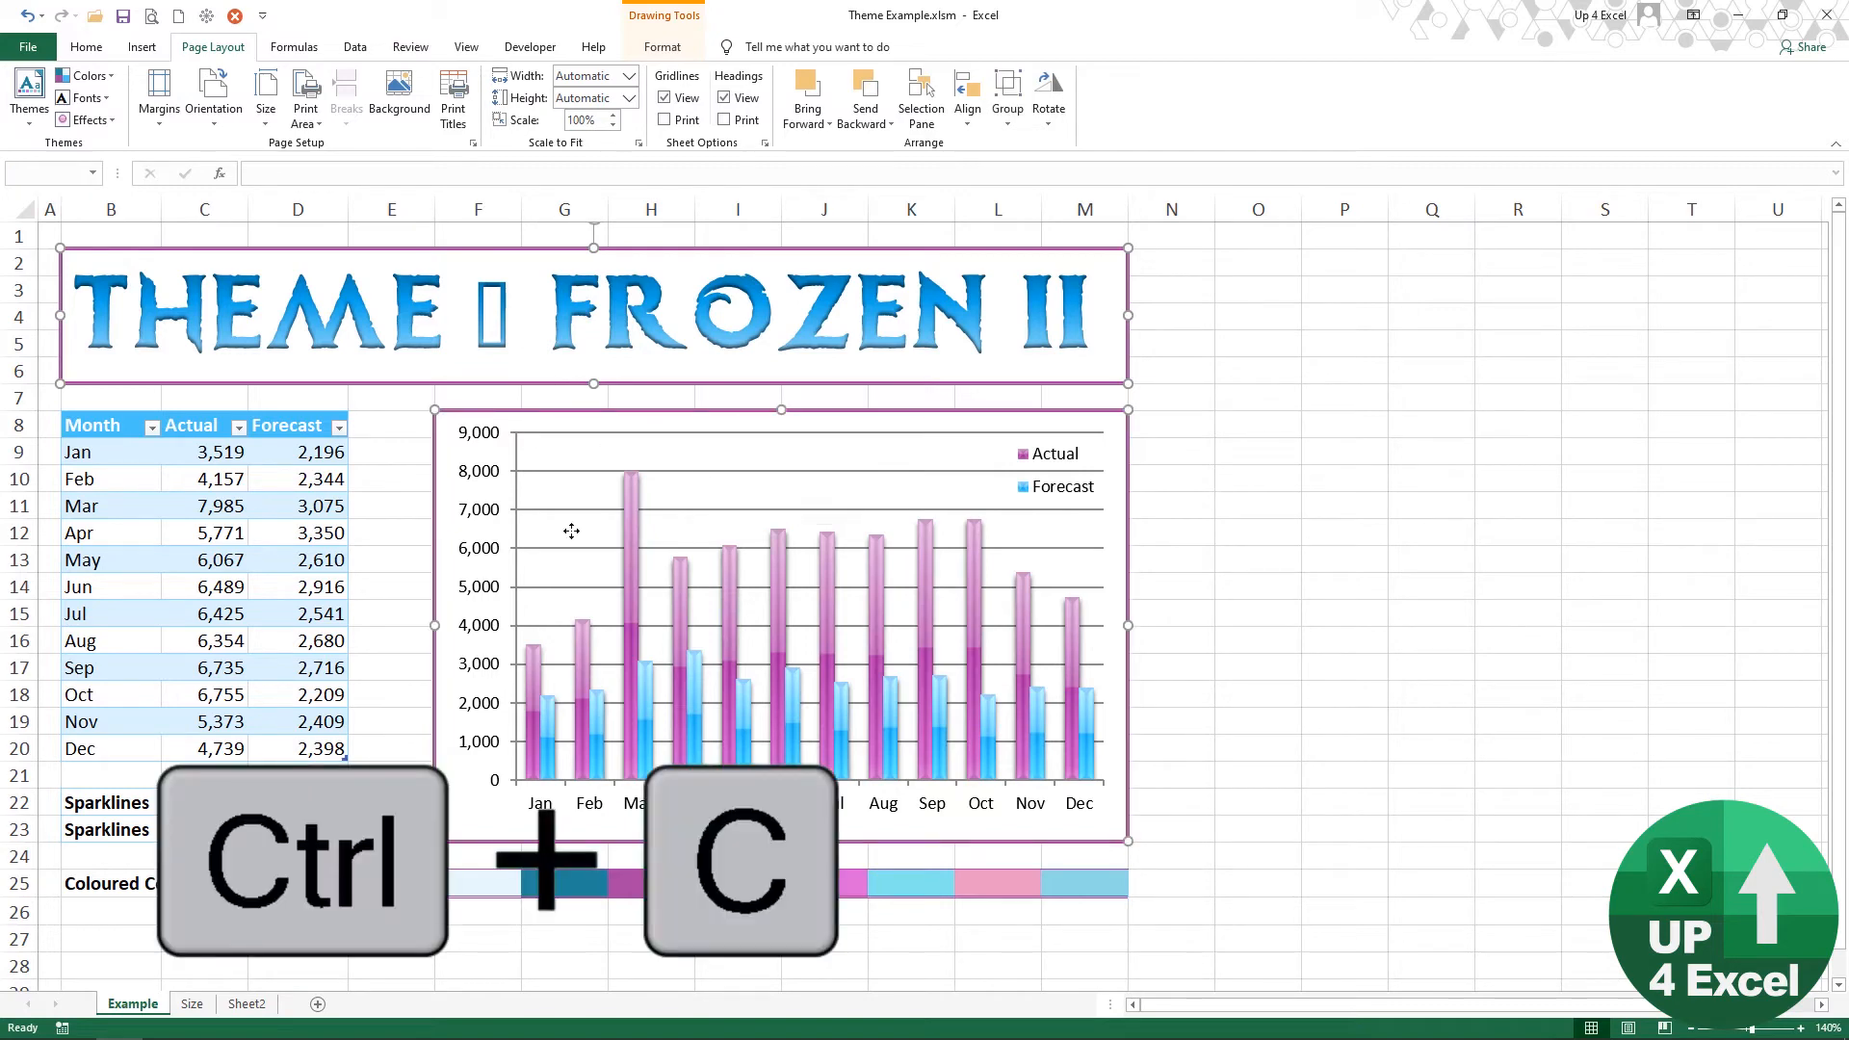
# Step: Switch back to Presentation2 in PowerPoint, paste the title box and chart as a picture over the ice texture, and shift it left
pyautogui.hotkey('alt', 'Tab')
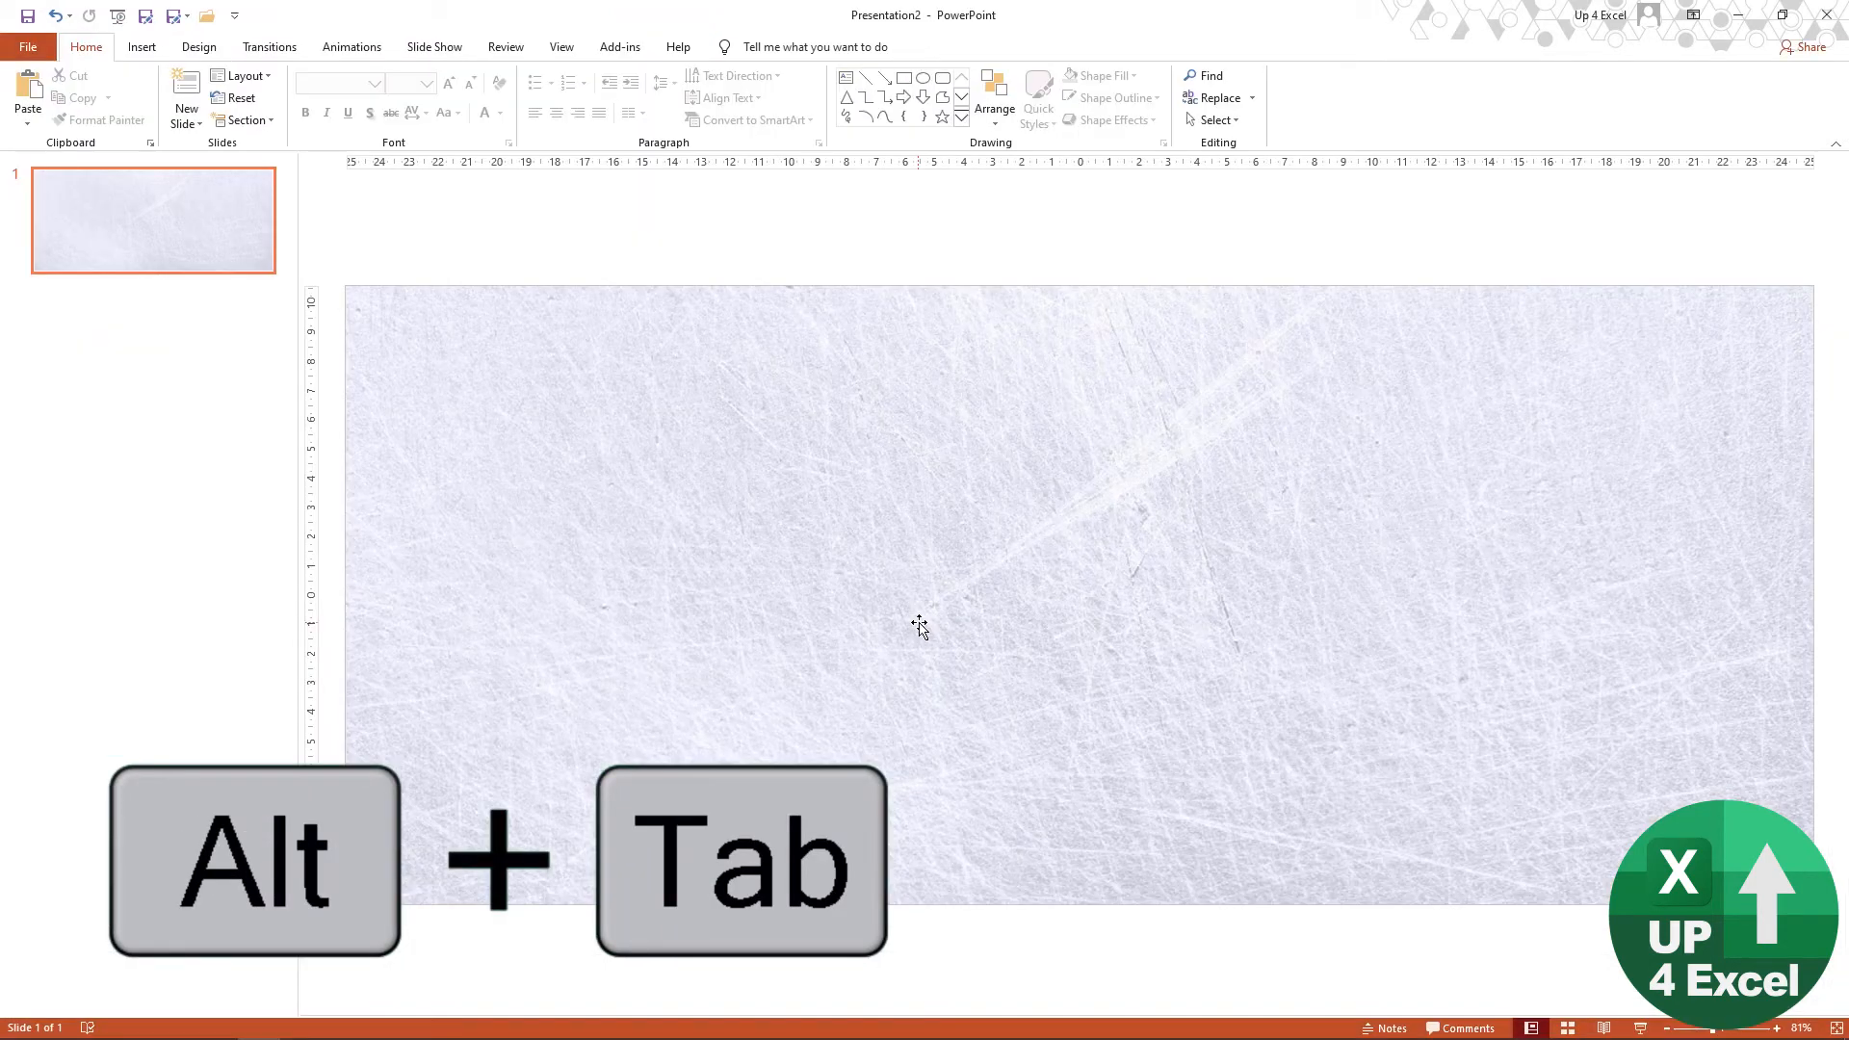
pyautogui.rightClick(778, 416)
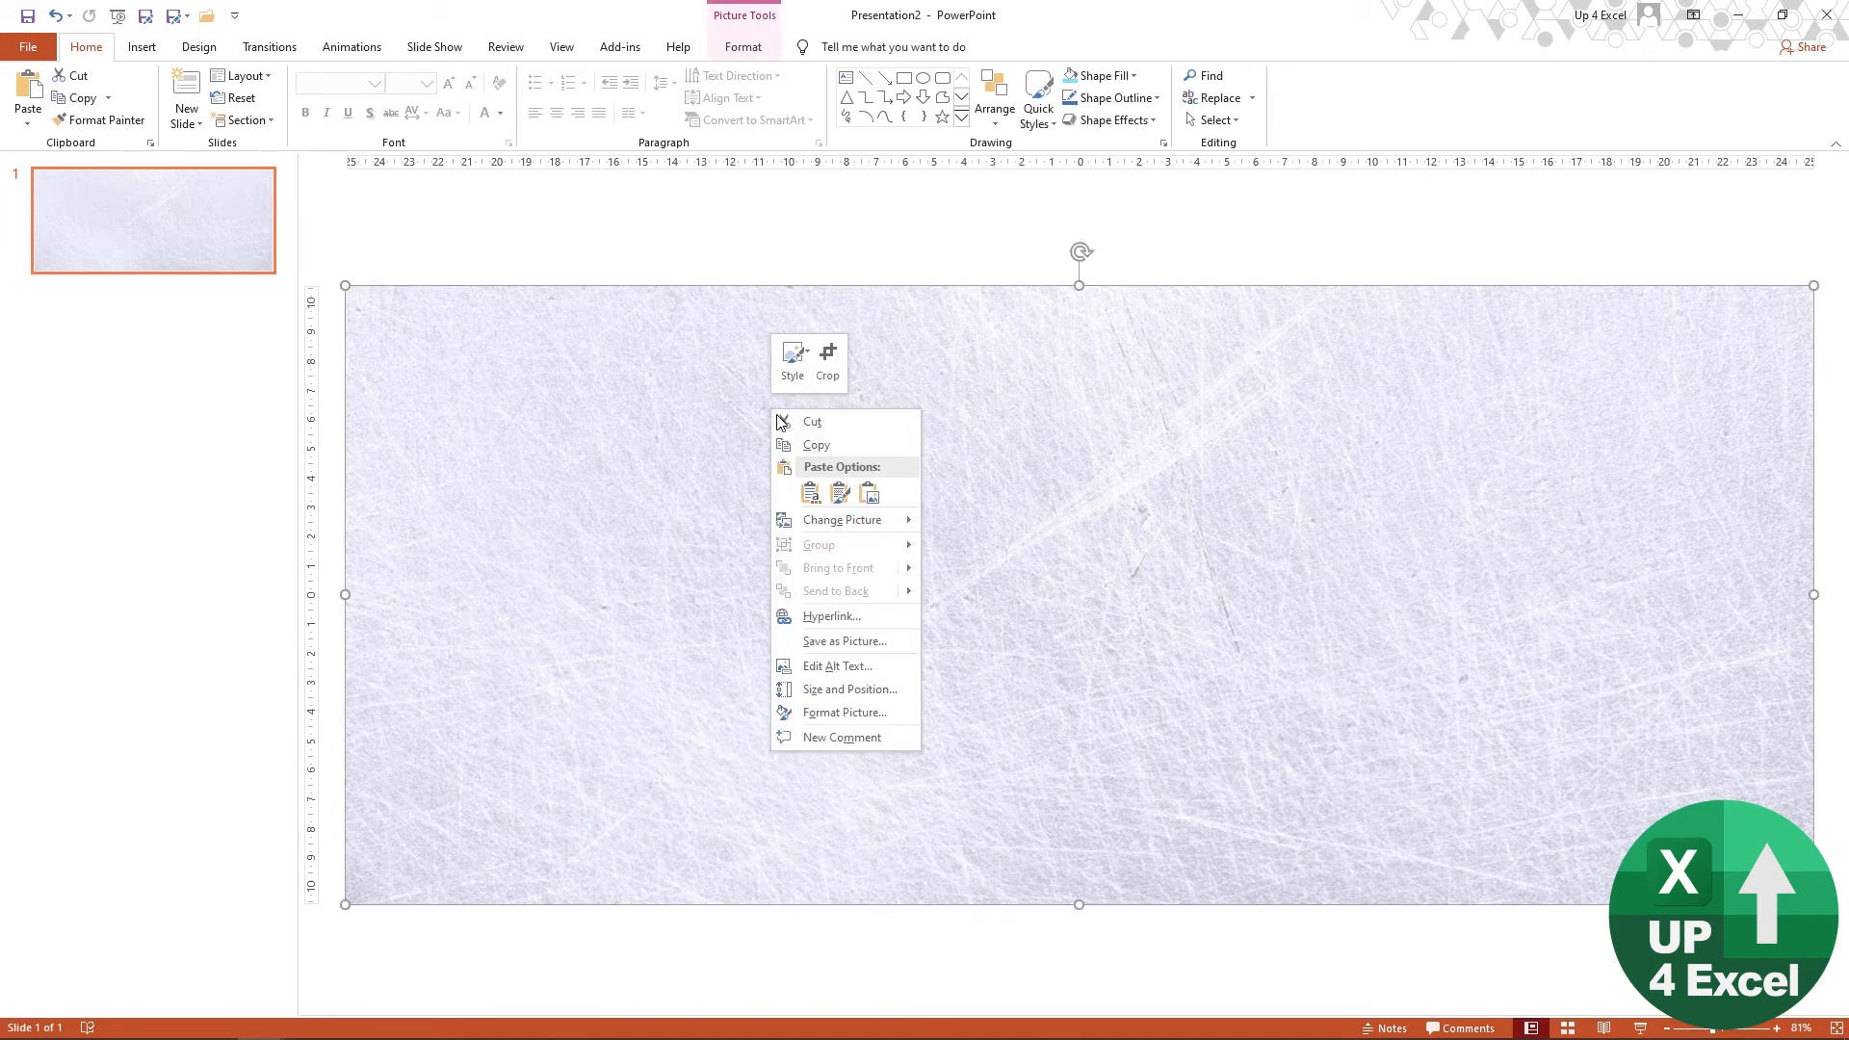
pyautogui.click(869, 493)
pyautogui.moveTo(971, 495); pyautogui.dragTo(781, 482)
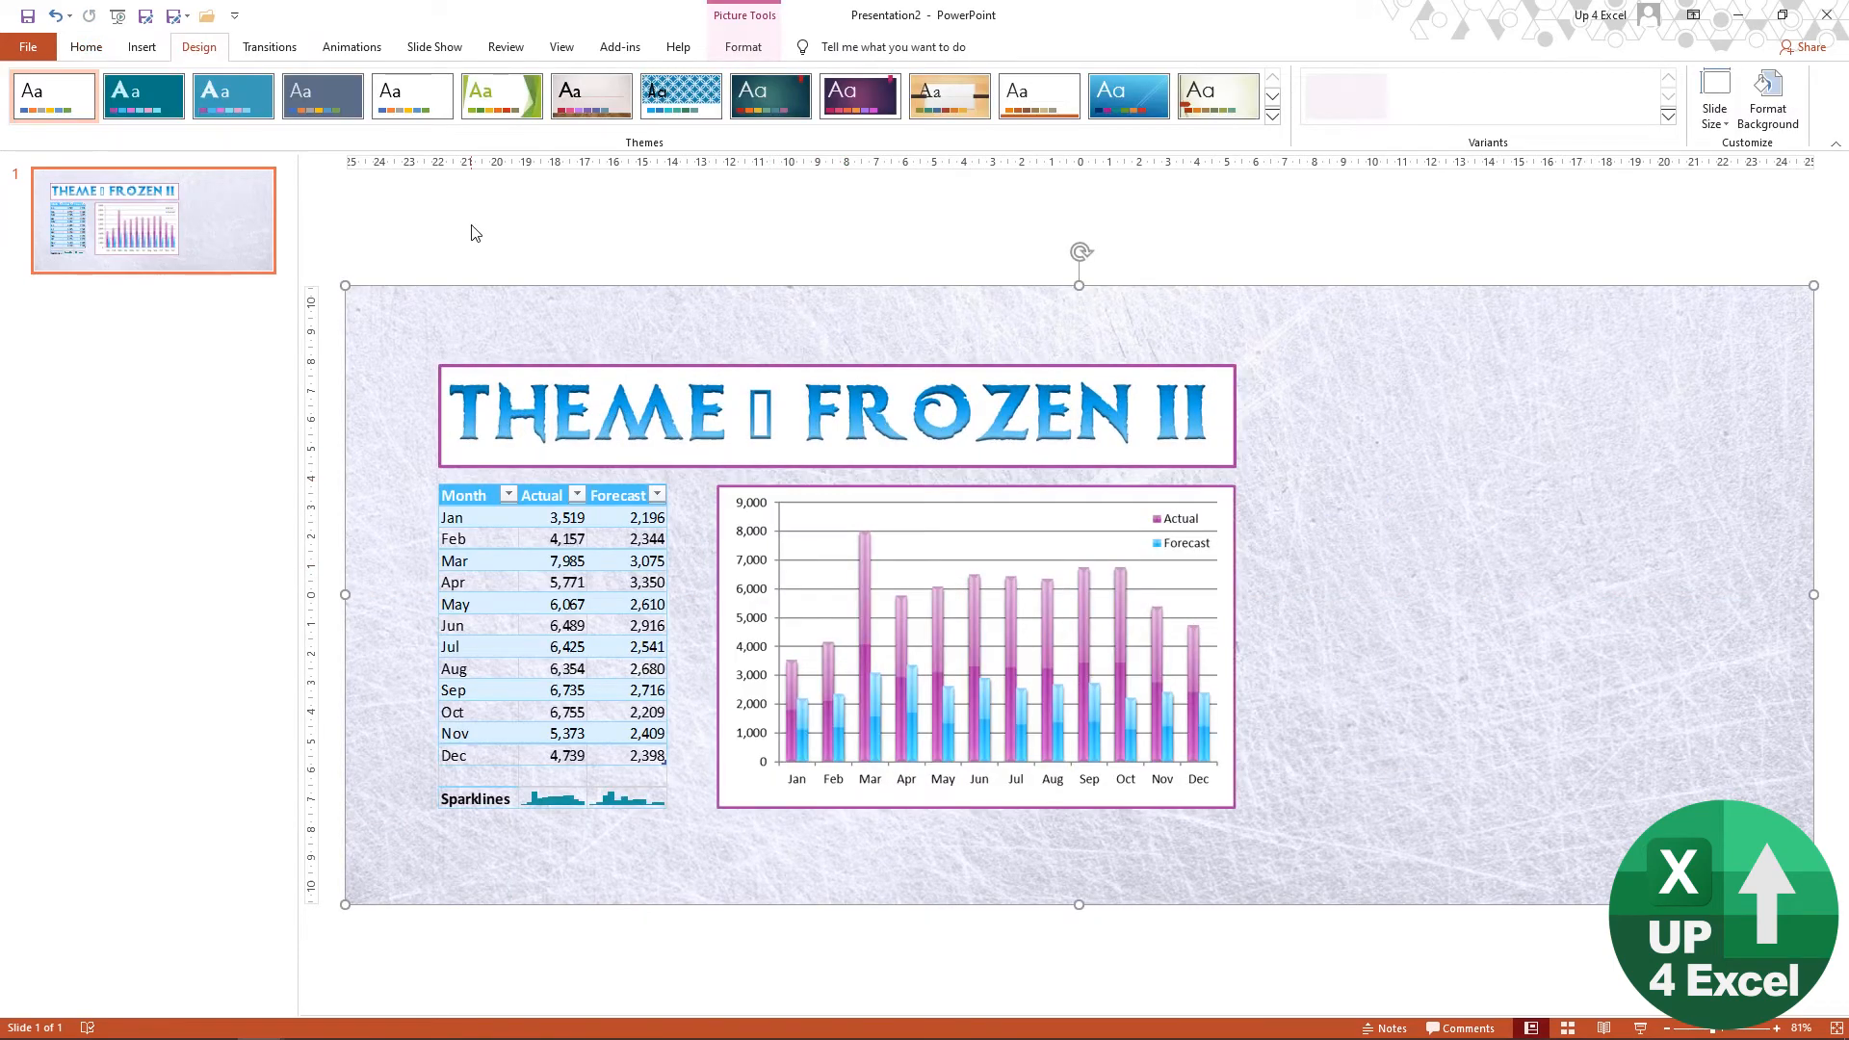
# Step: Apply the custom FROZEN II v2 theme to the presentation
pyautogui.click(1273, 117)
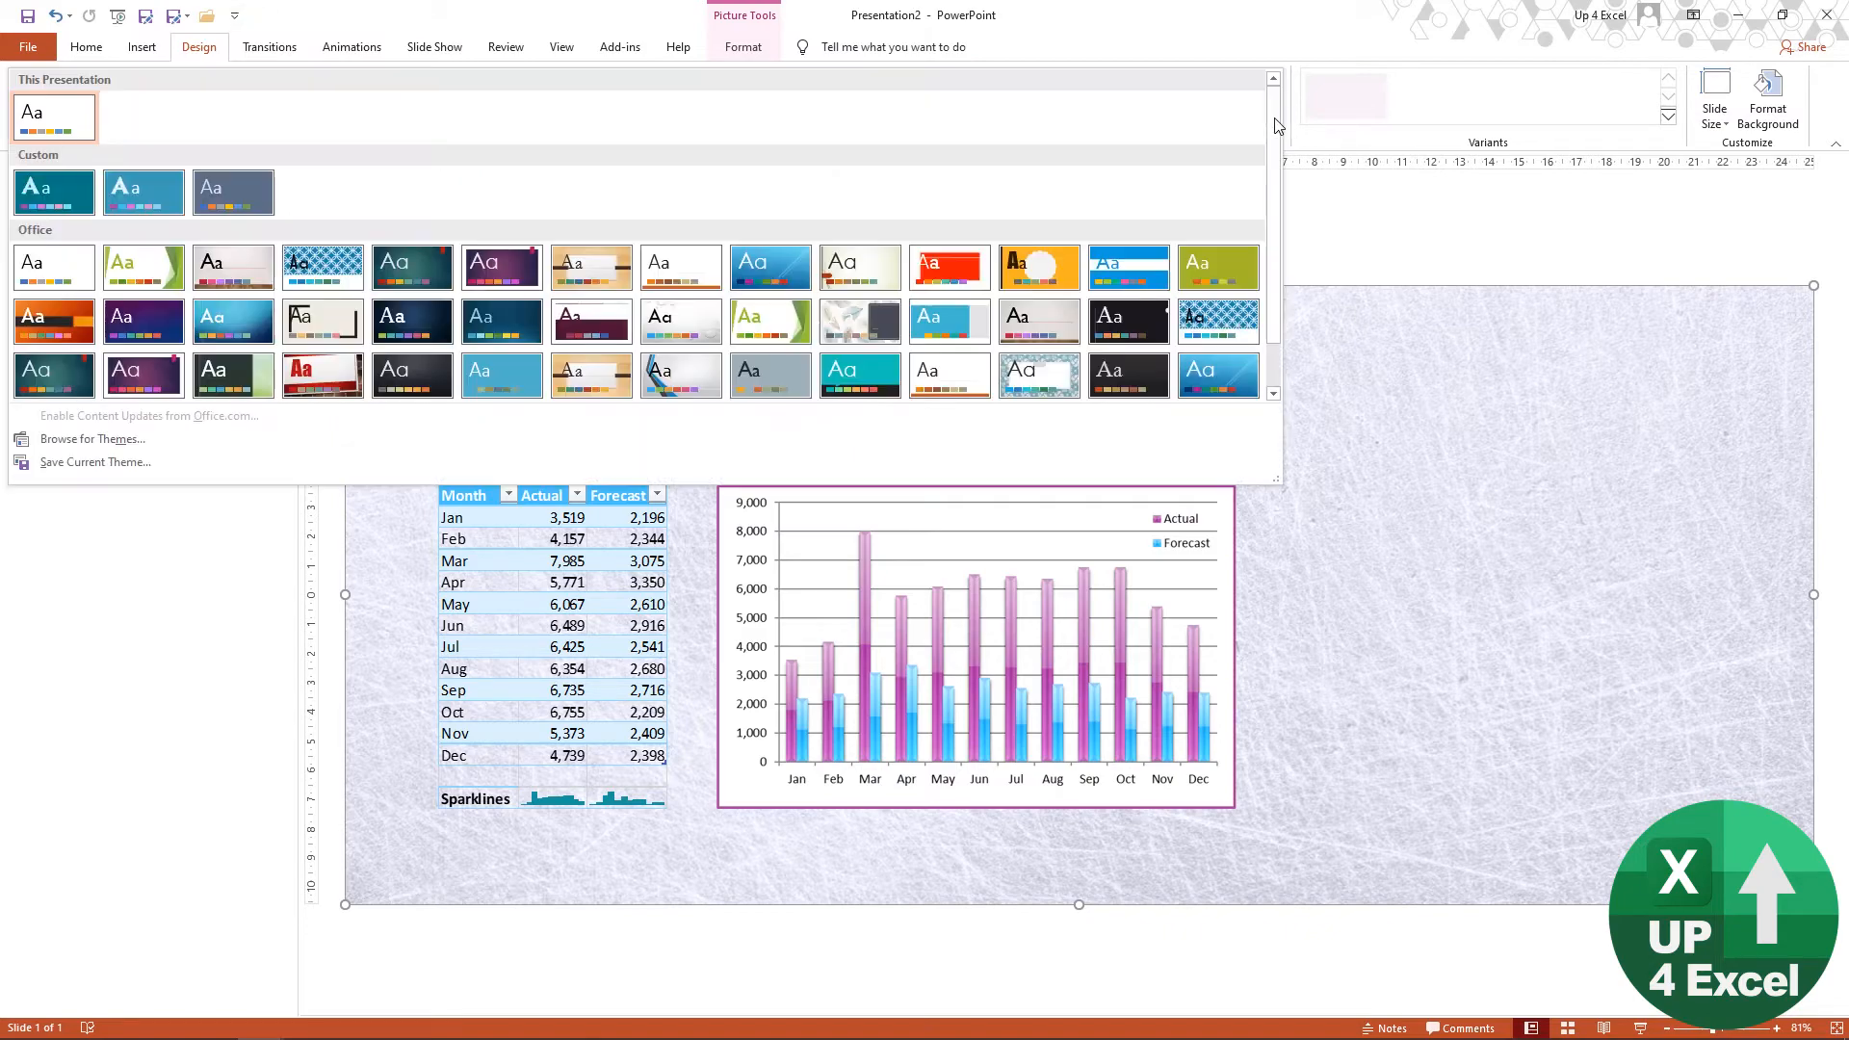
pyautogui.click(143, 196)
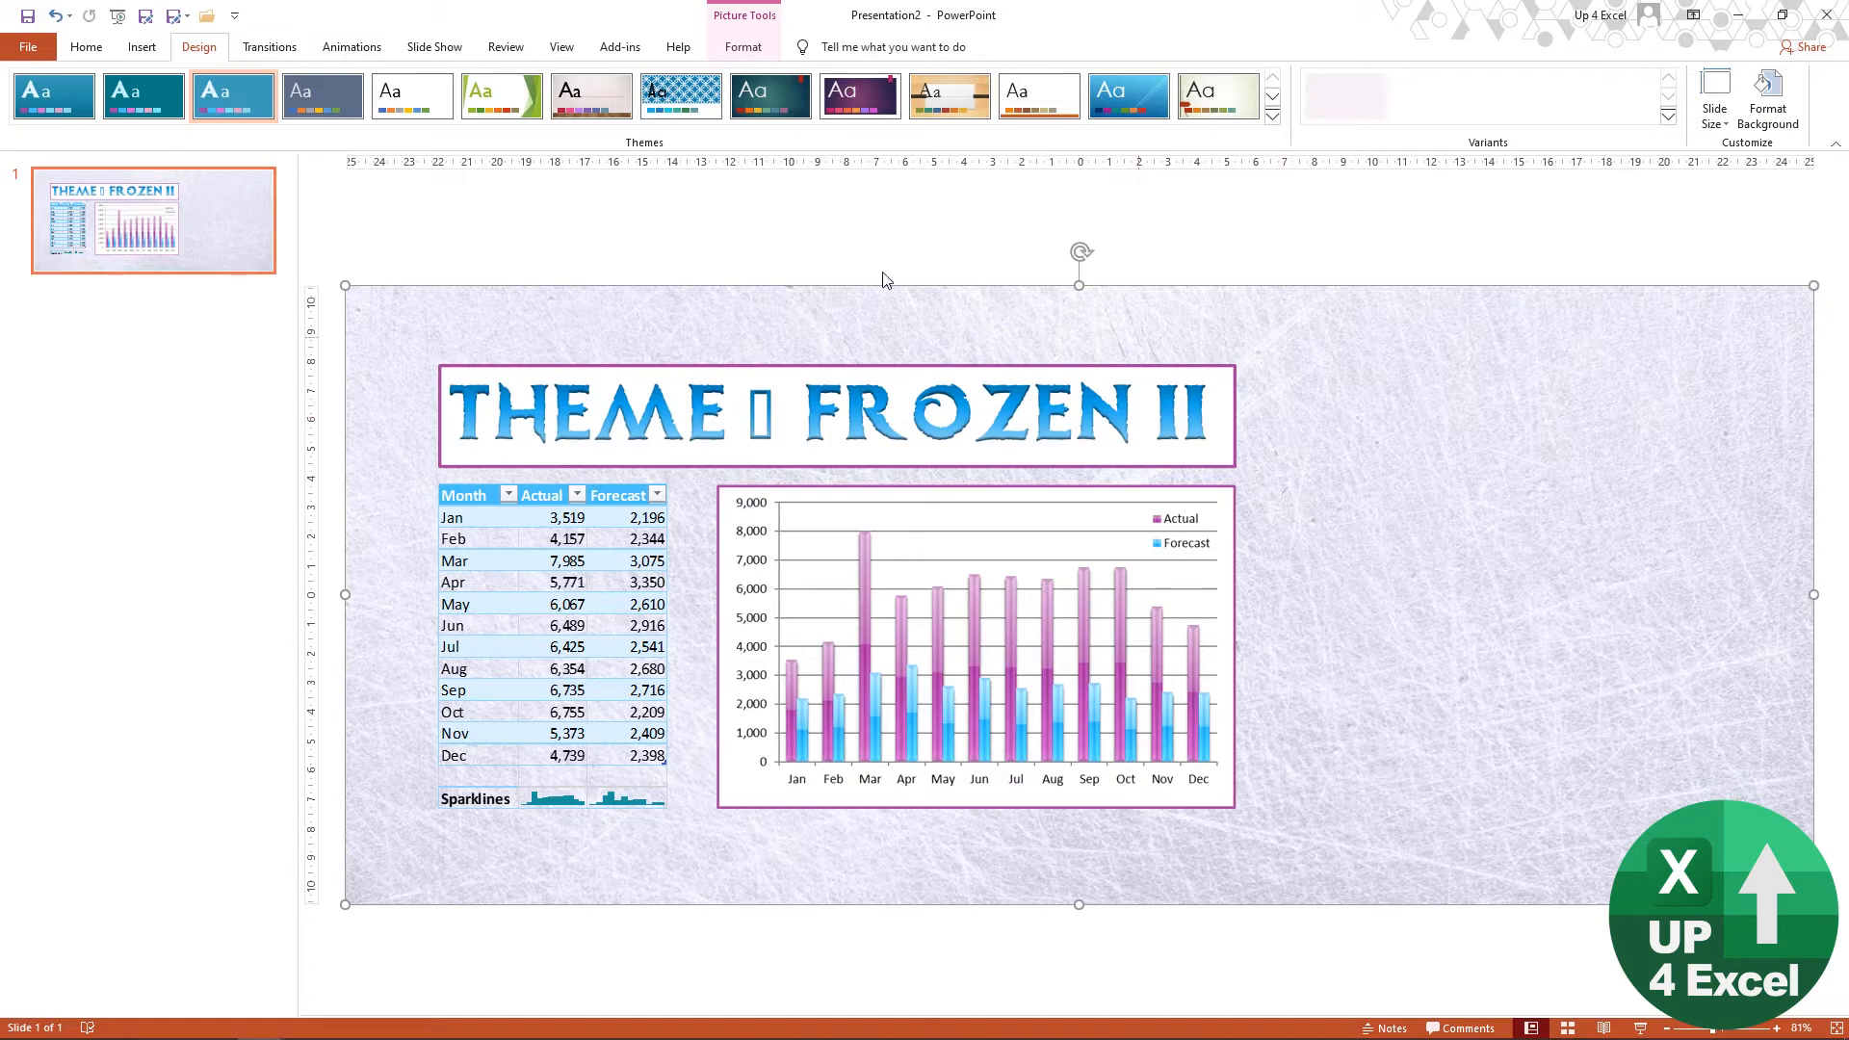
# Step: Recolor the ice texture with a light turquoise accent variation and set its correction to Brightness 0% and Contrast +20%
pyautogui.click(757, 50)
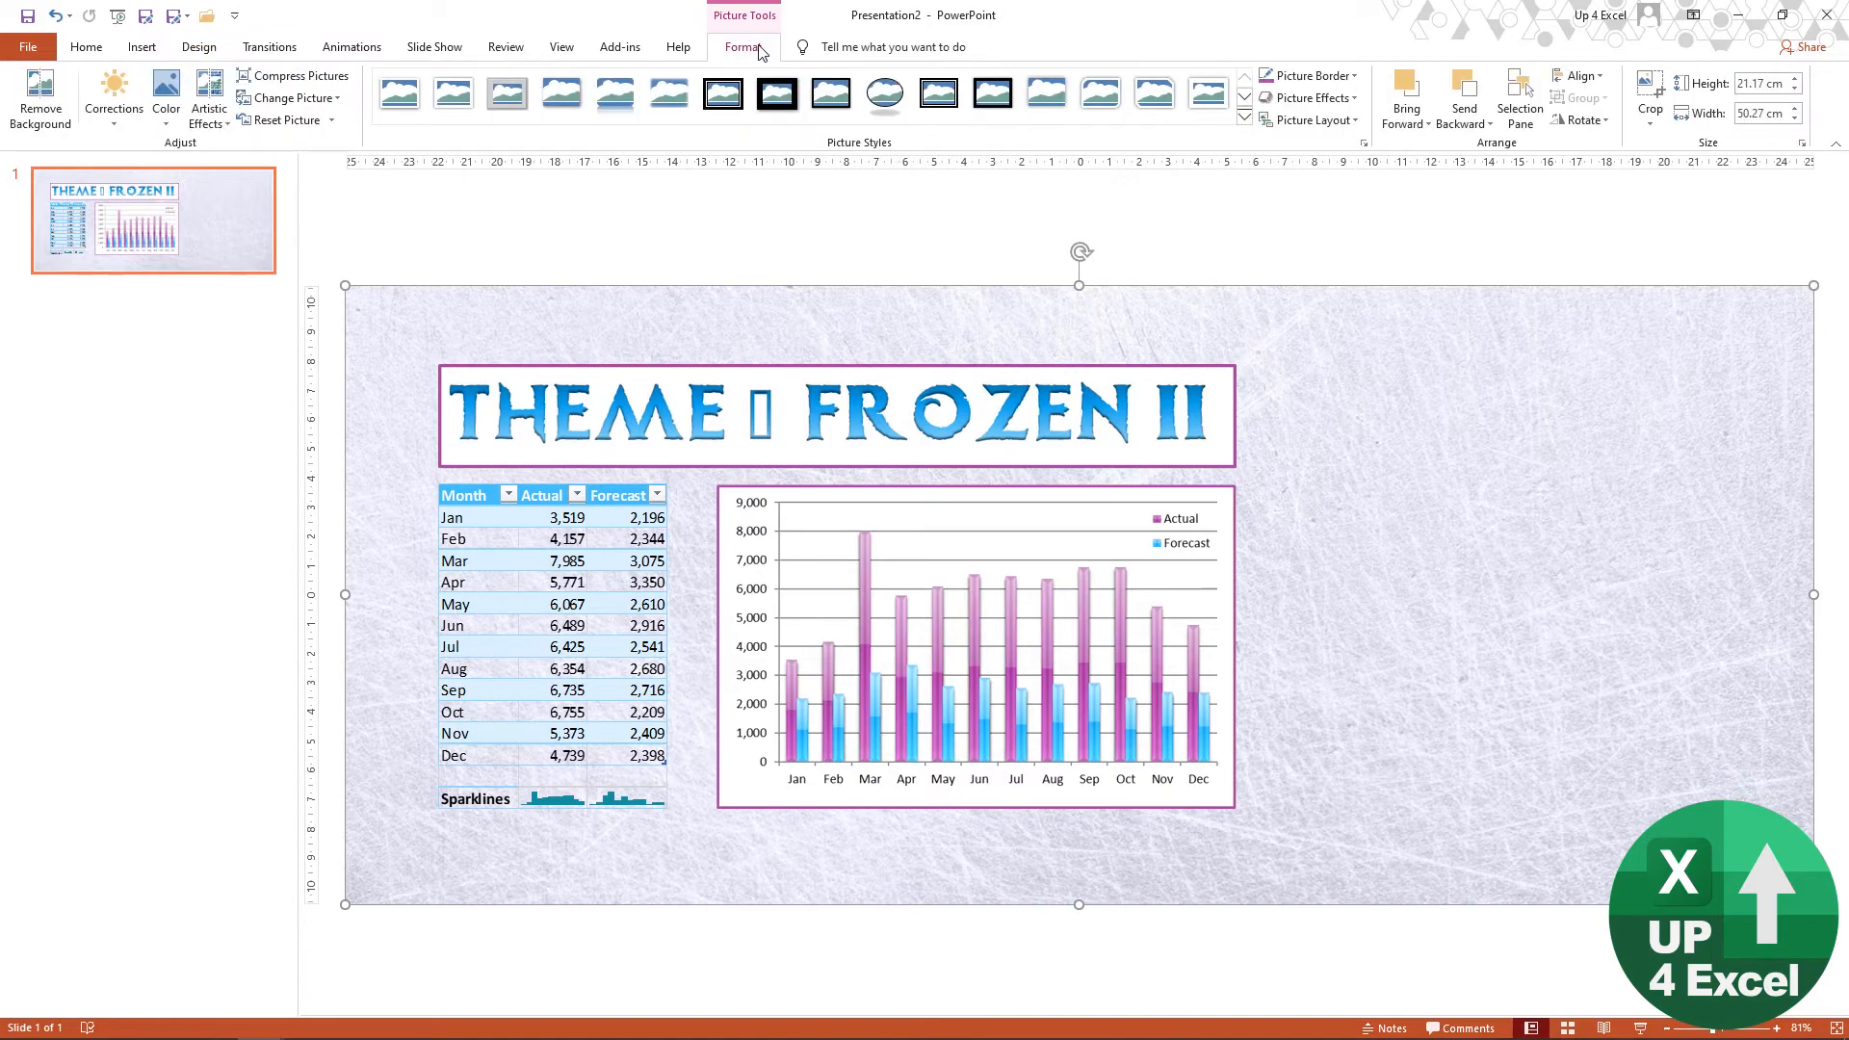
pyautogui.click(169, 118)
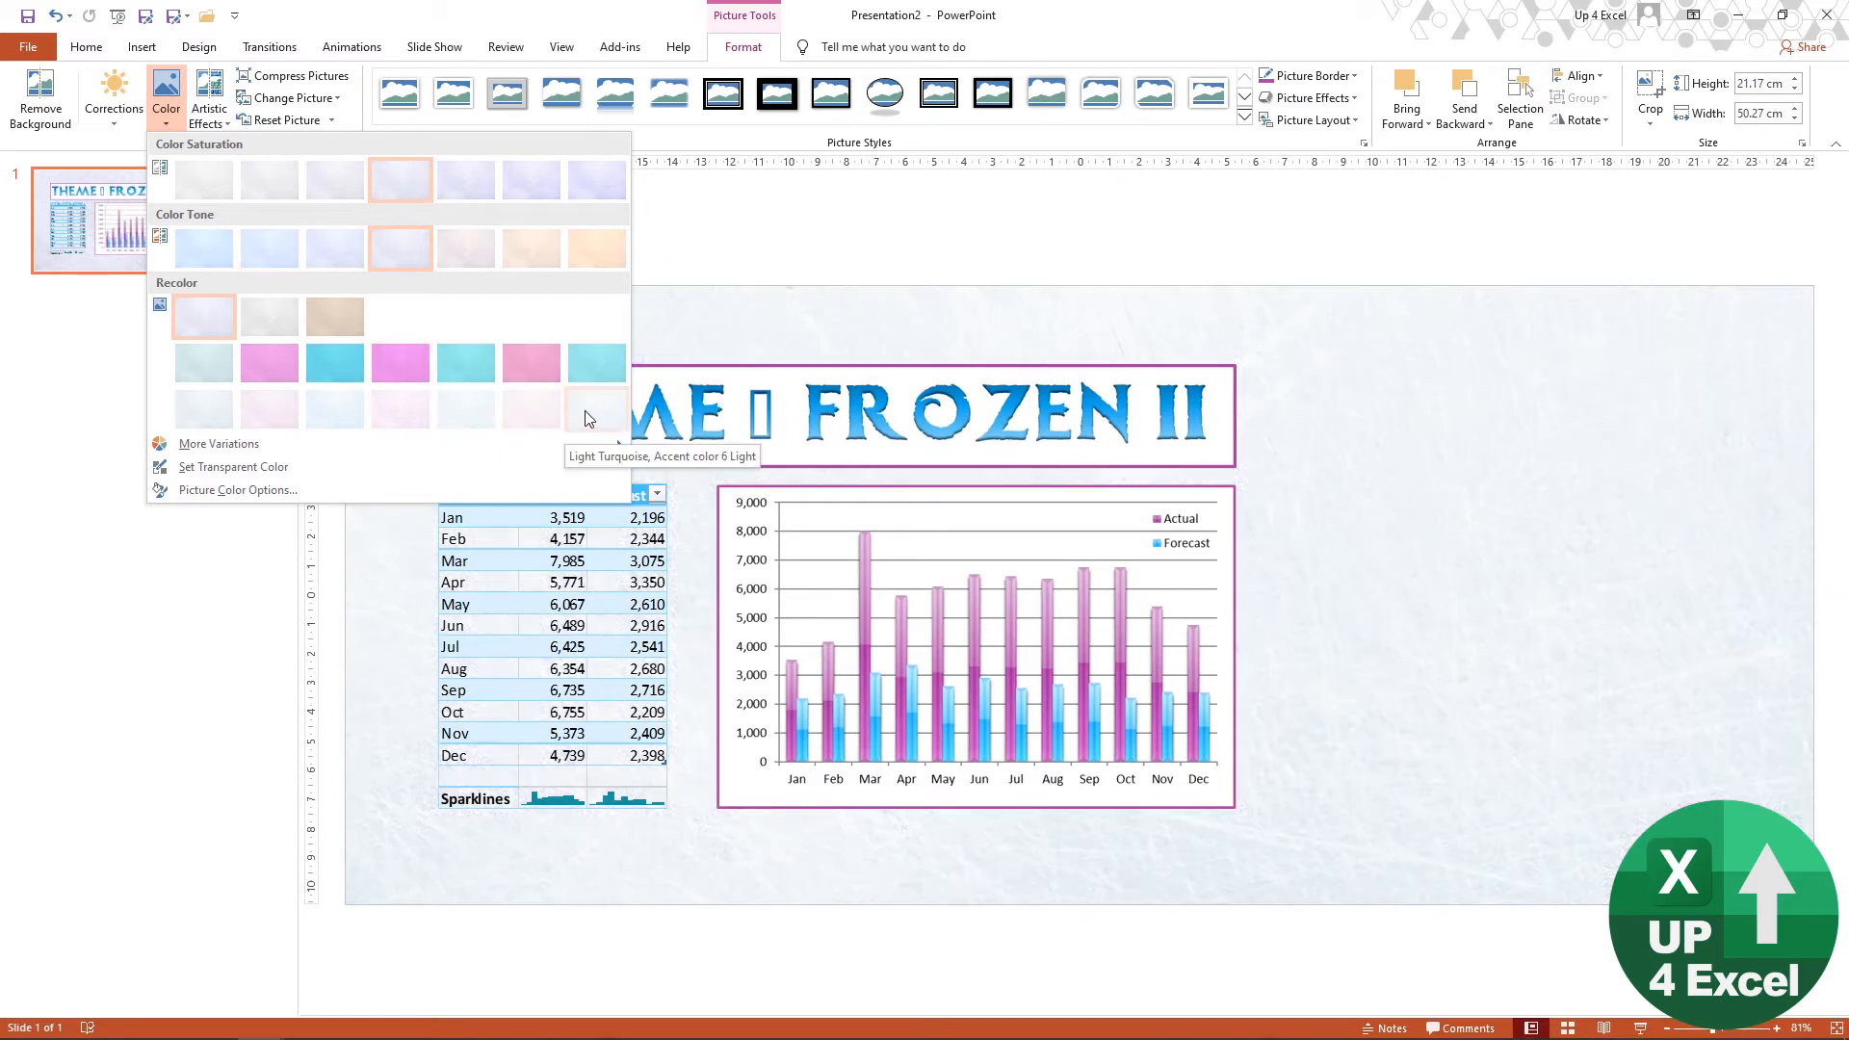
pyautogui.click(475, 400)
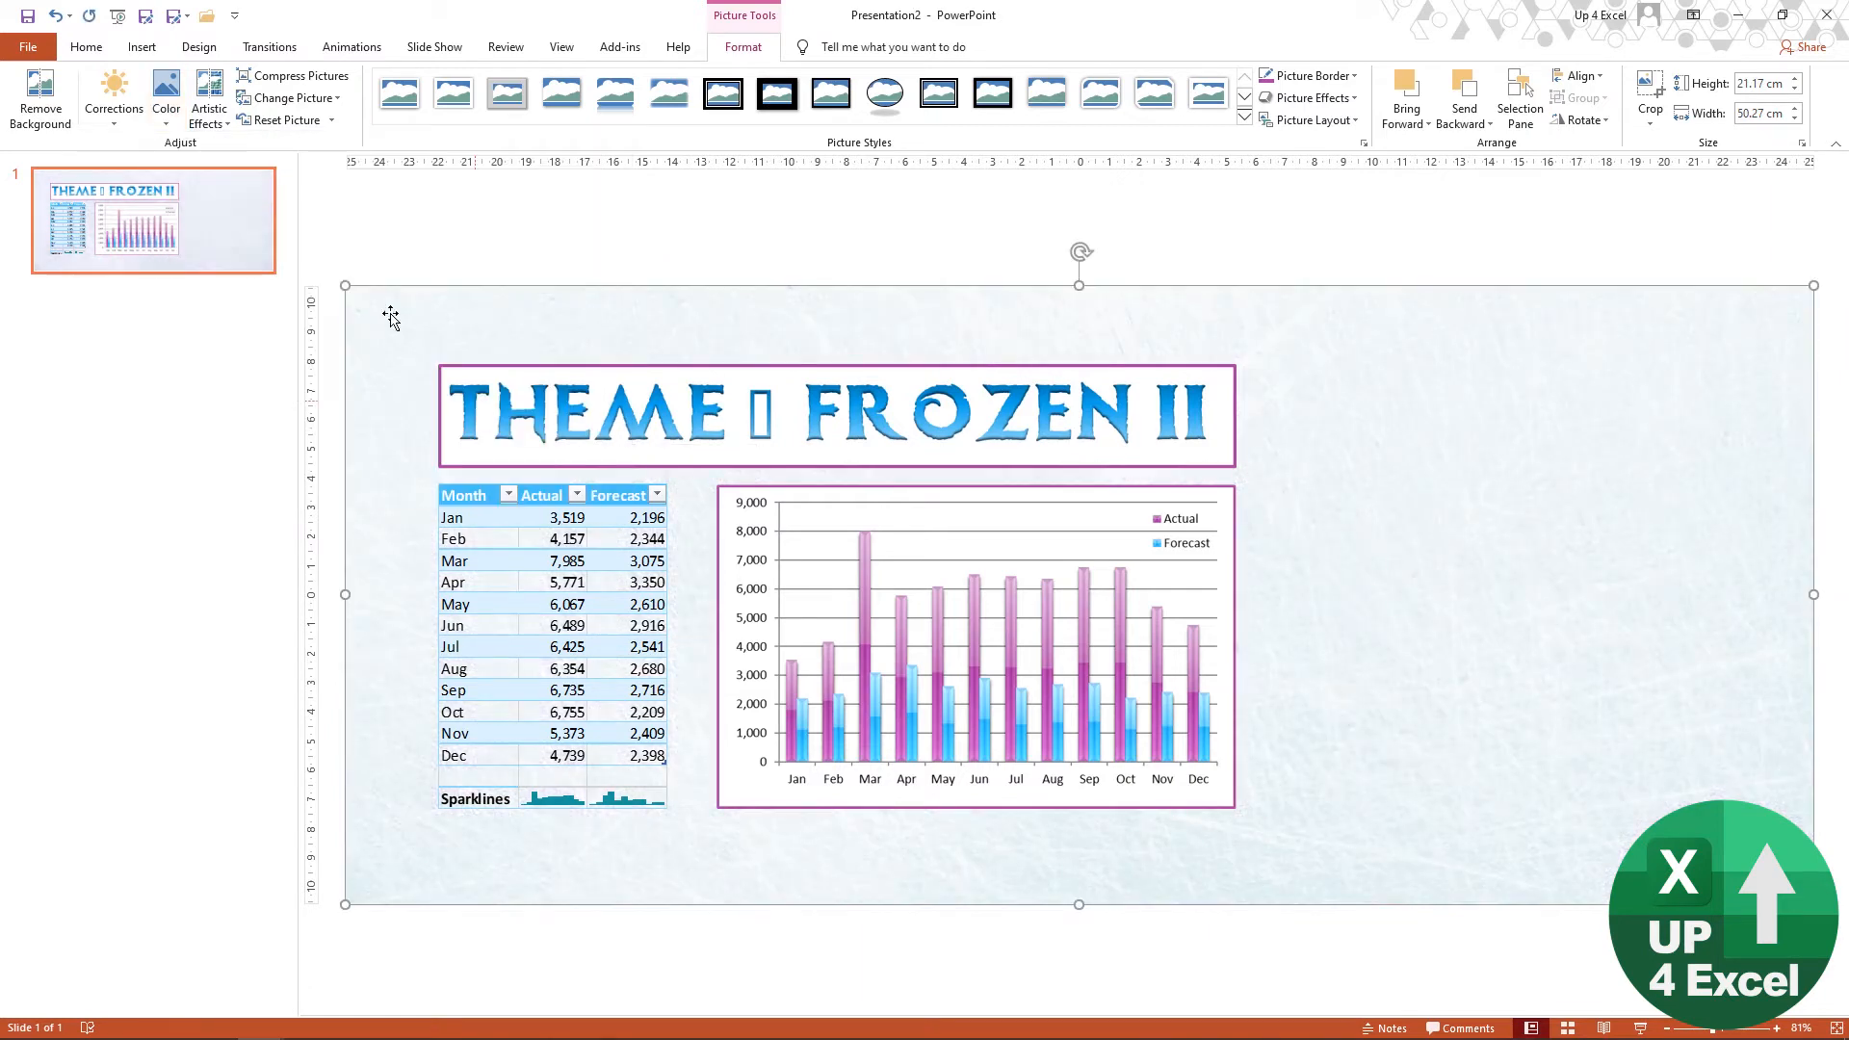
pyautogui.click(135, 119)
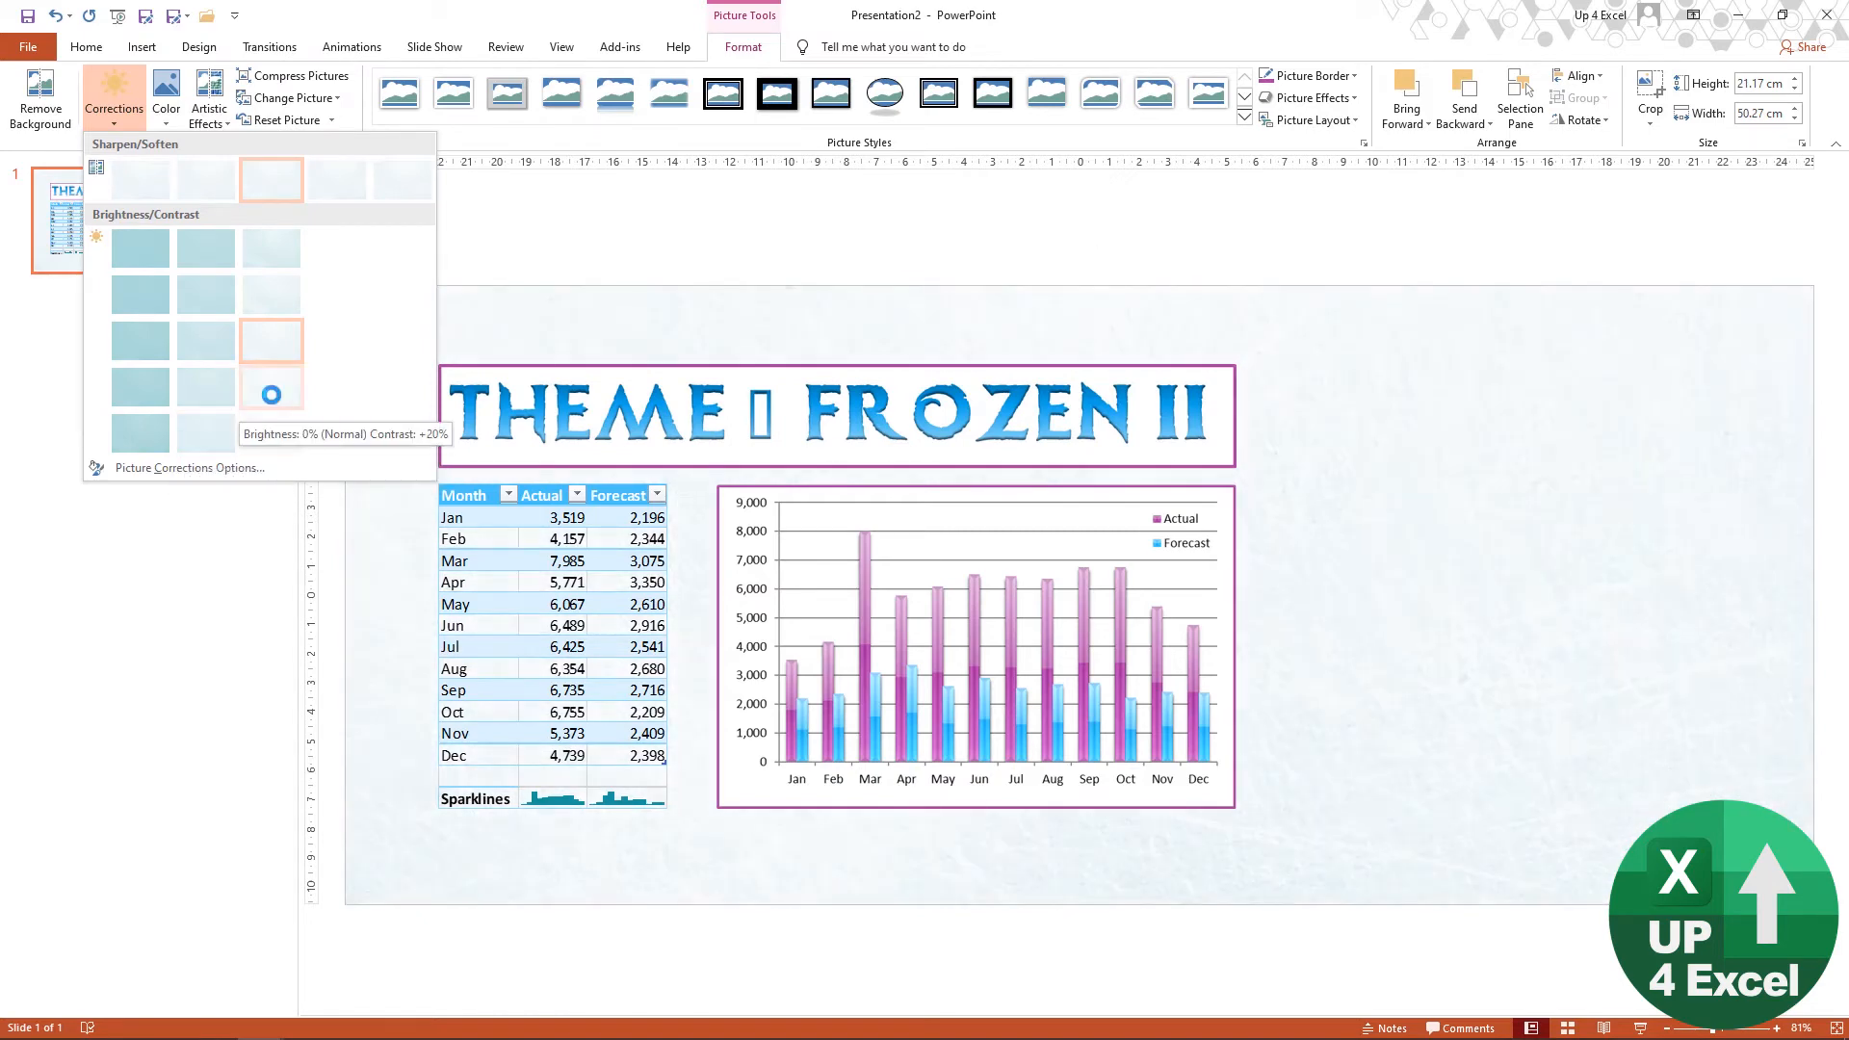
pyautogui.click(273, 400)
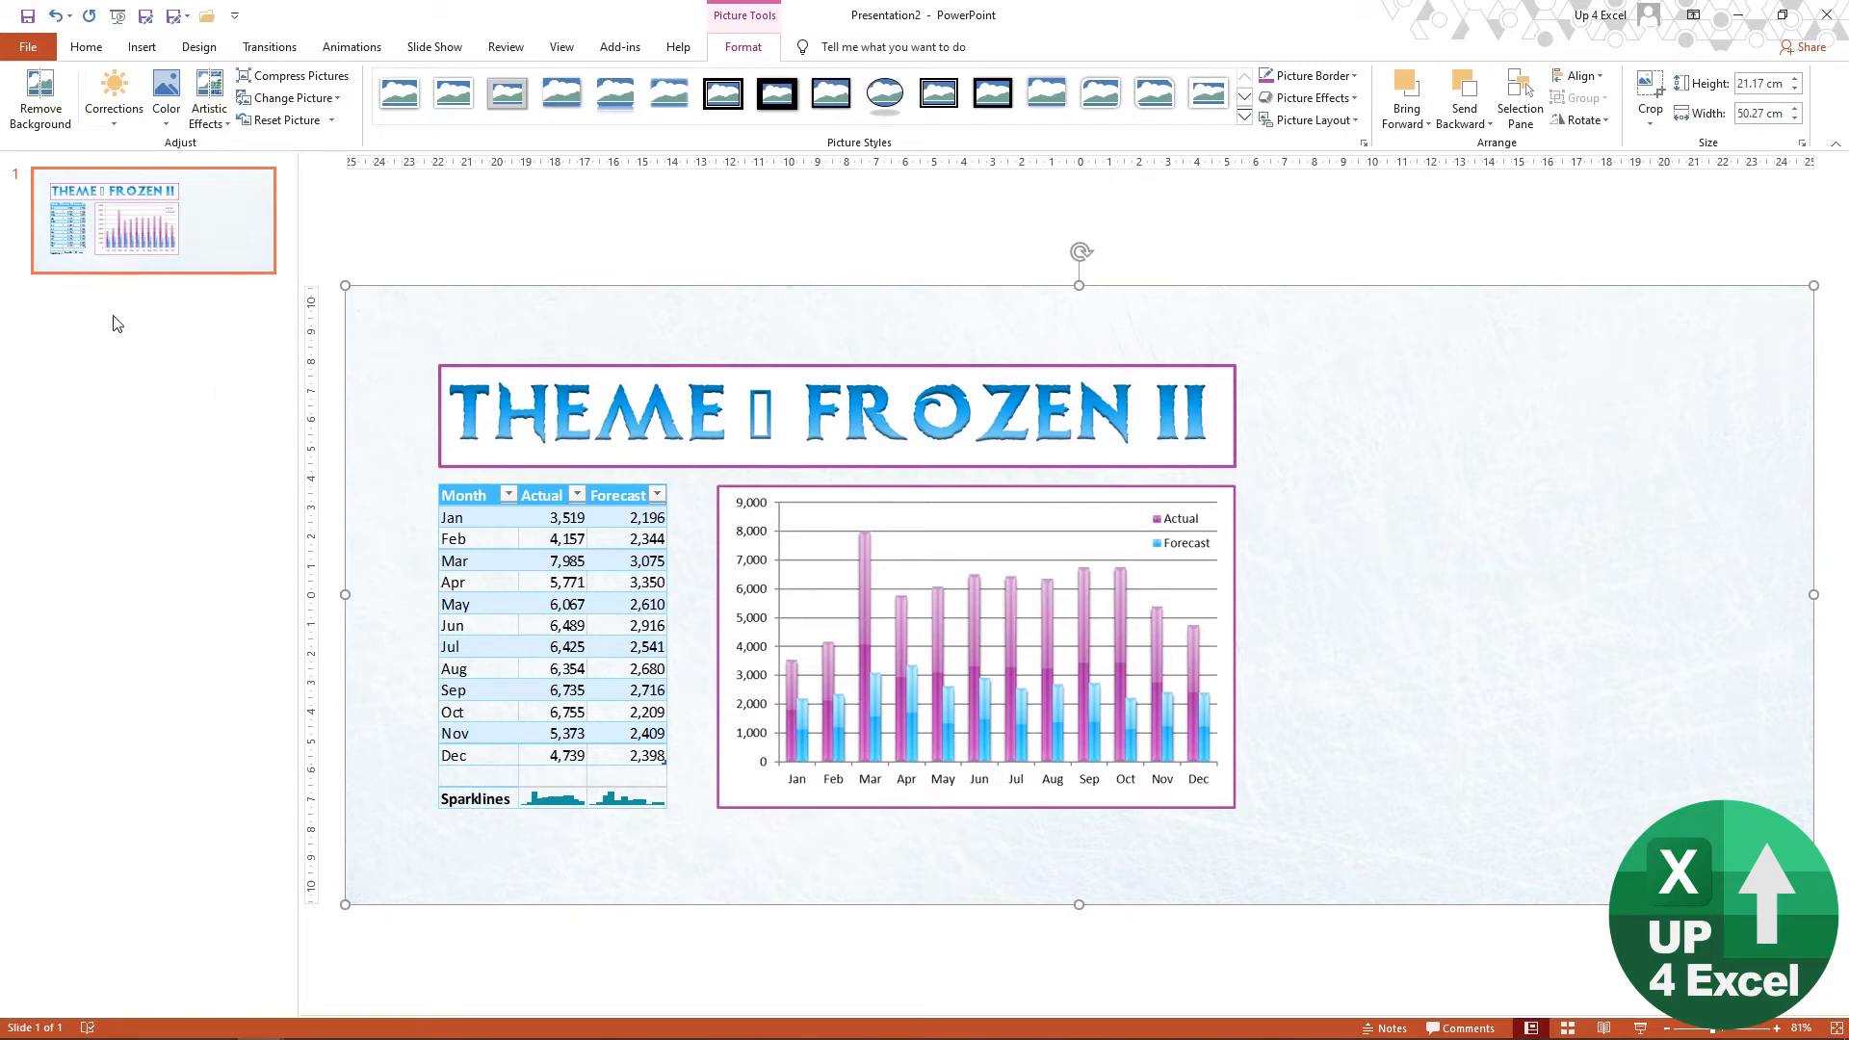
# Step: Duplicate slide 1 and delete the title, chart and table pictures from the copy, leaving only the ice background
pyautogui.click(210, 265)
pyautogui.hotkey('ctrl', 'v')
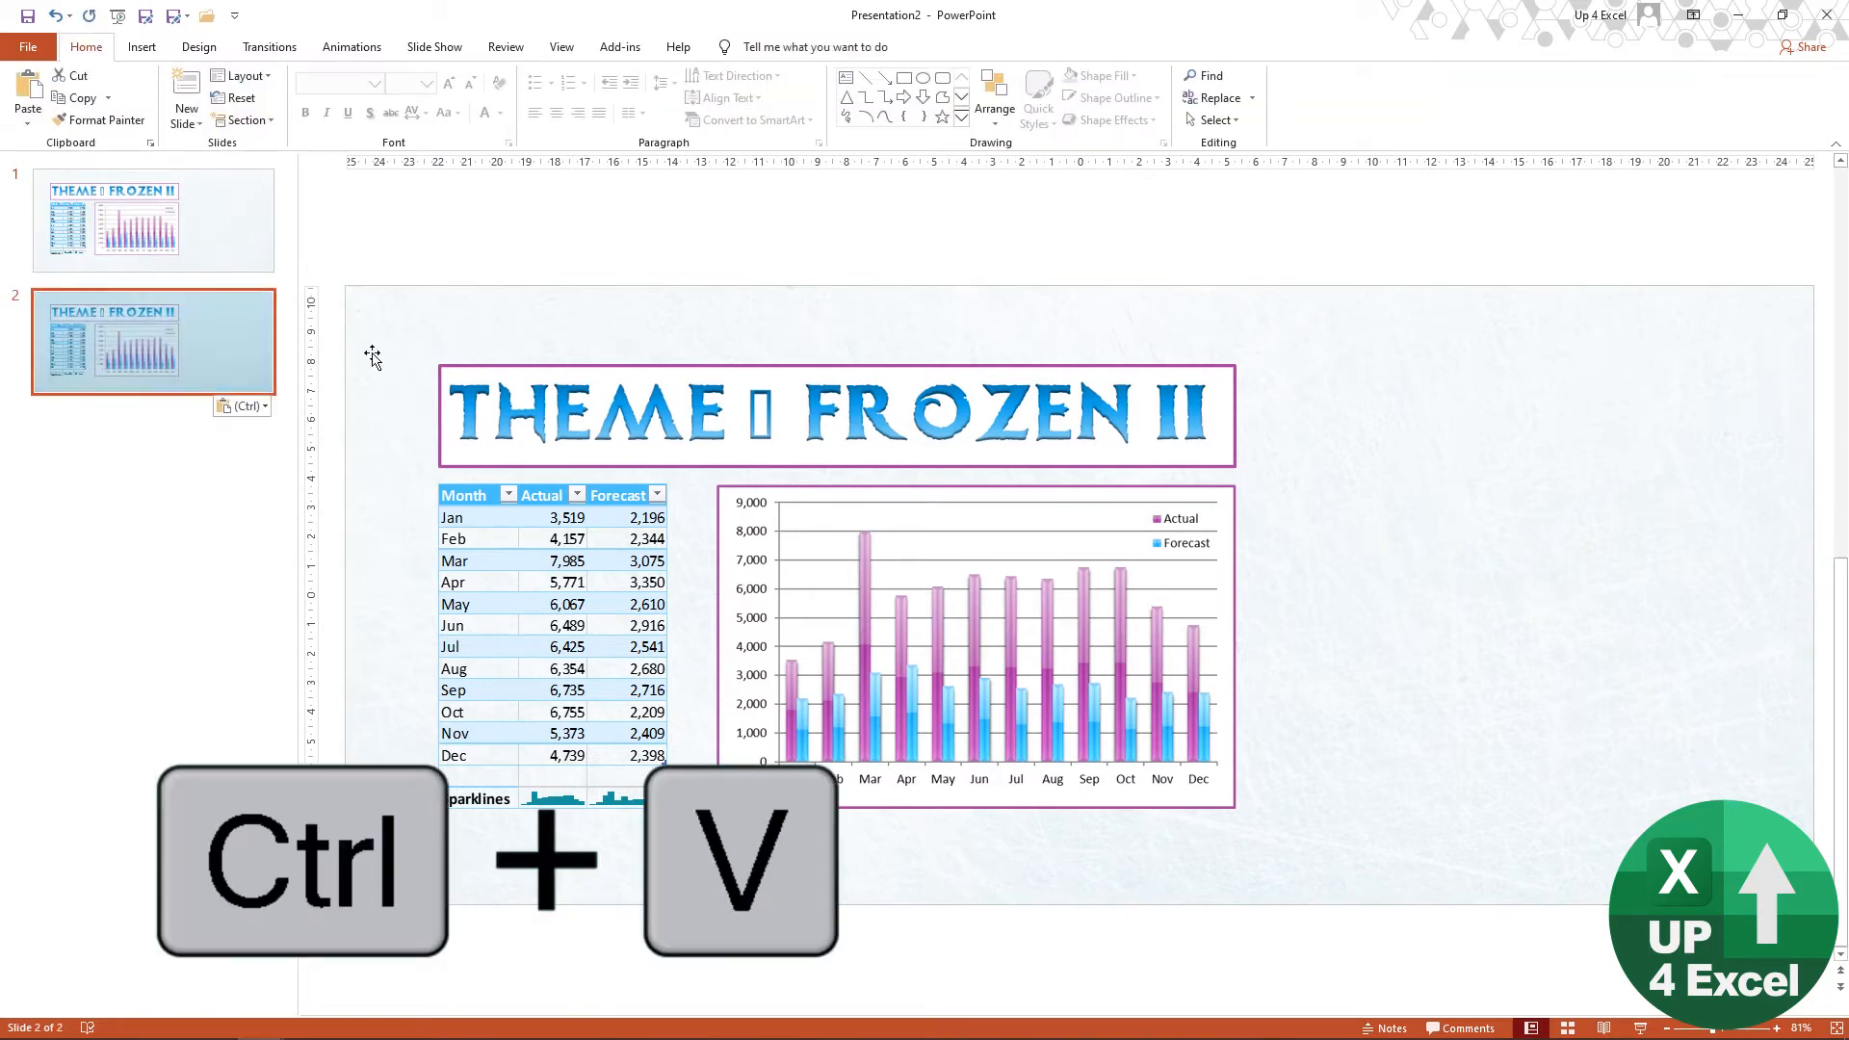
pyautogui.click(623, 401)
pyautogui.press('Delete')
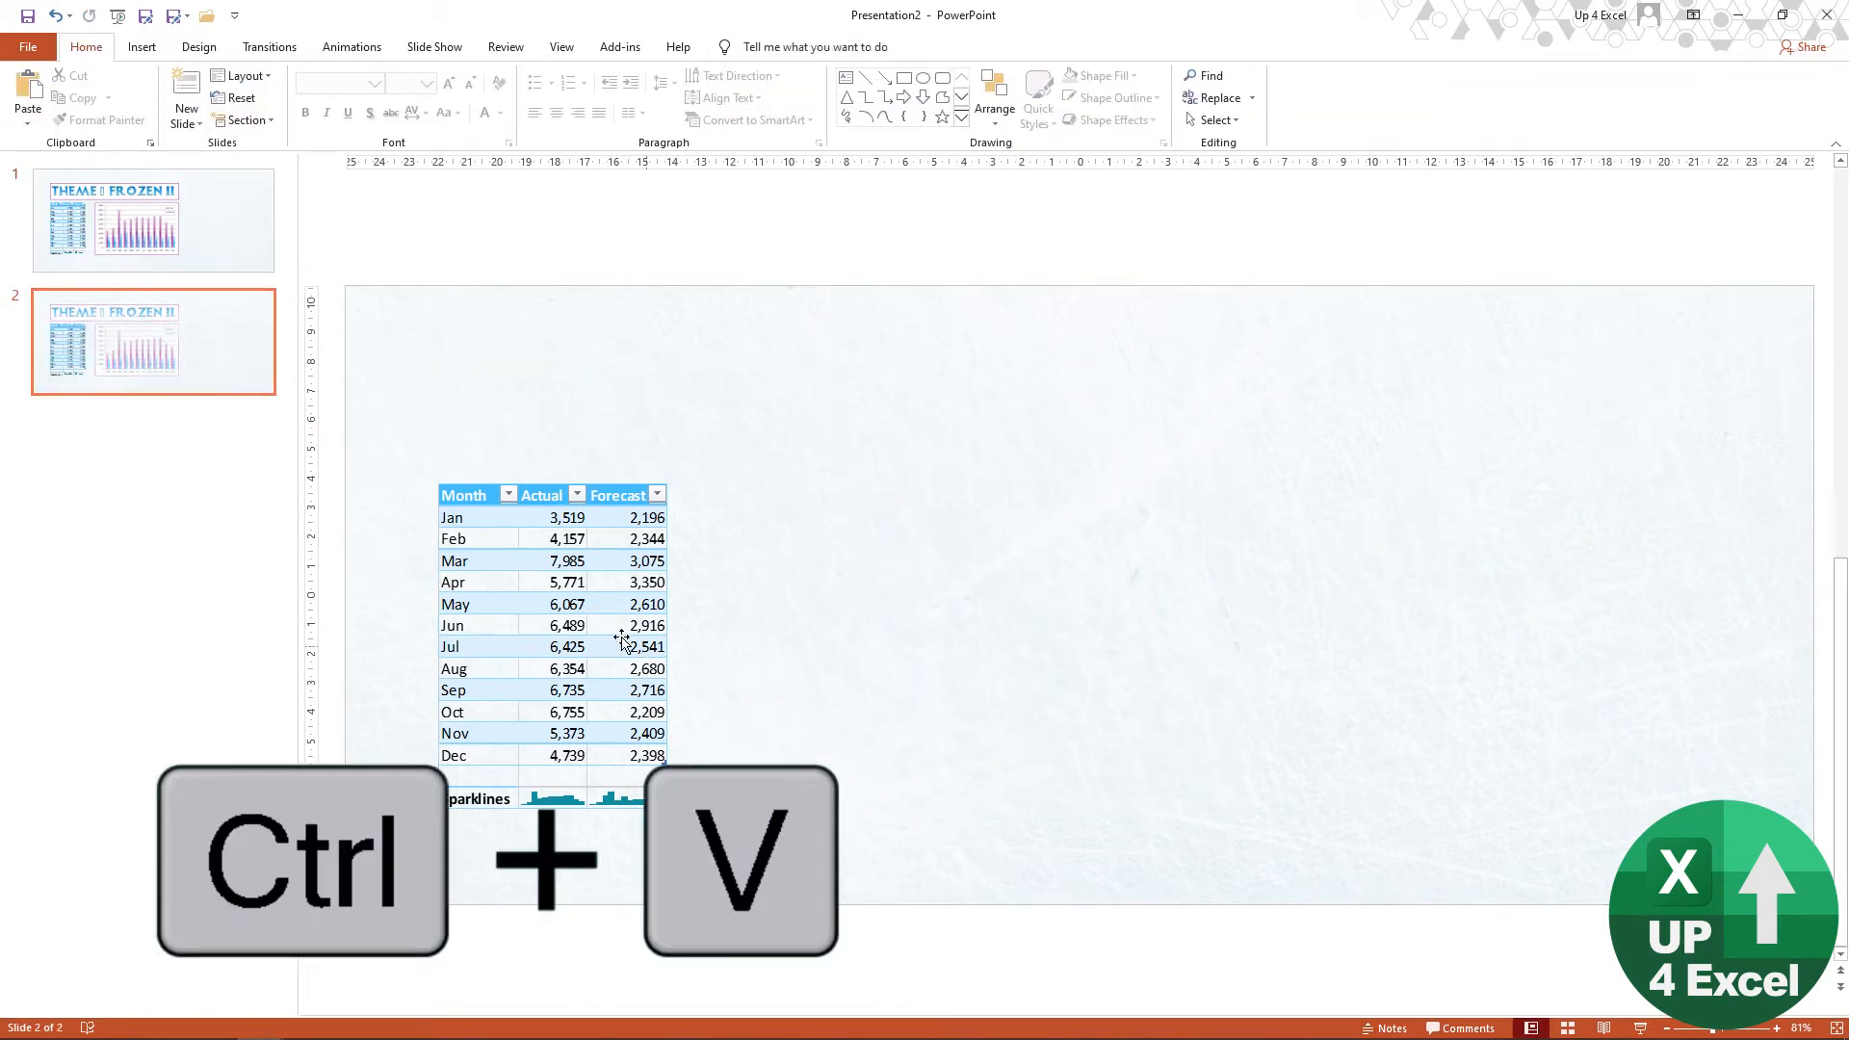
pyautogui.click(624, 640)
pyautogui.press('Delete')
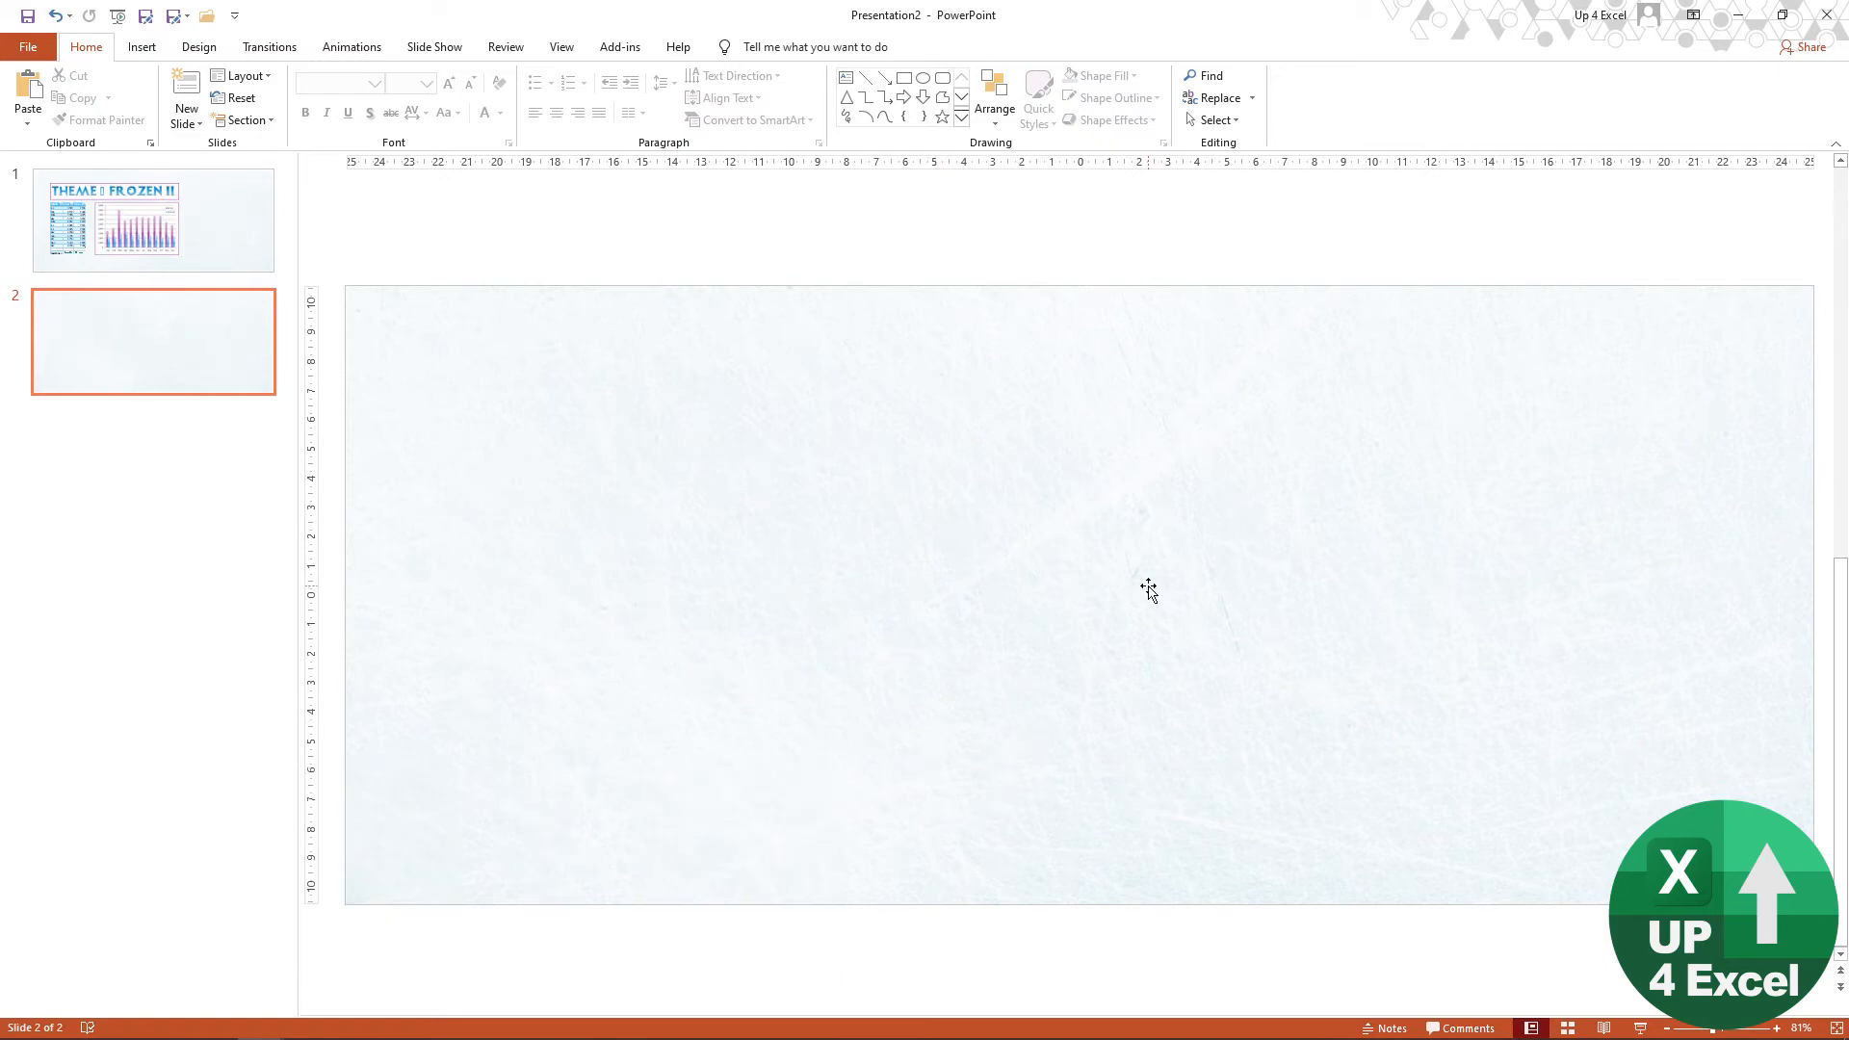
# Step: Export only the current ice background slide to the Desktop as a JPEG file named Ice v2.jpg
pyautogui.click(39, 51)
pyautogui.click(102, 461)
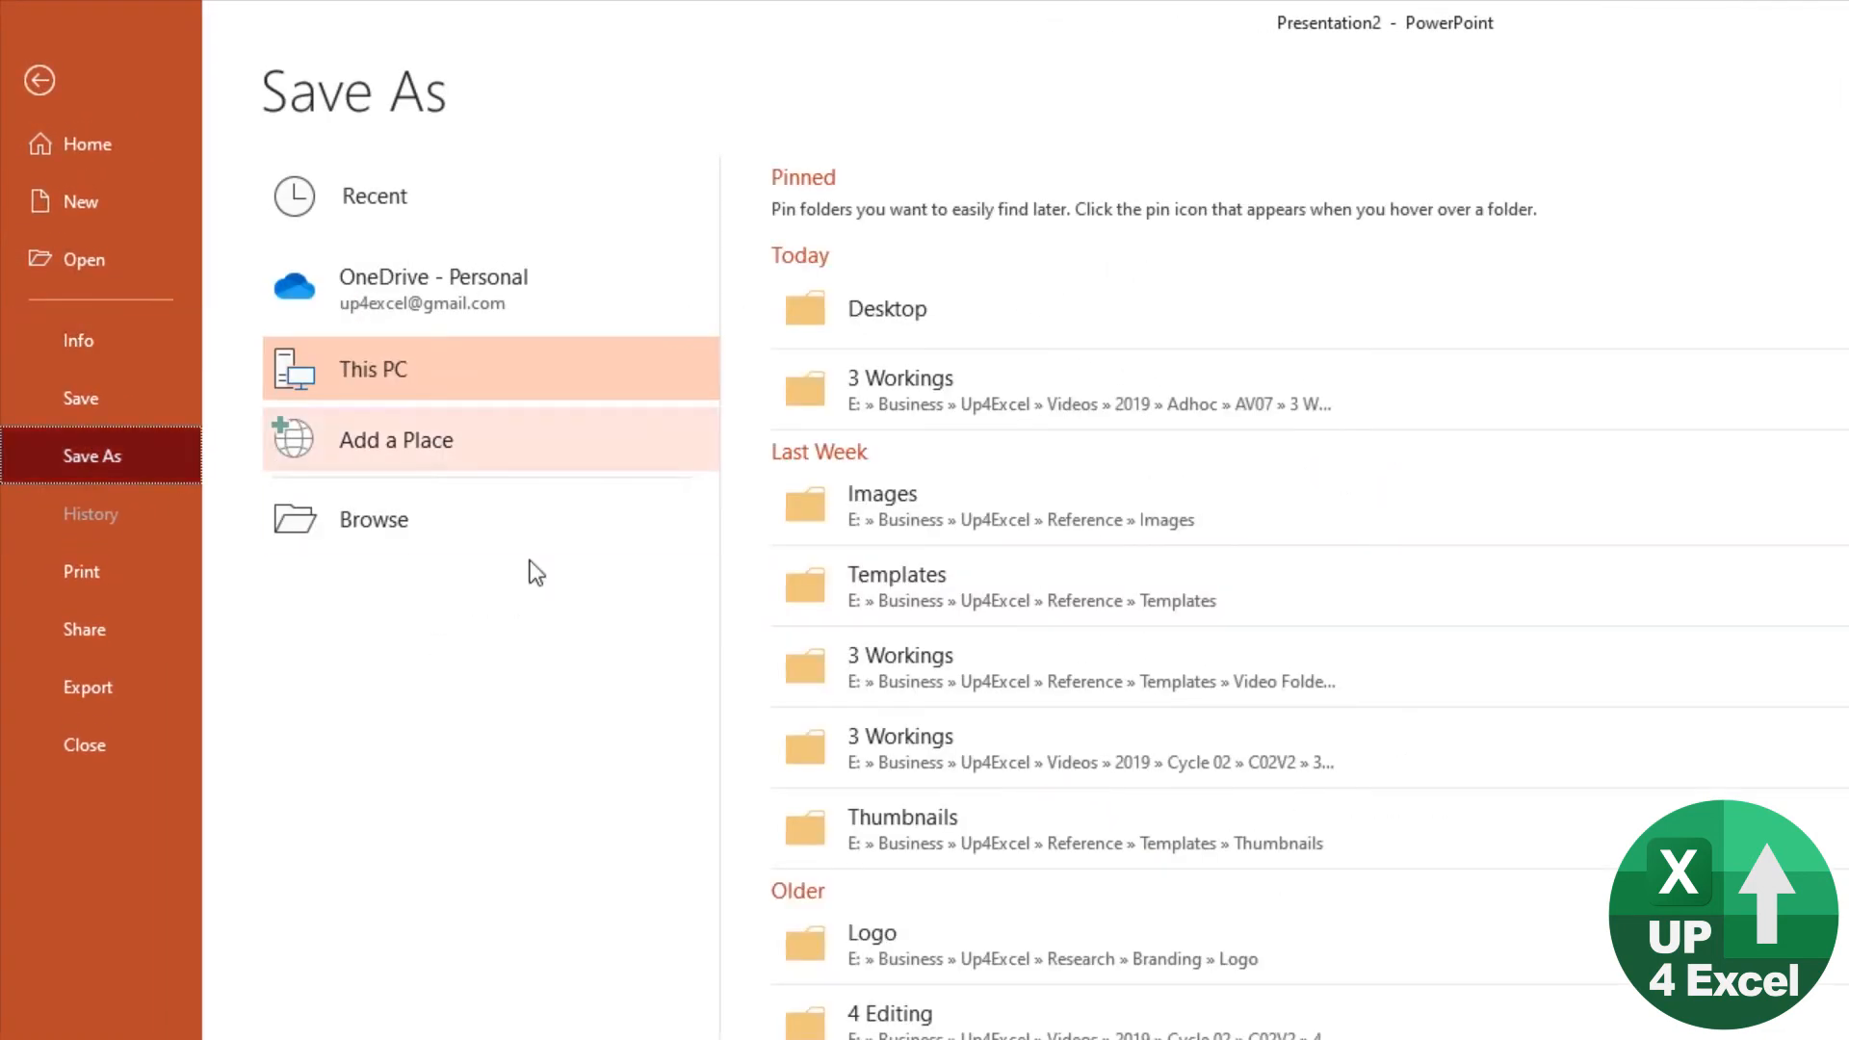
pyautogui.click(976, 325)
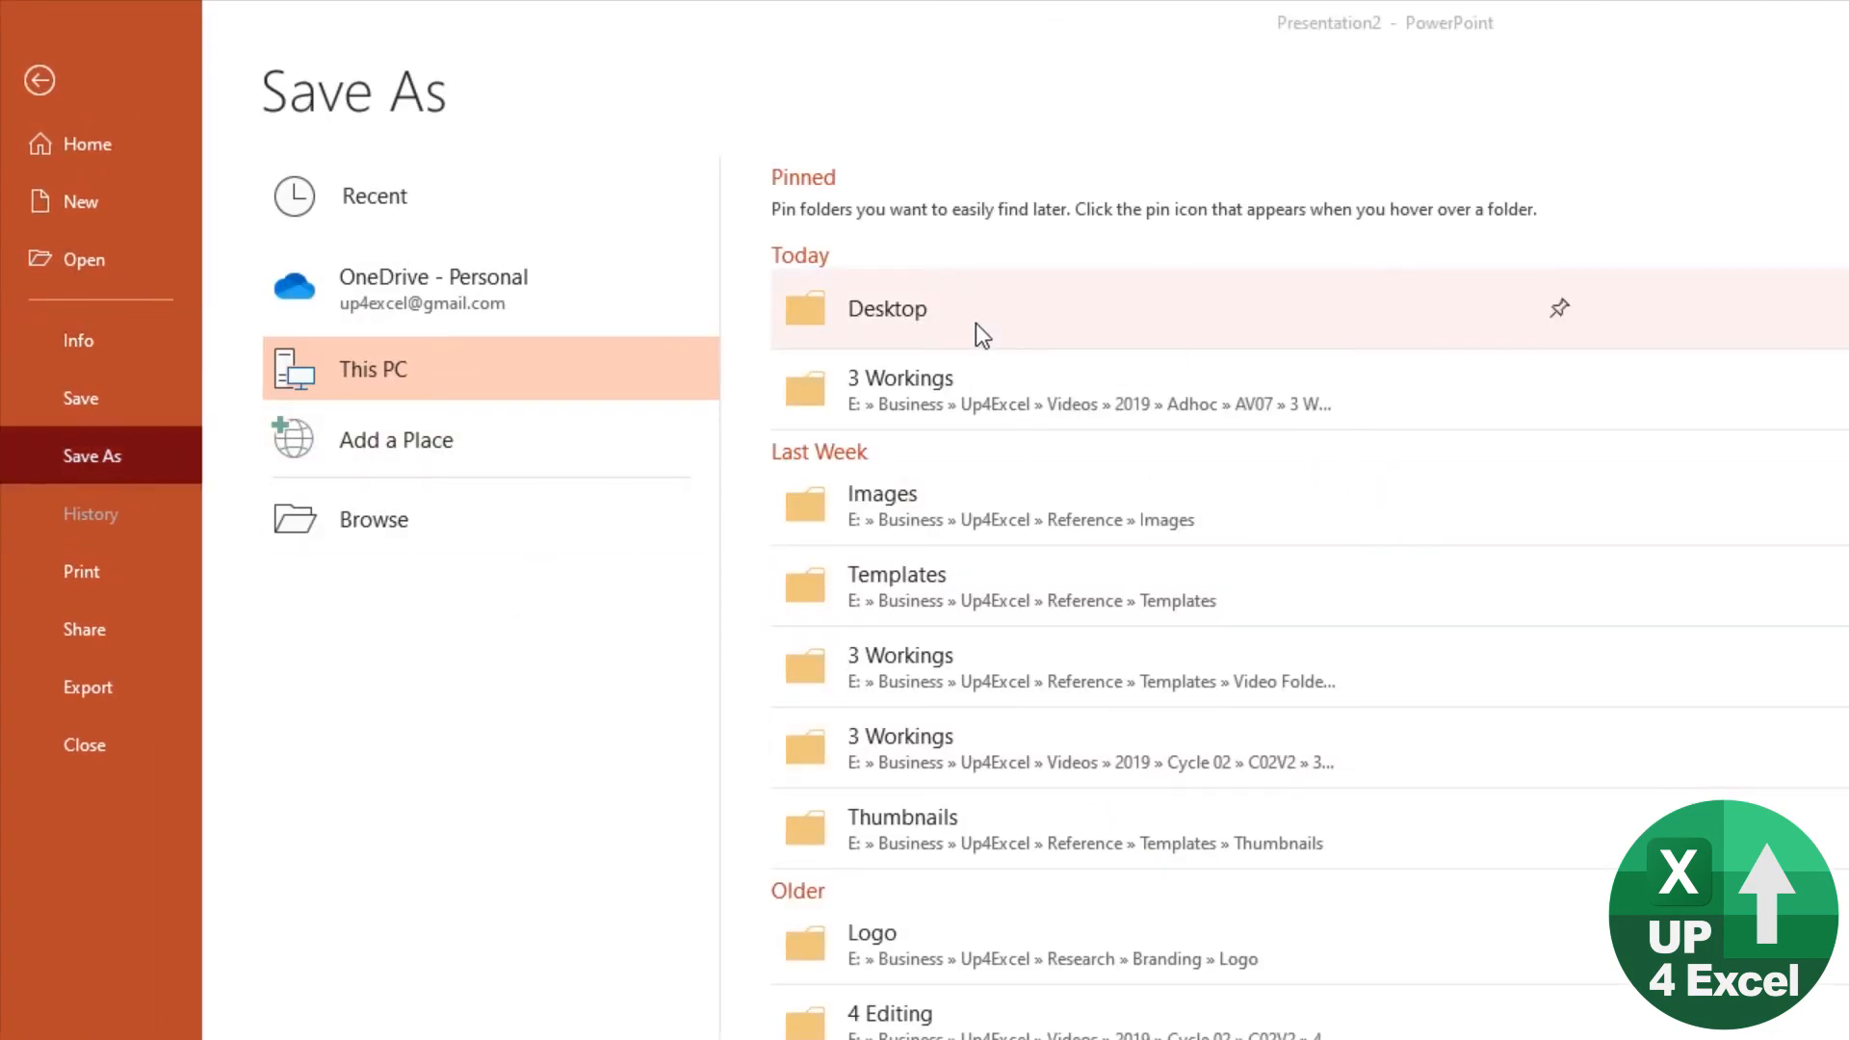
pyautogui.click(434, 618)
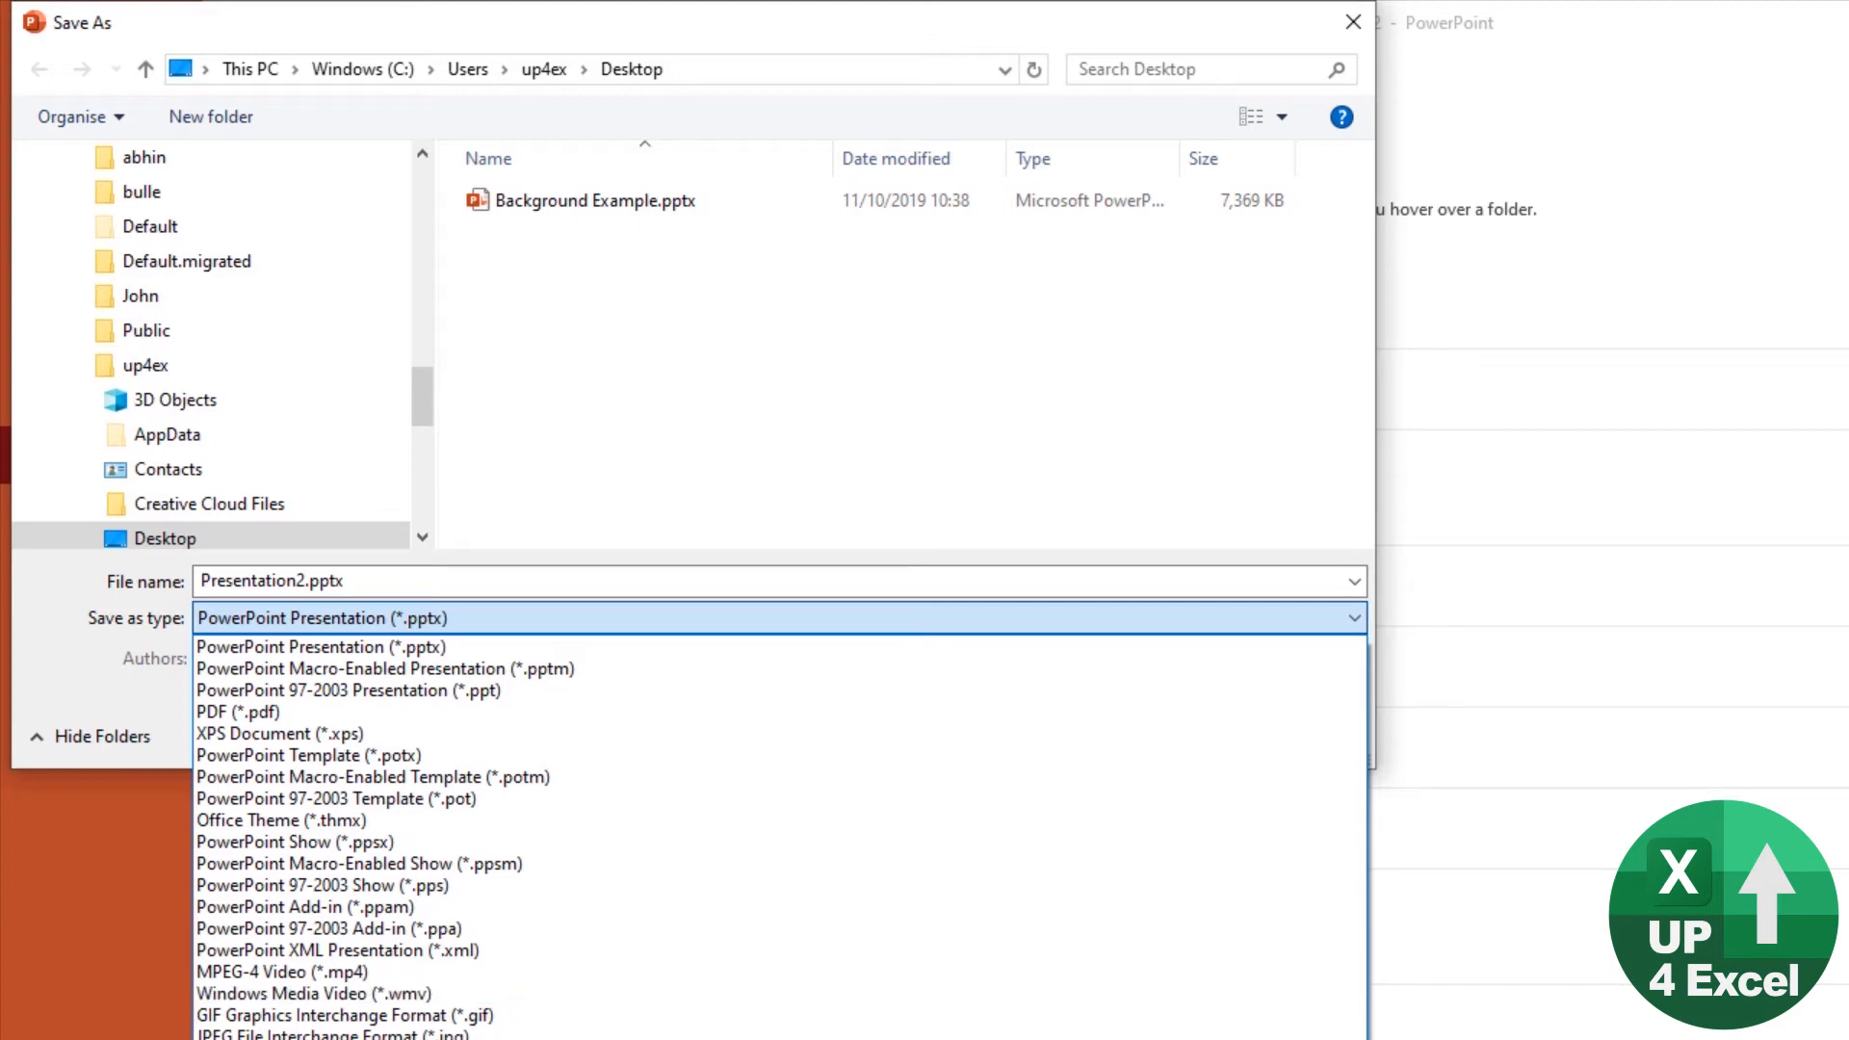
pyautogui.click(332, 1034)
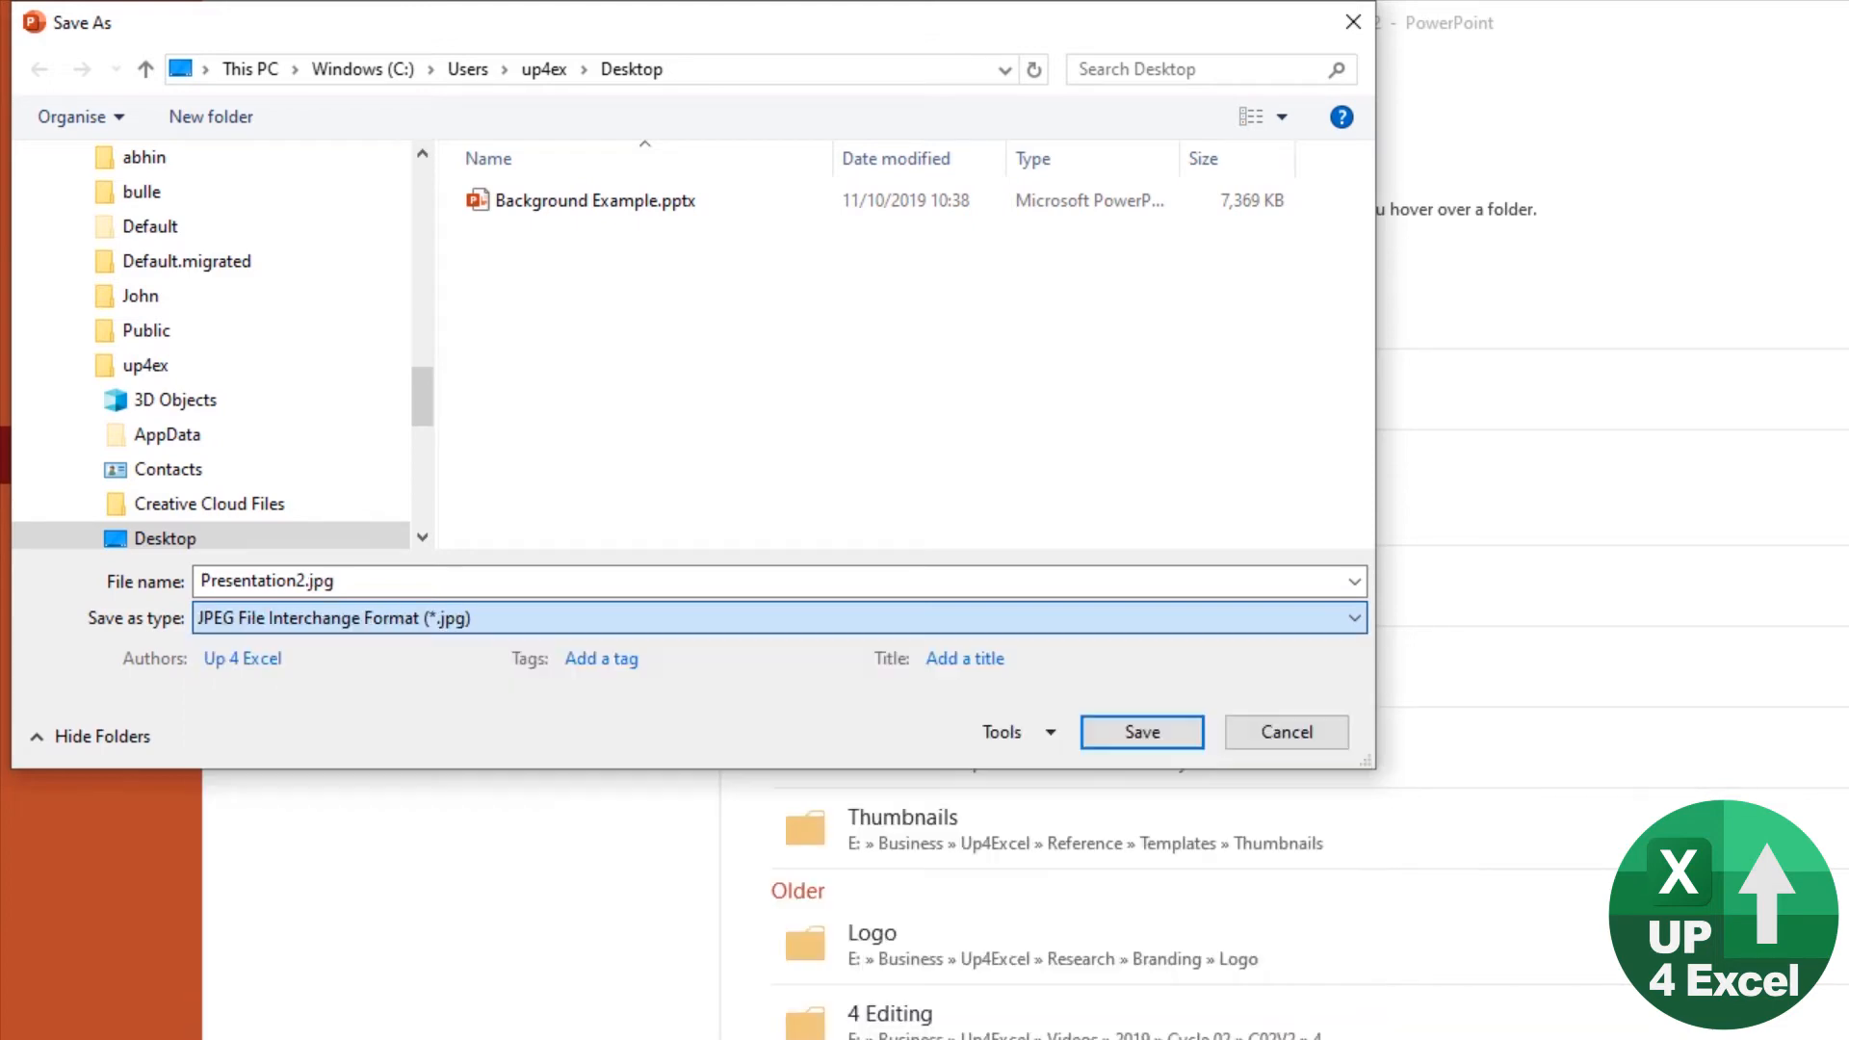
pyautogui.click(371, 581)
pyautogui.click(297, 581)
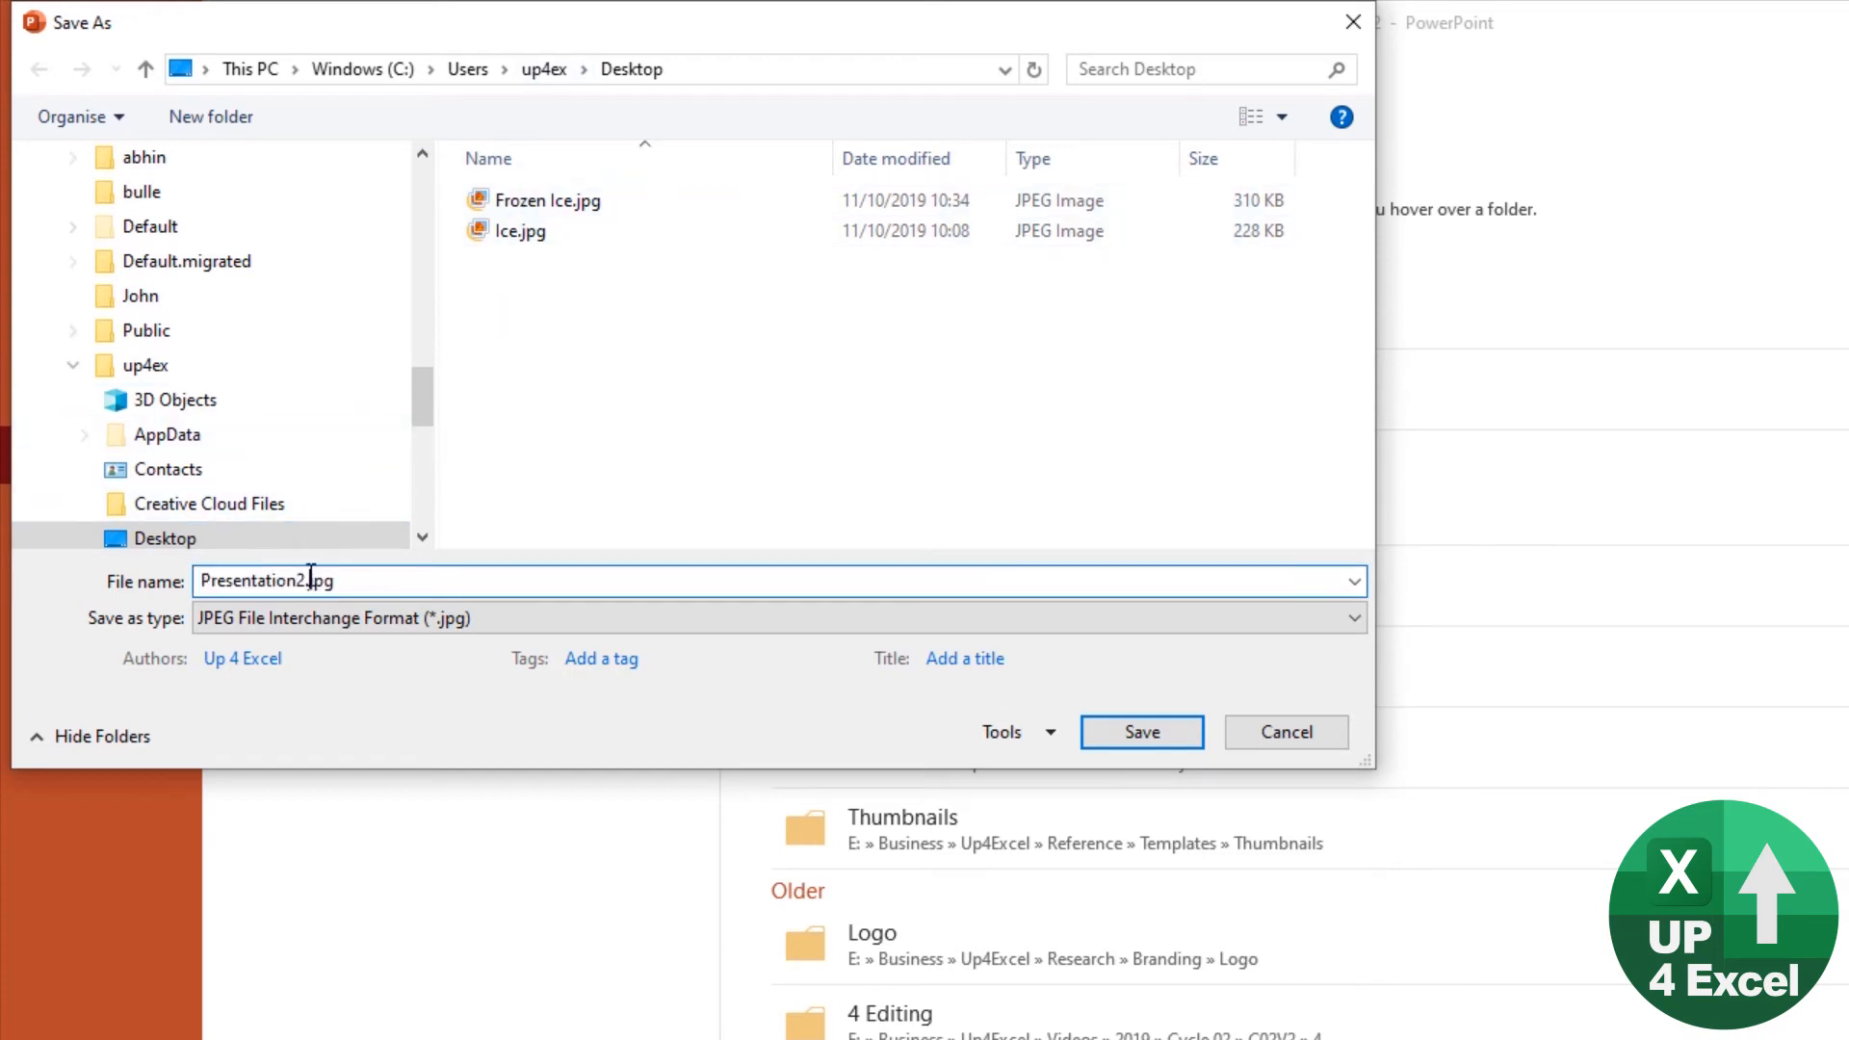
pyautogui.hotkey('shift', 'Home')
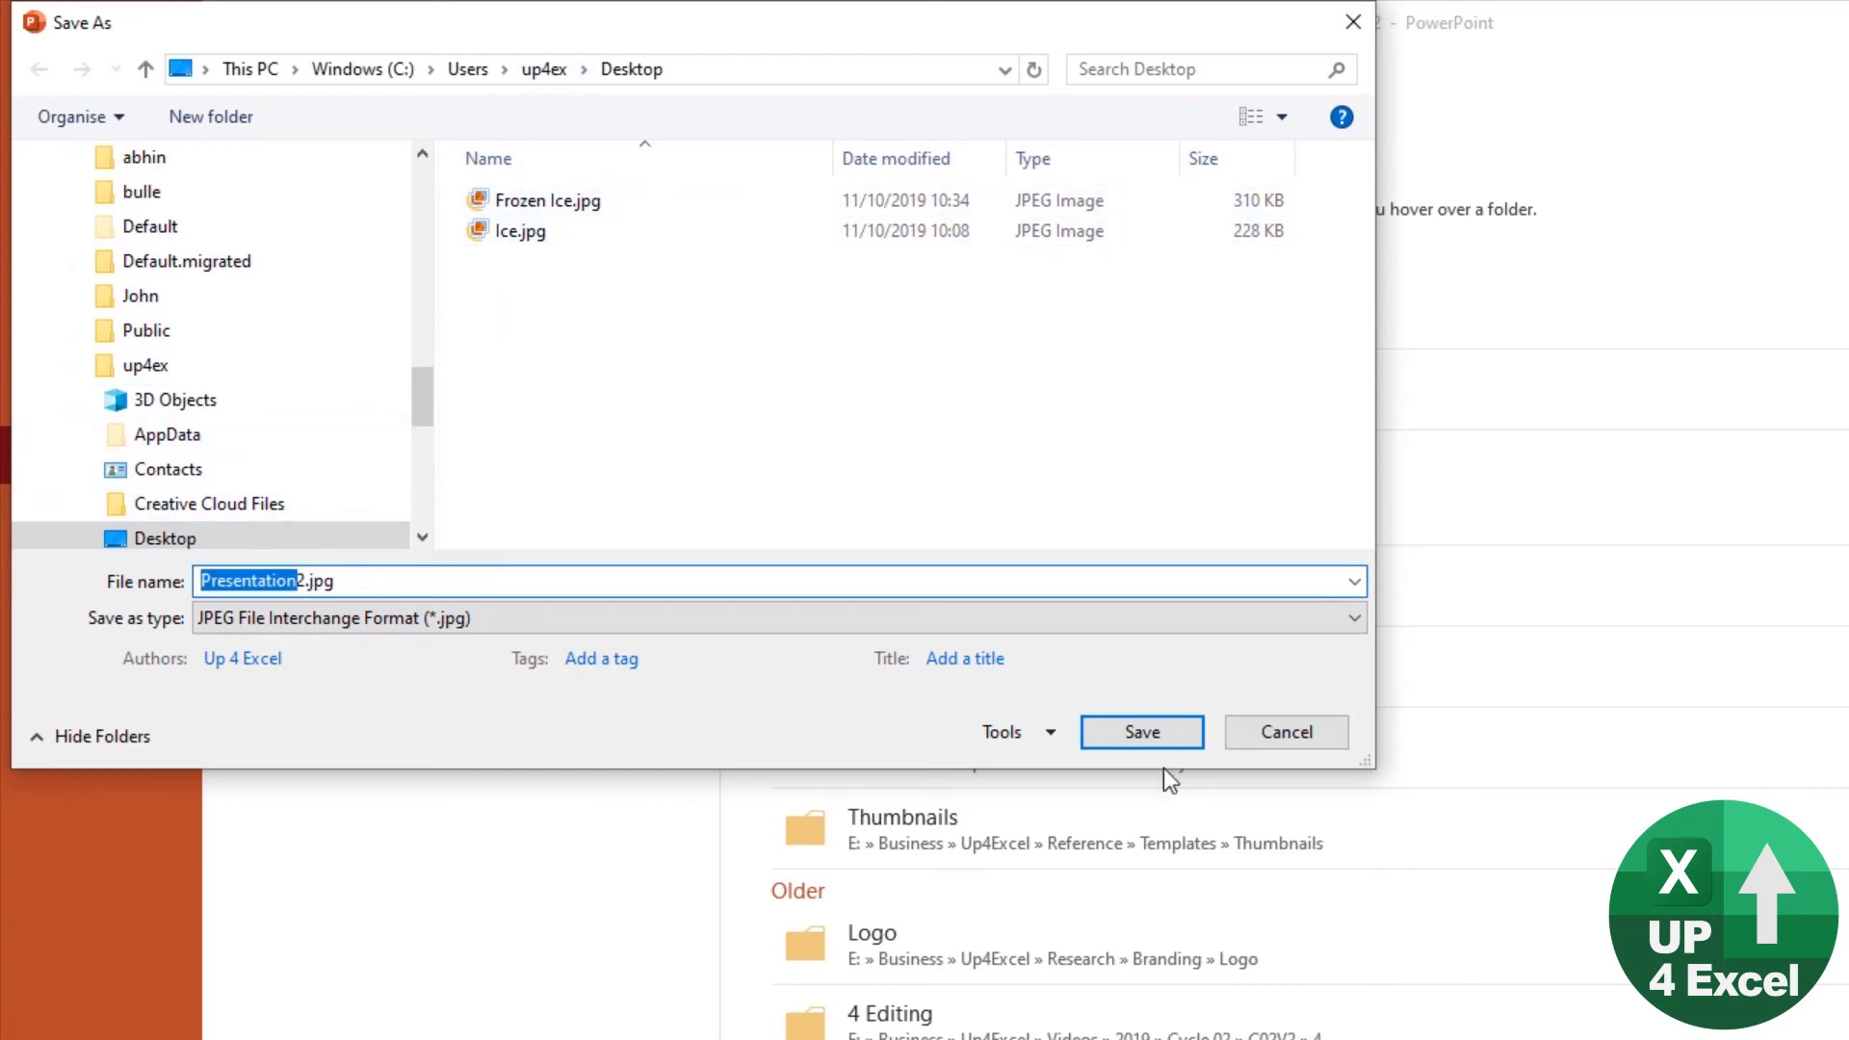
pyautogui.write('Ice')
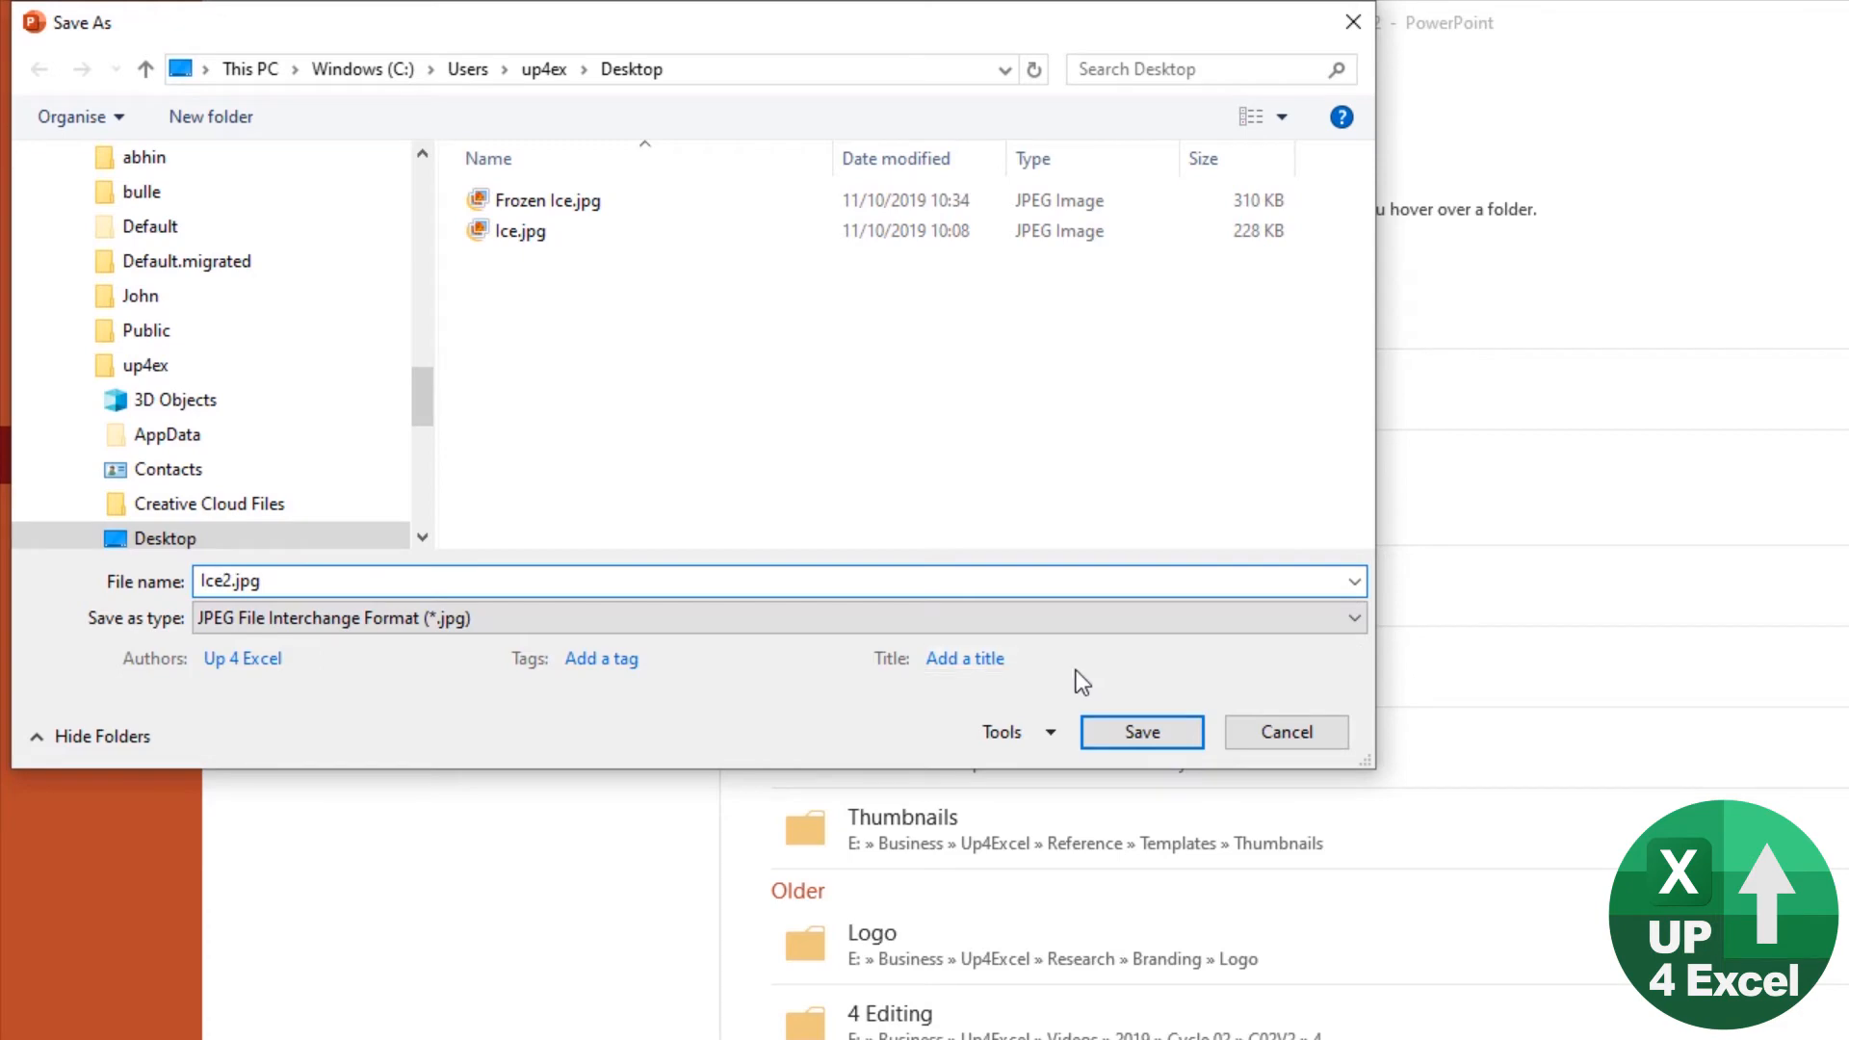
pyautogui.write(' v')
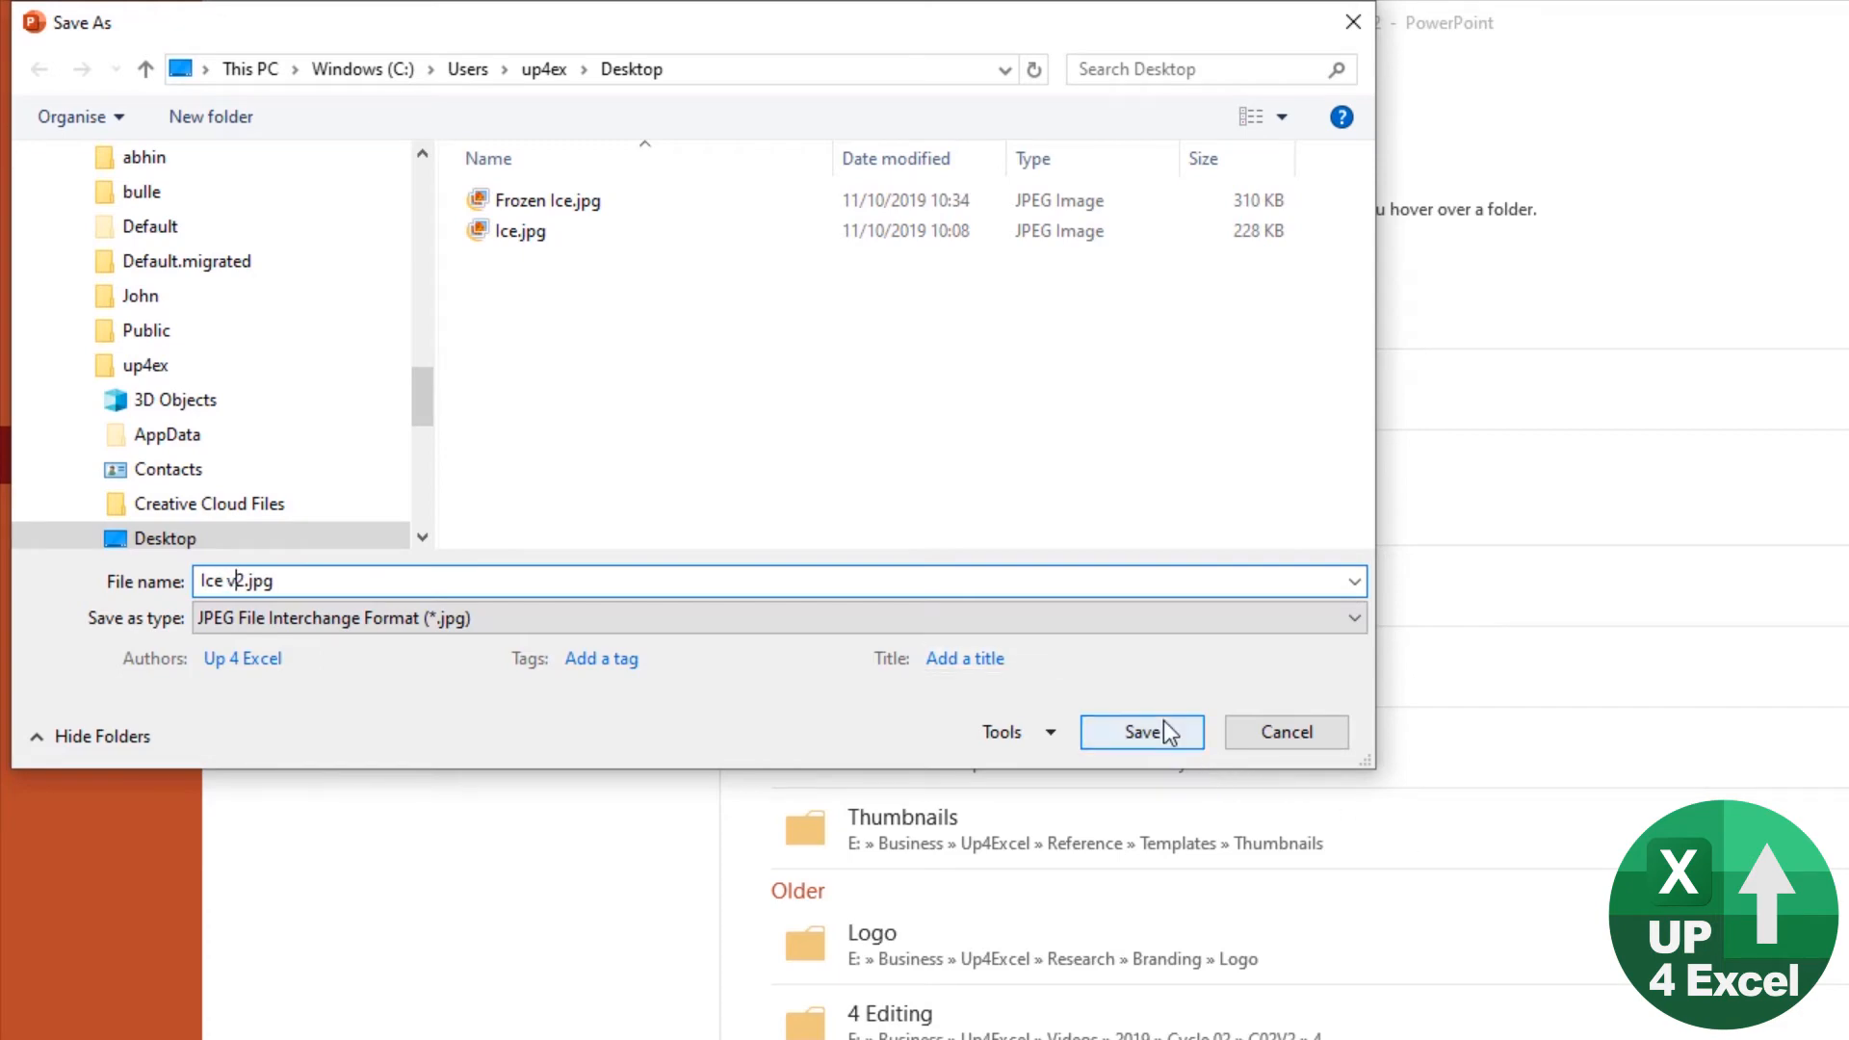
pyautogui.click(1146, 732)
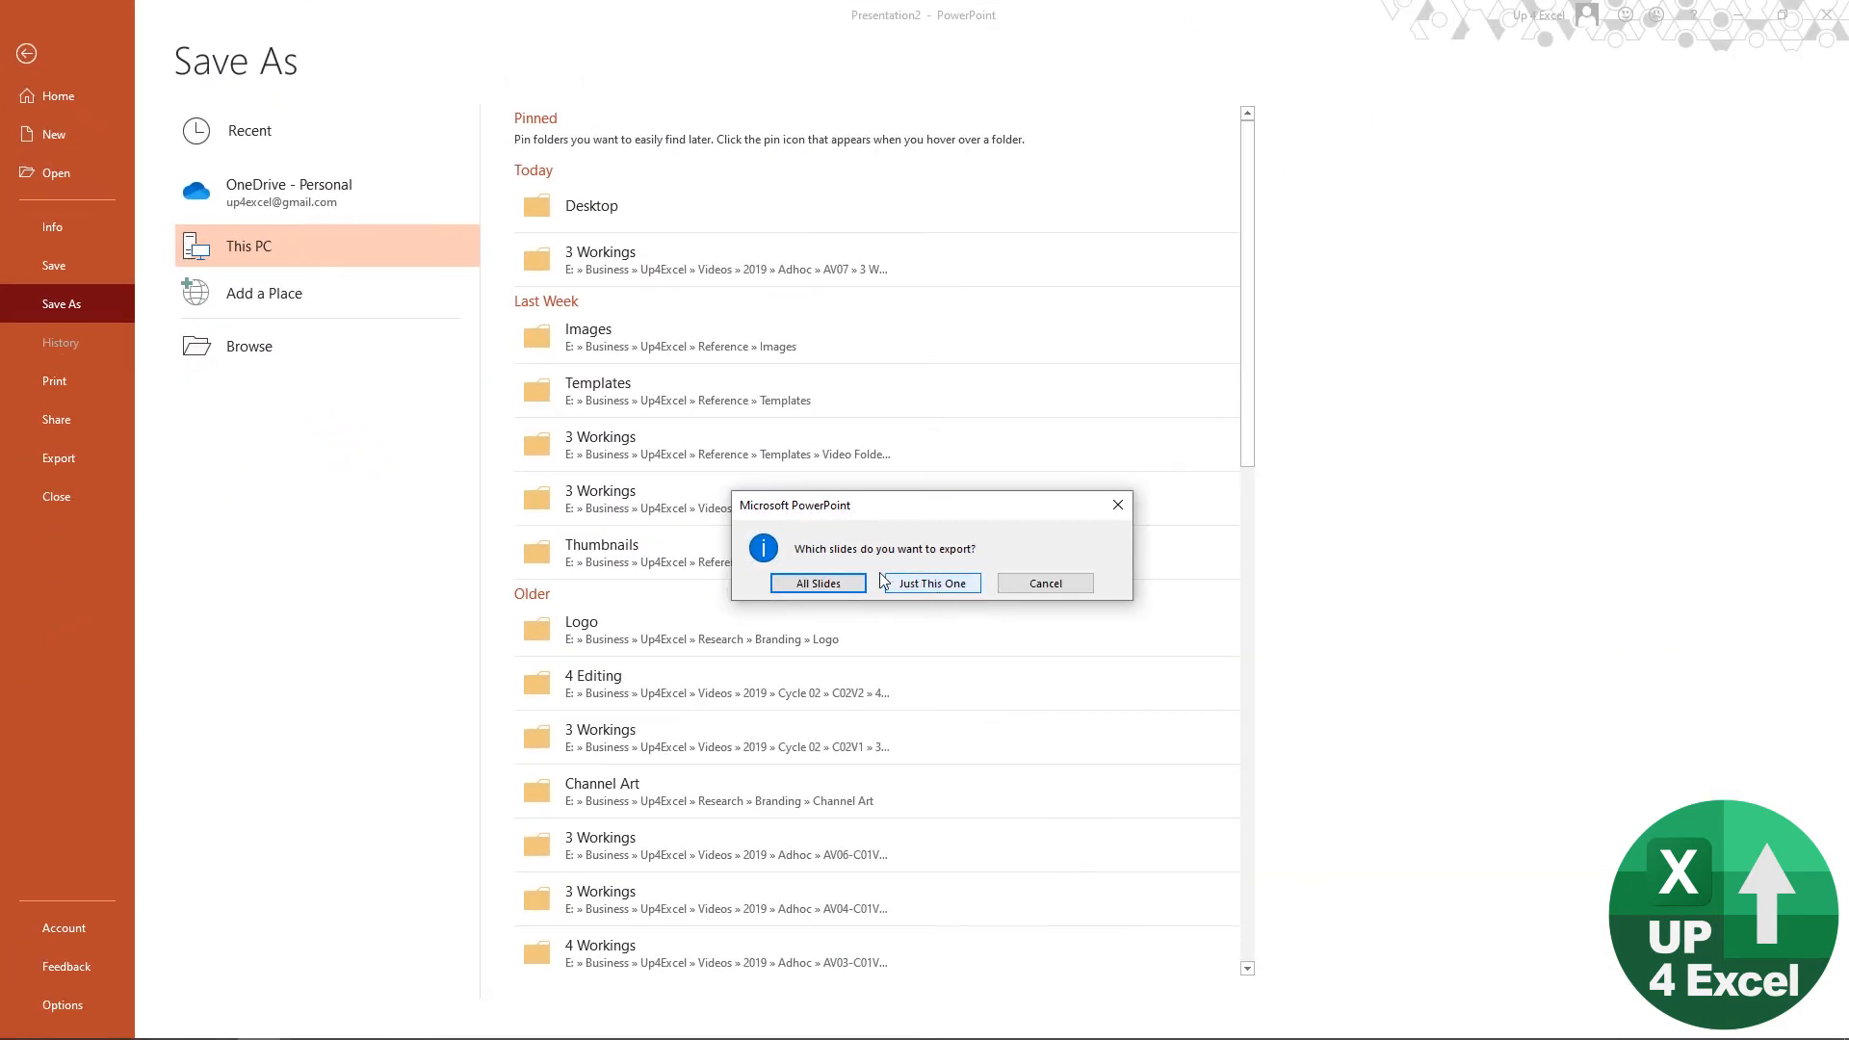
pyautogui.click(922, 583)
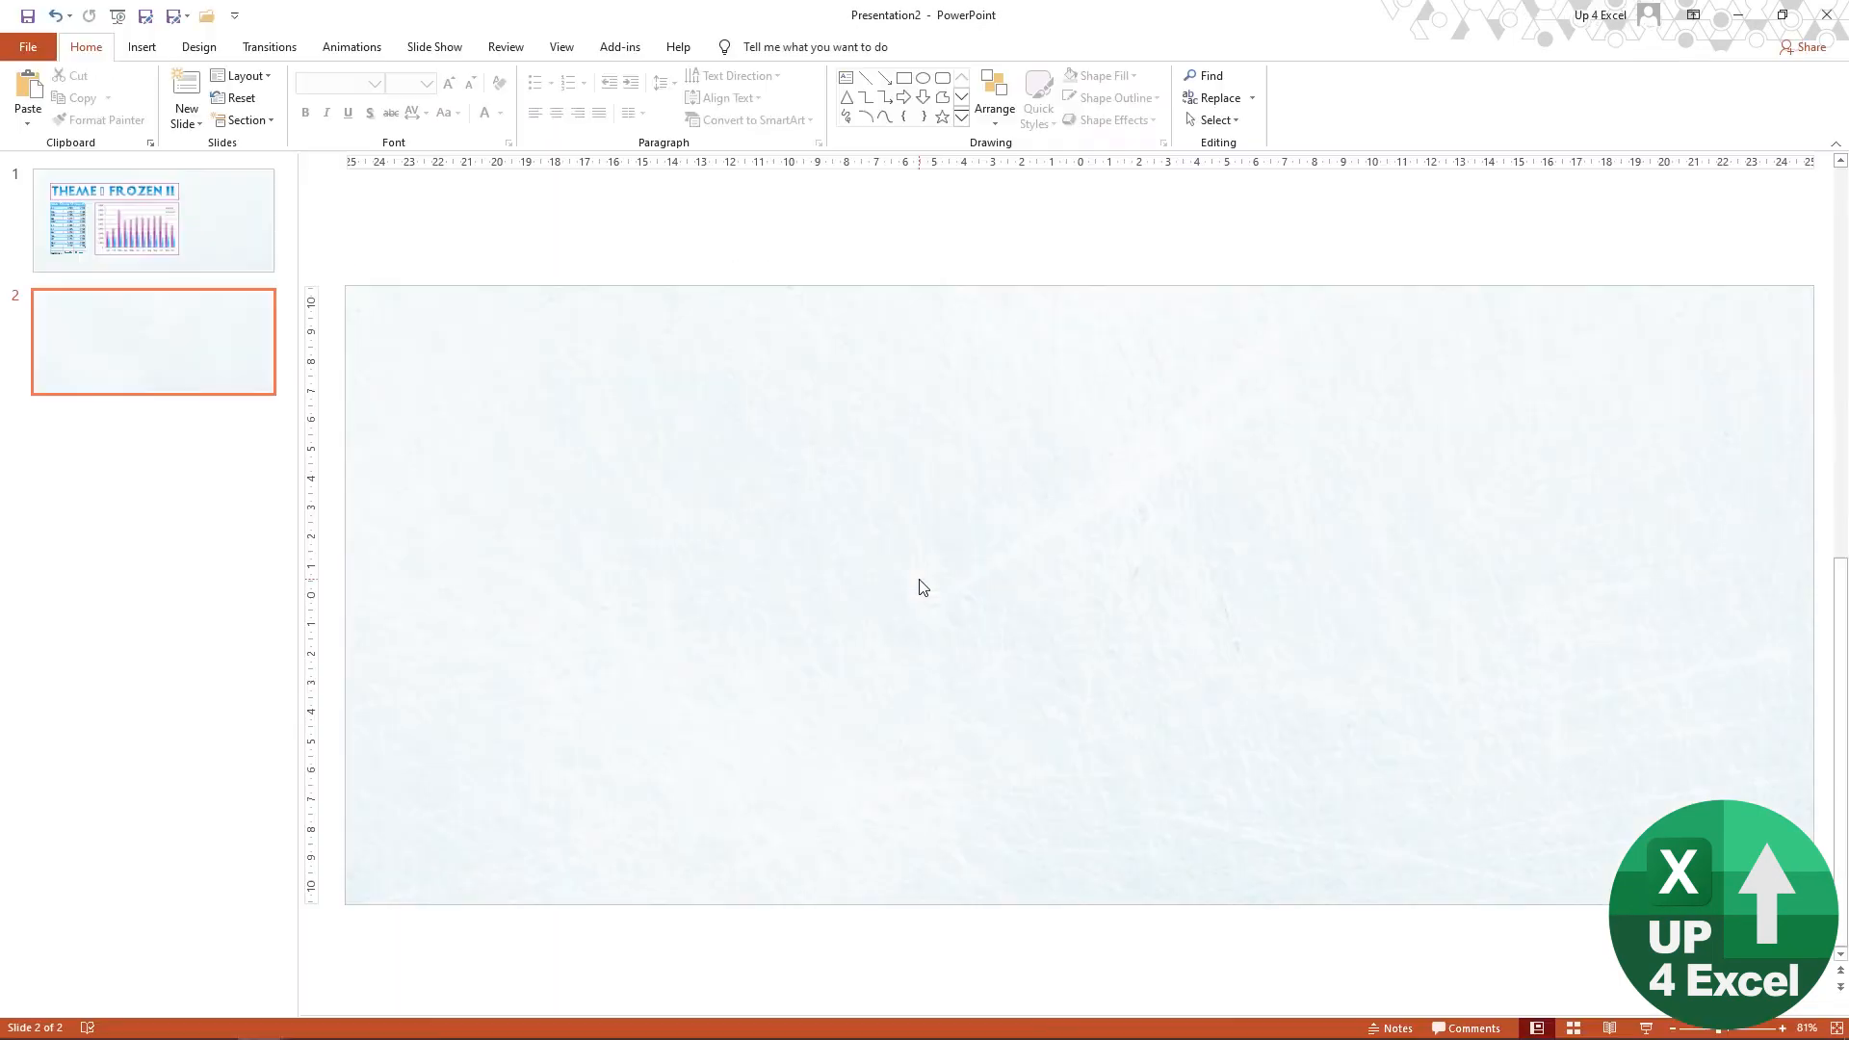
# Step: Switch to the Theme Example workbook in Excel and set Ice v2.jpg from the Desktop as the Example sheet's background
pyautogui.hotkey('alt', 'Tab')
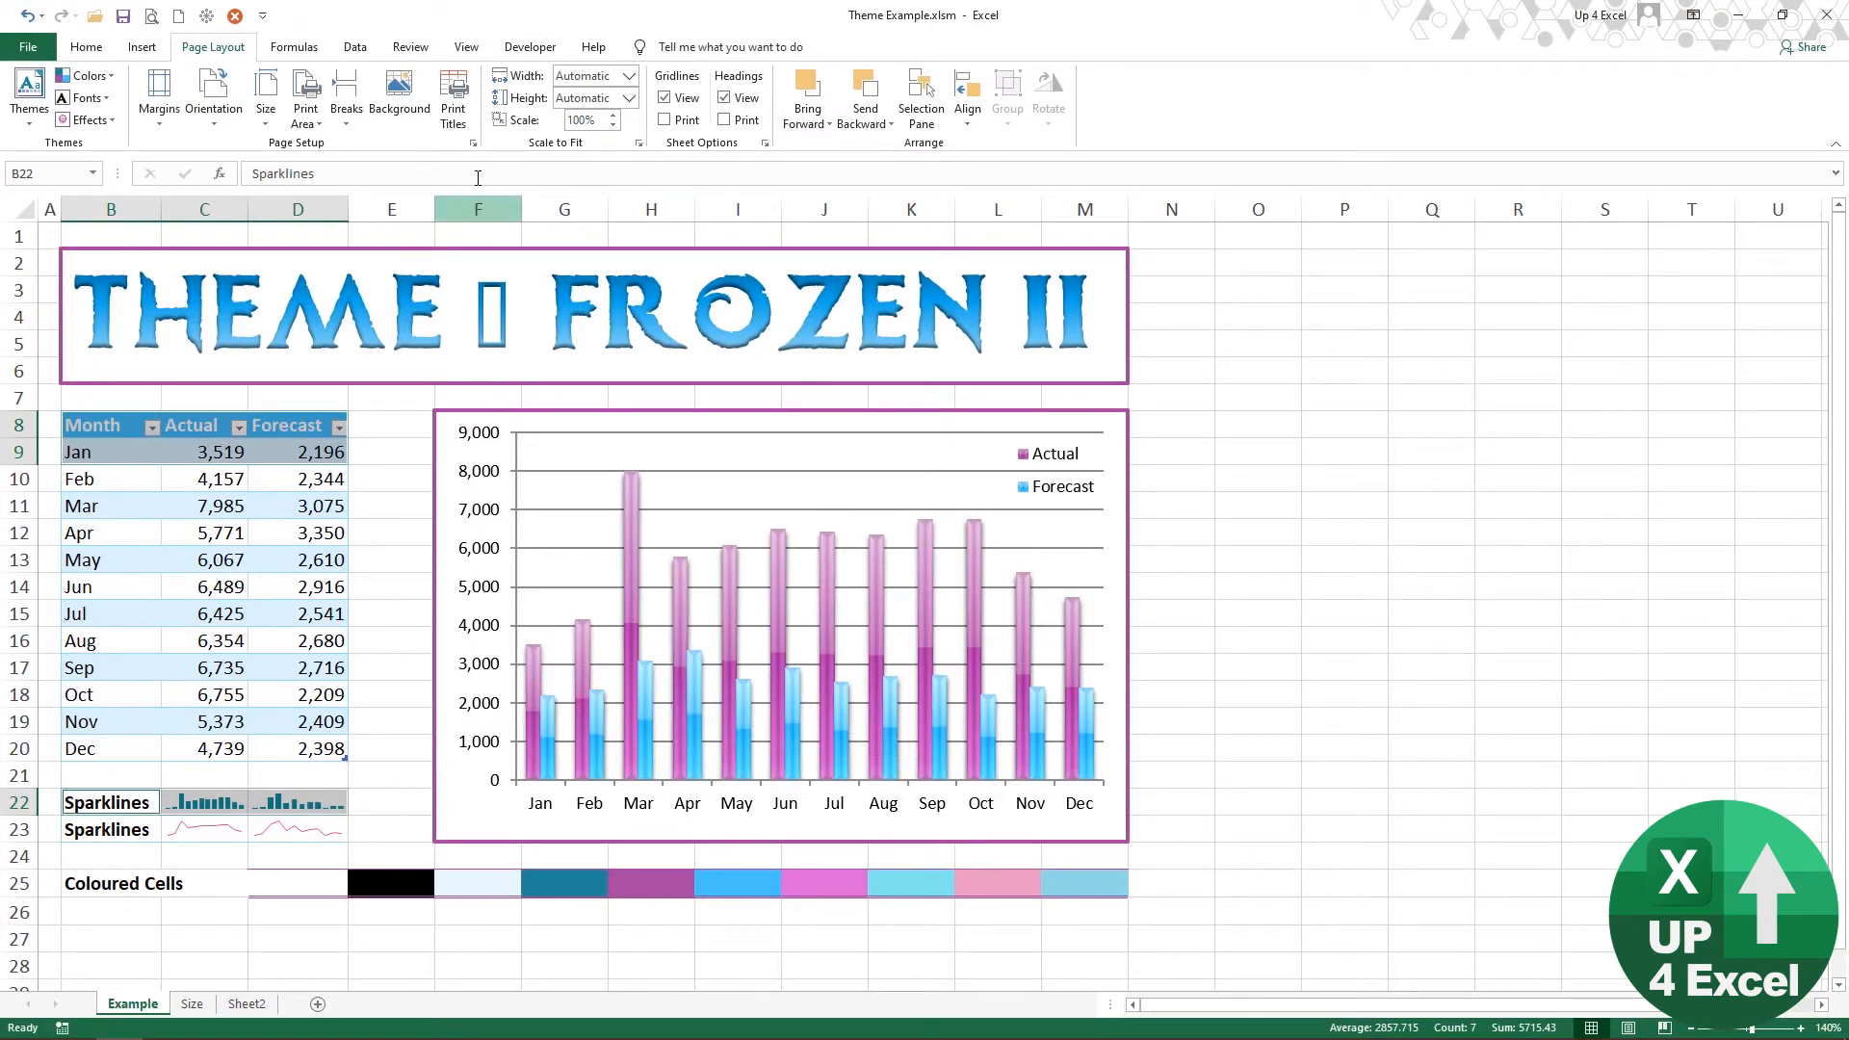
pyautogui.click(397, 113)
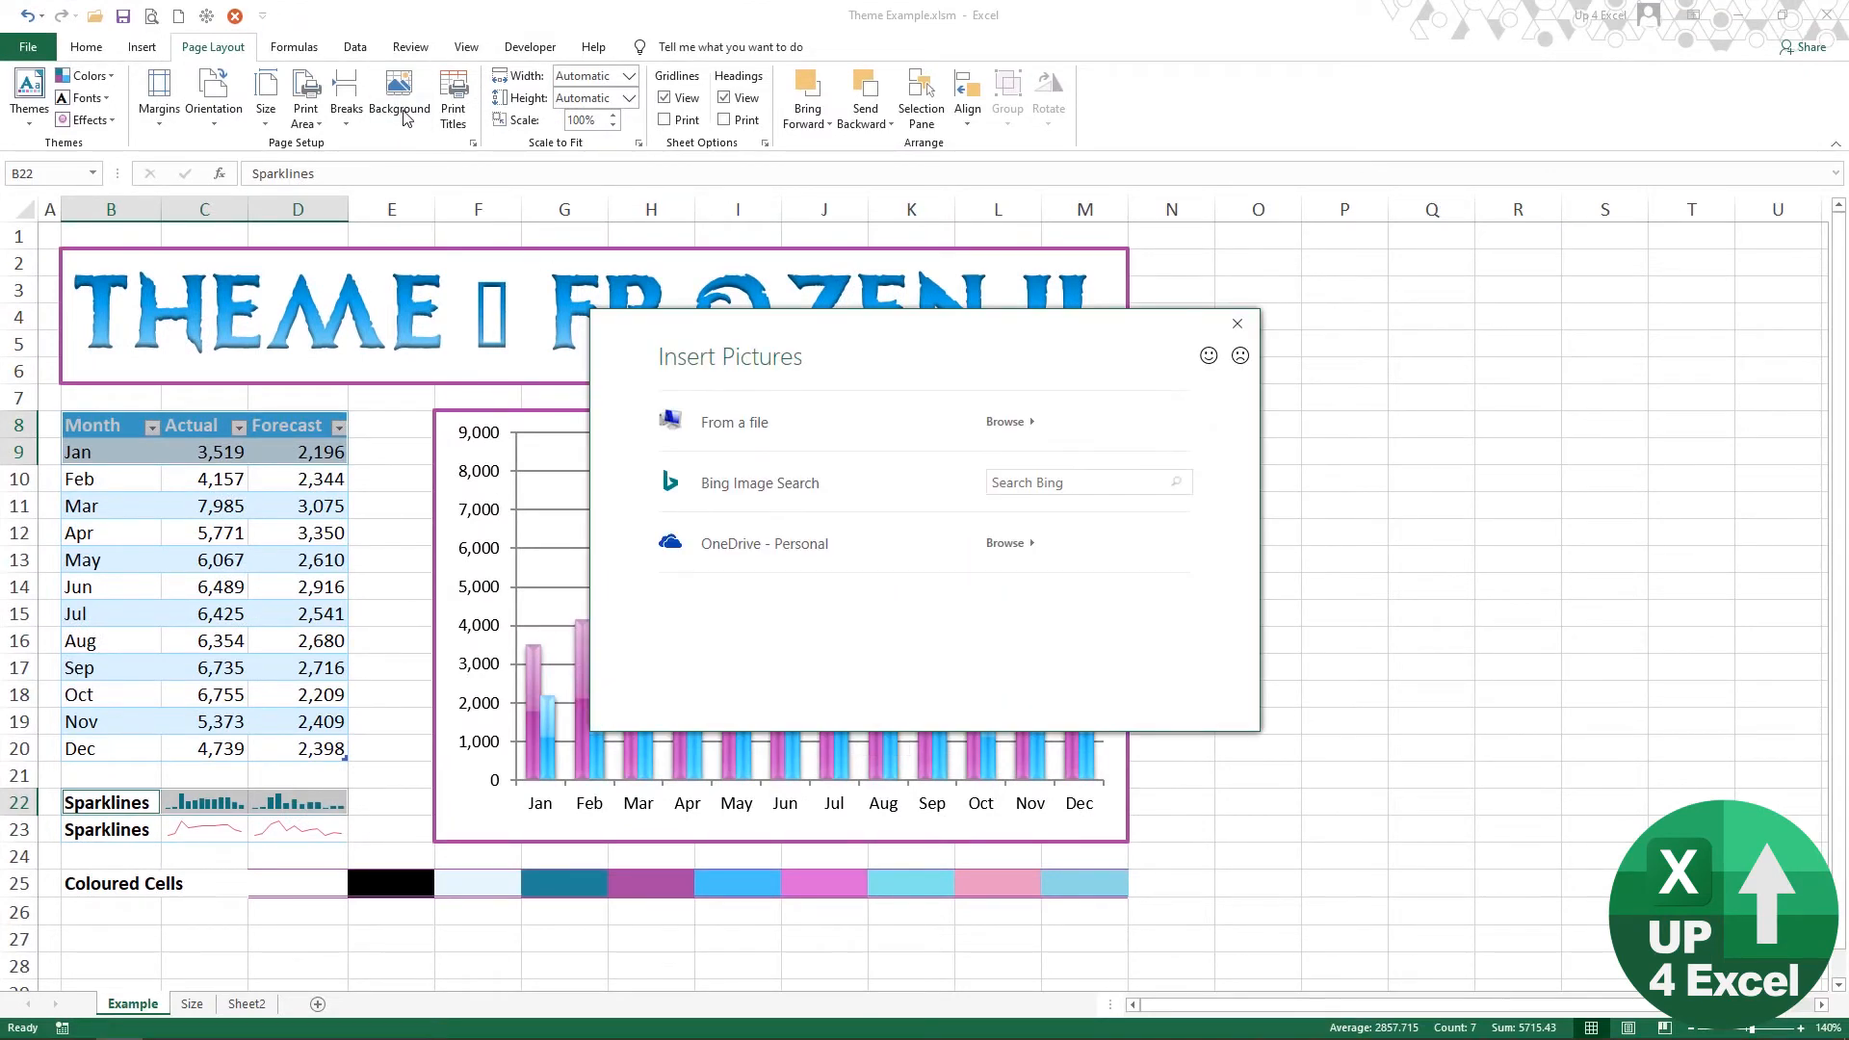
pyautogui.click(743, 424)
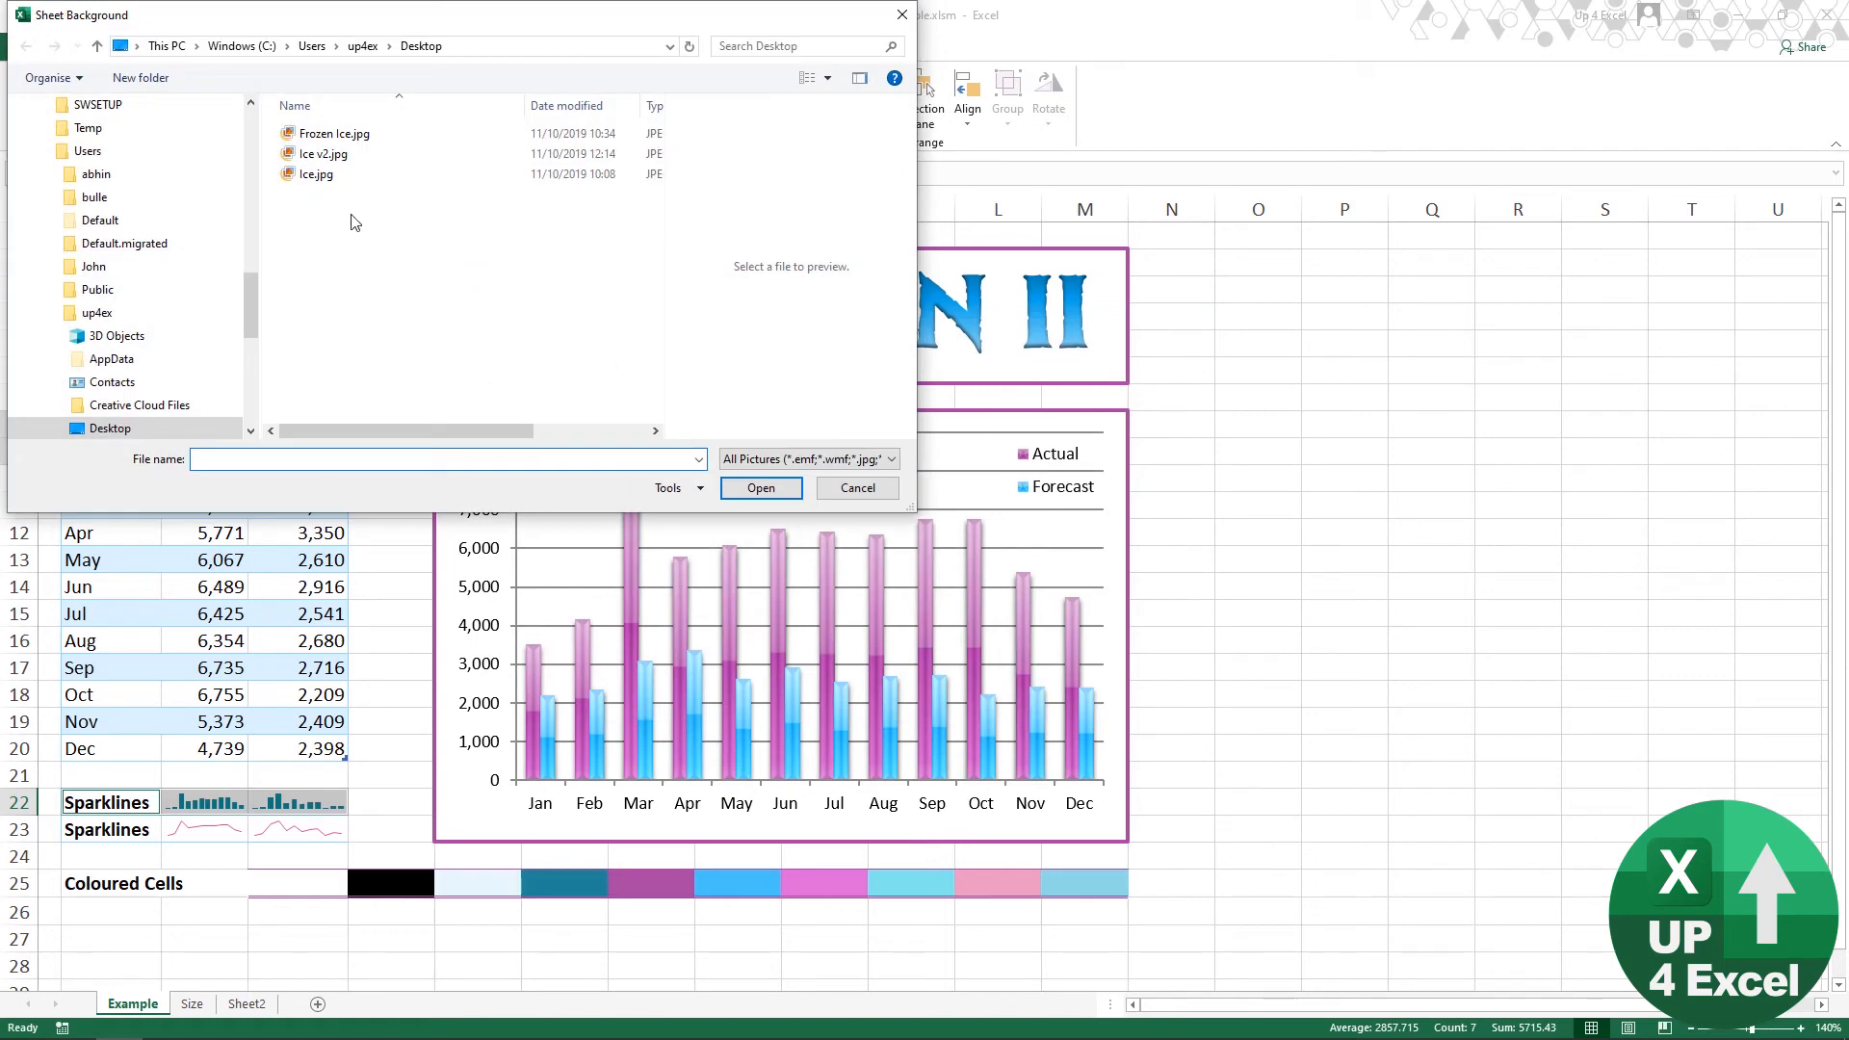
pyautogui.click(324, 155)
pyautogui.click(784, 489)
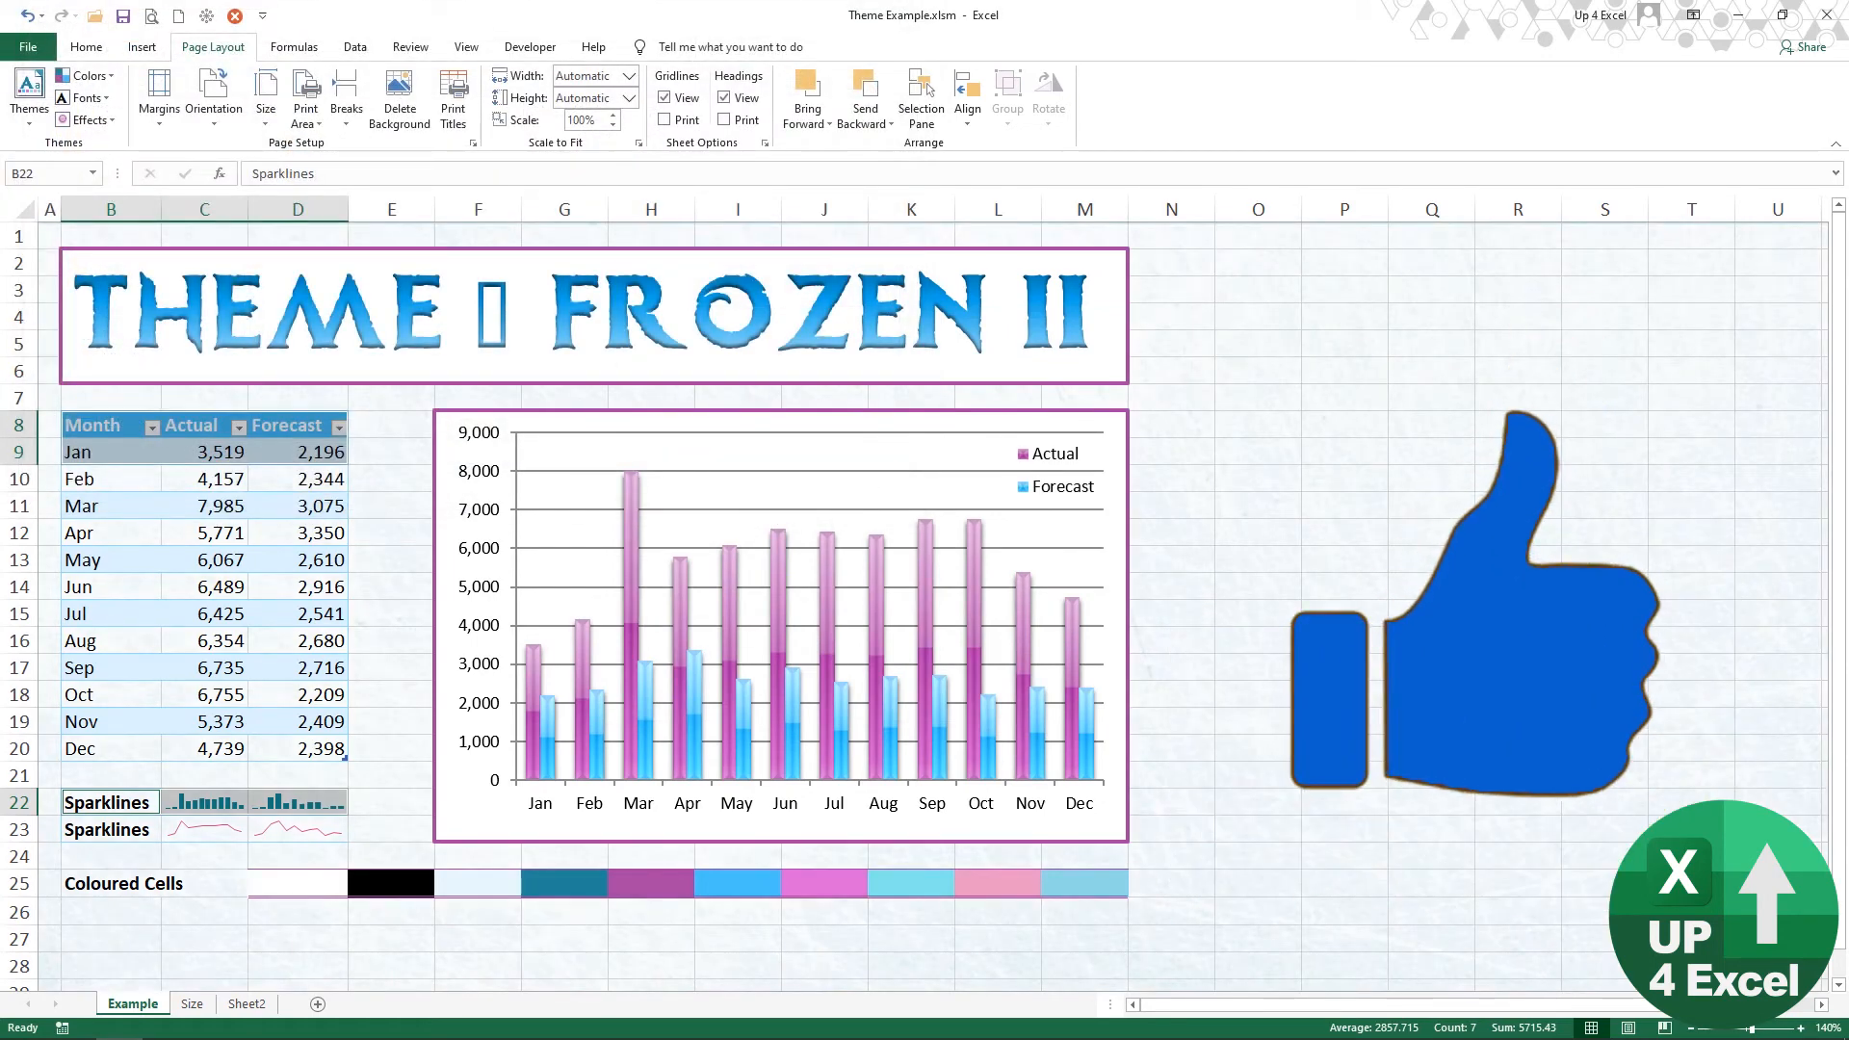
pyautogui.click(1446, 584)
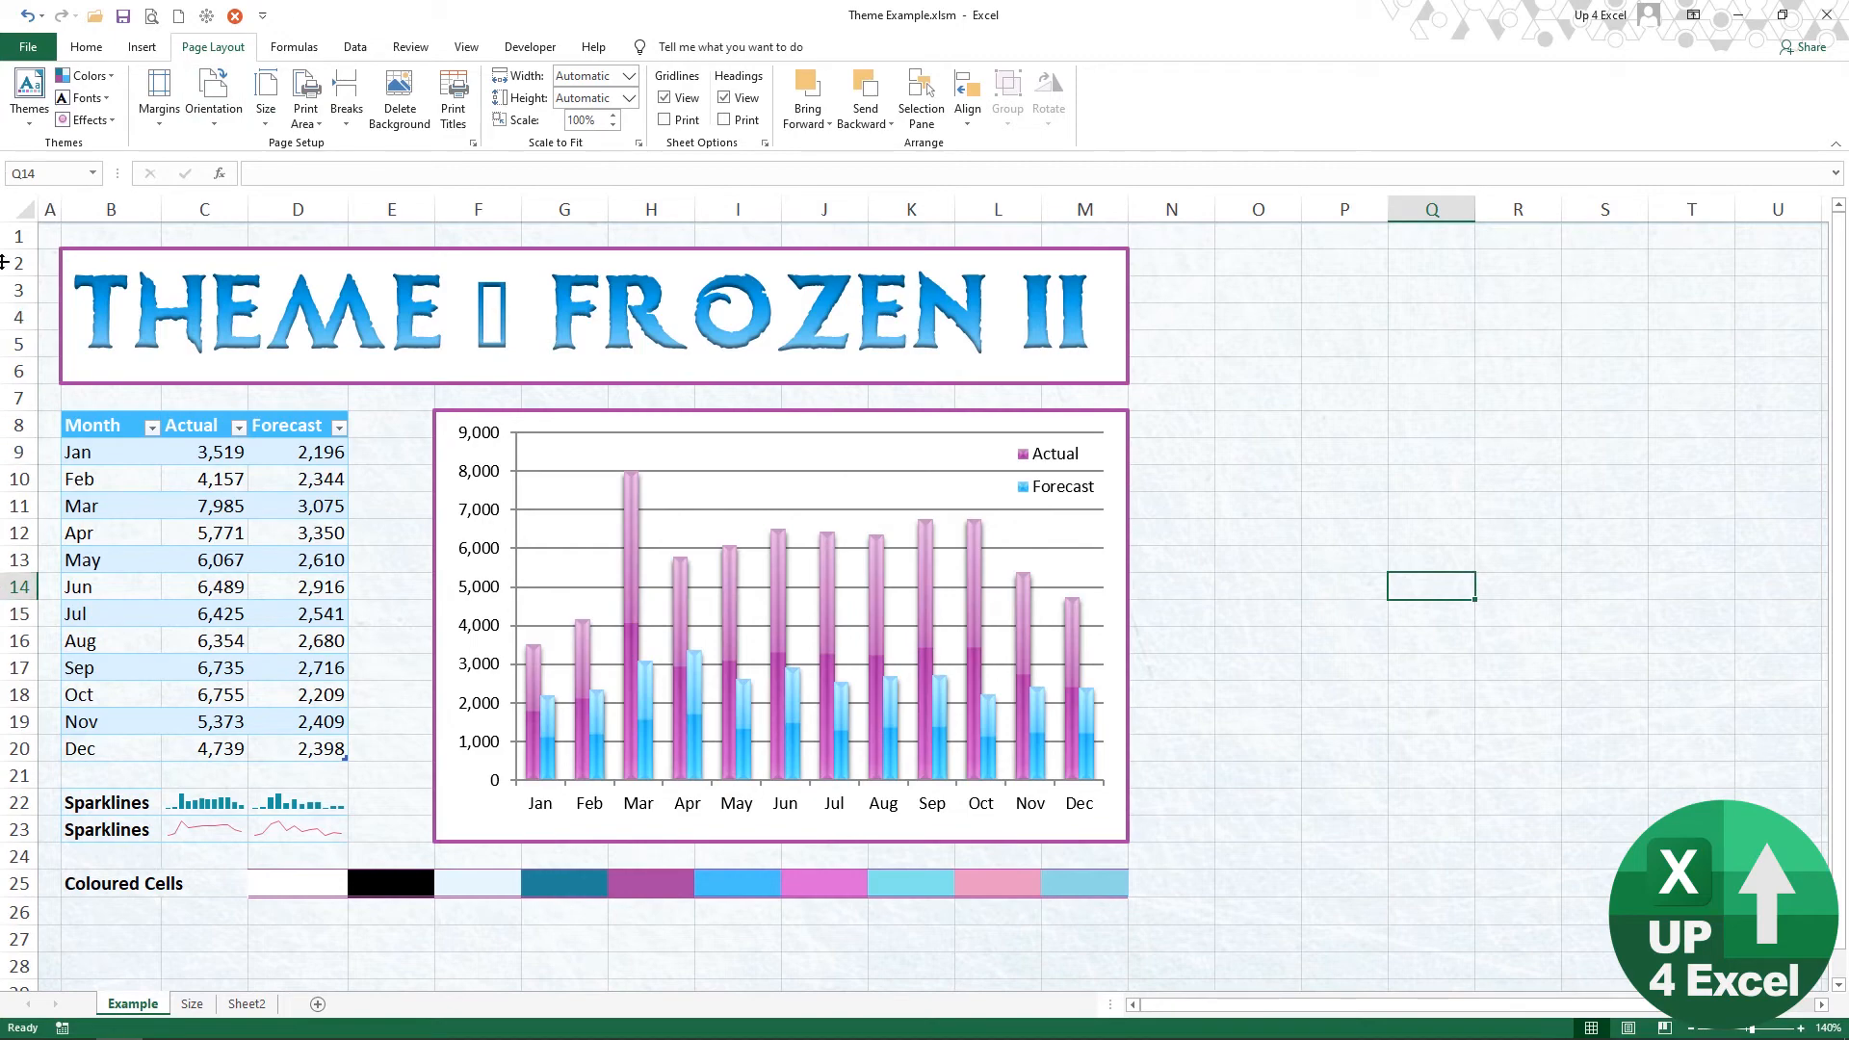
# Step: Set the Office Theme to Colorful in the general Excel options
pyautogui.click(34, 49)
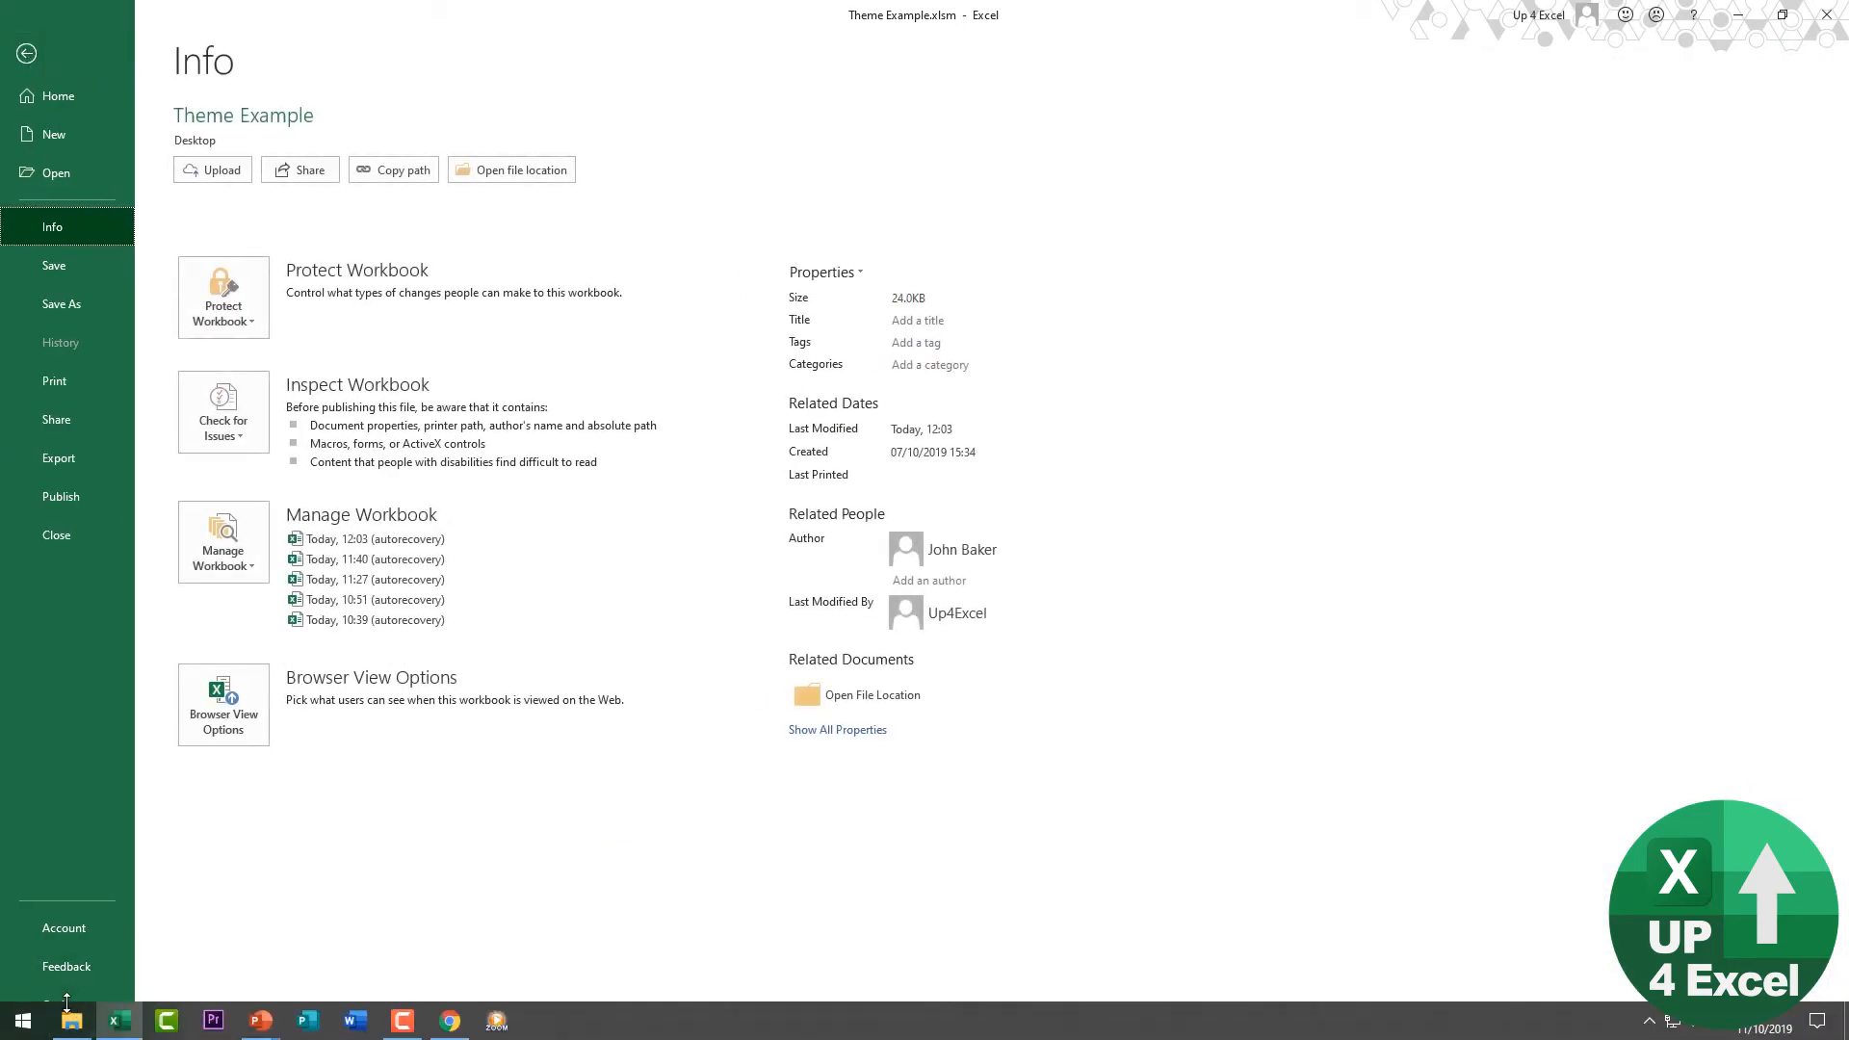
pyautogui.click(67, 1002)
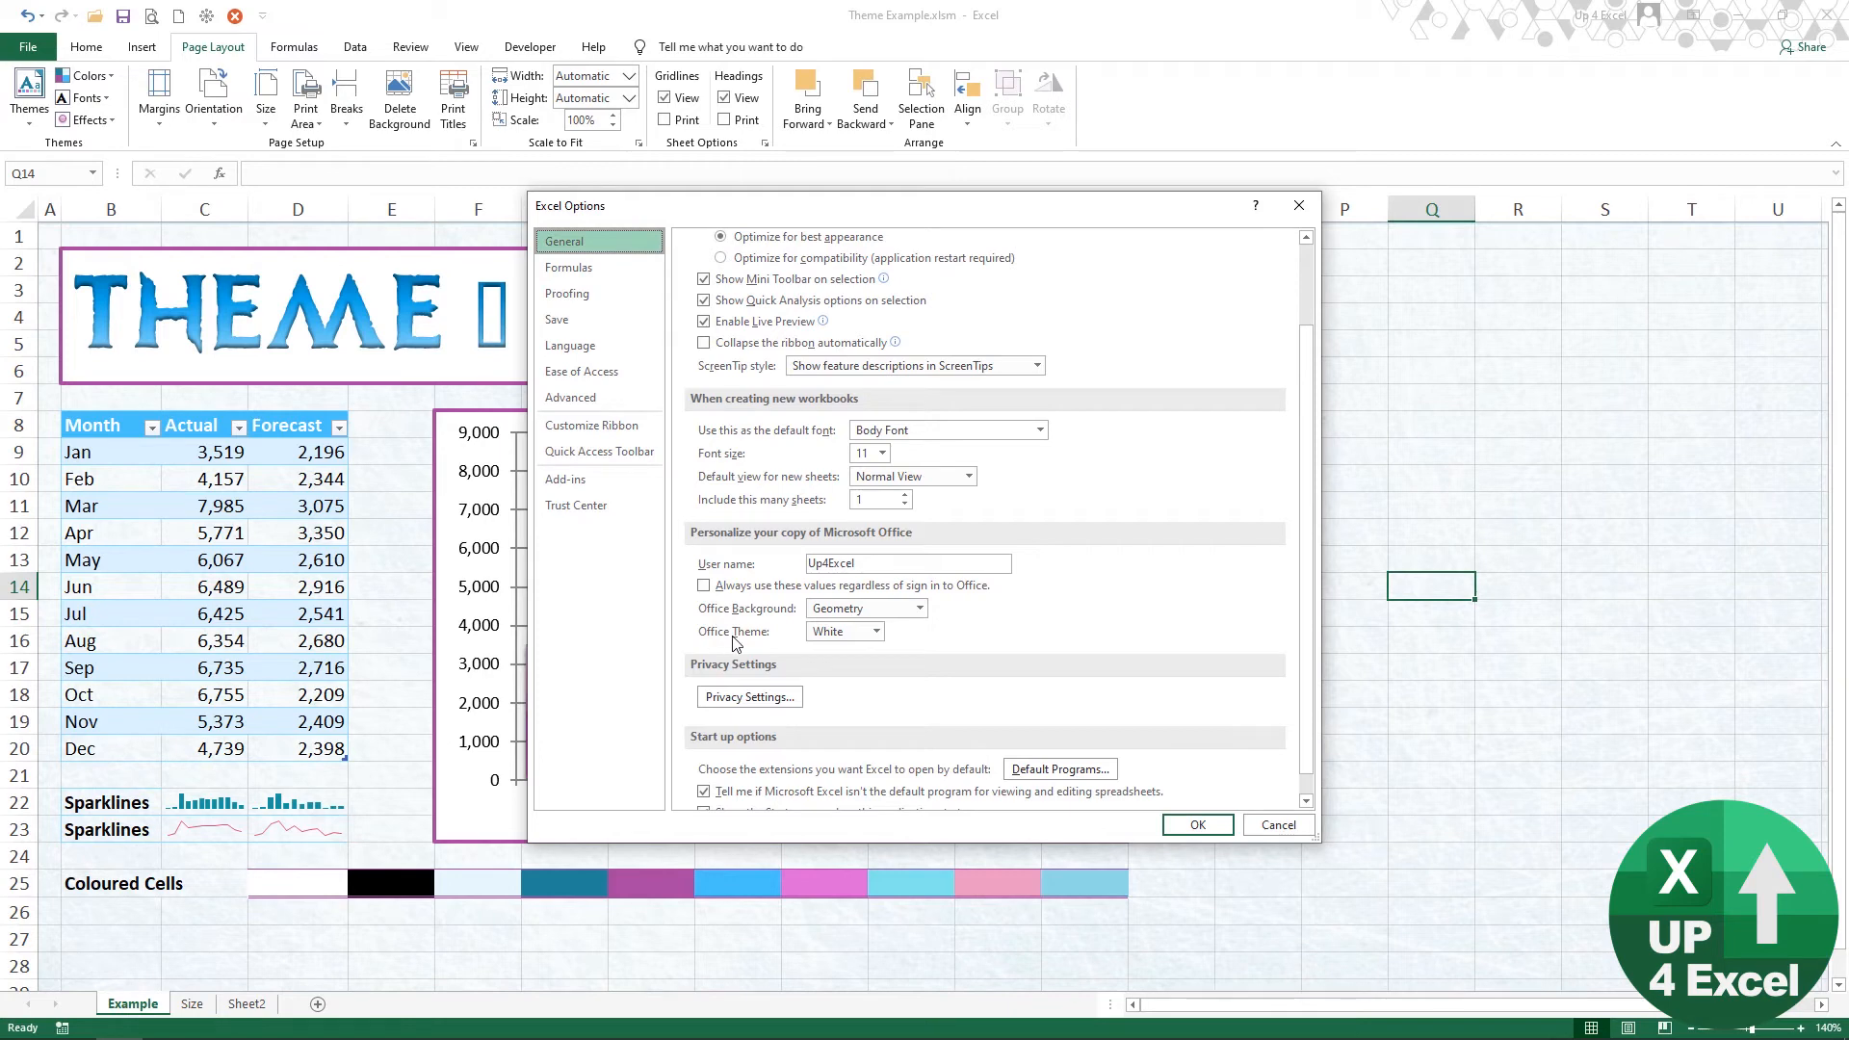
pyautogui.click(876, 631)
pyautogui.click(868, 649)
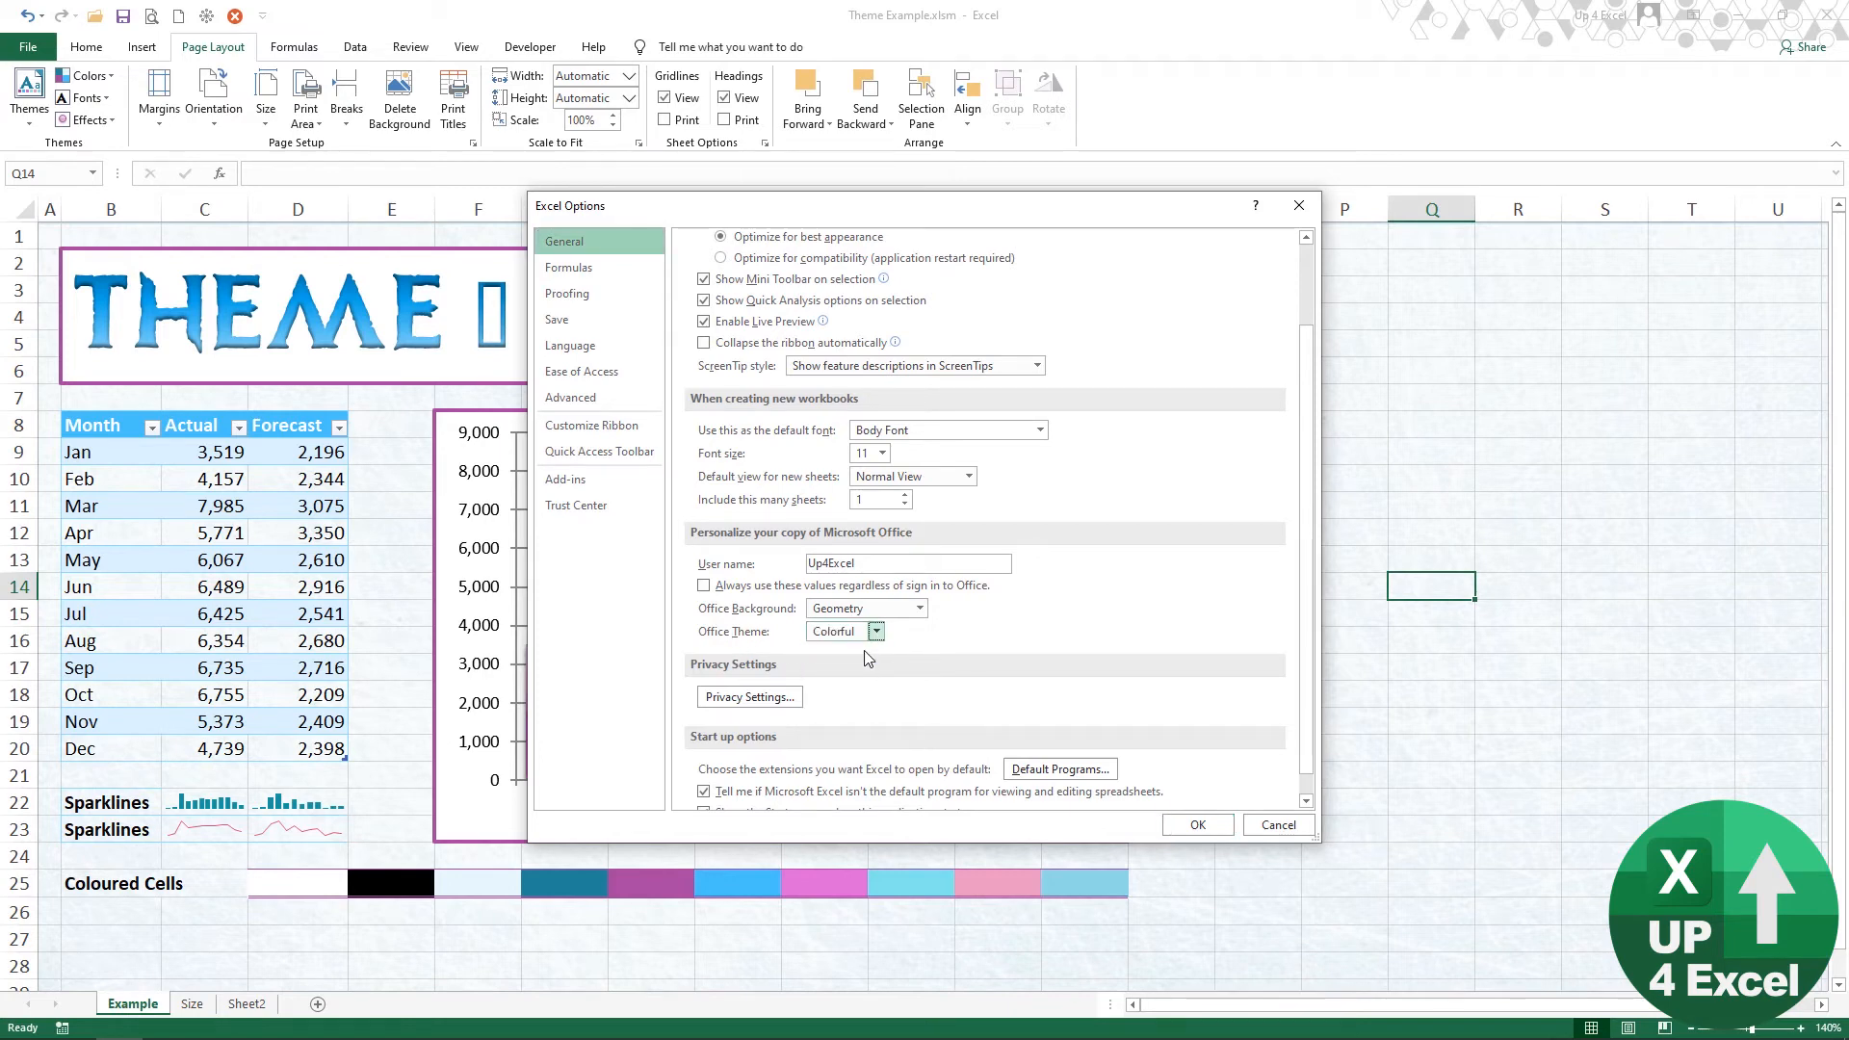
pyautogui.click(1197, 826)
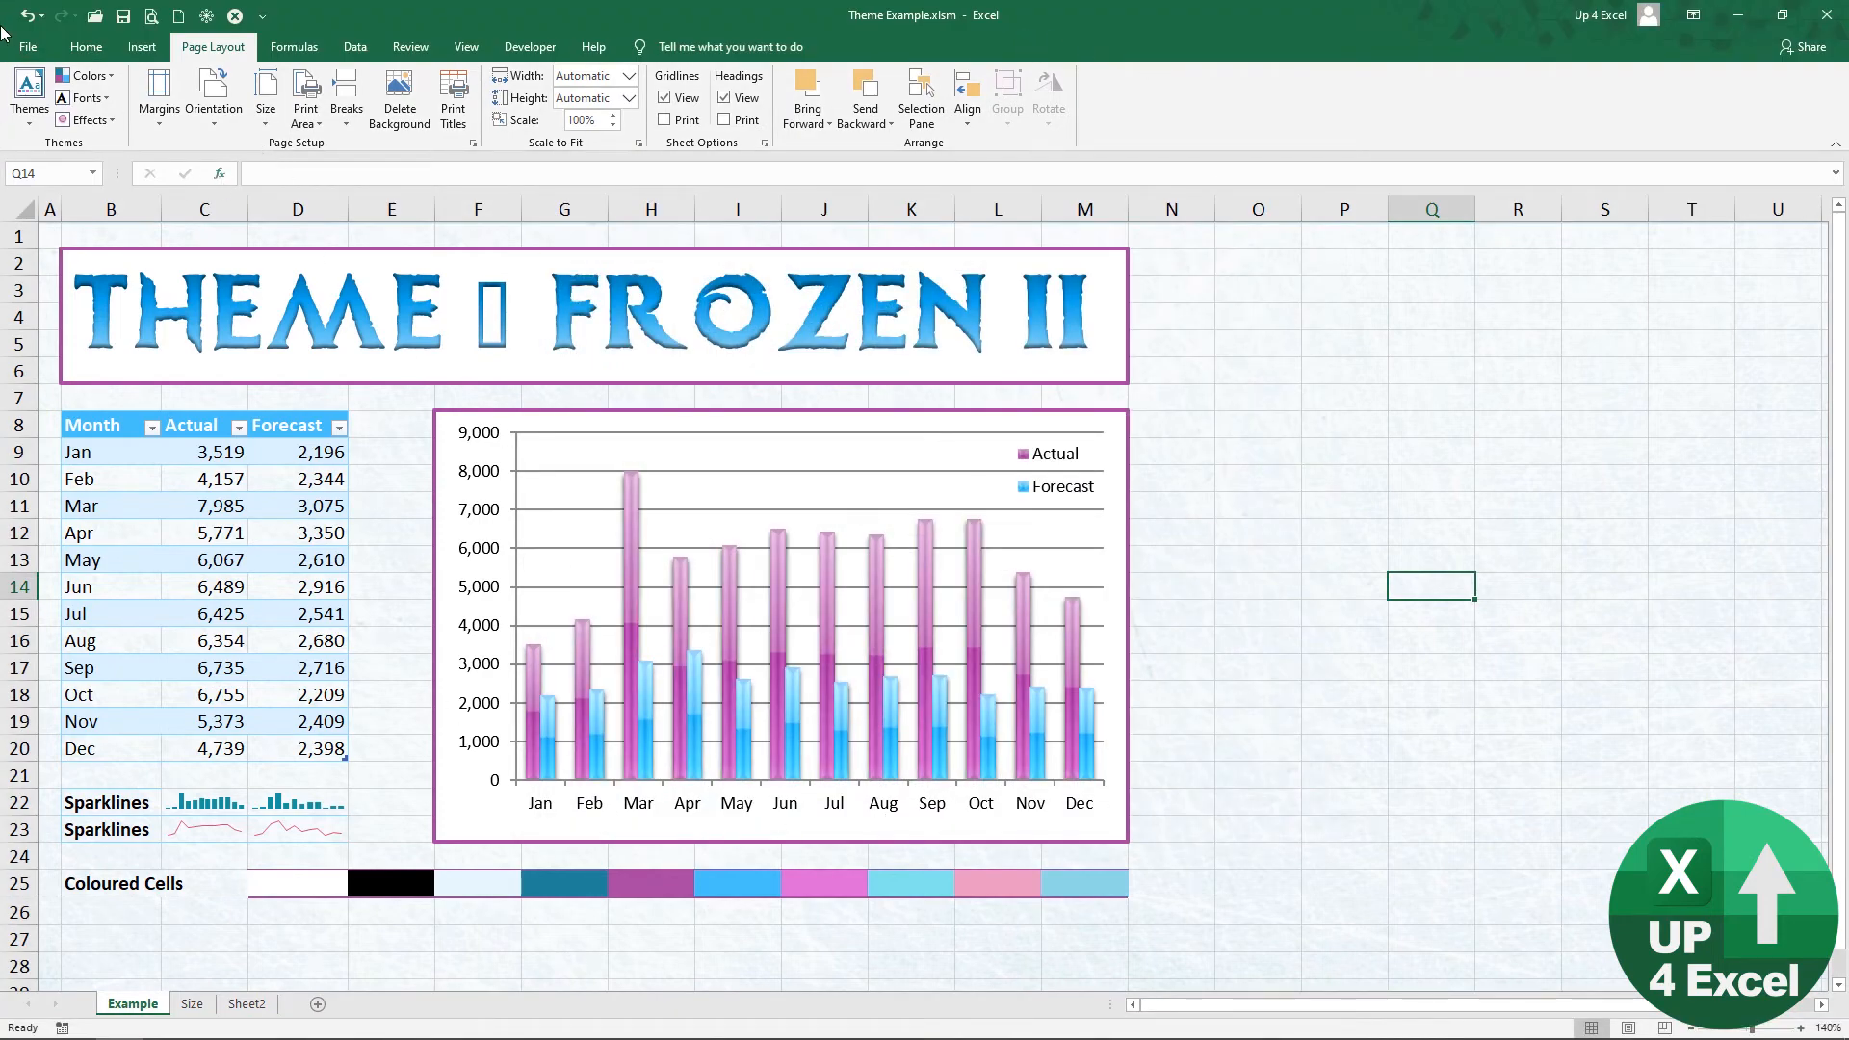
# Step: Set the Office Theme back to White in the general Excel options
pyautogui.click(34, 48)
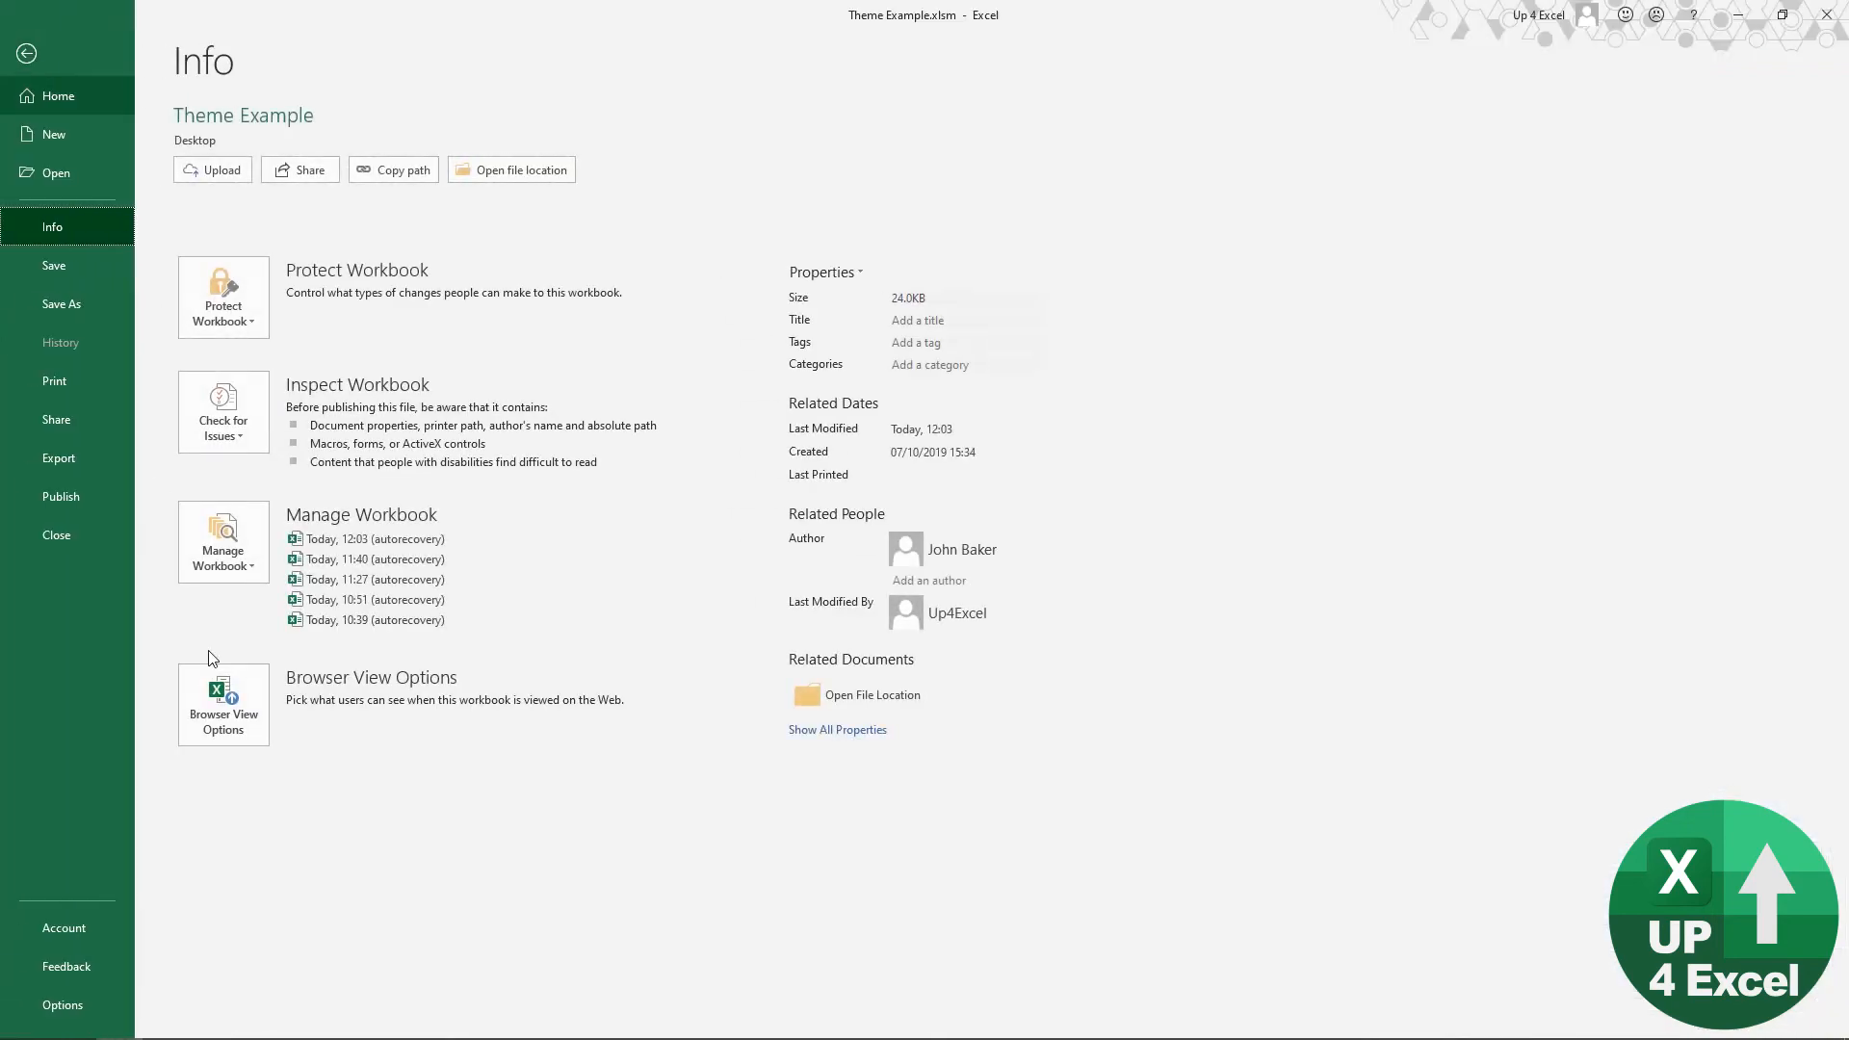
pyautogui.click(72, 992)
pyautogui.click(874, 632)
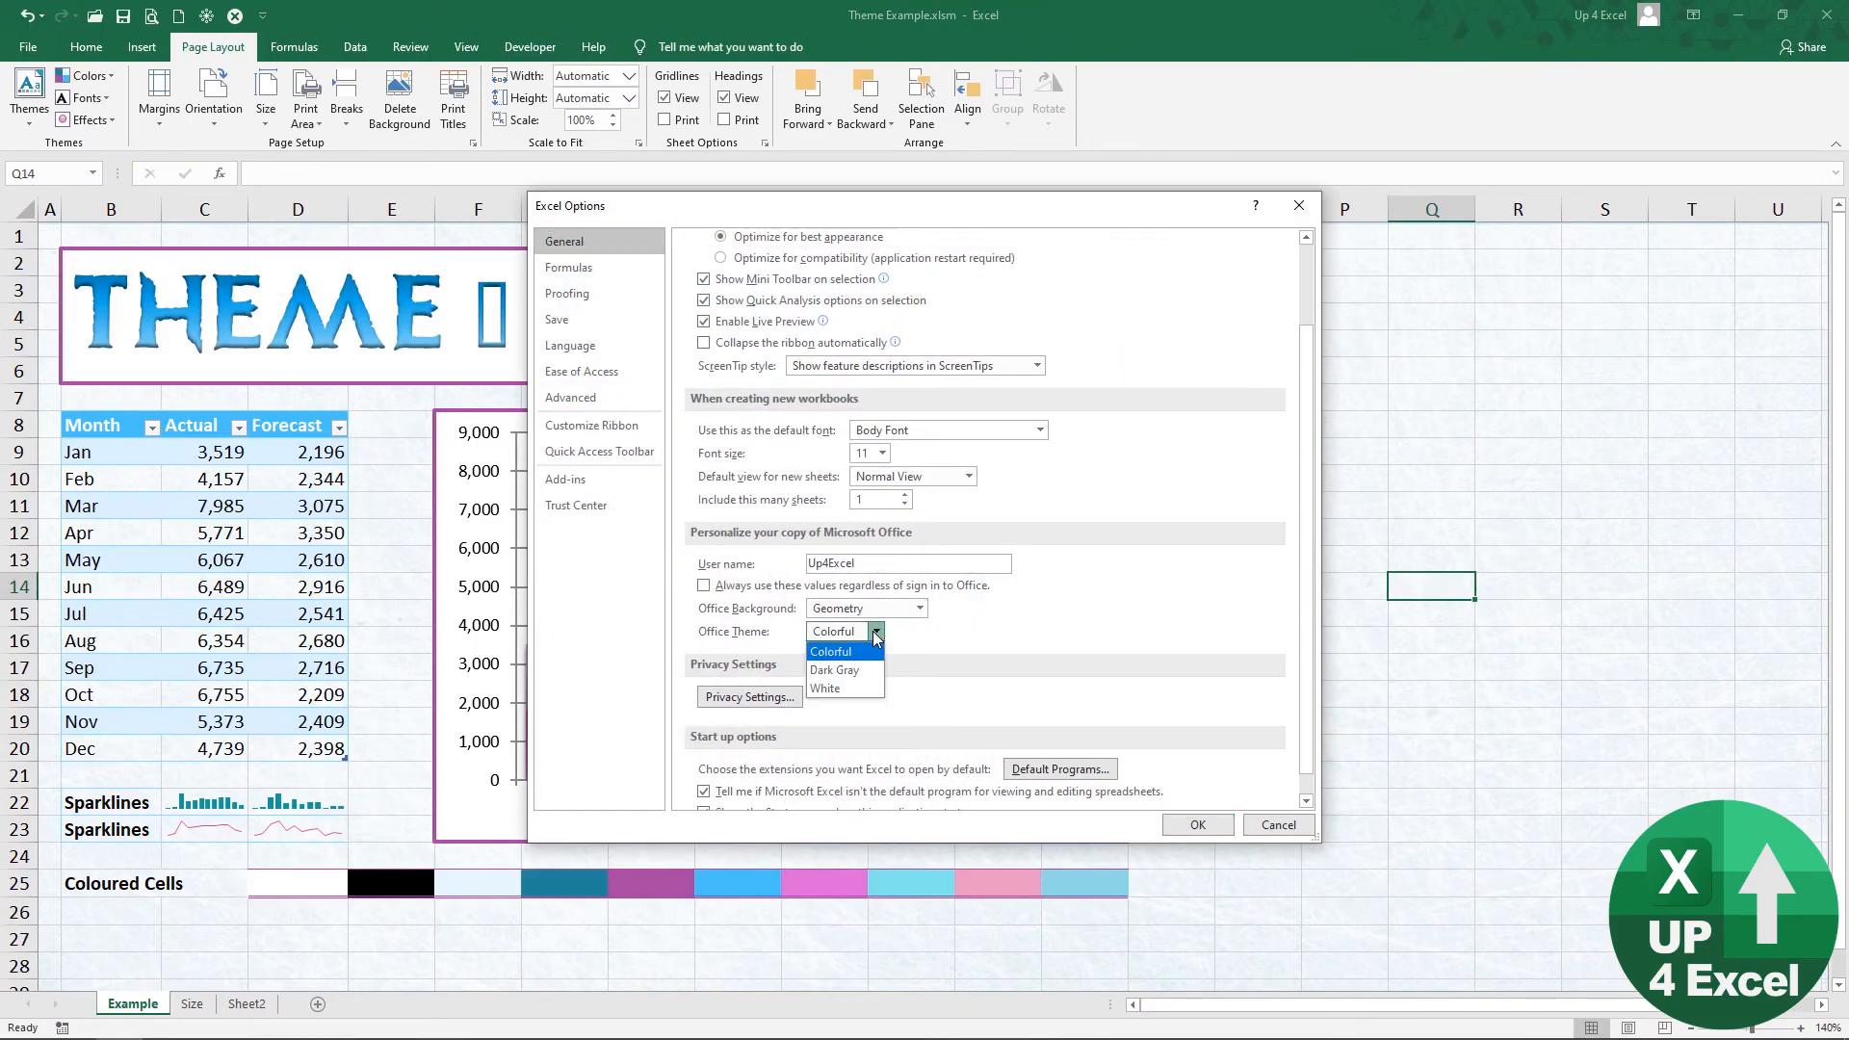
pyautogui.click(851, 688)
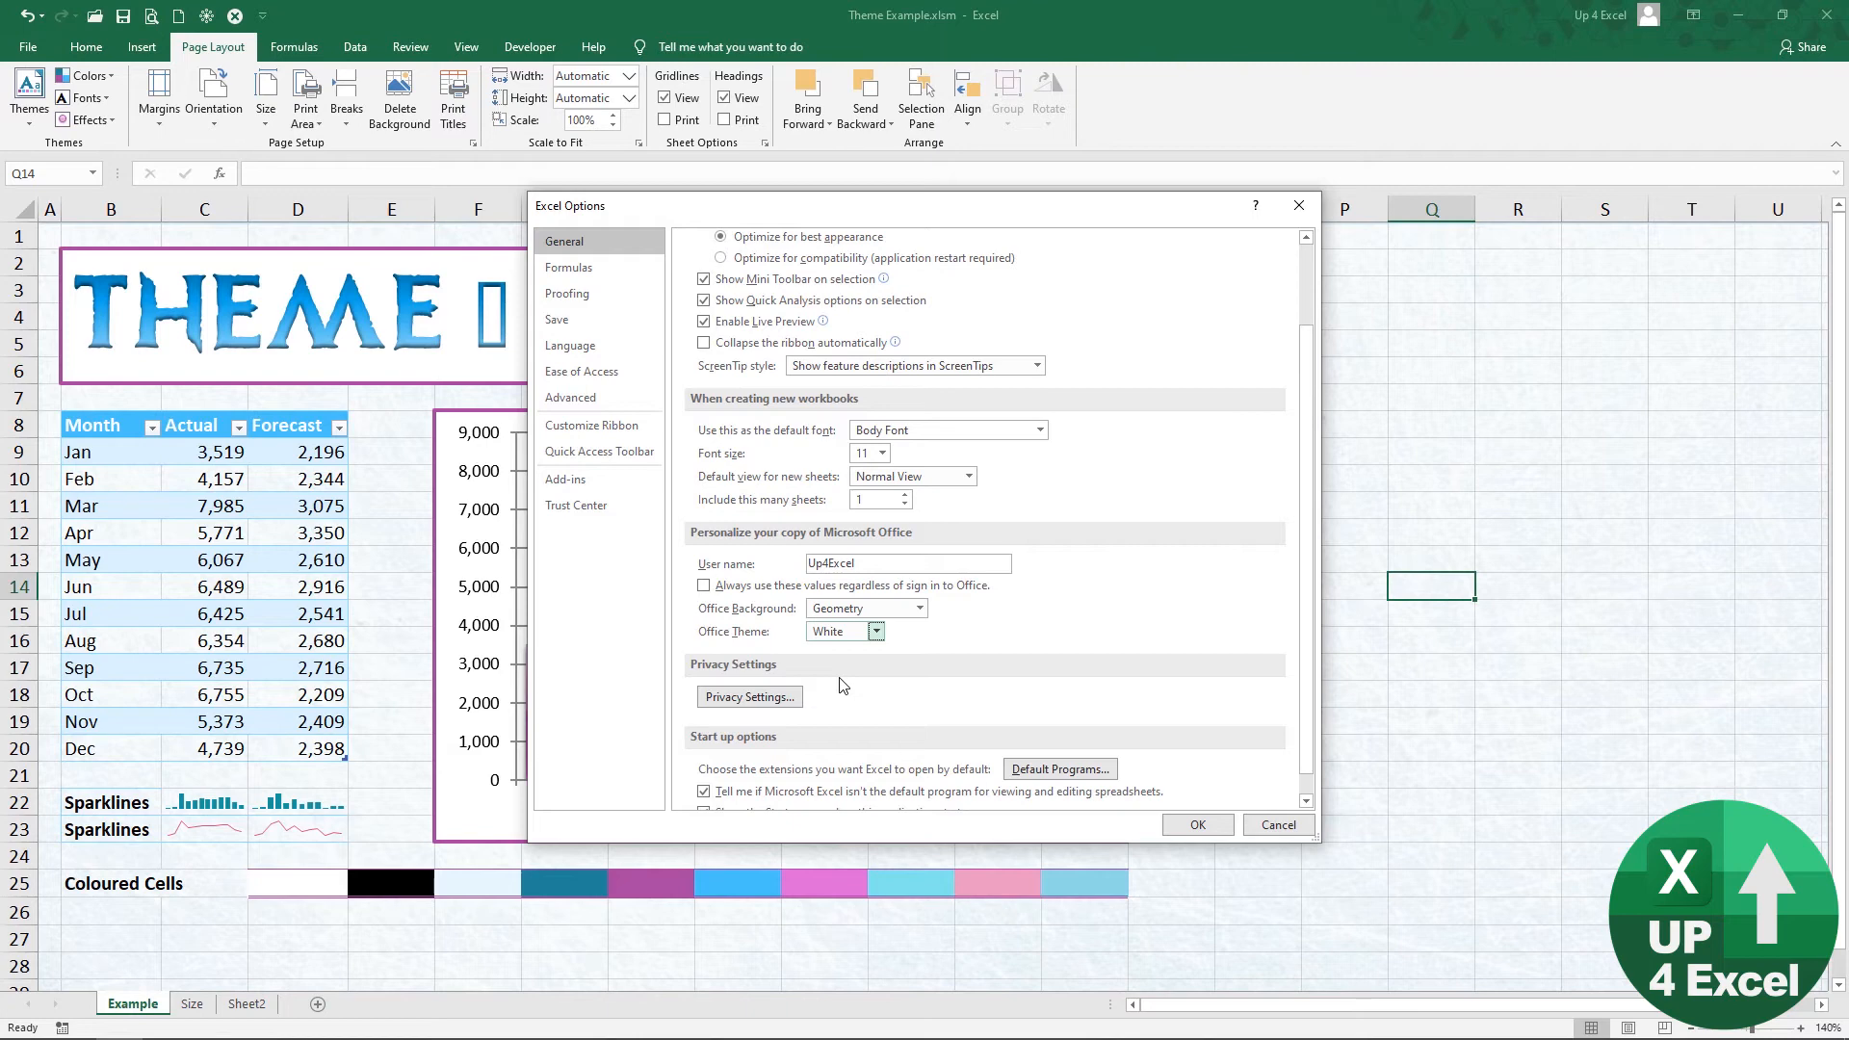
pyautogui.click(1193, 824)
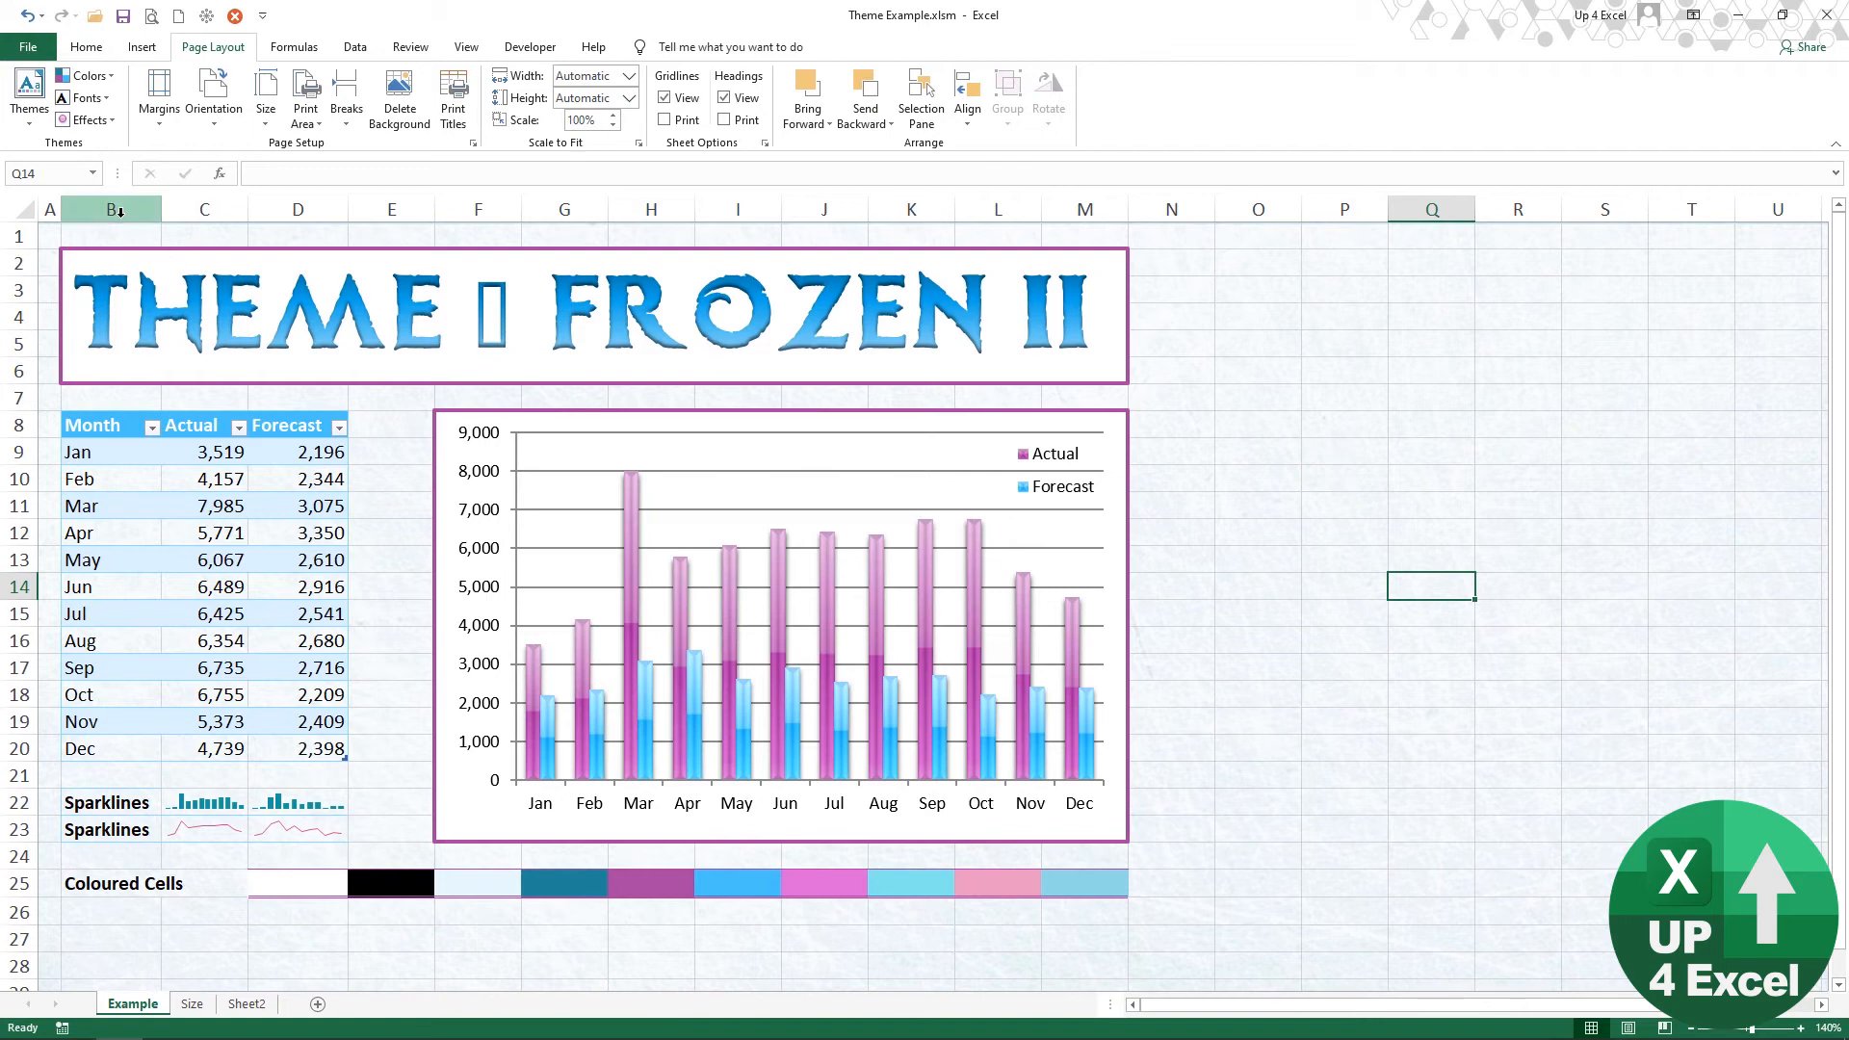
# Step: Apply the built-in Office theme to the workbook and save it as Revert.thmx, replacing the existing theme file
pyautogui.click(31, 125)
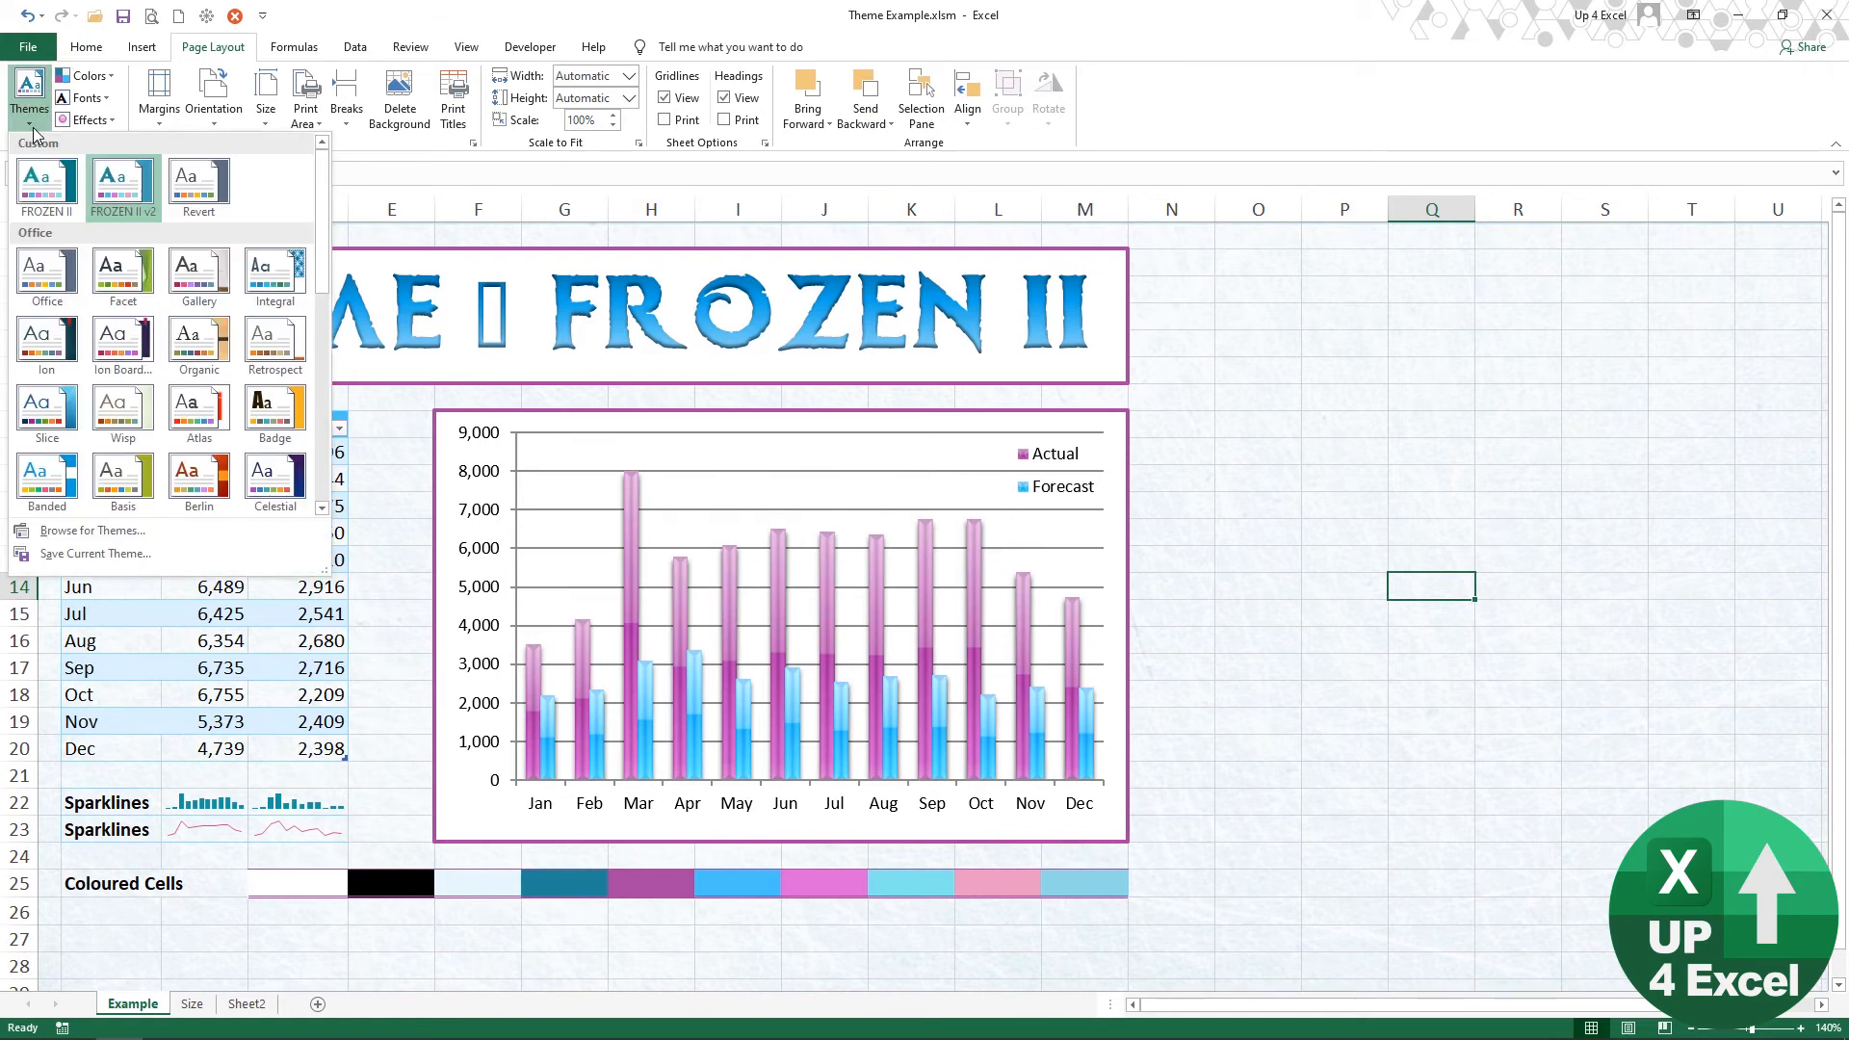
pyautogui.click(49, 279)
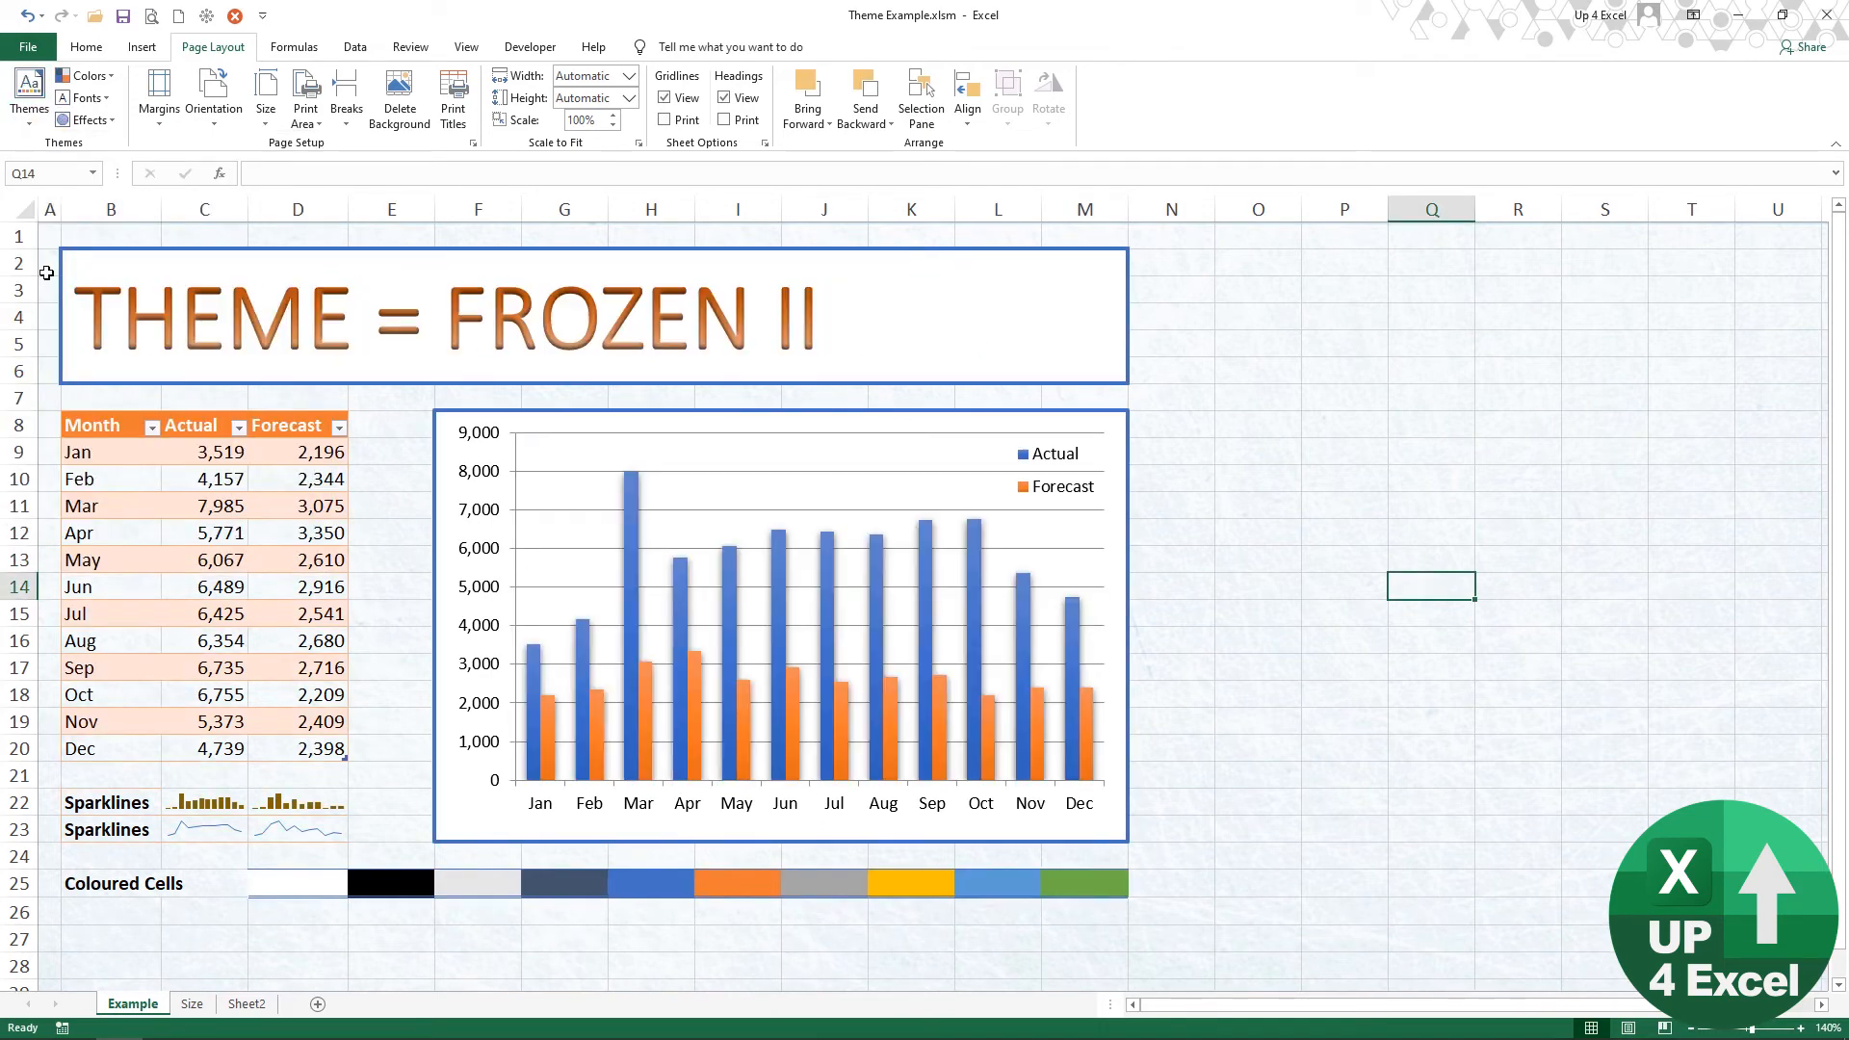
pyautogui.click(29, 137)
pyautogui.click(115, 551)
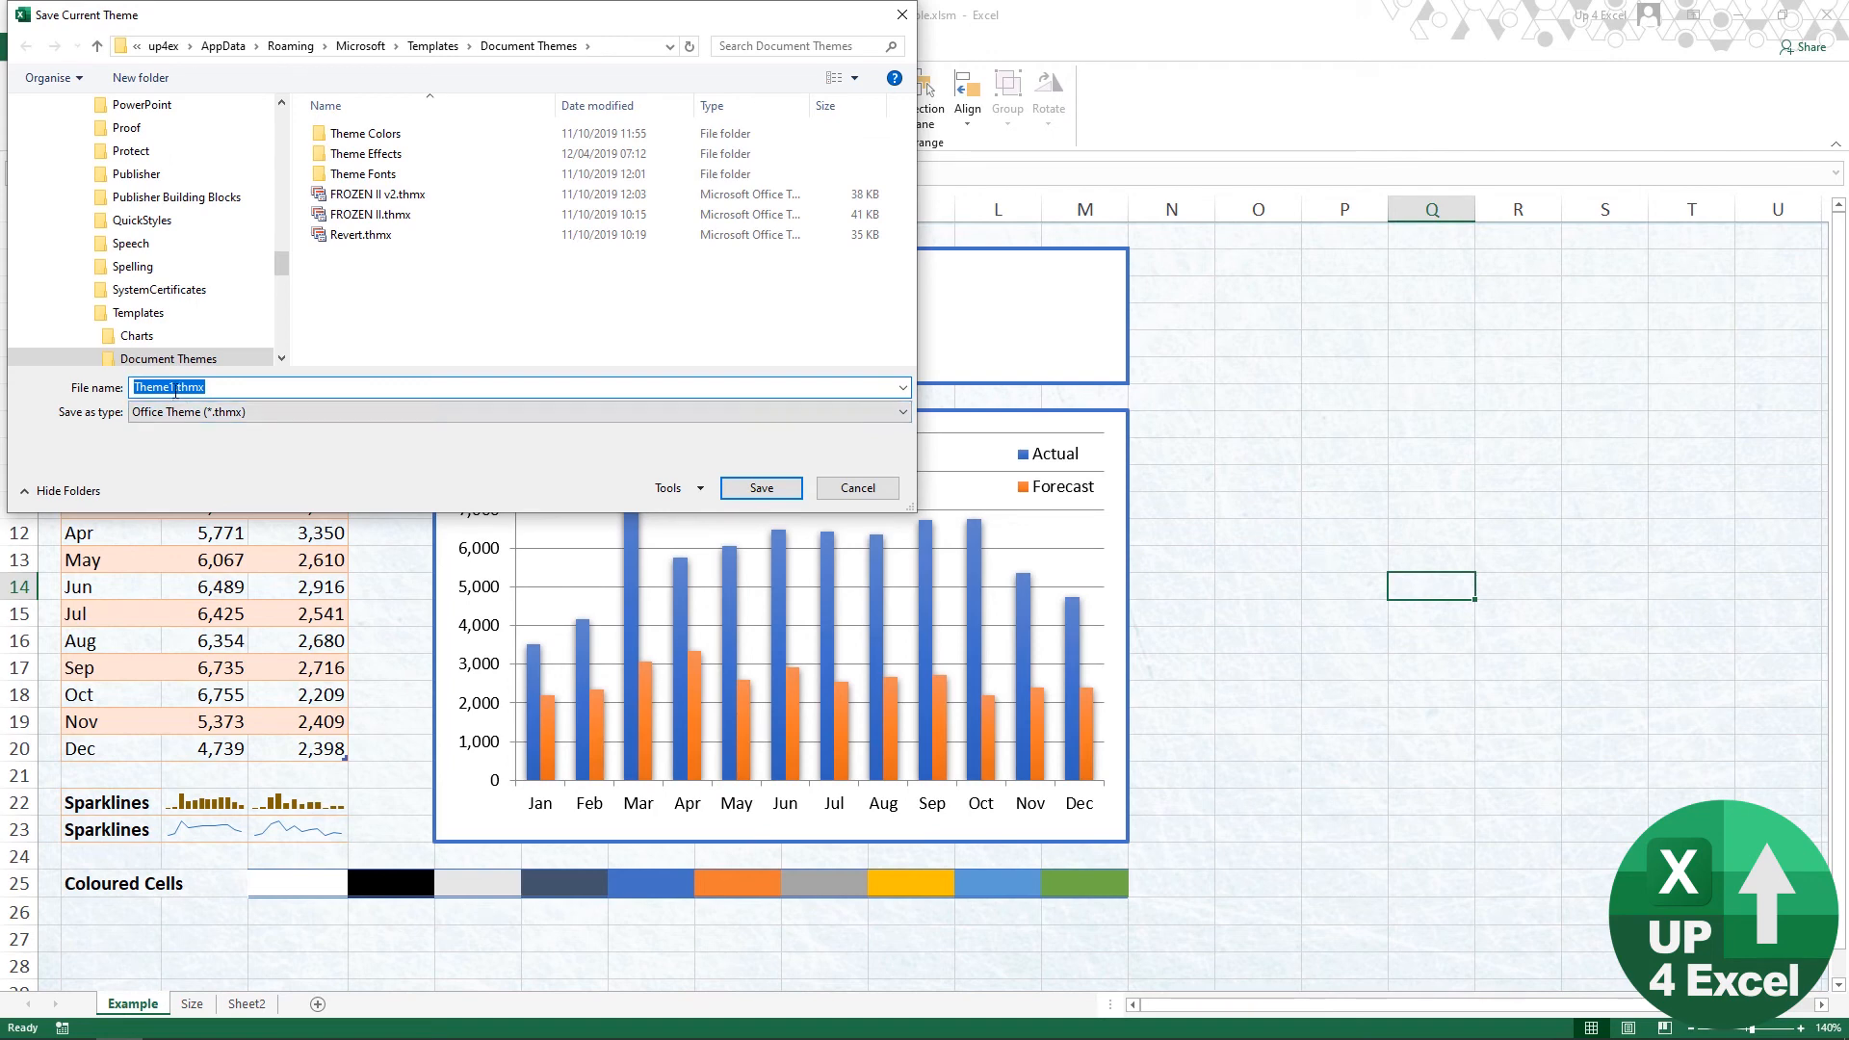
pyautogui.click(175, 389)
pyautogui.hotkey('shift', 'Home')
pyautogui.click(332, 237)
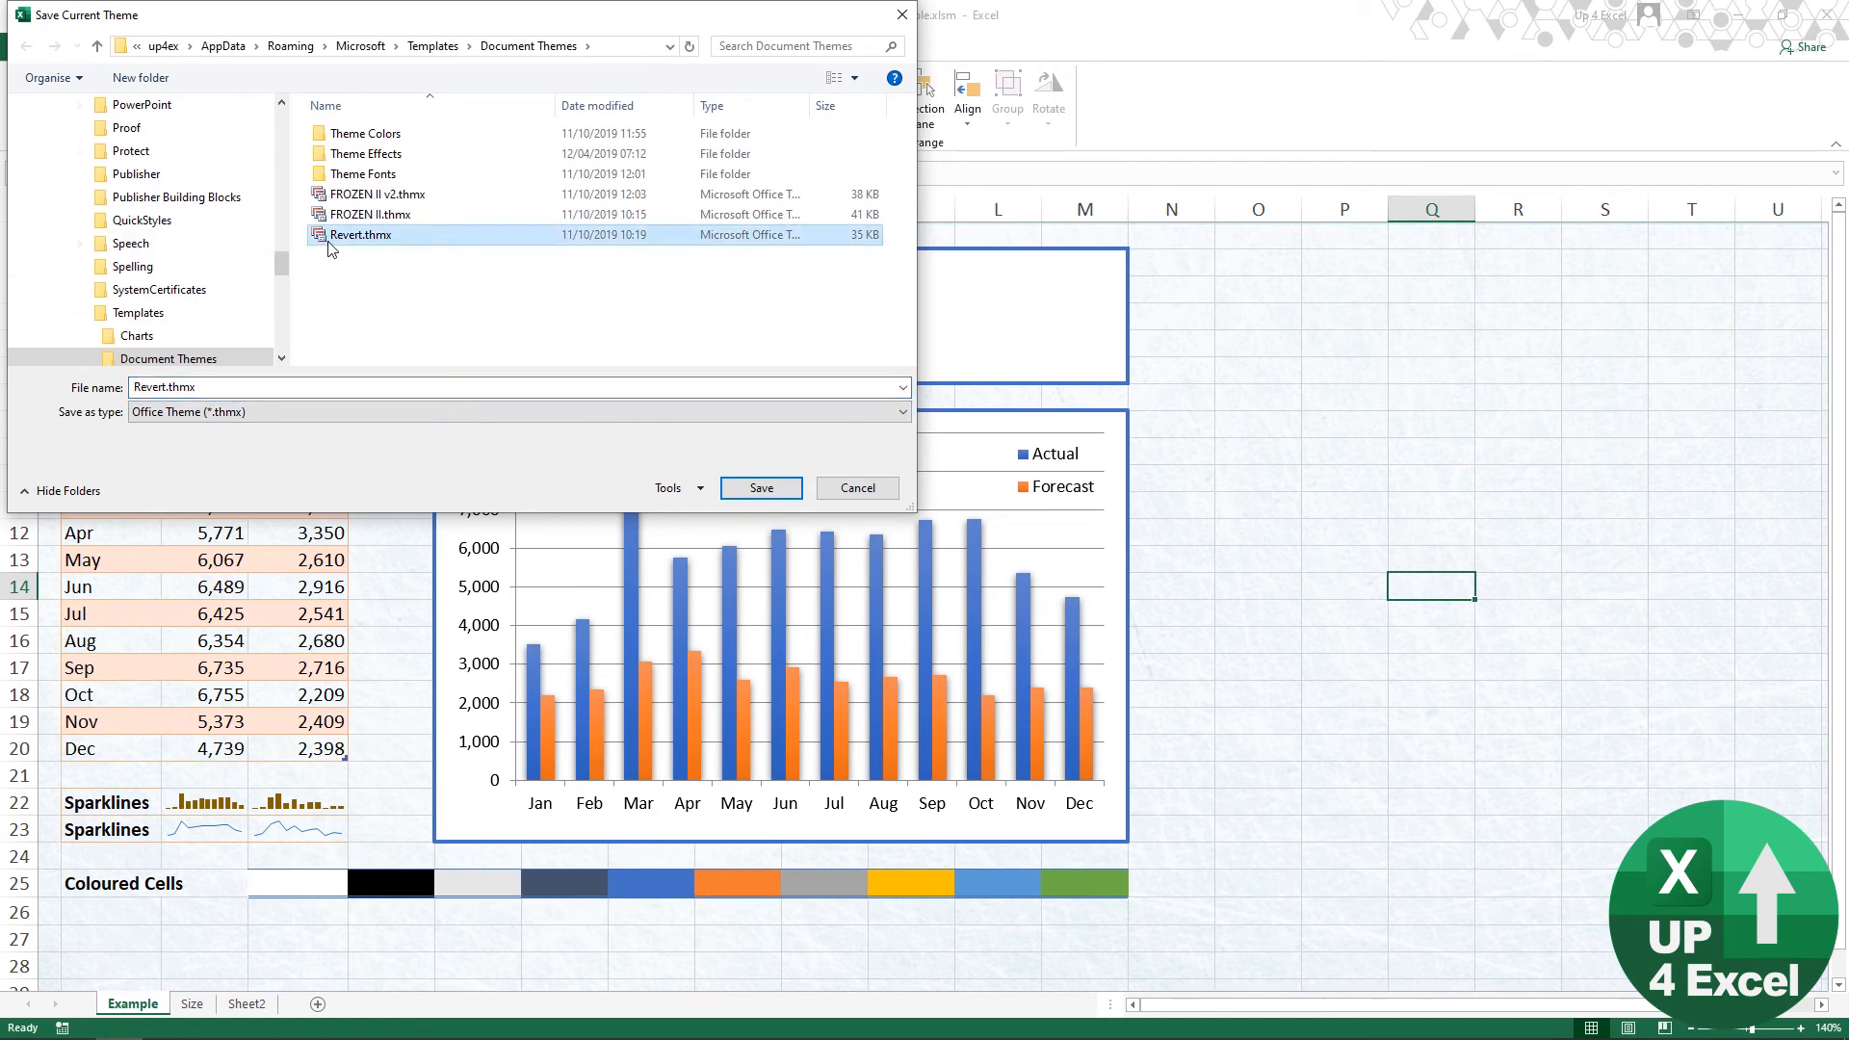
pyautogui.click(755, 487)
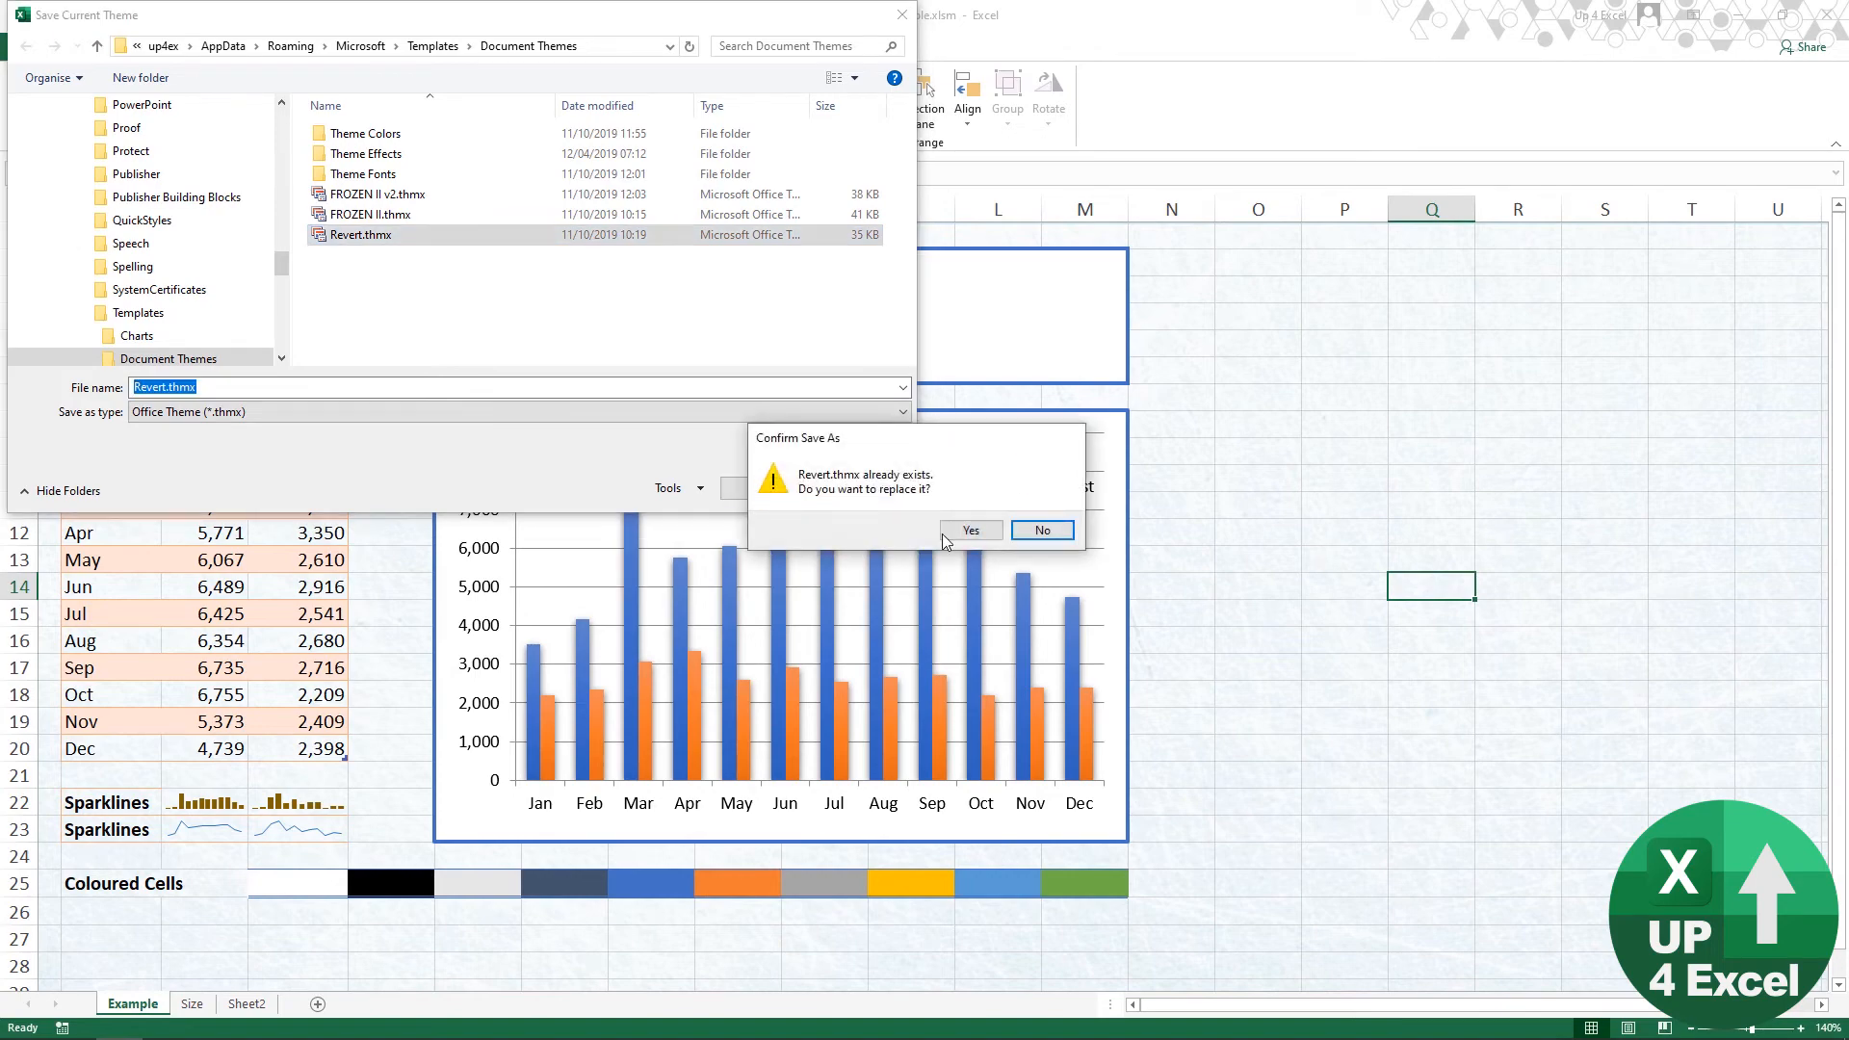
pyautogui.click(971, 531)
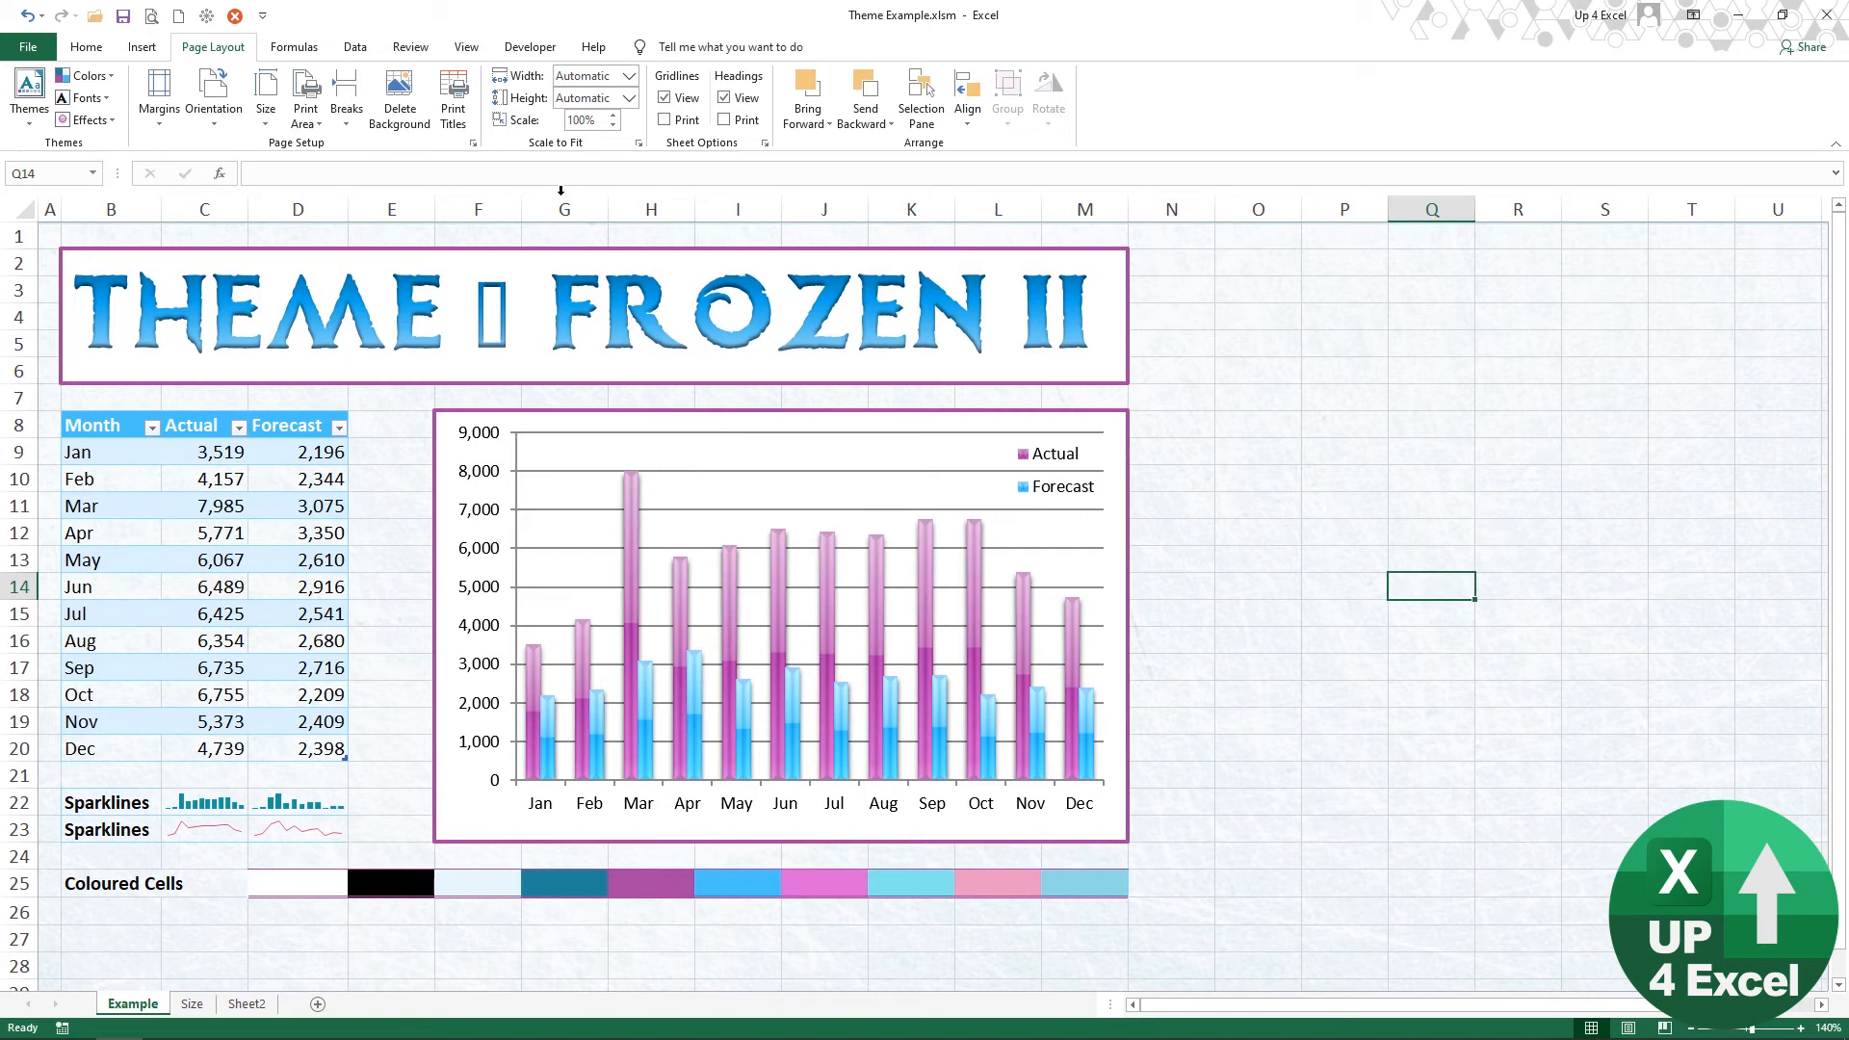
# Step: Open the ribbon customization options, try switching off the Developer tab, and discard the change
pyautogui.click(526, 48)
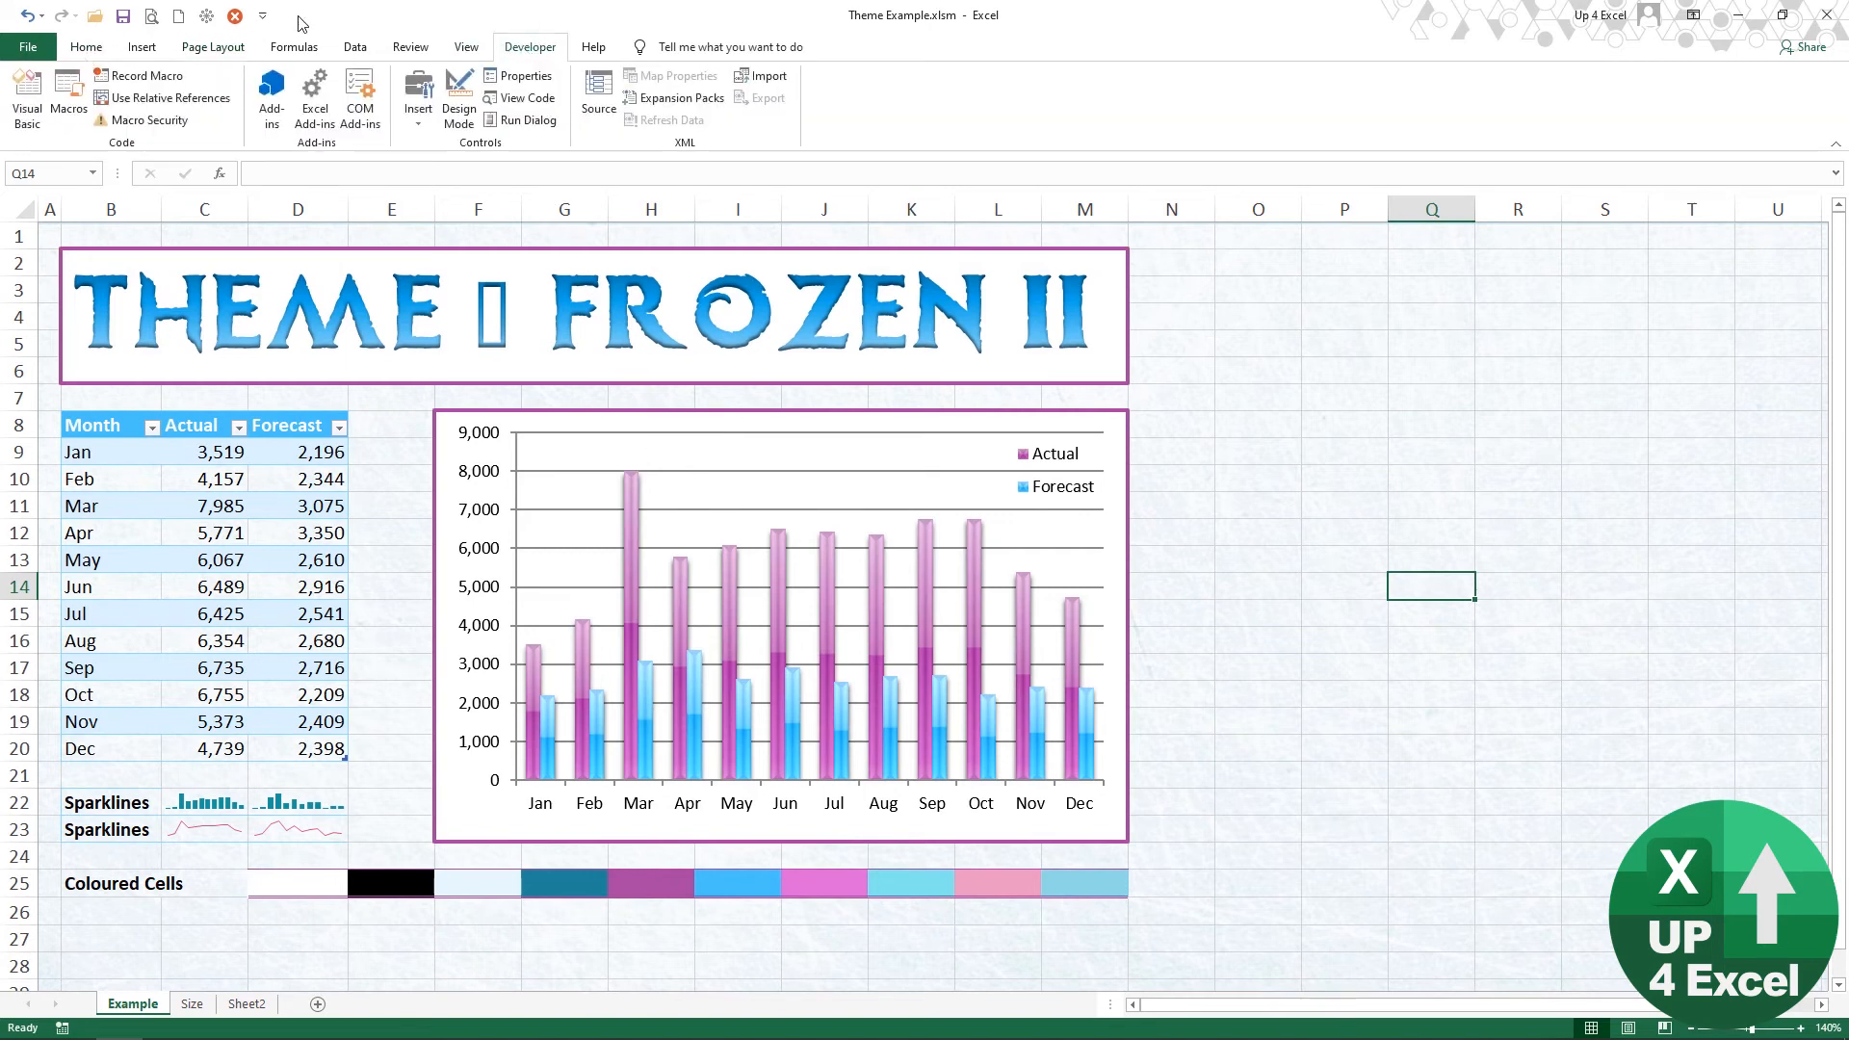
pyautogui.click(263, 16)
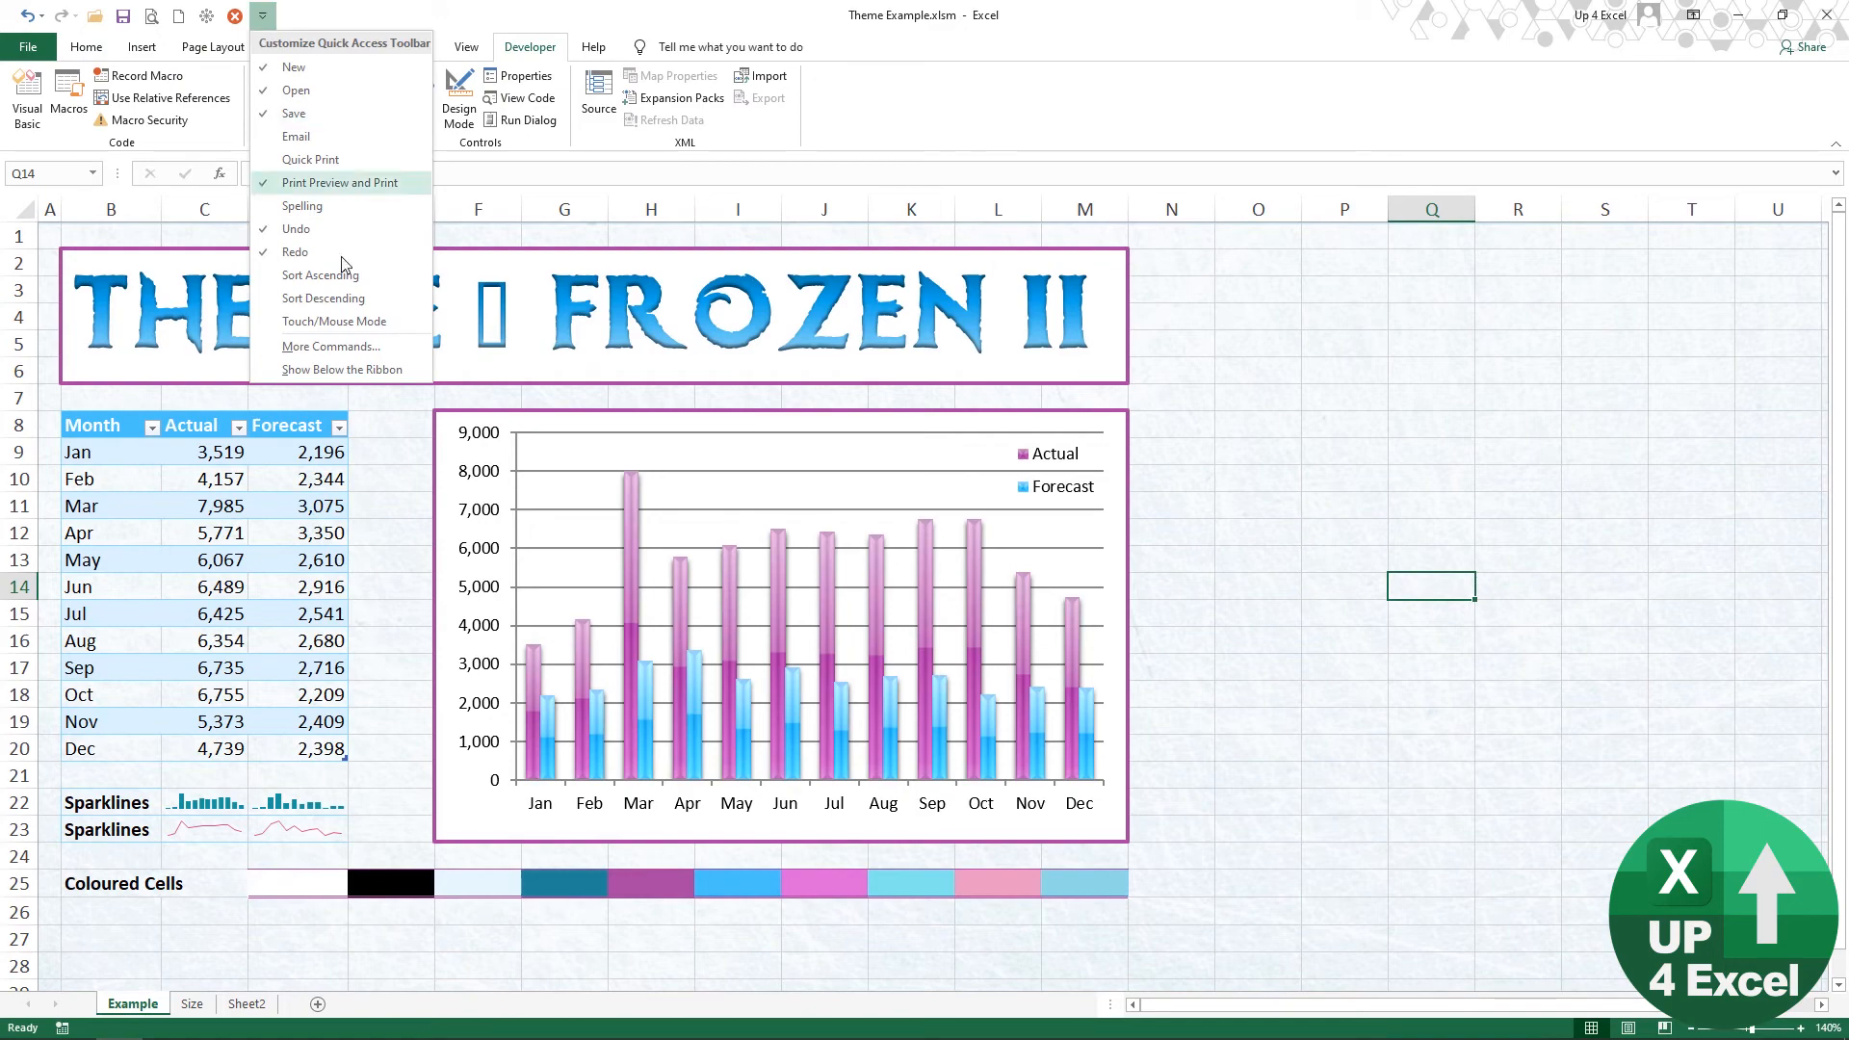
pyautogui.click(390, 353)
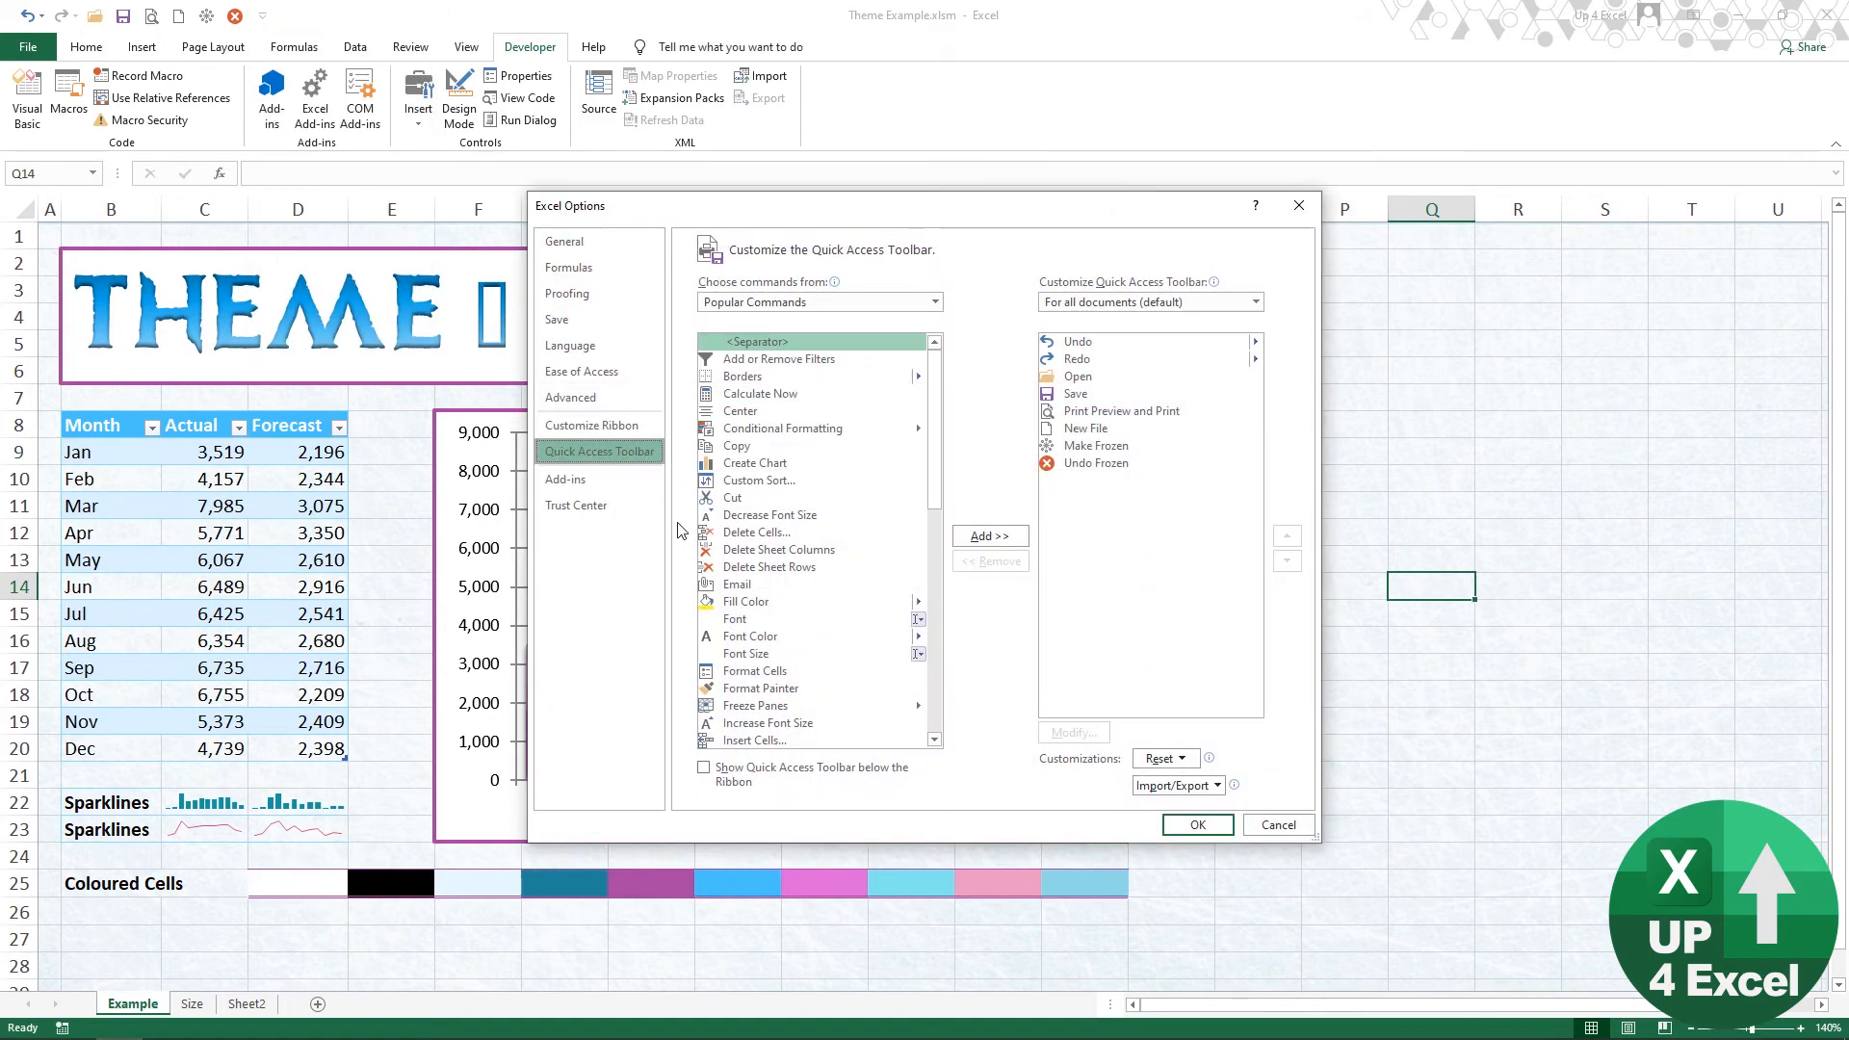
pyautogui.click(598, 431)
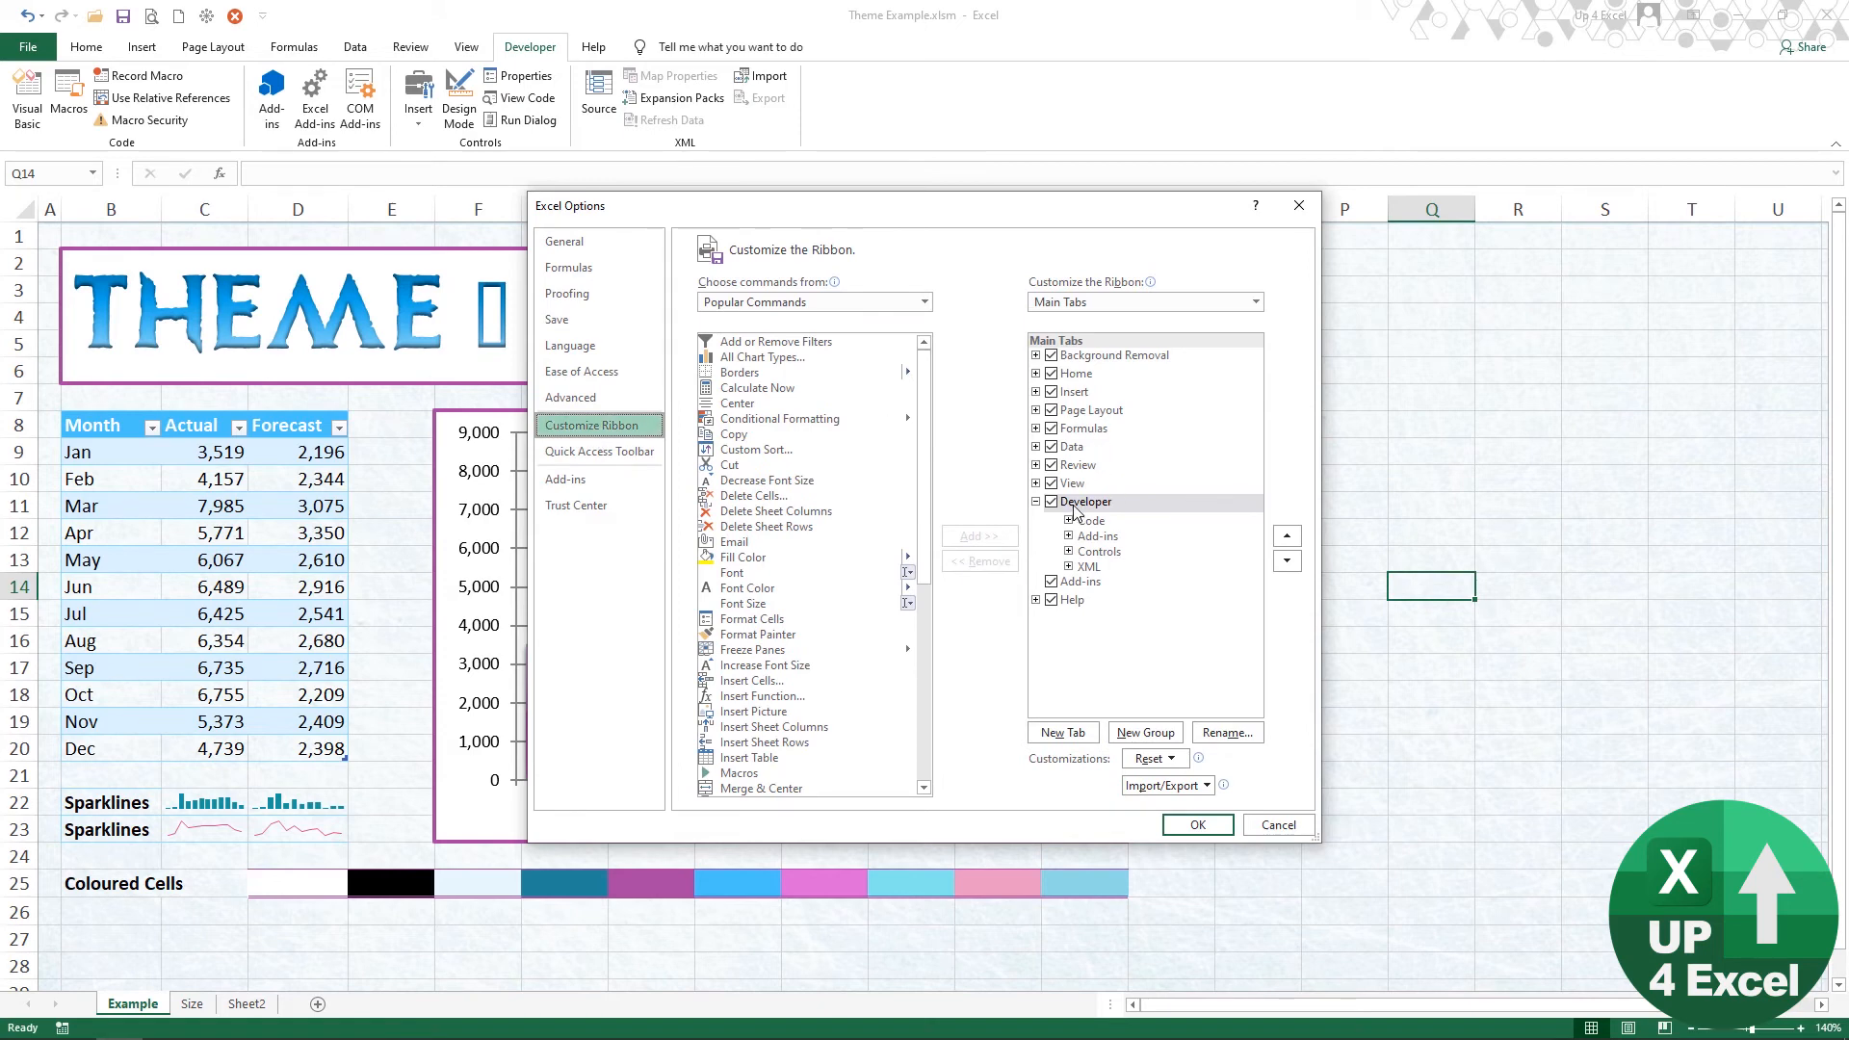
pyautogui.click(1057, 506)
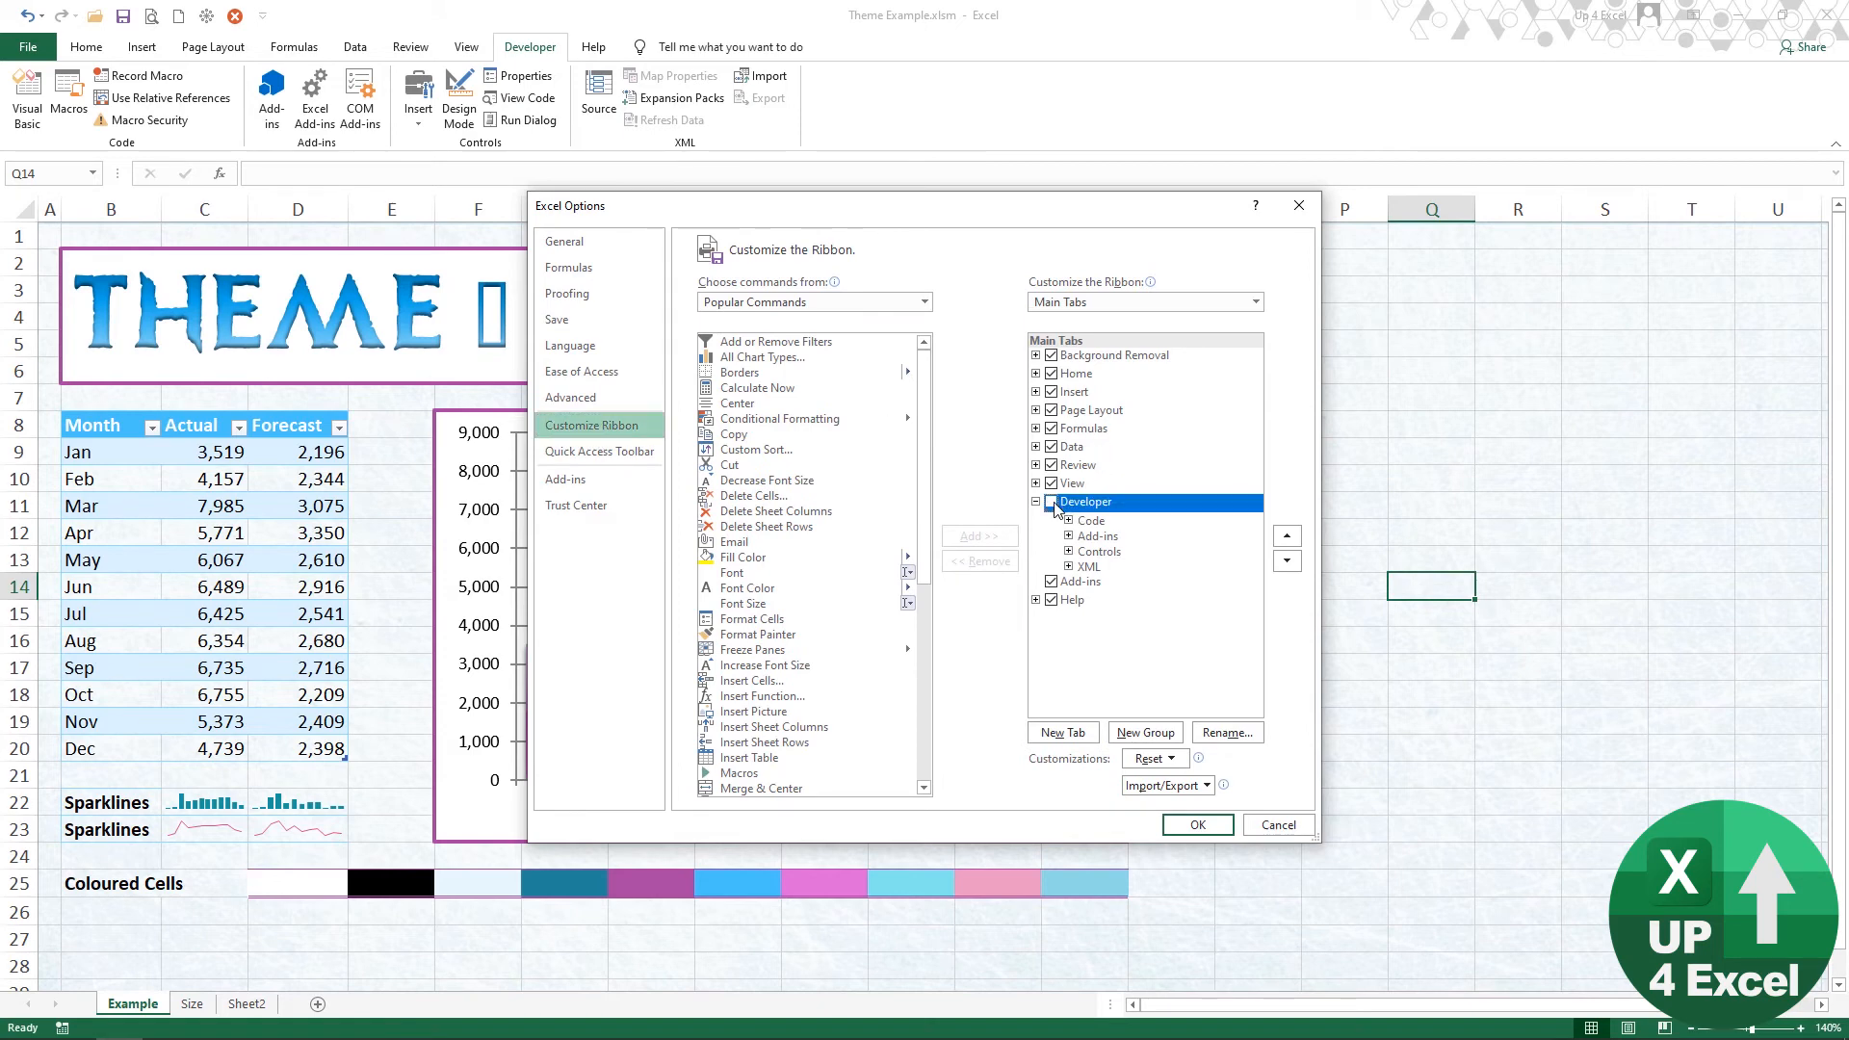
pyautogui.click(1278, 825)
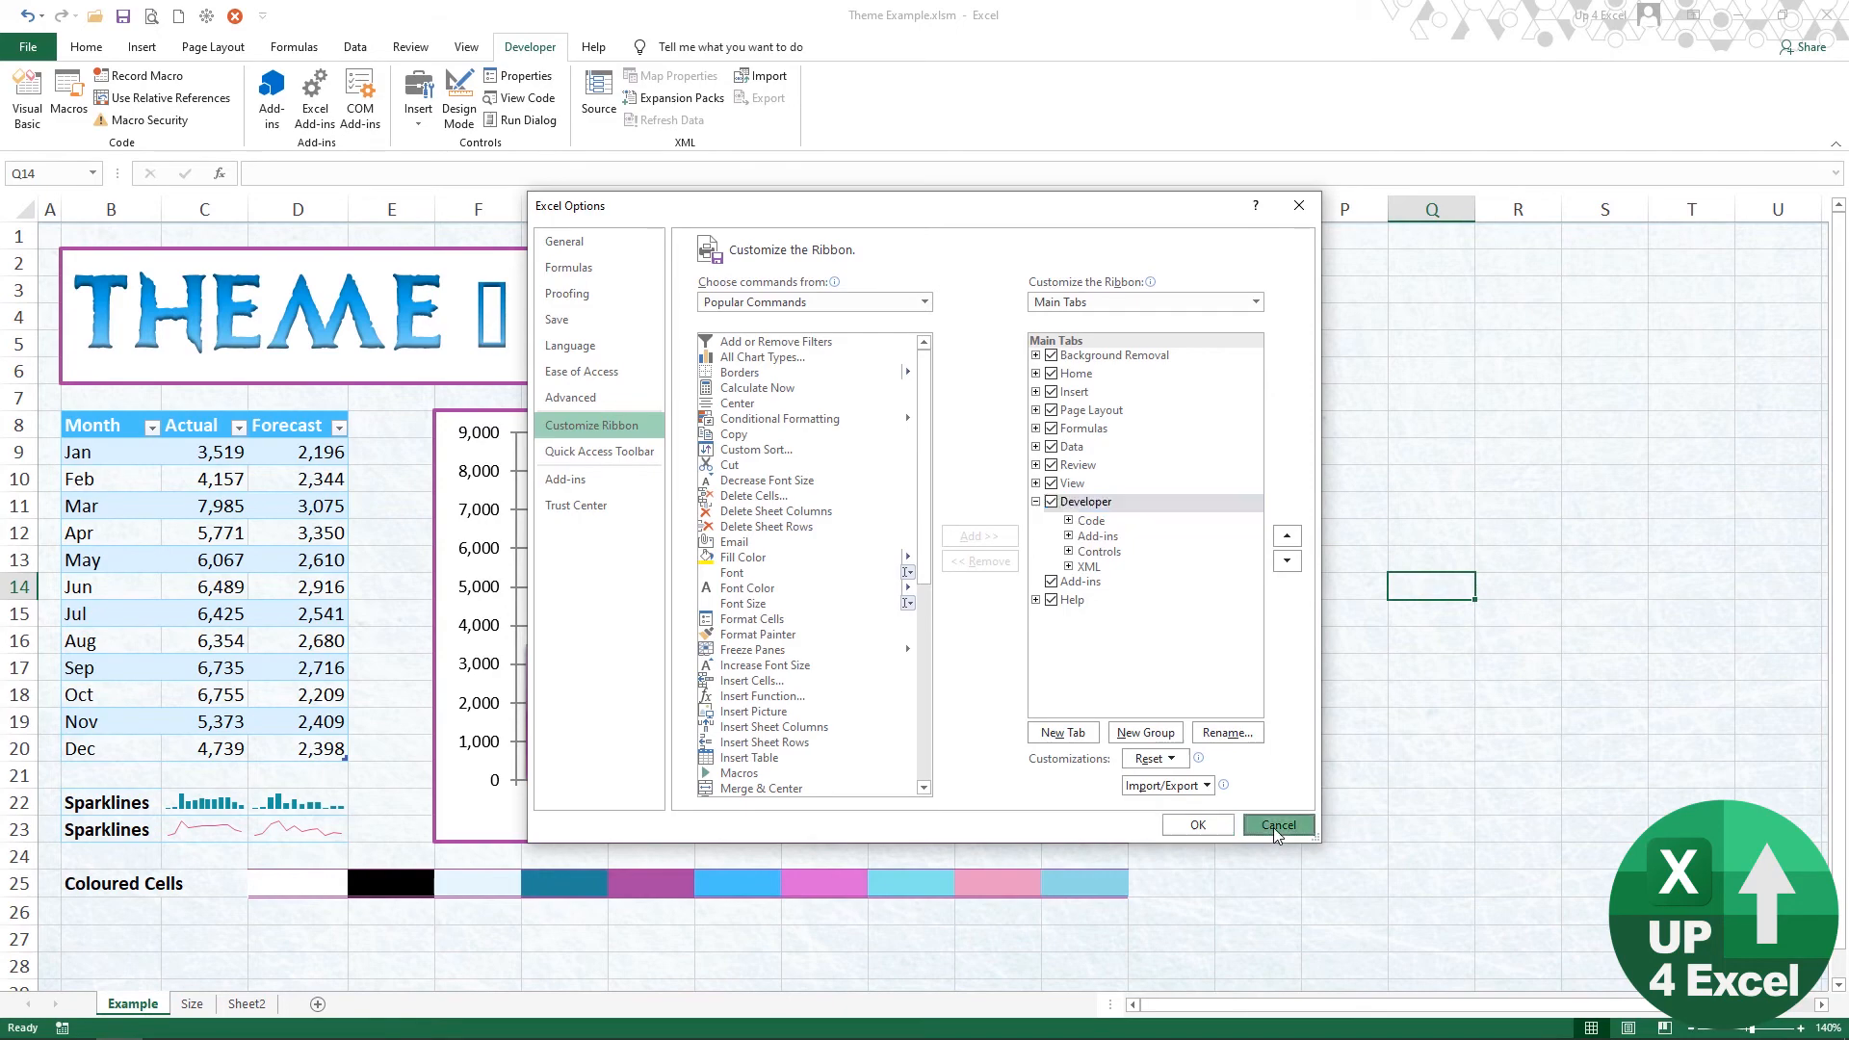
# Step: Record a macro stored in this workbook that applies the custom Revert theme and deletes the sheet background
pyautogui.click(145, 77)
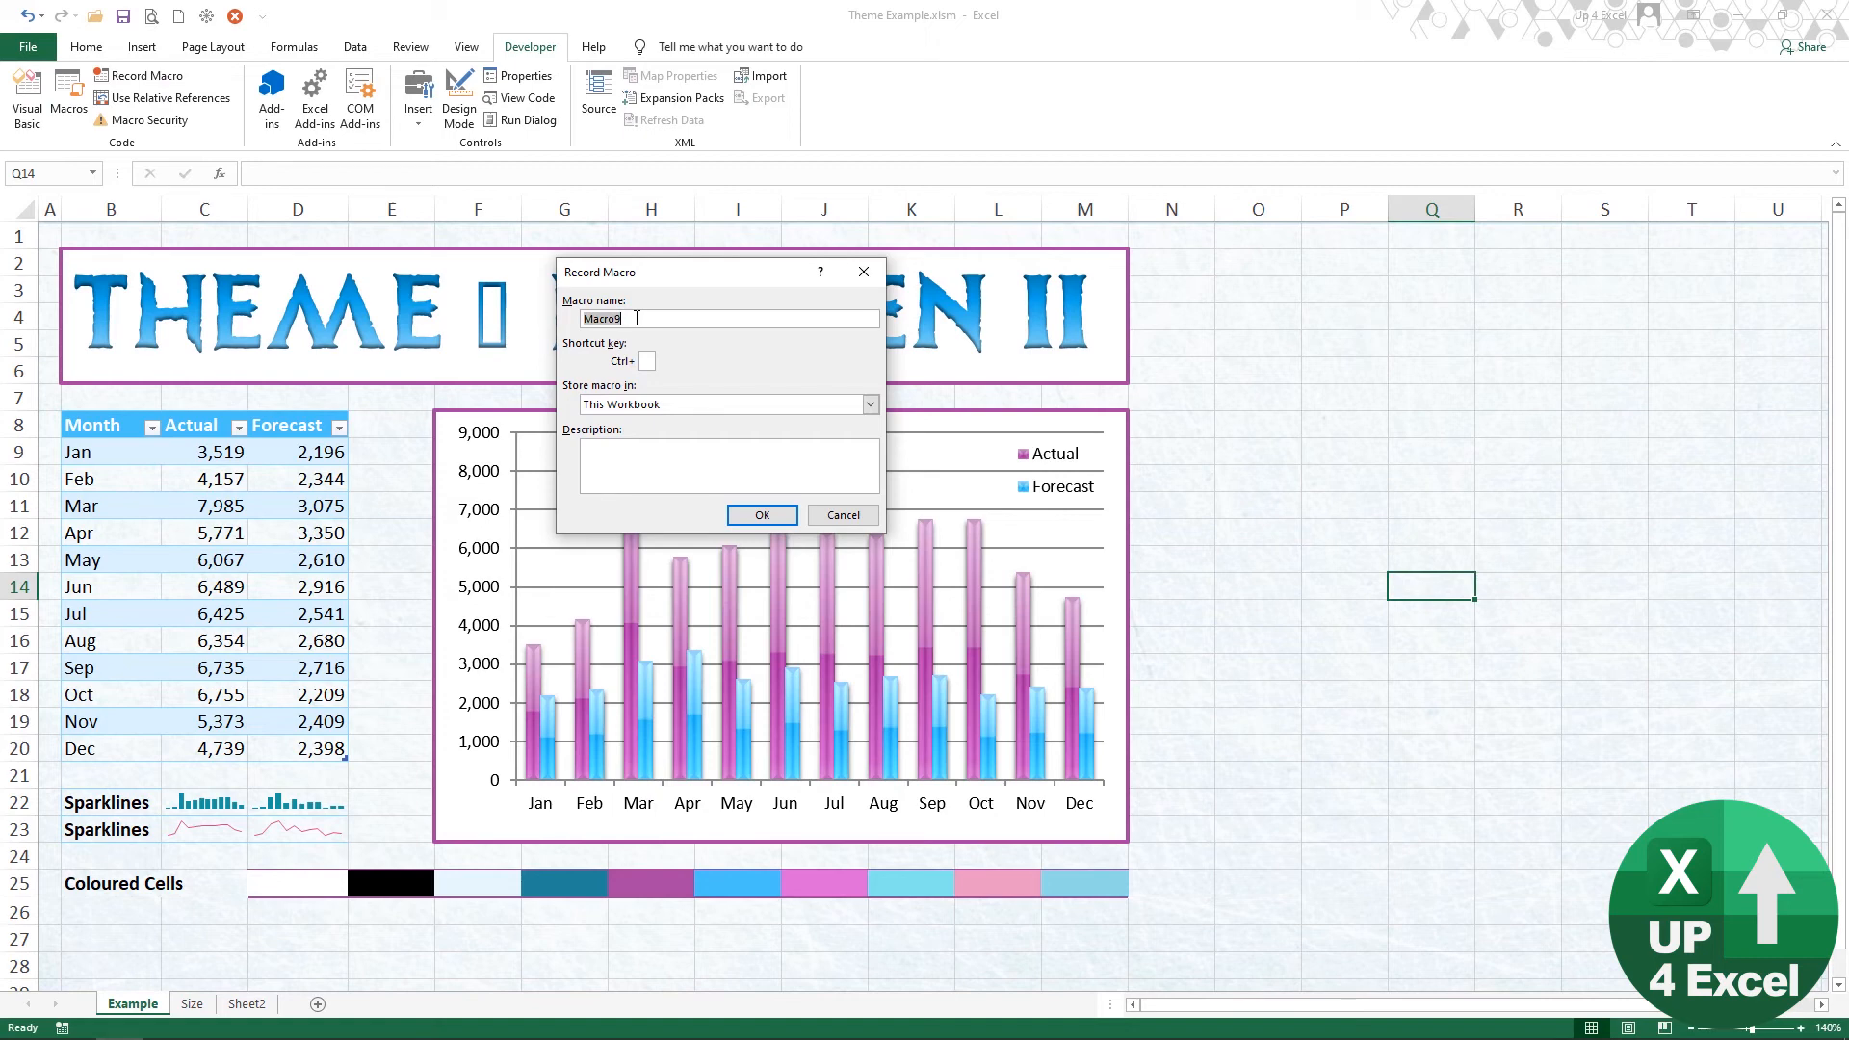
pyautogui.click(762, 517)
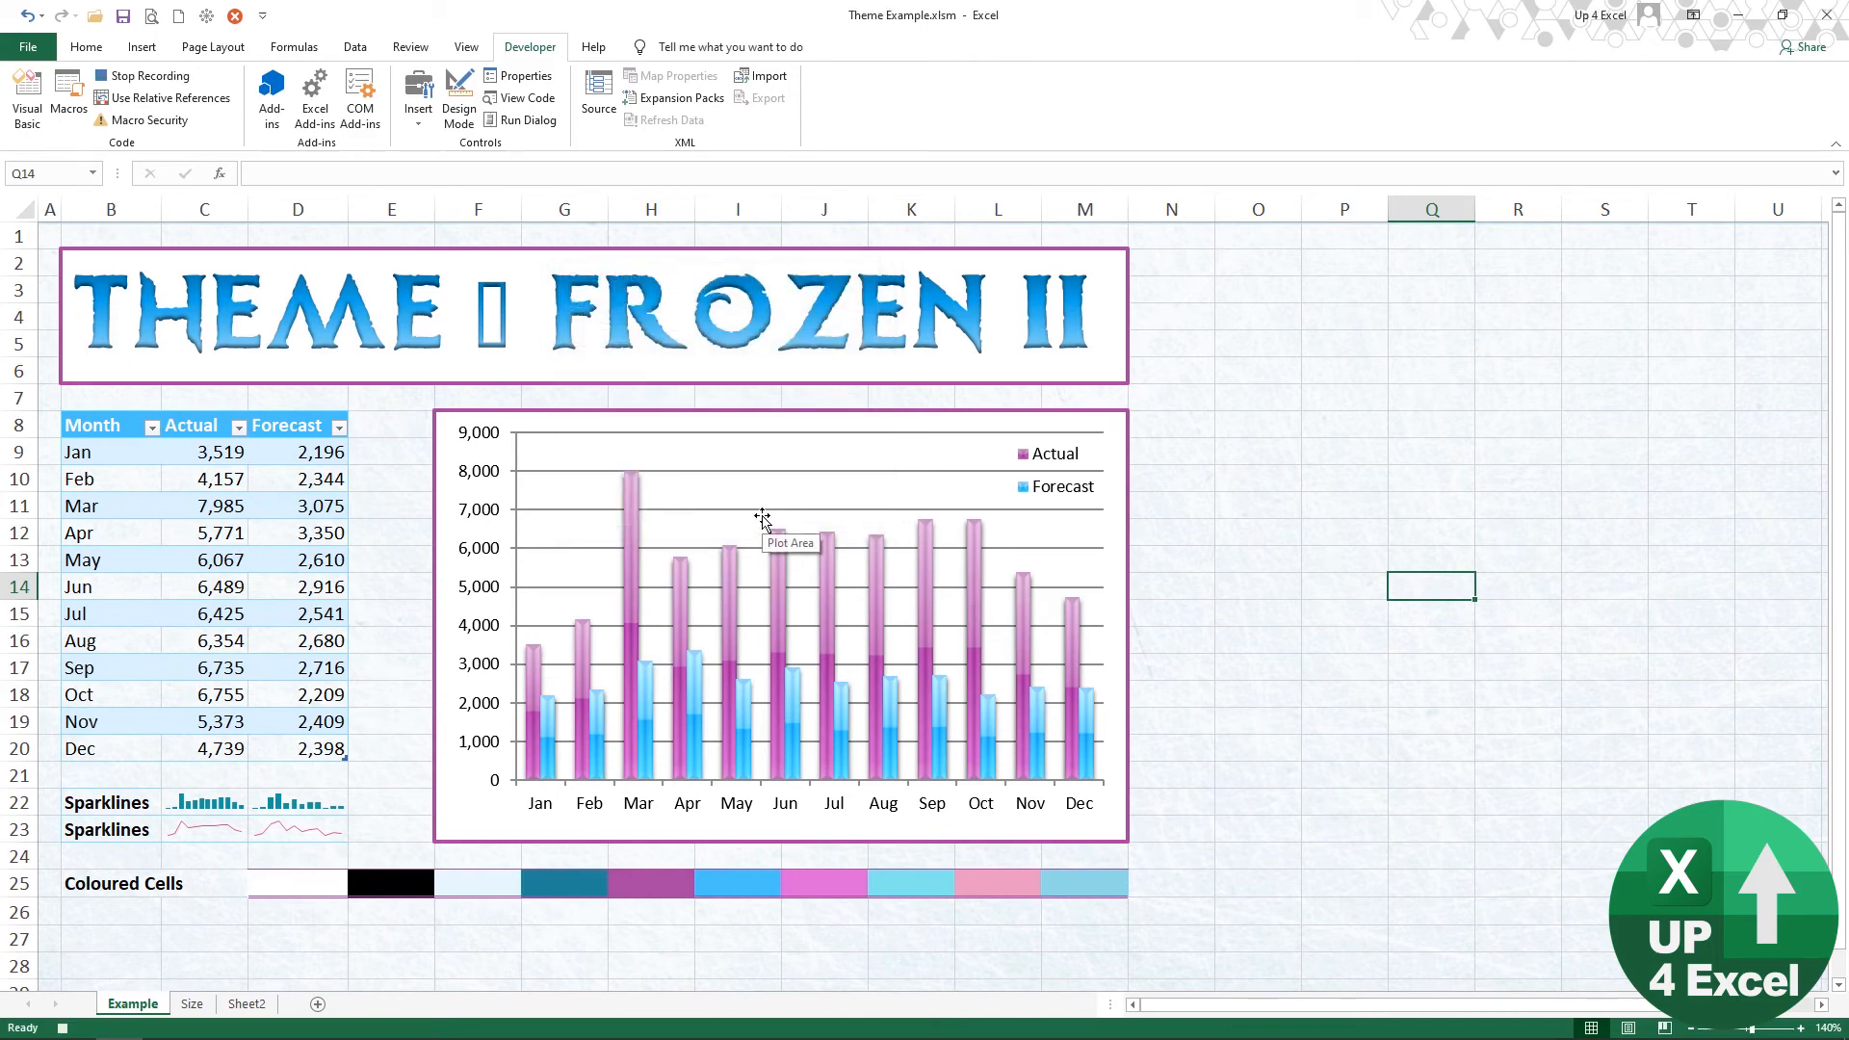
pyautogui.click(213, 46)
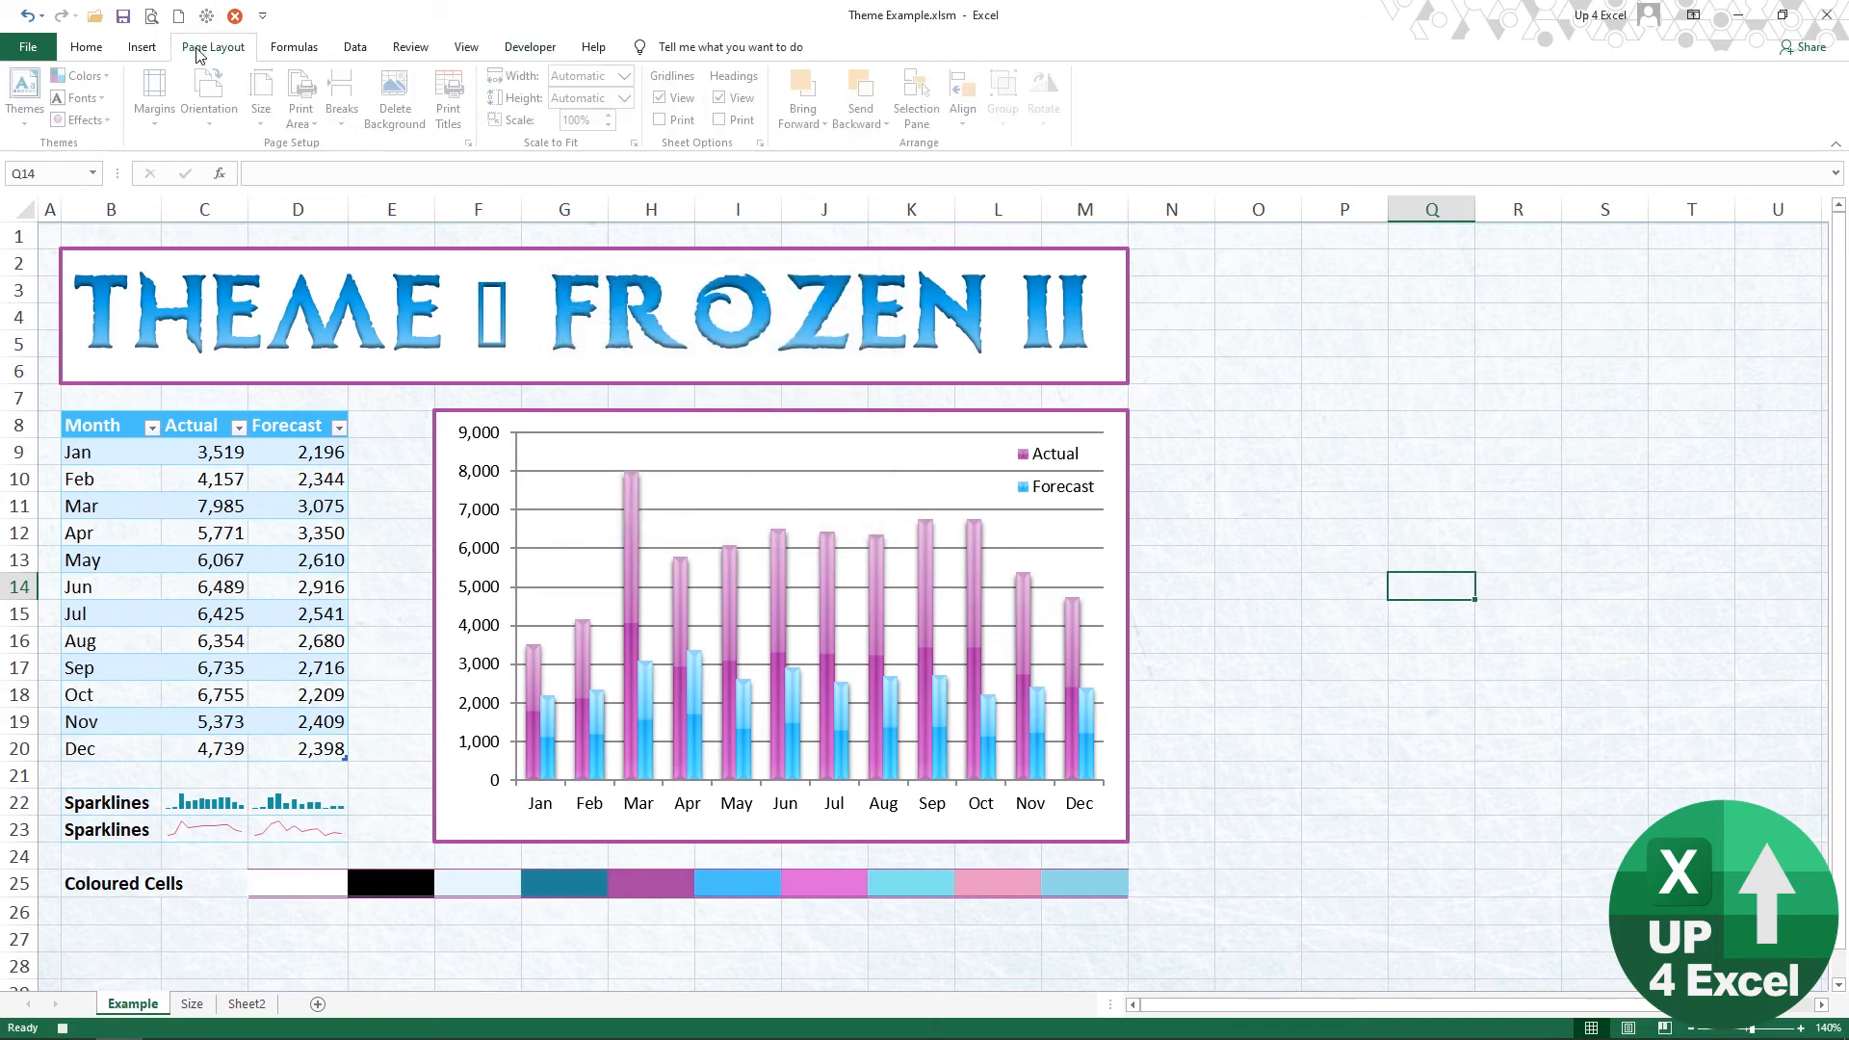
pyautogui.click(24, 116)
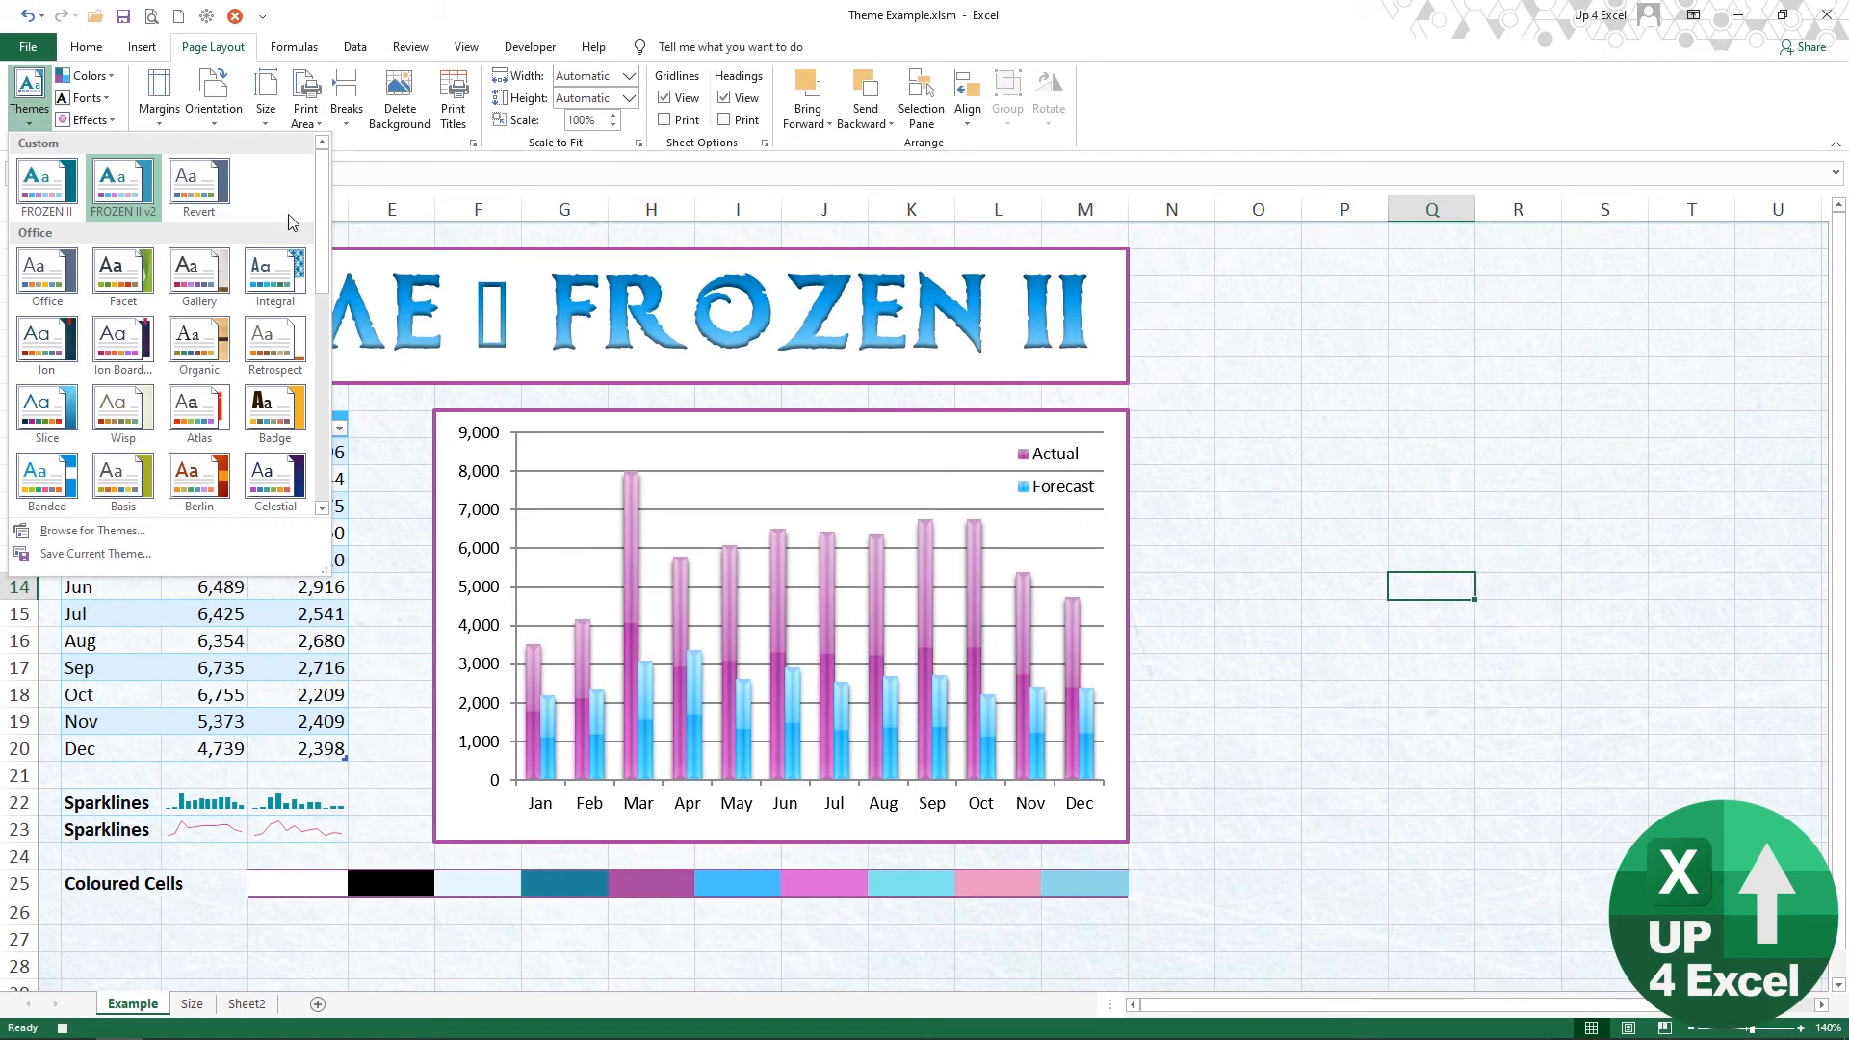
pyautogui.click(204, 201)
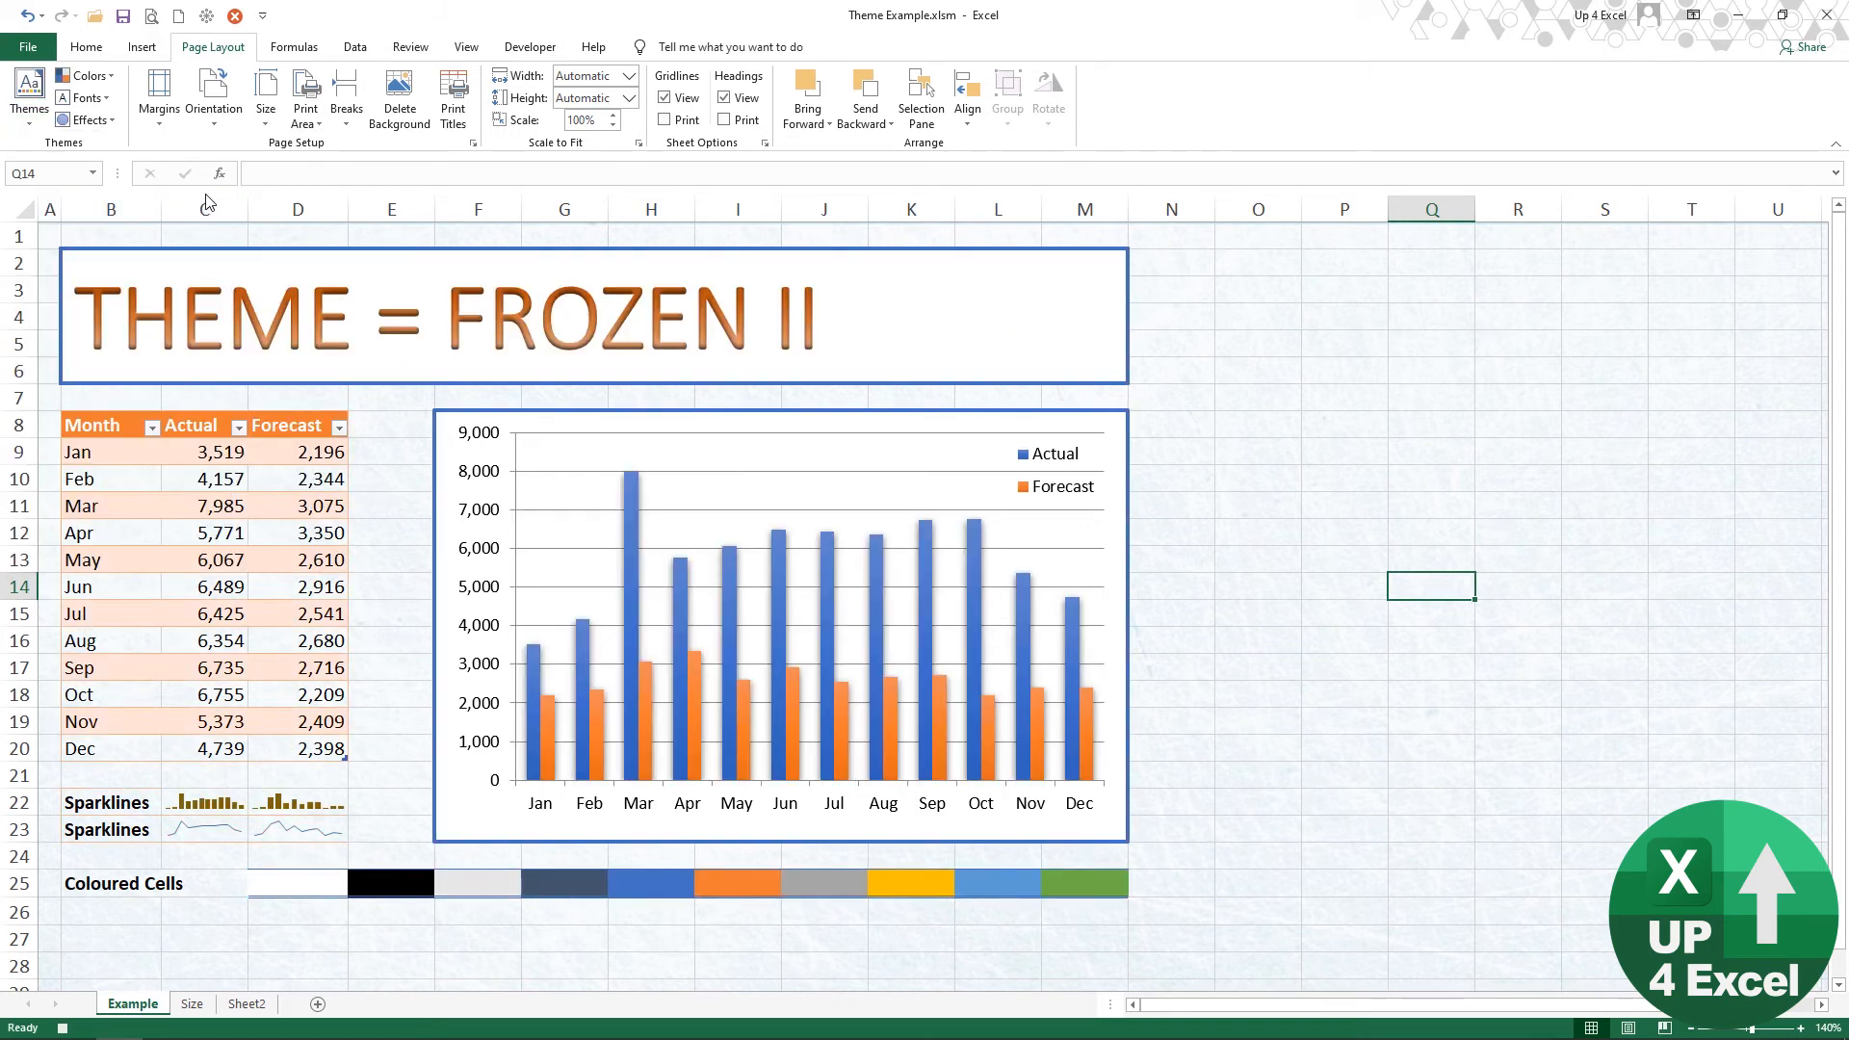
pyautogui.click(408, 123)
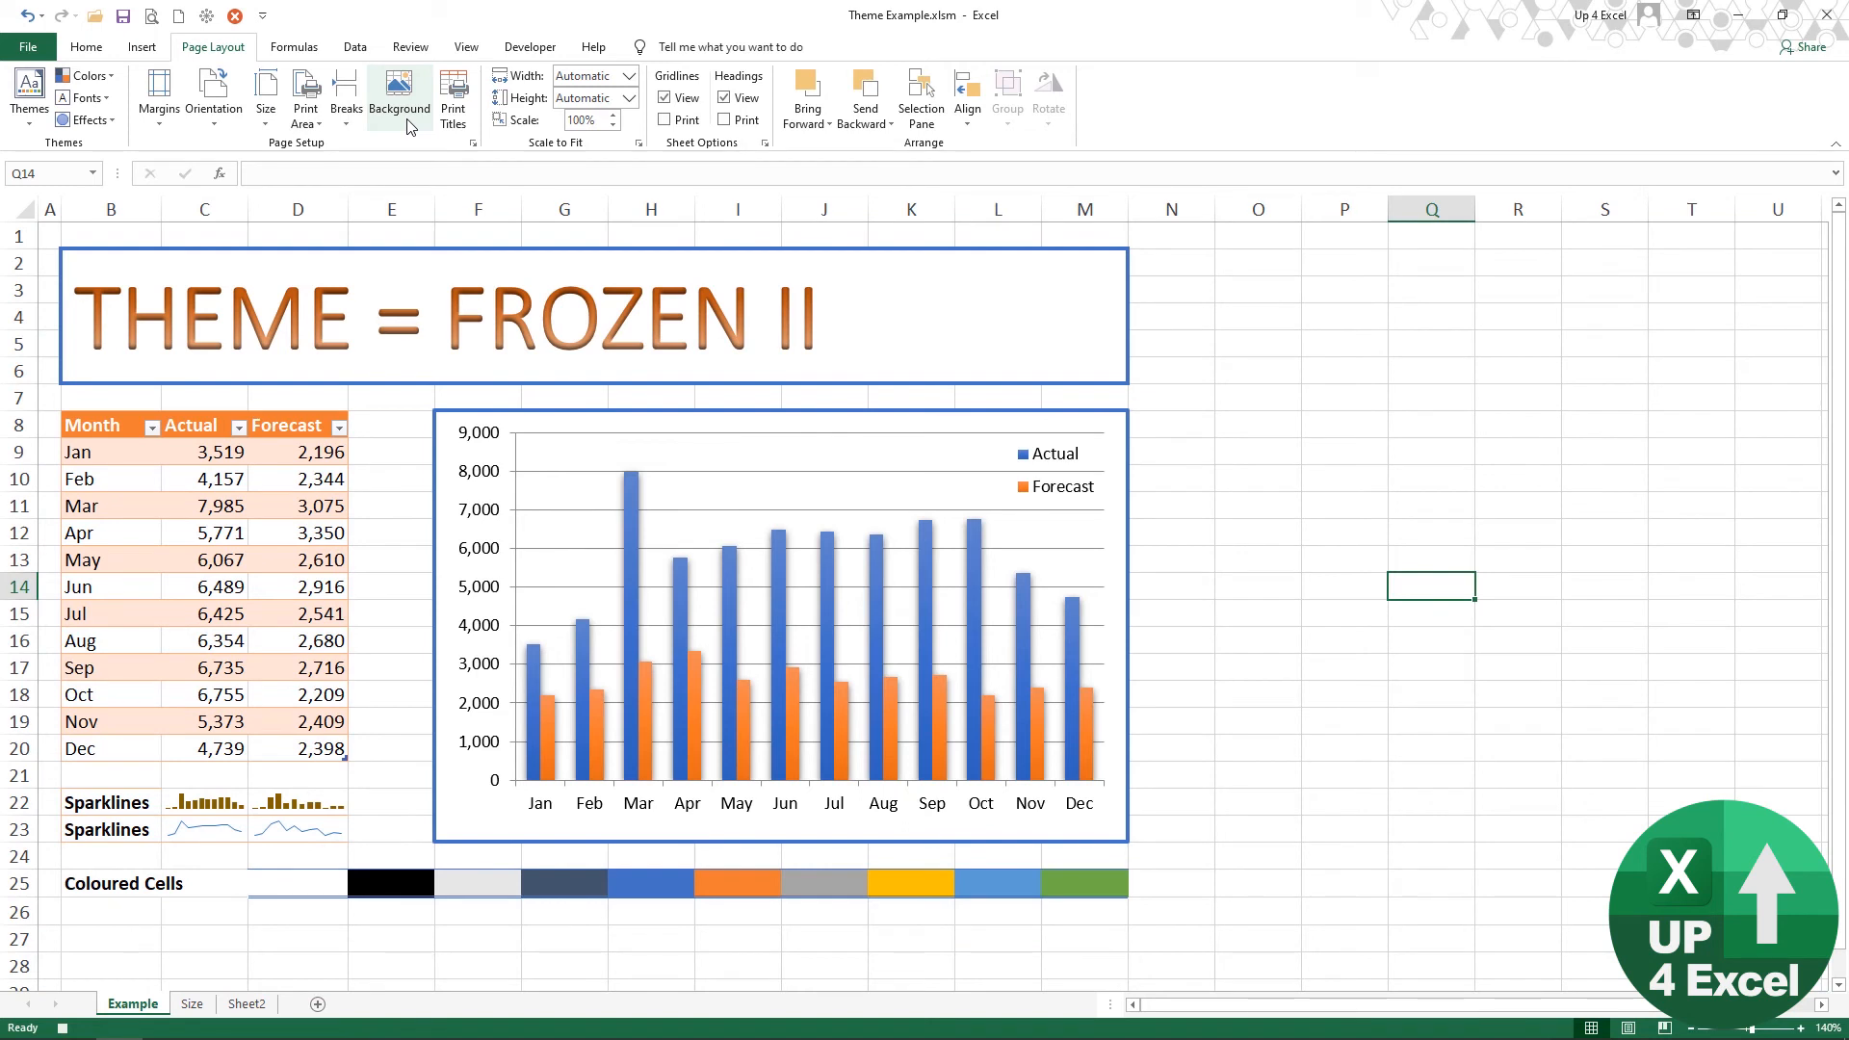
pyautogui.click(530, 46)
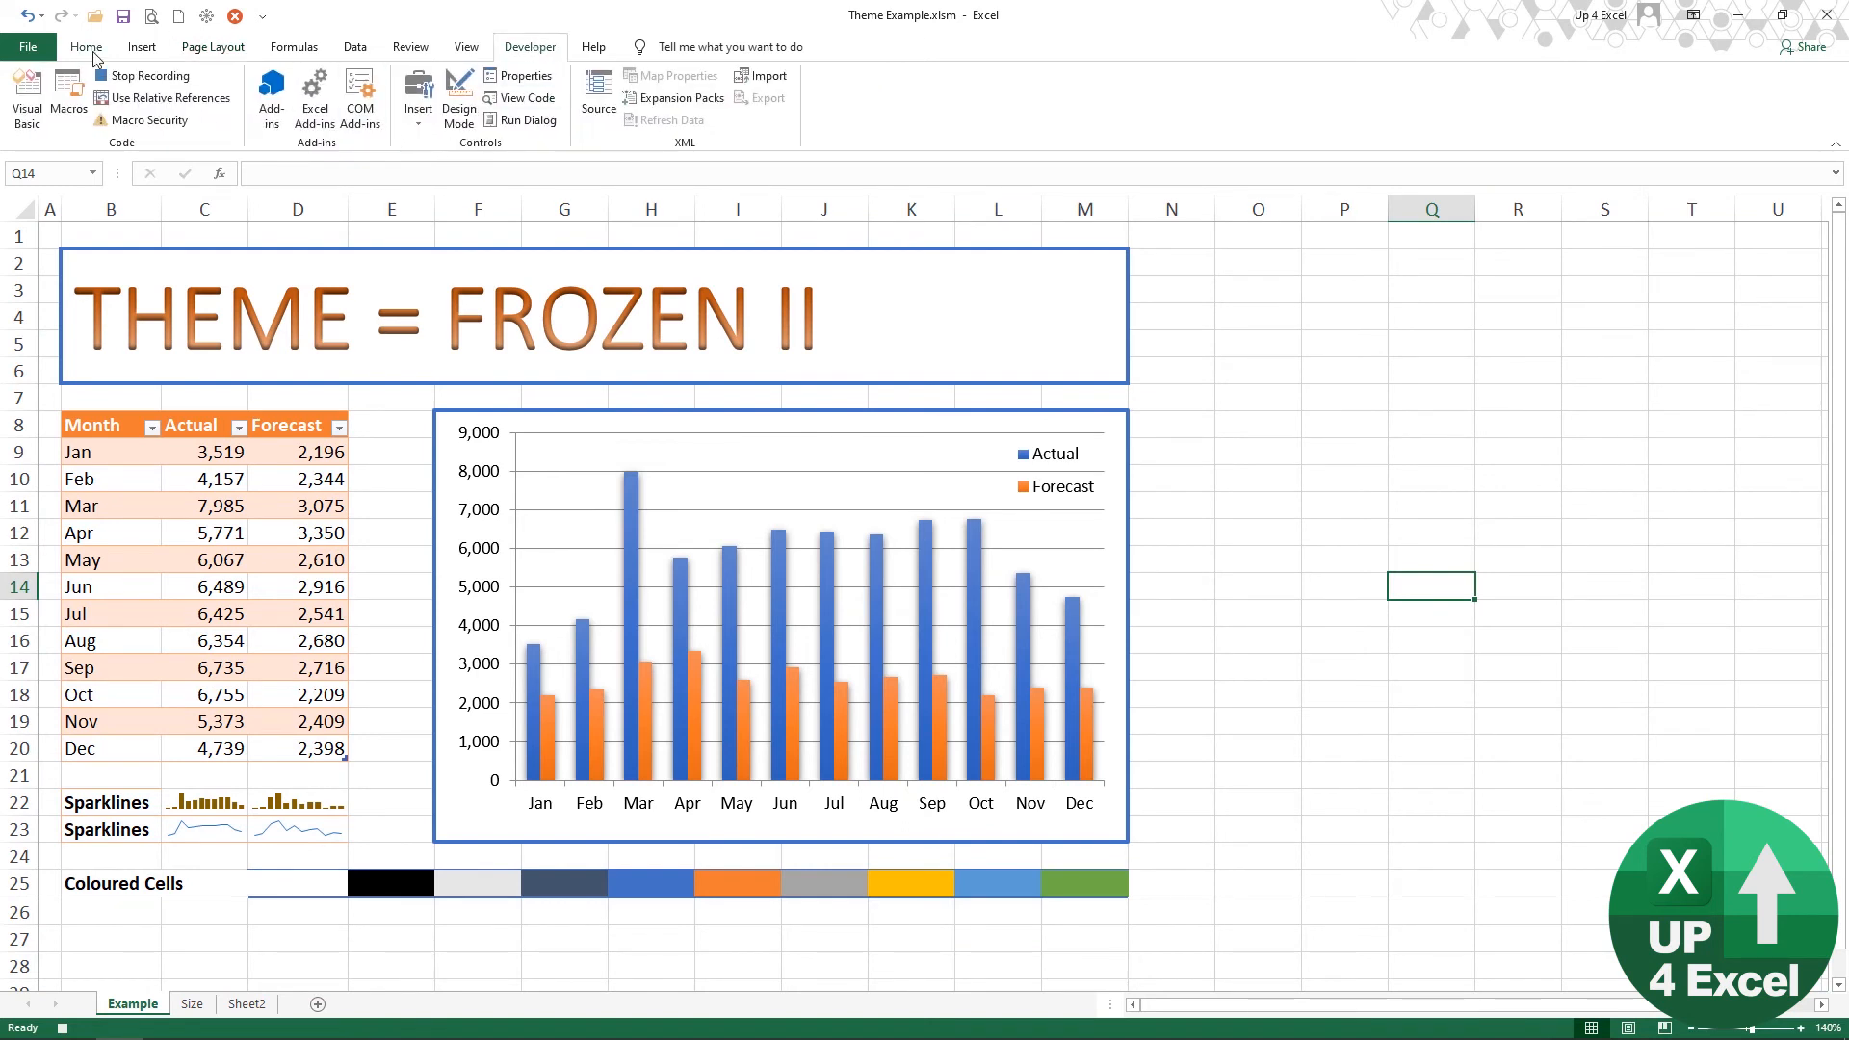
pyautogui.click(144, 77)
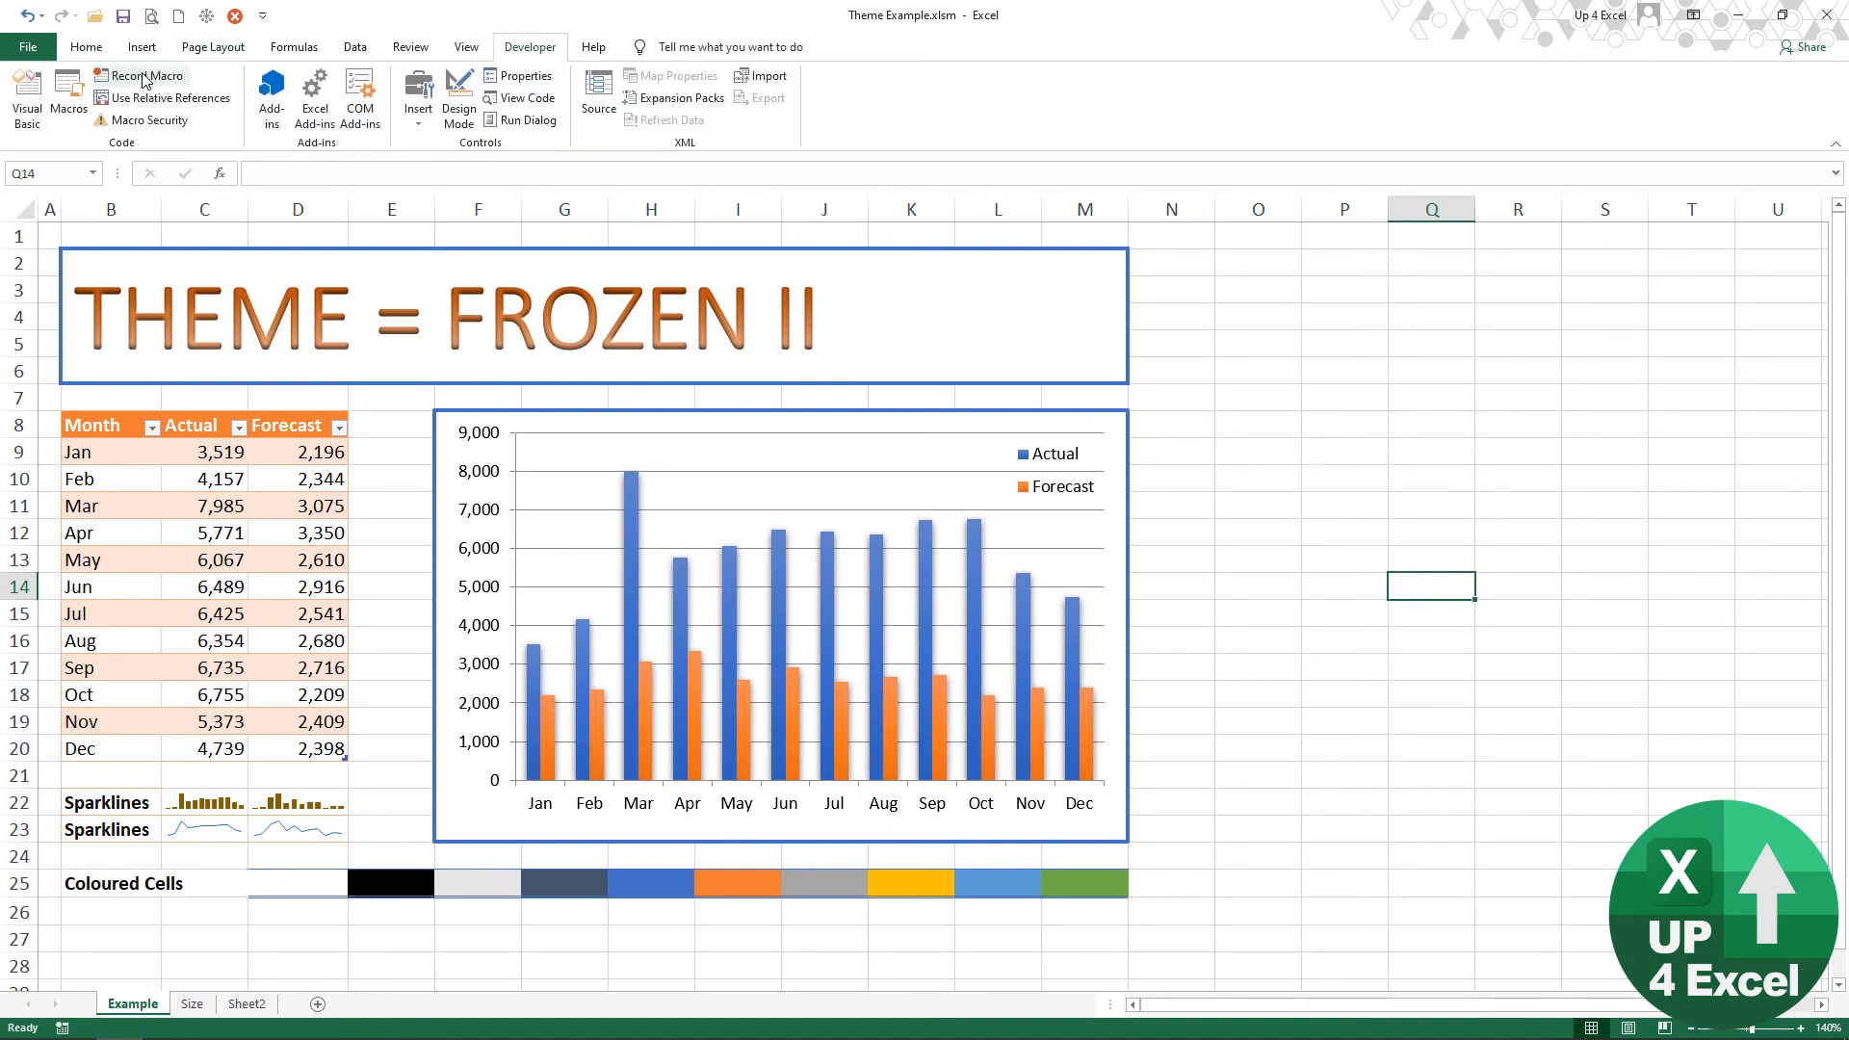
# Step: Record a second macro in this workbook that applies the FROZEN II v2 theme and sets Ice v2.jpg as the sheet background
pyautogui.click(146, 77)
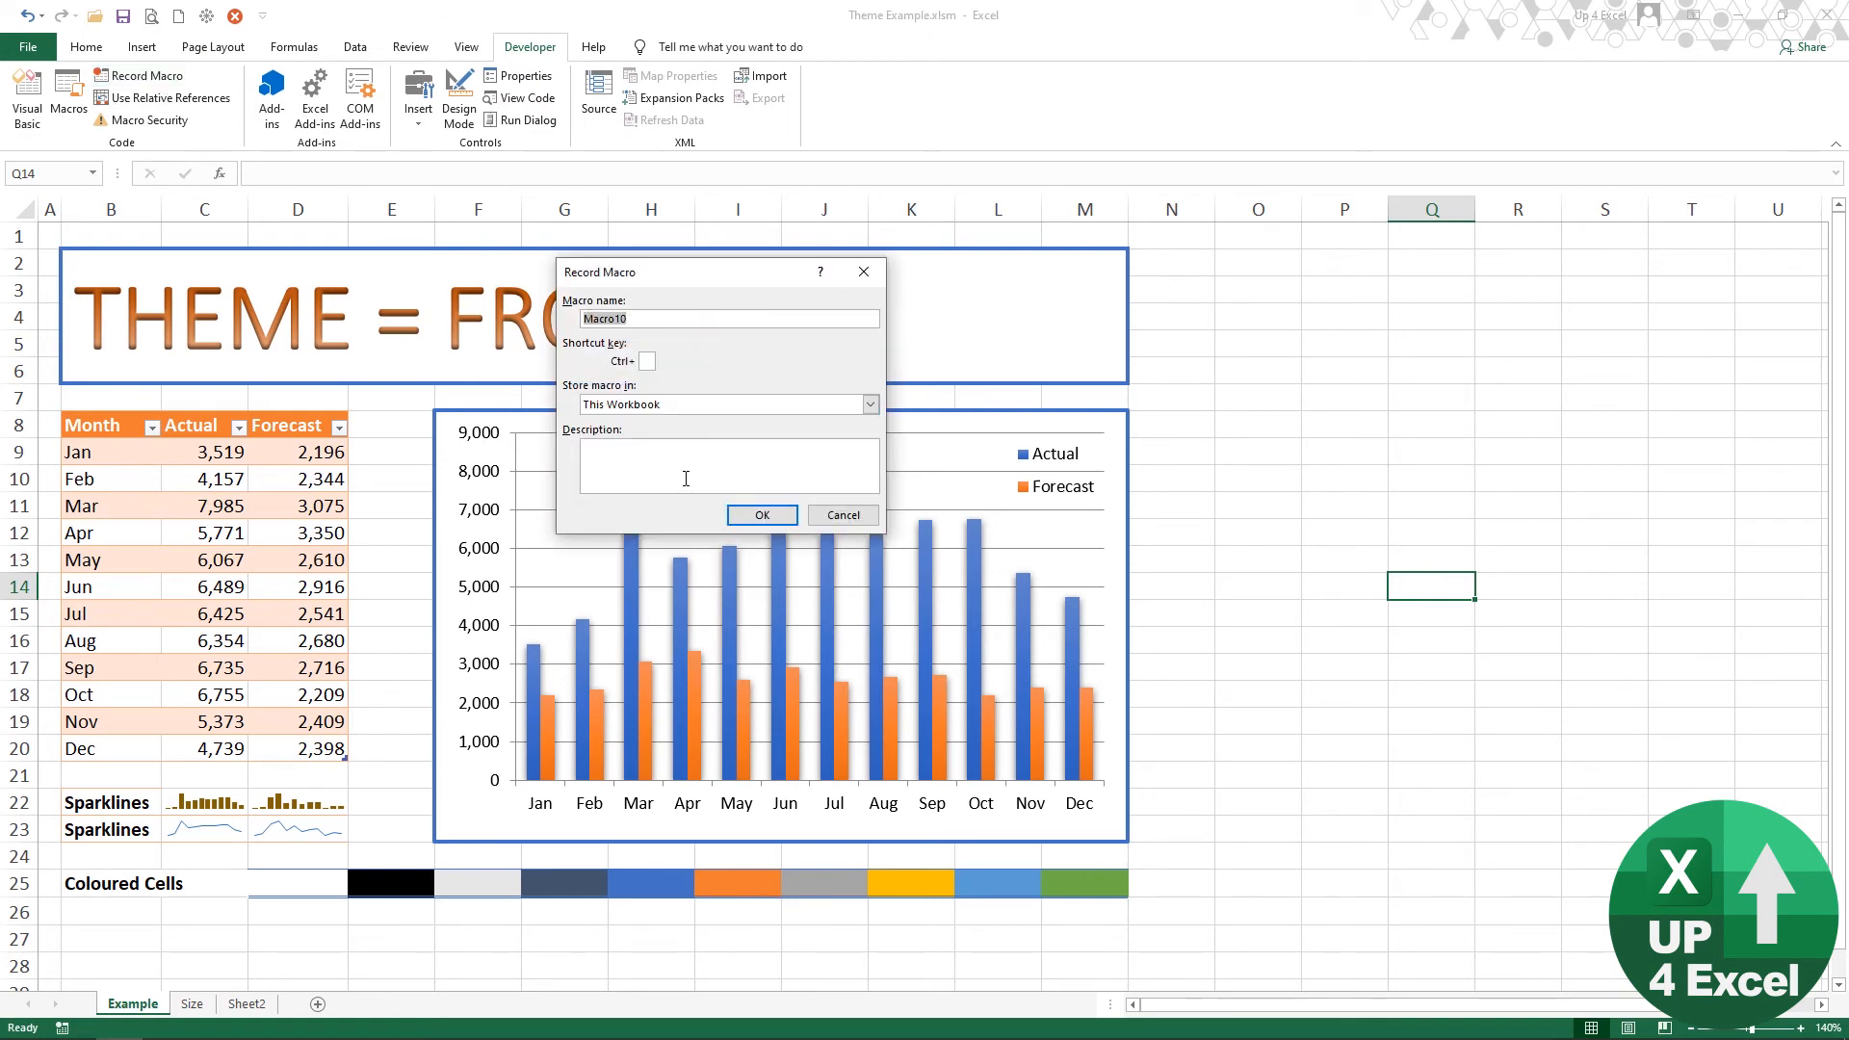
pyautogui.click(763, 516)
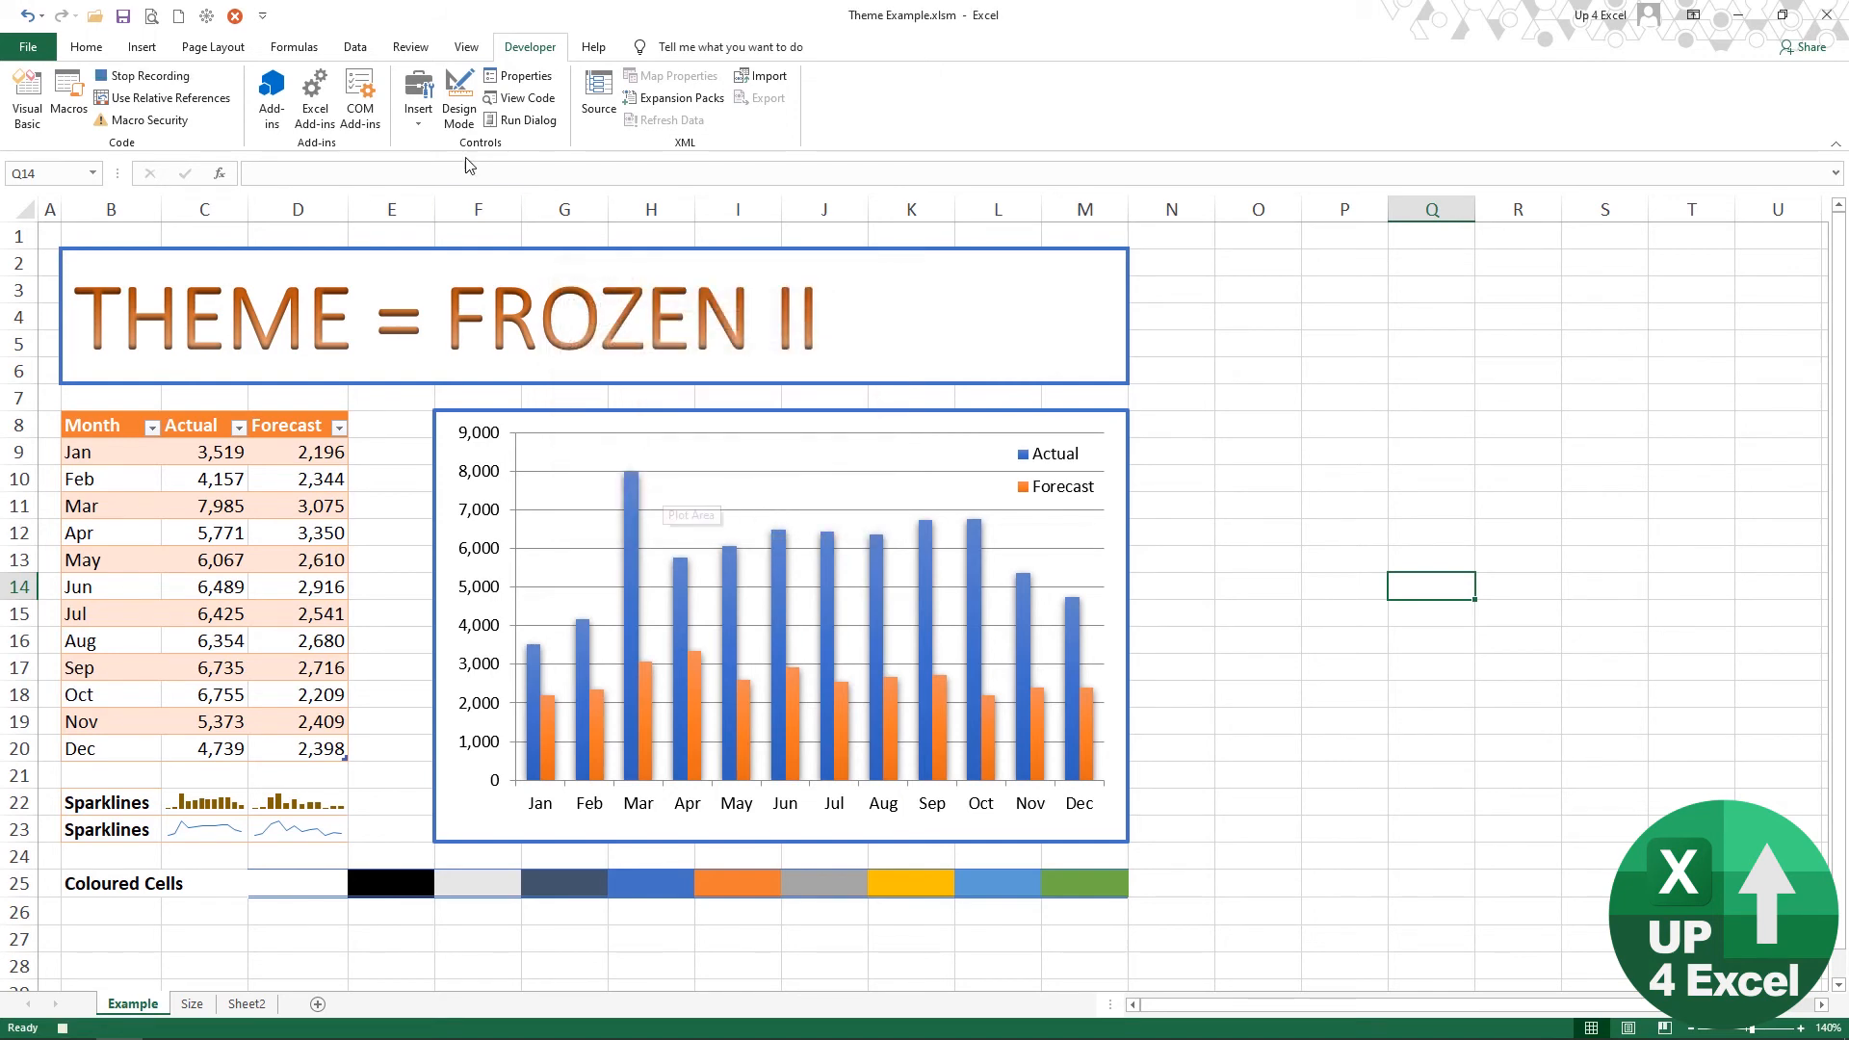
pyautogui.click(201, 48)
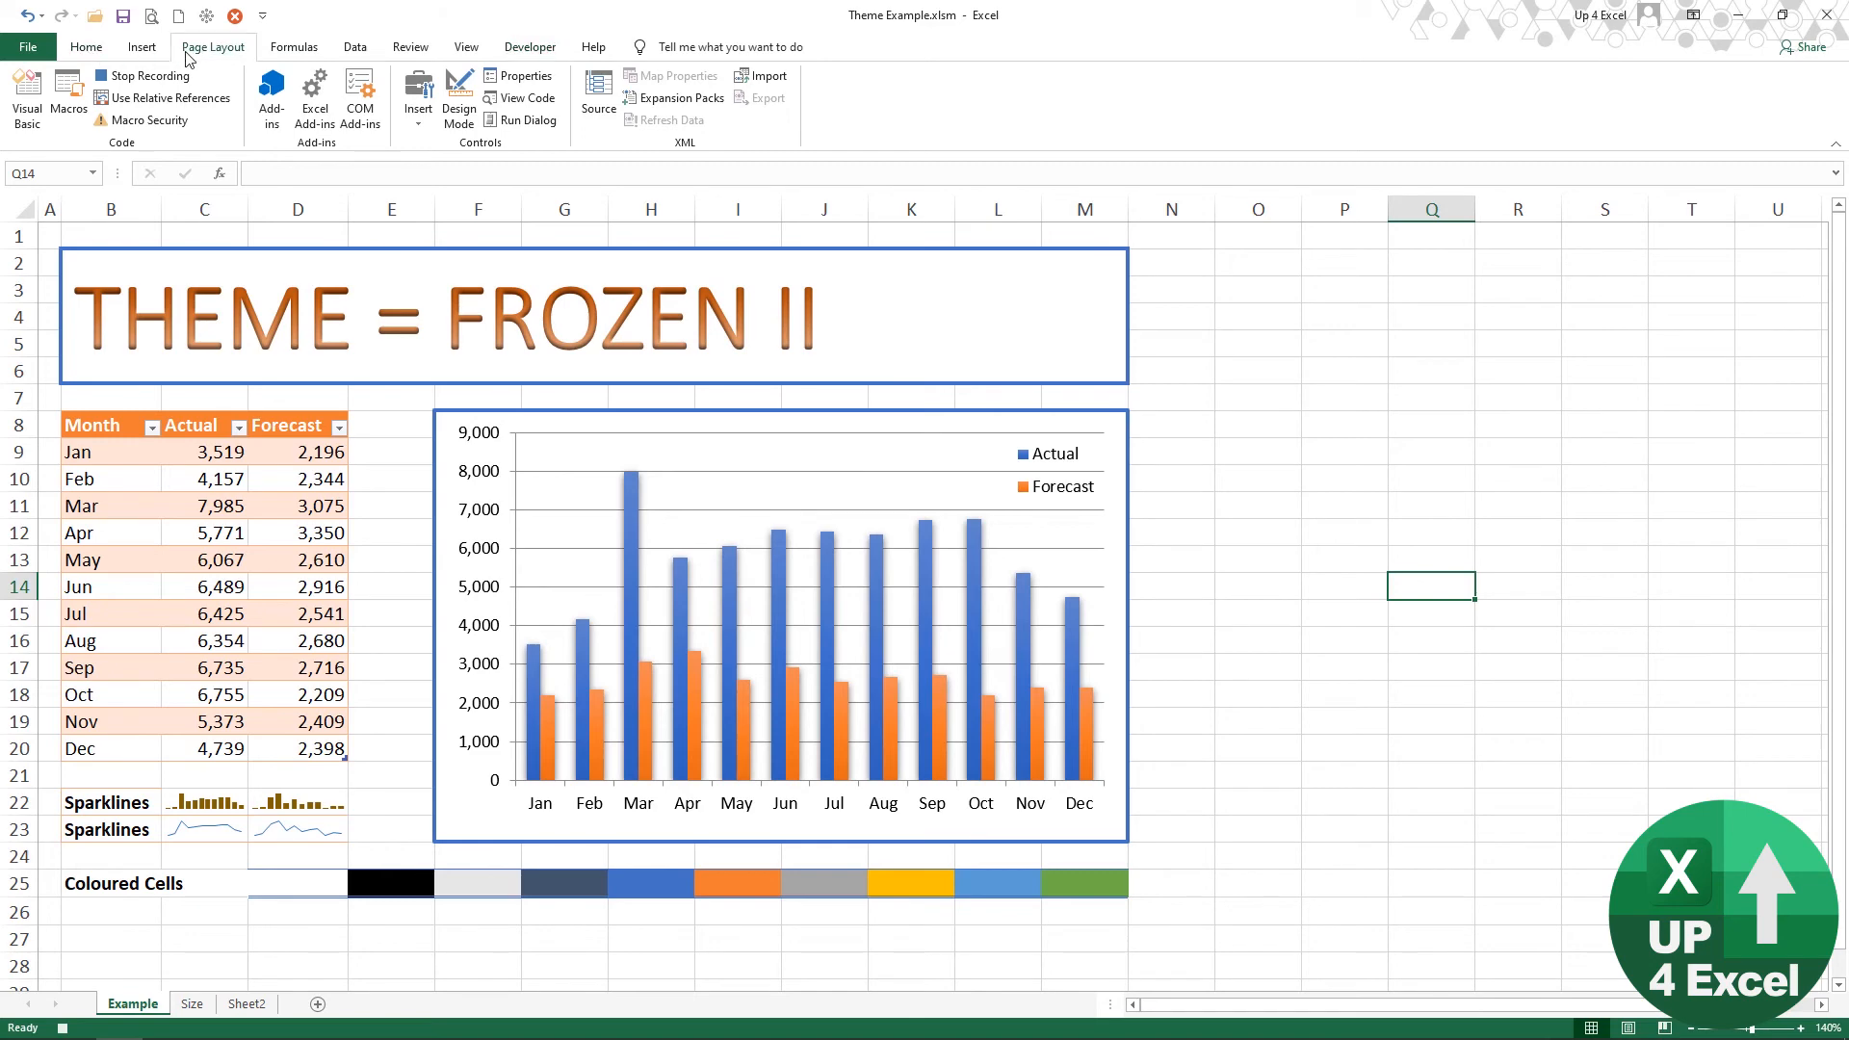
pyautogui.click(27, 121)
pyautogui.click(33, 179)
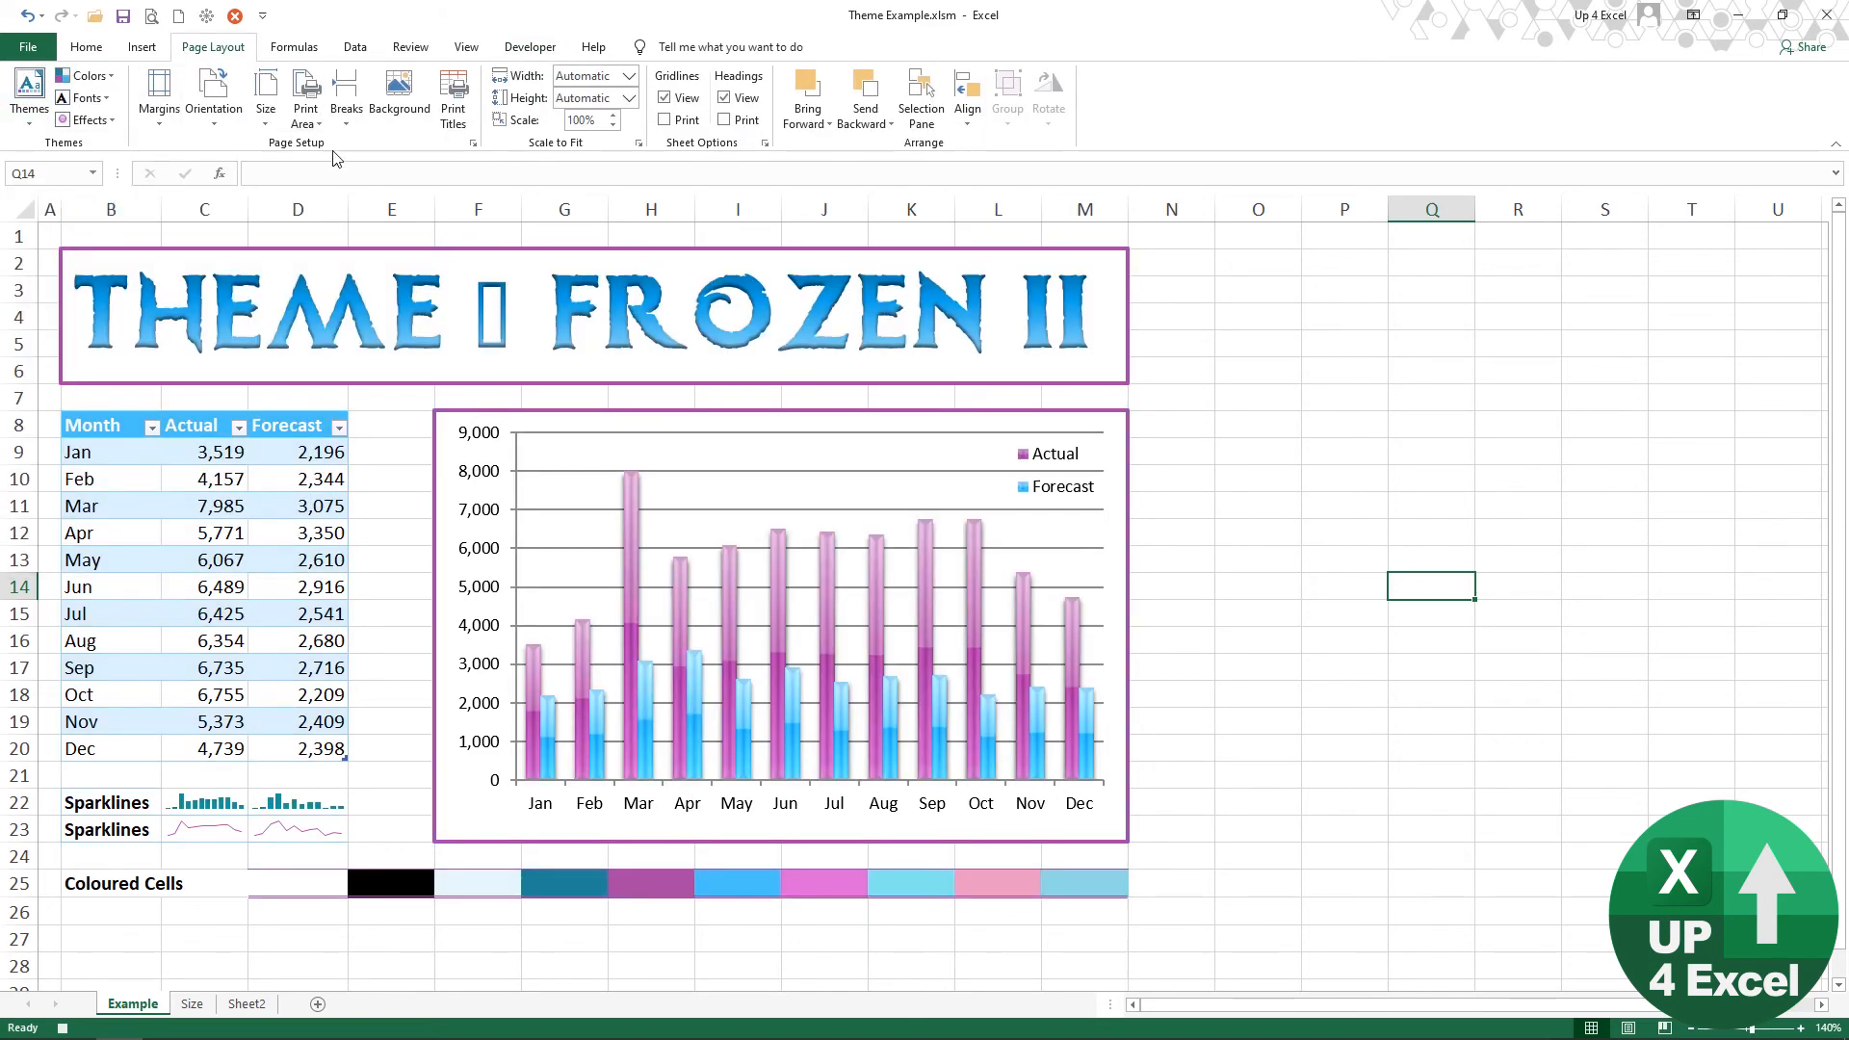
pyautogui.click(398, 94)
pyautogui.click(796, 428)
pyautogui.click(306, 157)
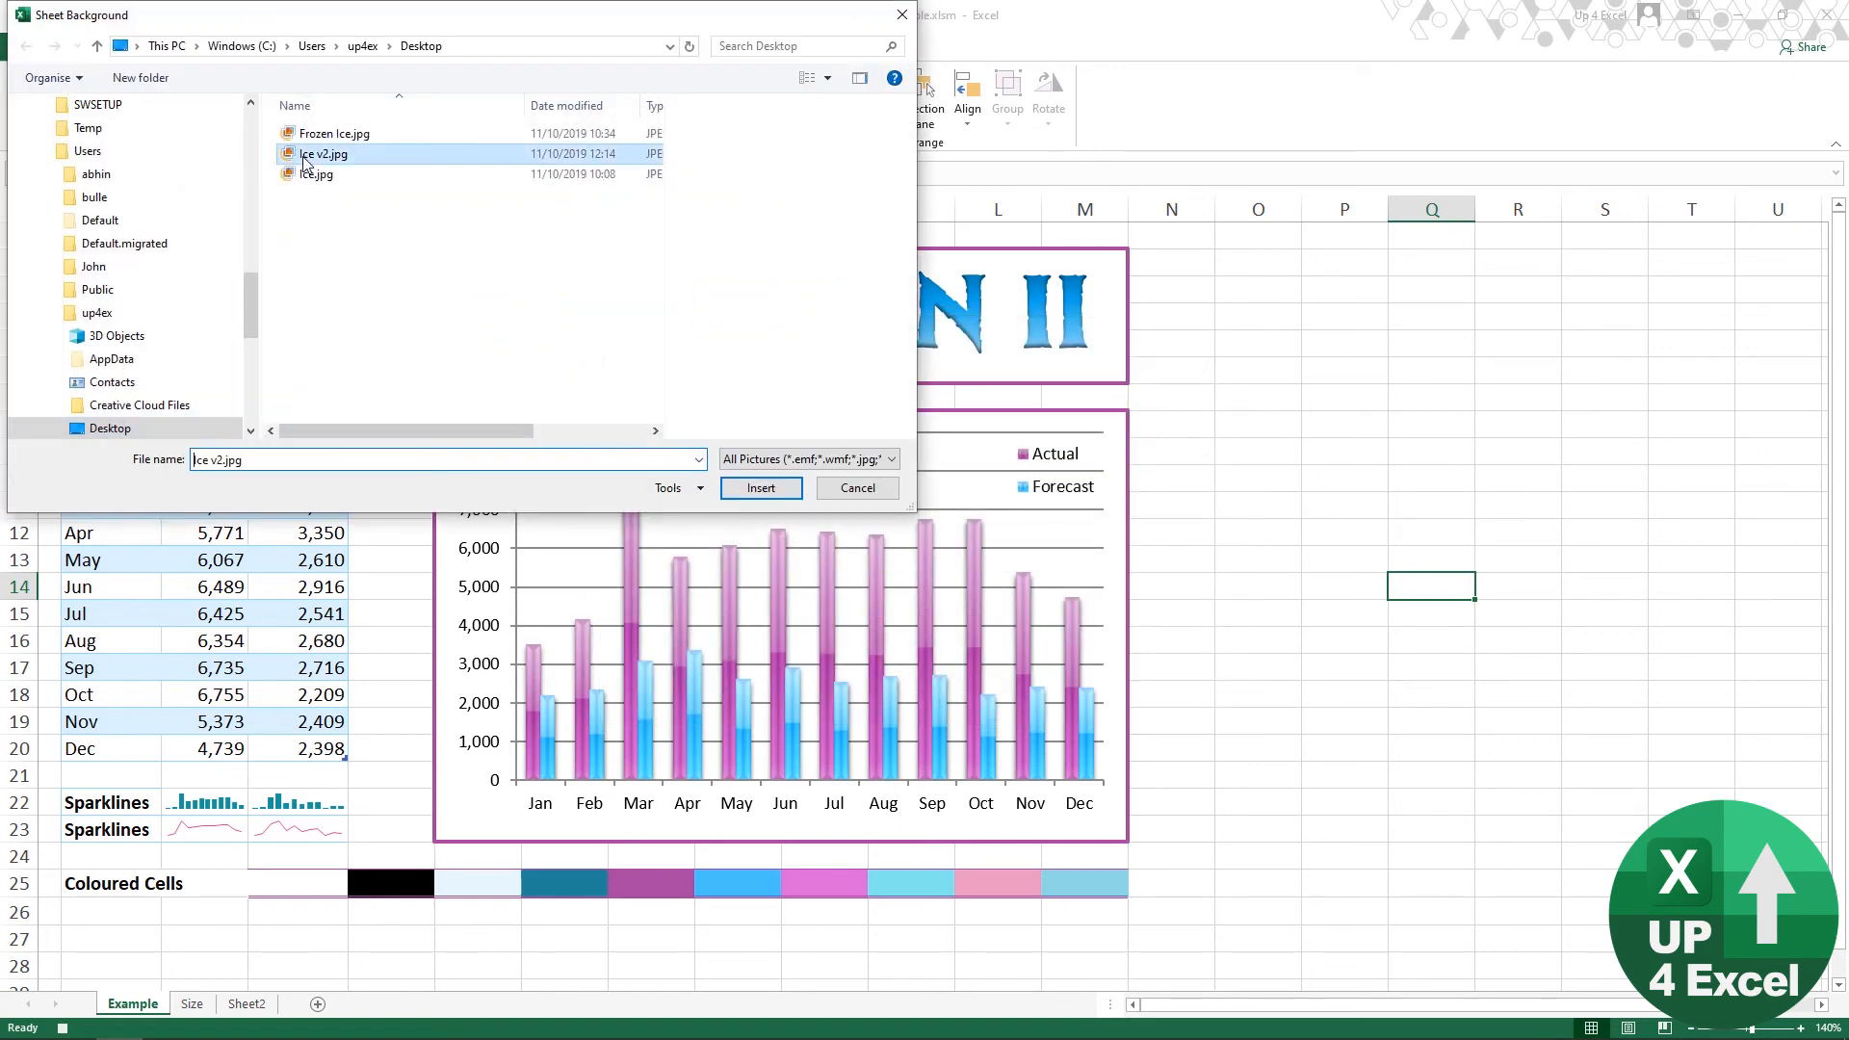
pyautogui.click(760, 488)
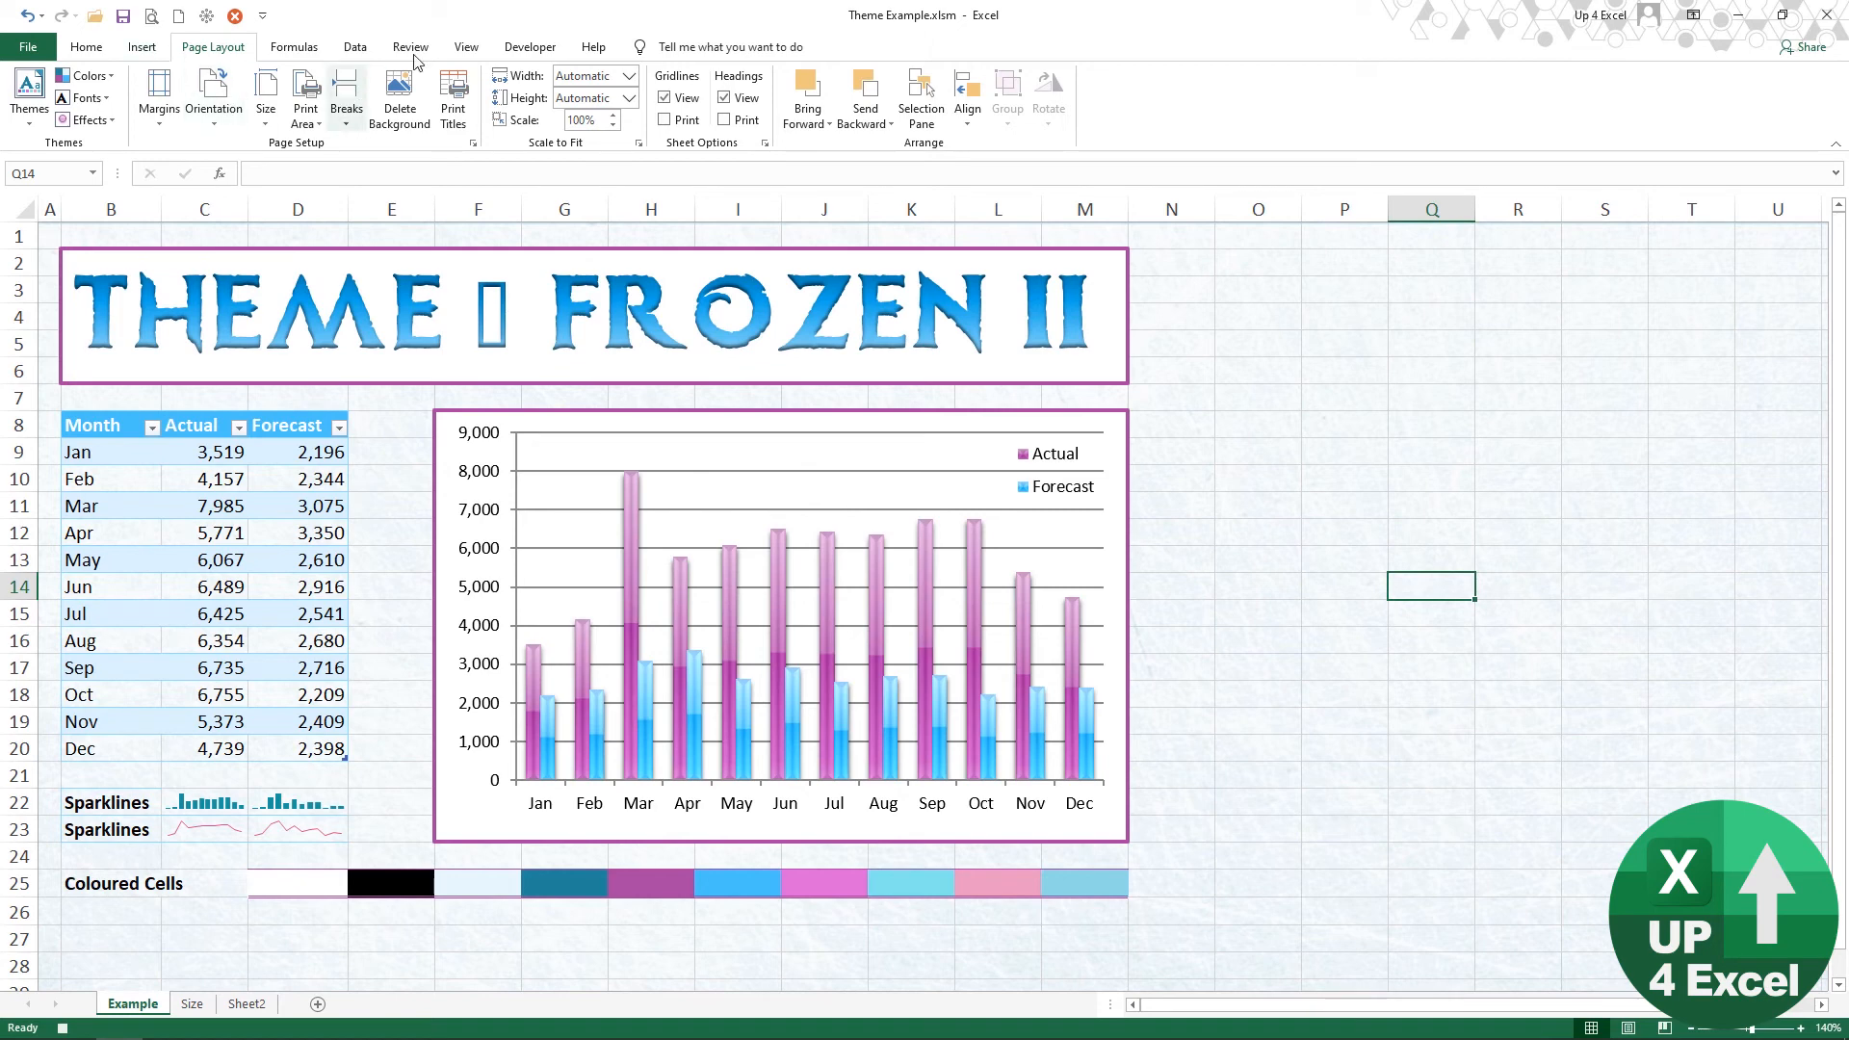
pyautogui.click(524, 48)
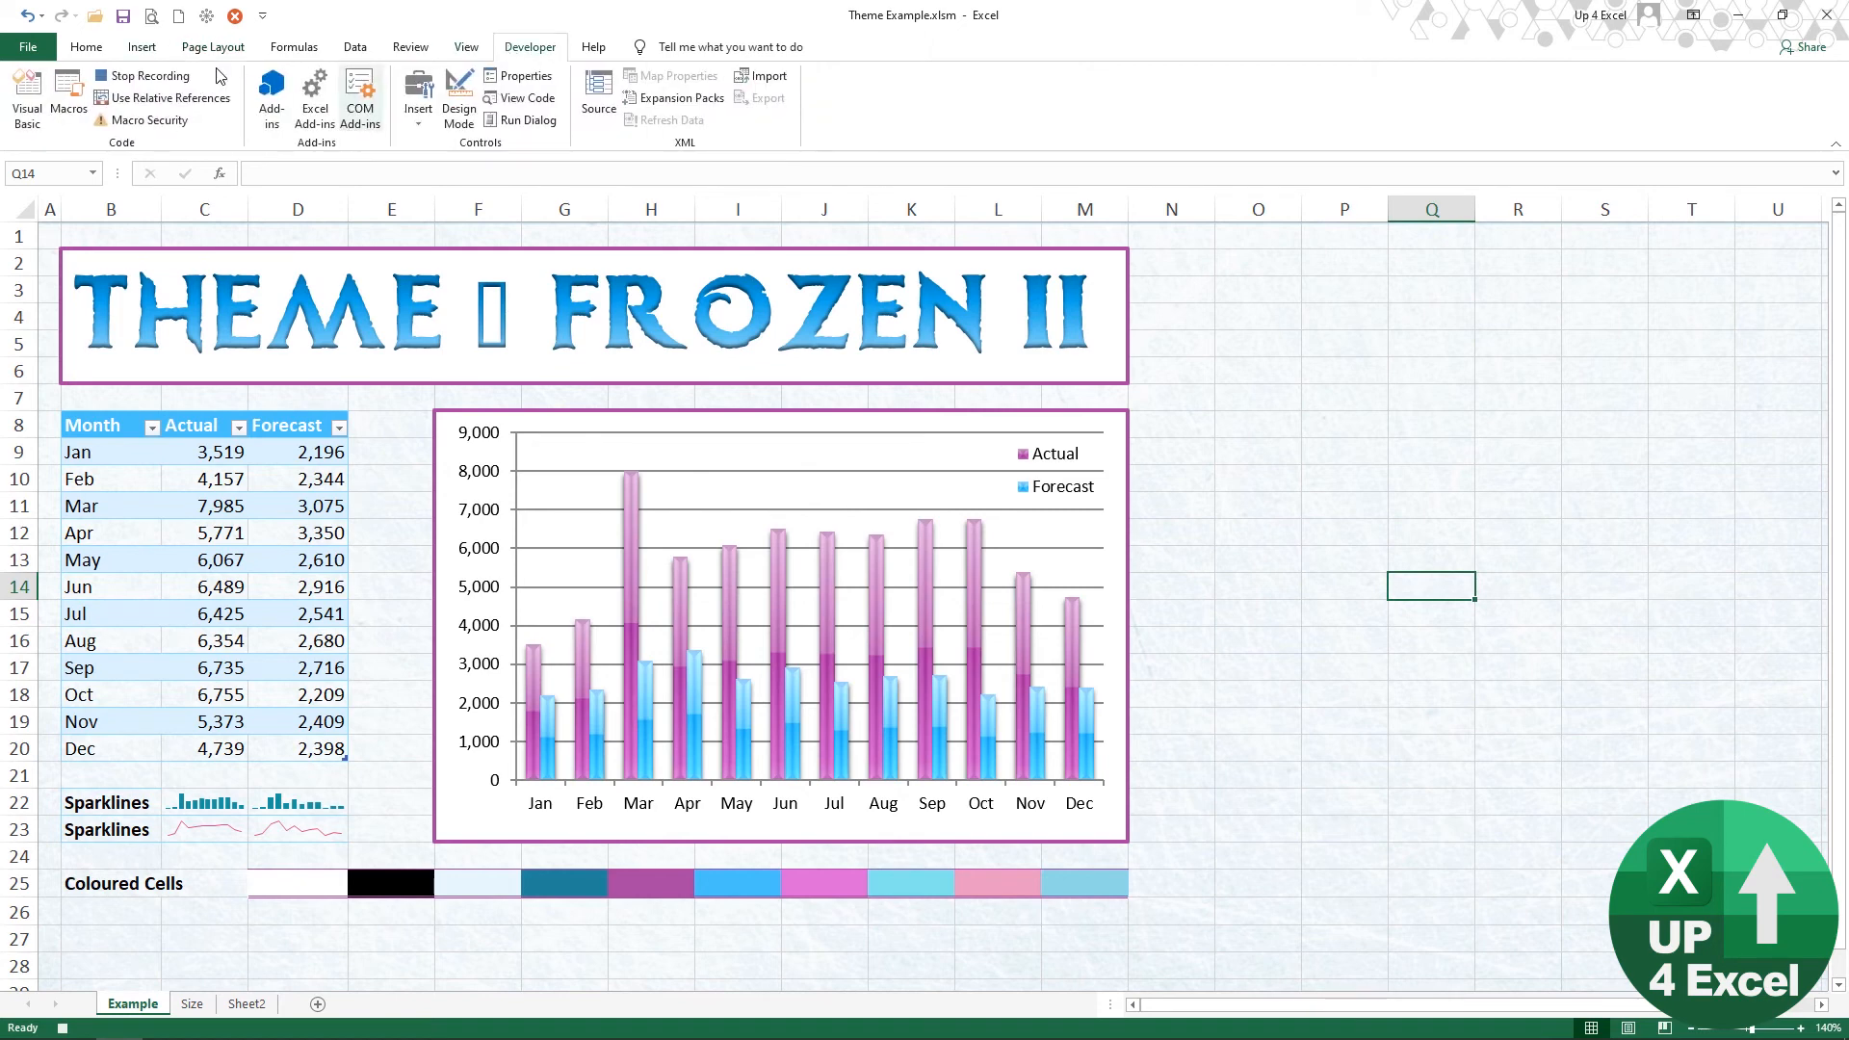
pyautogui.click(140, 77)
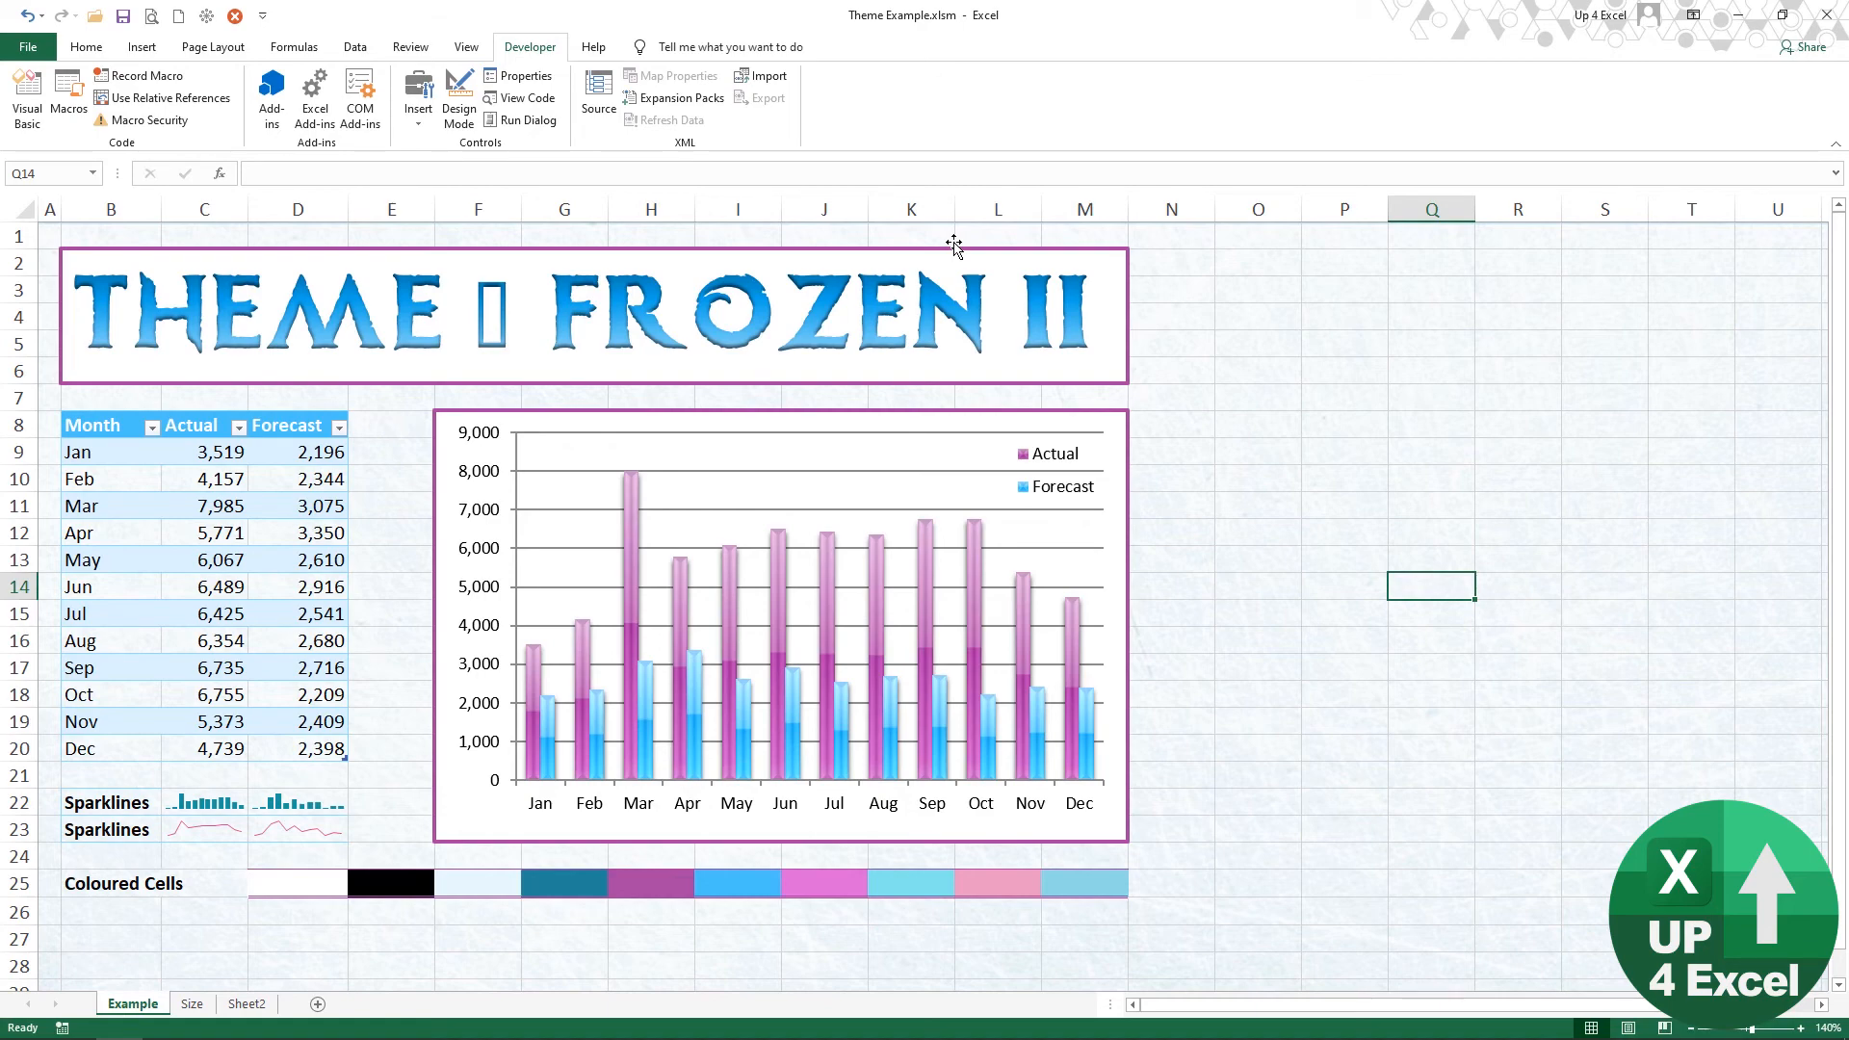
# Step: Open the recorded code in the Visual Basic editor and add three blank lines before End Sub in Macro9
pyautogui.hotkey('alt', 'F11')
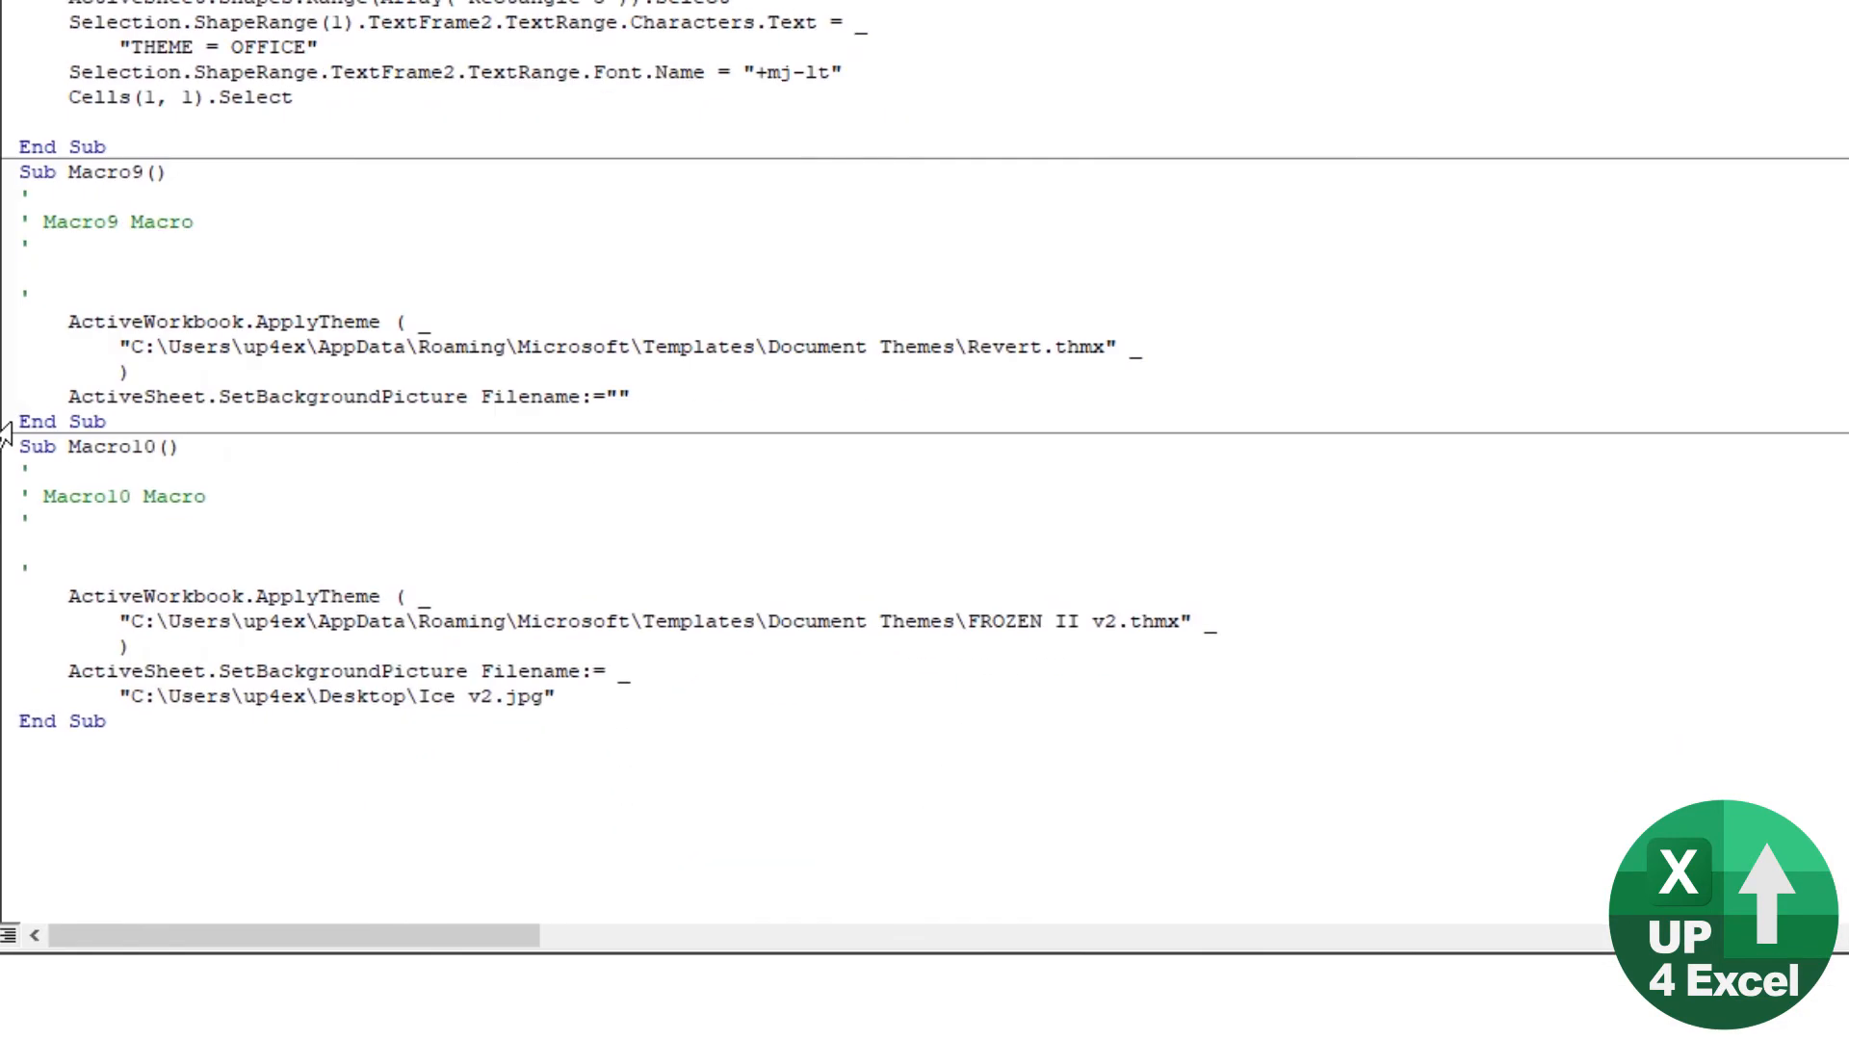
pyautogui.press('Return')
pyautogui.press('Return')
pyautogui.press('Return')
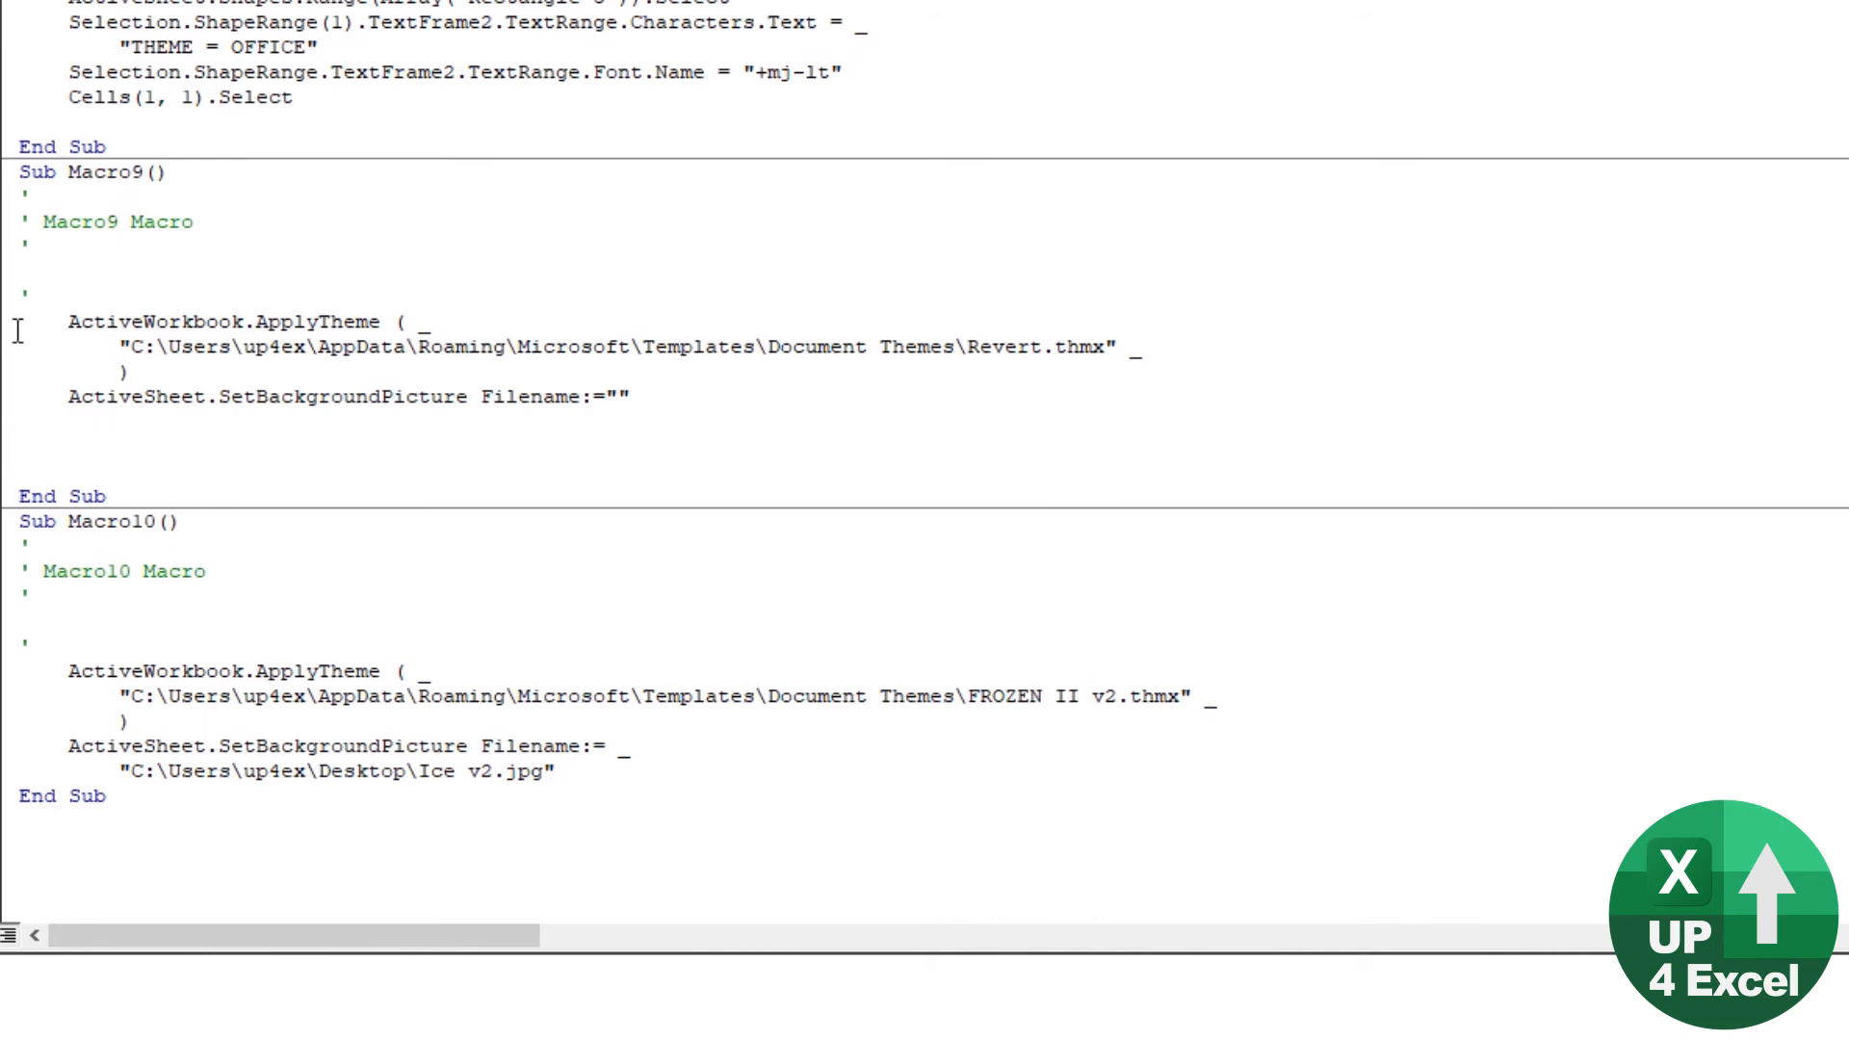
# Step: Examine the theme and background picture code in Macro9 and Macro10, and the status bar line in sbMakeFrozen
pyautogui.moveTo(4, 331); pyautogui.dragTo(5, 402)
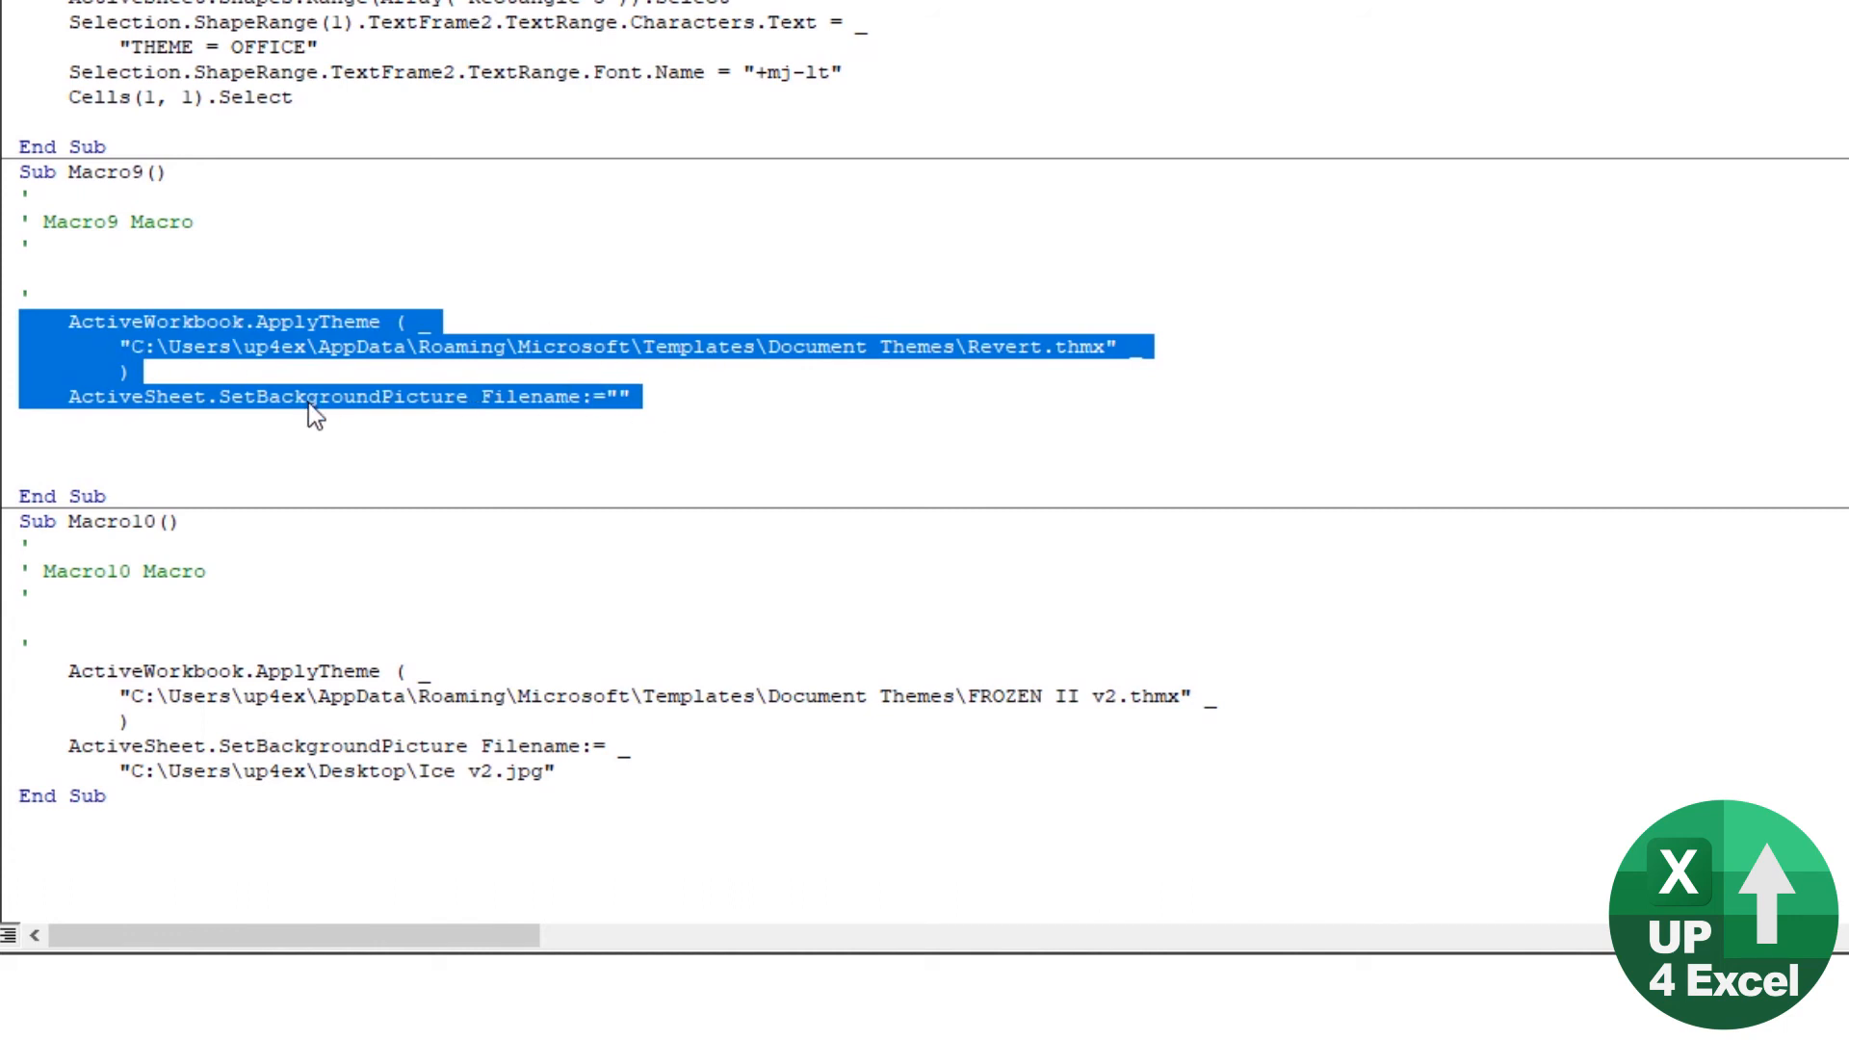
pyautogui.click(620, 407)
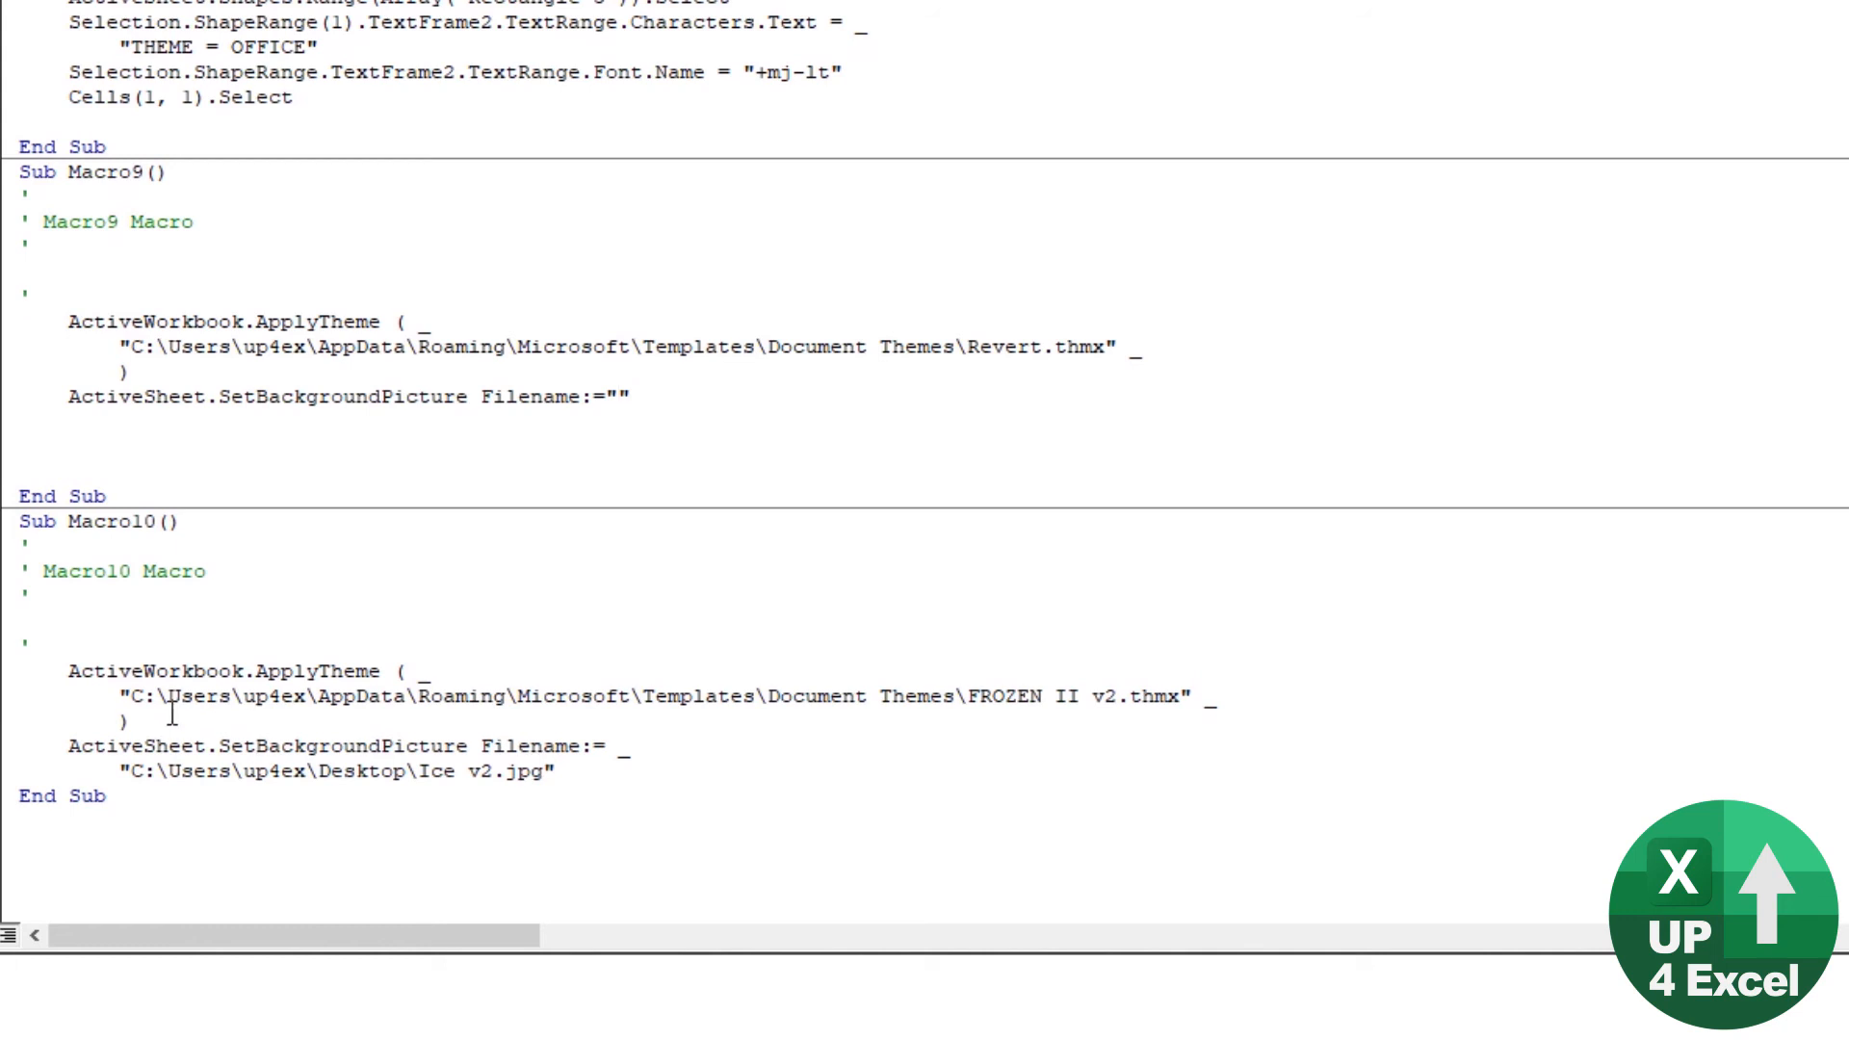
pyautogui.click(570, 778)
pyautogui.moveTo(570, 778); pyautogui.dragTo(118, 775)
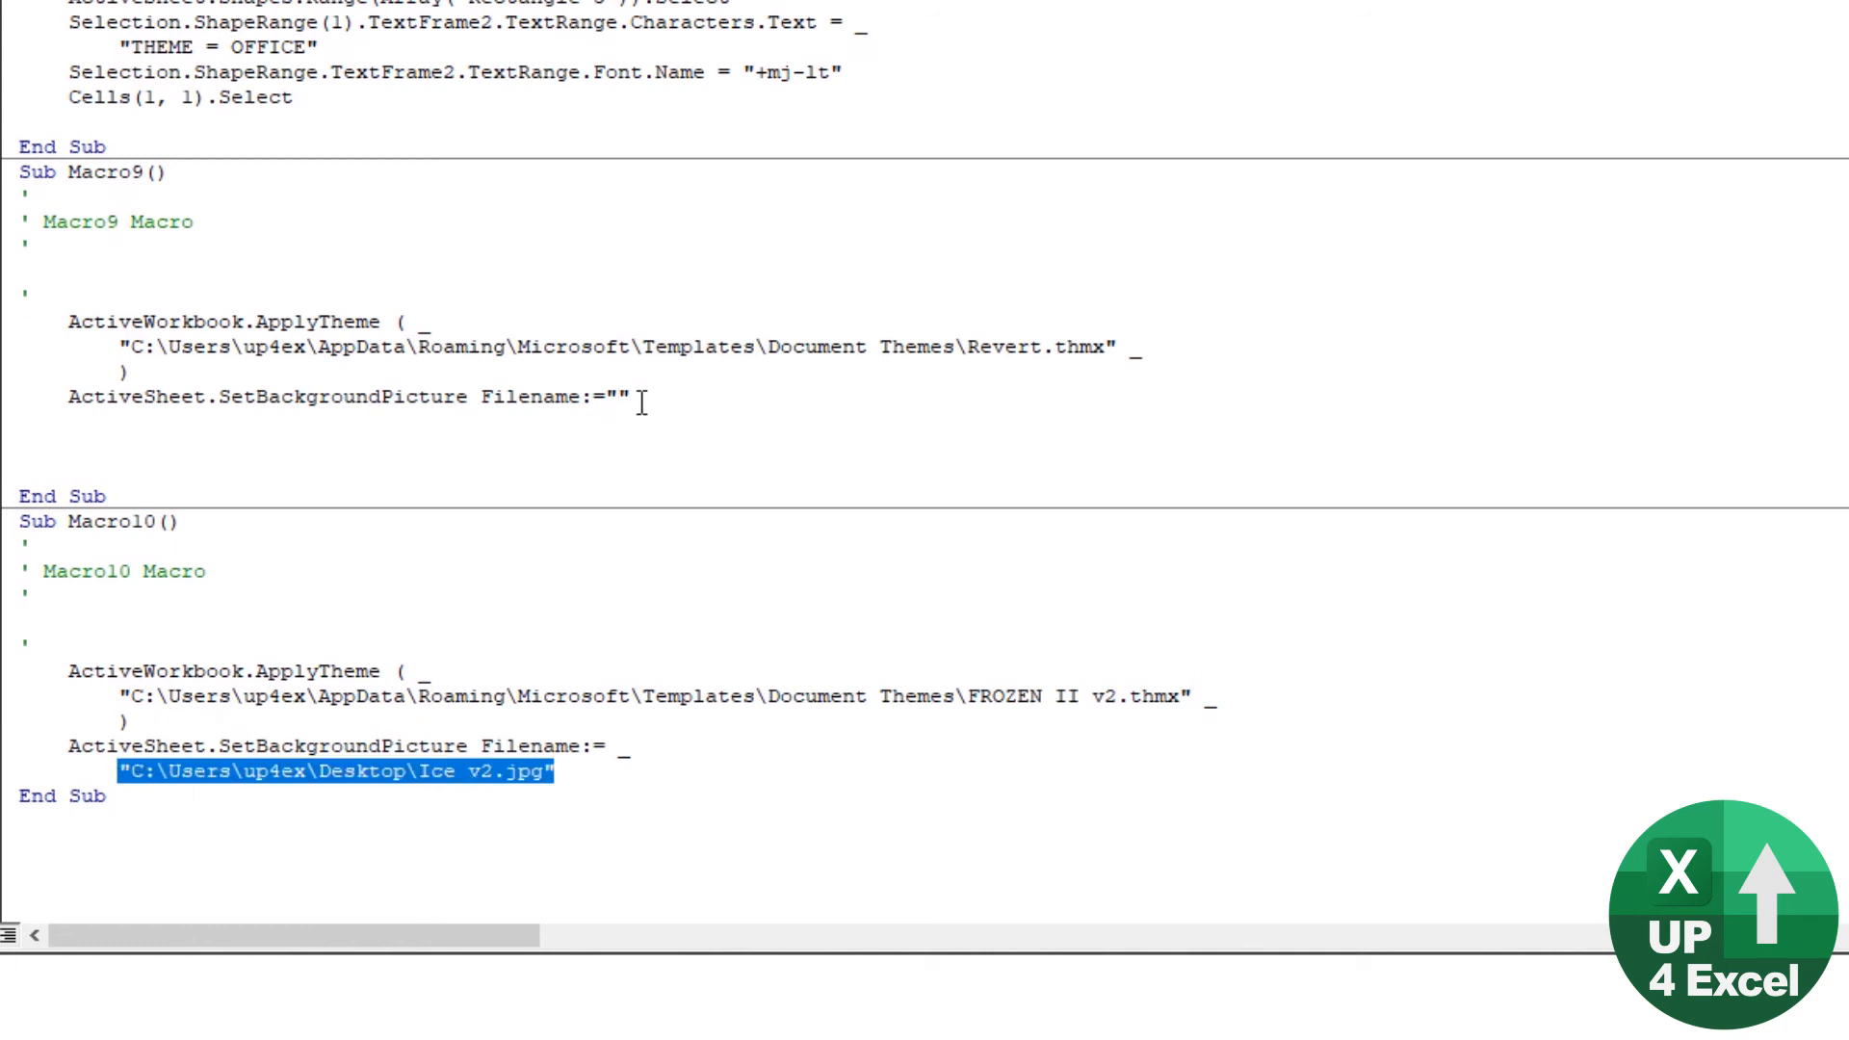
pyautogui.moveTo(632, 398); pyautogui.dragTo(605, 399)
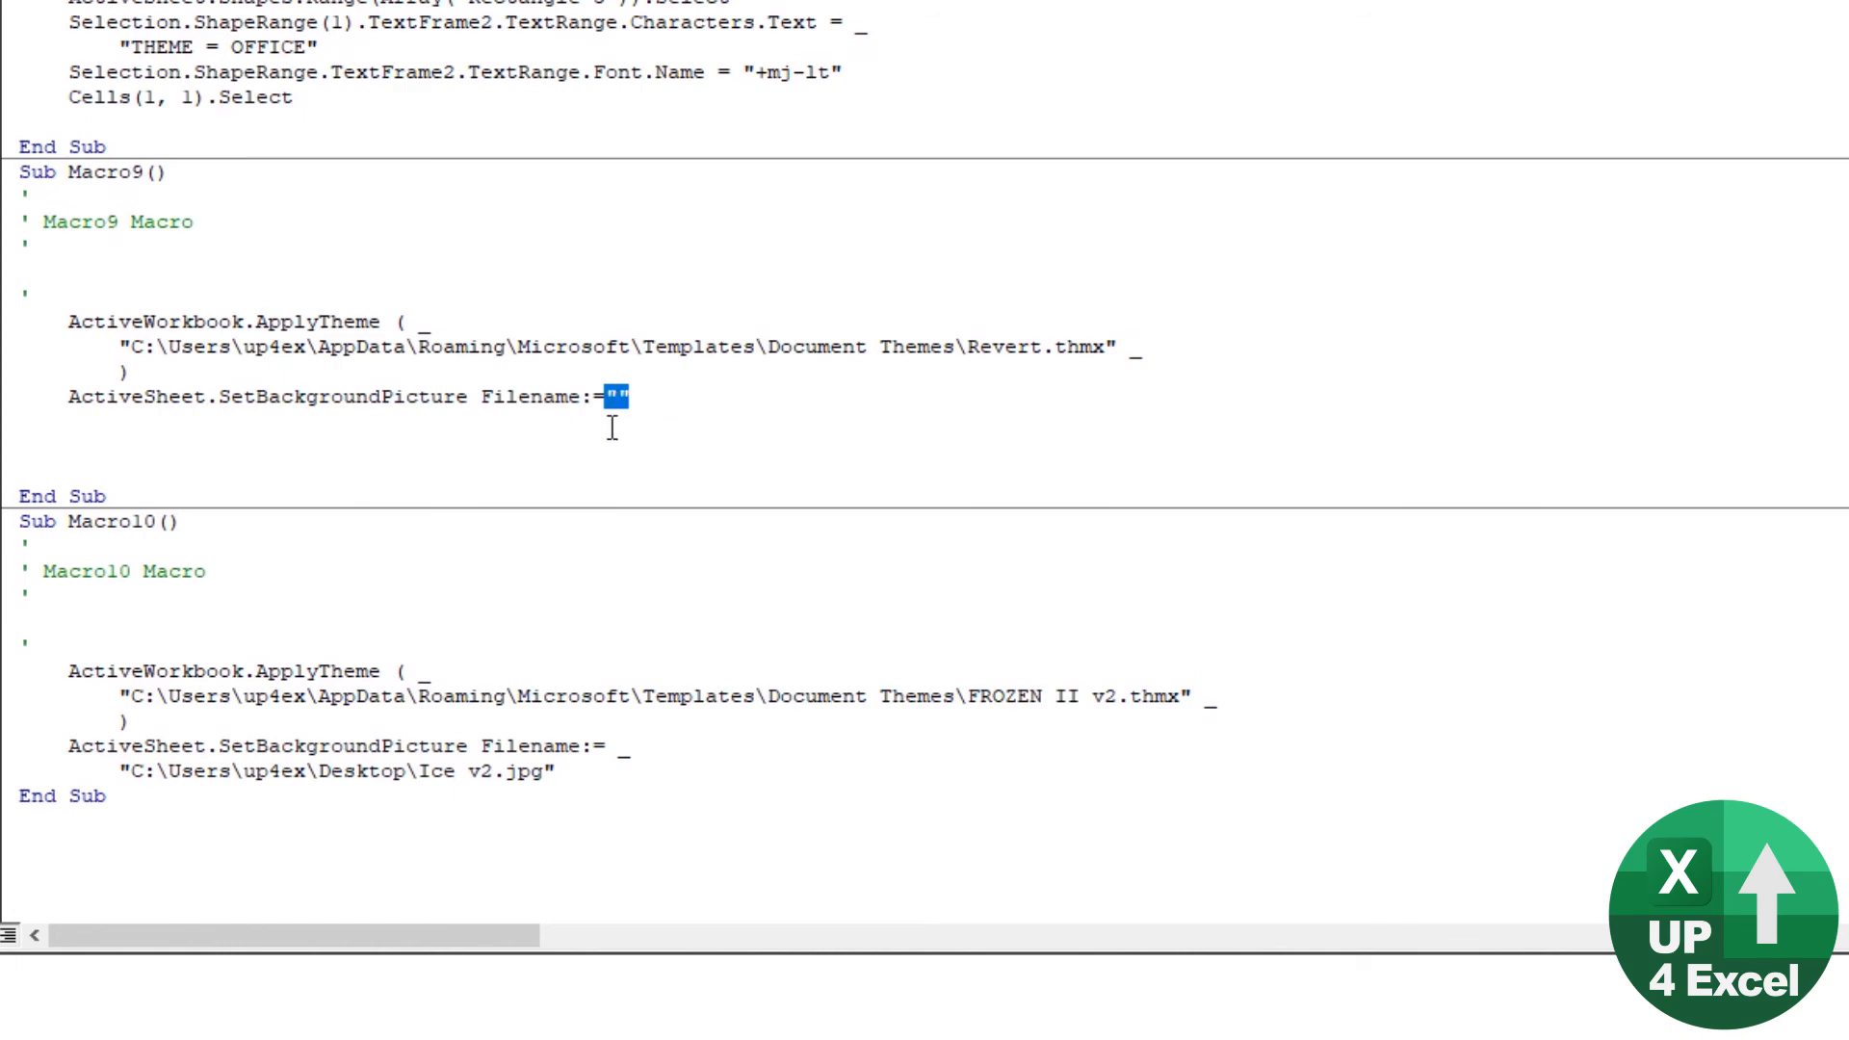
pyautogui.scroll(8, 617, 425)
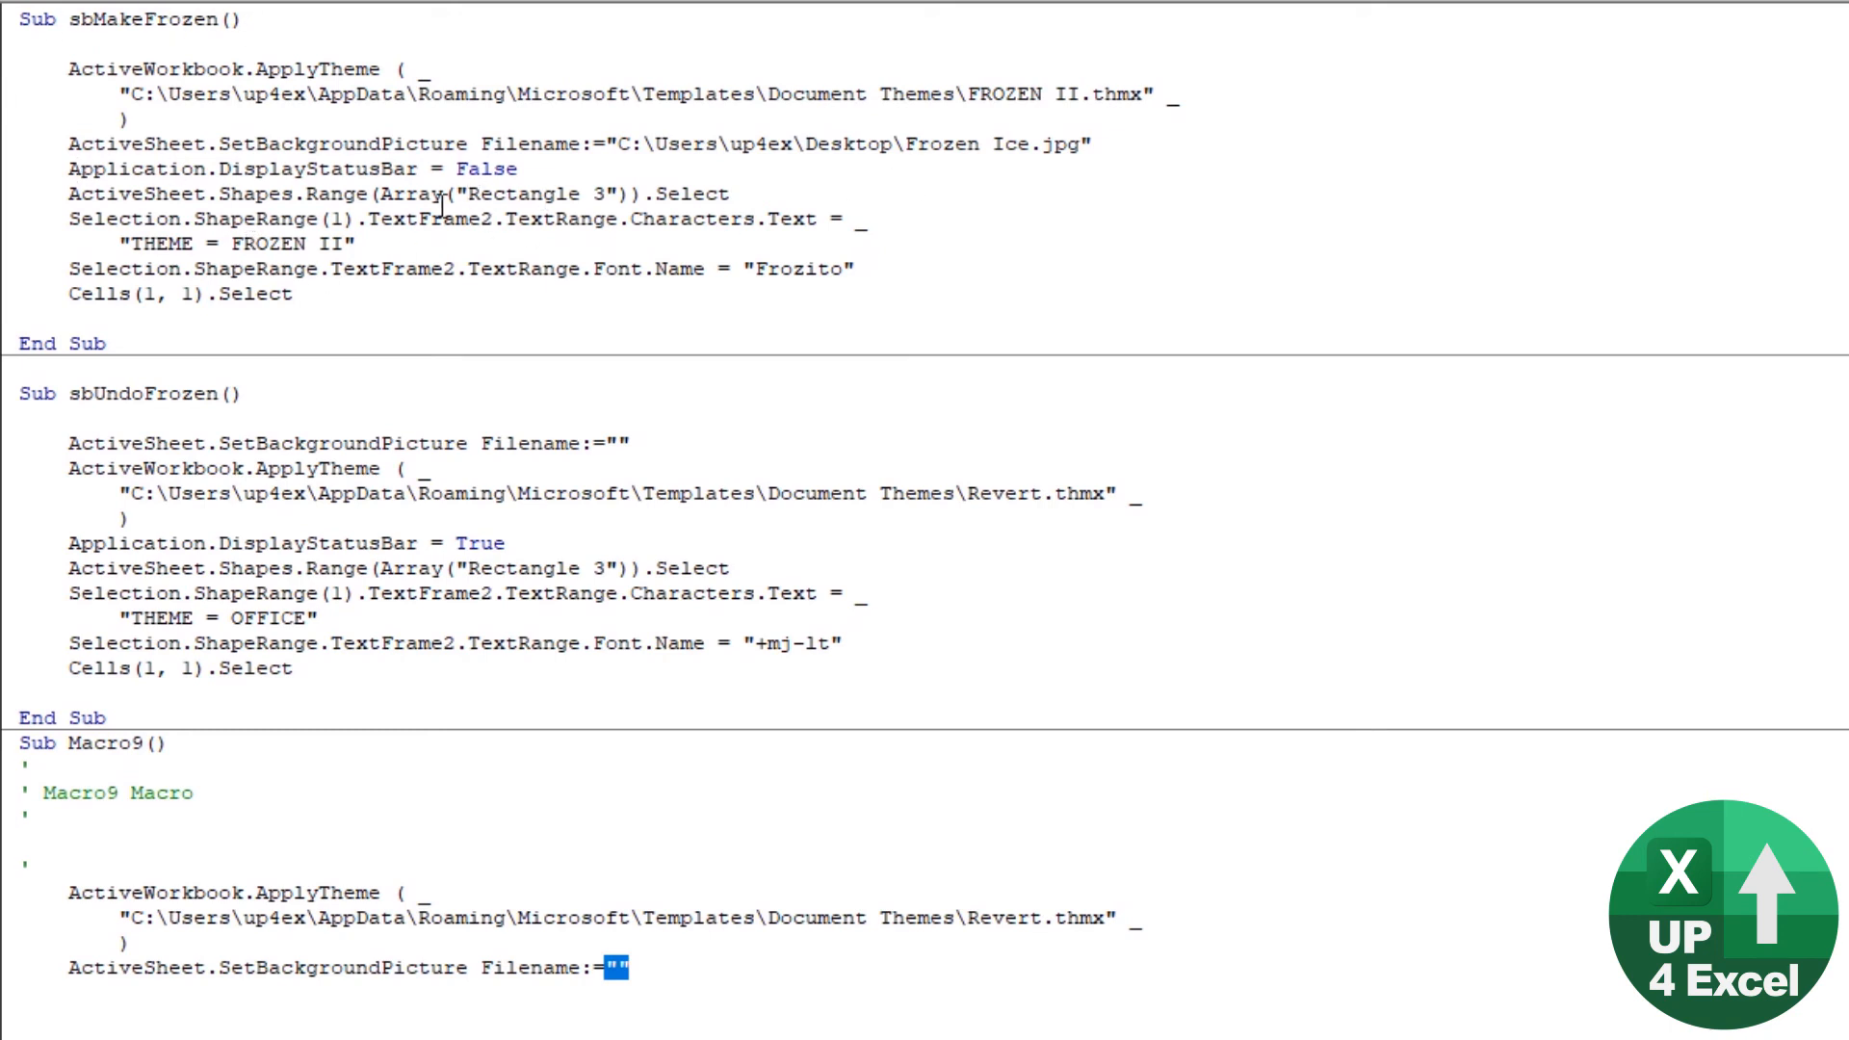
pyautogui.click(60, 170)
pyautogui.moveTo(68, 171); pyautogui.dragTo(550, 172)
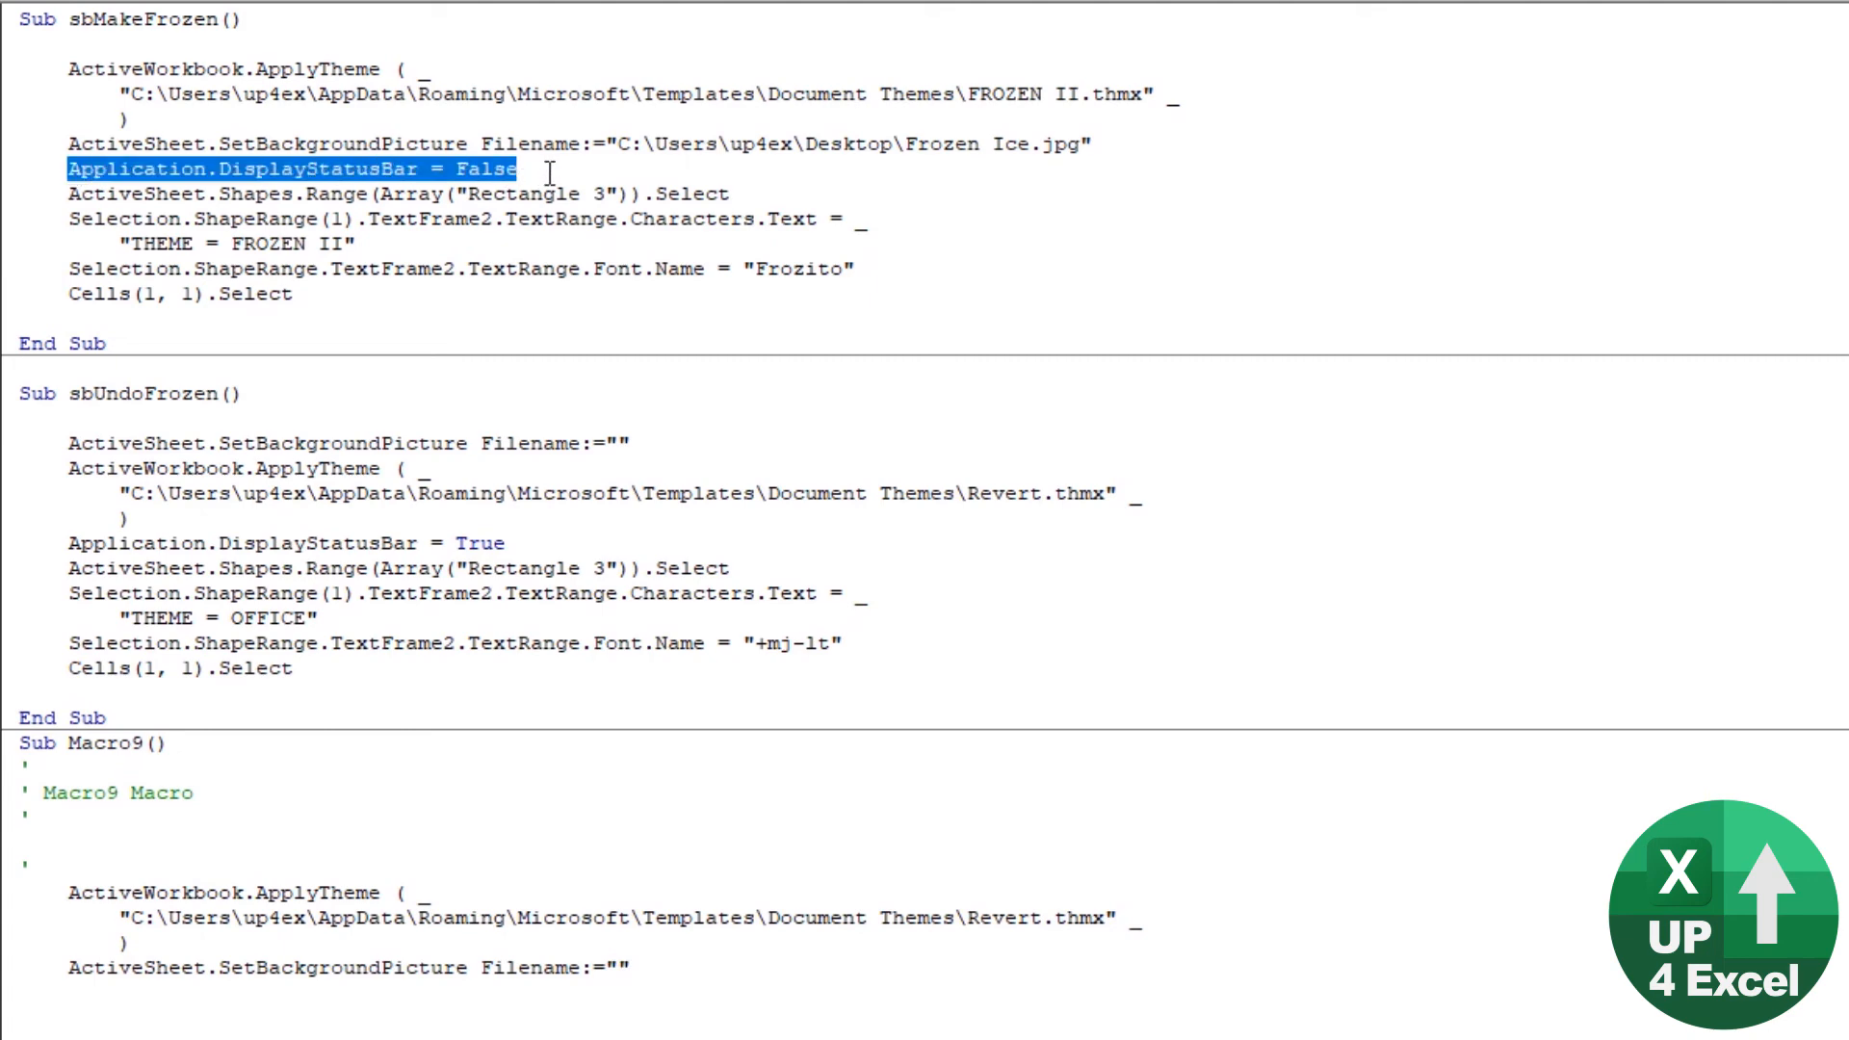
# Step: Switch to the Excel workbook and test the Make Frozen macro followed by the macro that restores the Office look
pyautogui.hotkey('alt', 'Tab')
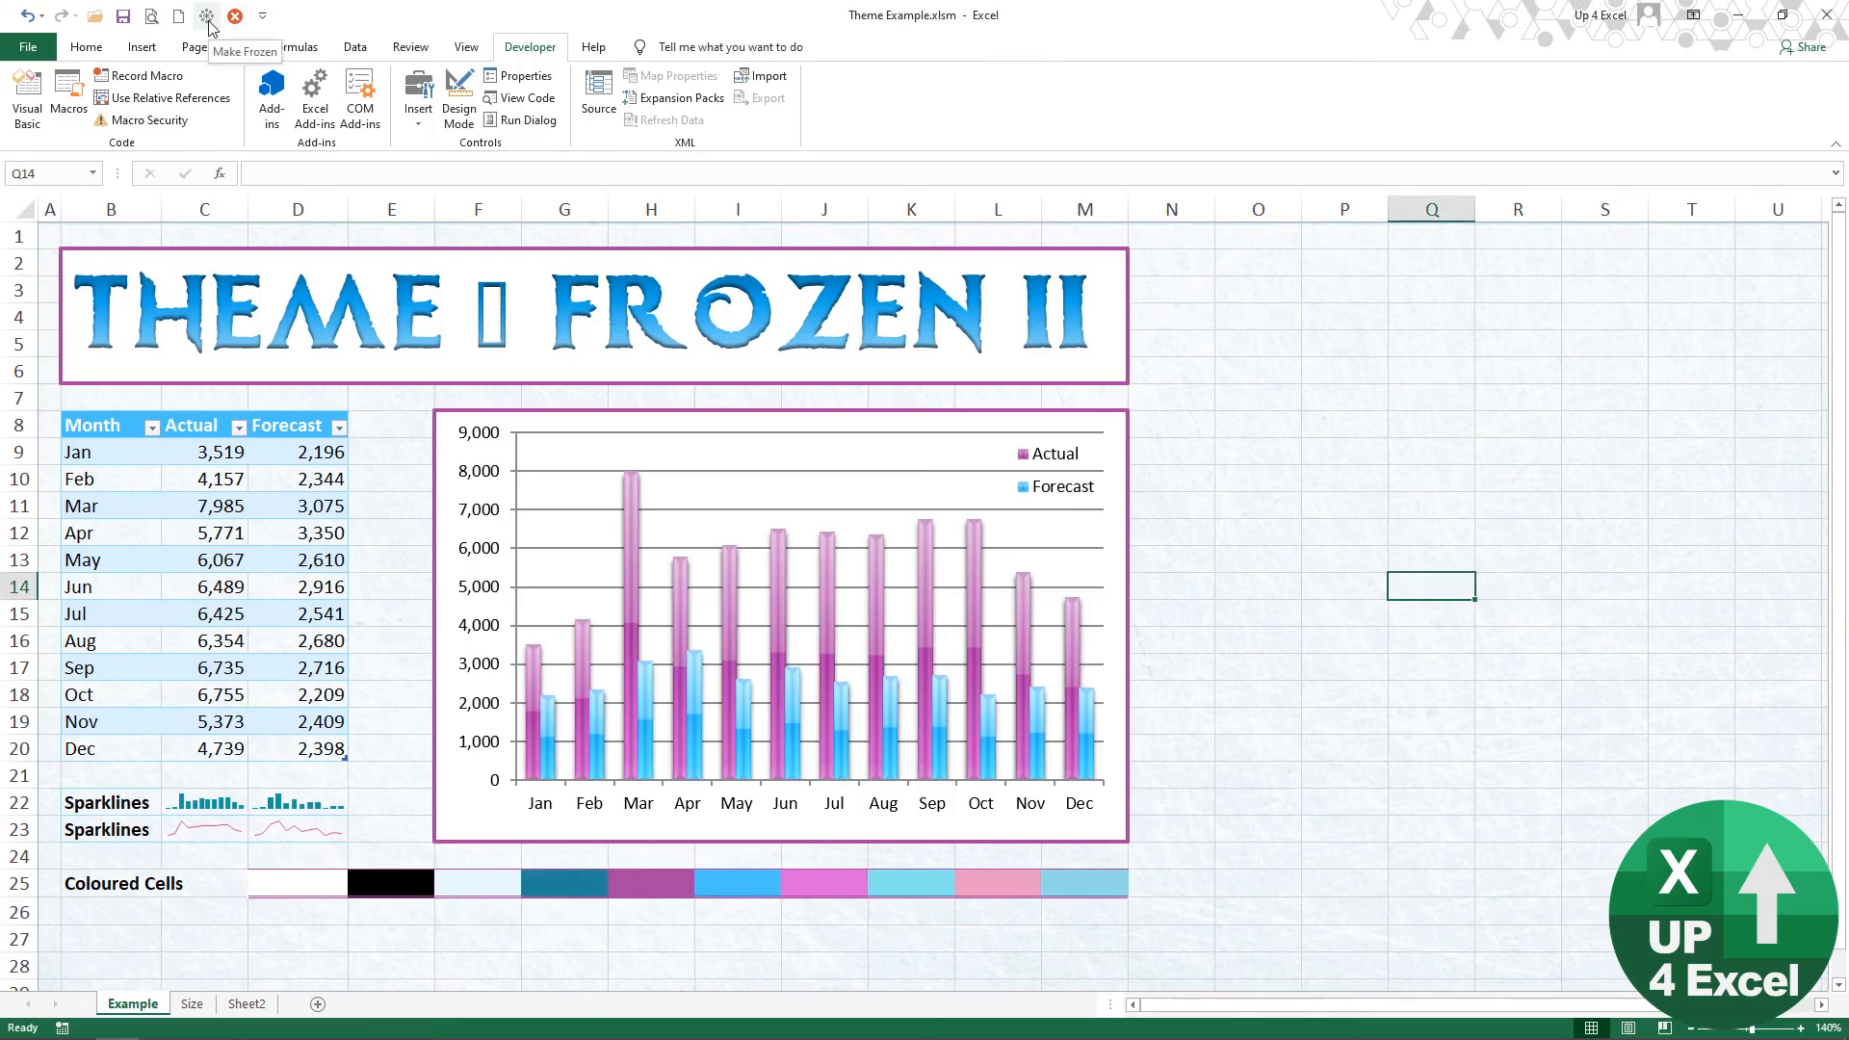
pyautogui.click(207, 16)
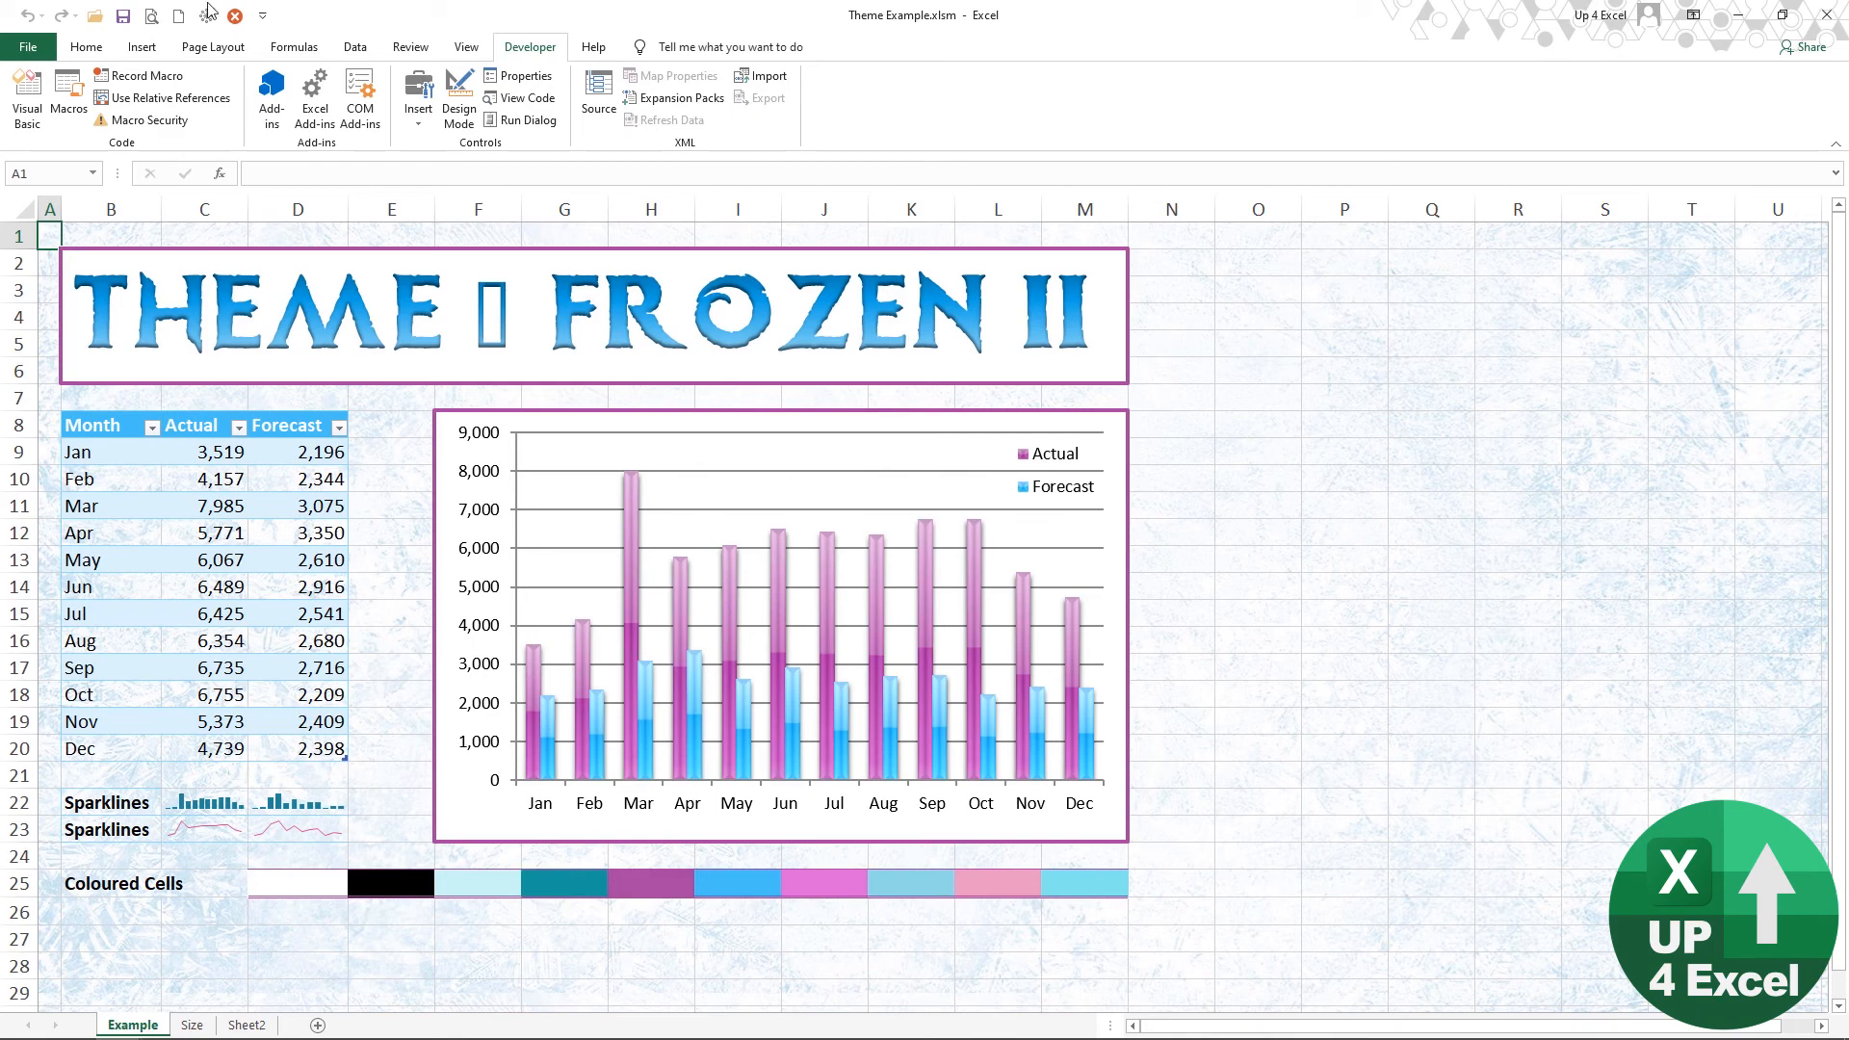
pyautogui.click(237, 19)
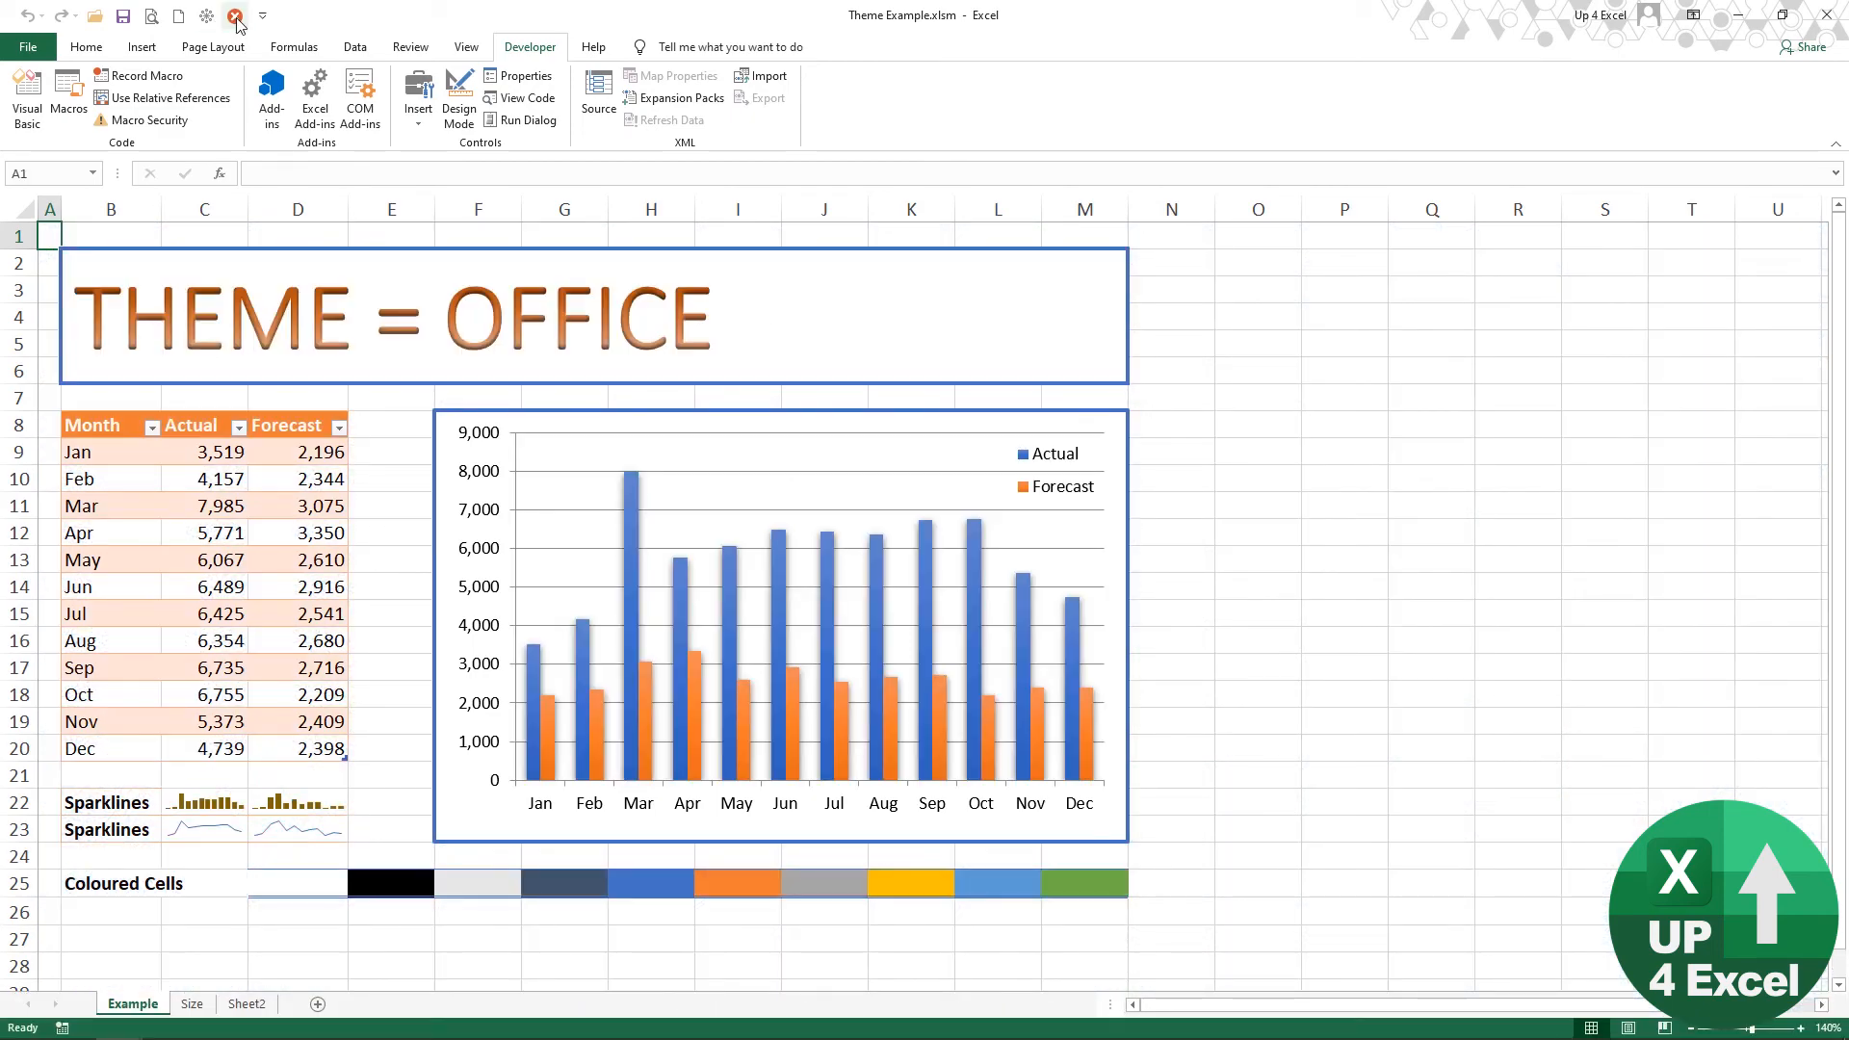
# Step: Copy the Application.DisplayStatusBar = True line from sbUndoFrozen into Macro9 and Macro10, after their background picture statements
pyautogui.hotkey('alt', 'Tab')
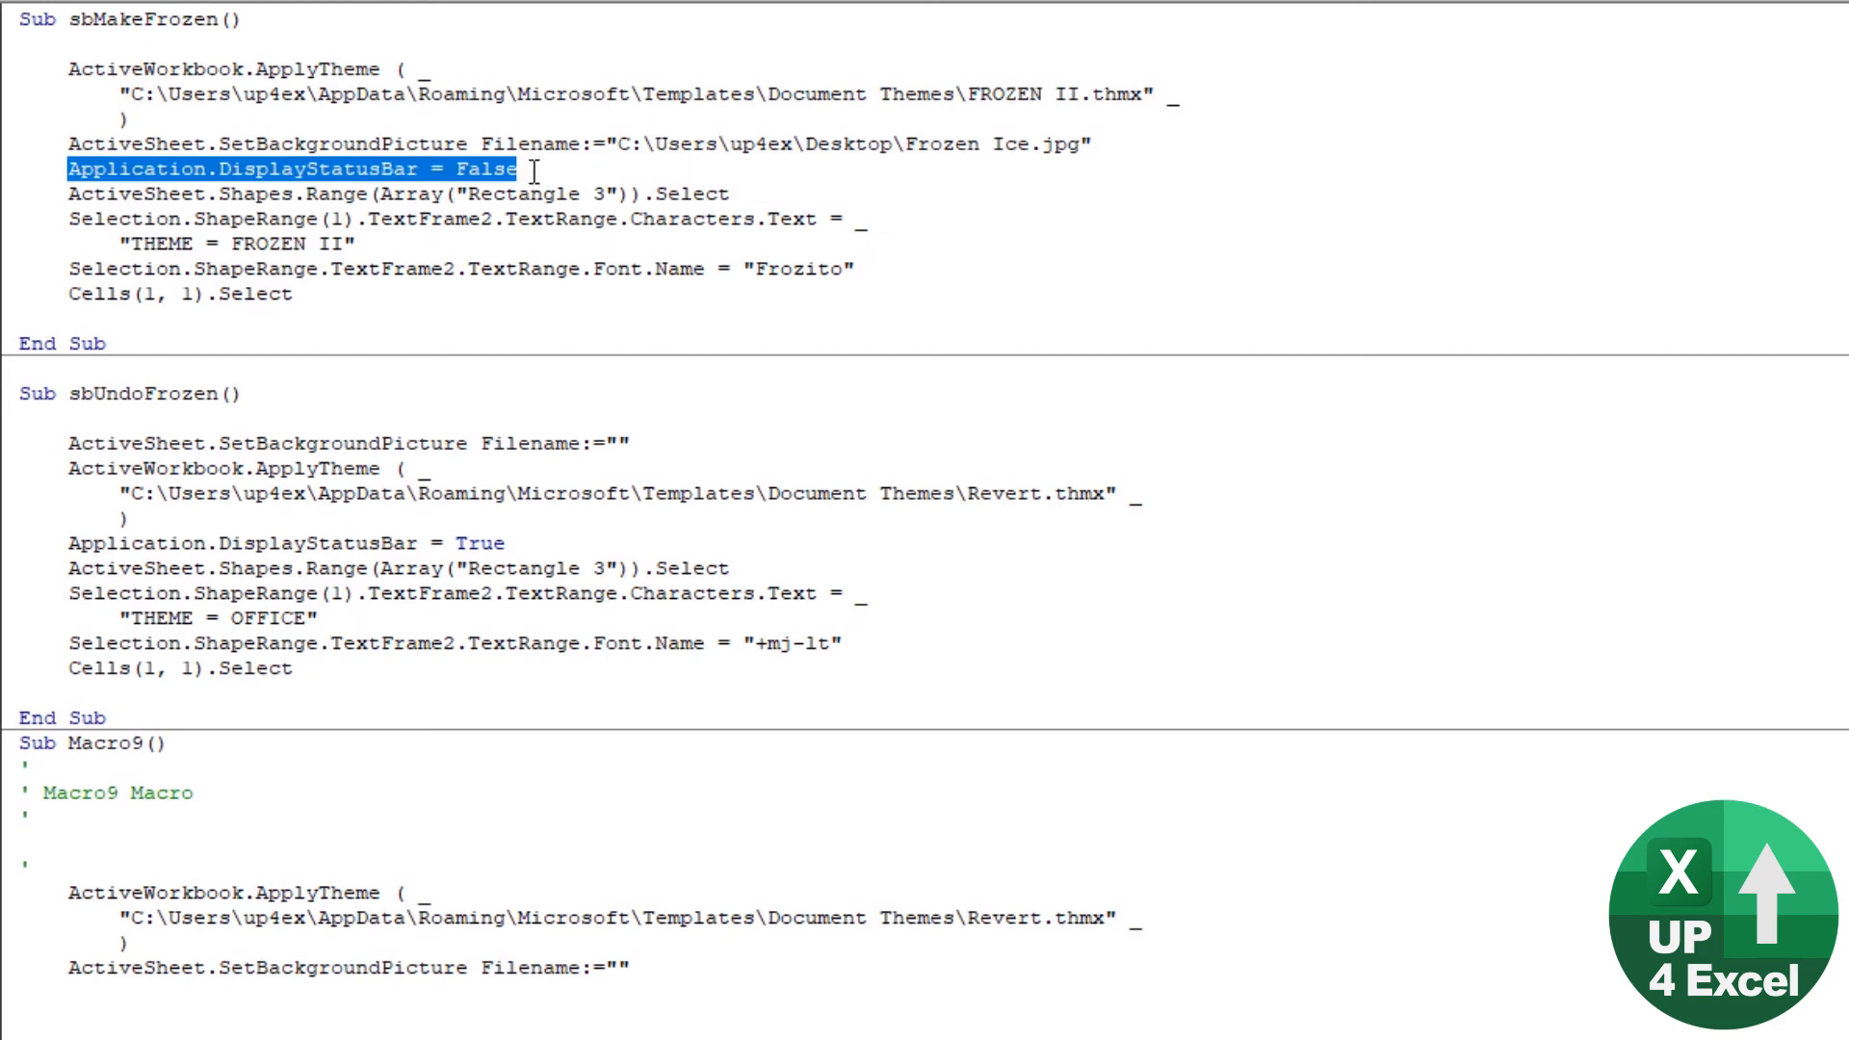
pyautogui.moveTo(503, 545); pyautogui.dragTo(83, 542)
pyautogui.moveTo(75, 543); pyautogui.dragTo(67, 542)
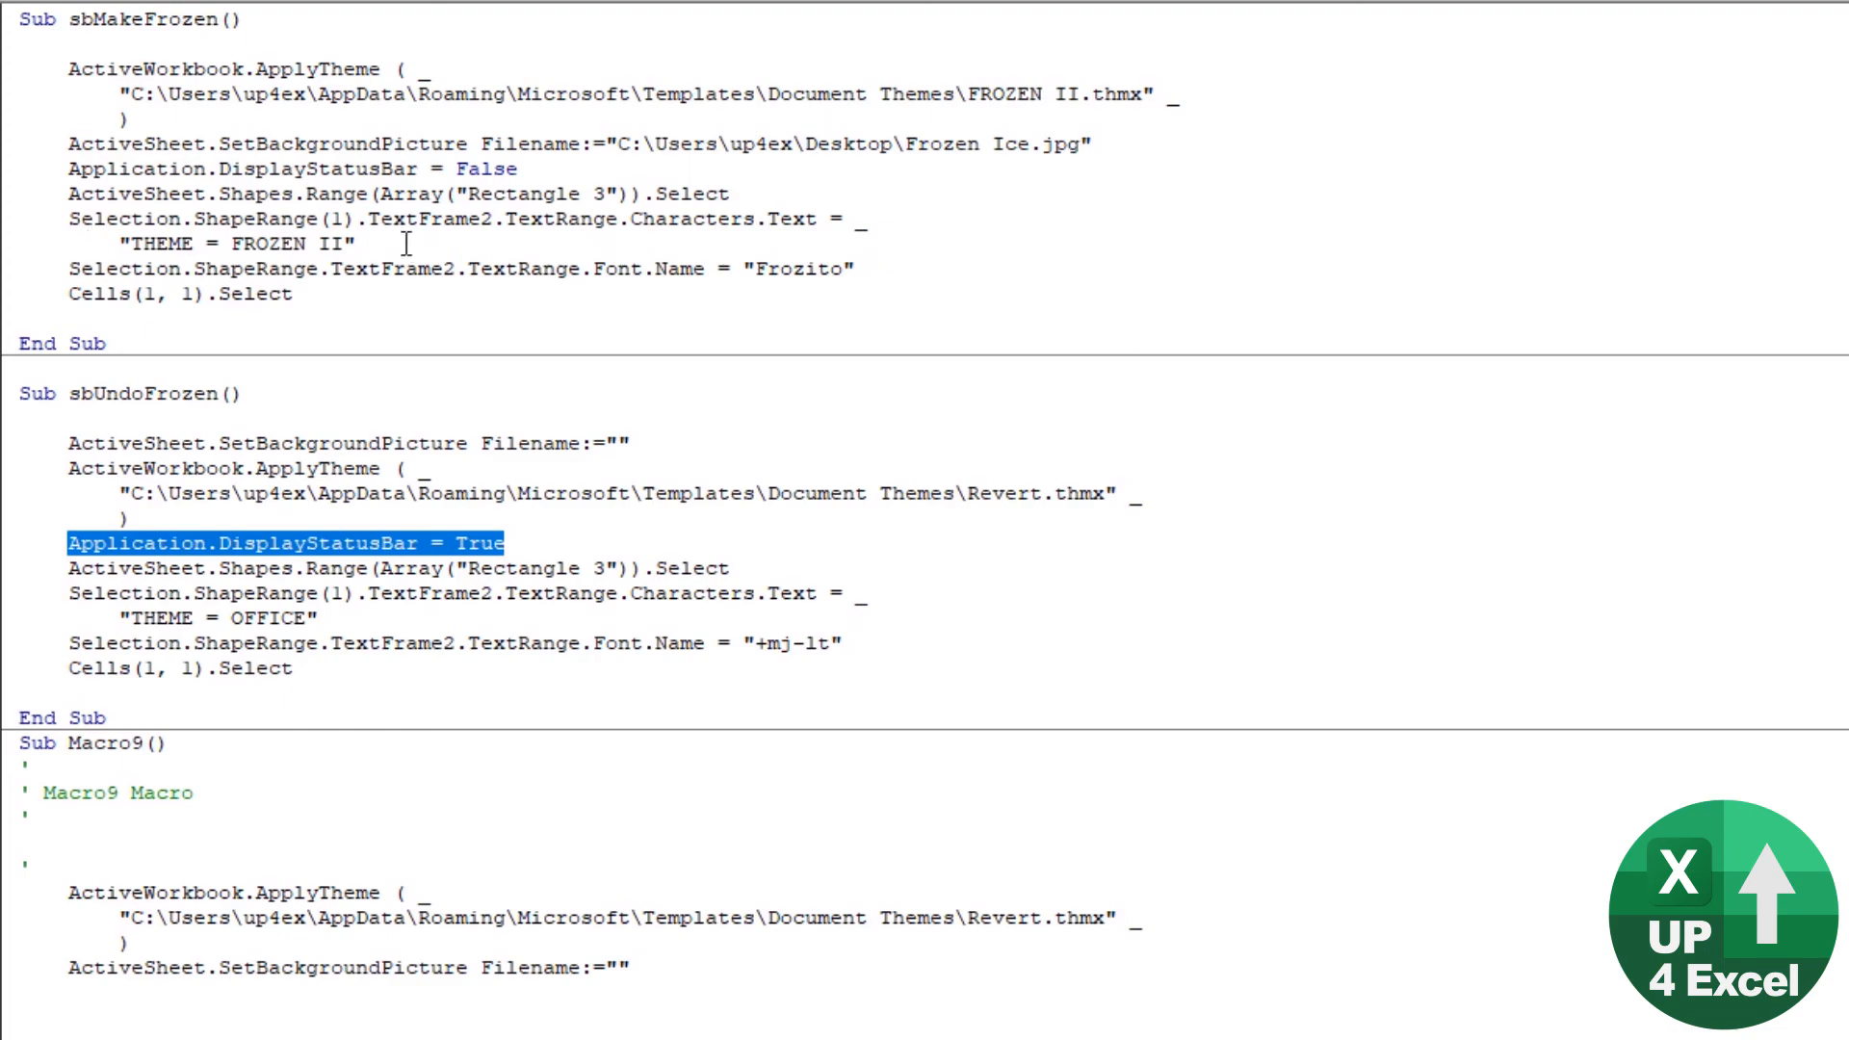
pyautogui.hotkey('alt', 'Tab')
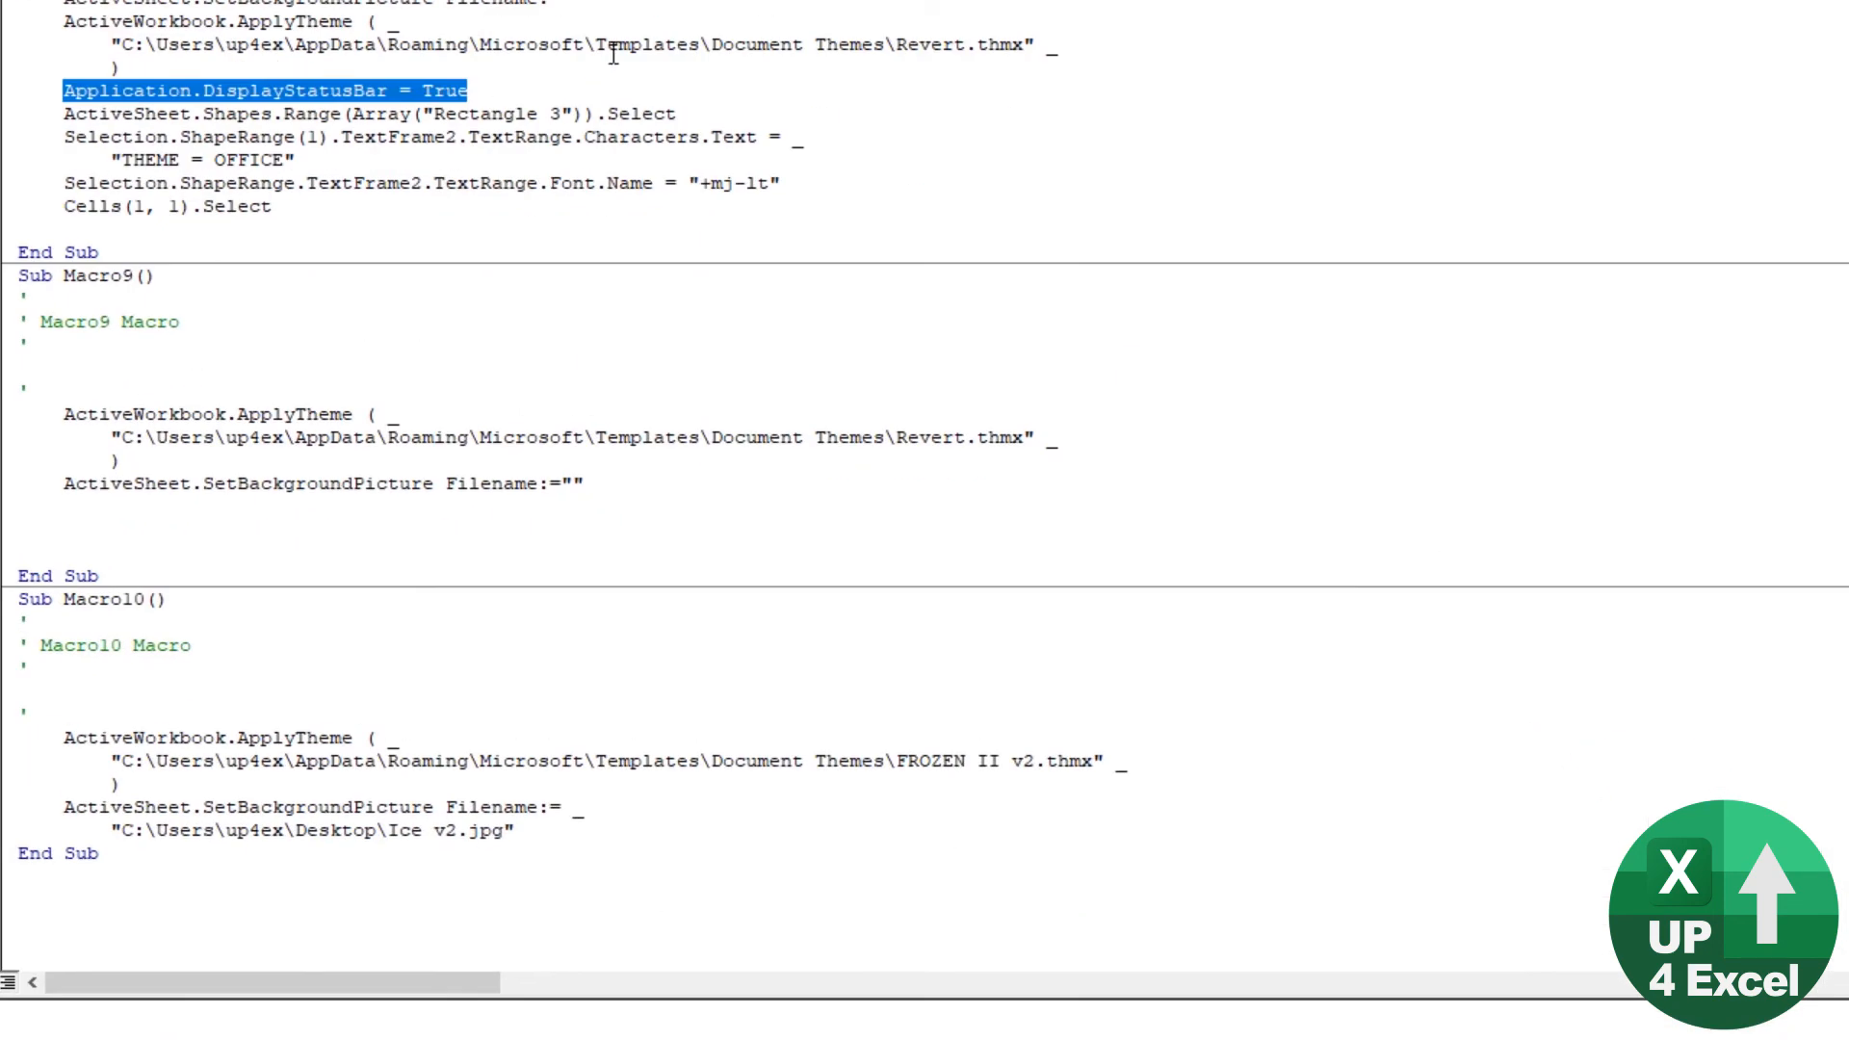
pyautogui.hotkey('ctrl', 'c')
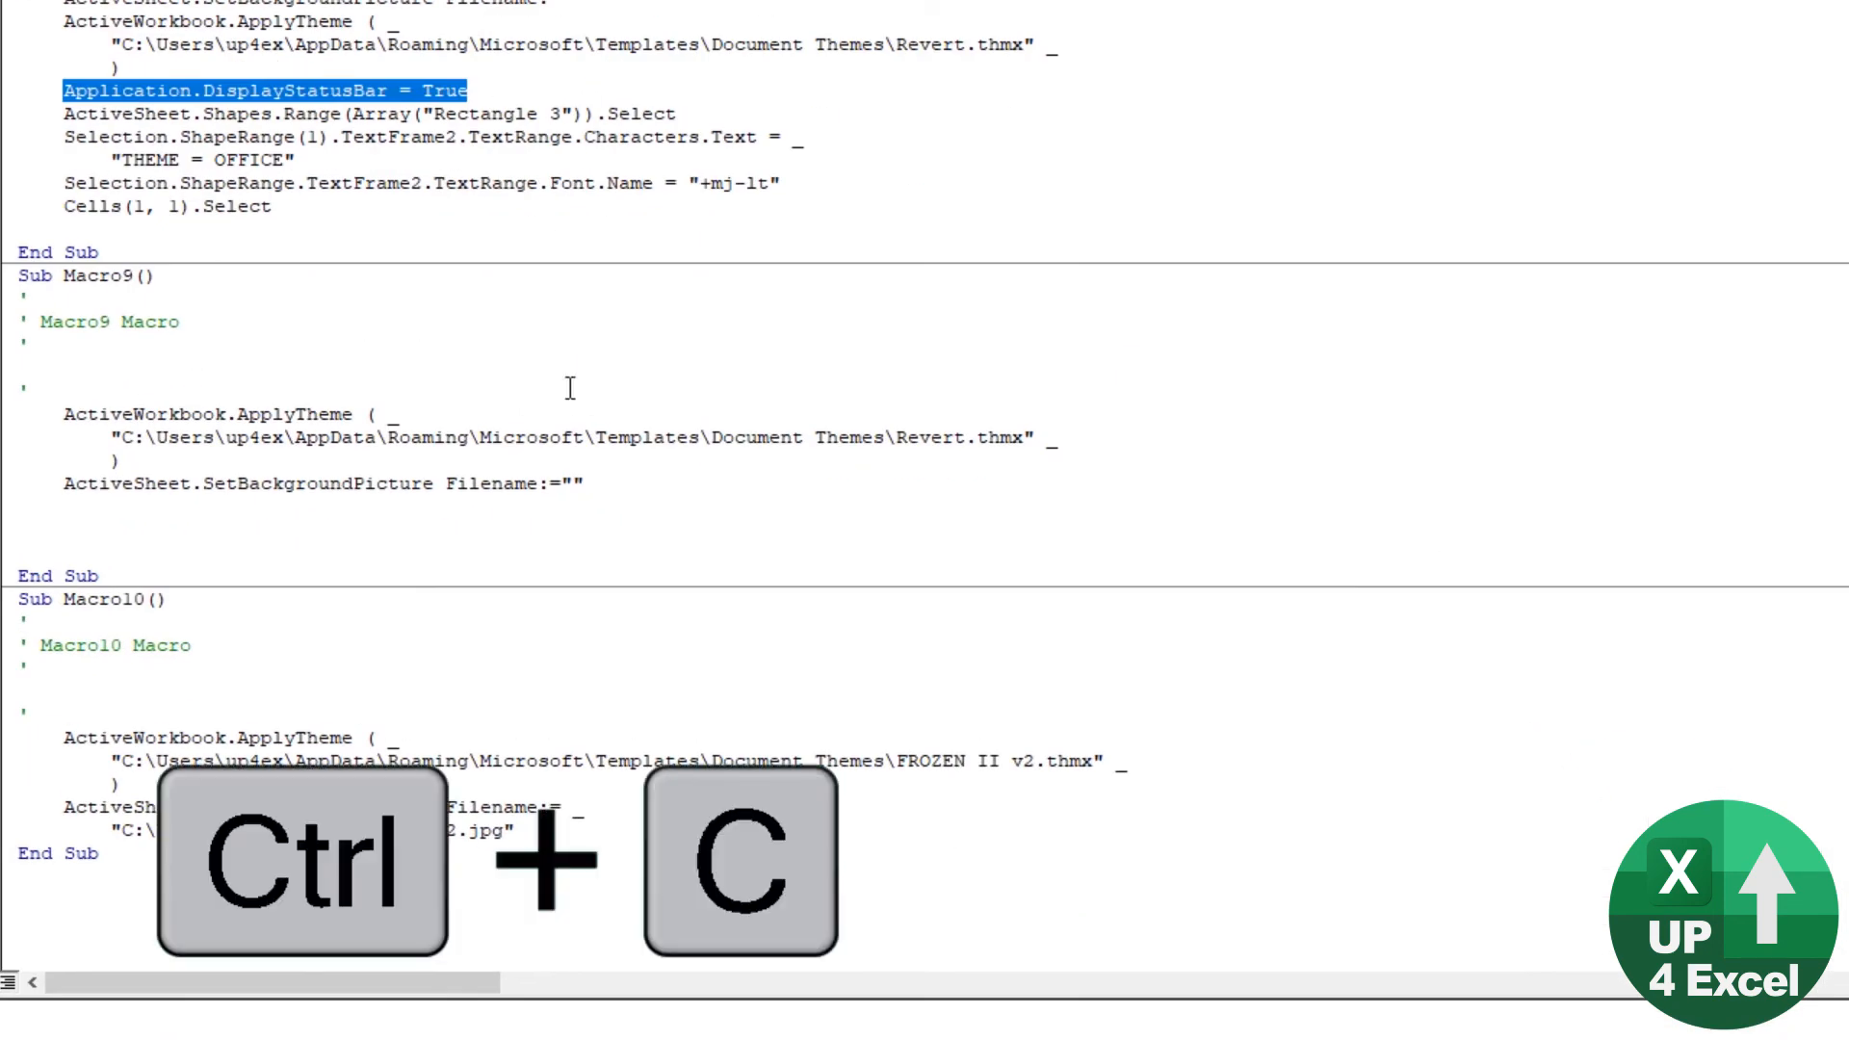
pyautogui.click(291, 506)
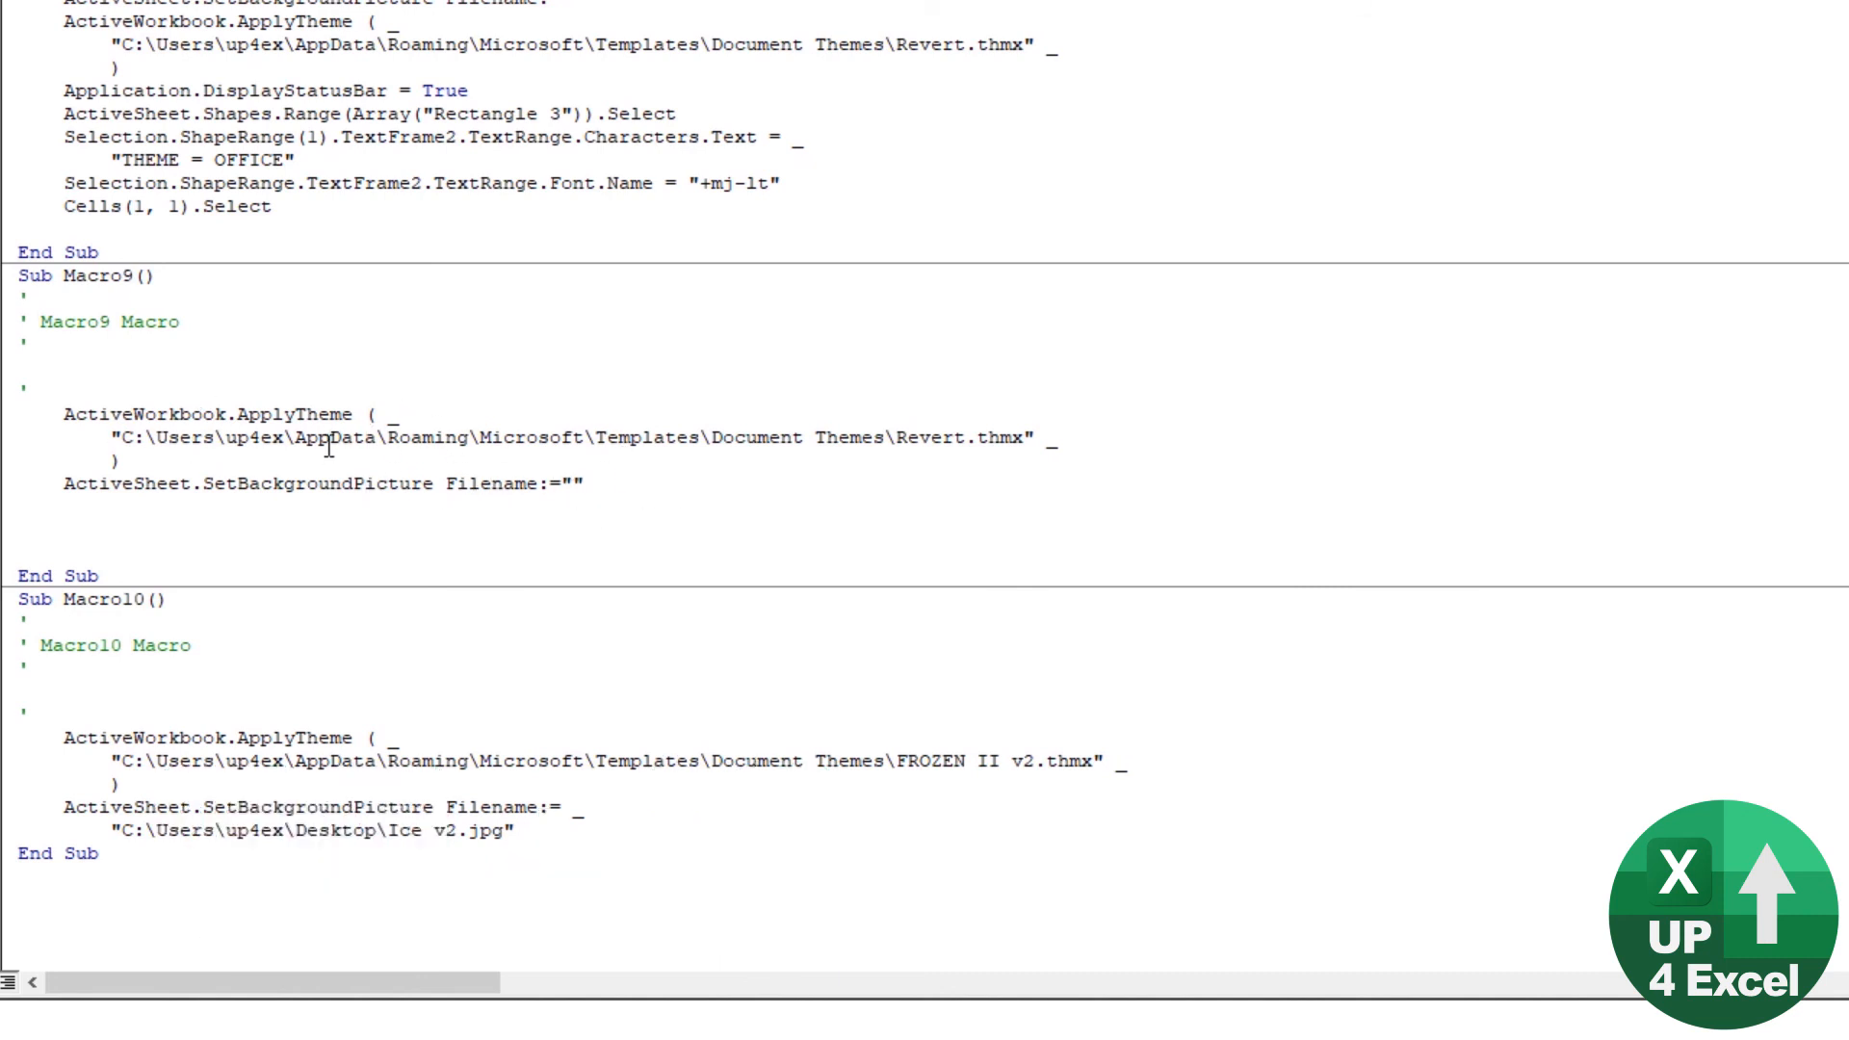
pyautogui.hotkey('ctrl', 'v')
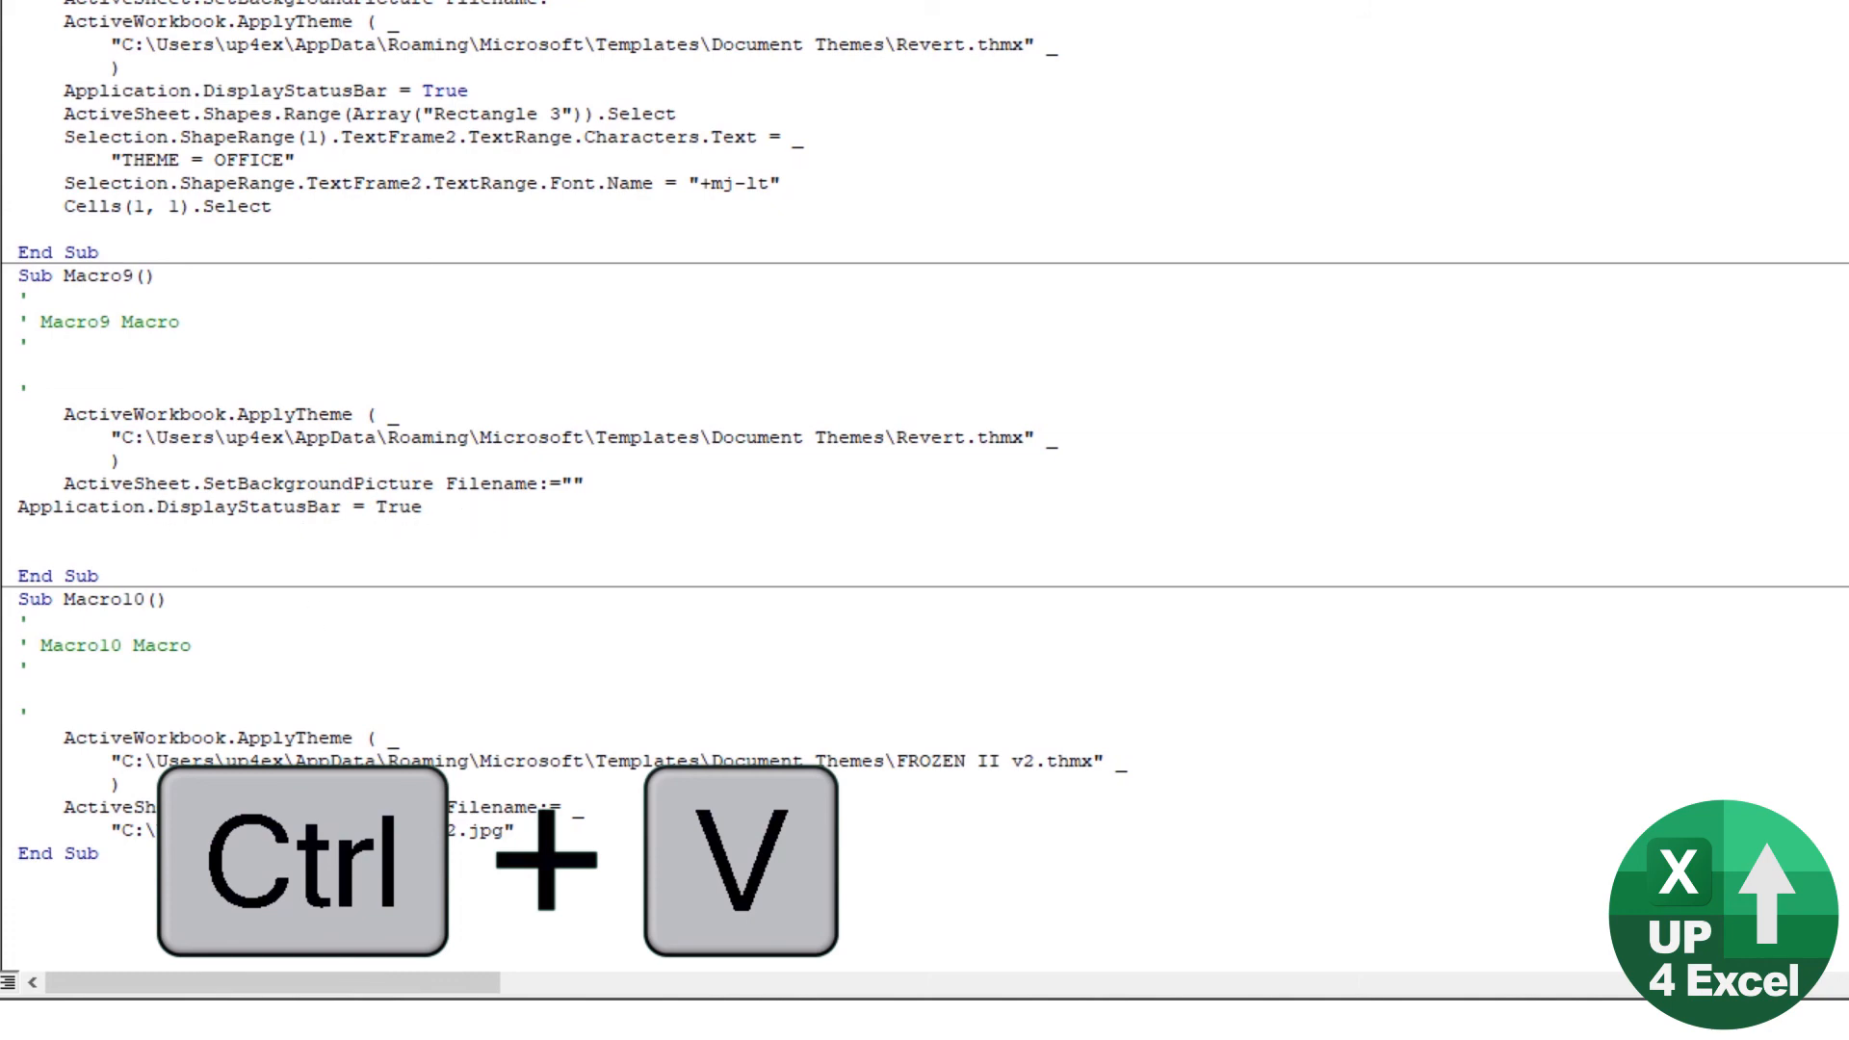
pyautogui.press('Return')
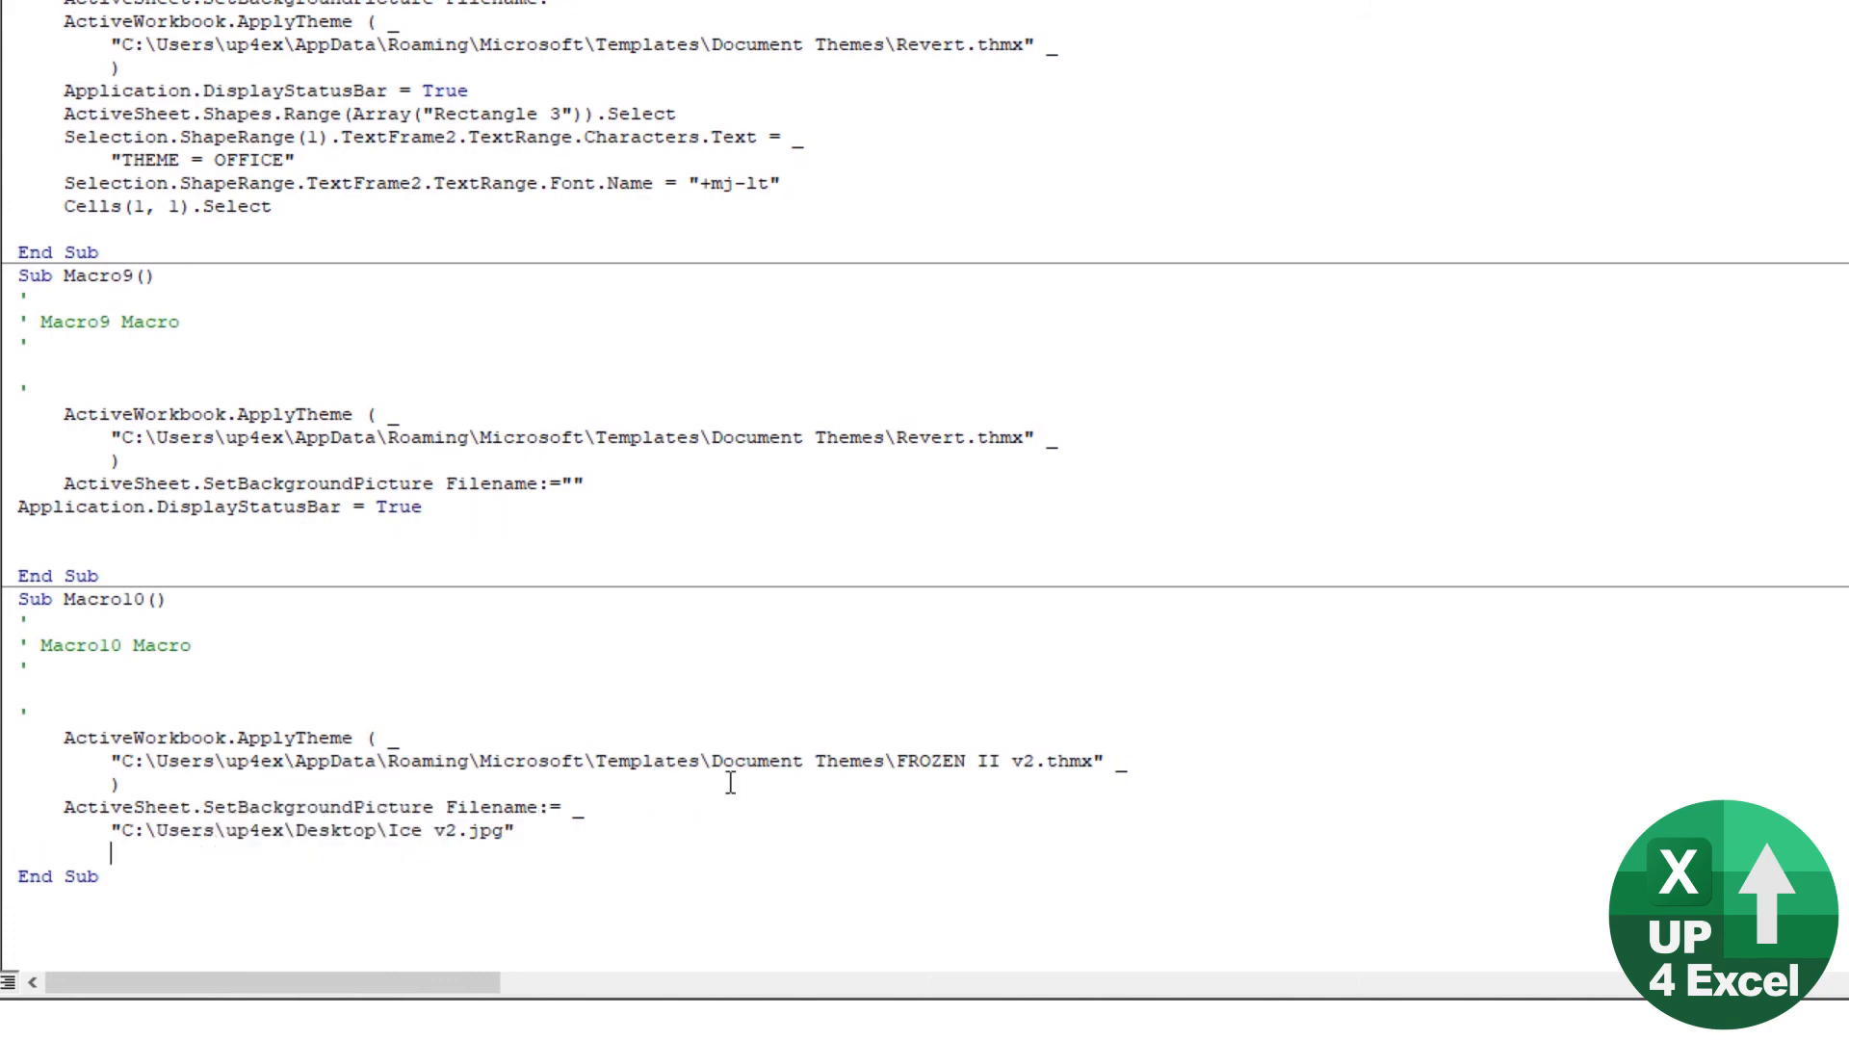
pyautogui.hotkey('ctrl', 'v')
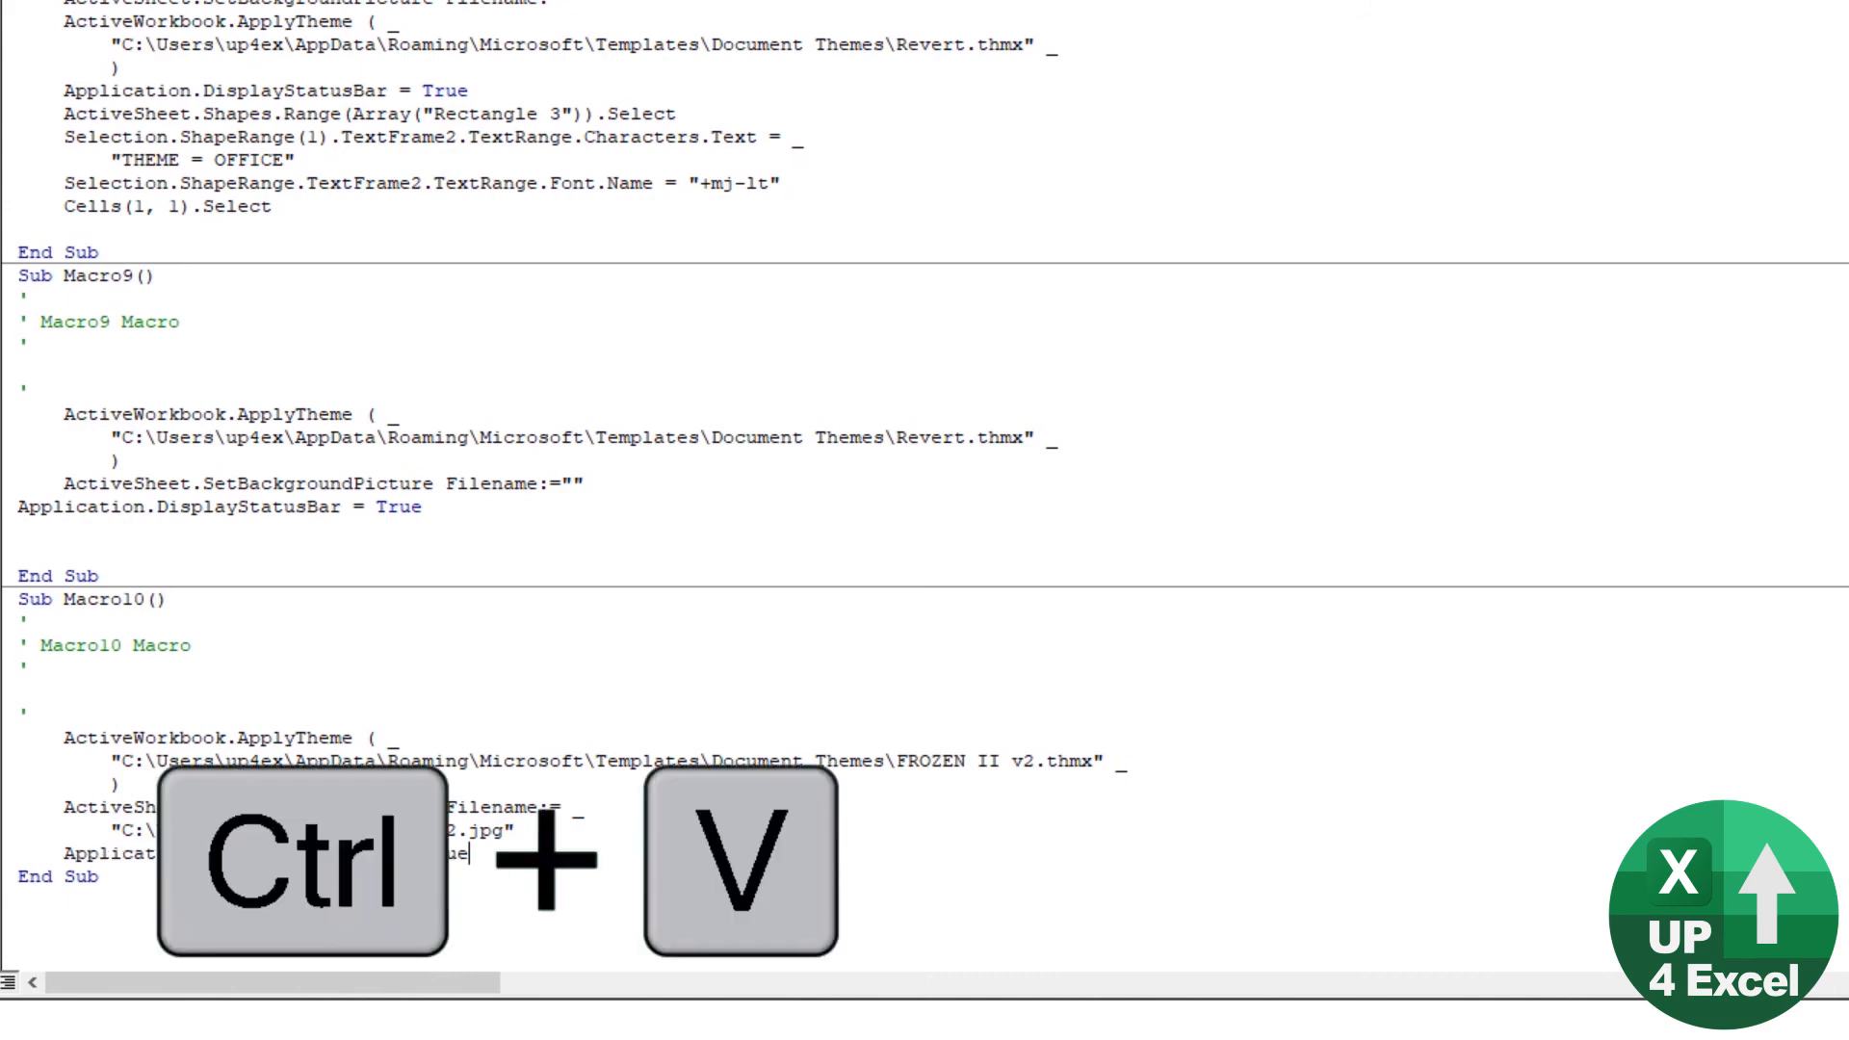
# Step: Change the Application.DisplayStatusBar value in Macro10 to False and add a blank line before End Sub
pyautogui.hotkey('ctrl', 'shift', 'Left')
pyautogui.write('false')
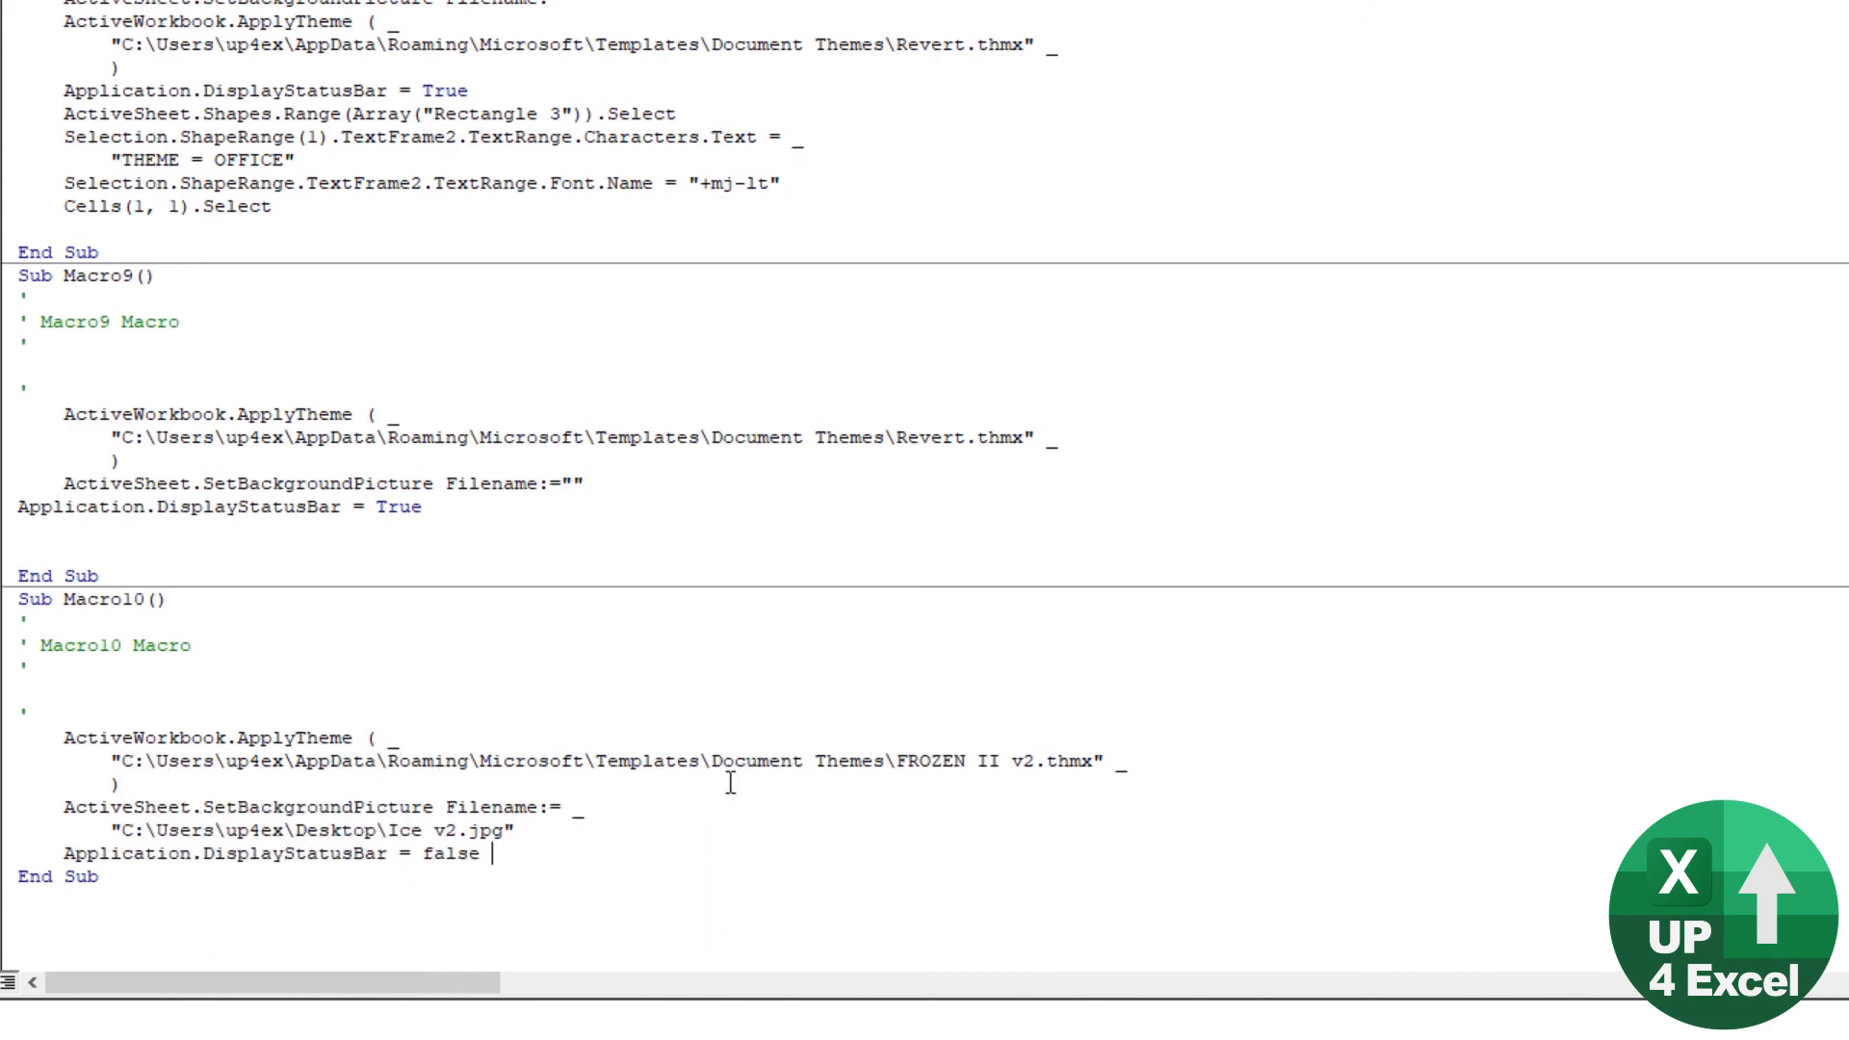
pyautogui.press('Return')
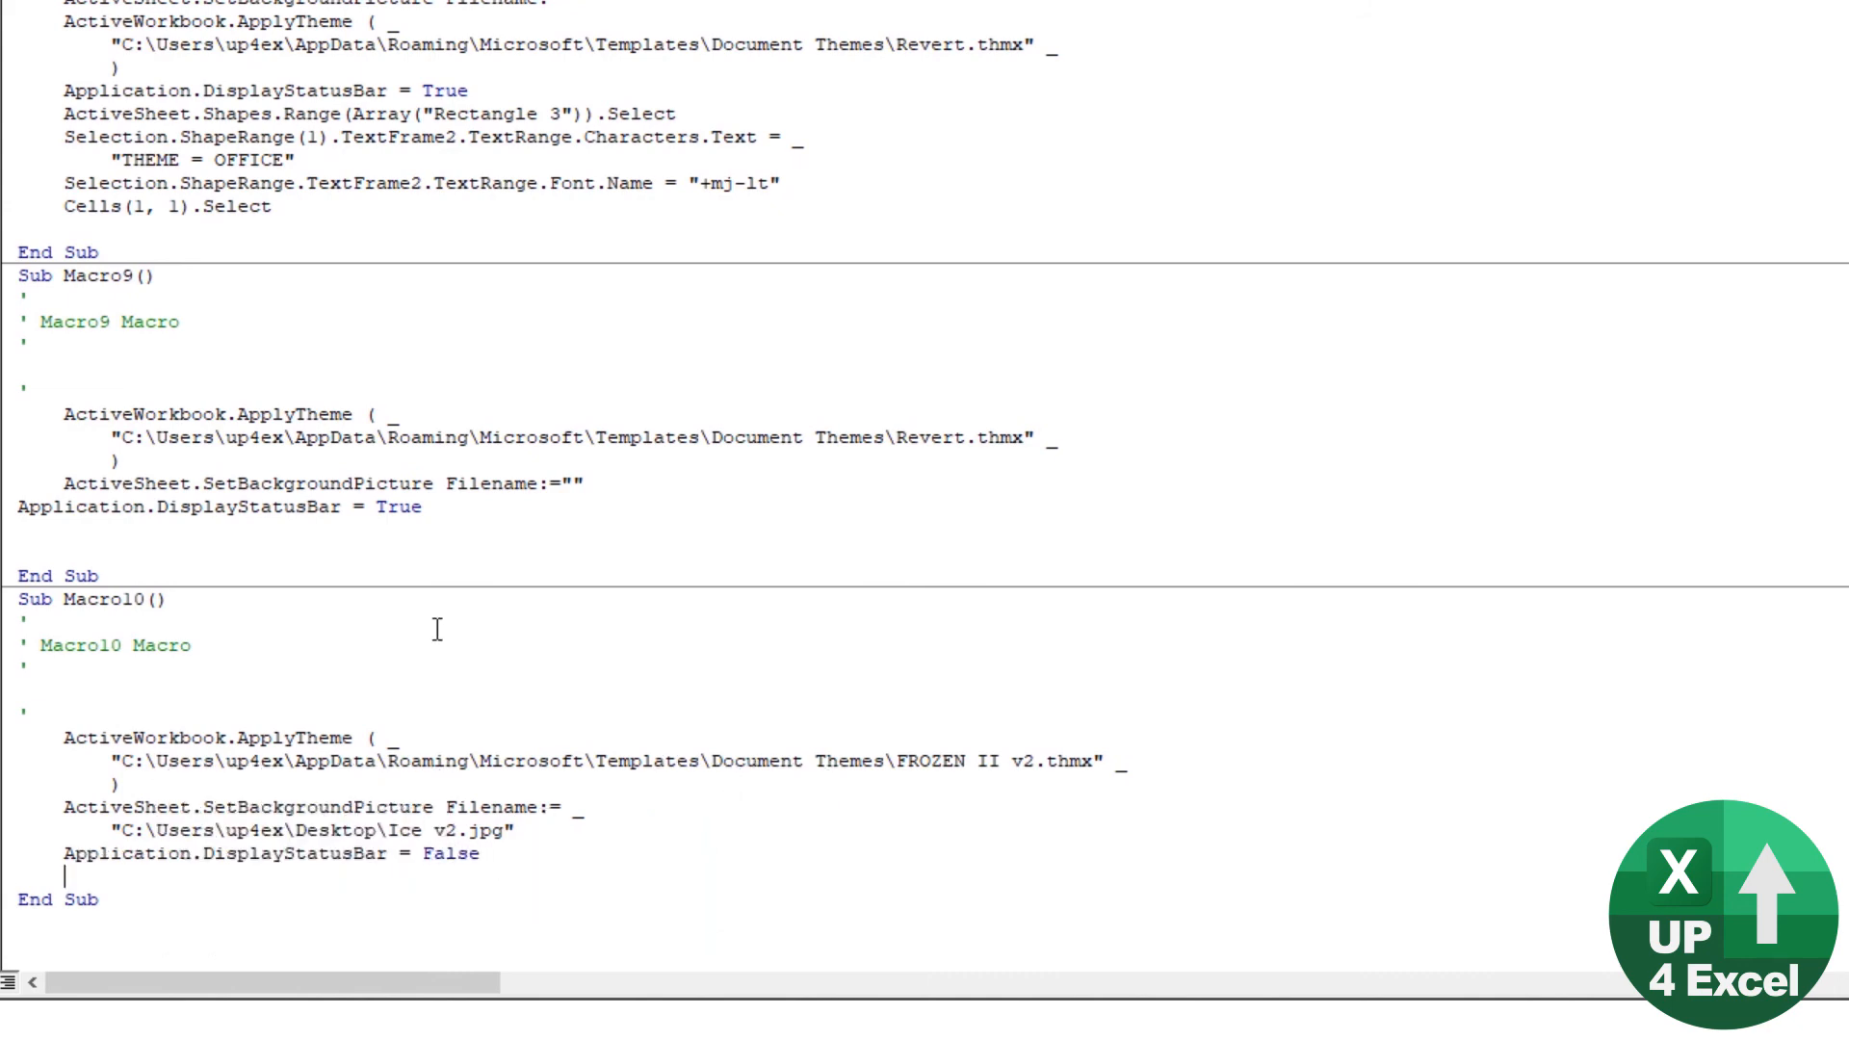
# Step: Switch to the Excel workbook and remove the Make Frozen and Undo Frozen commands from the Quick Access Toolbar
pyautogui.hotkey('alt', 'Tab')
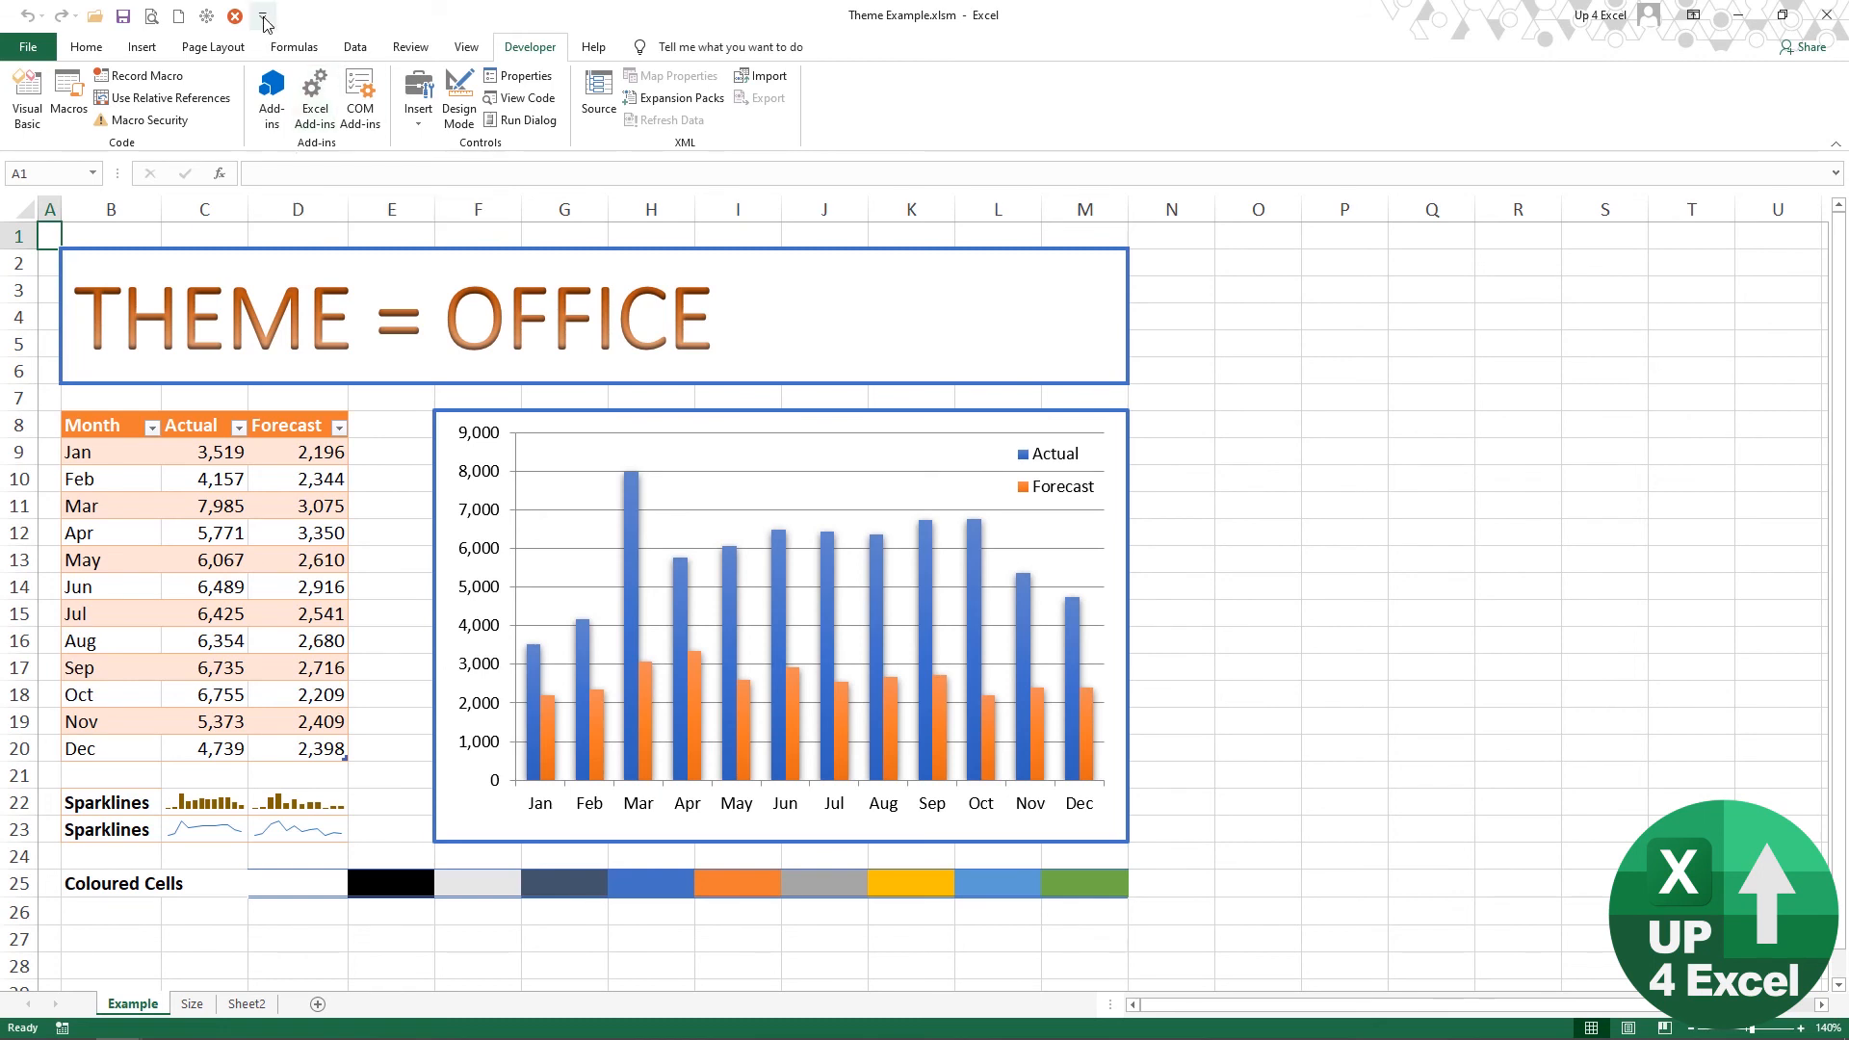
pyautogui.click(263, 17)
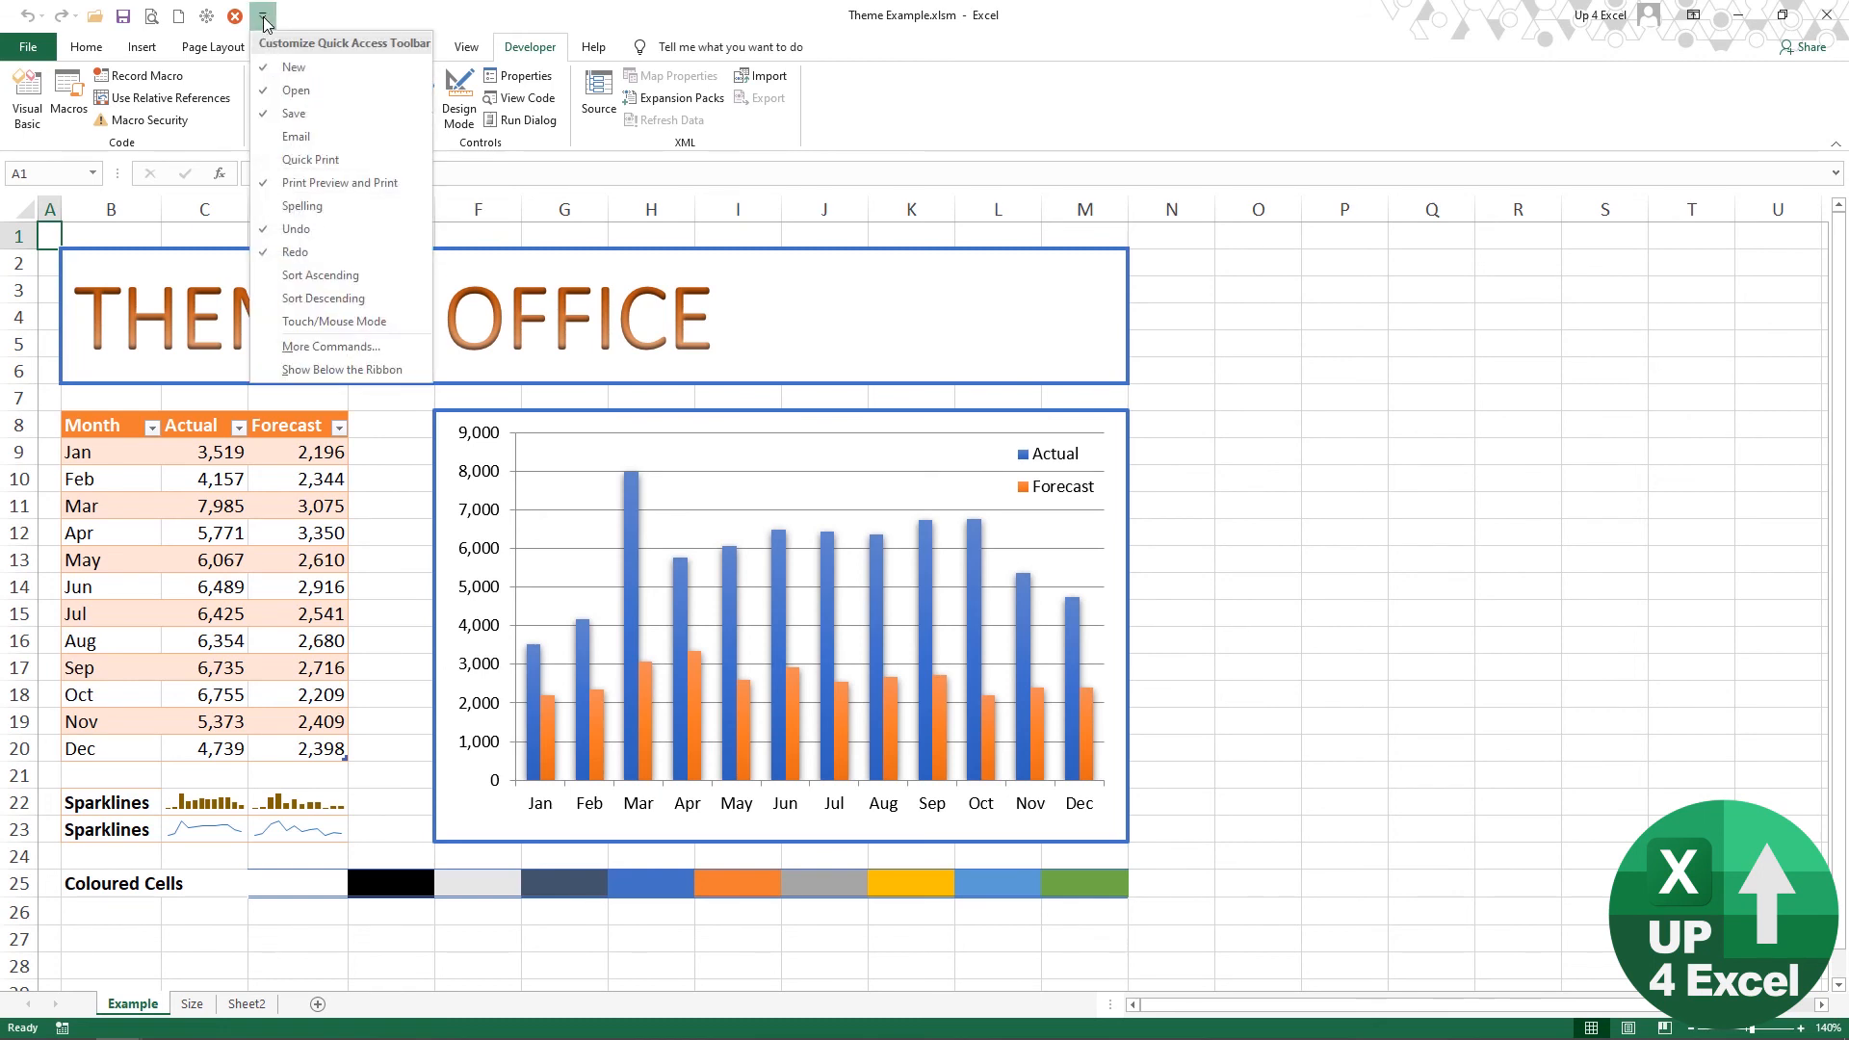
pyautogui.click(330, 347)
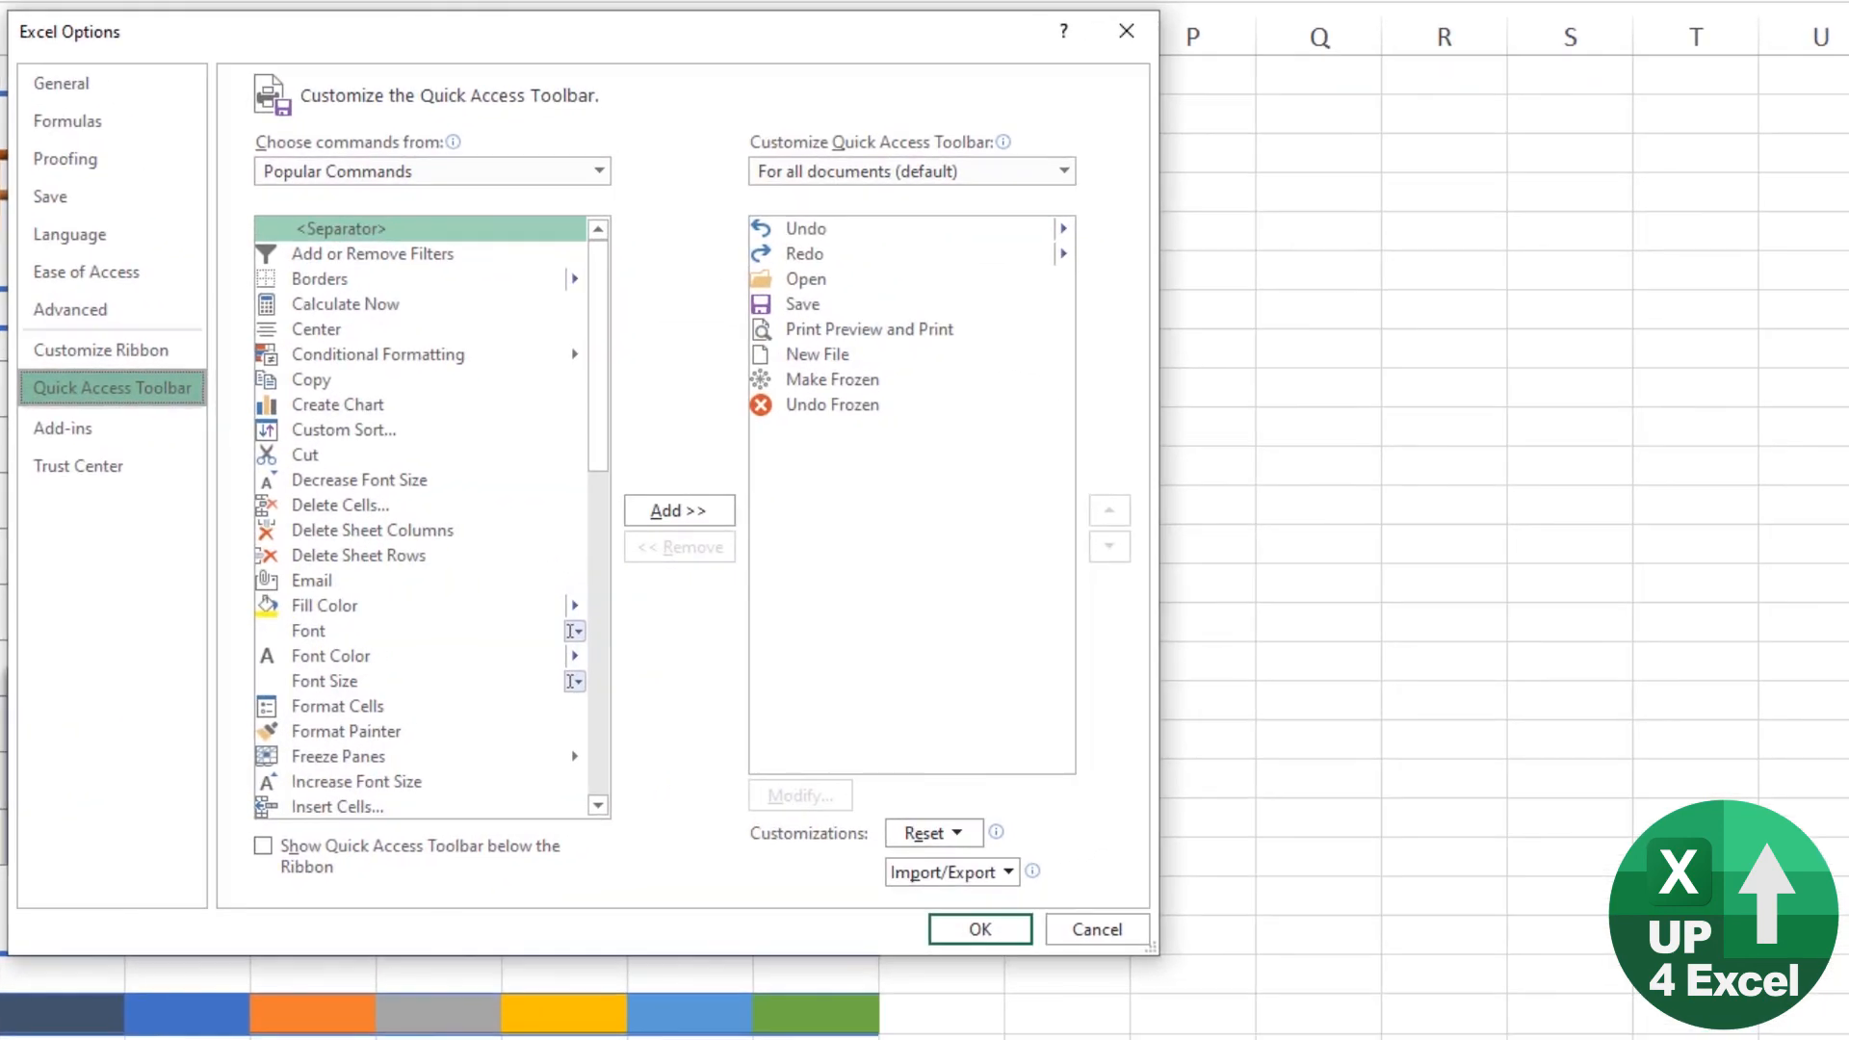
pyautogui.click(845, 383)
pyautogui.click(679, 547)
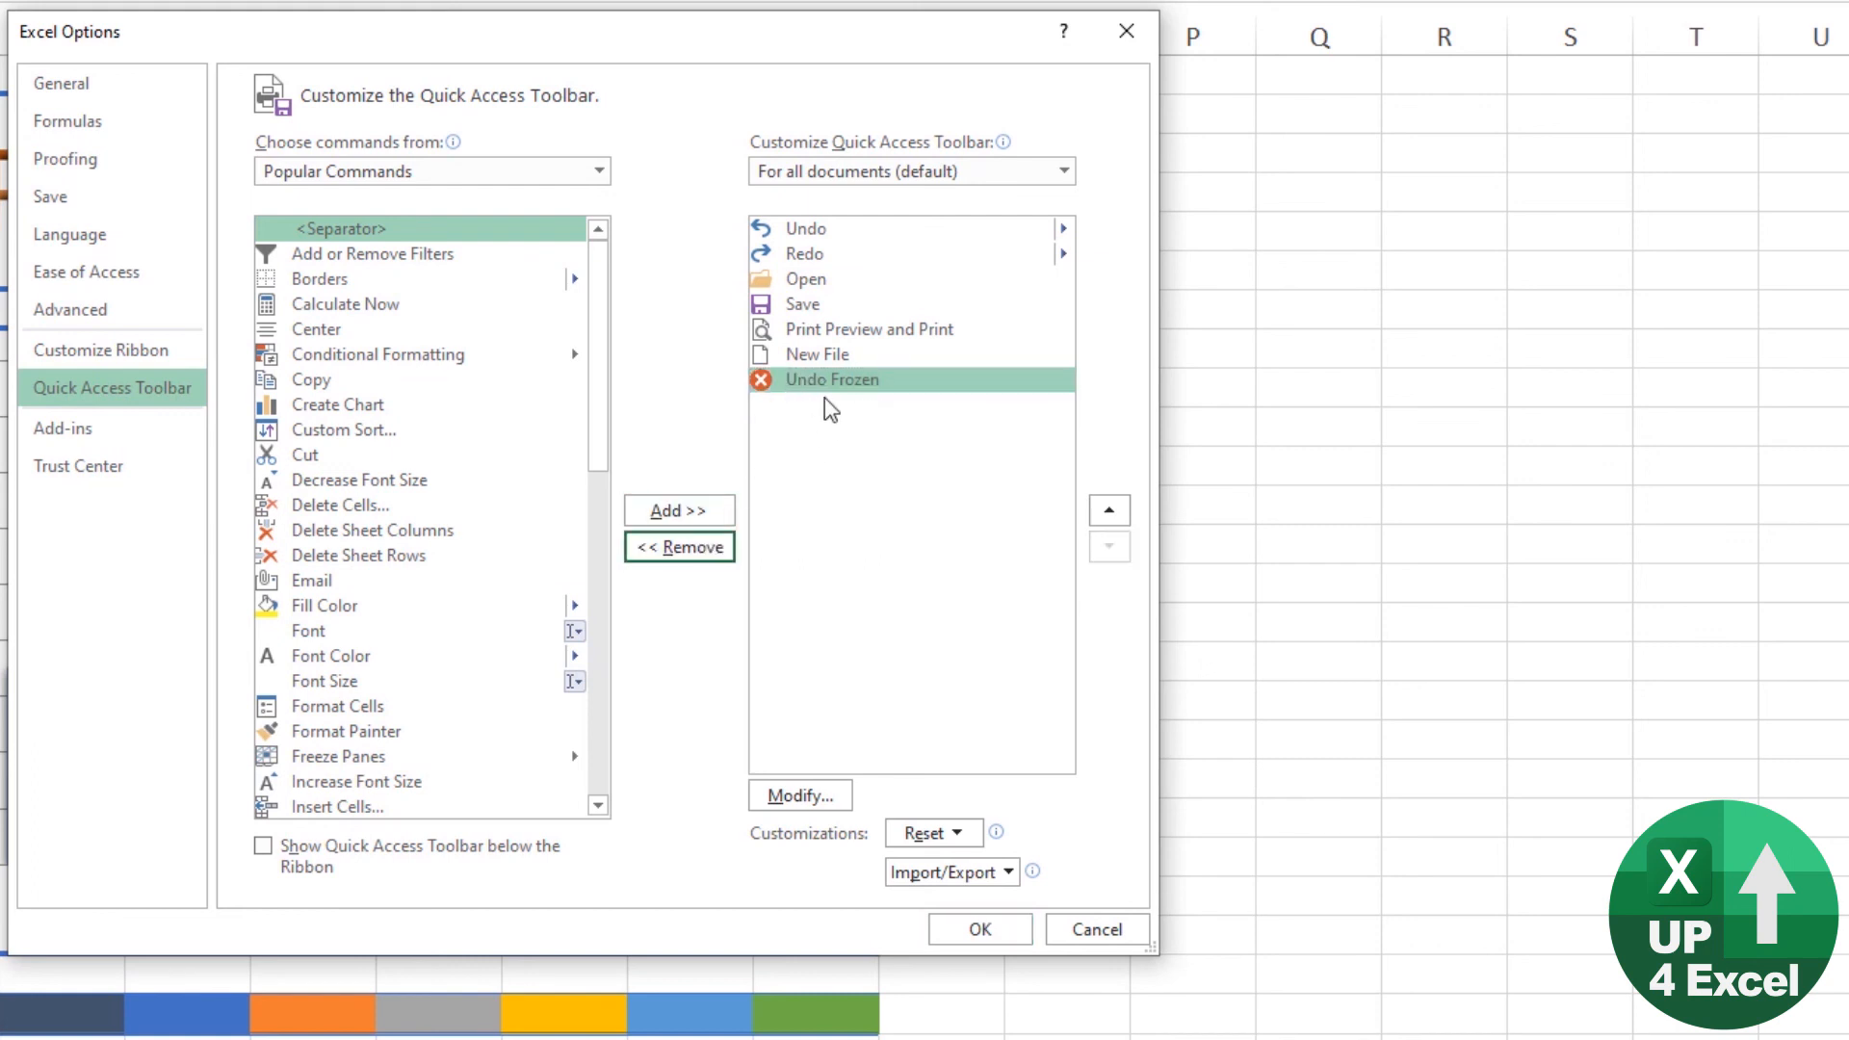
pyautogui.click(828, 383)
pyautogui.click(679, 547)
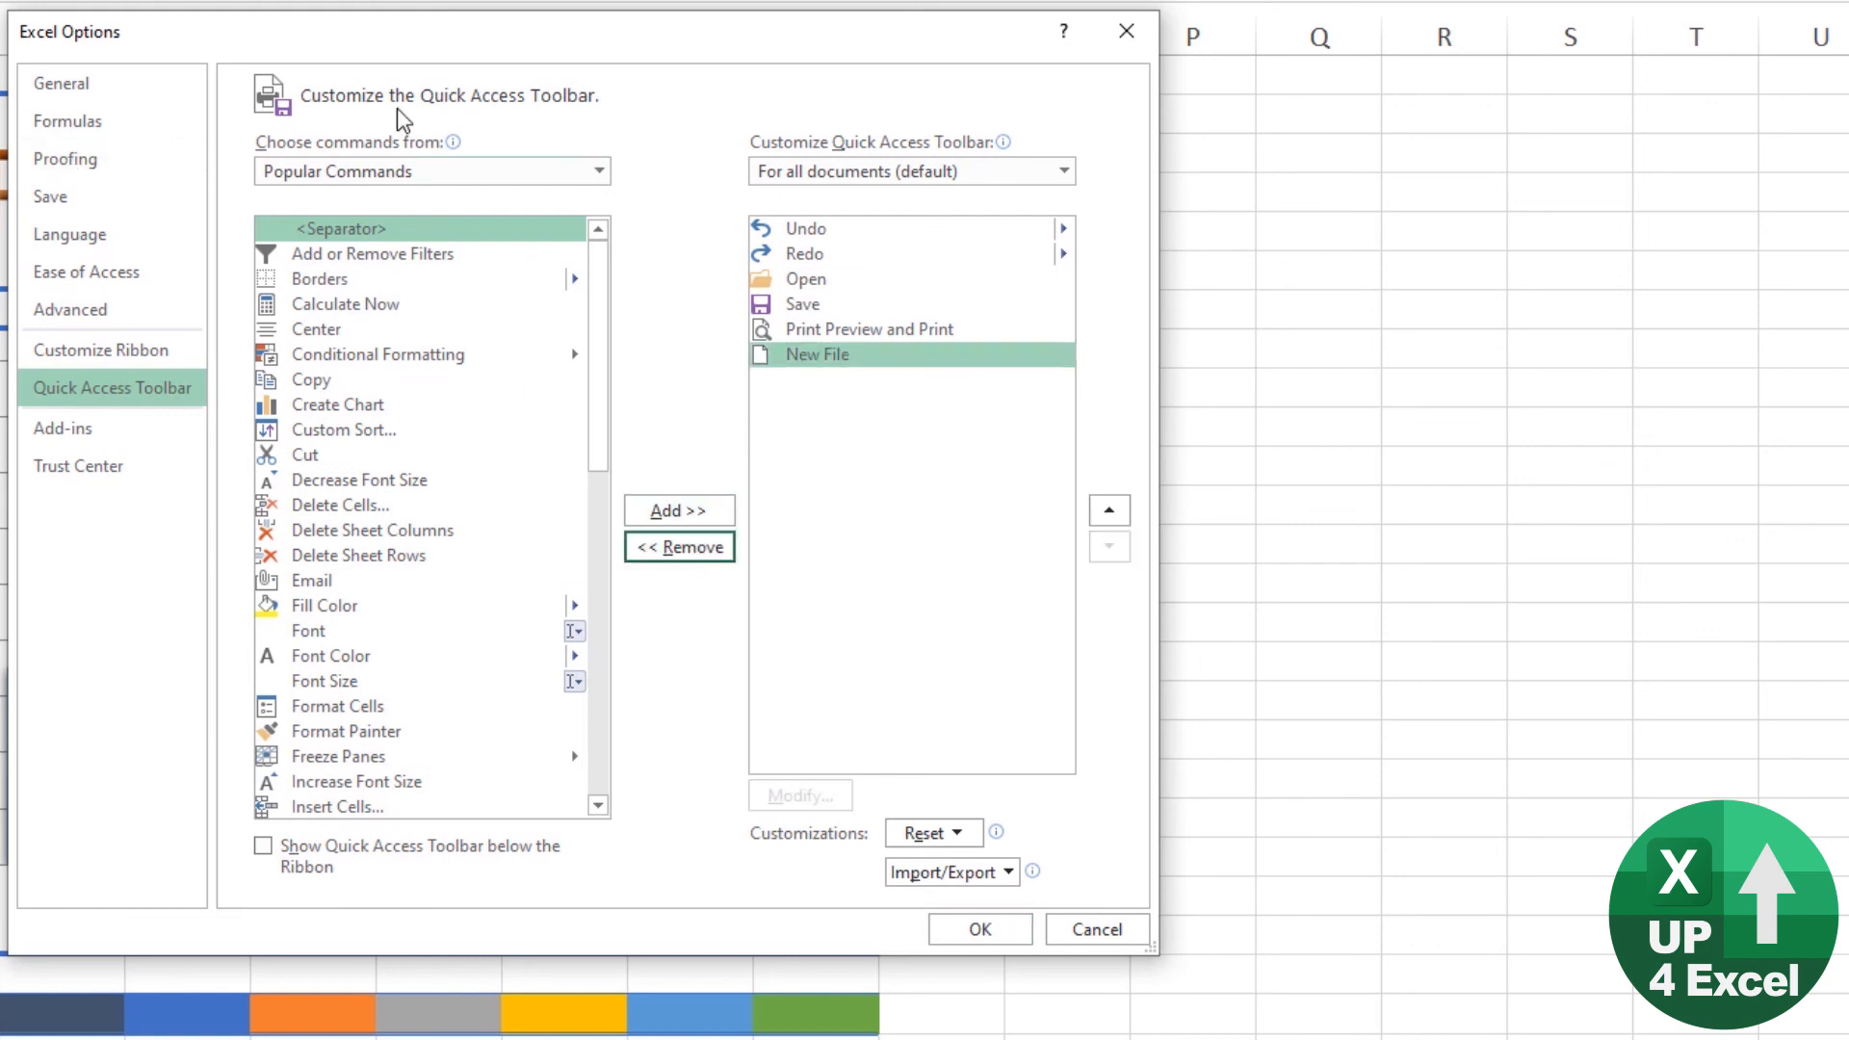
# Step: Add Macro10 to the Quick Access Toolbar and give it the snowflake symbol
pyautogui.click(599, 171)
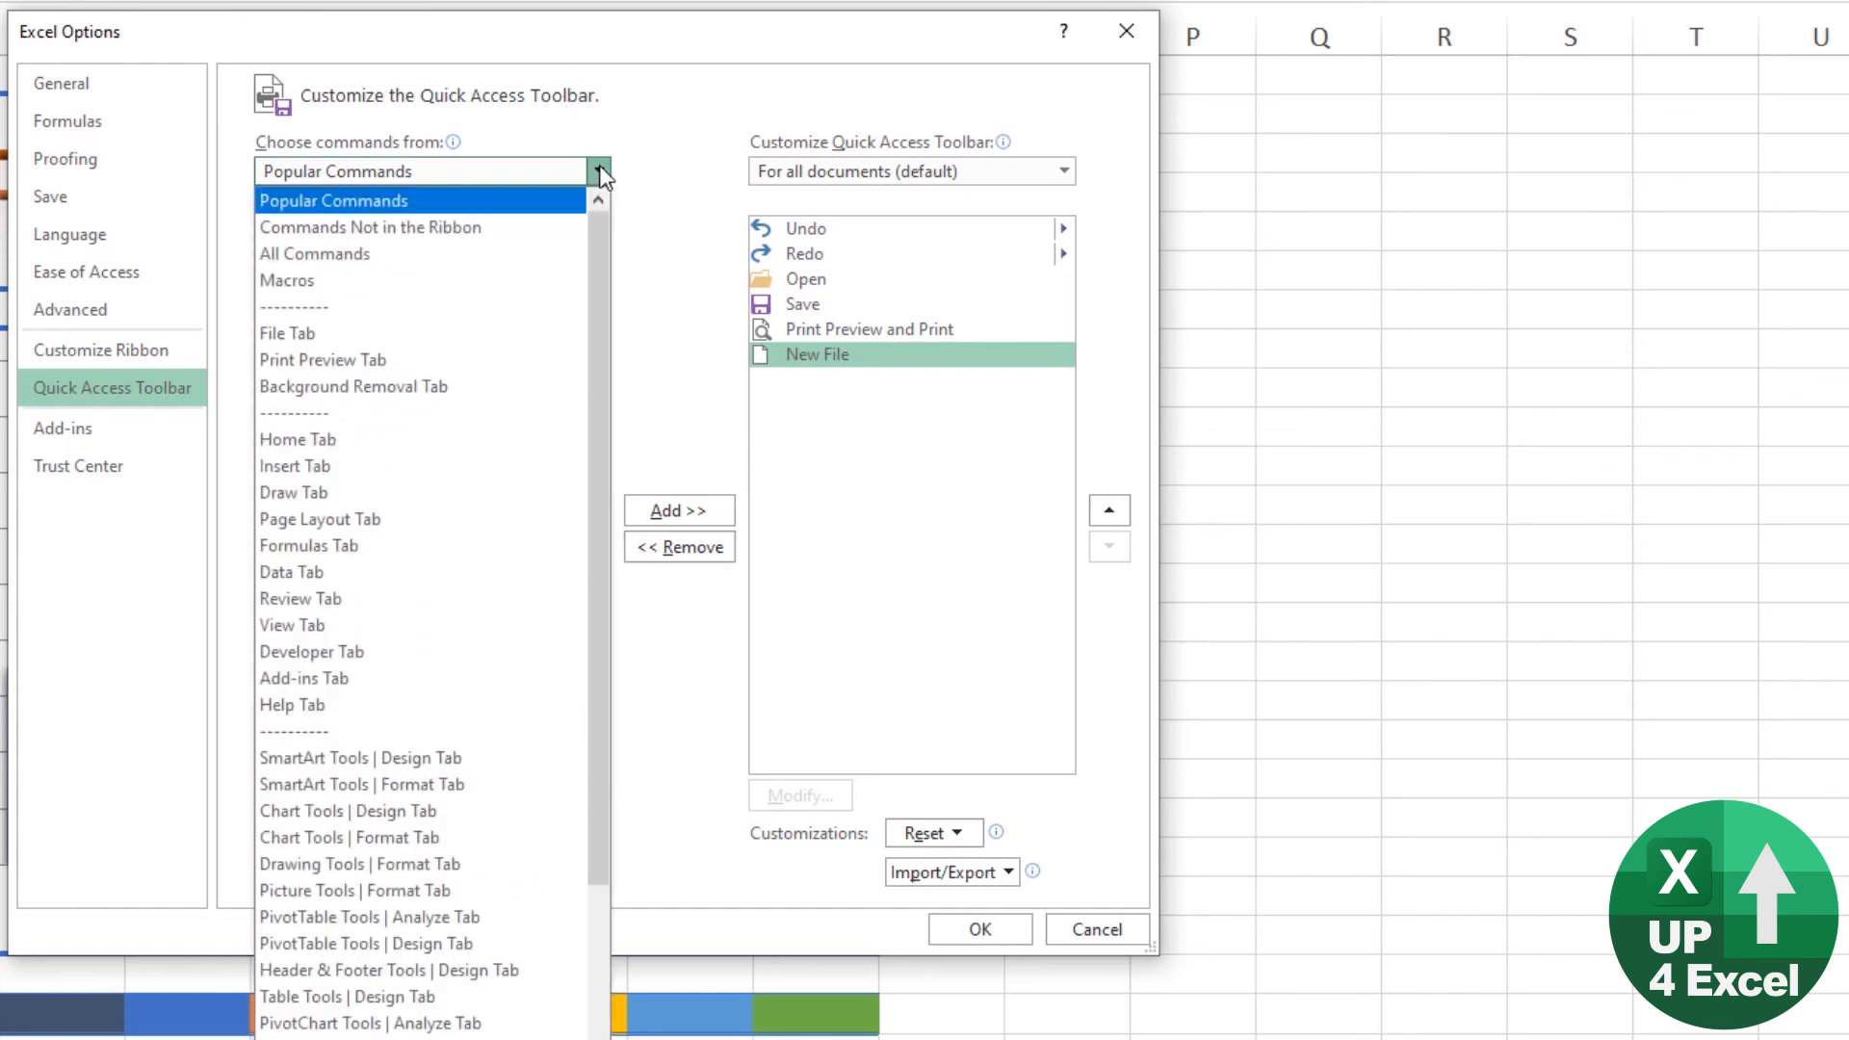
pyautogui.click(298, 280)
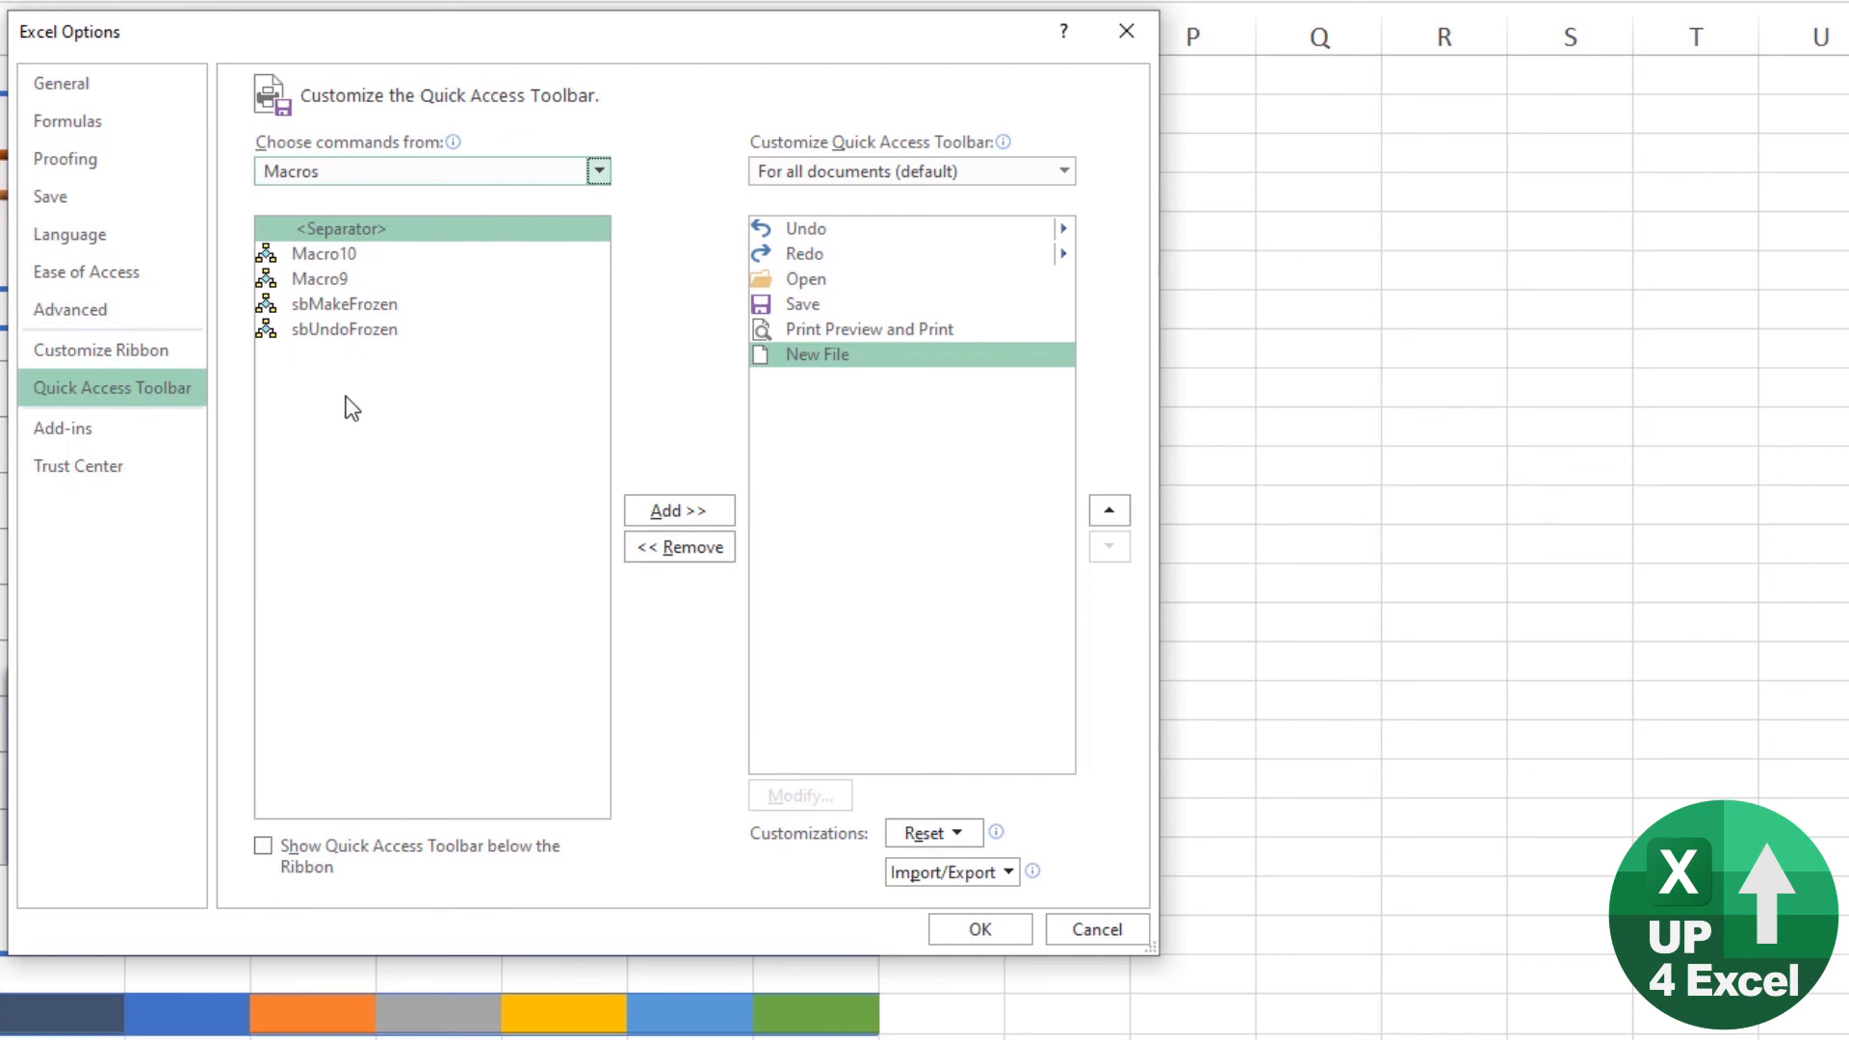
pyautogui.click(346, 255)
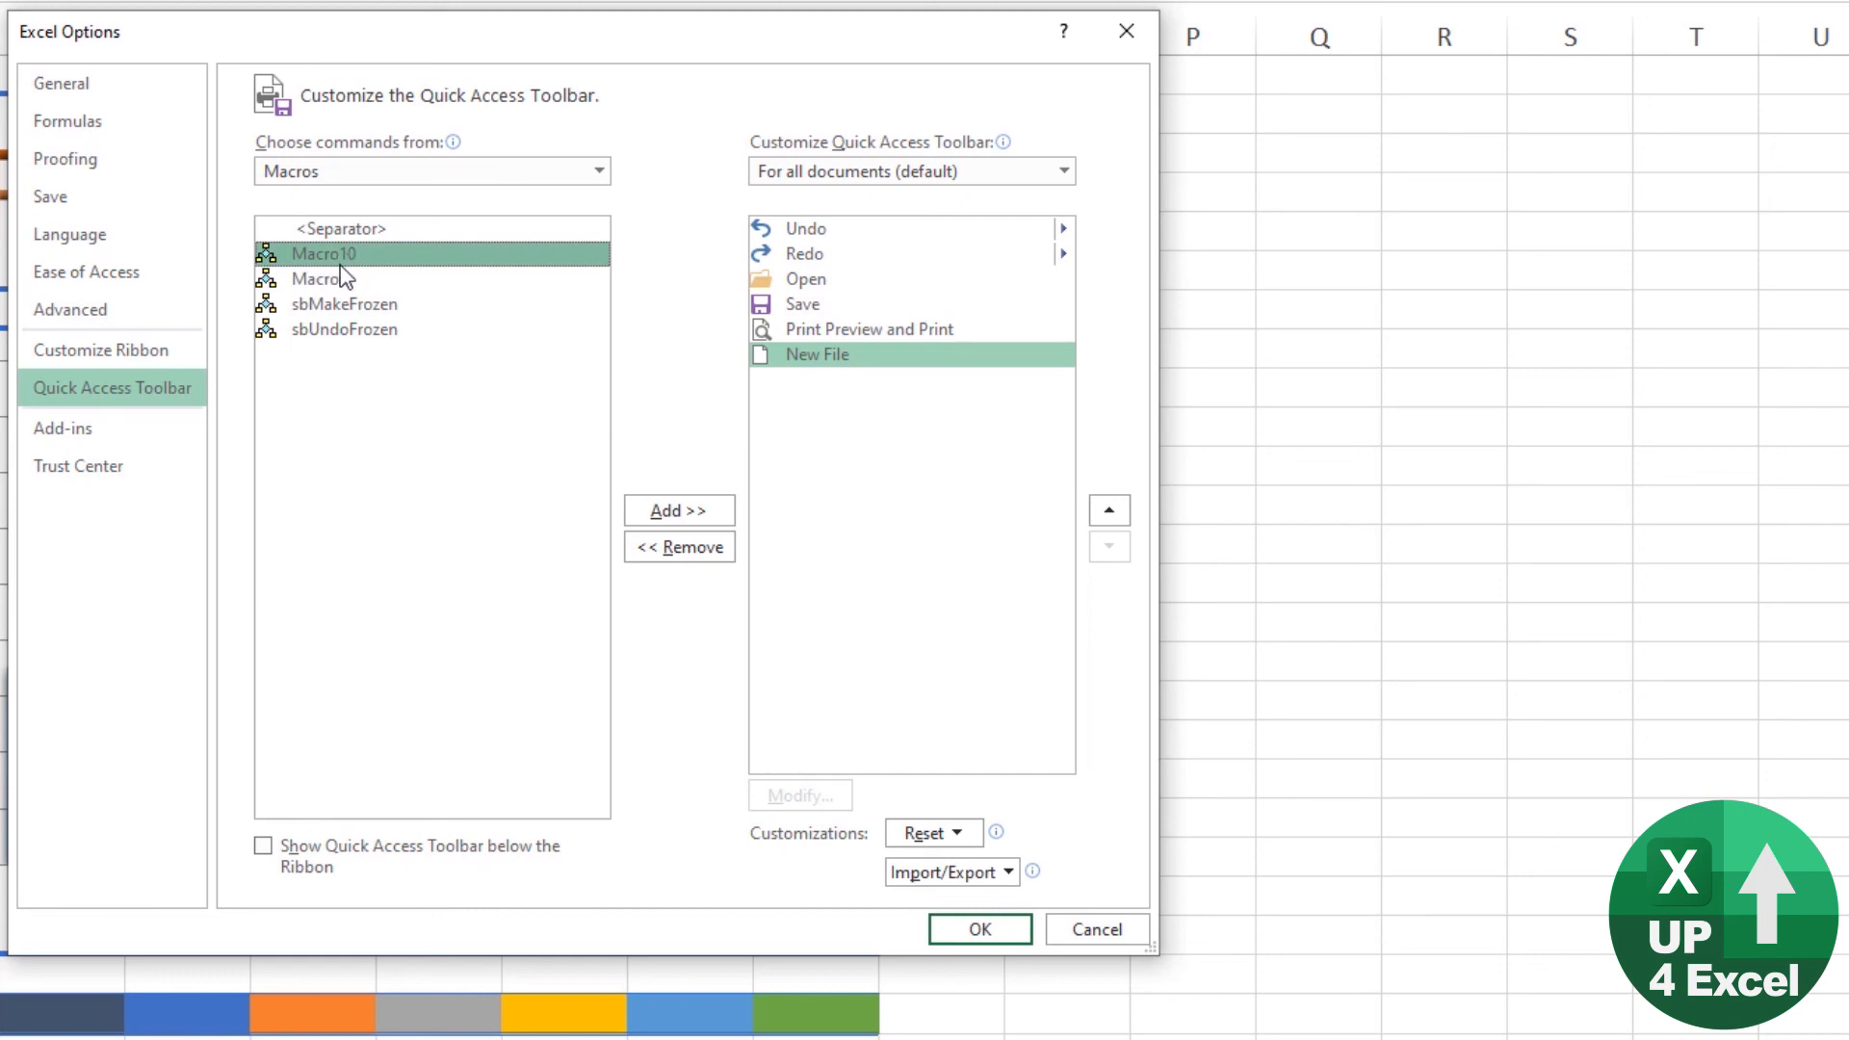
pyautogui.click(672, 508)
pyautogui.click(851, 385)
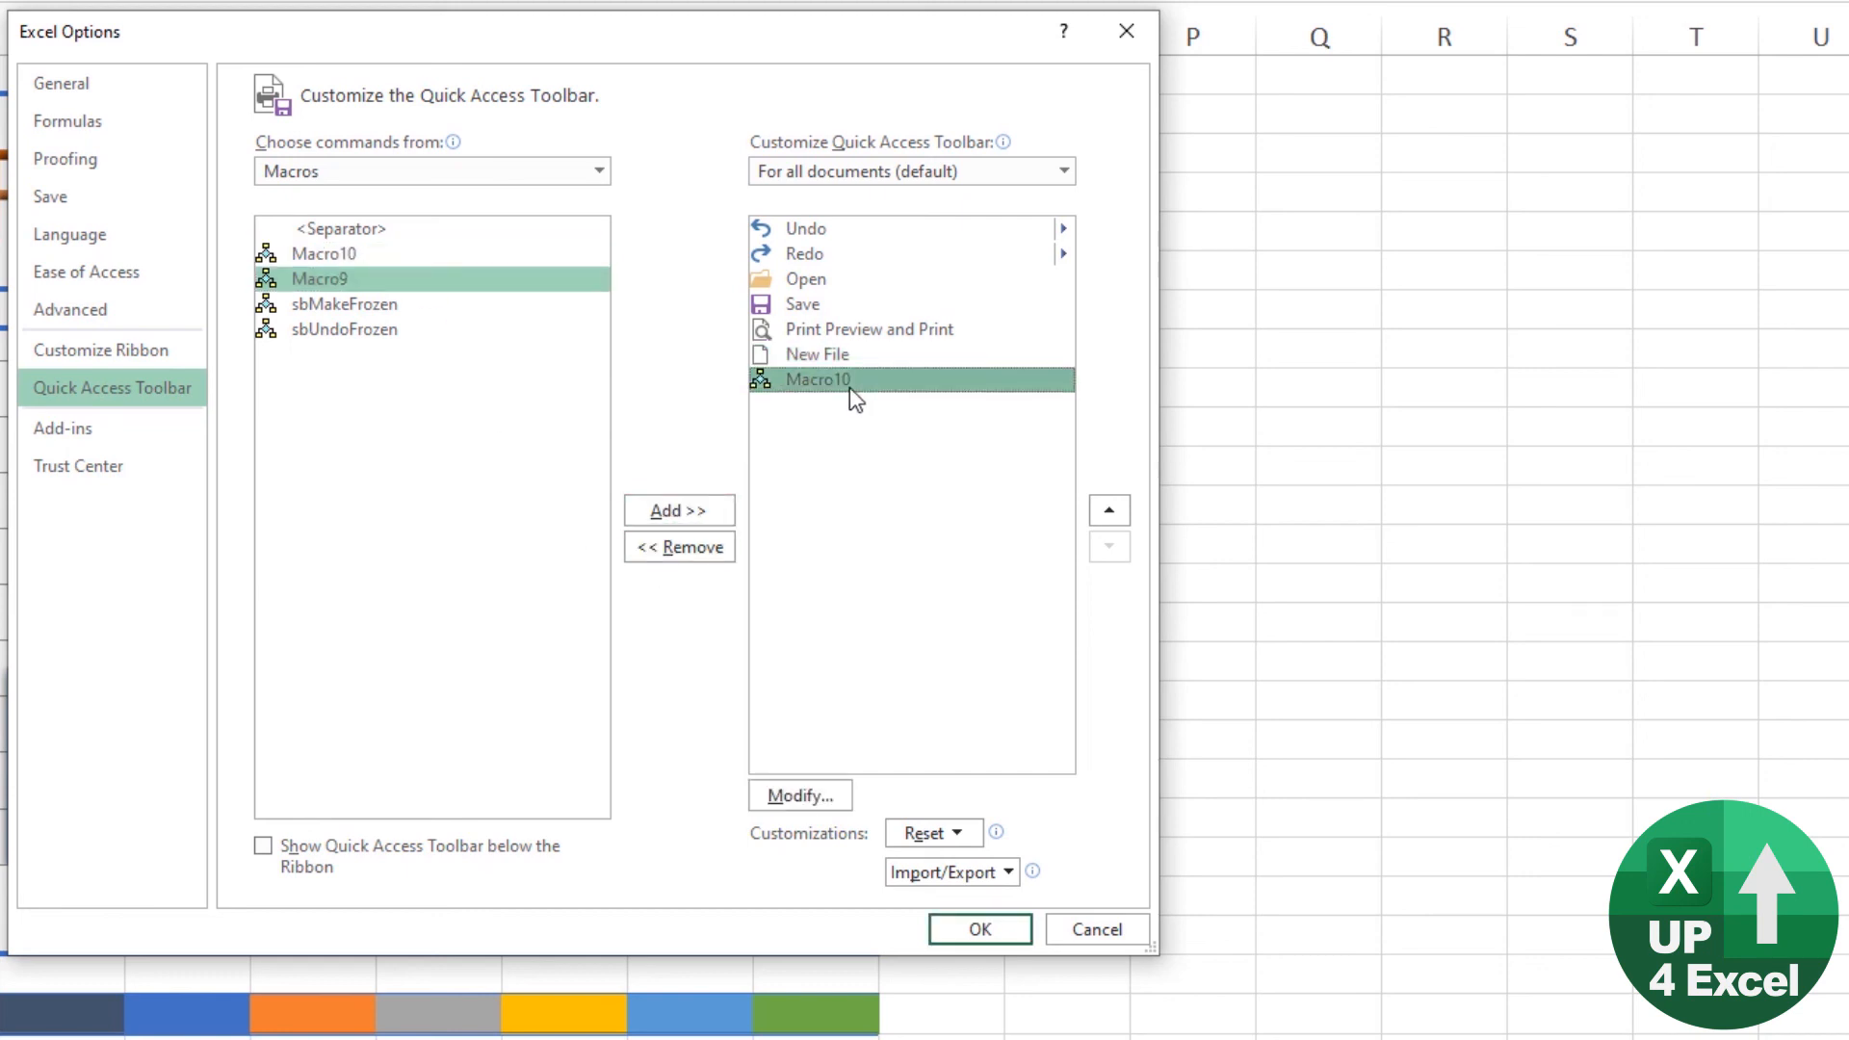
pyautogui.click(800, 797)
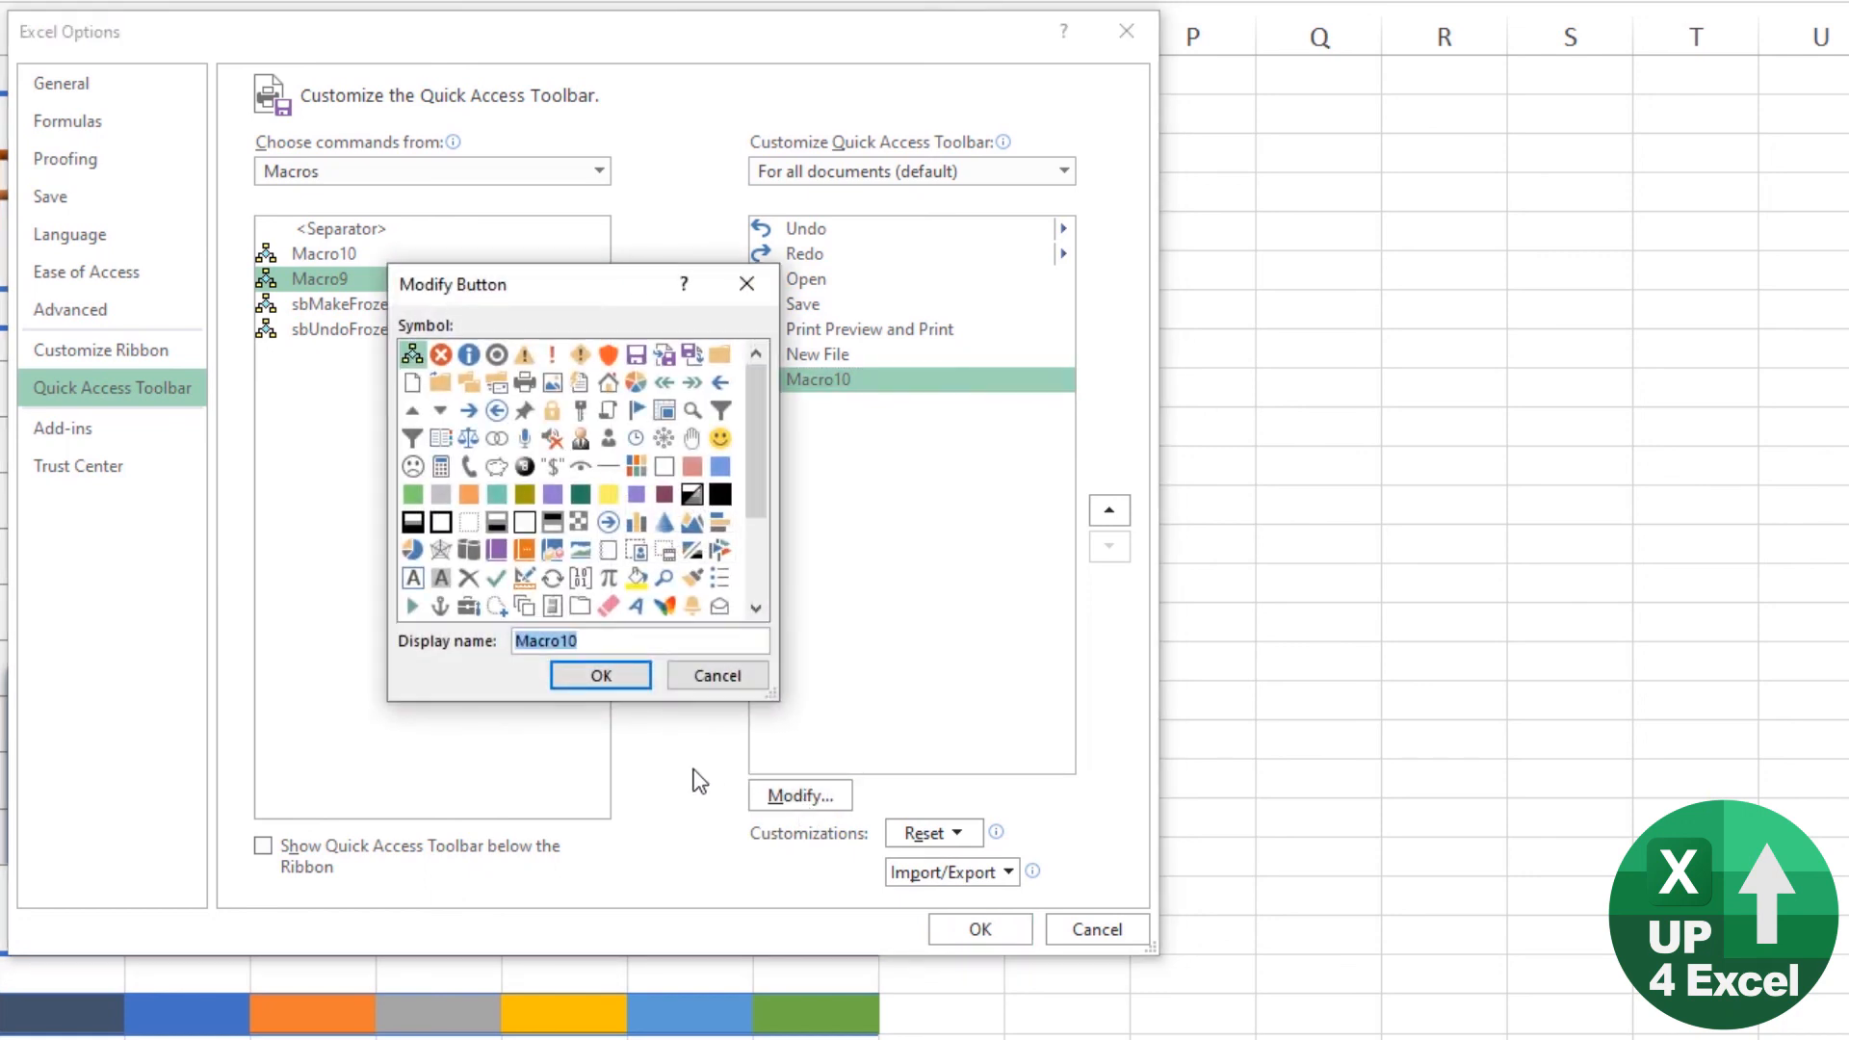
pyautogui.click(664, 439)
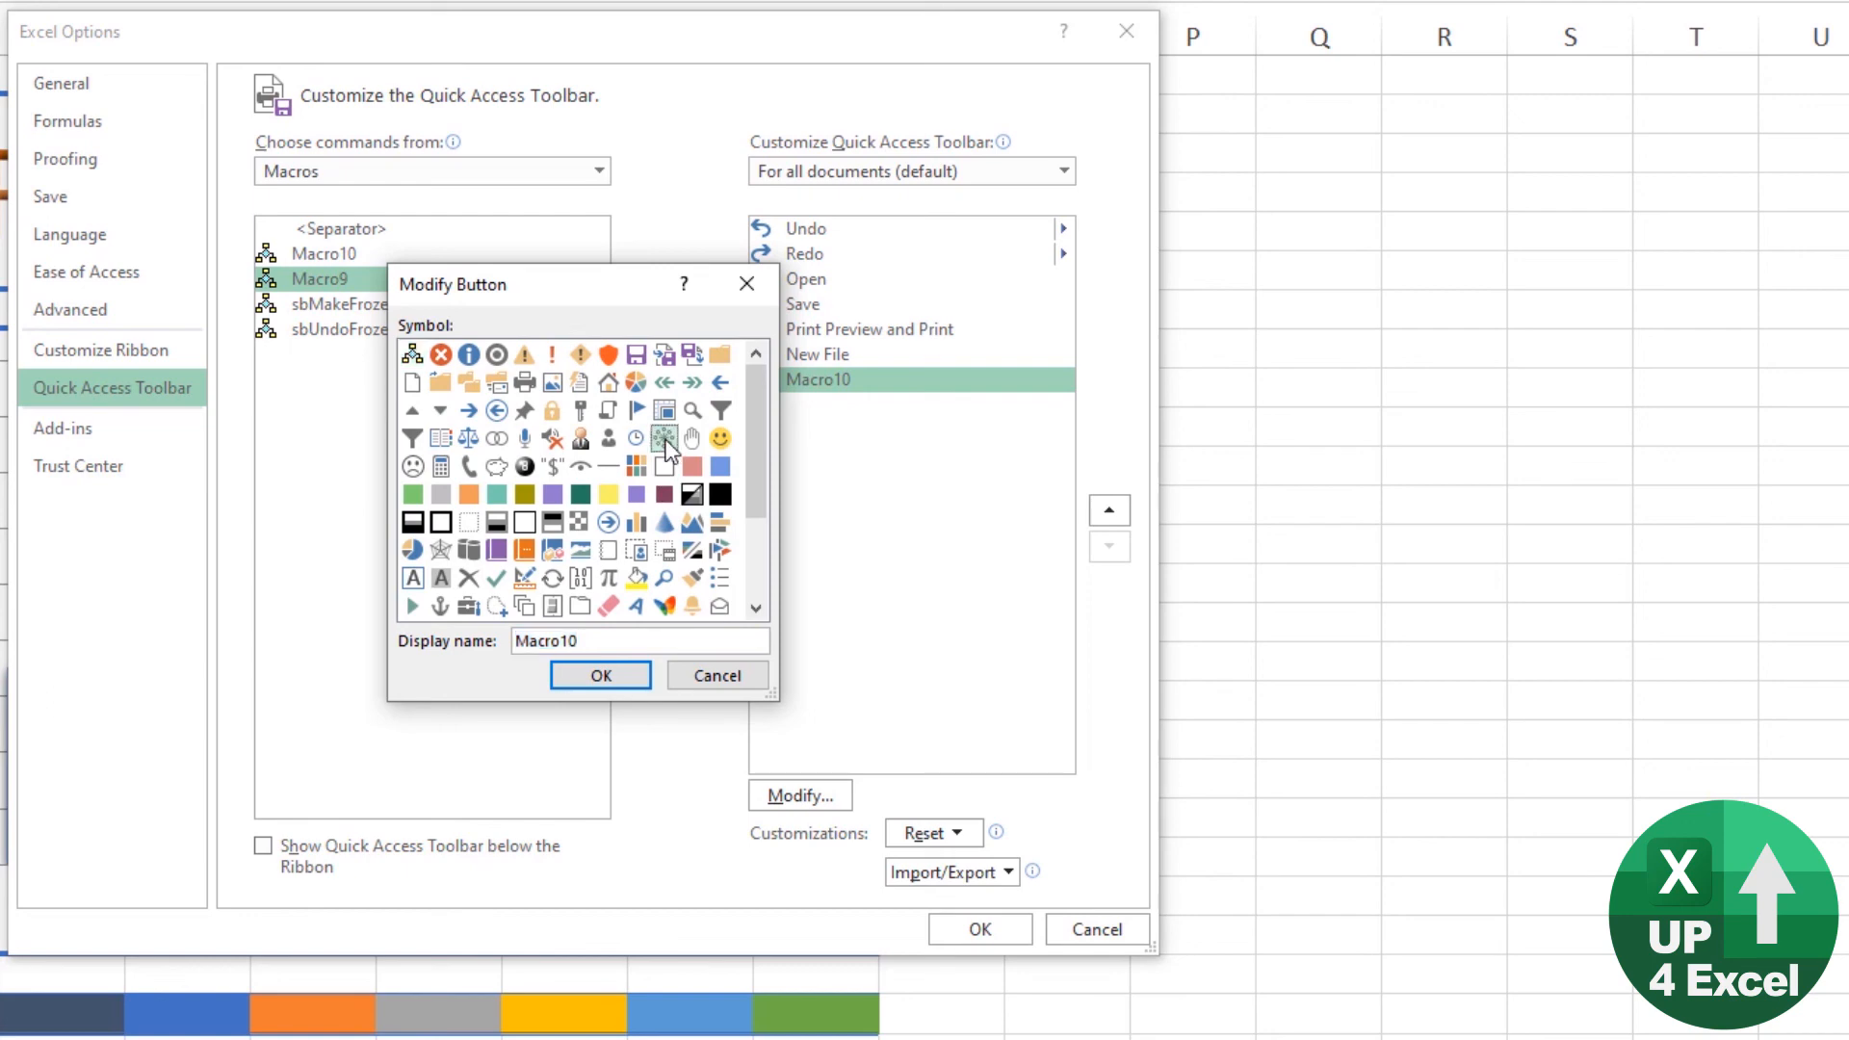
pyautogui.click(601, 675)
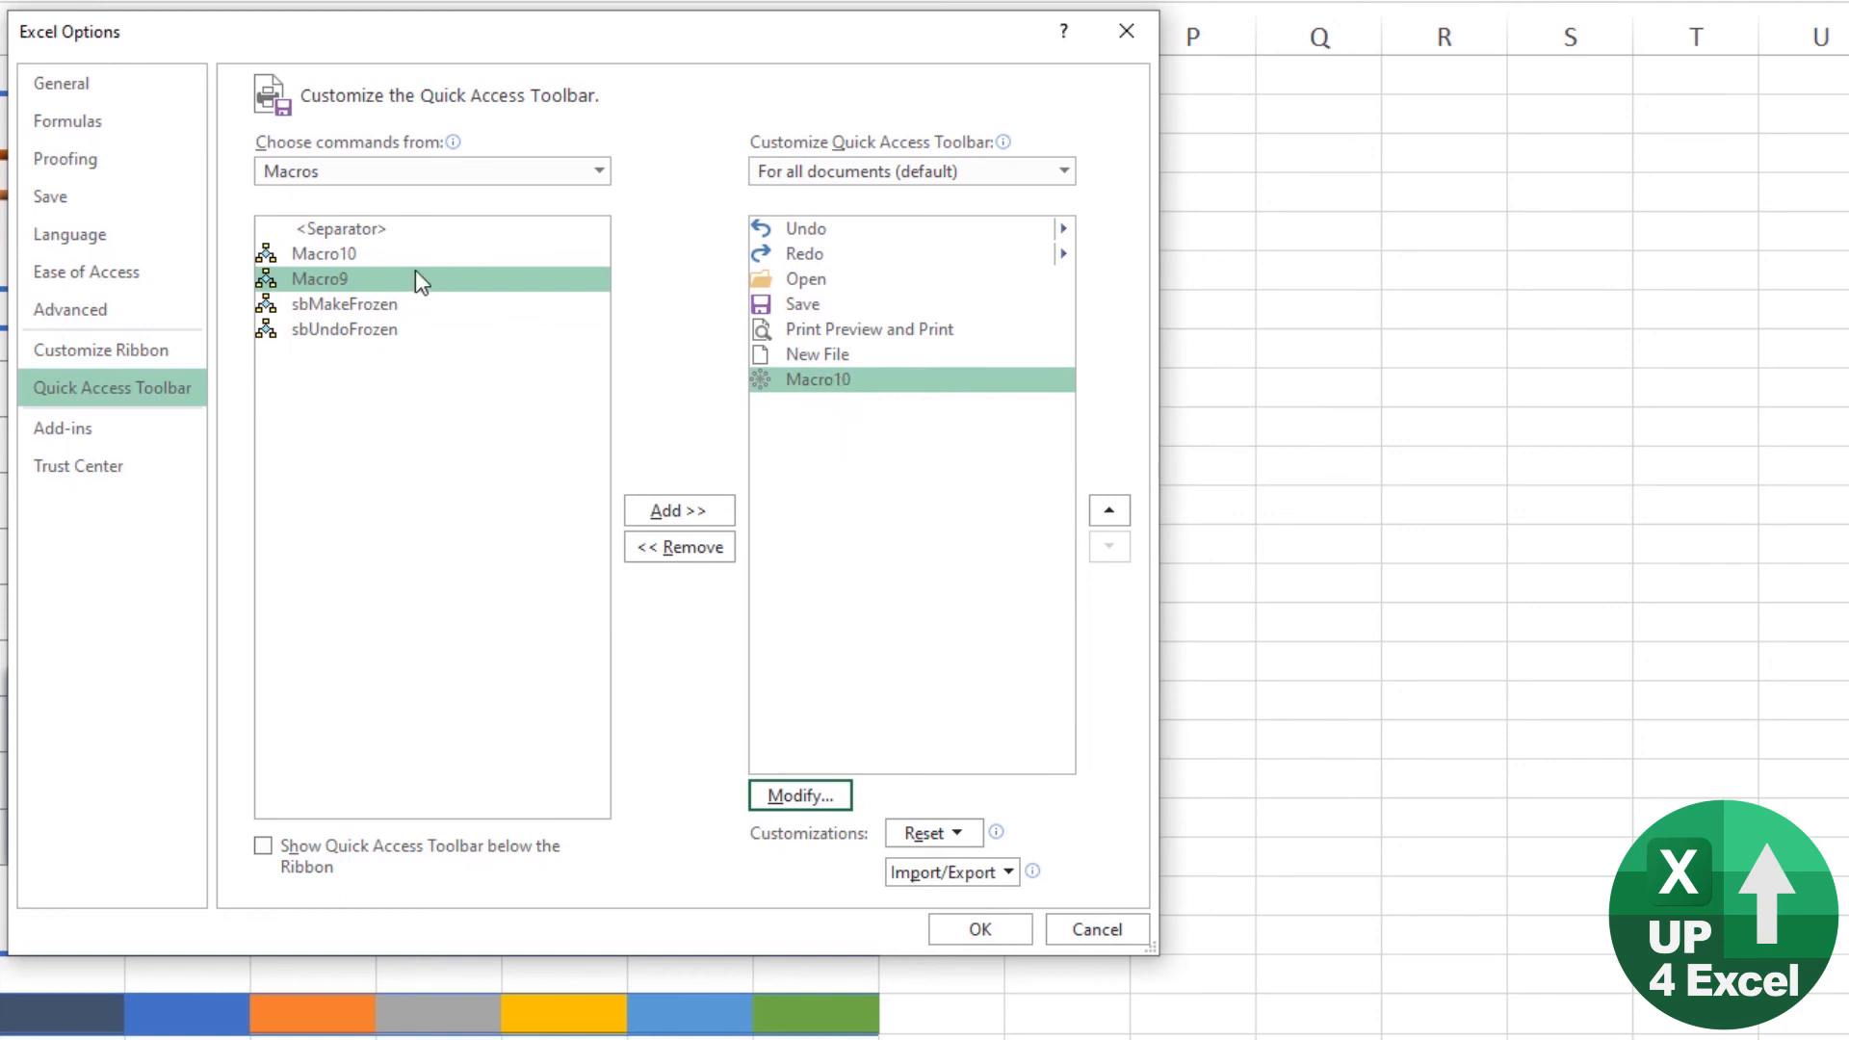
# Step: Add Macro9 to the Quick Access Toolbar with the red cross symbol and apply the toolbar customization
pyautogui.click(381, 257)
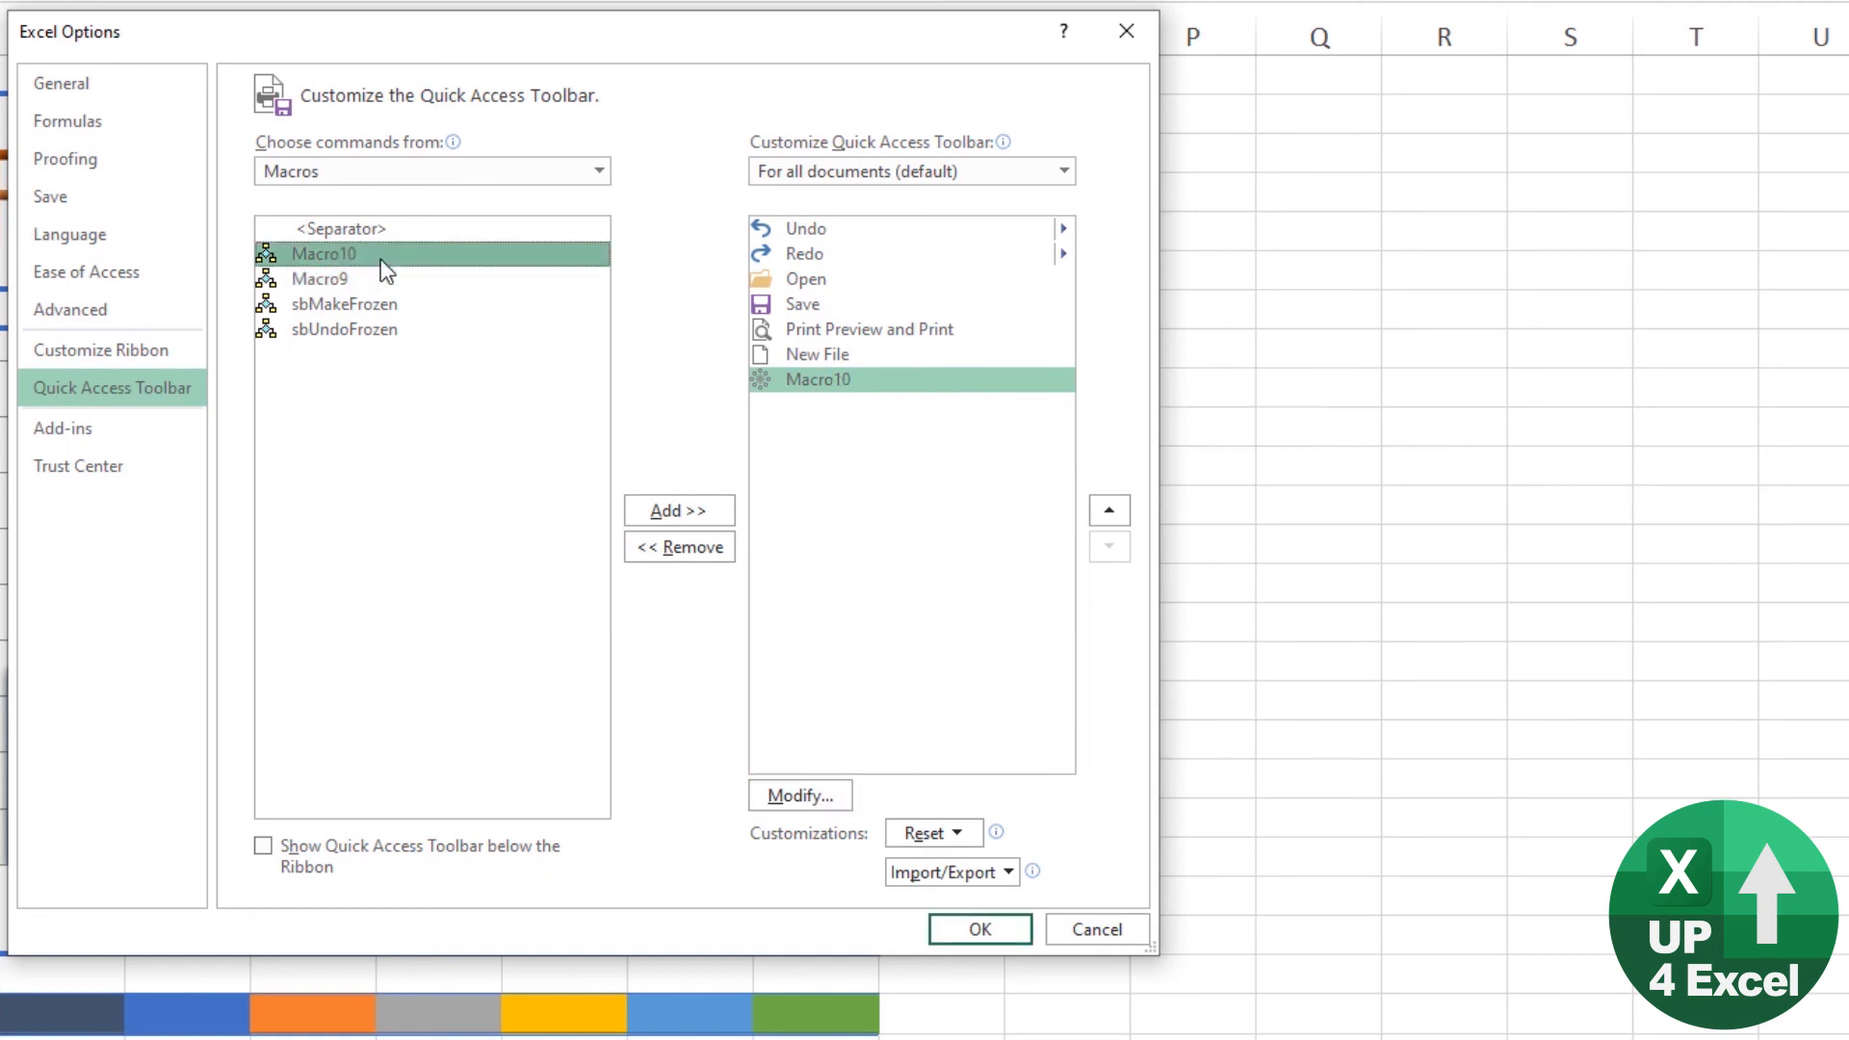
pyautogui.click(347, 278)
pyautogui.click(650, 515)
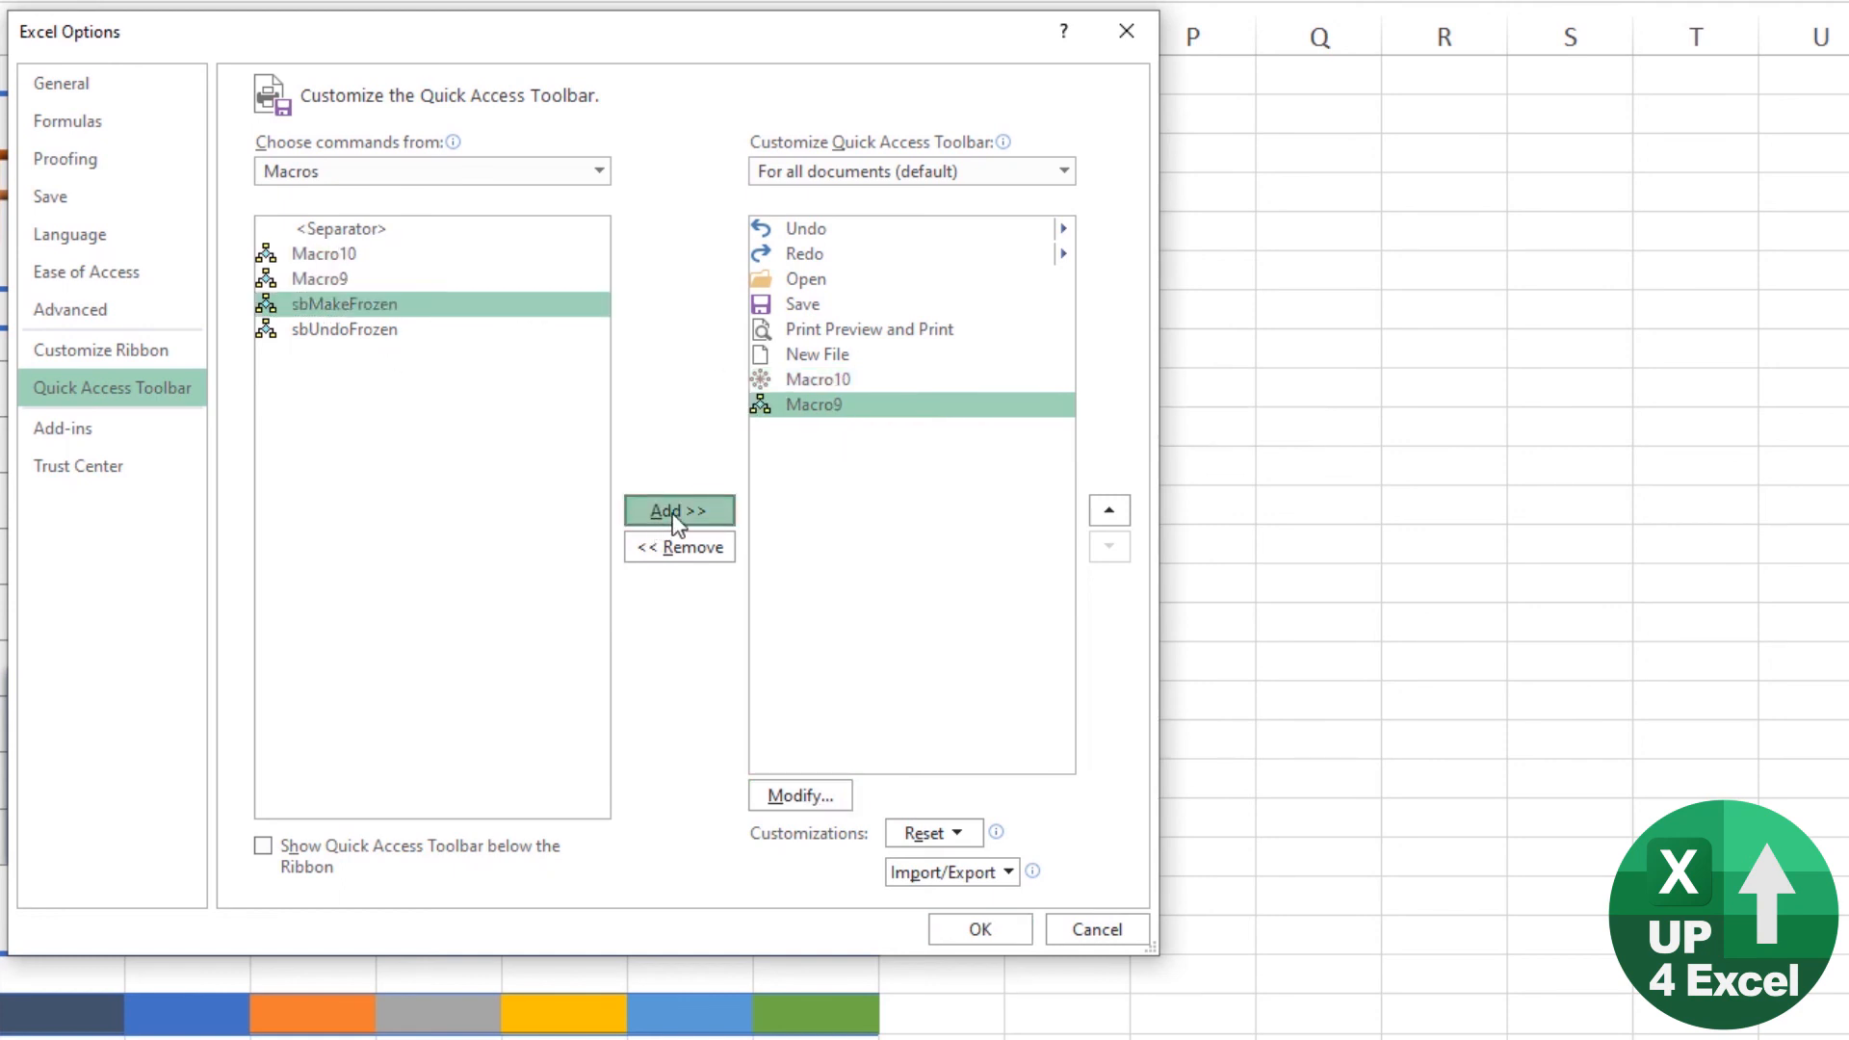
pyautogui.click(841, 406)
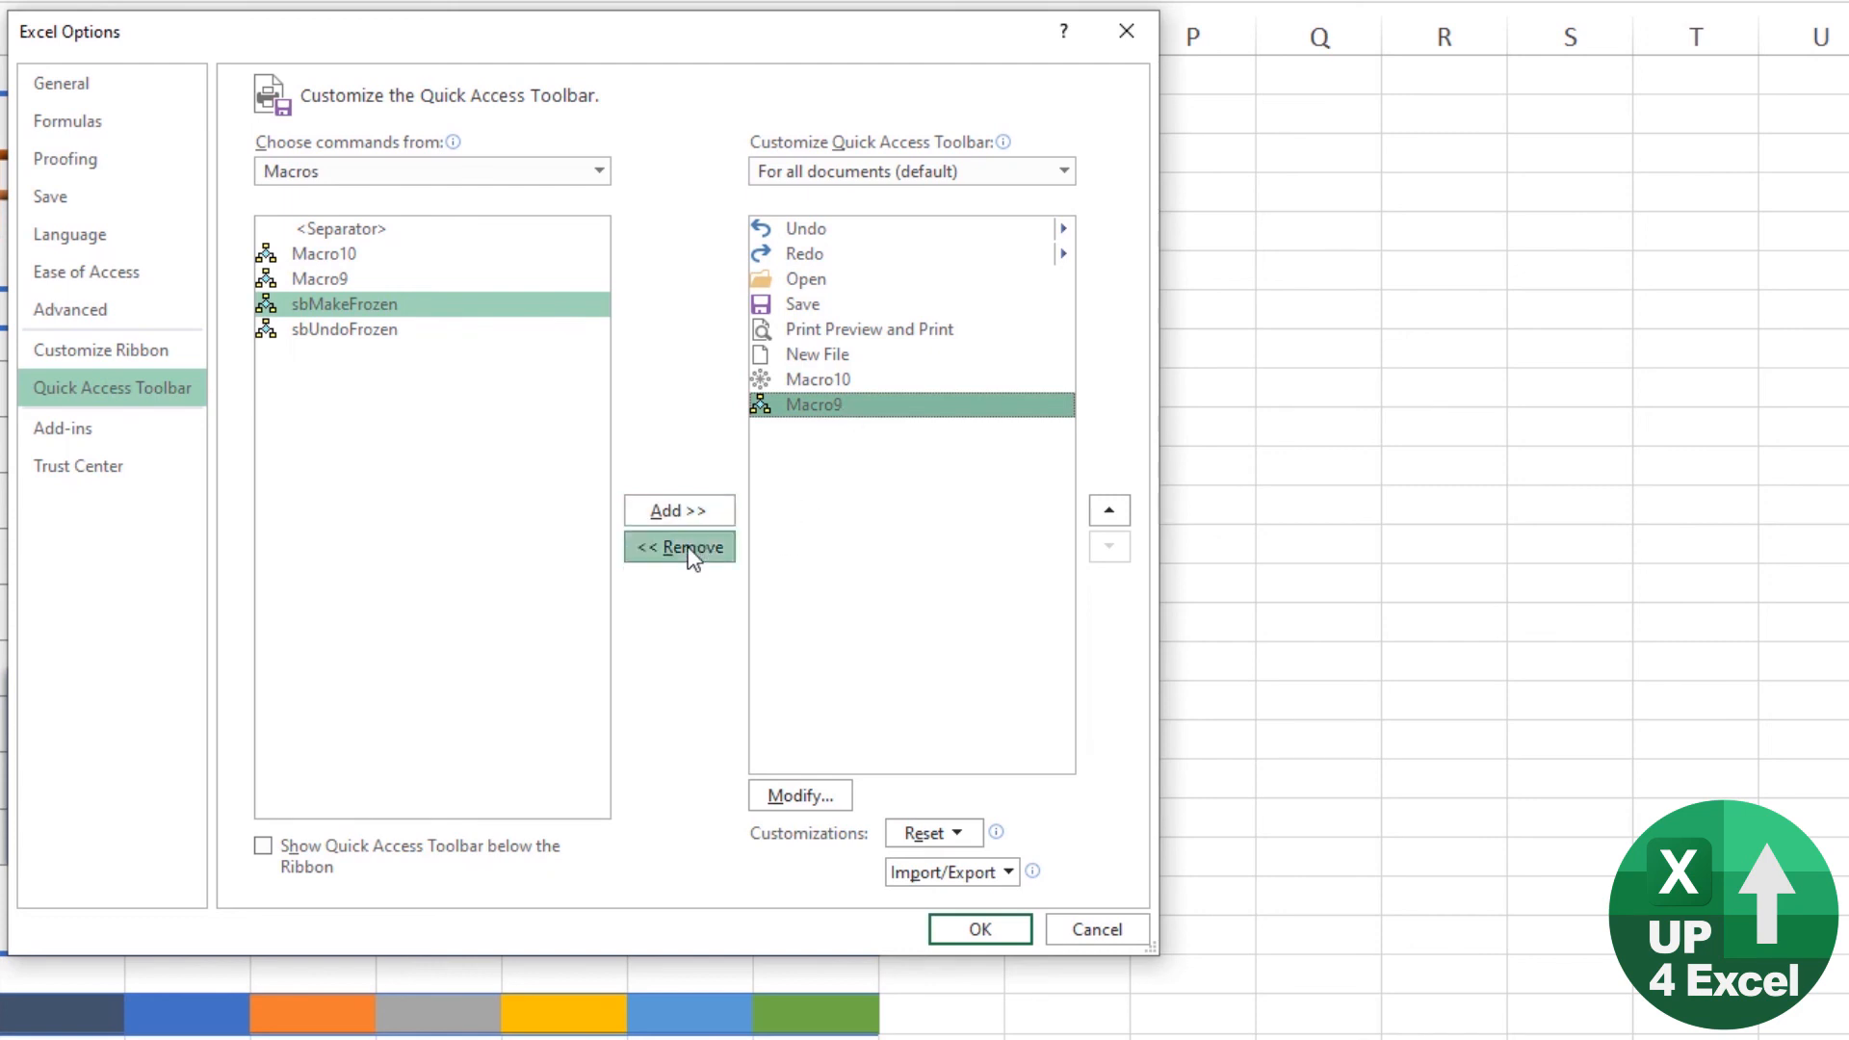
pyautogui.click(799, 795)
pyautogui.click(441, 355)
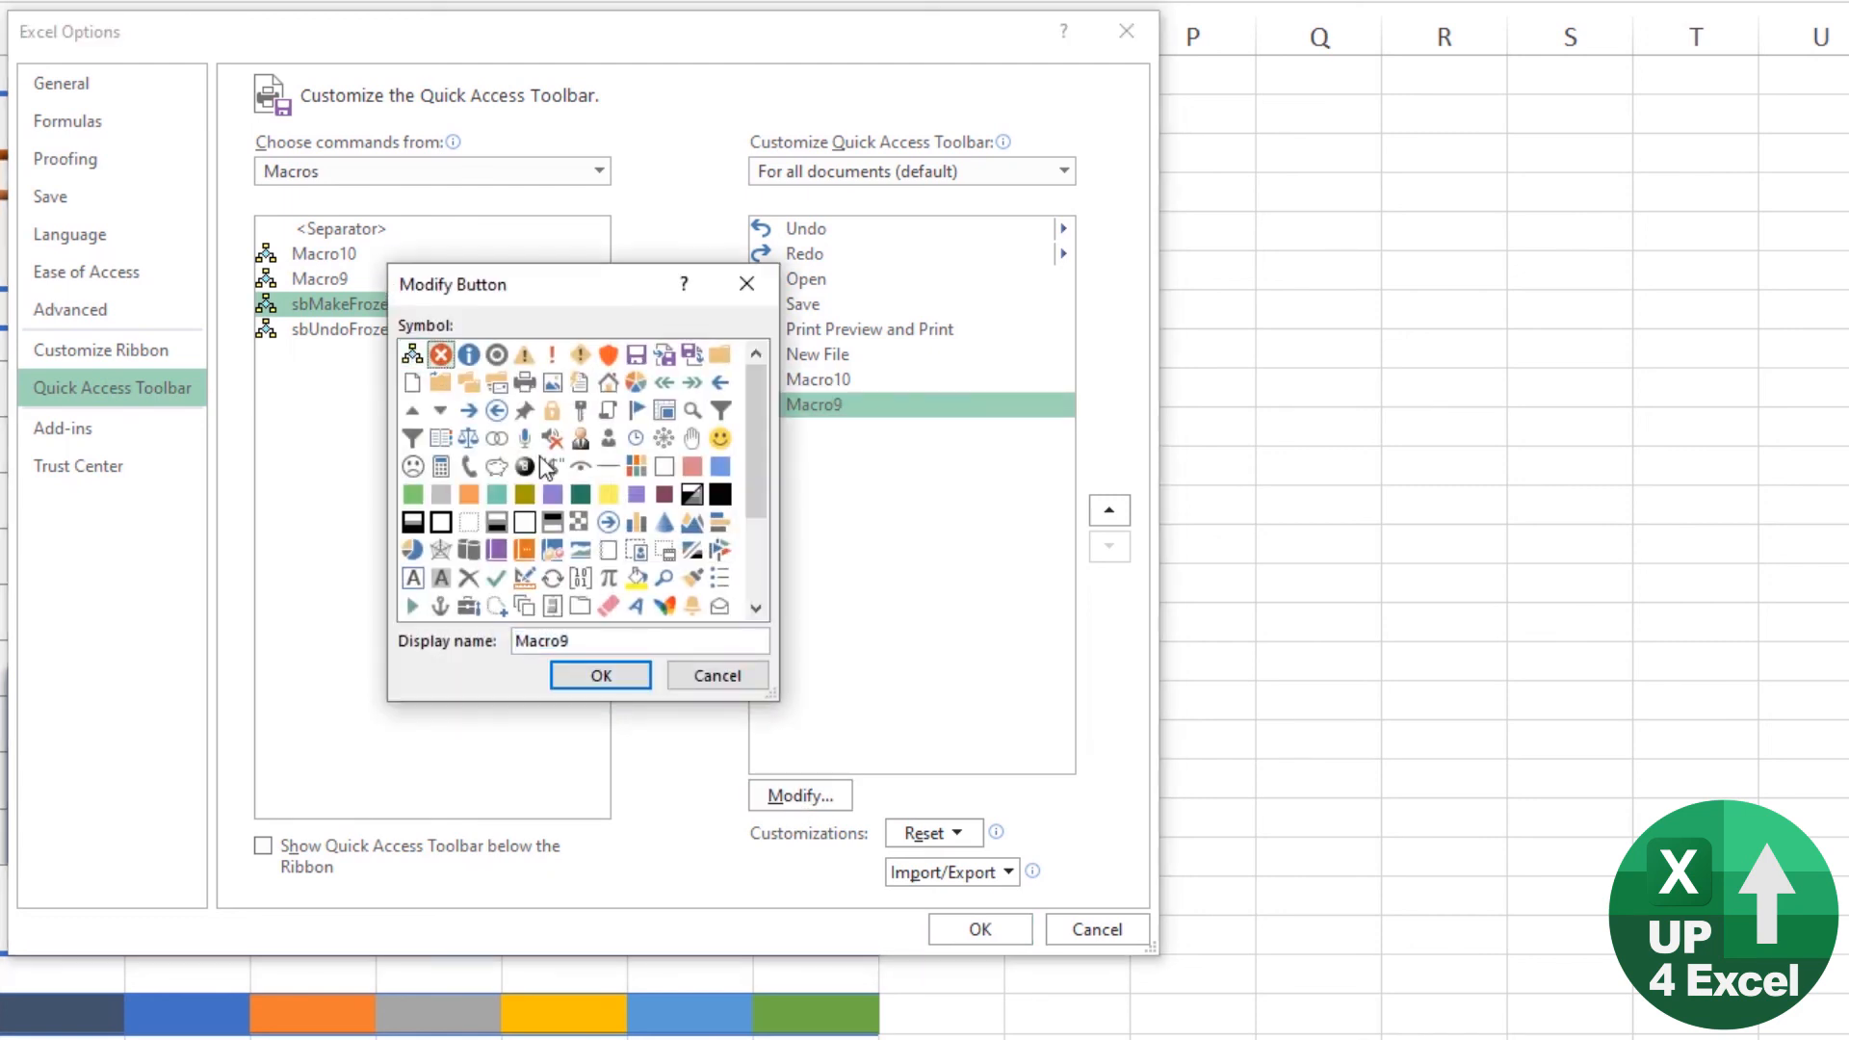
pyautogui.click(602, 670)
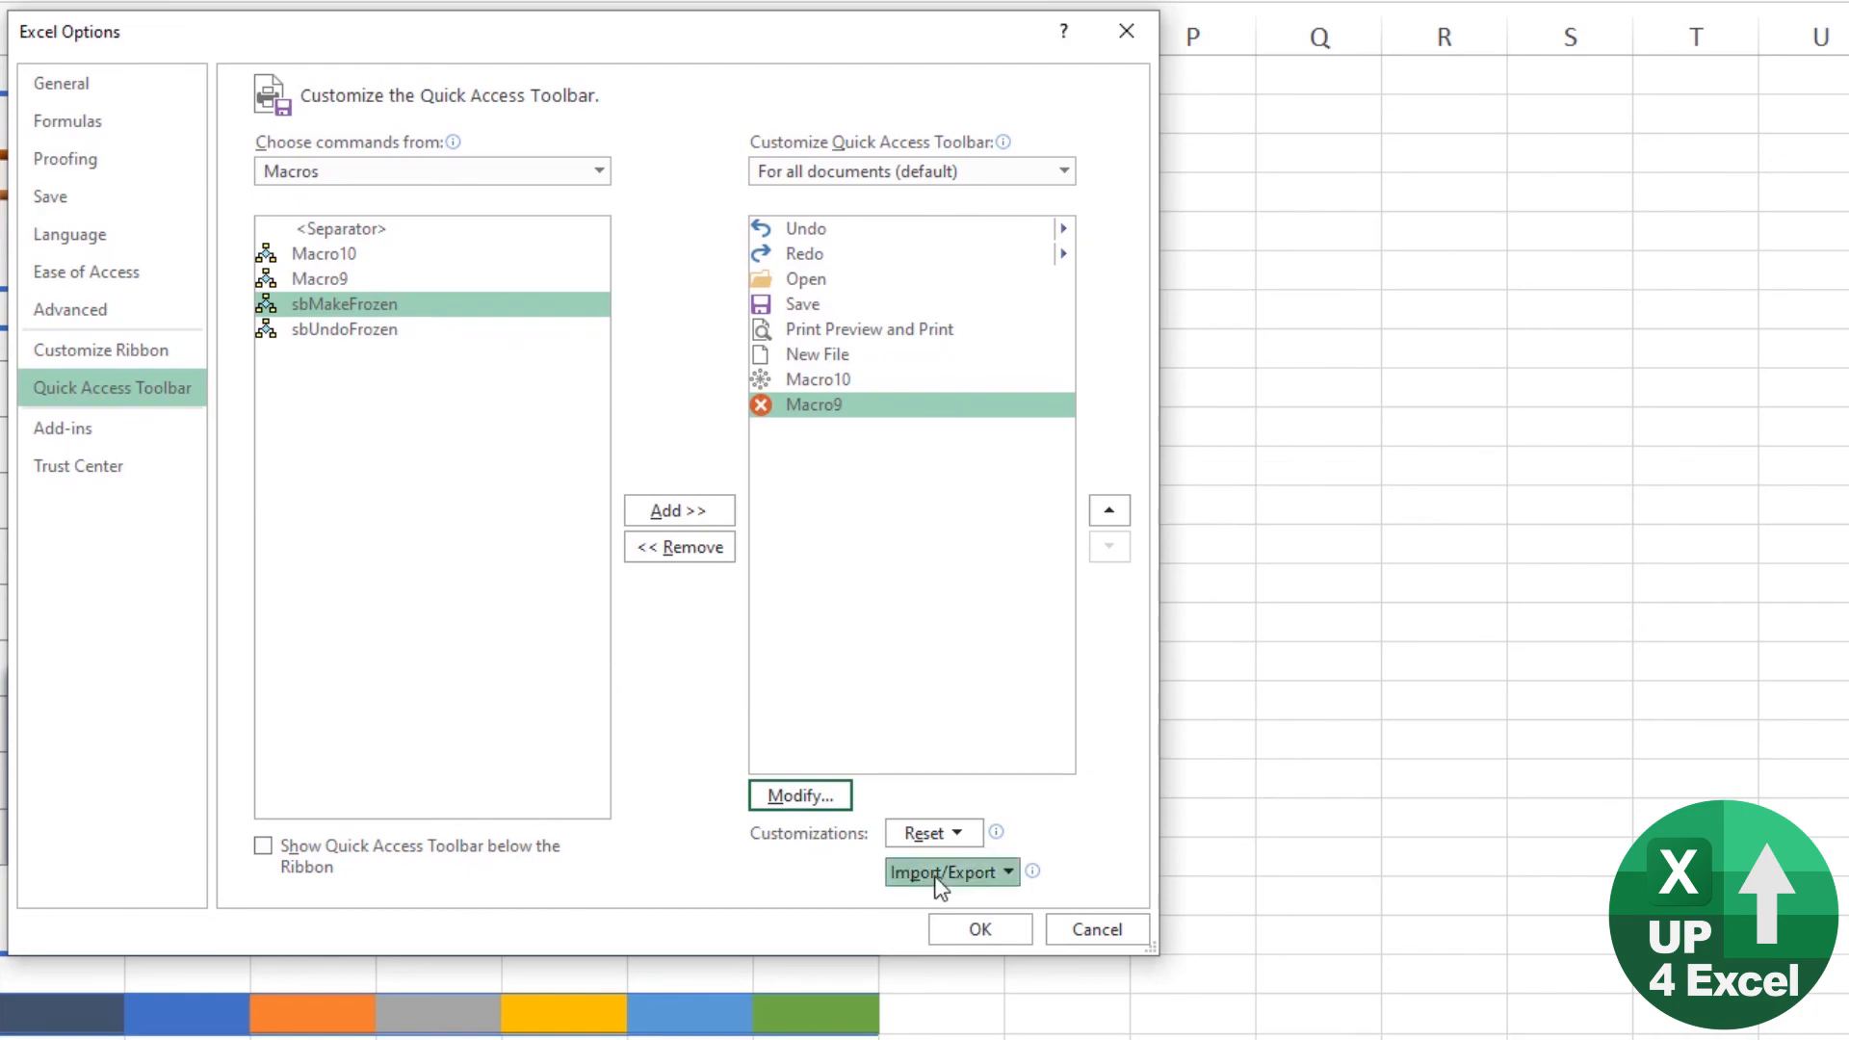
pyautogui.click(975, 929)
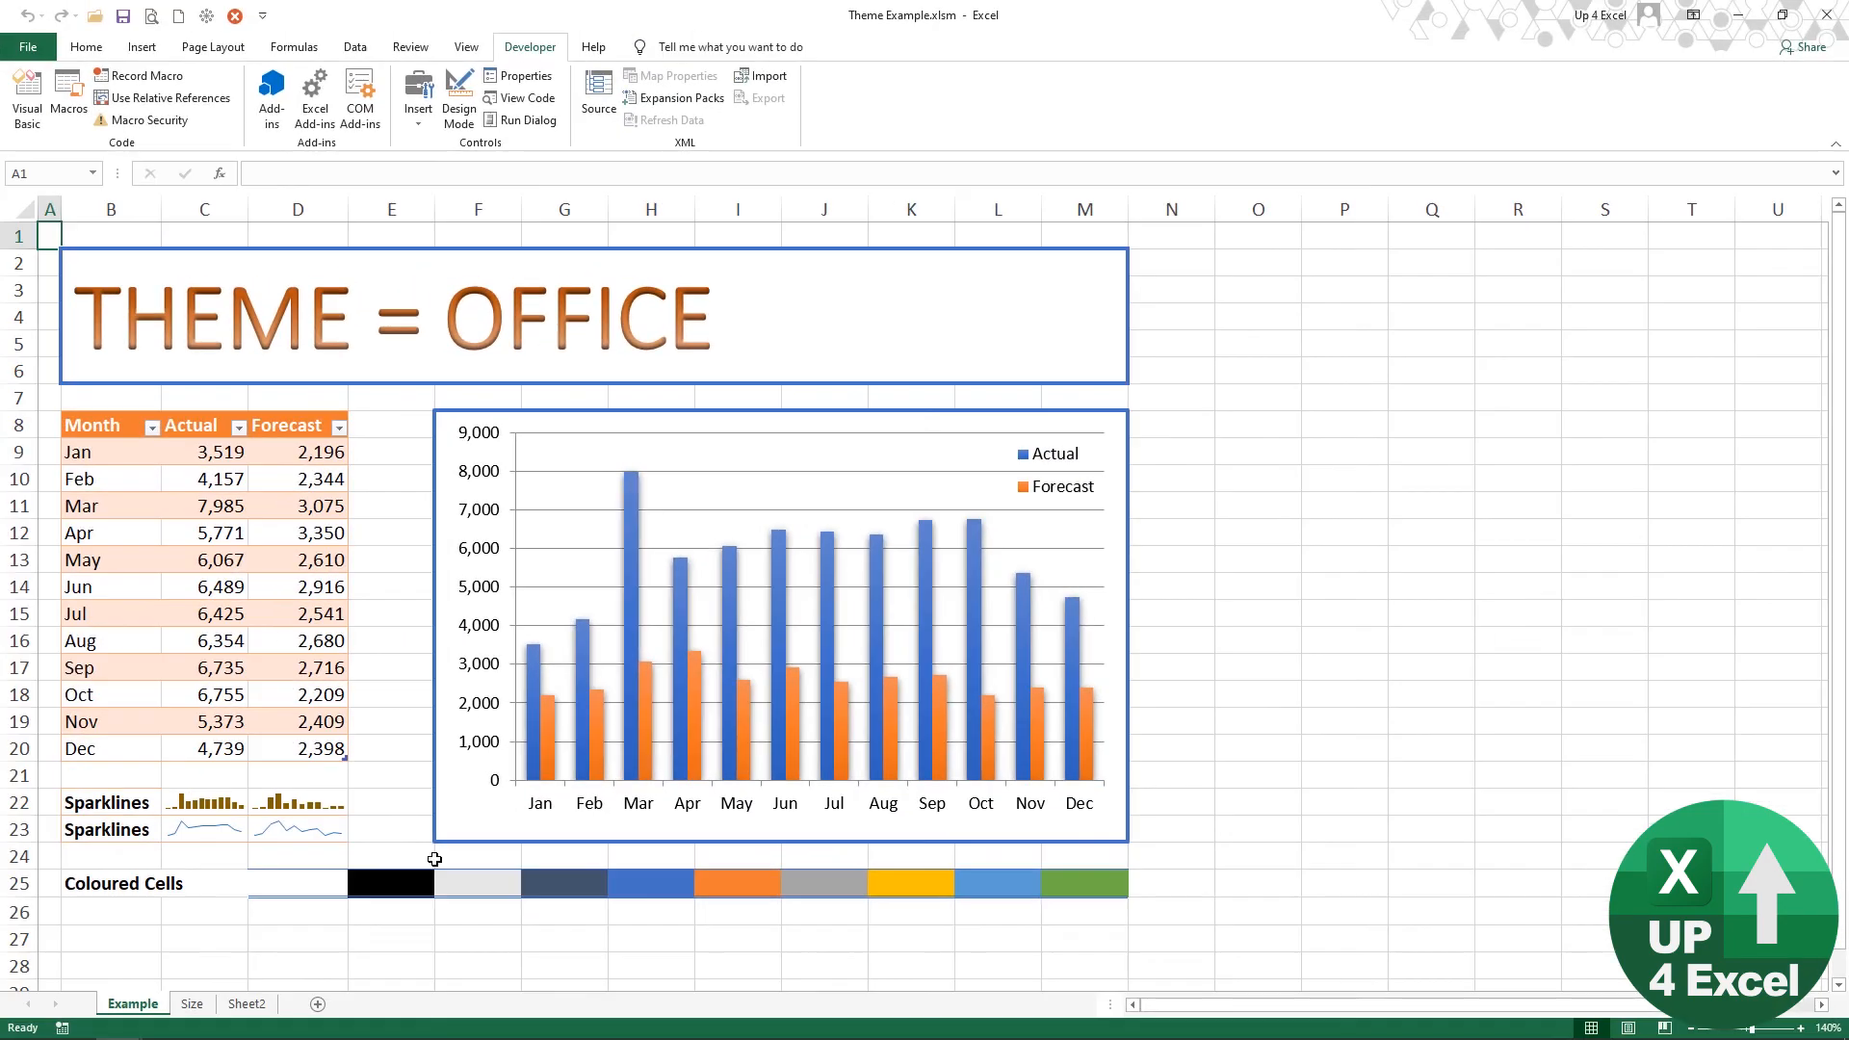
# Step: Test the toolbar macros by running Macro10 for the Frozen look, followed by Macro9 for the Revert look
pyautogui.click(208, 17)
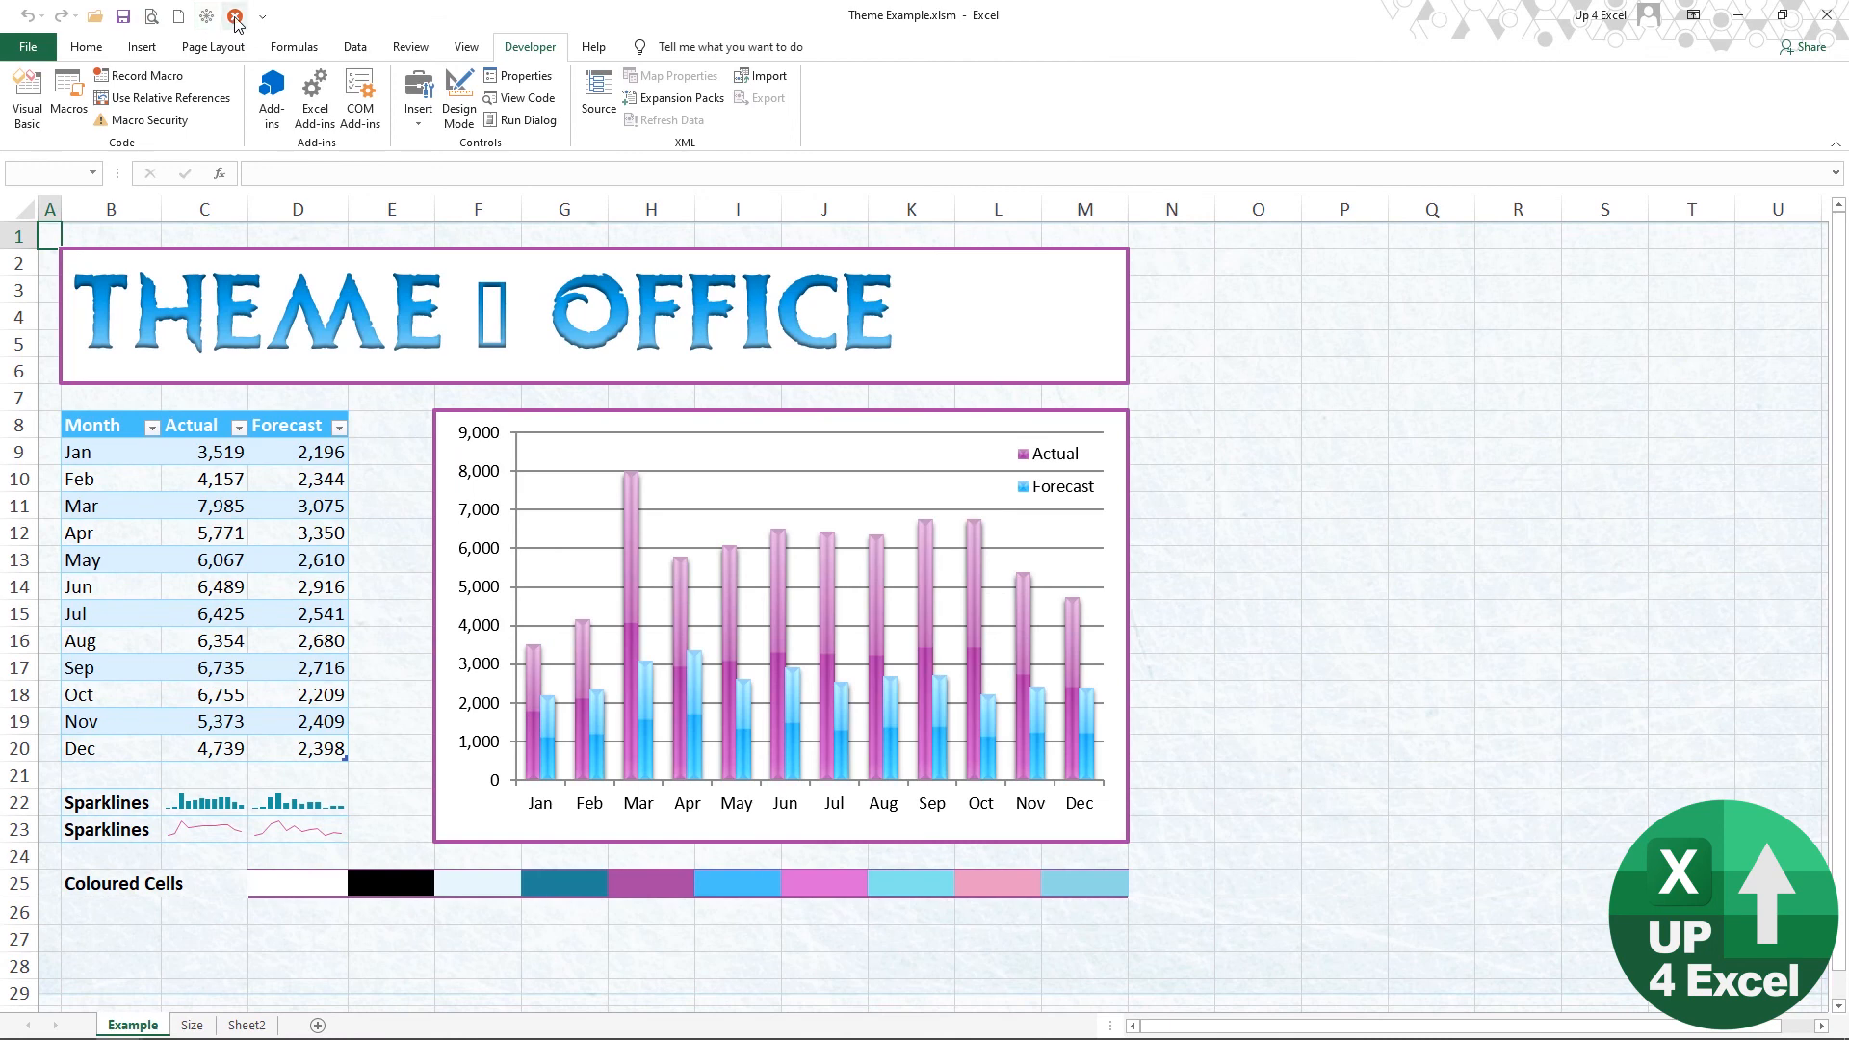
pyautogui.click(235, 17)
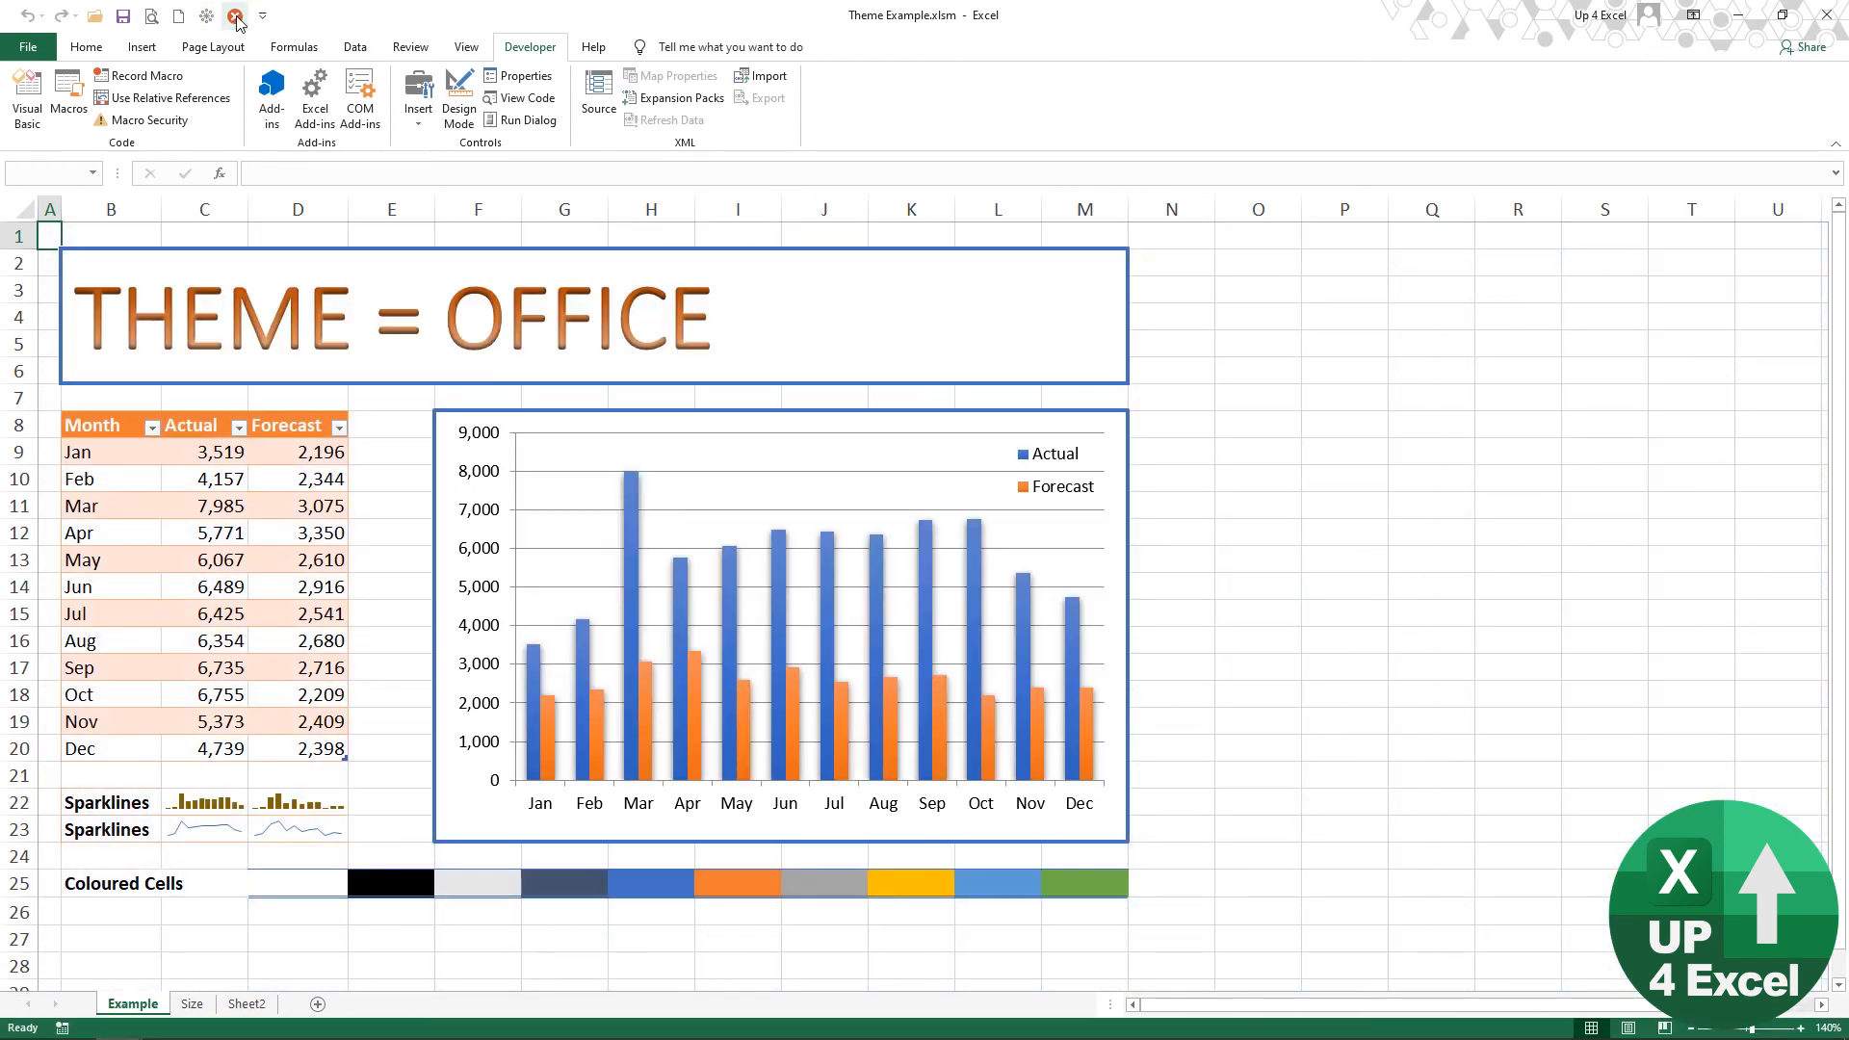